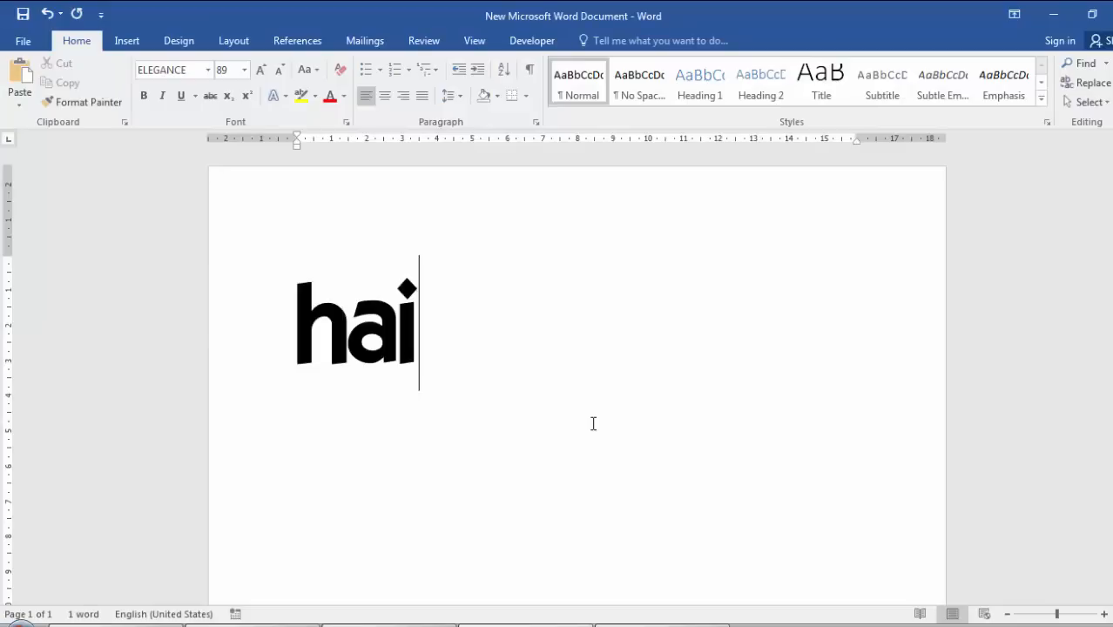
Type 'internet :)' on a new line under 'hai'.
type("rnet :)")
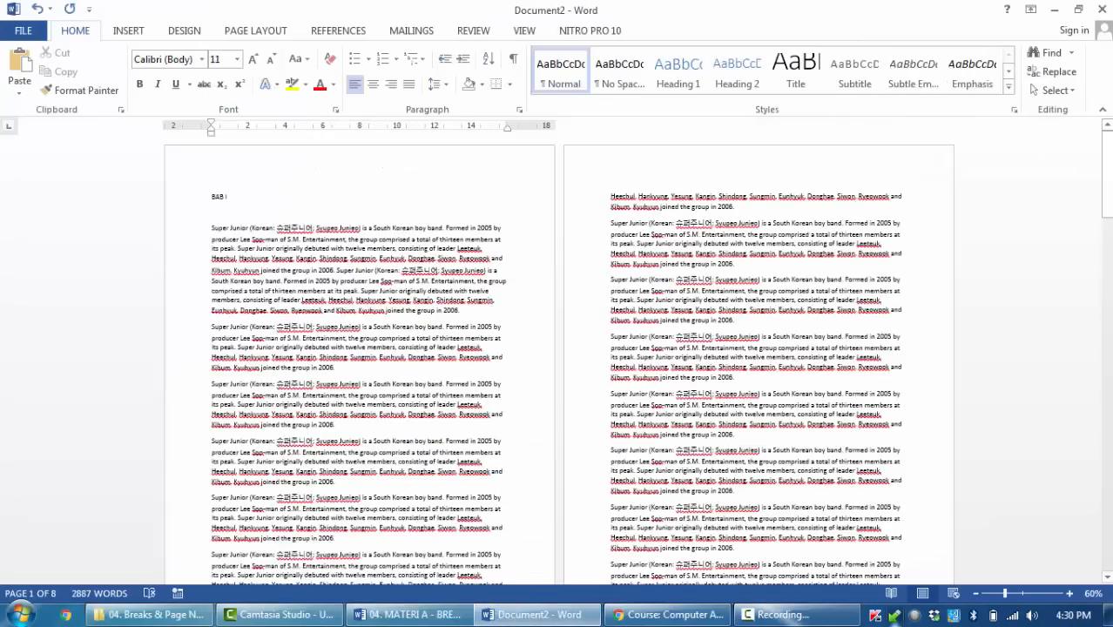
Scroll through Document2 and highlight the BAB I and BAB II chapter headings.
scroll(460, 393, "up", 10, "ctrl")
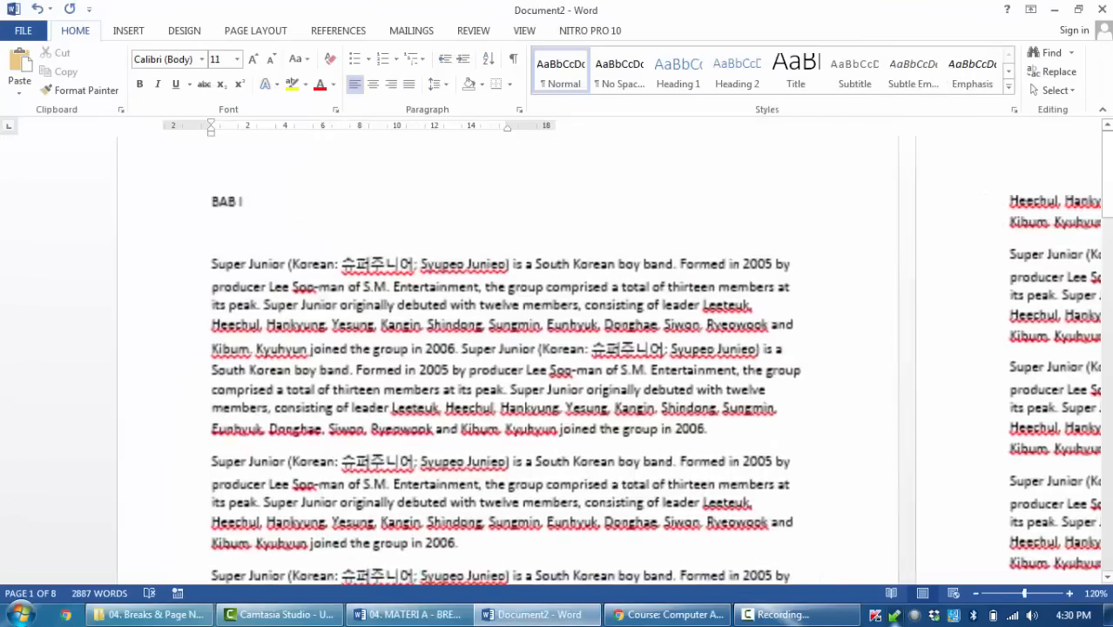
scroll(459, 393, "down", 3)
scroll(558, 348, "down", 10, "ctrl")
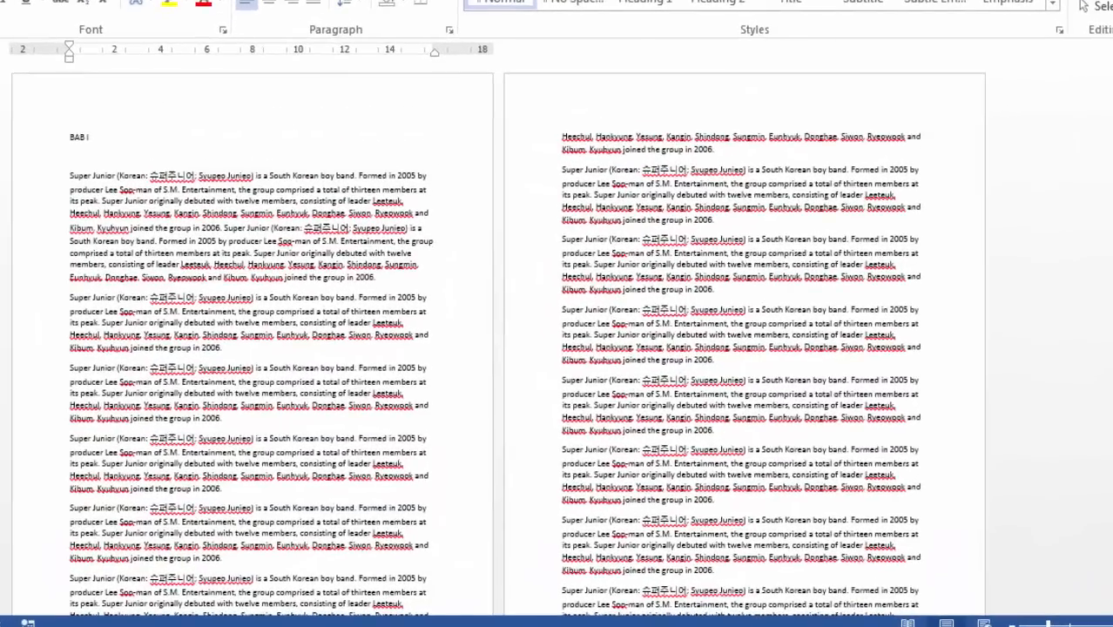
left_click(124, 152)
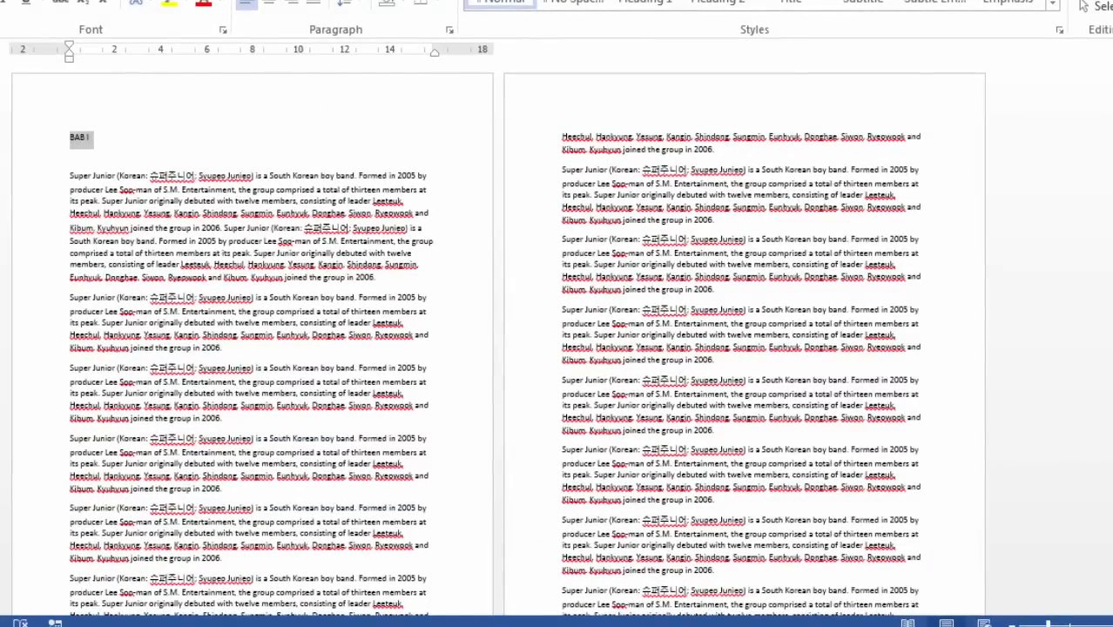
scroll(540, 340, "down", 10)
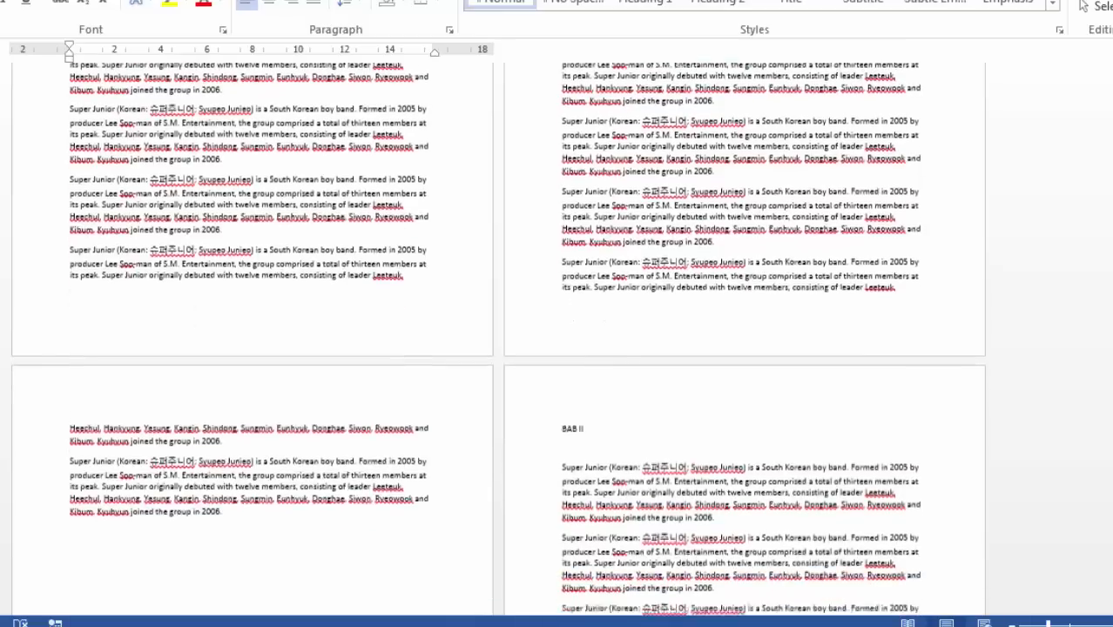
left_click(542, 286)
scroll(557, 349, "down", 10)
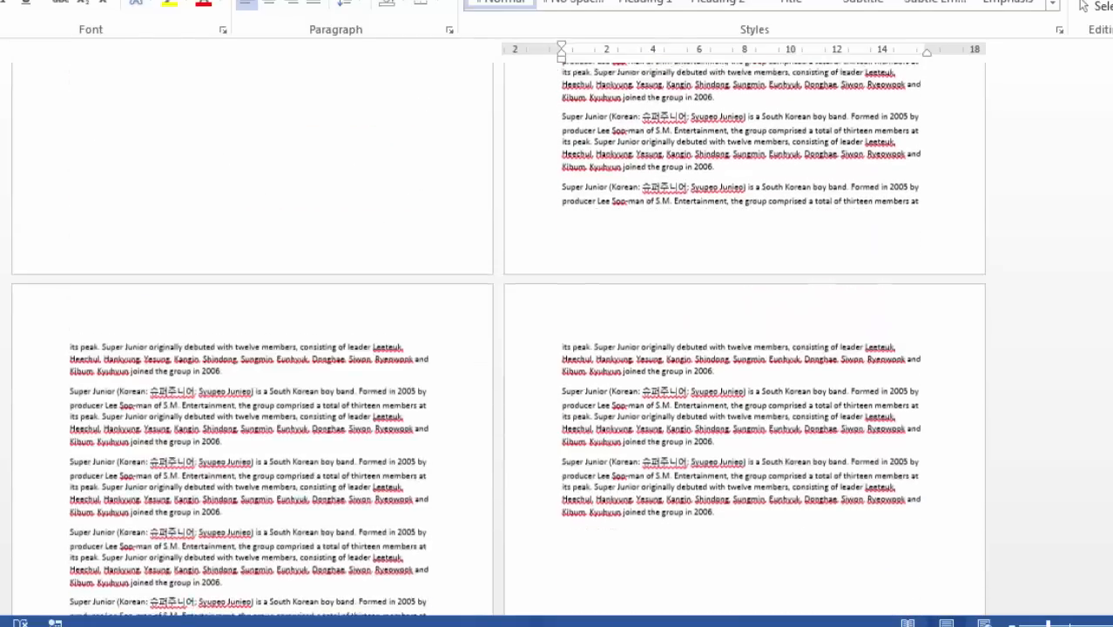
scroll(558, 349, "down", 4)
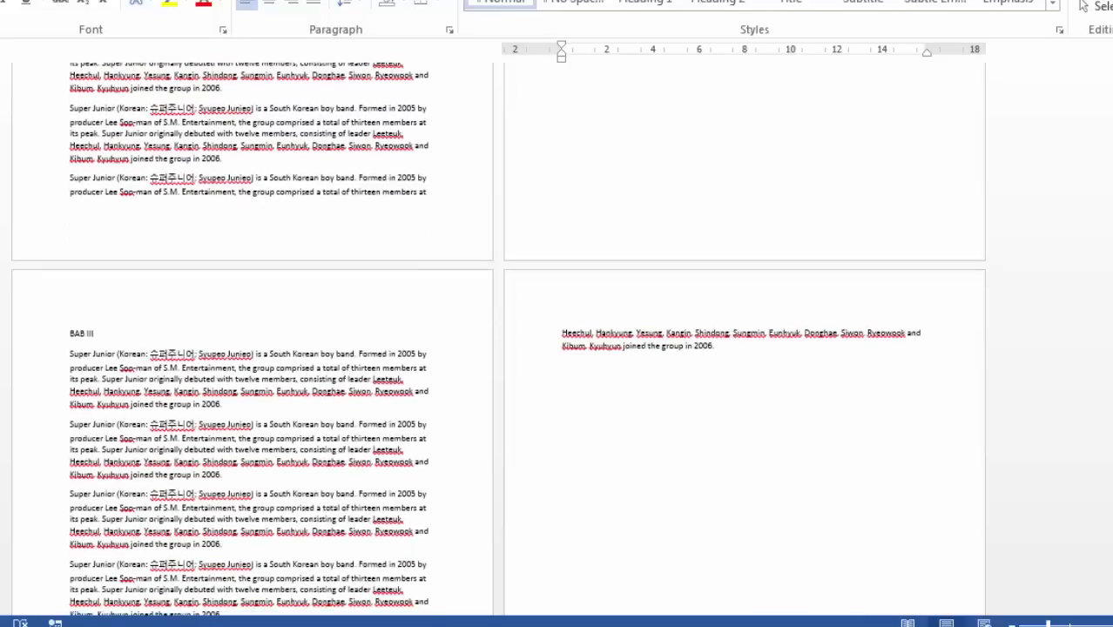
scroll(557, 348, "up", 15)
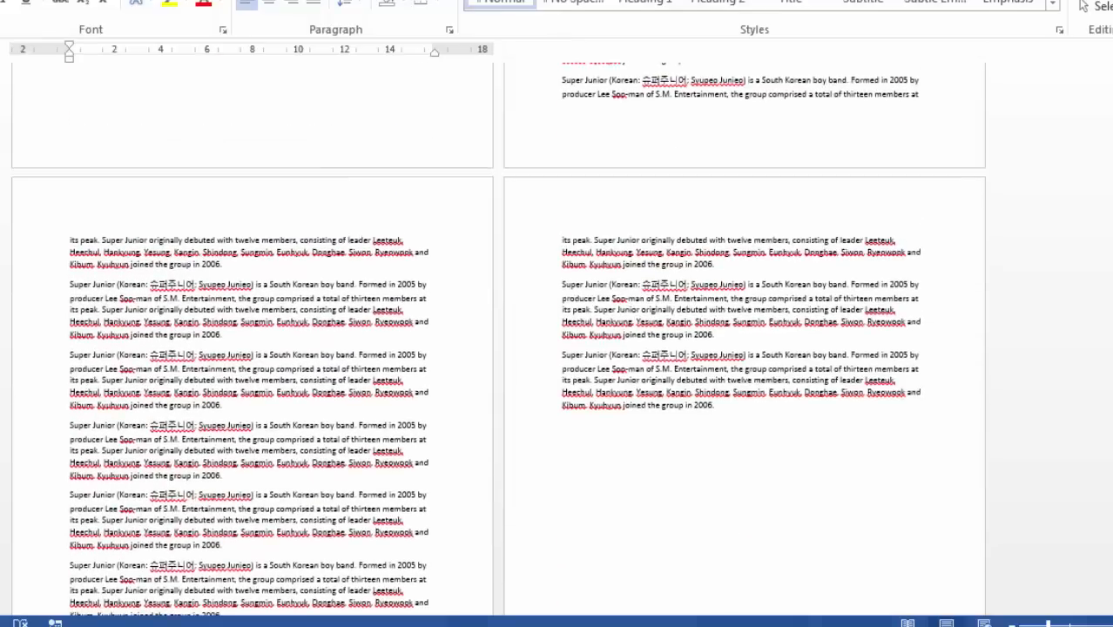
Put the insertion point at the end of the last paragraph before BAB II.
key("Page_Up")
key("Page_Up")
scroll(497, 339, "down", 8)
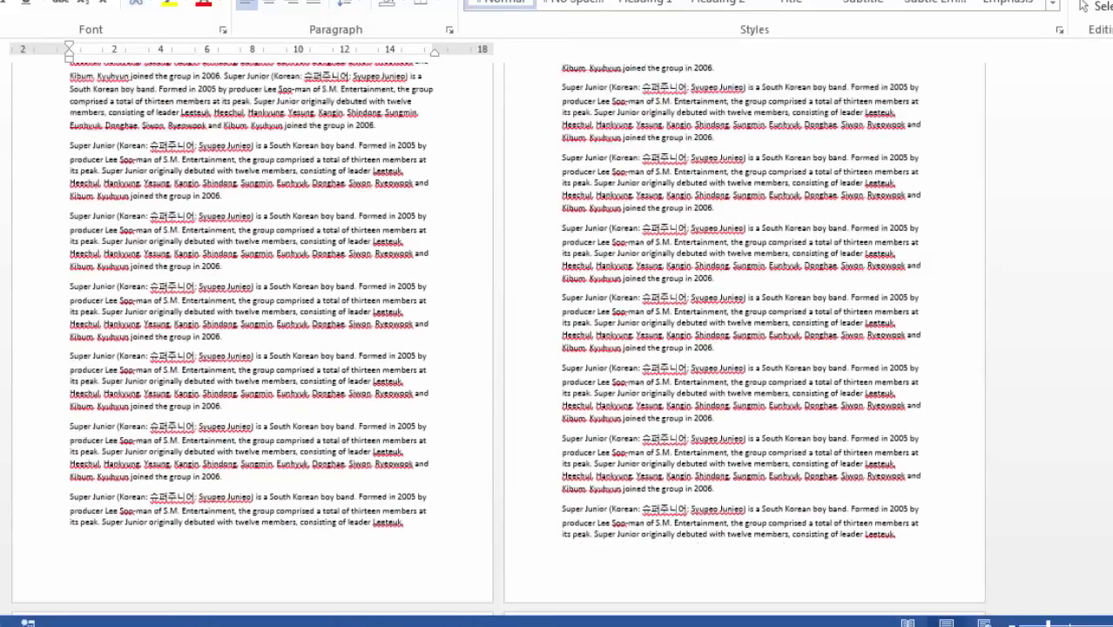
scroll(497, 340, "down", 1)
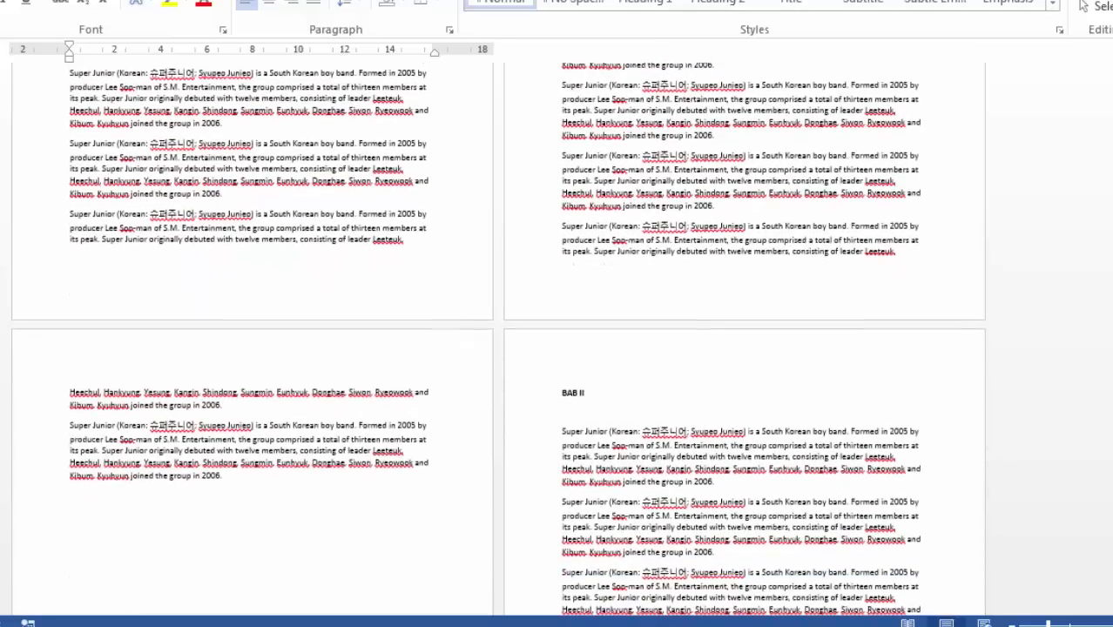
triple_click(223, 473)
left_click(223, 476)
scroll(498, 339, "down", 2)
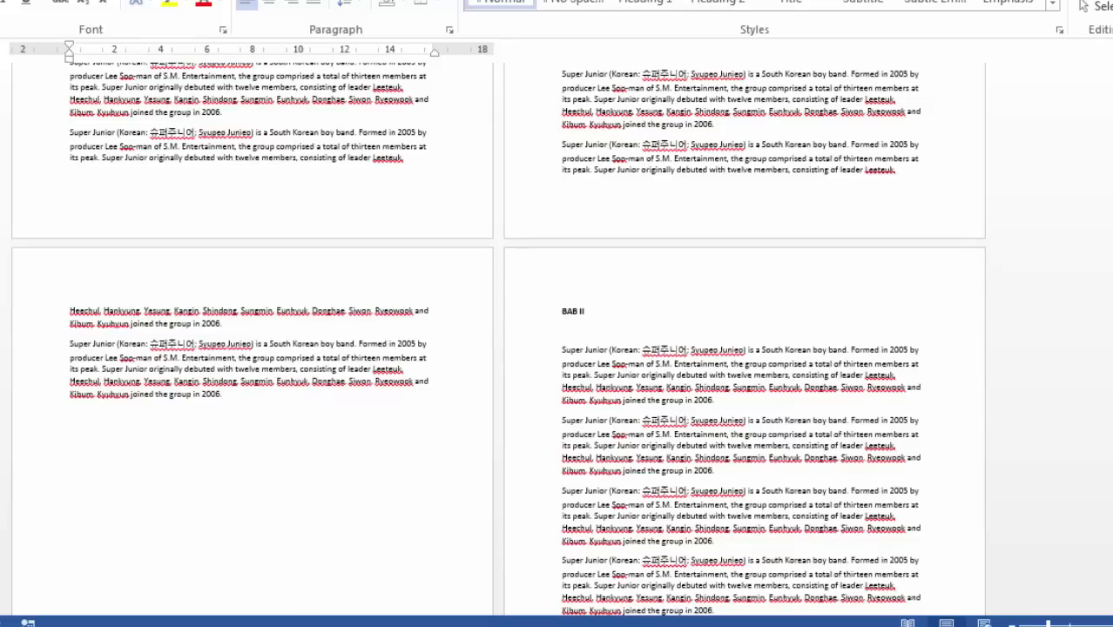
scroll(497, 340, "up", 5)
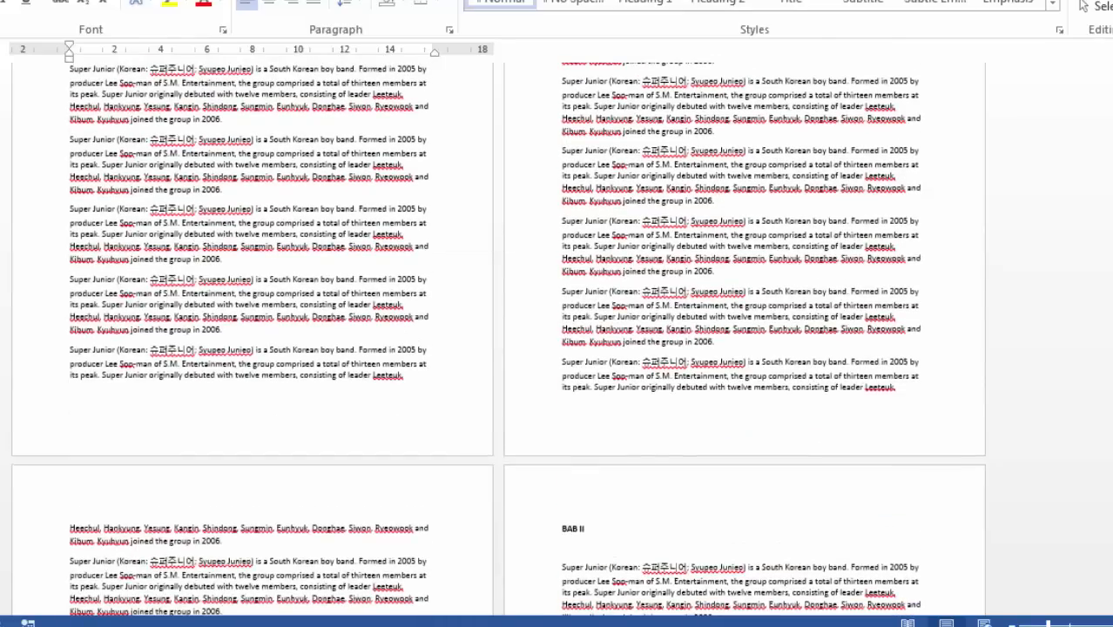
scroll(497, 340, "down", 5)
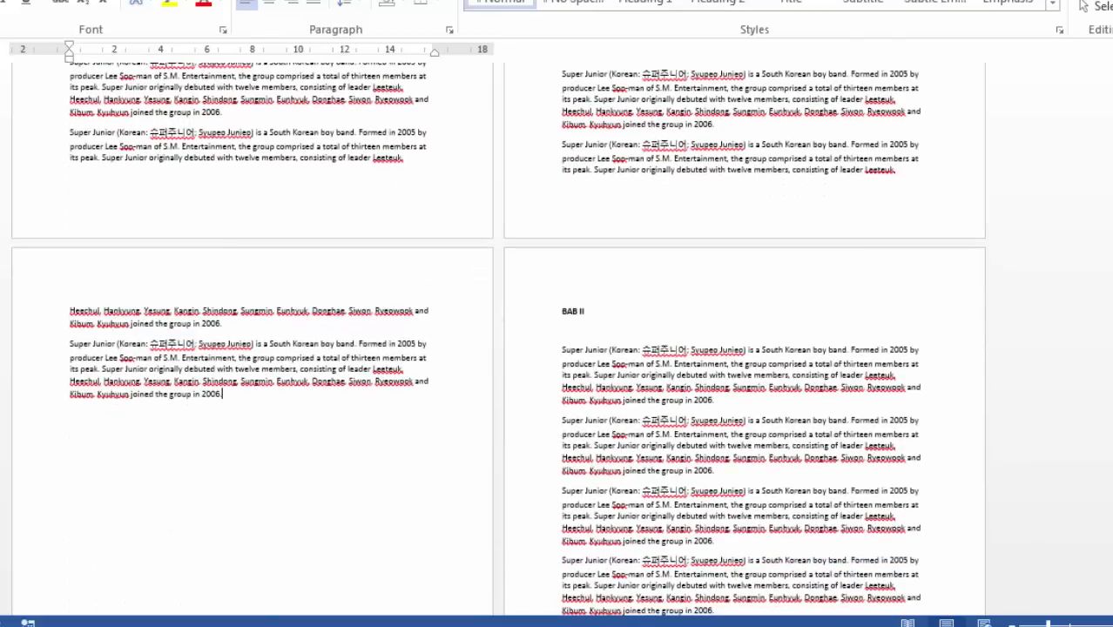
Start a new line after the last paragraph and paste copies of it before BAB II.
key("Return")
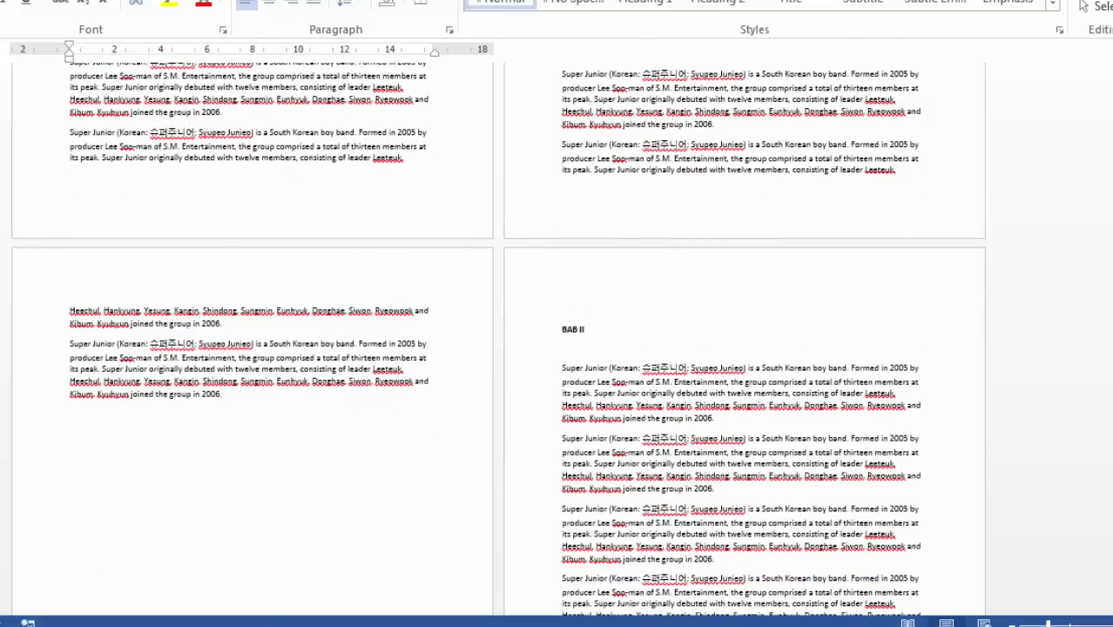
key("ctrl+shift+Down")
key("ctrl+c")
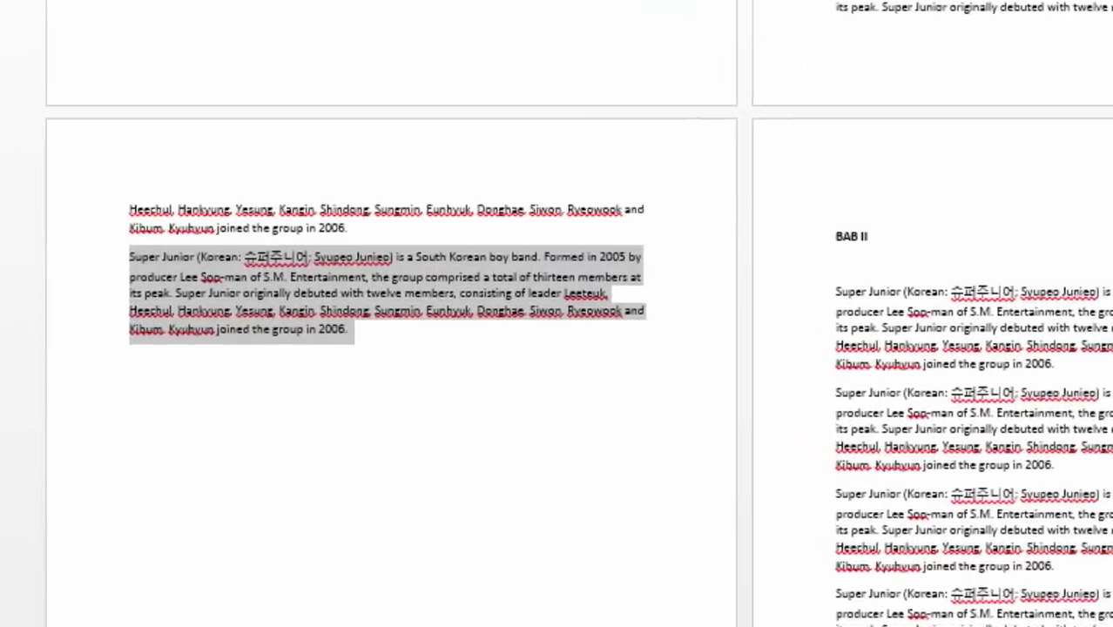
left_click(70, 429)
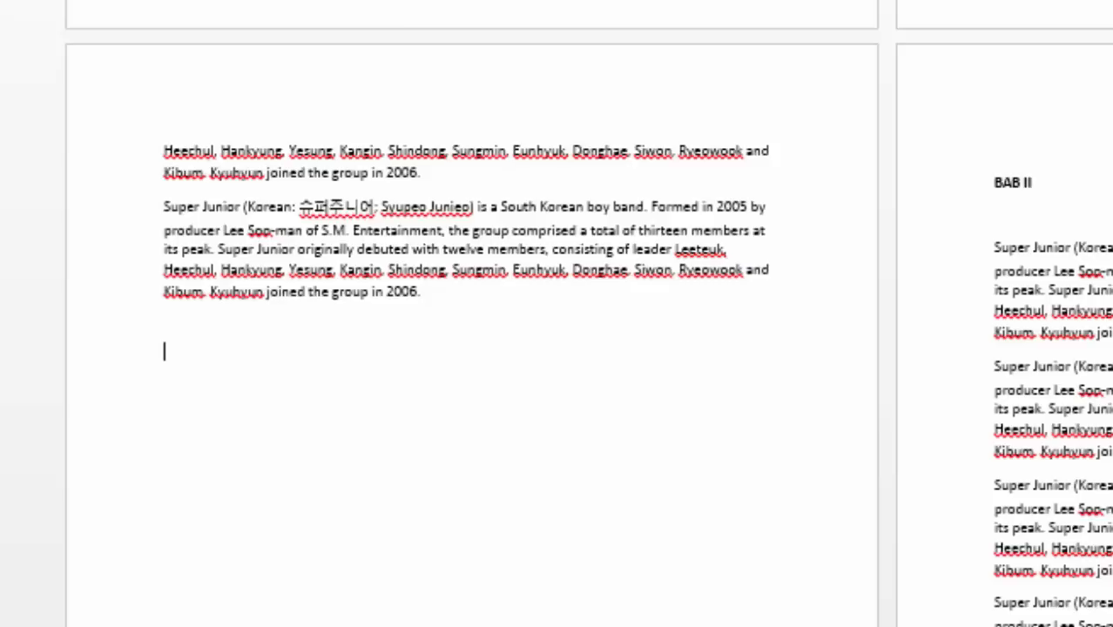
key("ctrl+v")
key("ctrl+v")
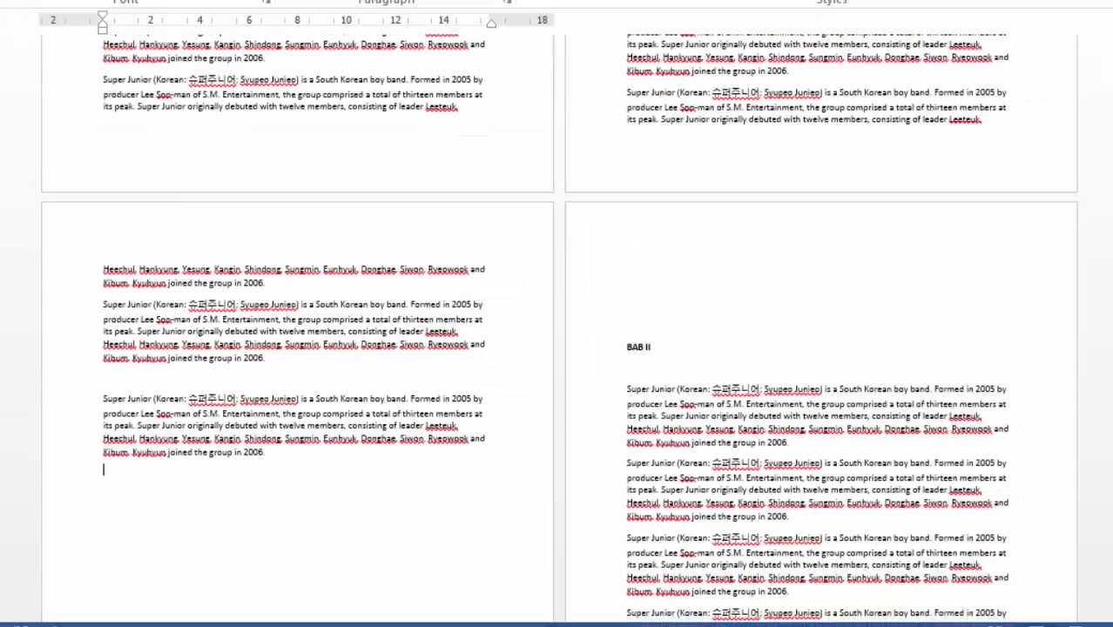
scroll(558, 328, "down", 3)
key("ctrl+v")
scroll(557, 329, "down", 1)
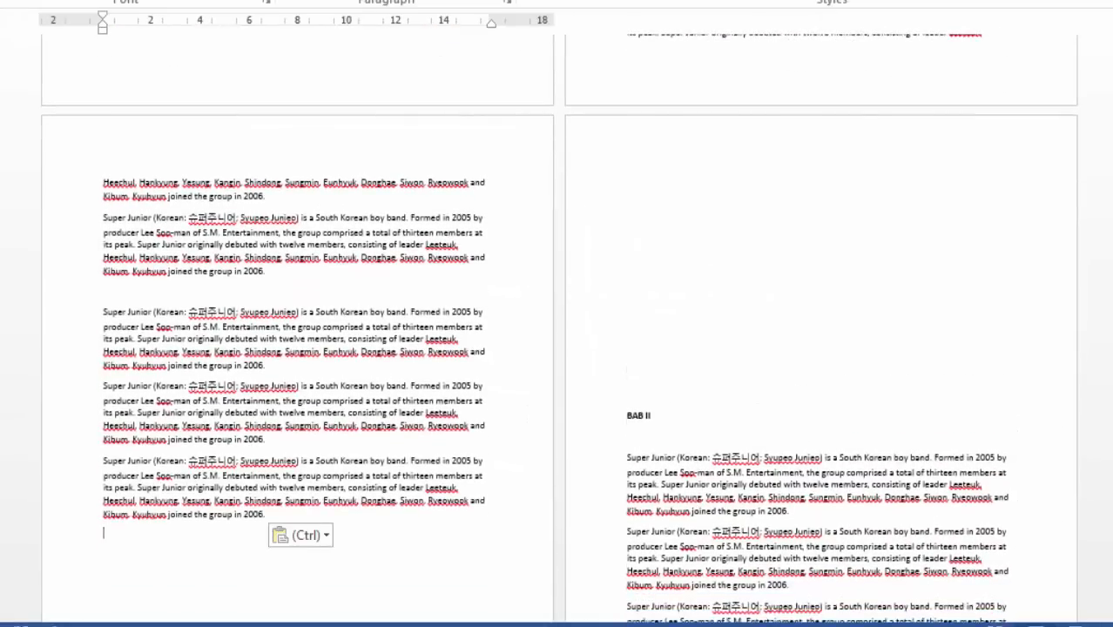
Select the pasted paragraphs and check that the BAB II heading has shifted down its page.
left_click_drag(265, 515, 102, 312)
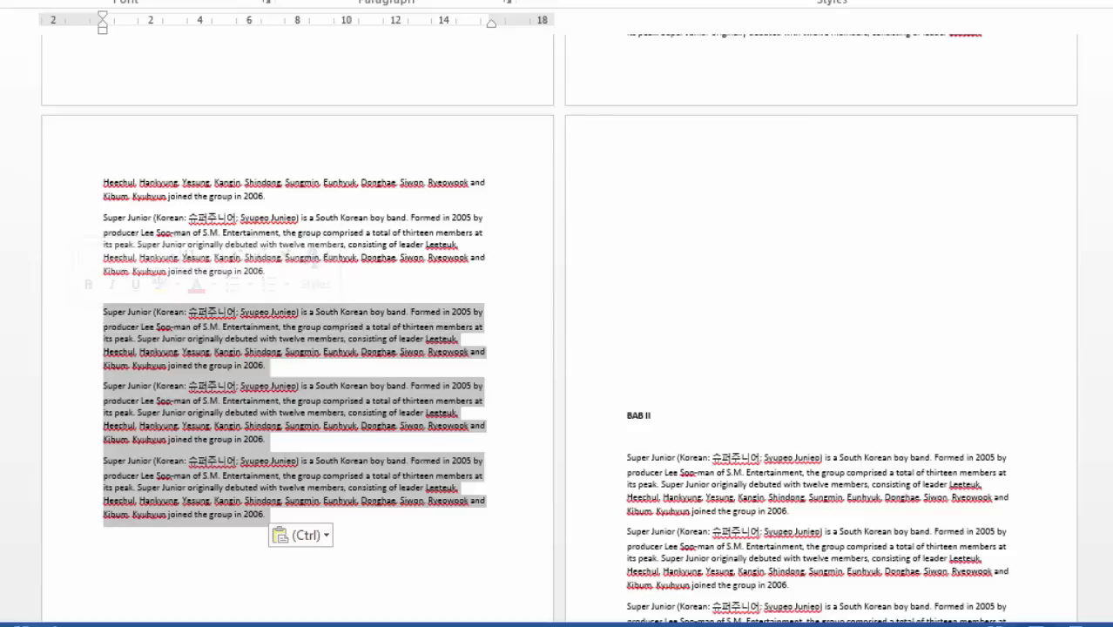
left_click(267, 440)
triple_click(643, 415)
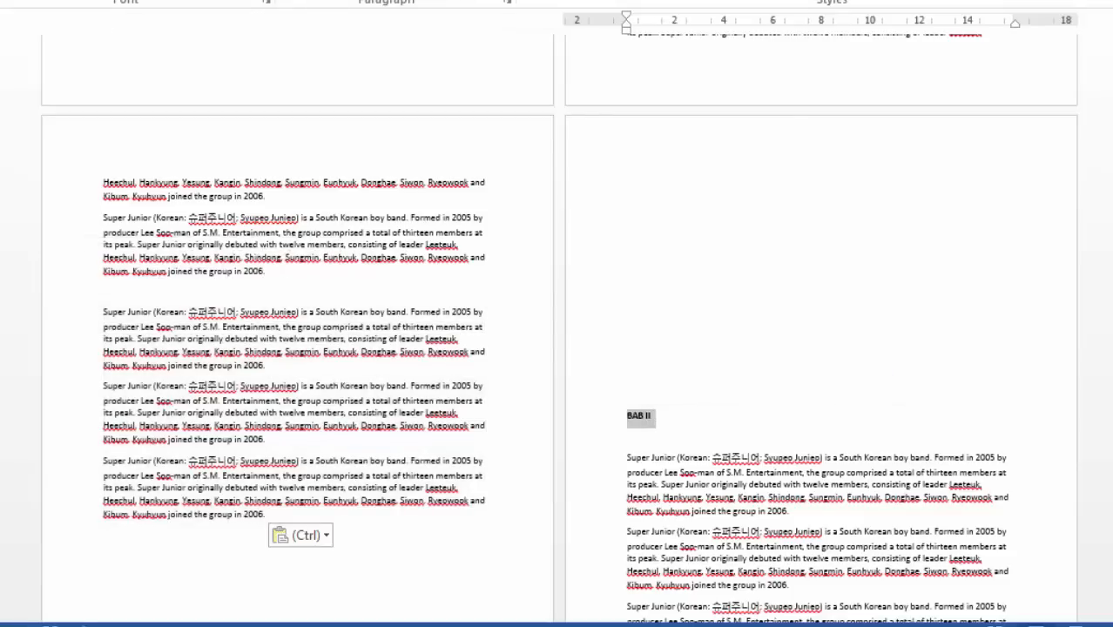
left_click(642, 416)
scroll(642, 416, "down", 2)
scroll(557, 331, "down", 2)
scroll(557, 331, "up", 3)
left_click(660, 379)
scroll(660, 378, "down", 4)
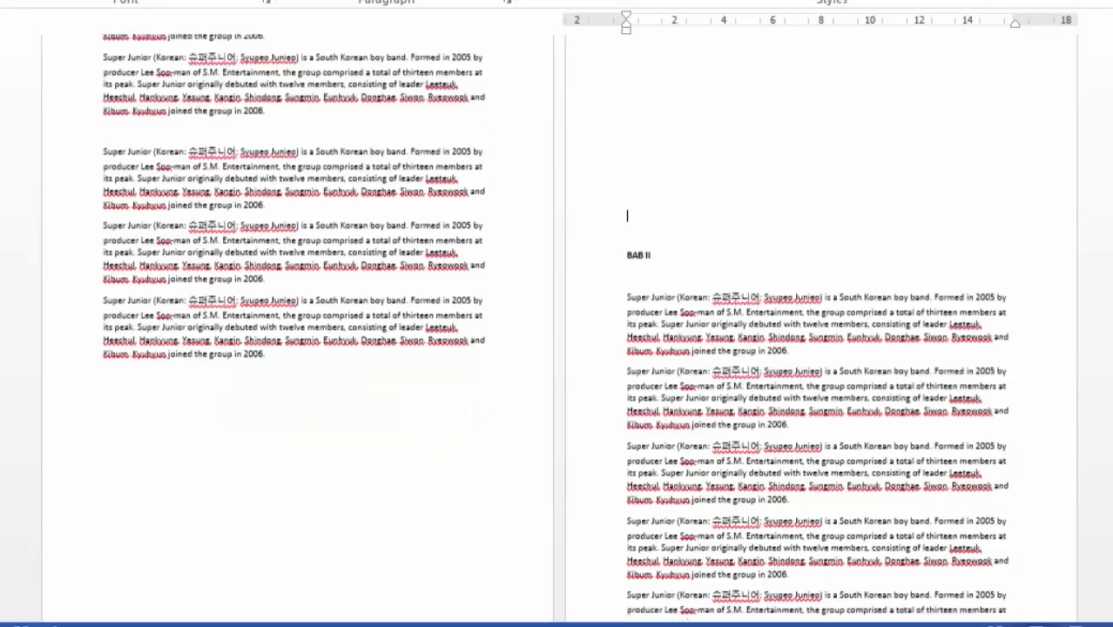
scroll(557, 331, "down", 15)
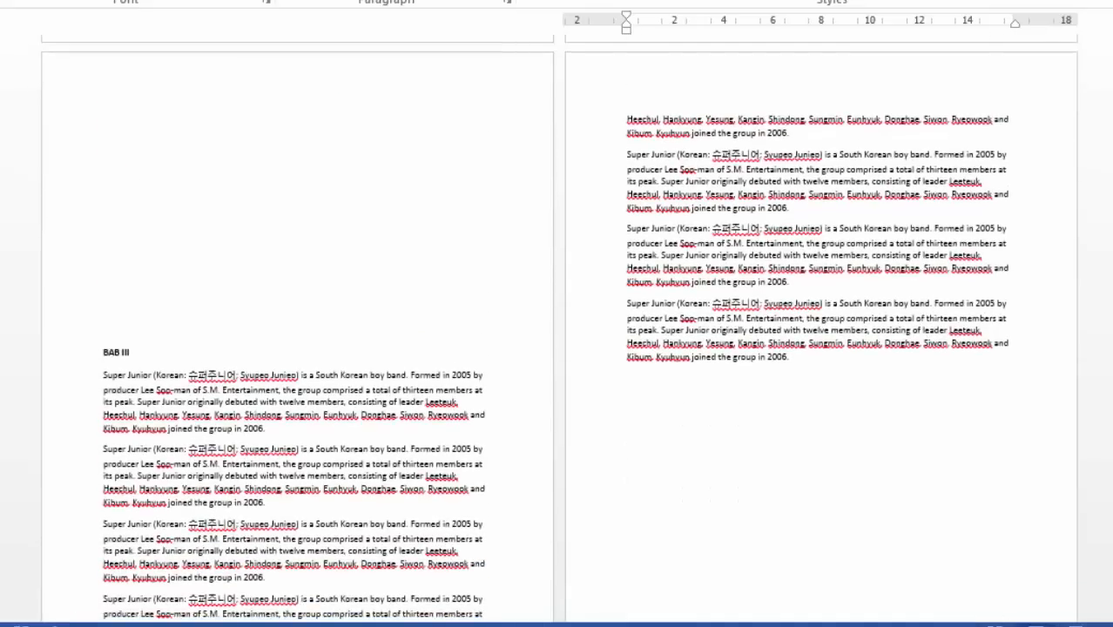
Delete the selected blank lines above BAB III.
scroll(558, 331, "up", 1)
left_click_drag(103, 148, 223, 363)
key("Delete")
scroll(557, 331, "up", 5)
scroll(558, 331, "down", 1)
scroll(557, 331, "up", 2)
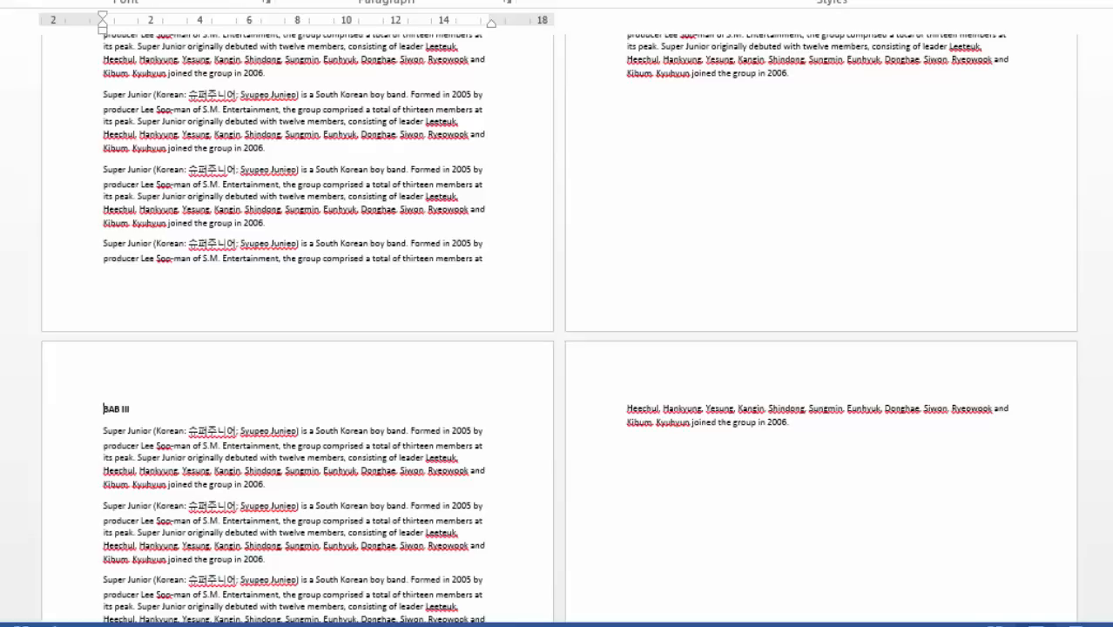
scroll(558, 331, "up", 10)
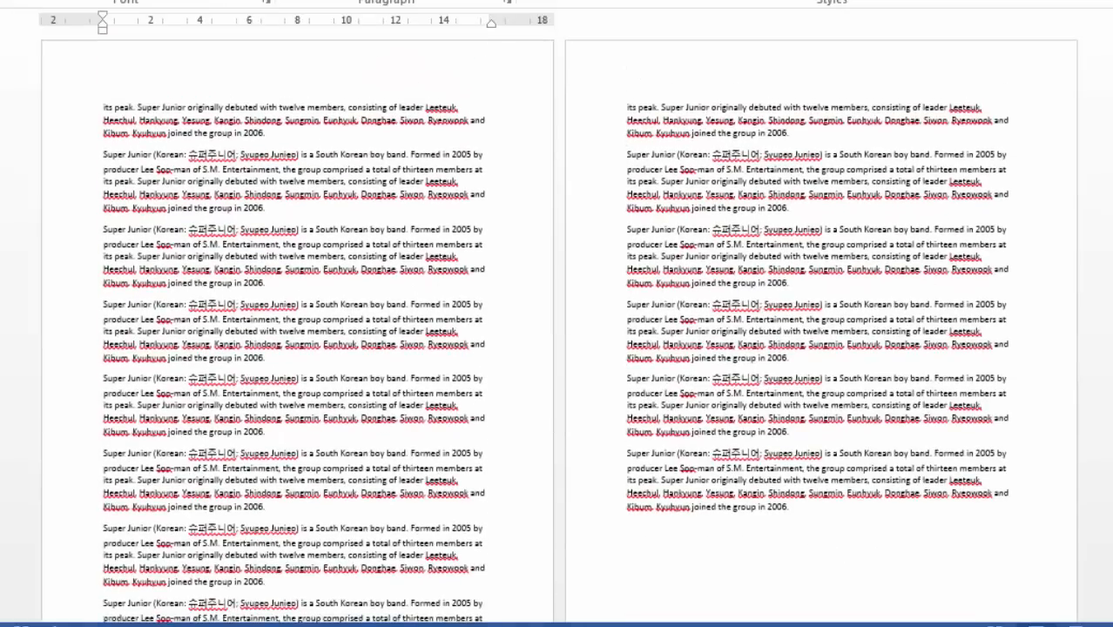
Cut the paragraphs preceding BAB III and remove the empty lines above BAB III and BAB II.
left_click_drag(627, 103, 794, 509)
right_click(758, 300)
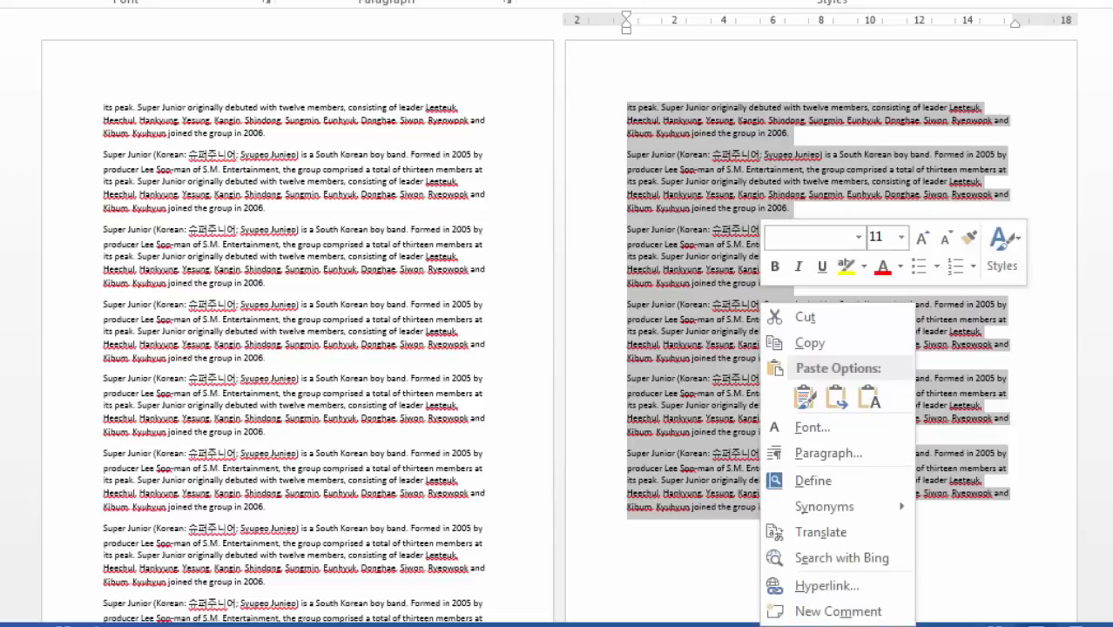
left_click(805, 317)
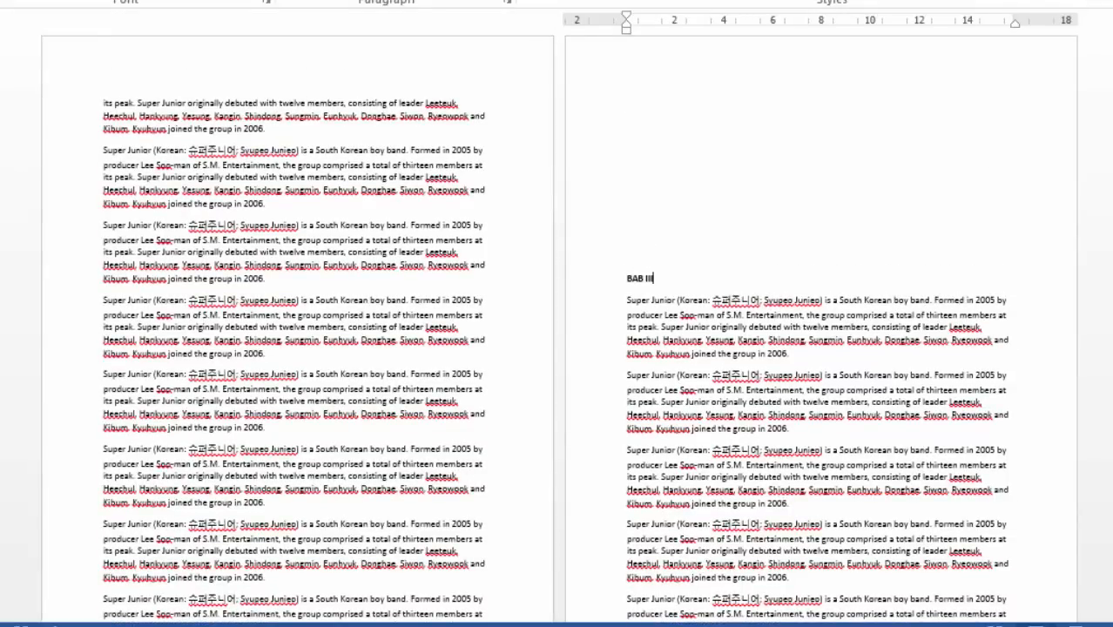
scroll(559, 329, "up", 3)
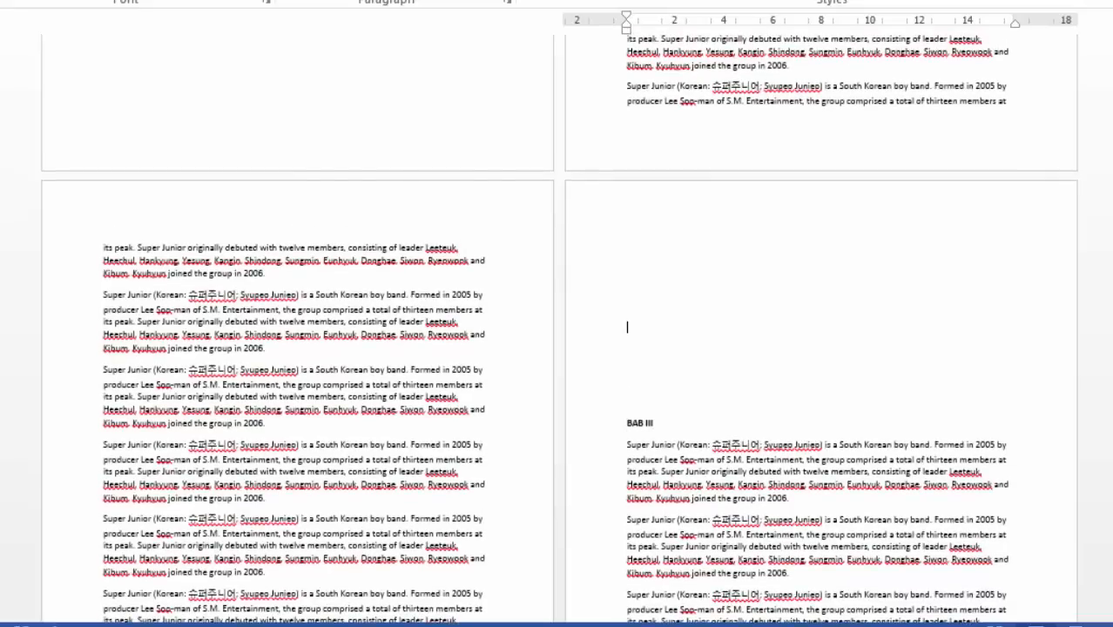
key("Delete")
key("Delete")
key("Delete")
key("Delete")
key("Delete")
key("Delete")
key("Delete")
key("Delete")
key("Delete")
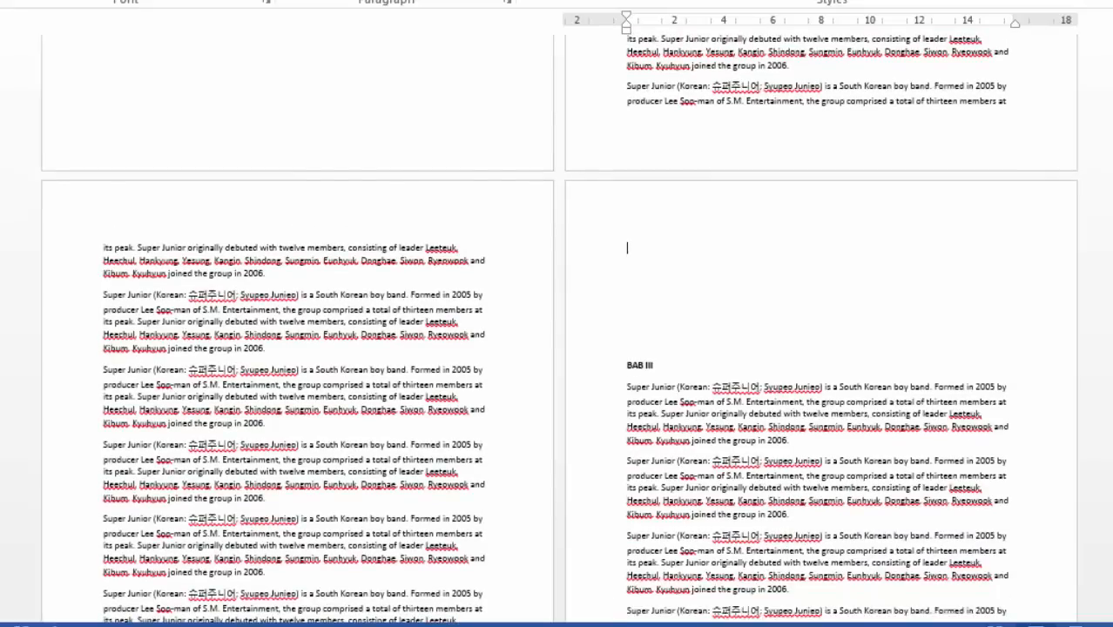
scroll(559, 329, "up", 14)
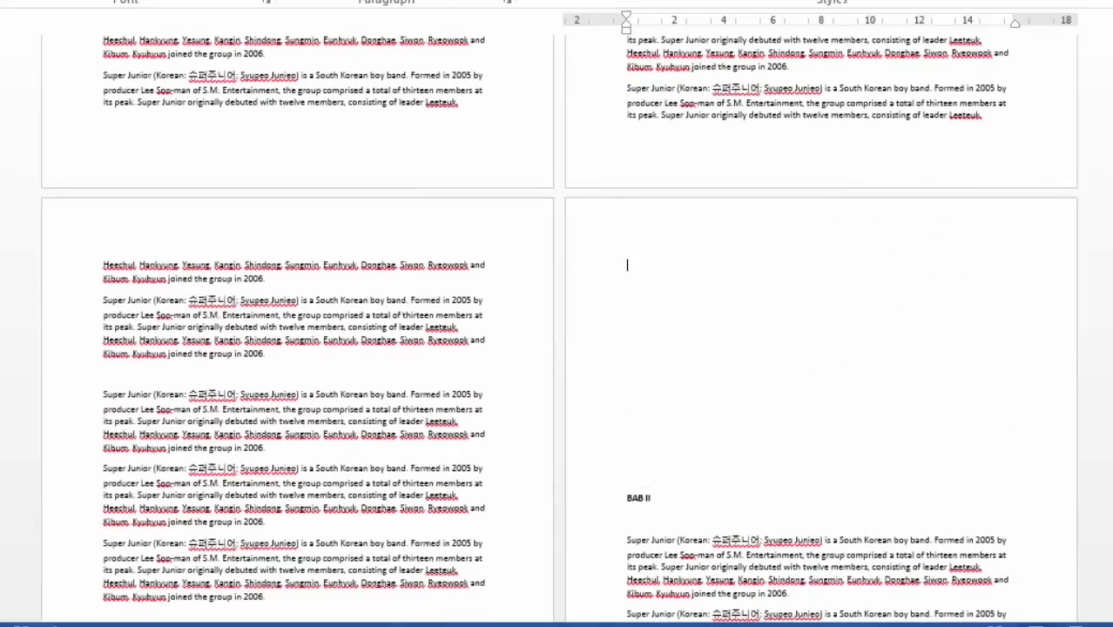
key("Delete")
key("Delete")
key("Delete")
key("Delete")
key("Delete")
key("Delete")
key("Delete")
key("Delete")
key("Delete")
key("Delete")
key("Delete")
key("Delete")
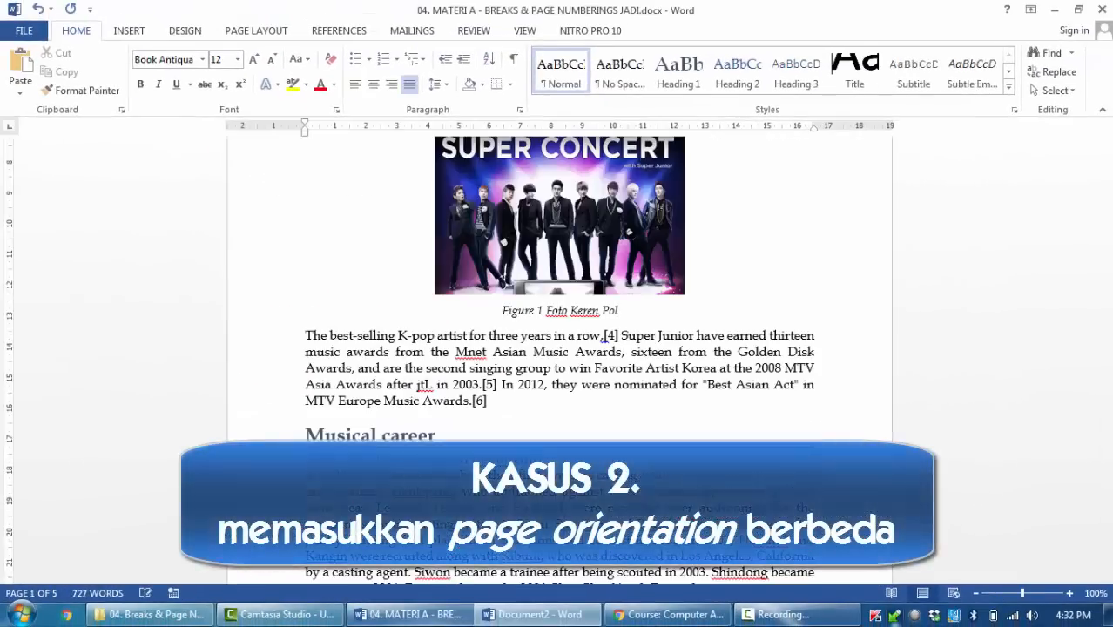
Browse the figure pages, selecting the Figure 2 group photo and the jumping-group photo on page b.
scroll(559, 348, "down", 15)
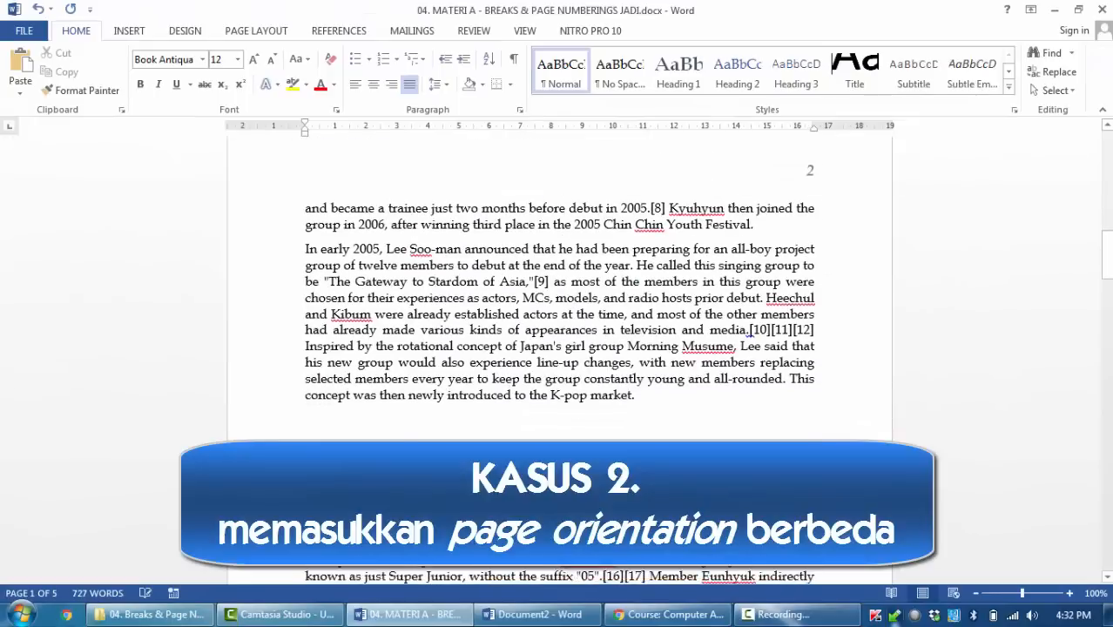
scroll(559, 348, "down", 12)
scroll(559, 349, "up", 5)
scroll(559, 348, "down", 2)
scroll(559, 349, "down", 1, "ctrl")
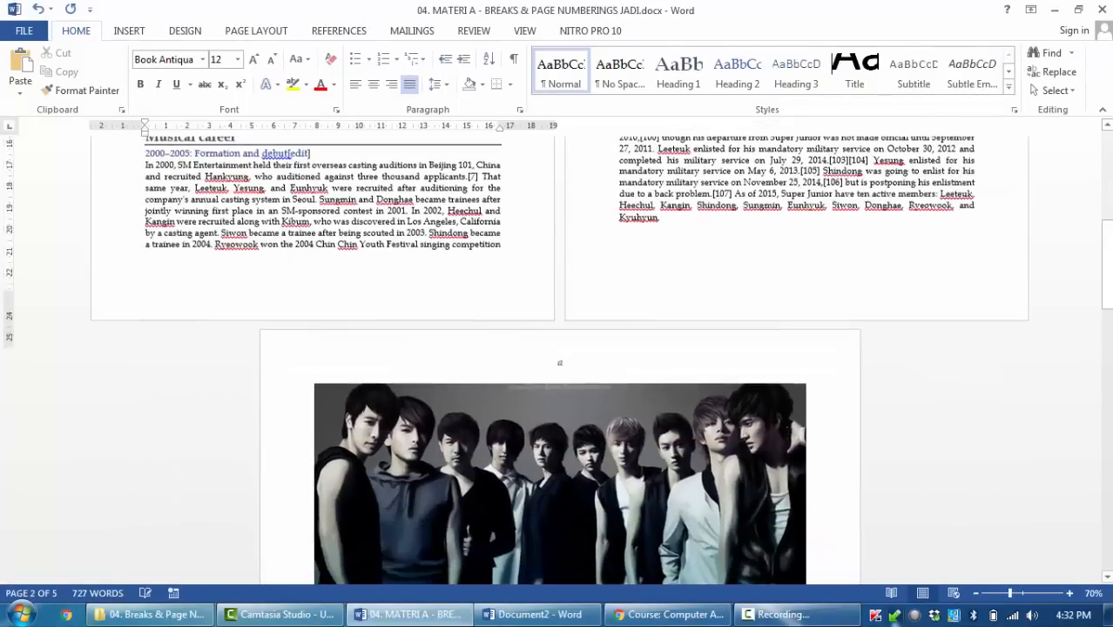
scroll(559, 348, "up", 5)
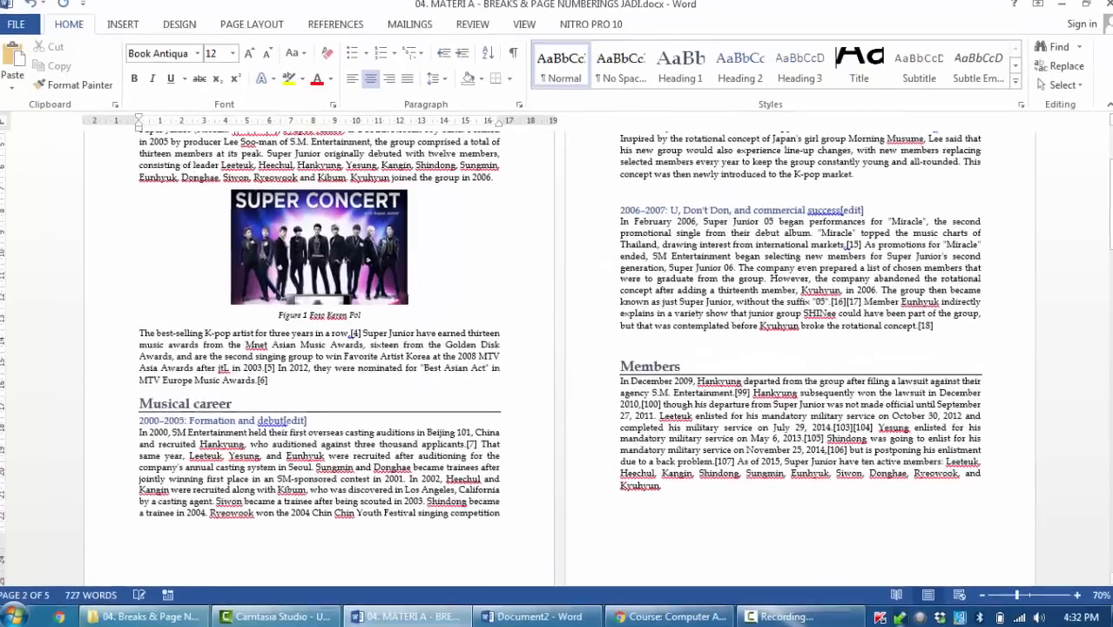
scroll(559, 348, "up", 4)
scroll(559, 348, "down", 3)
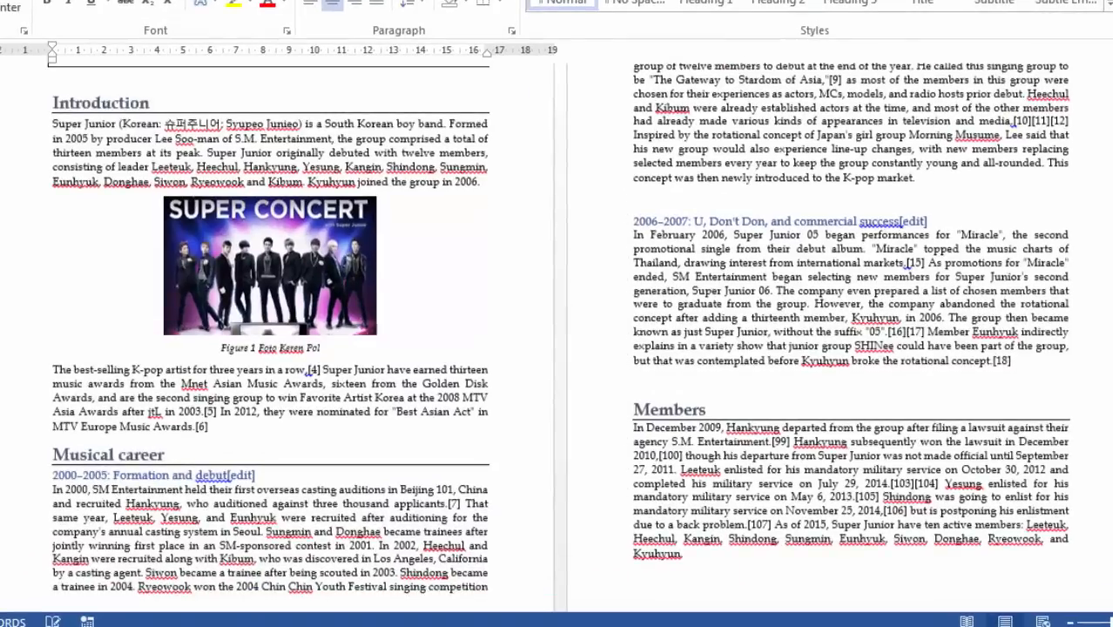
scroll(559, 348, "up", 3)
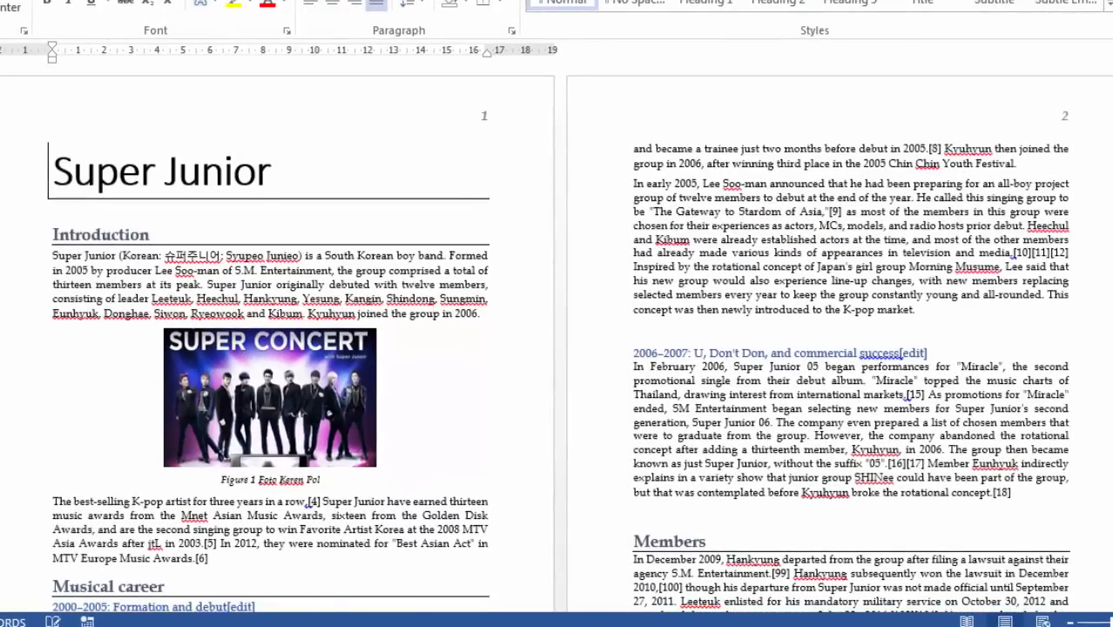
scroll(687, 126, "down", 3)
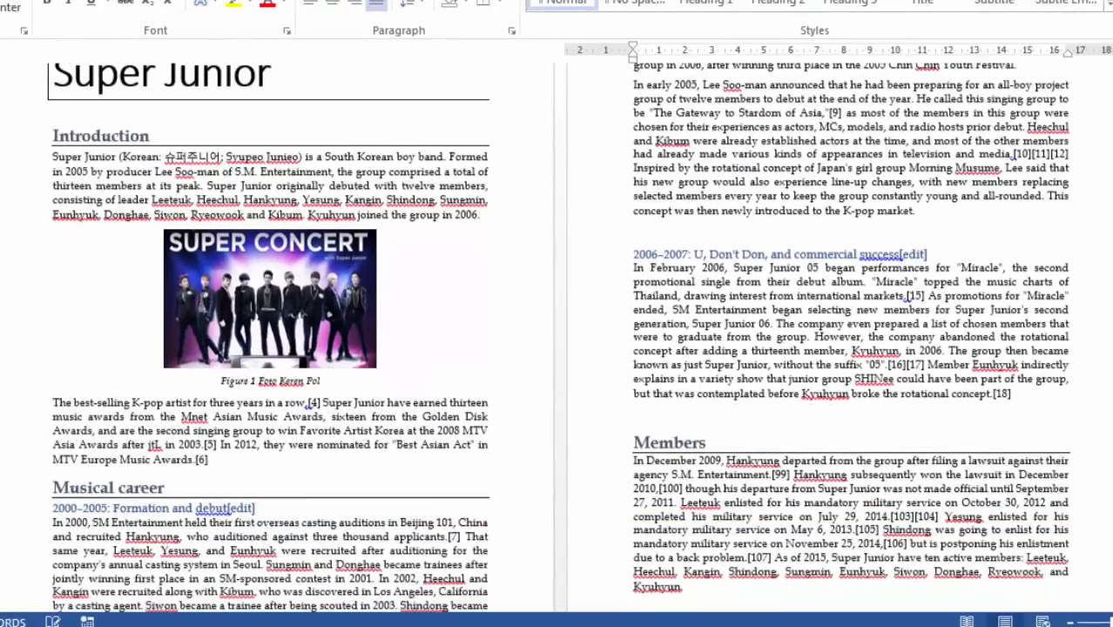
scroll(687, 128, "down", 15)
scroll(687, 128, "up", 2)
left_click(561, 381)
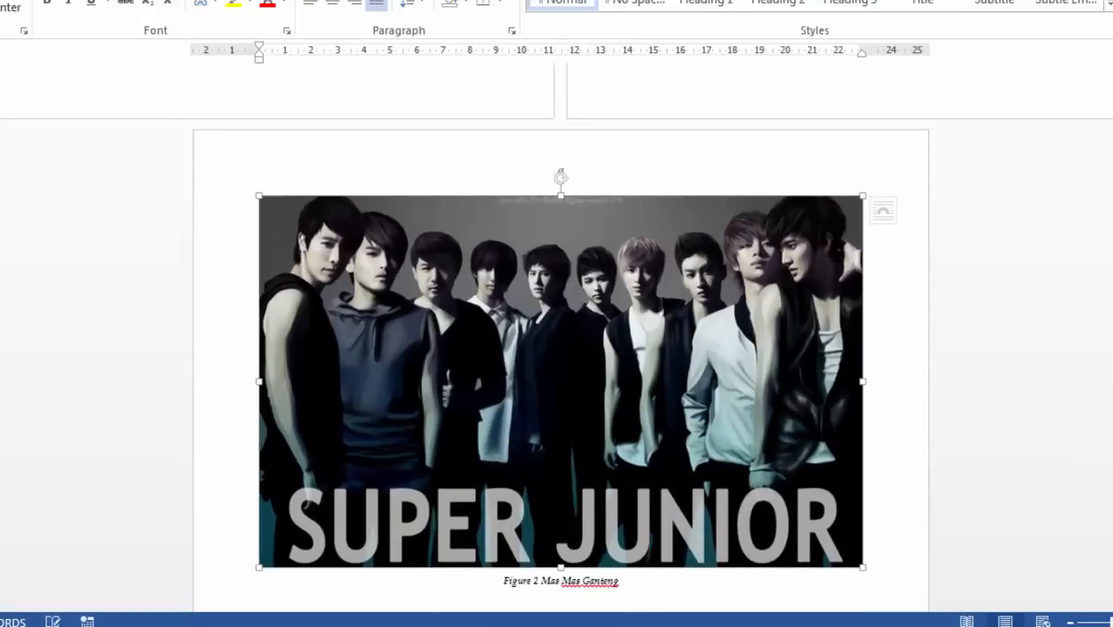
scroll(561, 380, "down", 9)
scroll(561, 396, "down", 5)
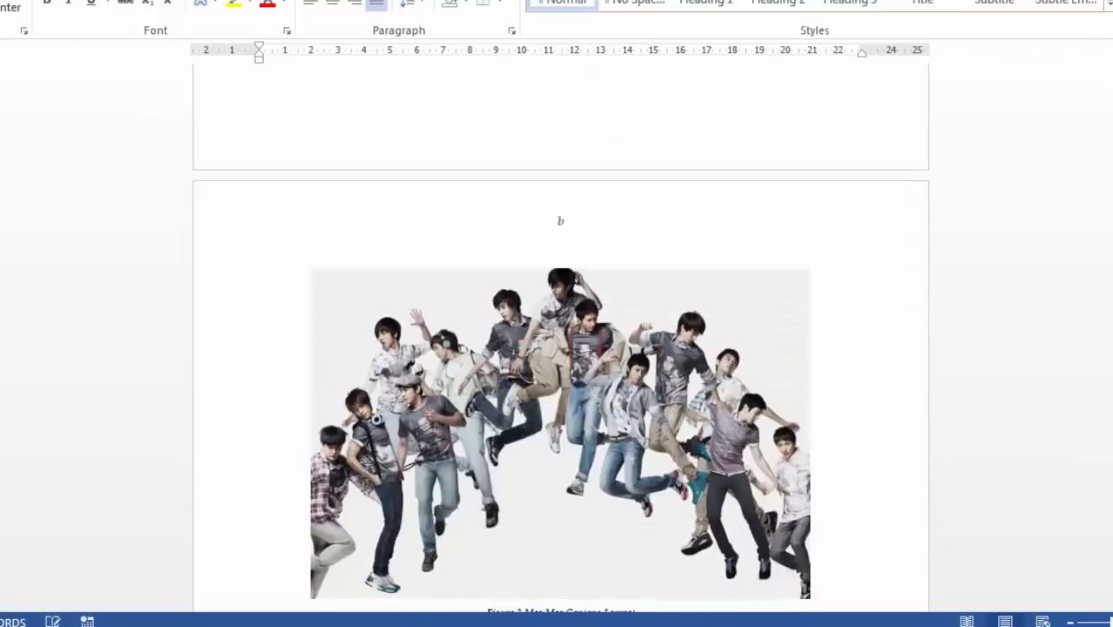
left_click(561, 418)
scroll(560, 418, "up", 15)
left_click(560, 405)
Click into page 2's text, the photos on pages a and b, then the Table of Contents.
scroll(561, 348, "up", 3)
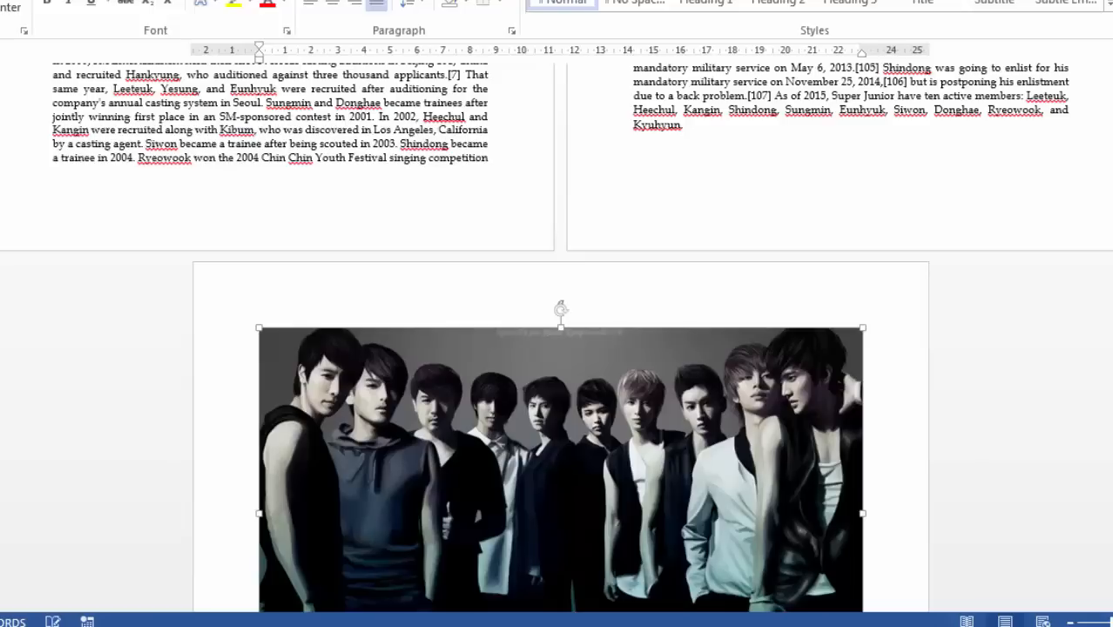
scroll(561, 349, "up", 12)
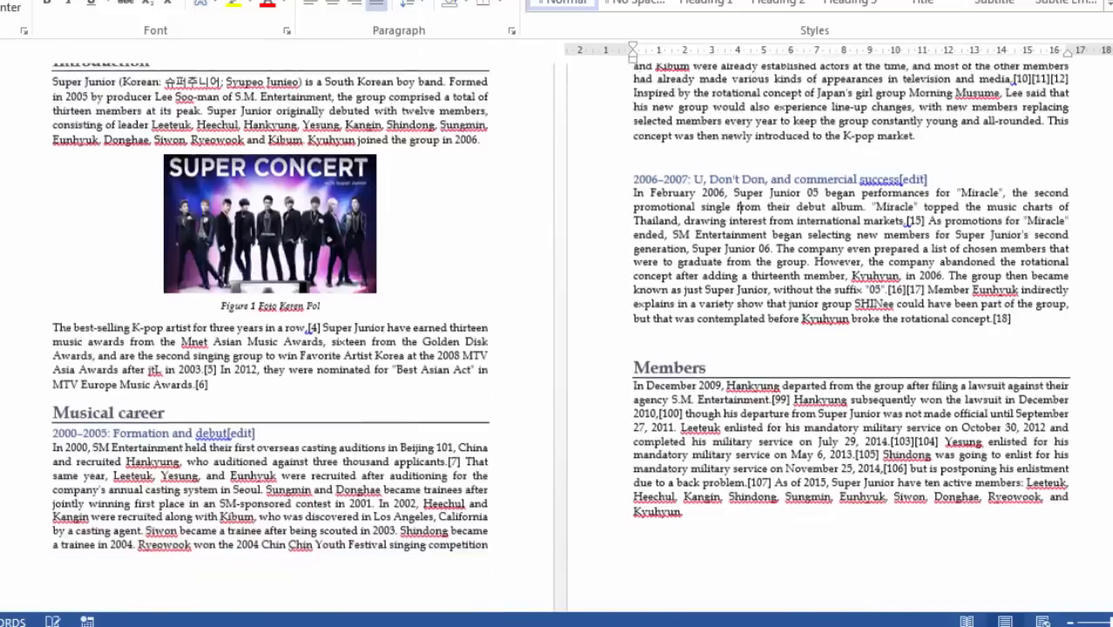
scroll(557, 348, "up", 3)
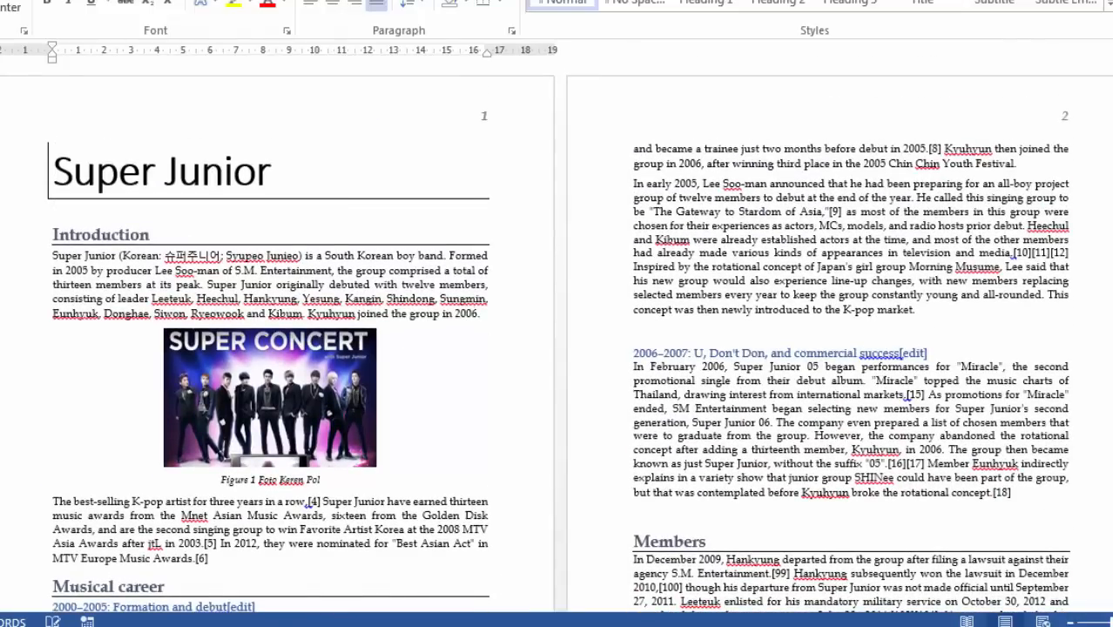
left_click(784, 282)
scroll(558, 348, "down", 16)
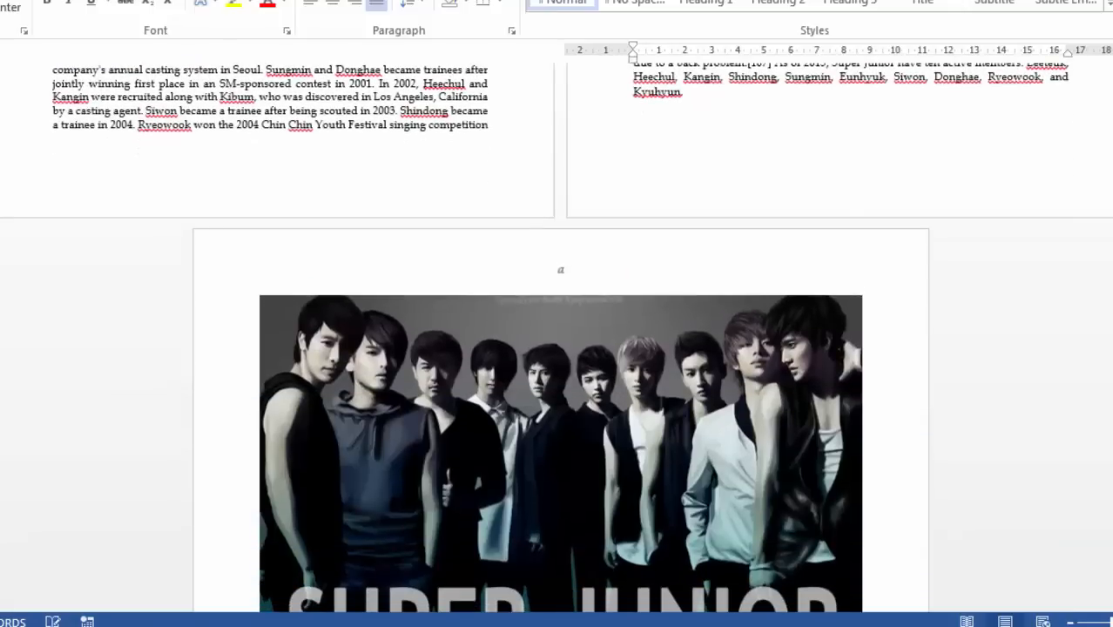
left_click(571, 386)
scroll(566, 392, "down", 12)
left_click(566, 400)
scroll(557, 348, "down", 14)
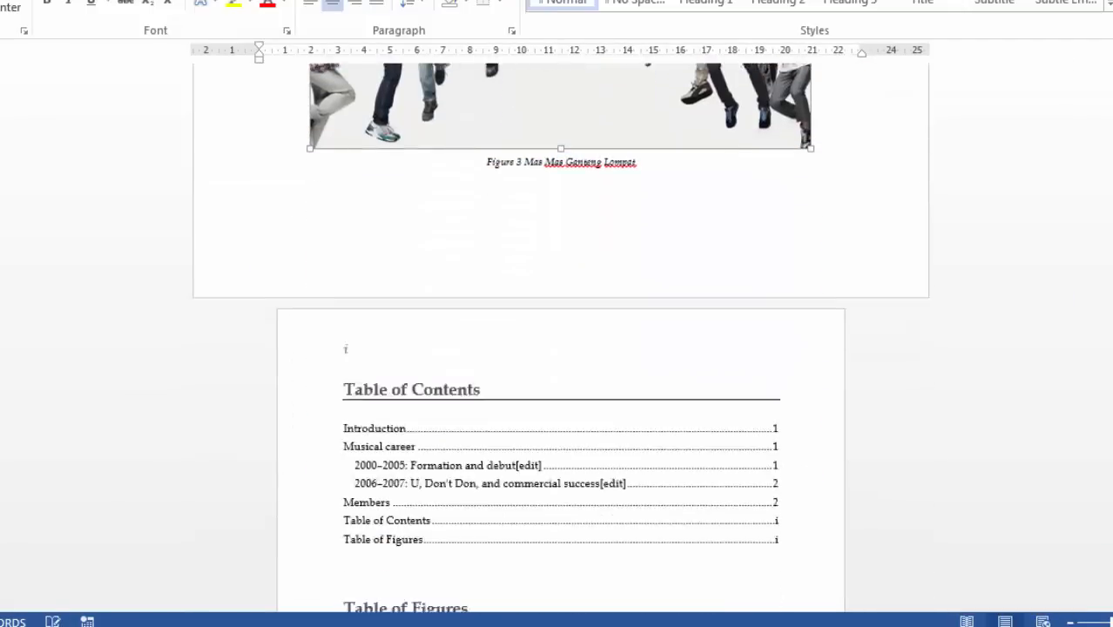
left_click(430, 279)
scroll(557, 349, "up", 20)
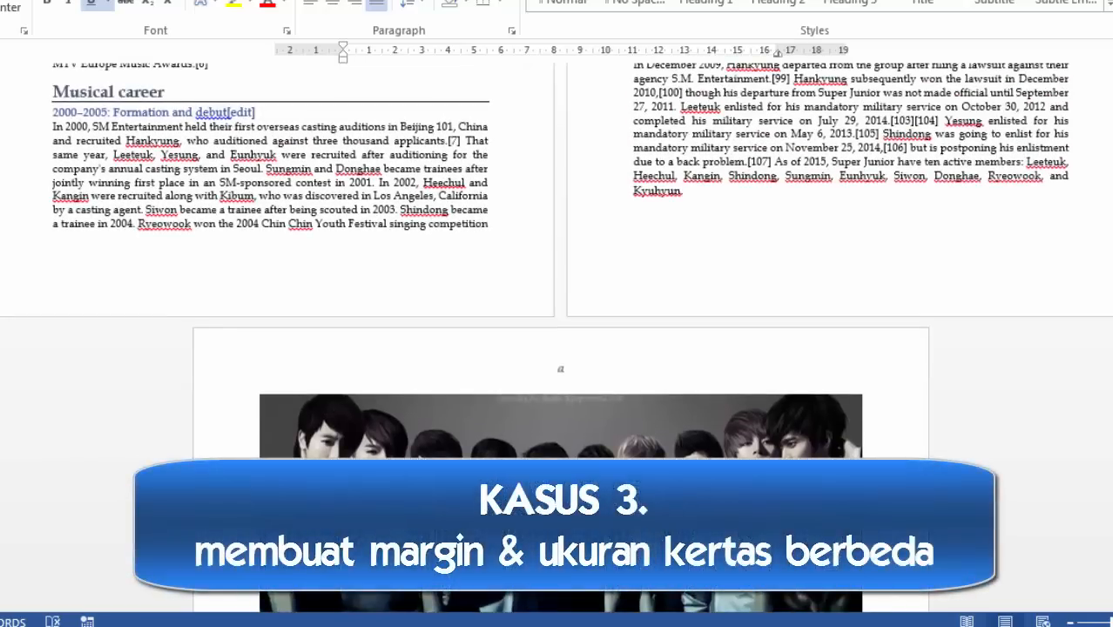
Scroll through the figure pages and select the Figure 3 jumping-group photo.
scroll(557, 262, "up", 6)
scroll(557, 261, "down", 3)
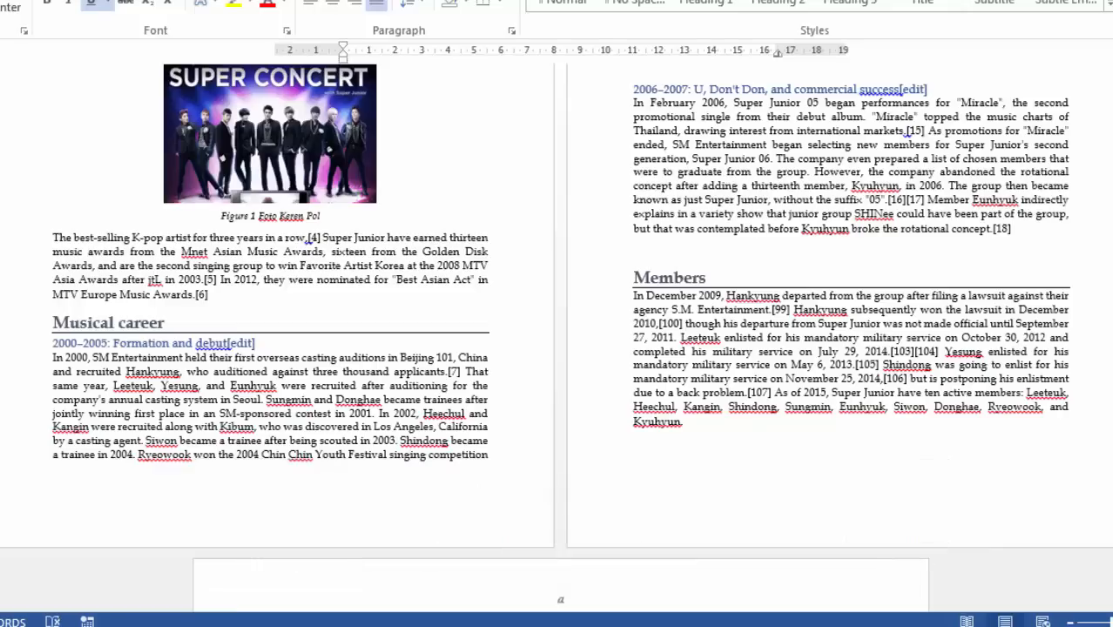
scroll(557, 338, "up", 4)
scroll(558, 338, "down", 13)
scroll(560, 586, "down", 20)
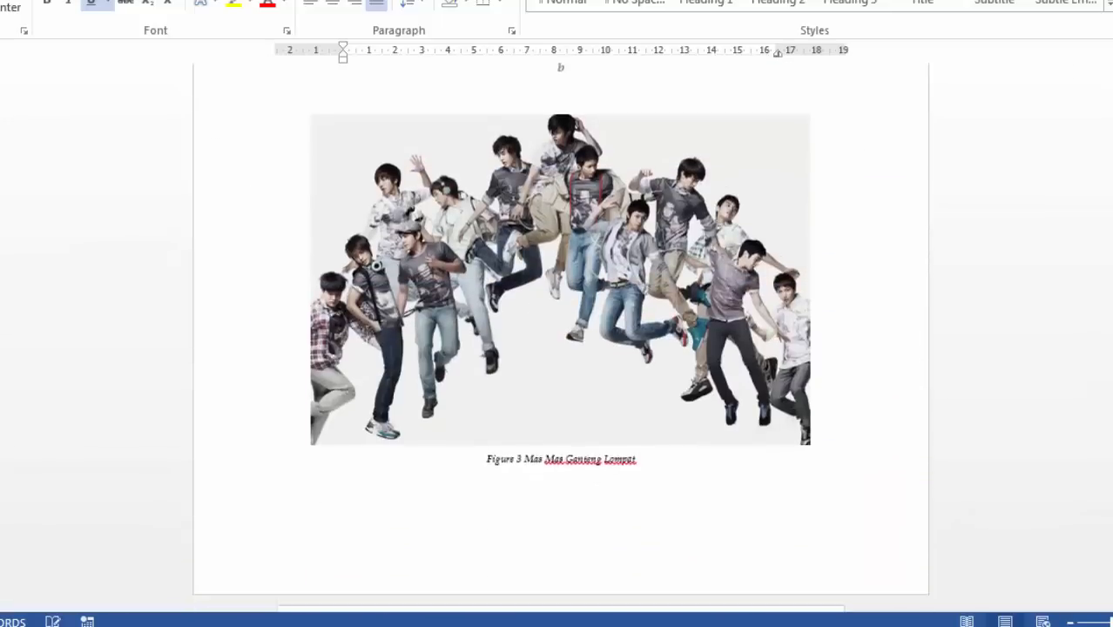
scroll(559, 338, "up", 7)
scroll(560, 337, "down", 4)
left_click(560, 191)
scroll(560, 288, "up", 6)
left_click(560, 297)
Place the cursor above the Figure 3 photo, then select the Figure 2 Super Junior photo.
scroll(559, 338, "up", 1)
left_click(262, 188)
scroll(560, 338, "up", 9)
scroll(560, 338, "up", 5)
scroll(560, 338, "down", 6)
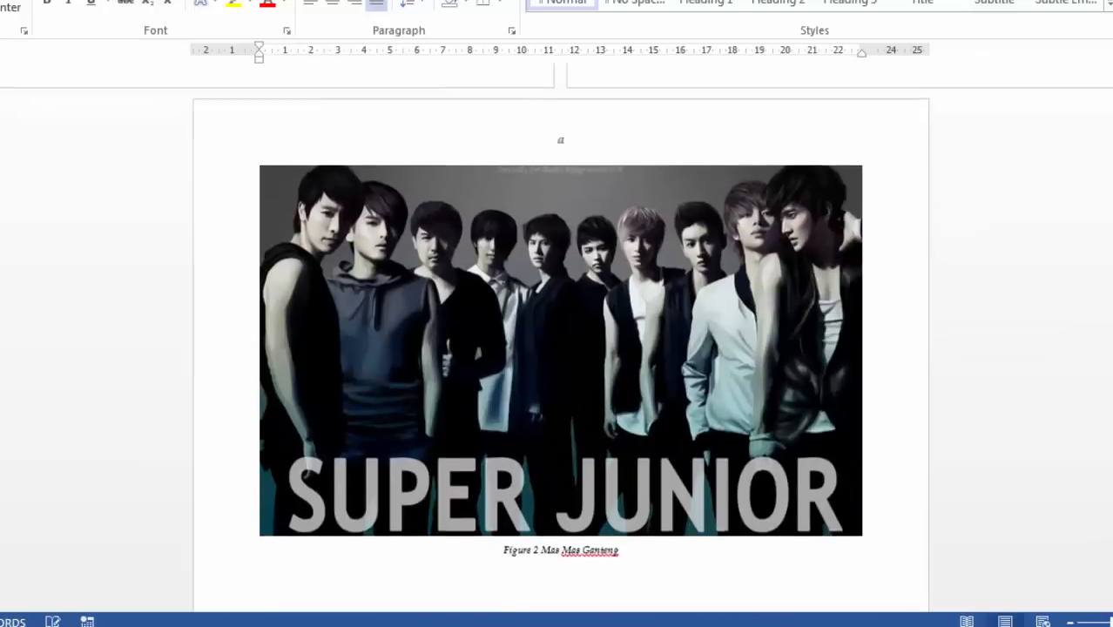
left_click(560, 349)
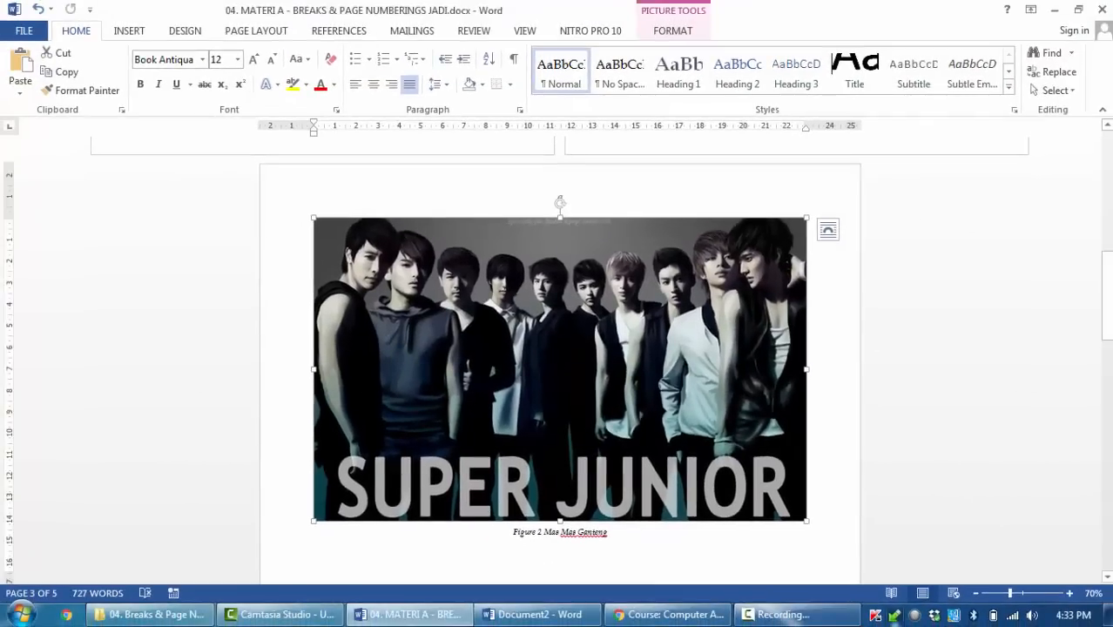
Browse the Page Layout paper sizes without changing them, with the cursor in page 1's Members paragraph.
left_click(256, 30)
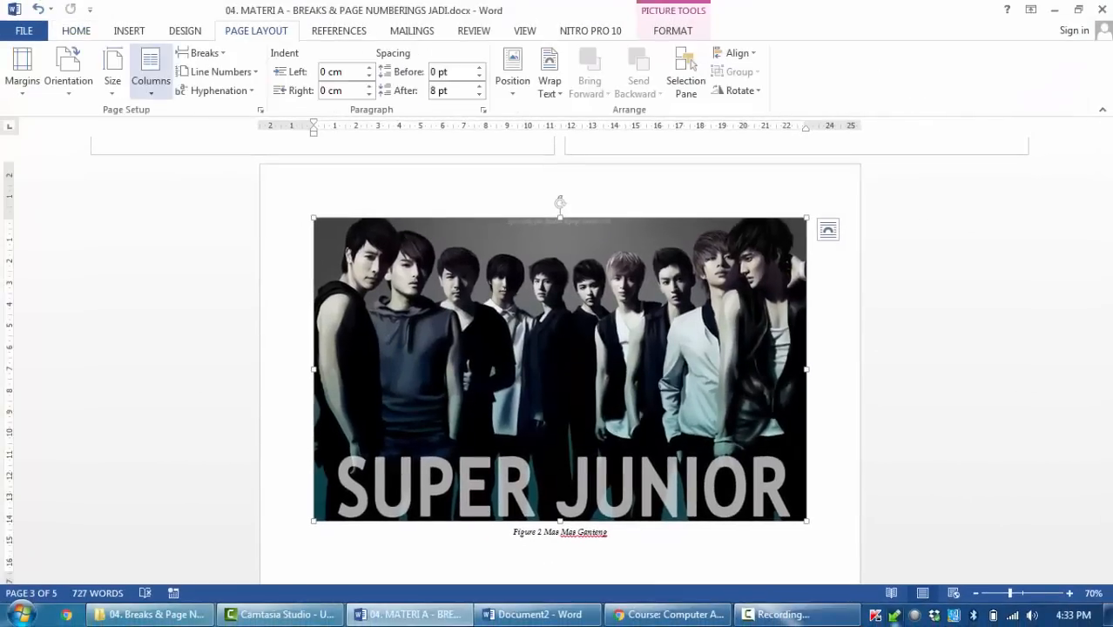
left_click(112, 74)
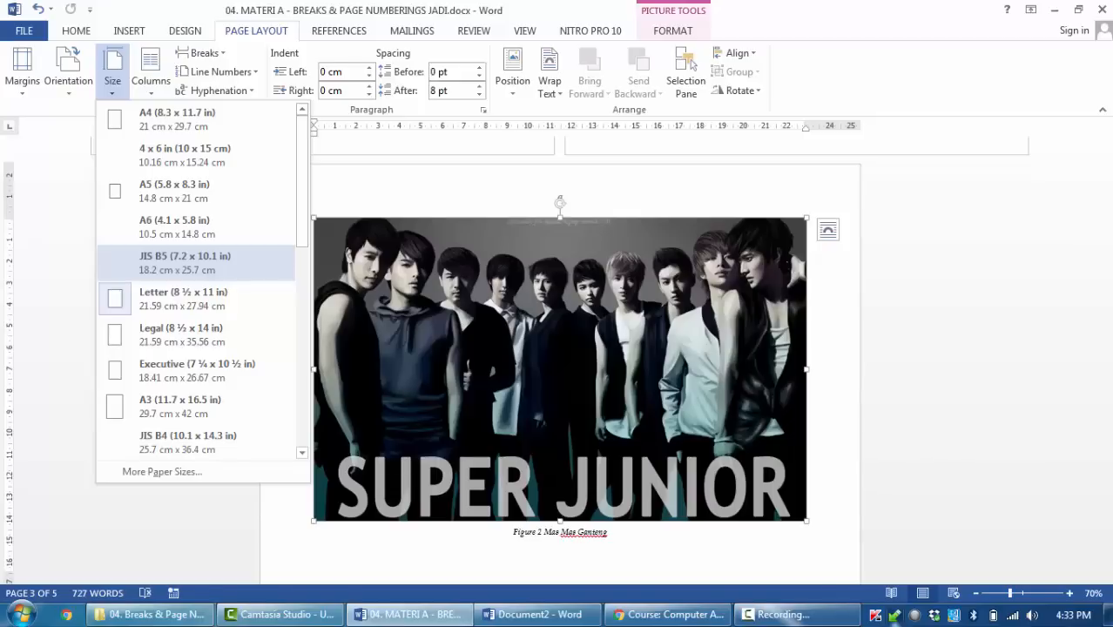
key("Escape")
scroll(560, 360, "up", 6)
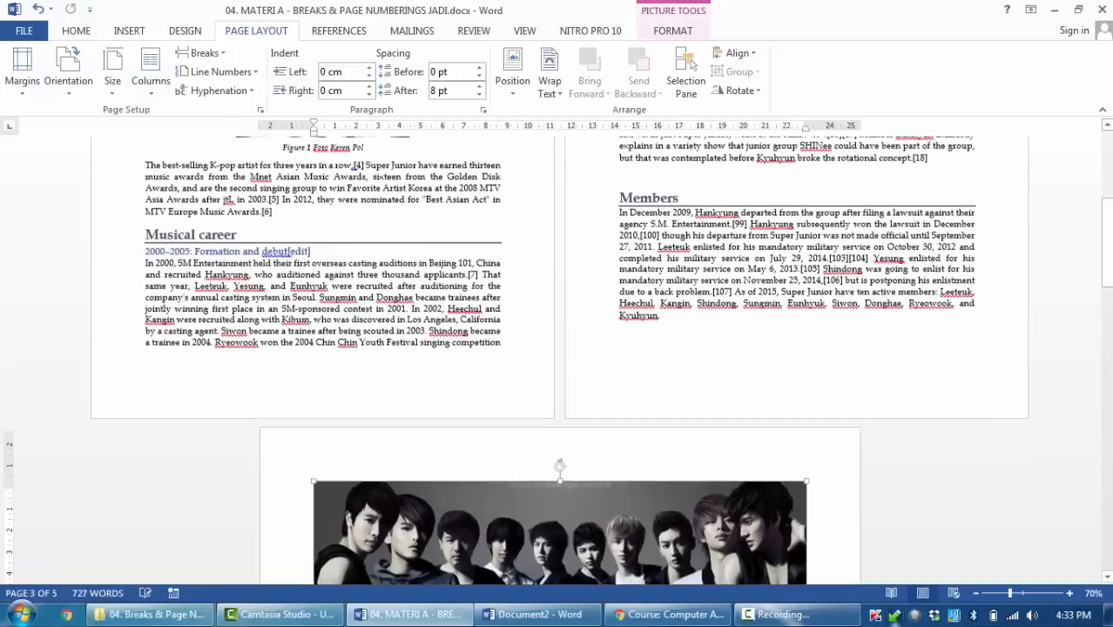
left_click(620, 264)
scroll(560, 360, "up", 5)
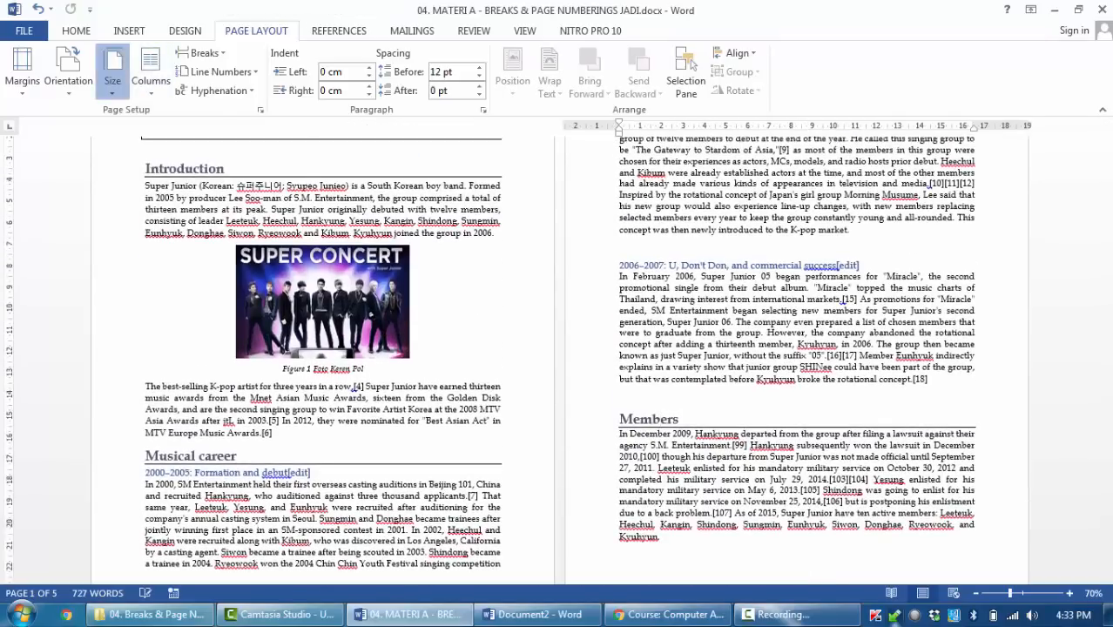
left_click(113, 77)
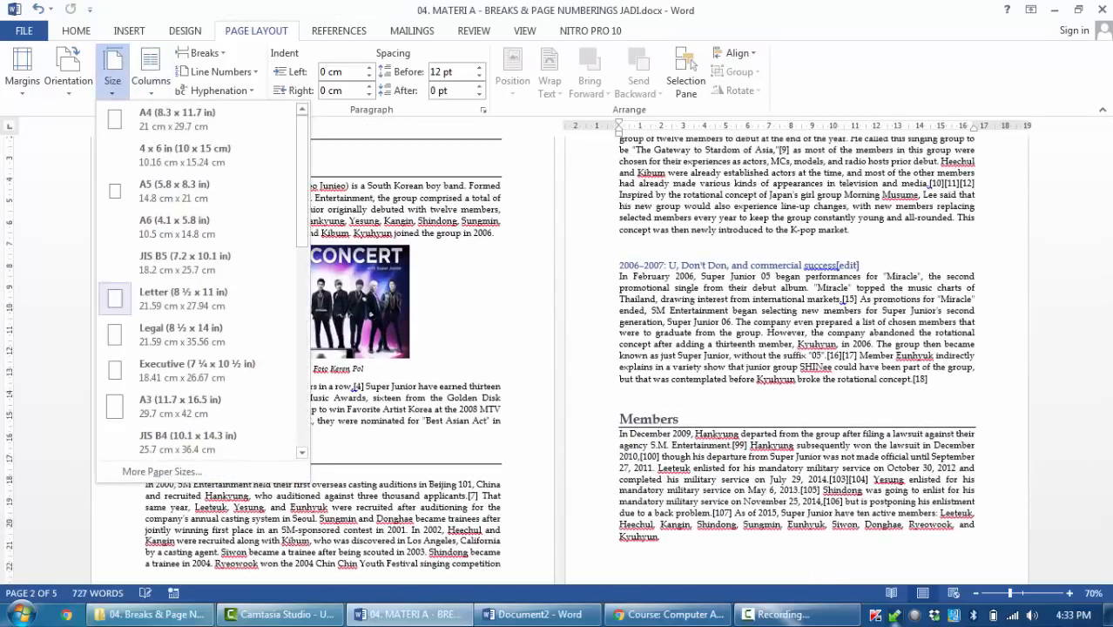
left_click(659, 419)
scroll(659, 419, "up", 3)
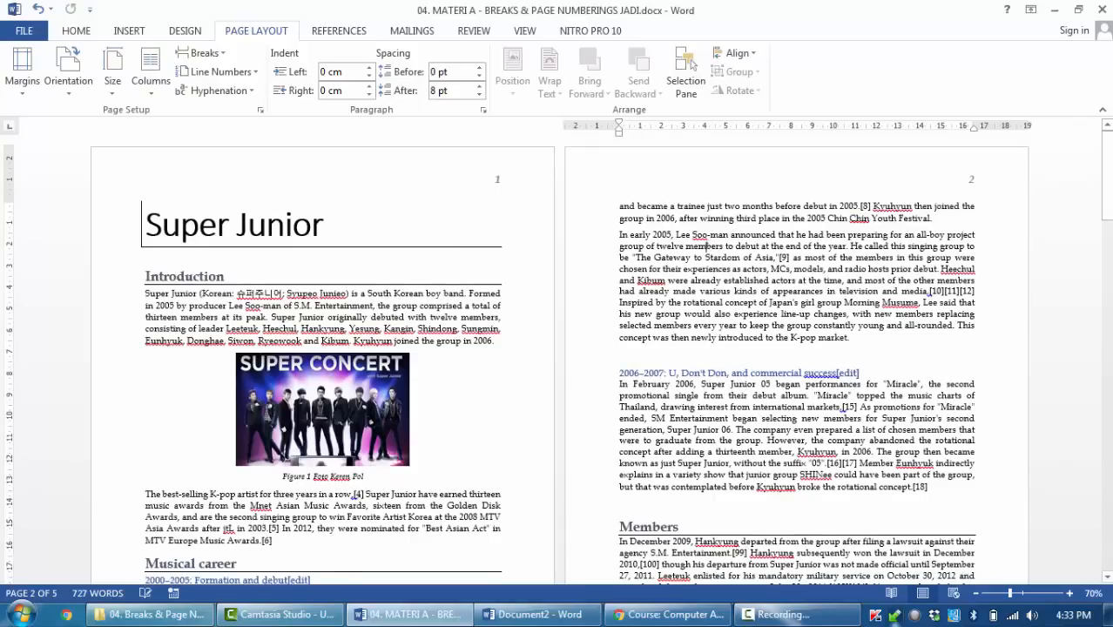
Set the opening section's paper size to A3 and compare it with the Letter photo pages.
left_click(112, 76)
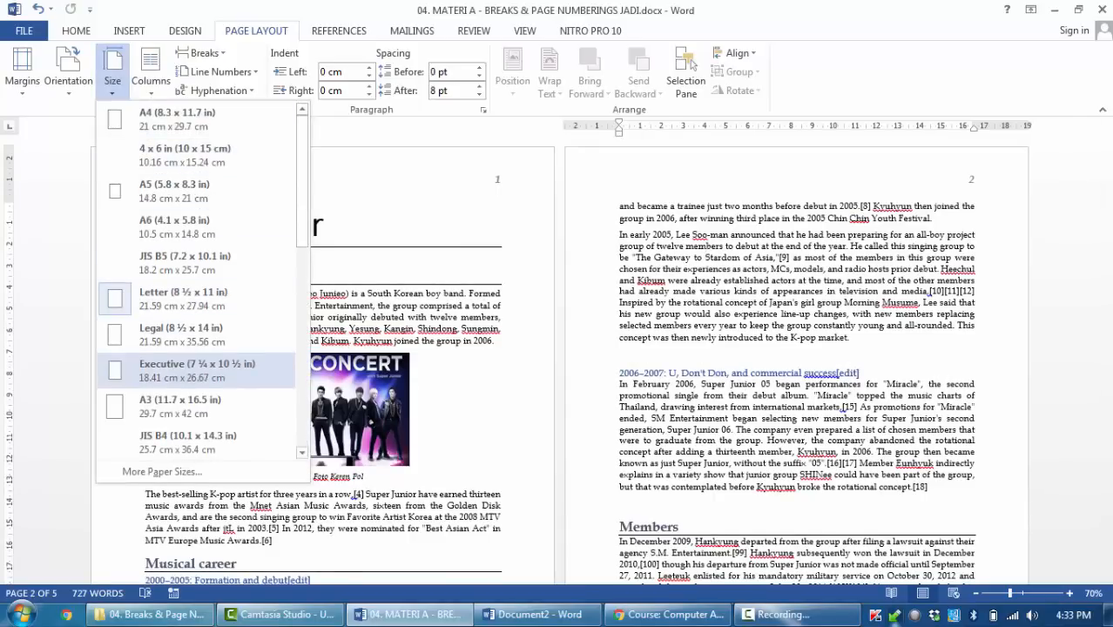
left_click(196, 406)
scroll(560, 360, "down", 4)
scroll(560, 361, "down", 3)
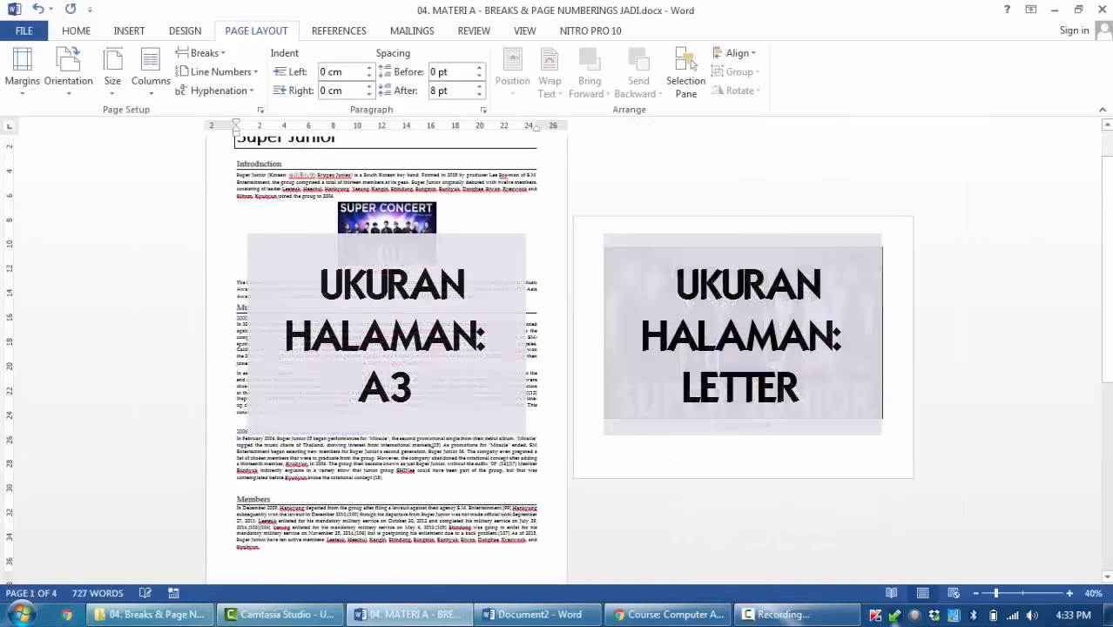
left_click(743, 332)
left_click(473, 325)
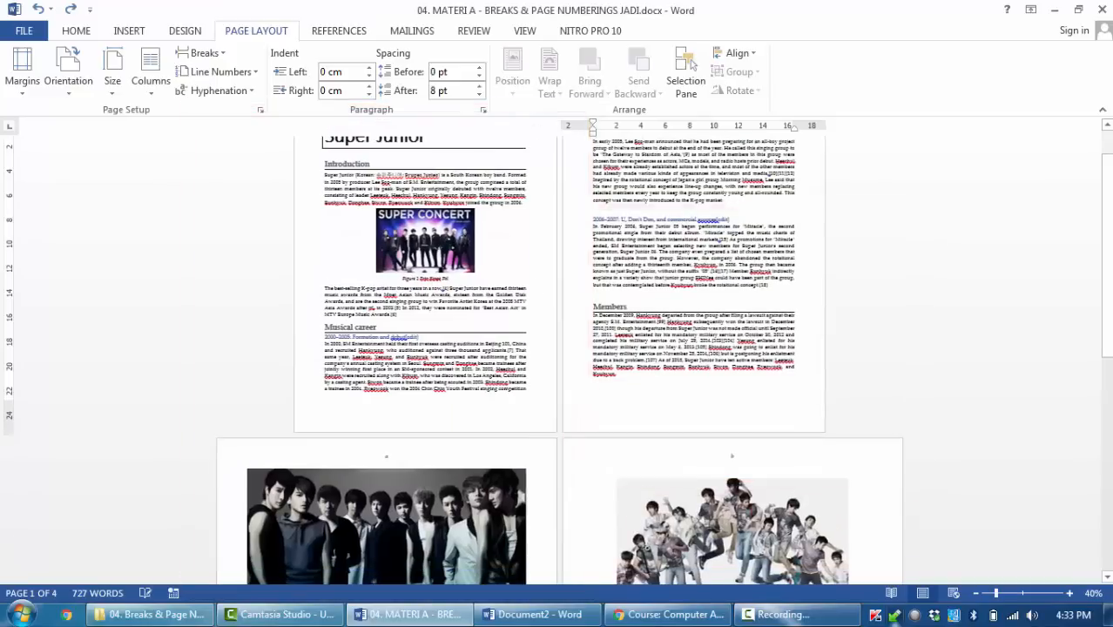
scroll(557, 359, "up", 8)
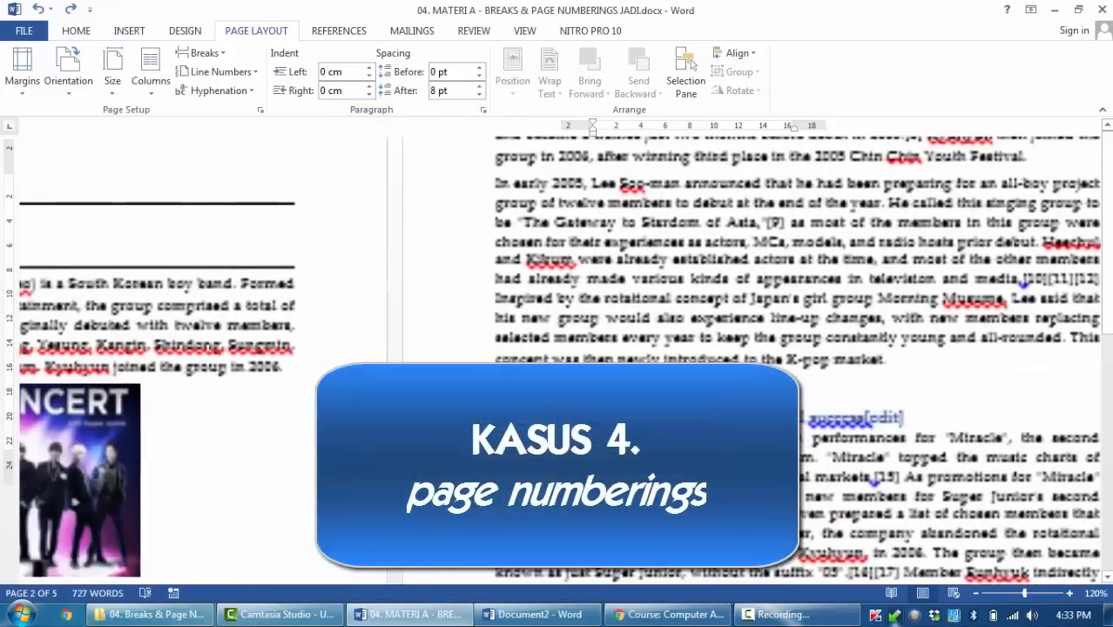
Inspect the finished example's page header, then return to the body text.
scroll(557, 358, "up", 3)
scroll(557, 359, "up", 8)
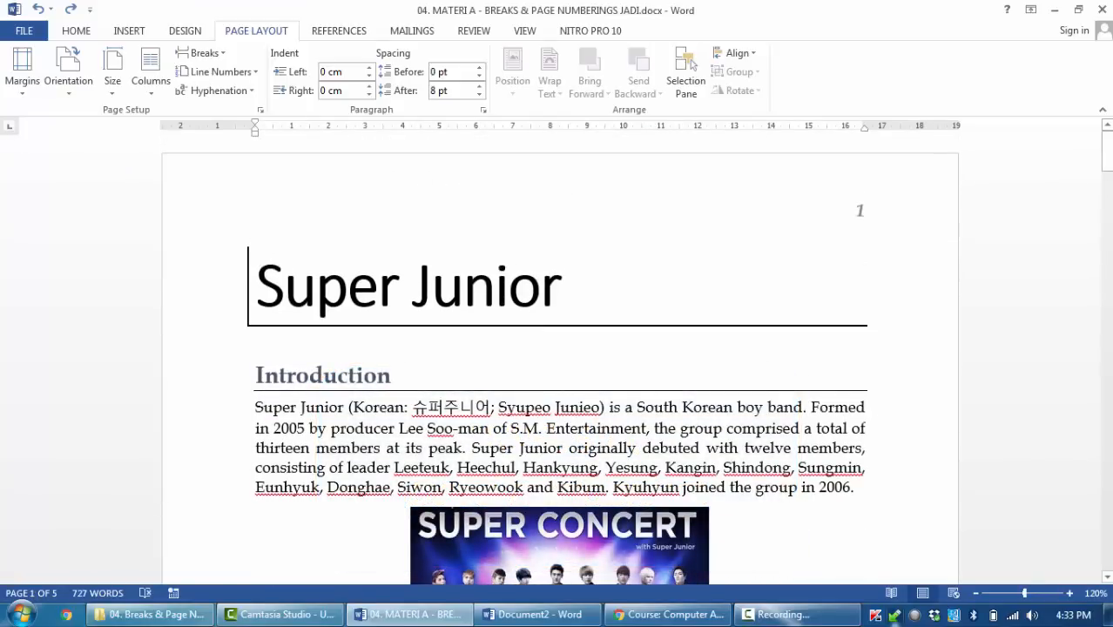
scroll(557, 359, "down", 5)
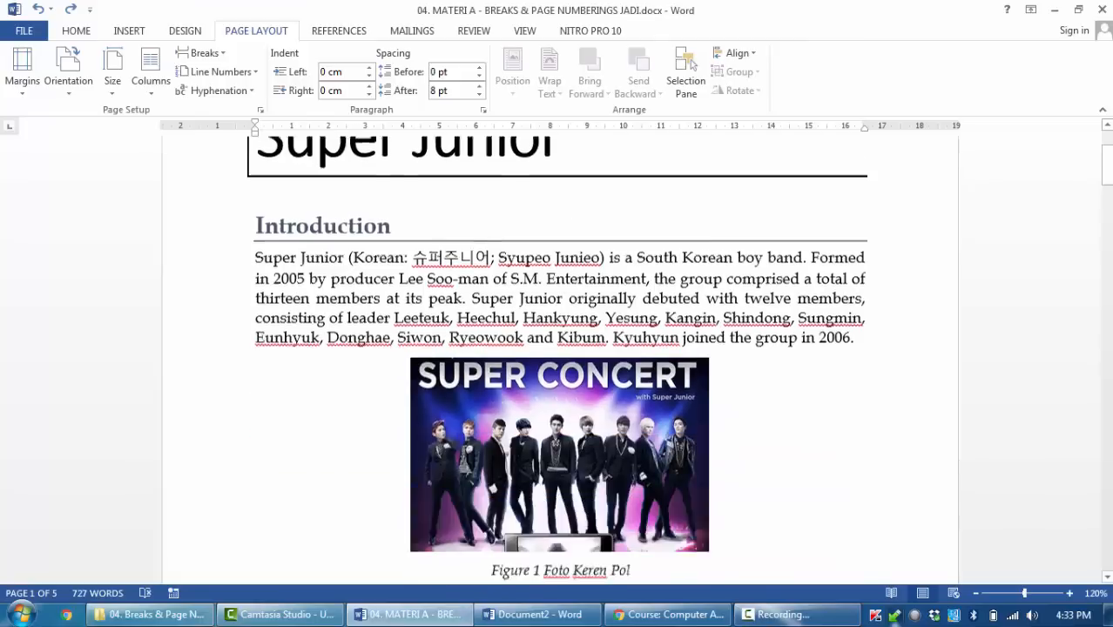
scroll(557, 359, "up", 5)
scroll(557, 359, "down", 3)
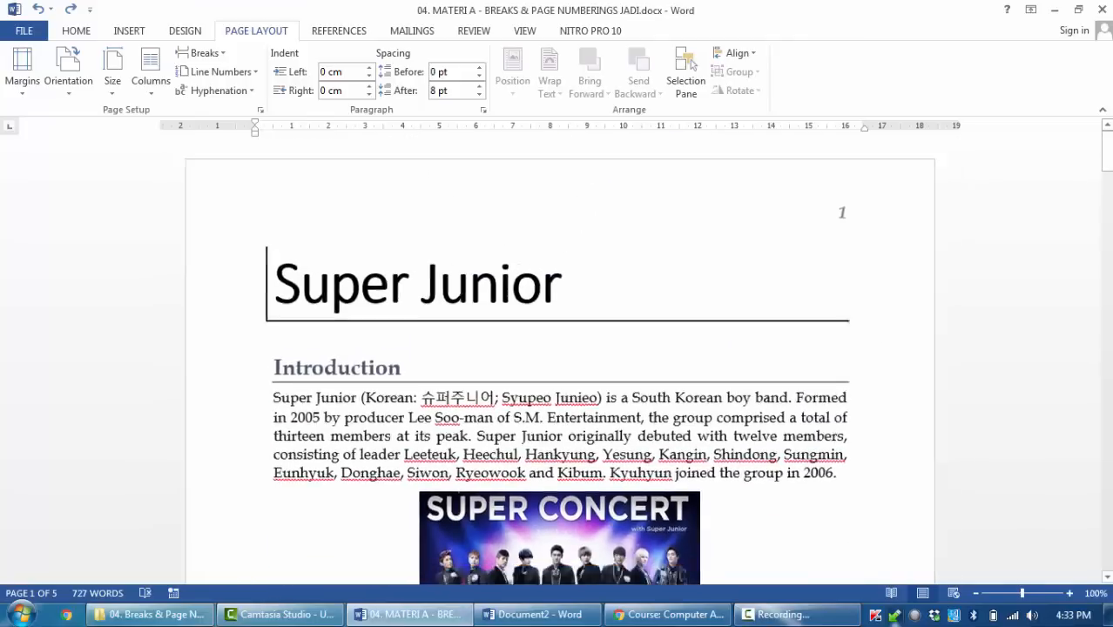
double_click(783, 192)
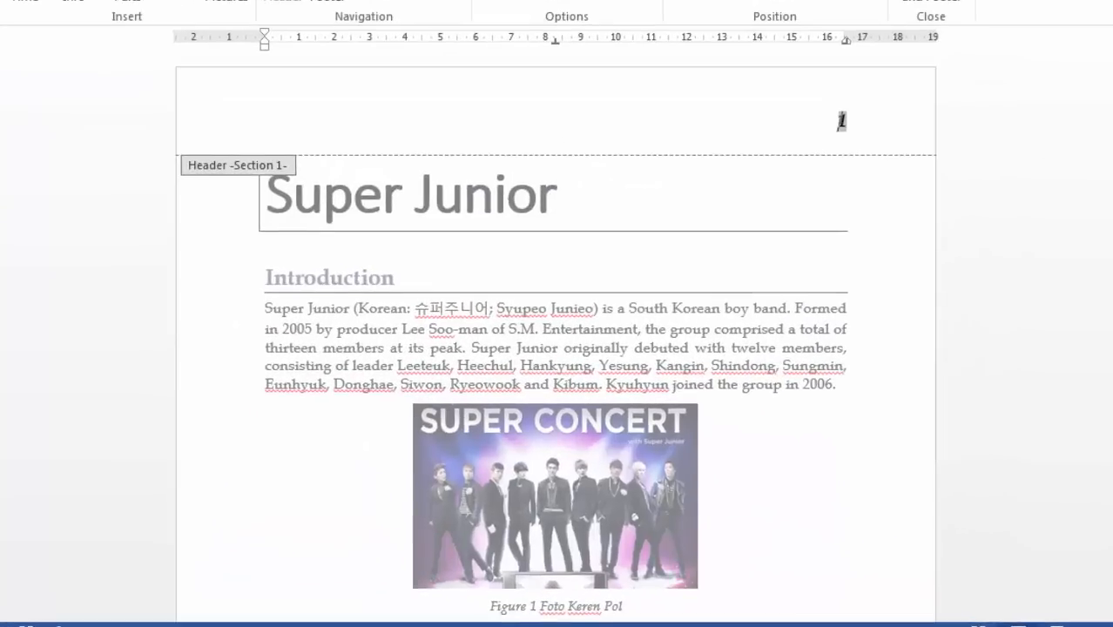
double_click(562, 202)
Check that the header on the later page shows page number 'a'.
scroll(555, 338, "down", 3)
scroll(556, 337, "up", 3)
scroll(556, 338, "down", 5)
scroll(556, 337, "down", 6)
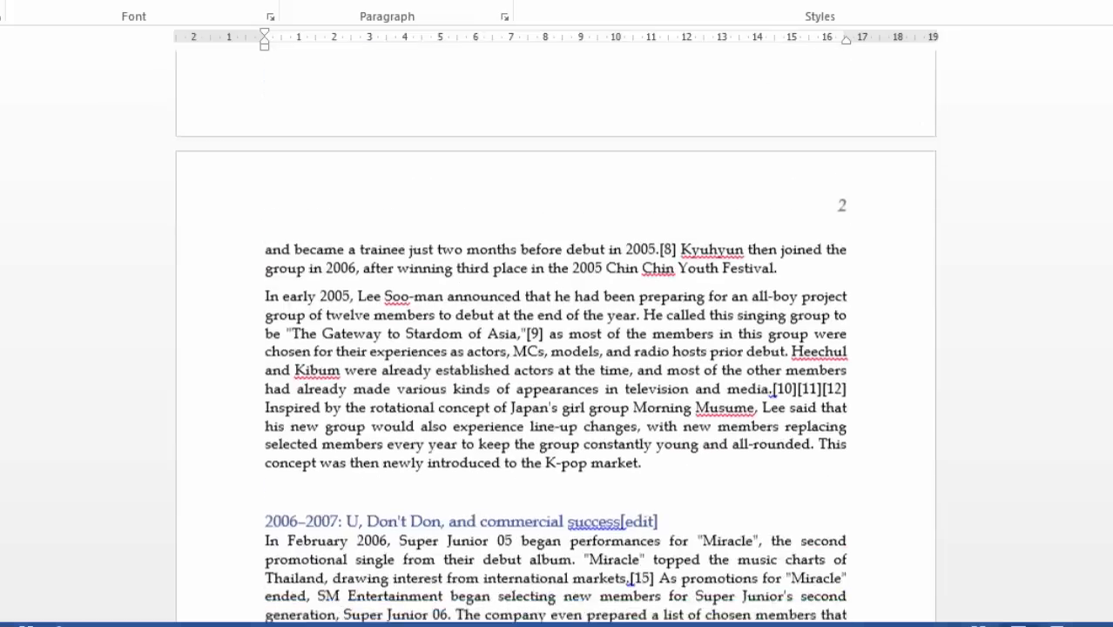
scroll(556, 337, "down", 10)
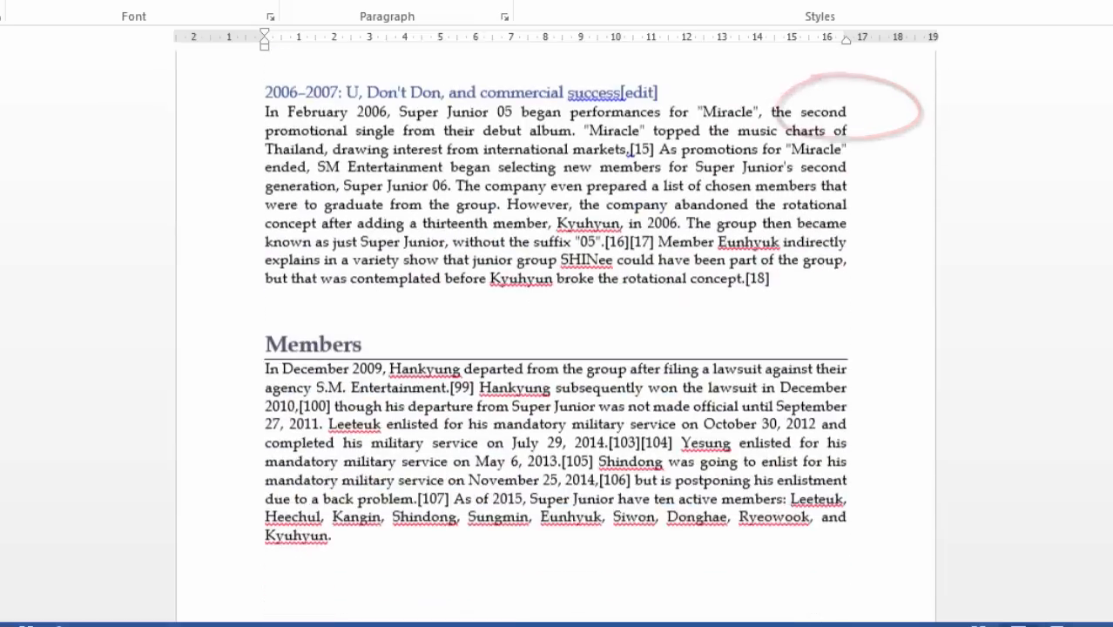
scroll(555, 338, "up", 2)
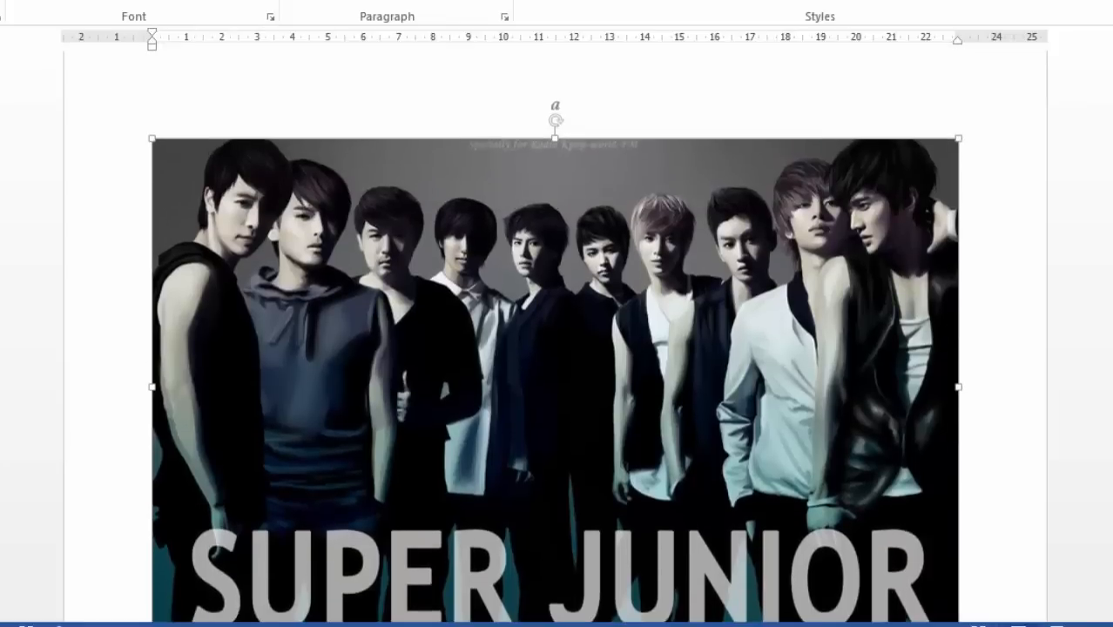
double_click(555, 107)
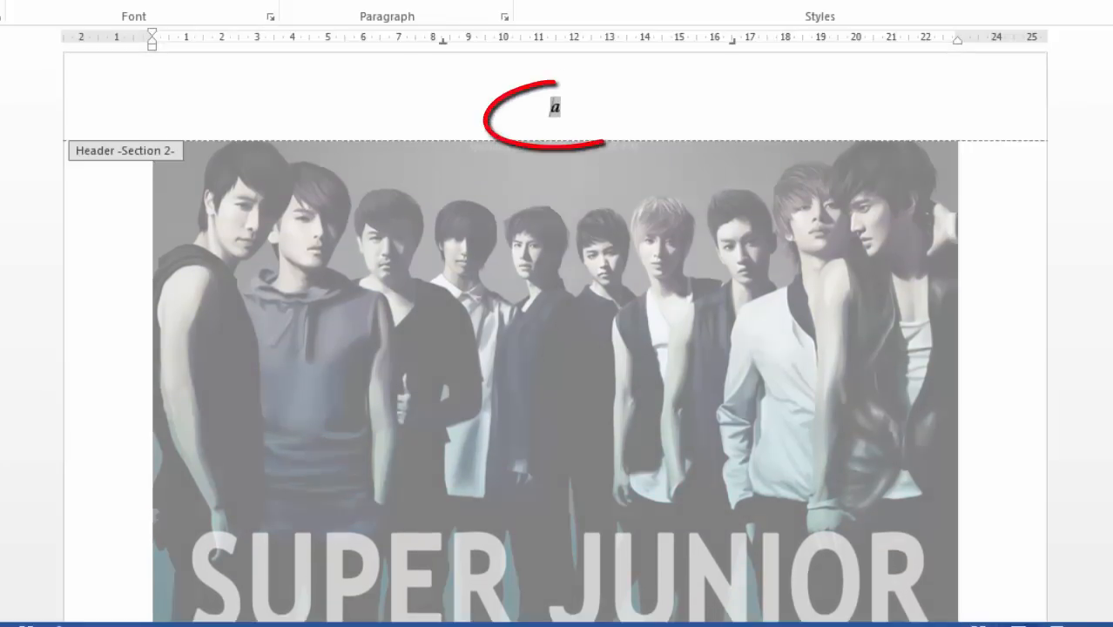
key("Escape")
Review the jumping-group picture on page b and the Table of Contents.
scroll(556, 338, "down", 9)
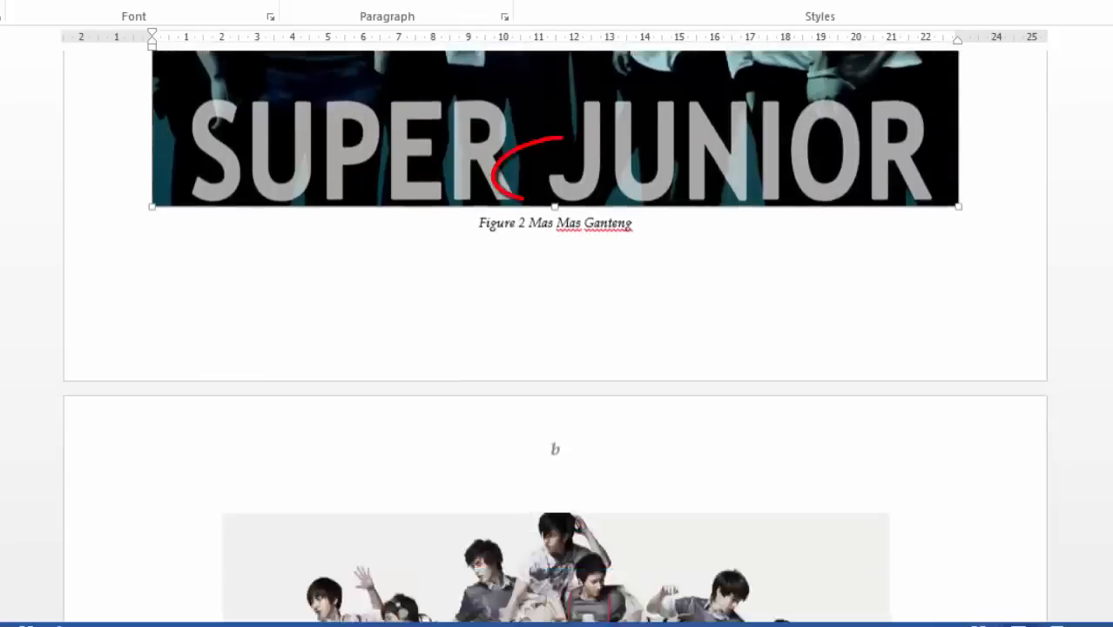
left_click(556, 435)
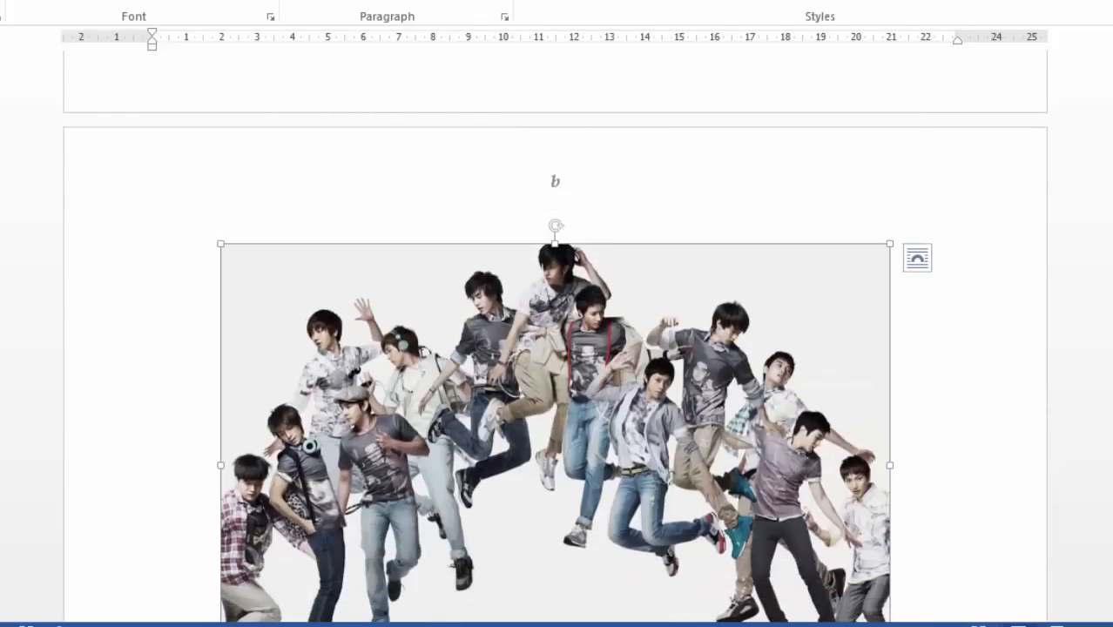
scroll(556, 338, "down", 11)
left_click(373, 209)
scroll(373, 209, "up", 3)
left_click(449, 178)
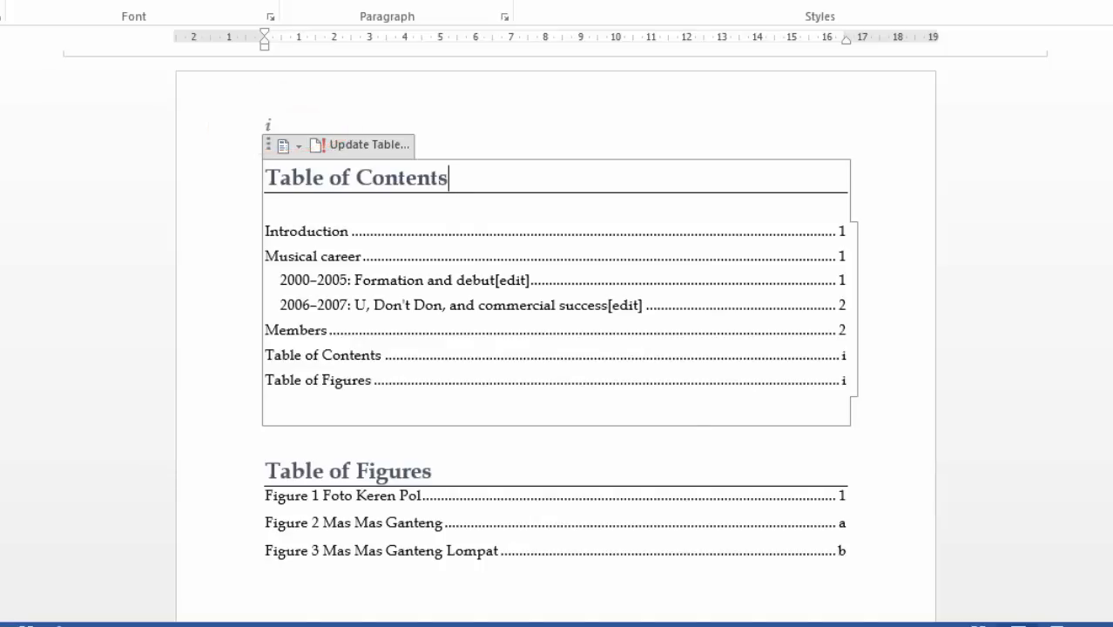
Review the Table of Figures listing Figures 1–3 on pages 1, a and b.
scroll(449, 308, "down", 7)
left_click(267, 309)
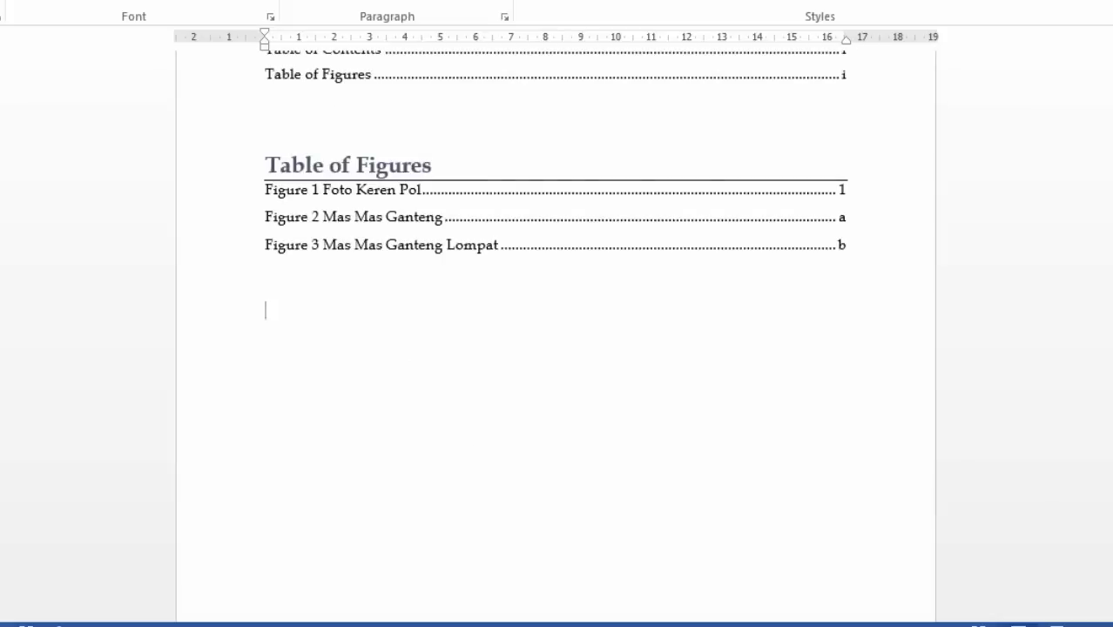
scroll(266, 308, "up", 6)
left_click(433, 427)
left_click(267, 452)
scroll(267, 418, "up", 5)
left_click(266, 418)
scroll(267, 418, "up", 9)
scroll(555, 336, "up", 12)
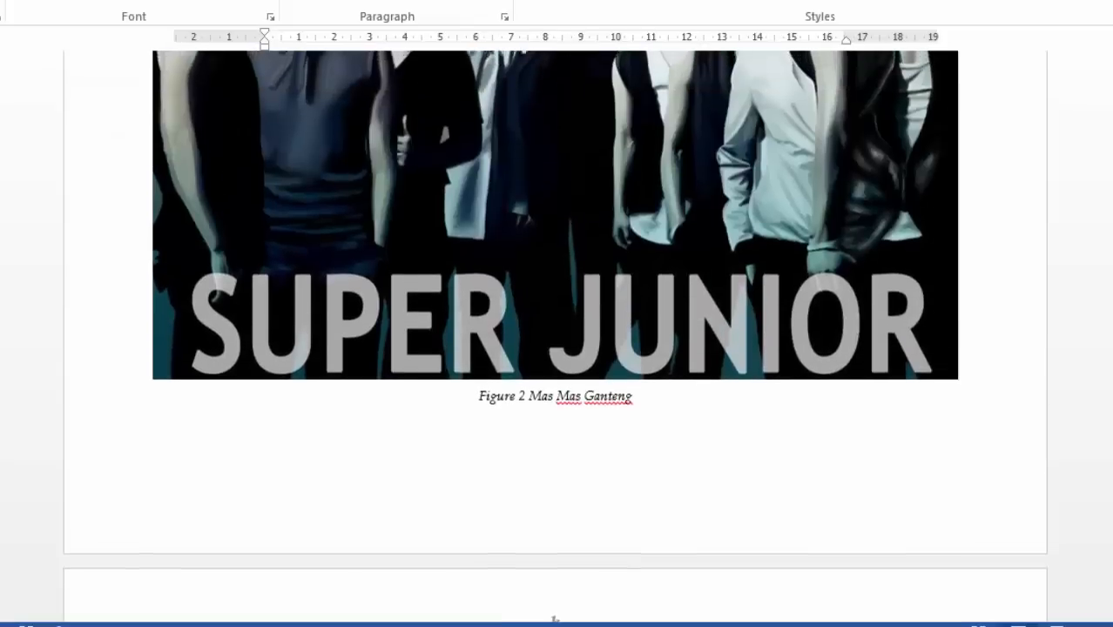
scroll(555, 336, "up", 1)
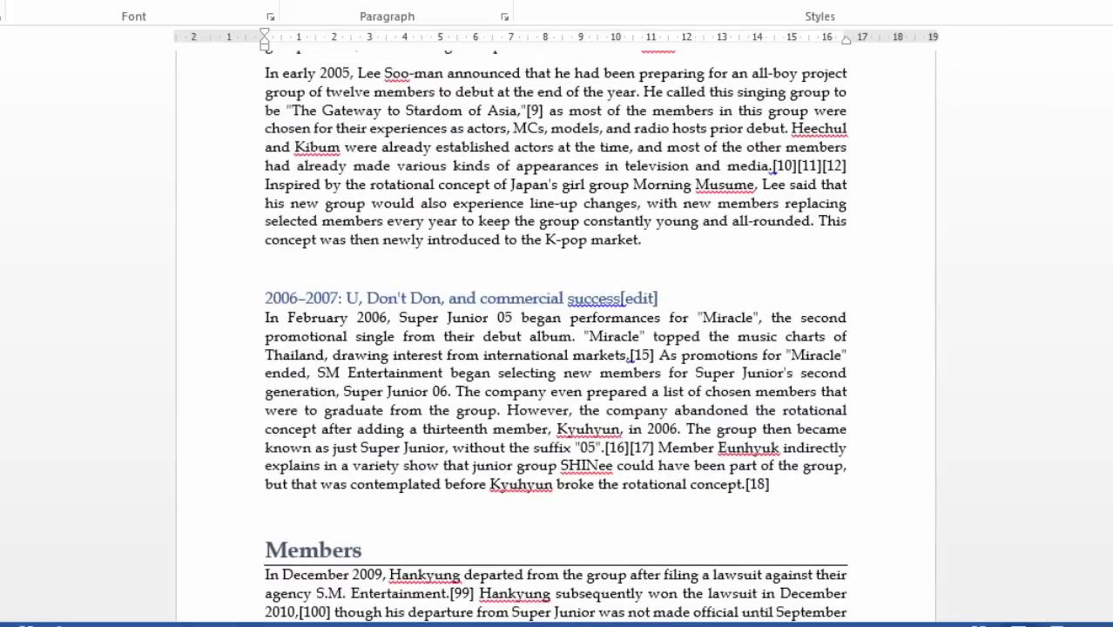
Centre the BAB I heading with Ctrl+E.
scroll(554, 336, "up", 12)
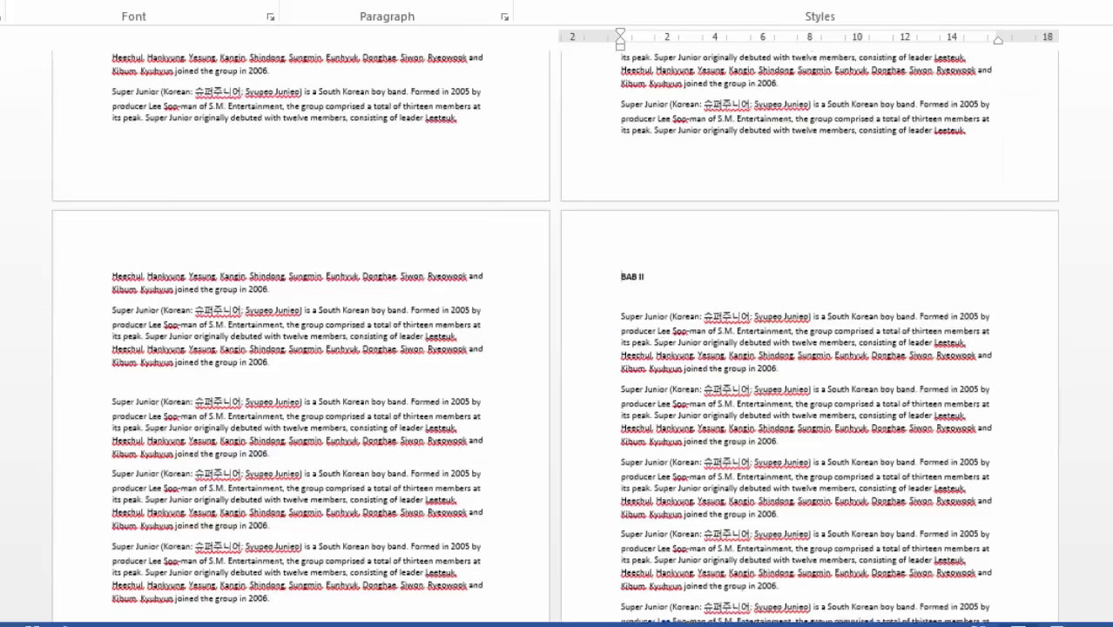
scroll(554, 336, "up", 4)
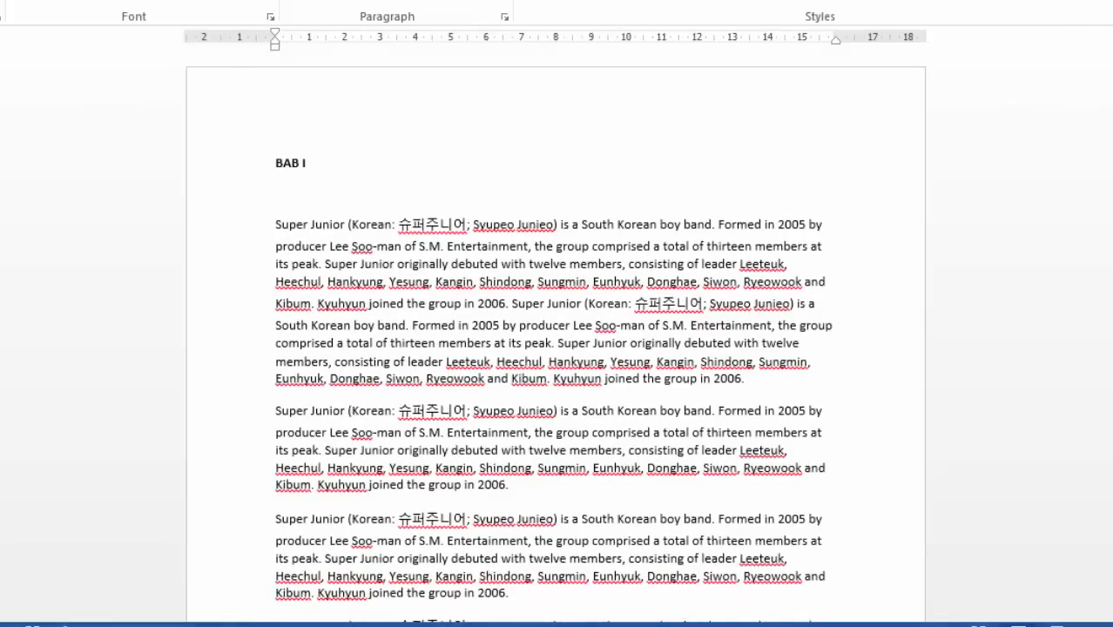
left_click_drag(275, 163, 306, 163)
key("ctrl+e")
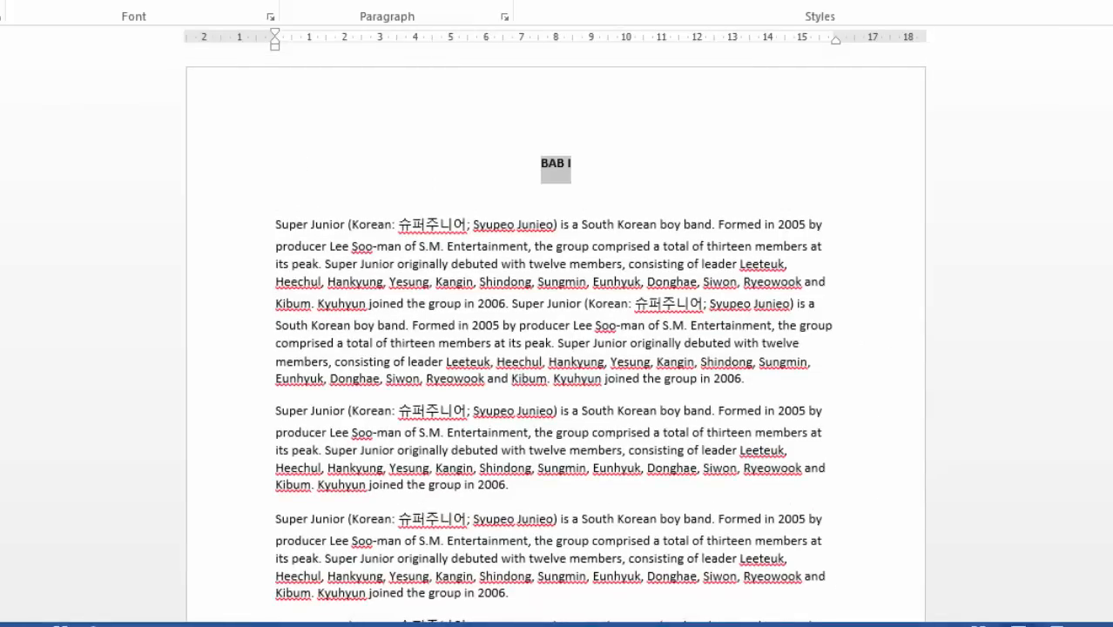
left_click(572, 163)
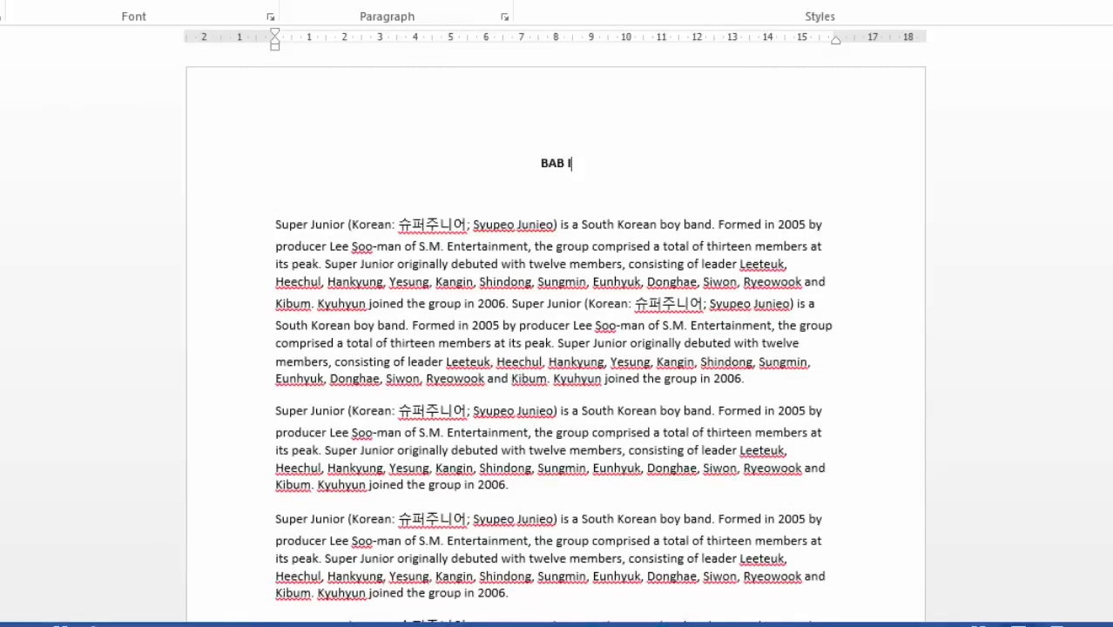
Type 'PAGE NUMBER' in the header, then edit the next page's header and footer area.
double_click(276, 119)
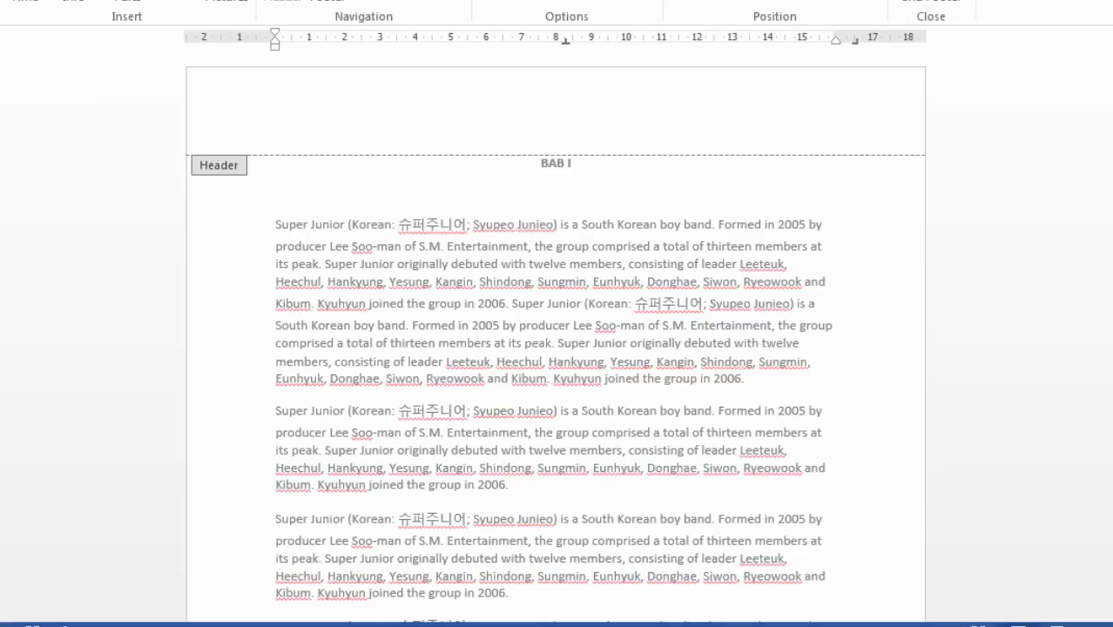
type("PAGE NUMBER")
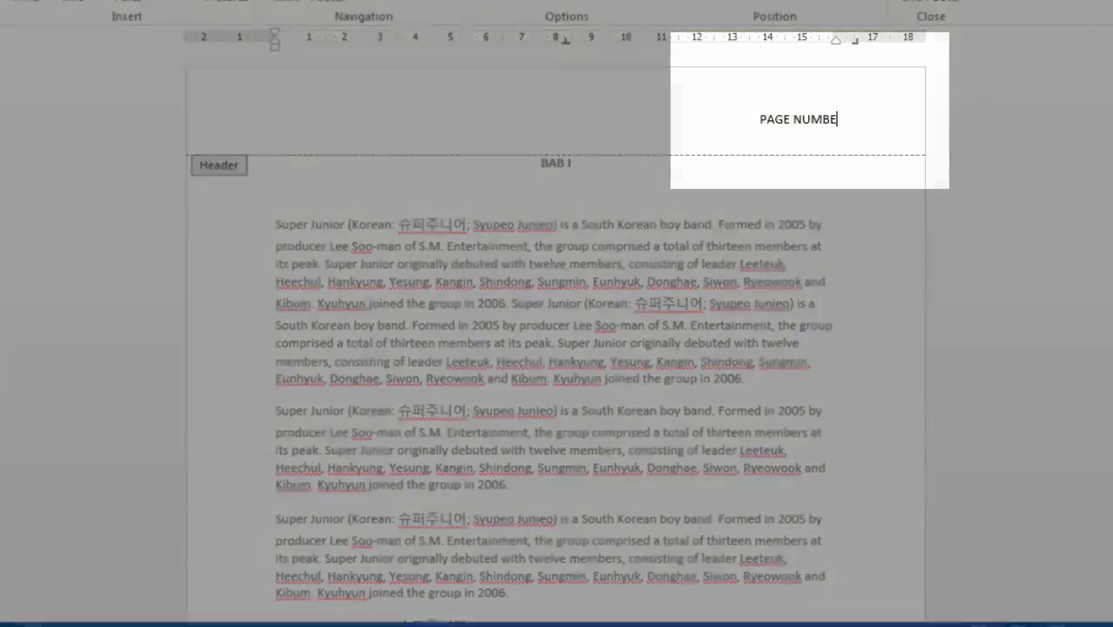
key("Escape")
scroll(555, 348, "down", 15)
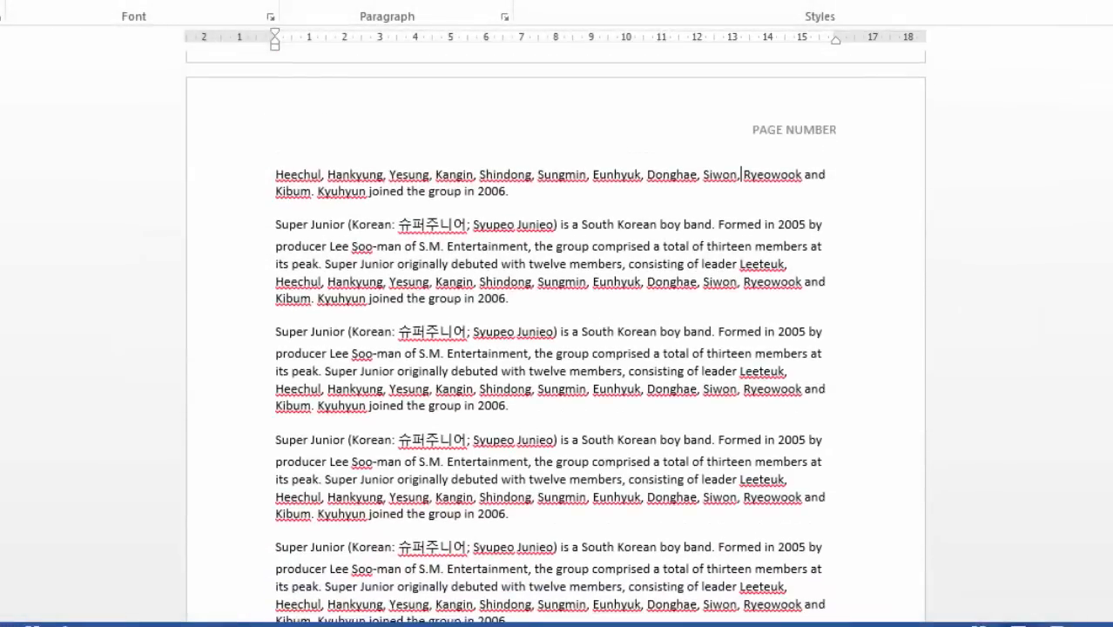
double_click(759, 133)
scroll(740, 348, "down", 10)
scroll(556, 348, "down", 4)
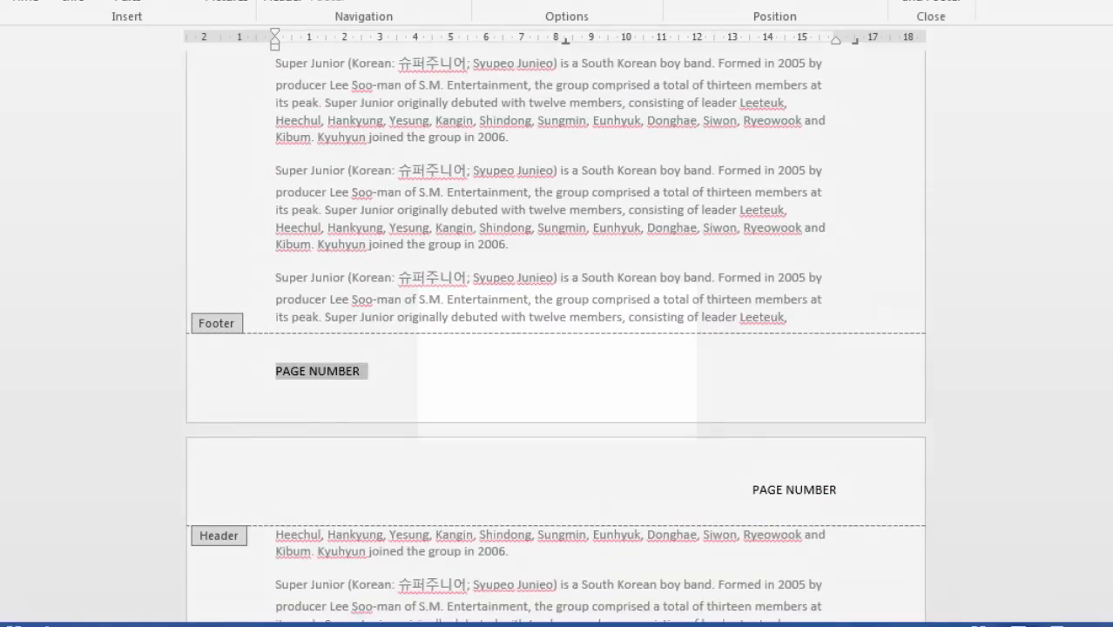
Centre the 'PAGE NUMBER' footer text and review the pages.
key("ctrl+e")
key("Escape")
scroll(555, 348, "down", 5)
scroll(555, 348, "up", 10)
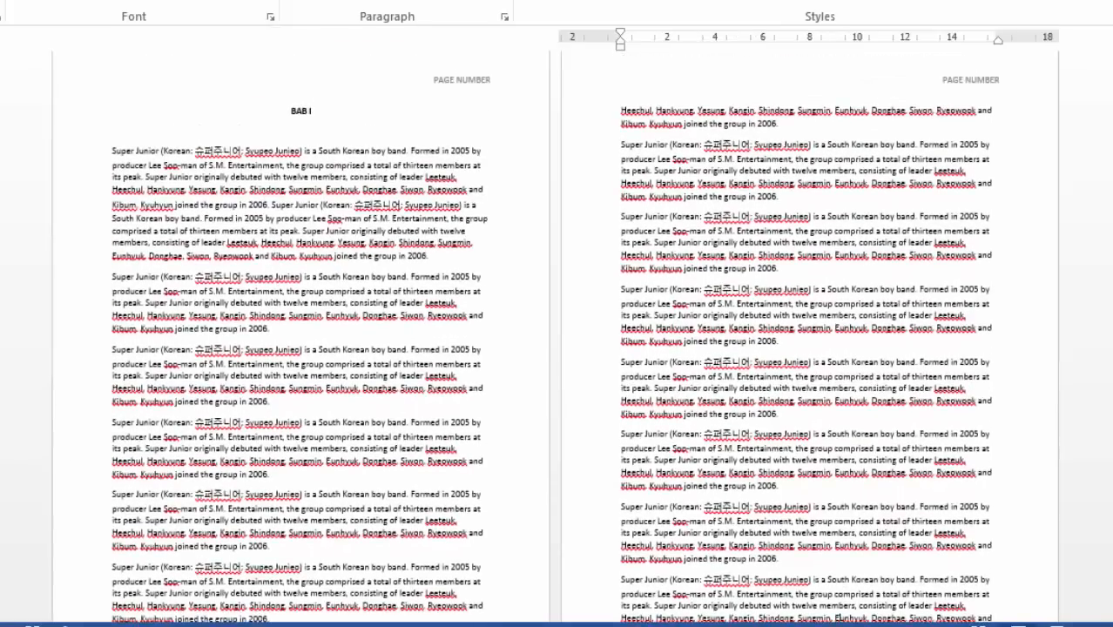
scroll(556, 348, "down", 10)
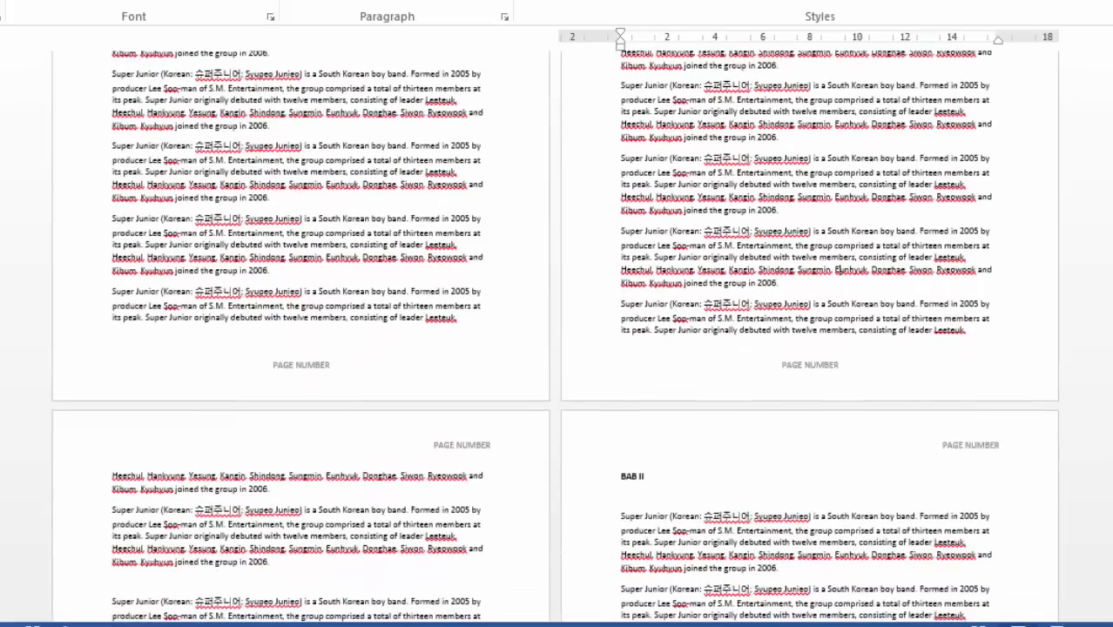
scroll(555, 348, "down", 10)
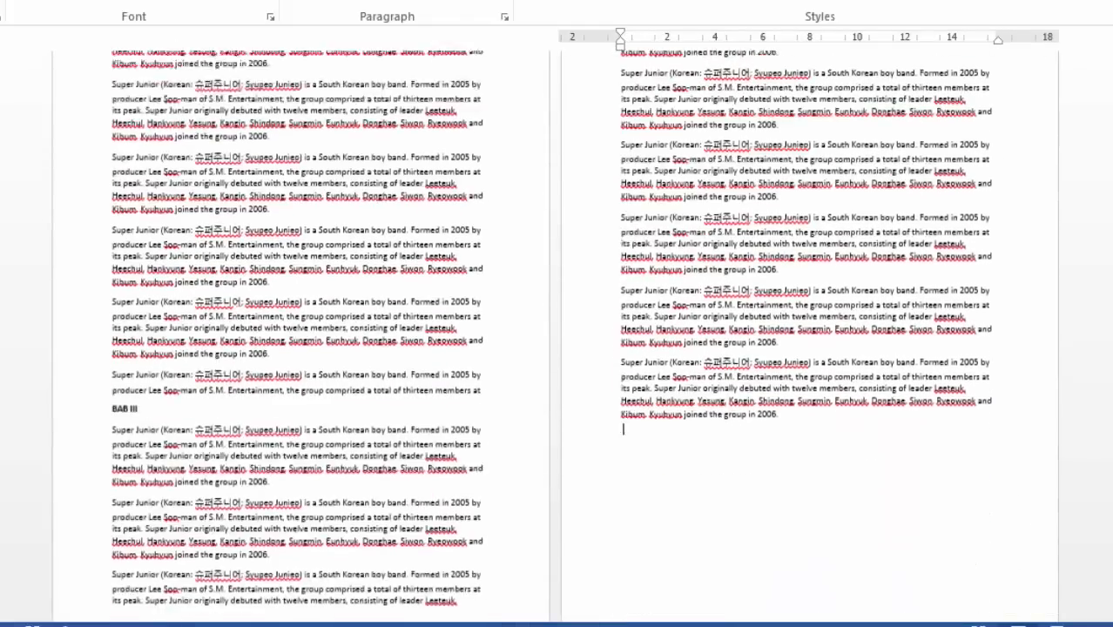
scroll(555, 348, "up", 20)
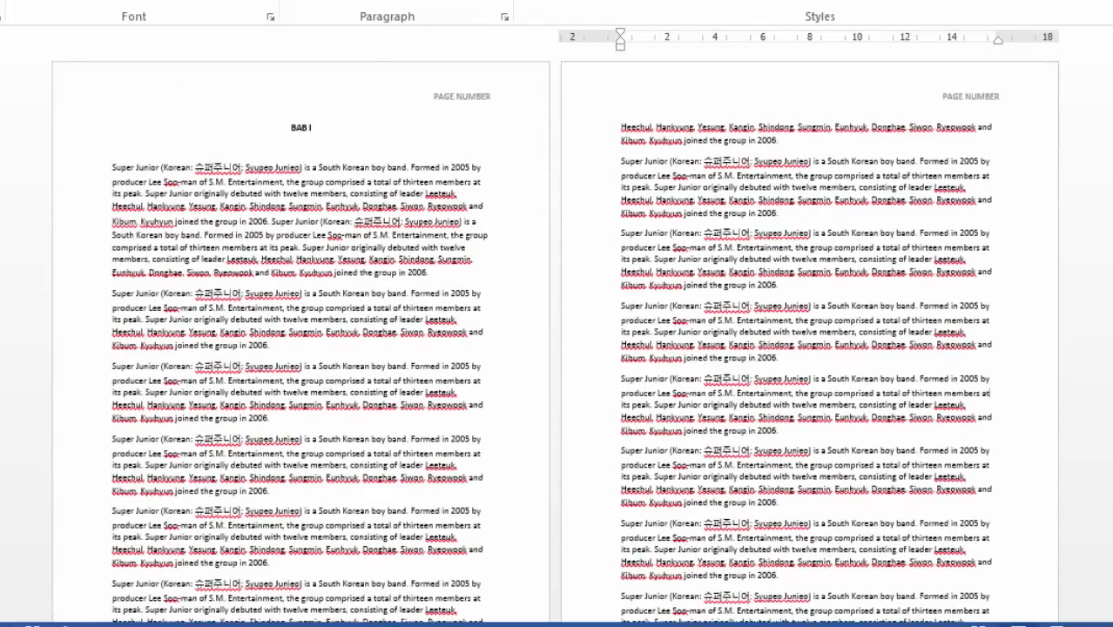
scroll(989, 393, "down", 20)
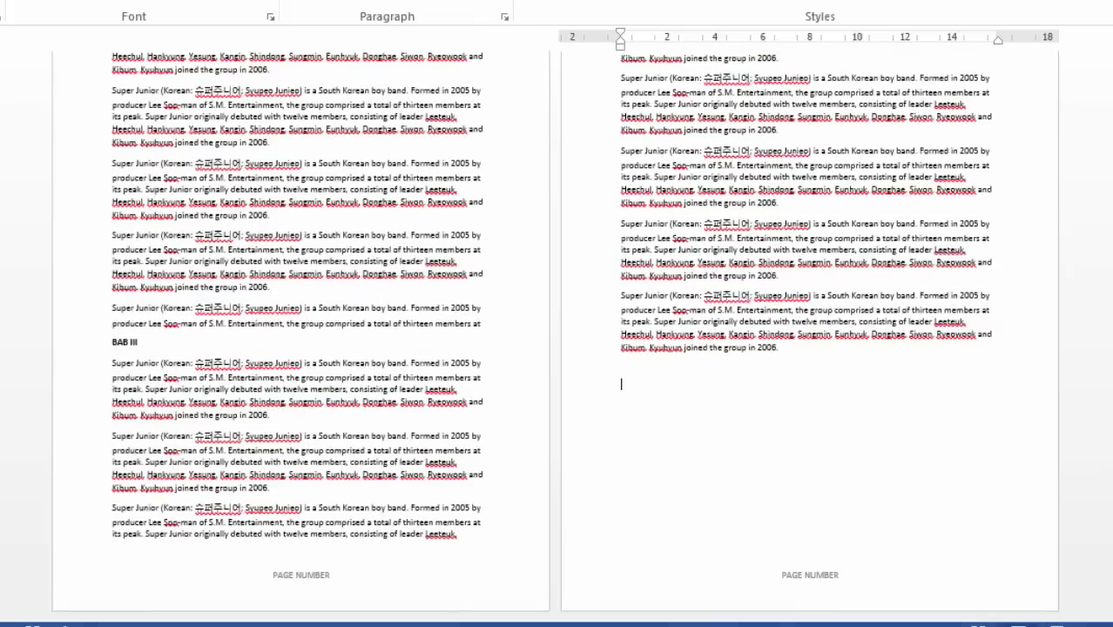
scroll(954, 182, "up", 10)
scroll(954, 182, "up", 12)
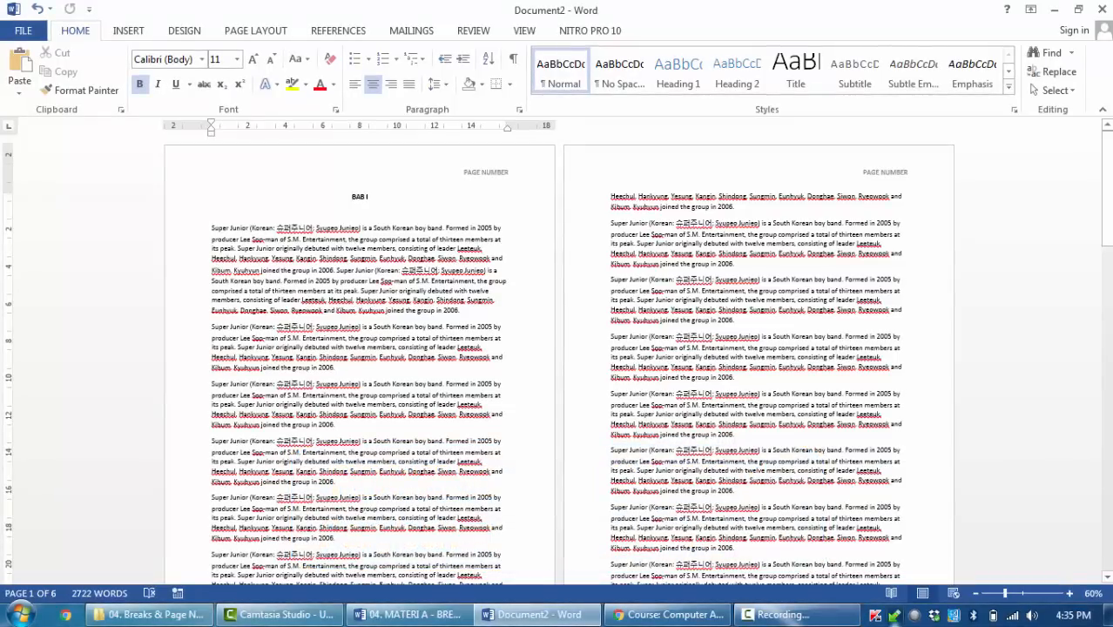
Delete 'PAGE NUMBER' from the header and page 1's footer, returning to the BAB I text.
double_click(469, 172)
triple_click(470, 172)
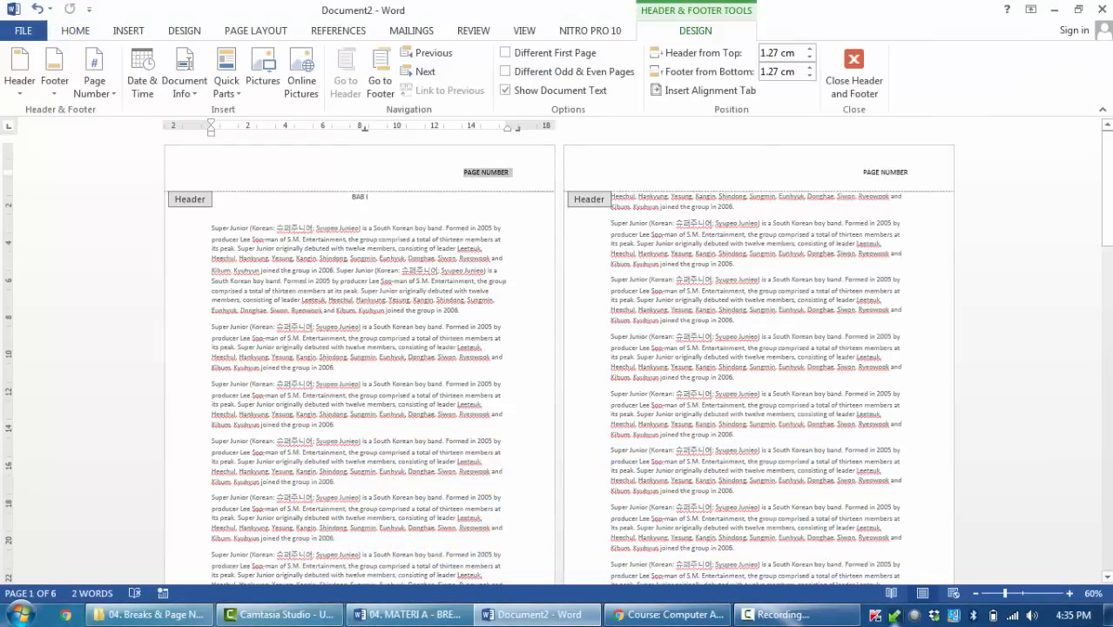
key("Delete")
scroll(557, 361, "down", 6)
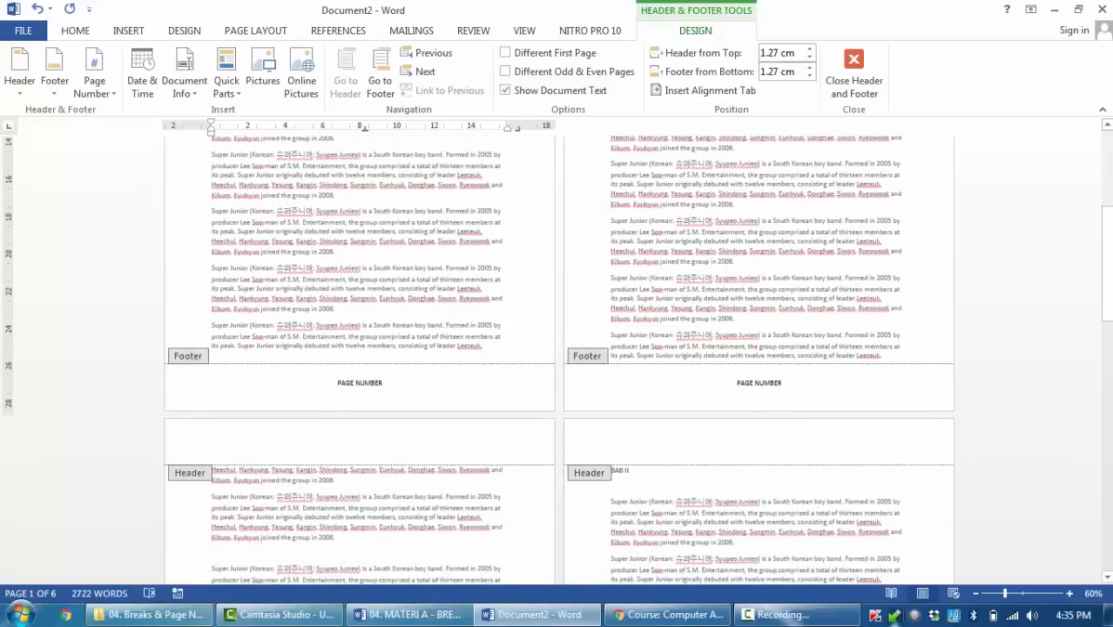
triple_click(374, 382)
key("Delete")
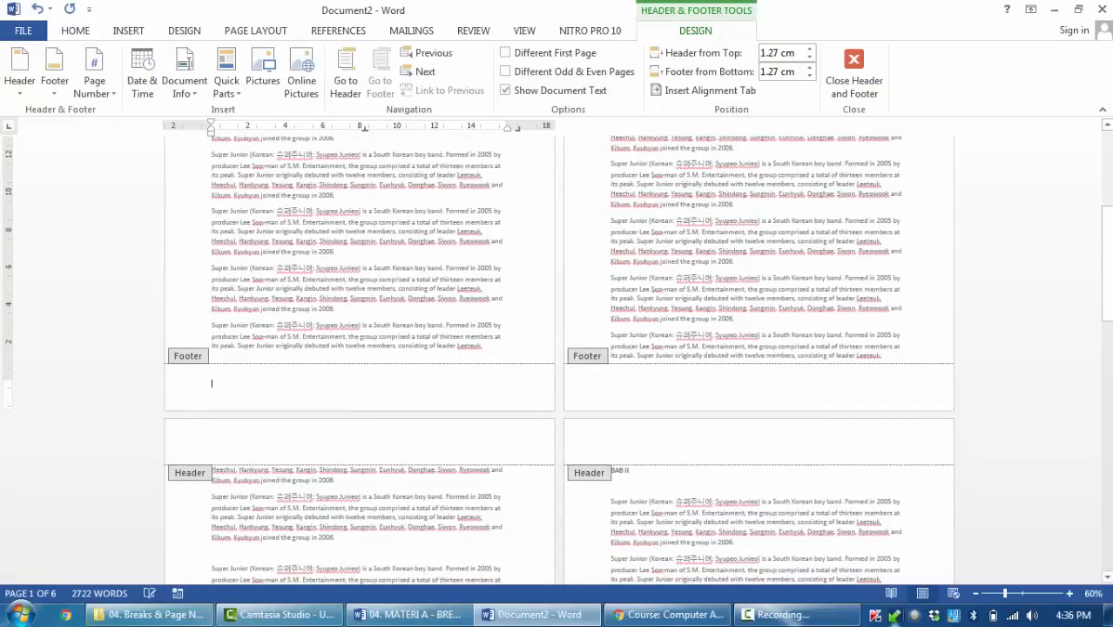
double_click(375, 303)
scroll(374, 287, "up", 6)
left_click(373, 282, "ctrl")
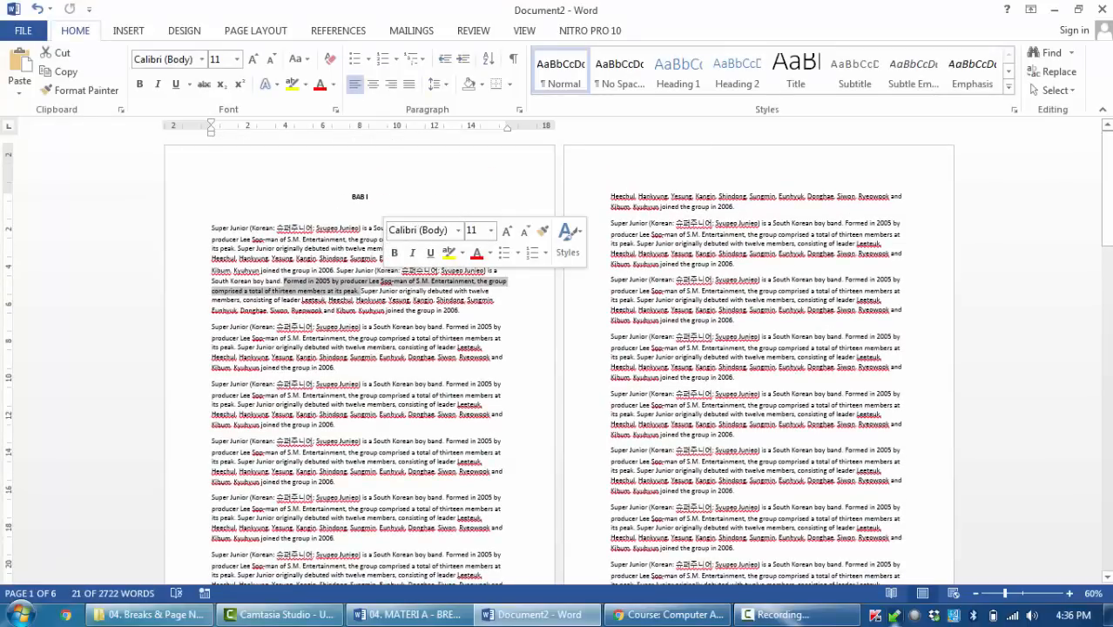
With the caret in BAB I, show Page Layout's Breaks list of Next Page, Continuous, Even and Odd Page.
left_click(316, 248)
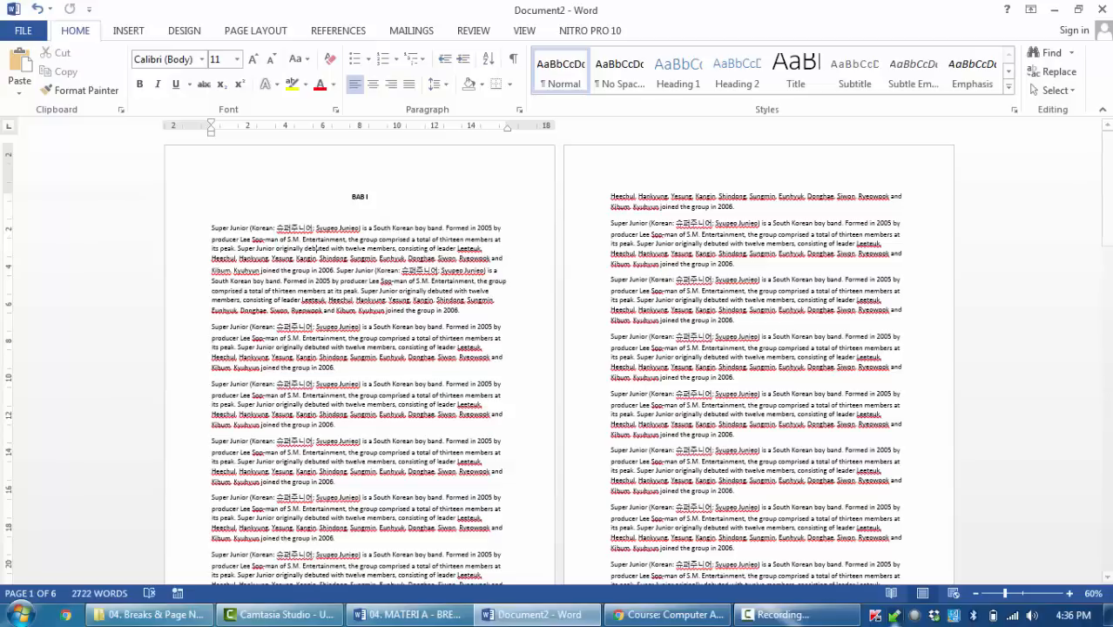
left_click(255, 30)
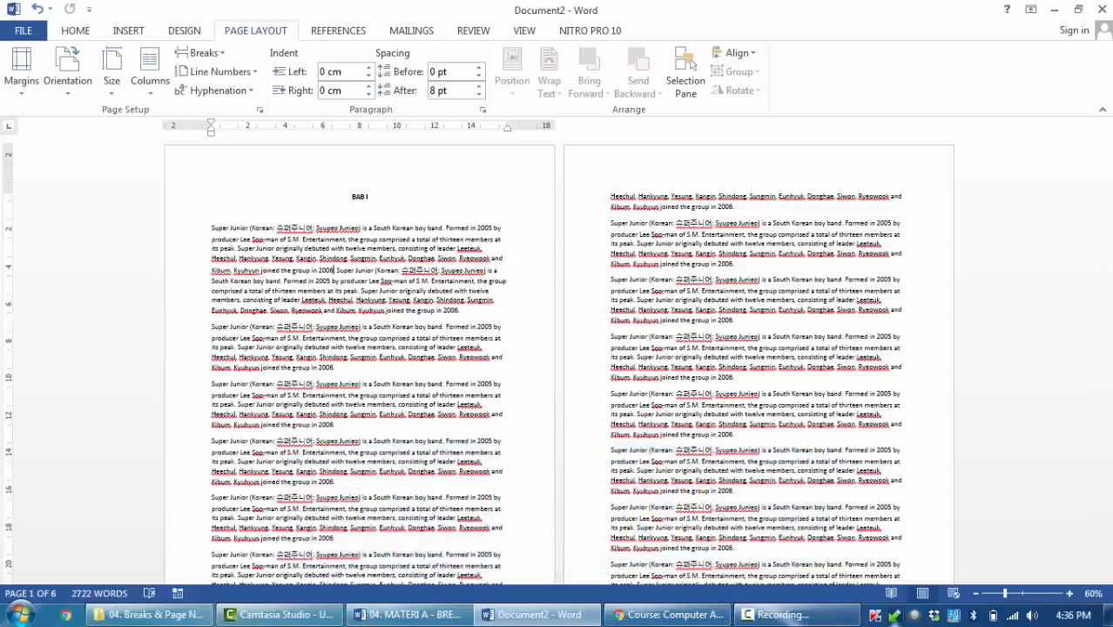
double_click(245, 32)
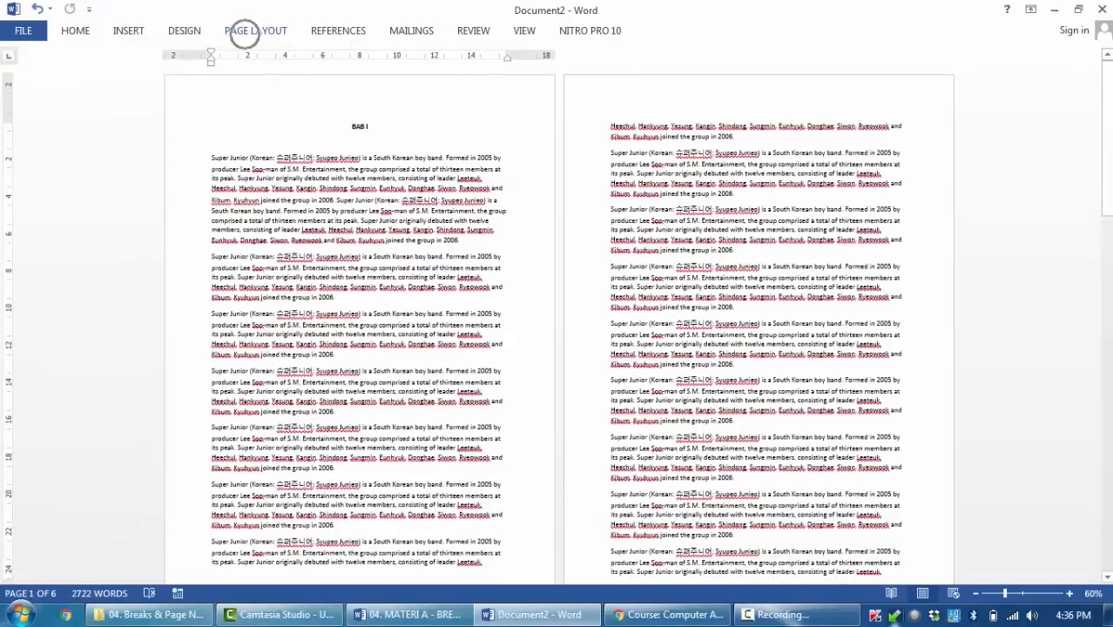
double_click(245, 33)
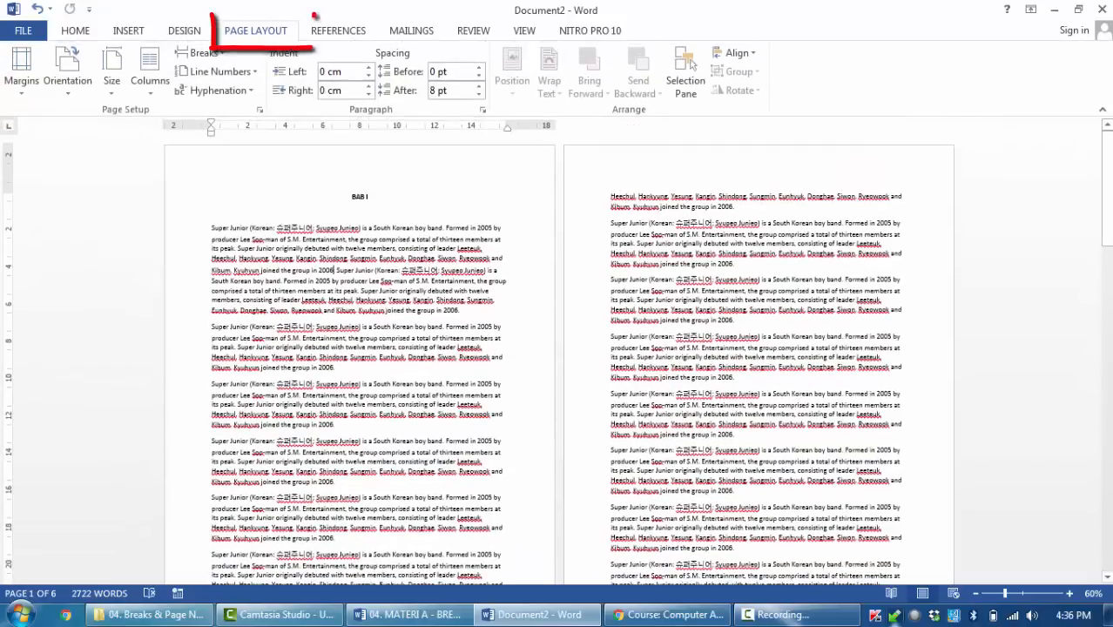
left_click(204, 53)
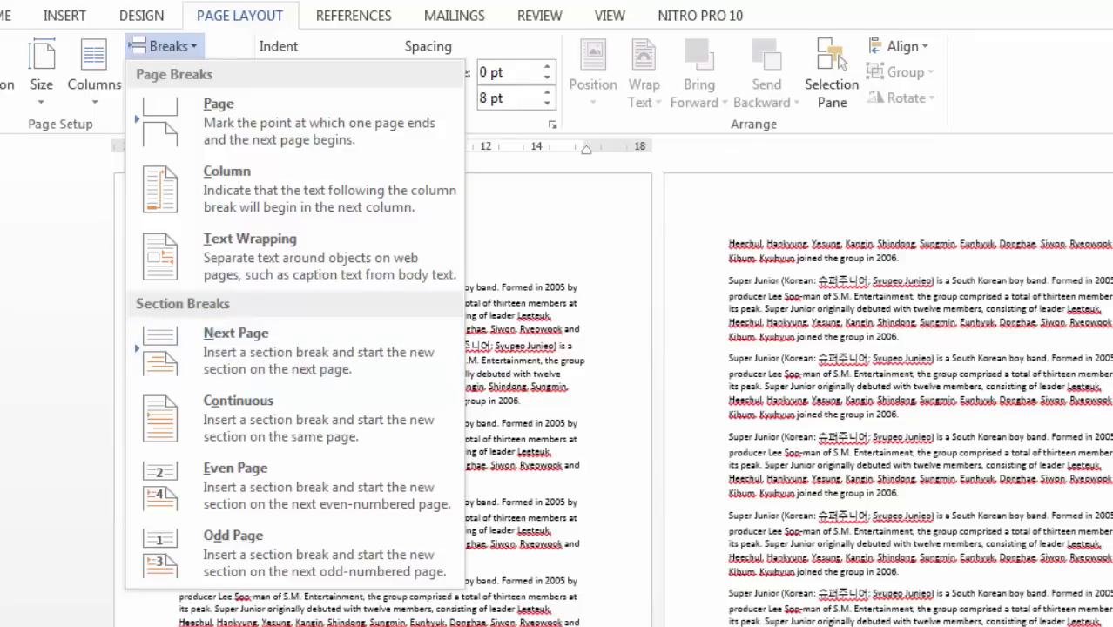
key("Escape")
scroll(610, 392, "down", 15)
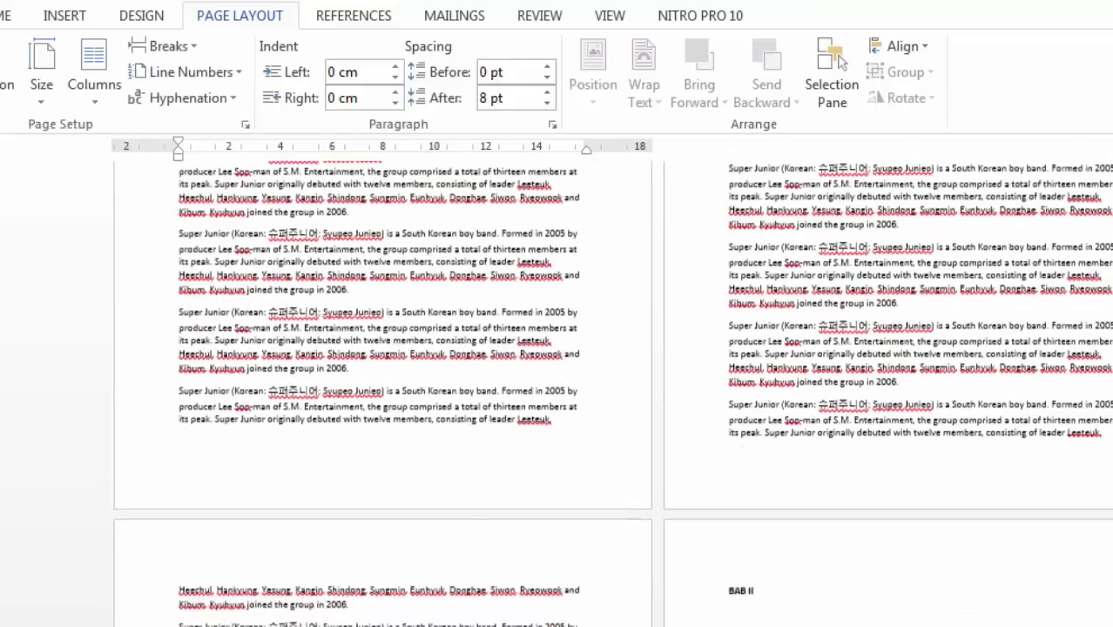
scroll(610, 392, "down", 5)
scroll(609, 392, "up", 10)
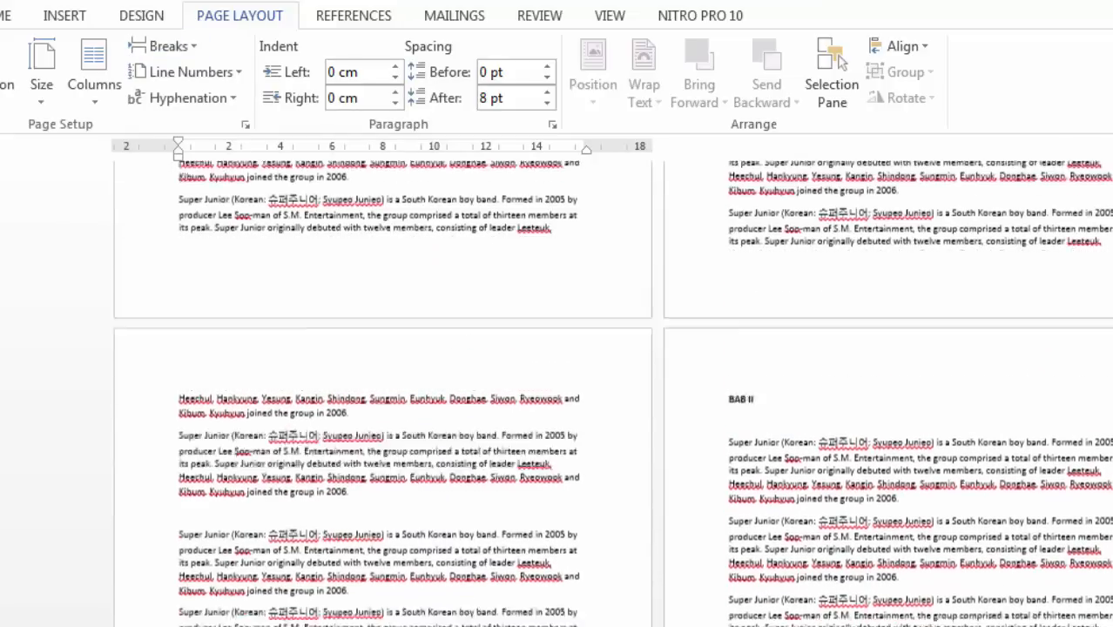
scroll(609, 392, "down", 5)
scroll(610, 392, "down", 5)
key("Return")
key("Return")
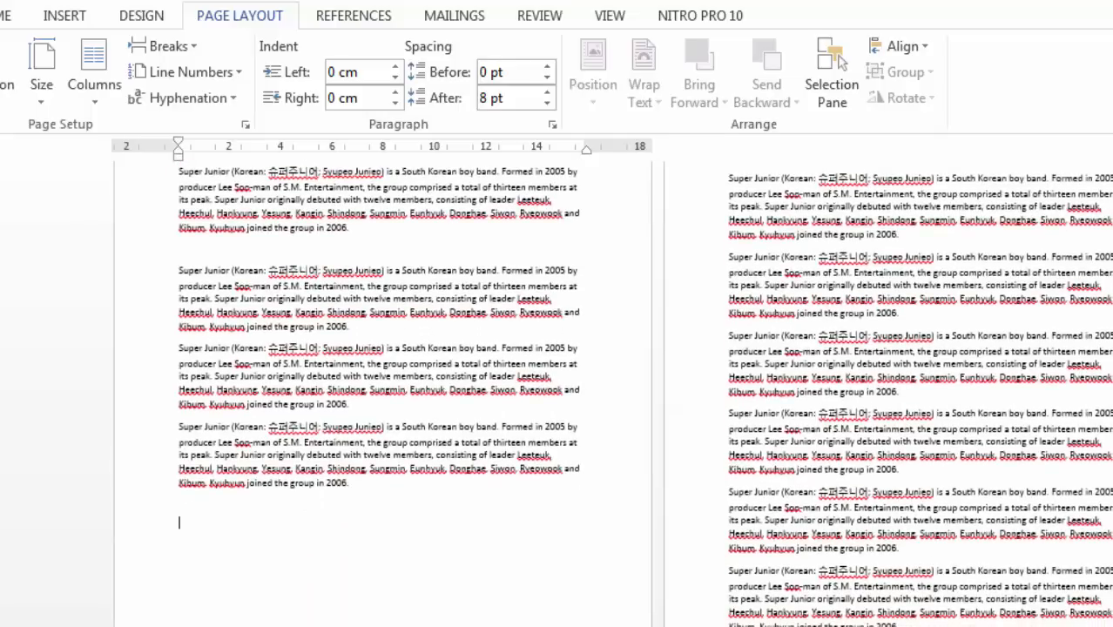
scroll(610, 392, "up", 3)
scroll(610, 392, "down", 5)
scroll(609, 392, "up", 9)
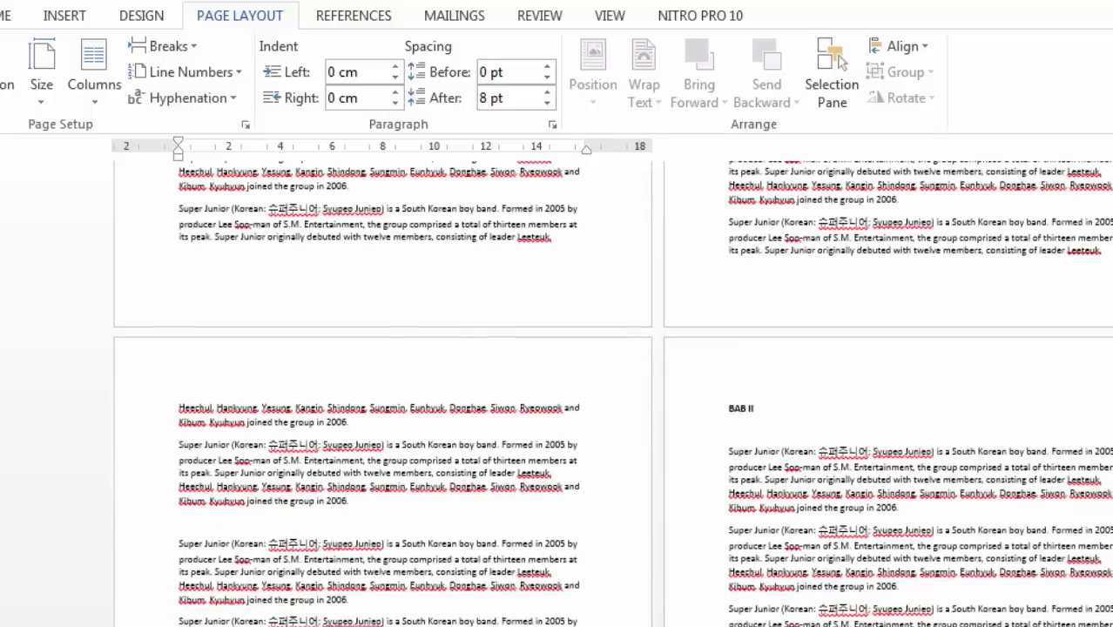
scroll(609, 392, "down", 5)
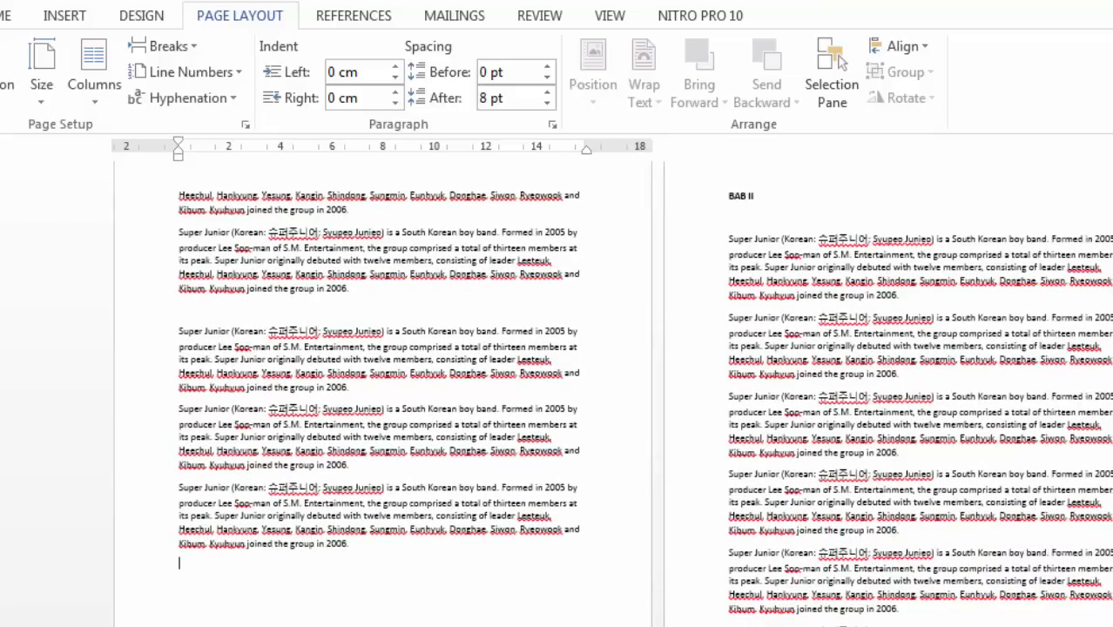
scroll(269, 572, "up", 9, "ctrl")
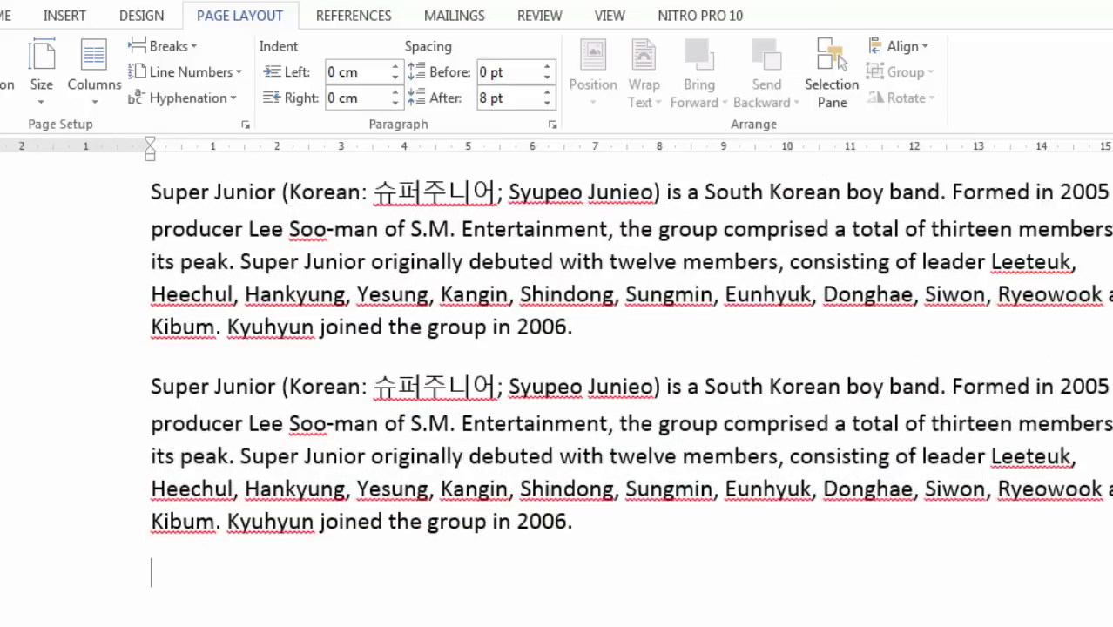
scroll(183, 576, "down", 1, "ctrl")
scroll(182, 576, "down", 6, "ctrl")
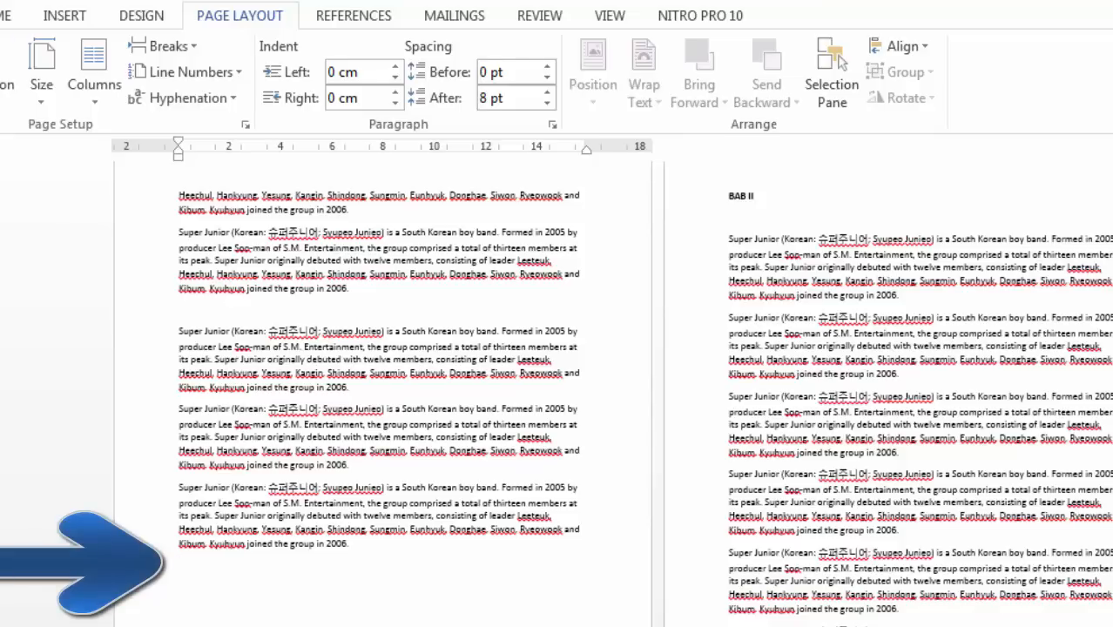
Remove the page break before BAB II and push the heading down with blank lines.
left_click(780, 200)
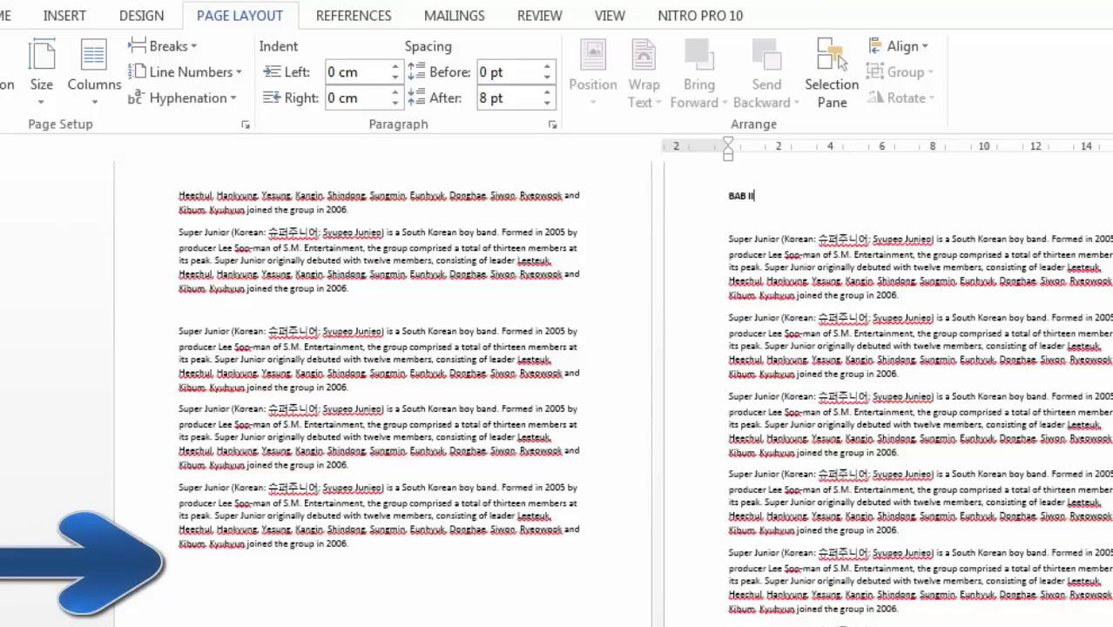
left_click(179, 584)
key("Delete")
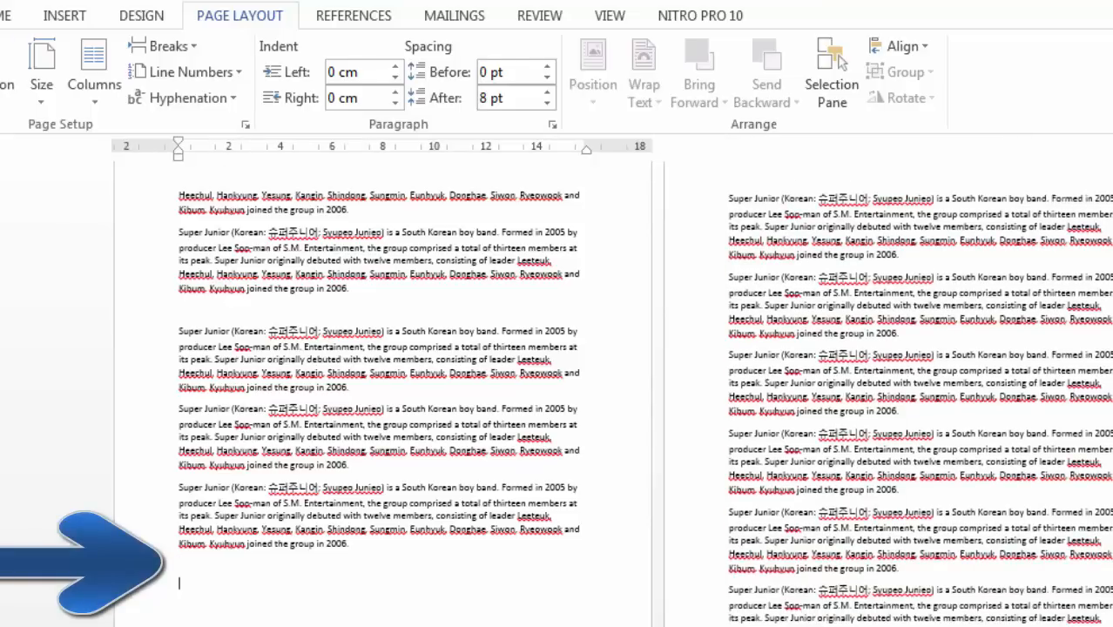
key("Delete")
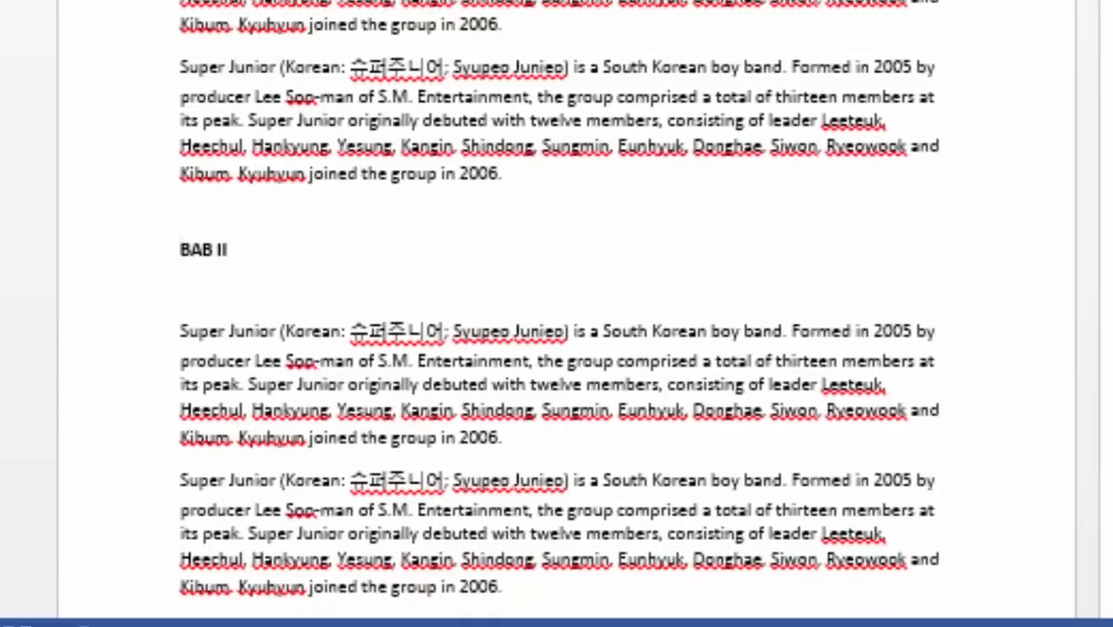
key("Return")
key("Return")
key("Return")
key("Return")
key("Return")
key("Return")
key("Return")
key("Return")
key("Return")
key("Return")
key("Return")
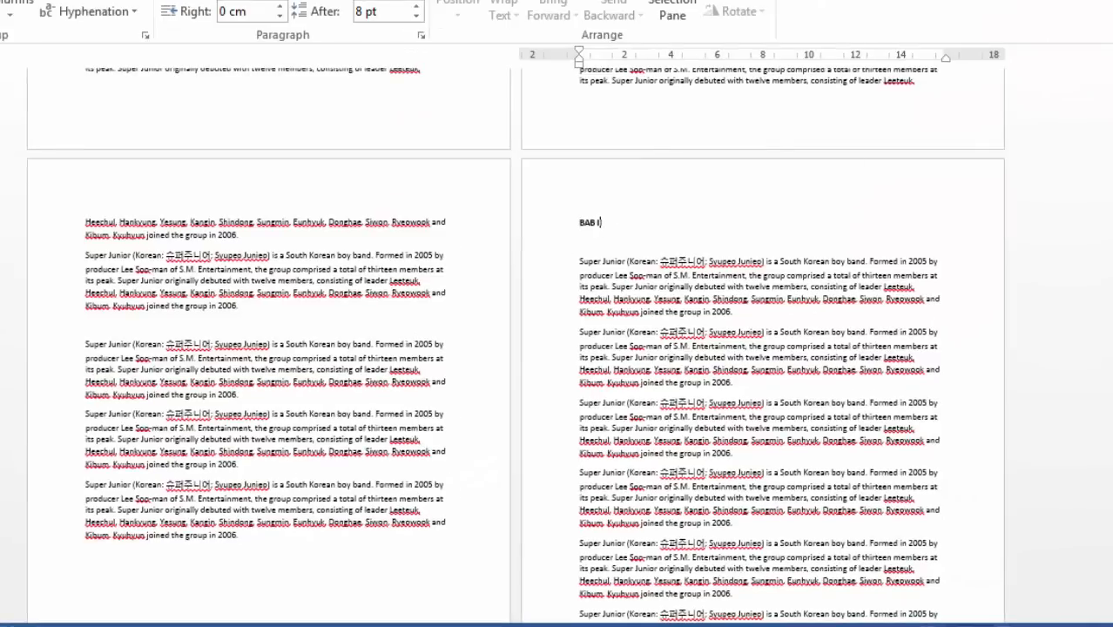
Paste two copies of a paragraph below the text, then undo the paste.
triple_click(622, 208)
left_click(658, 248)
double_click(68, 383)
key("ctrl+c")
scroll(514, 357, "down", 2)
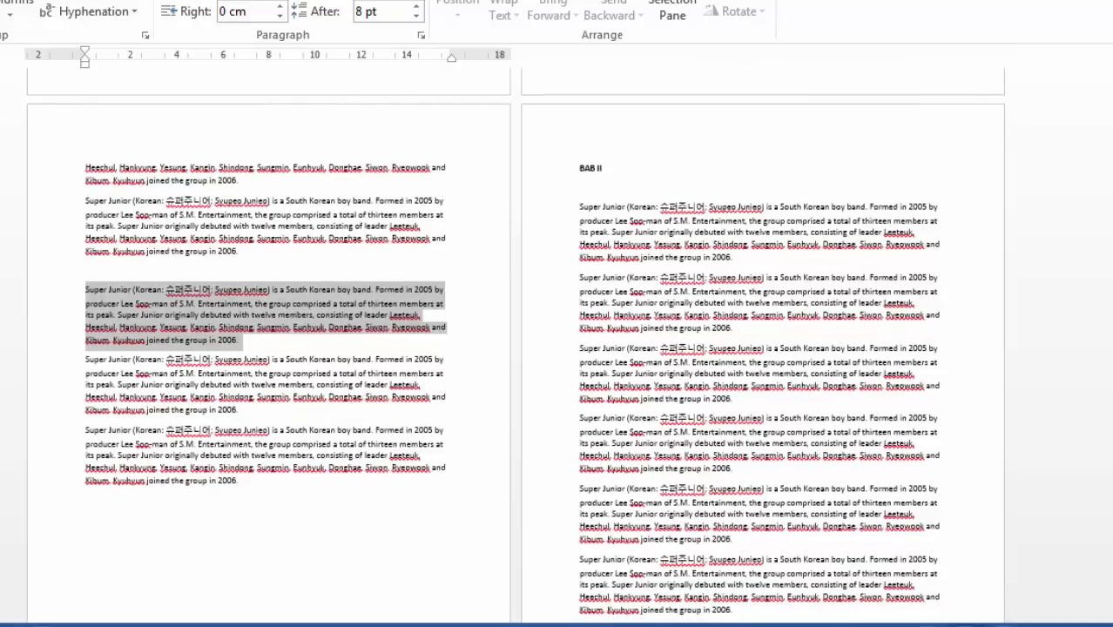
left_click(86, 498)
key("ctrl+v")
key("ctrl+v")
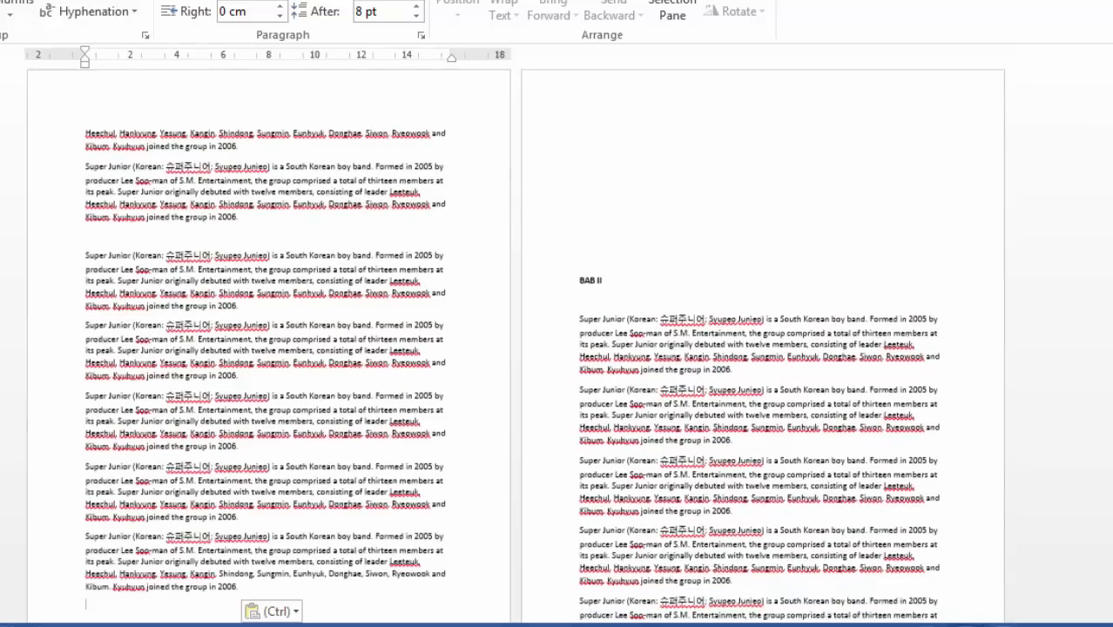
left_click_drag(582, 174, 588, 264)
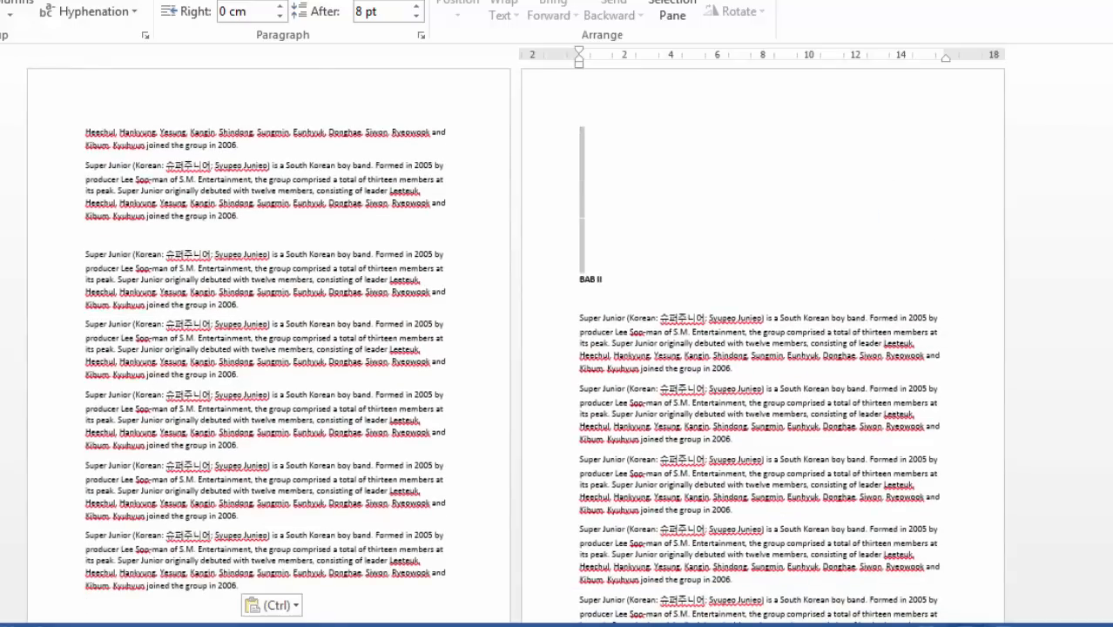
key("ctrl+z")
key("ctrl+z")
Select and delete the left page's text, then undo to restore it.
scroll(269, 345, "up", 1)
left_click_drag(87, 517, 85, 186)
key("ctrl+c")
key("Delete")
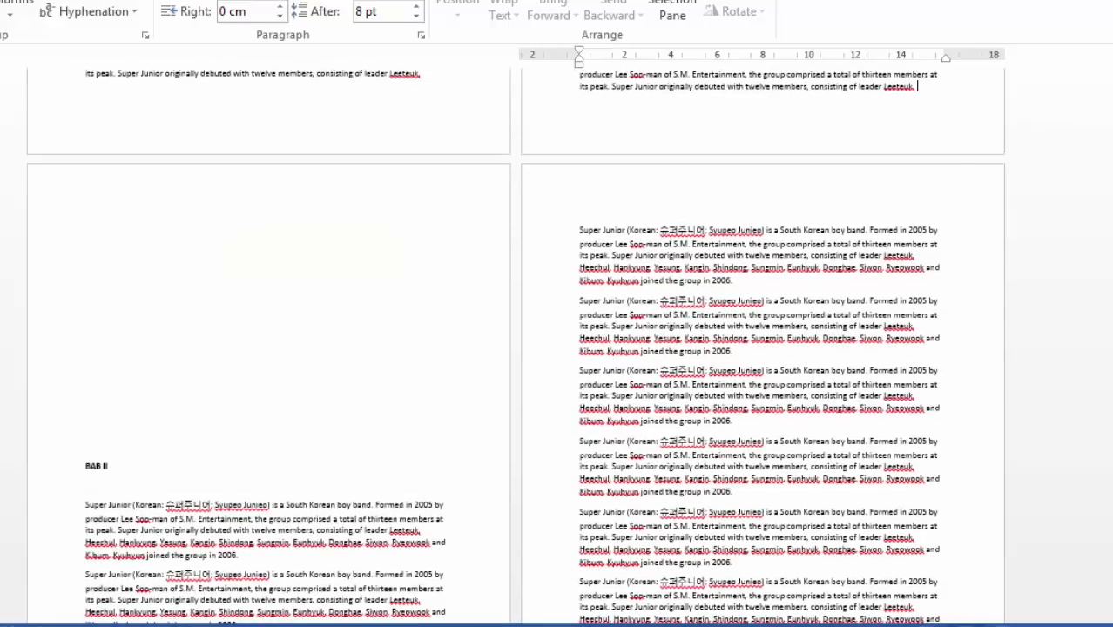
key("ctrl+z")
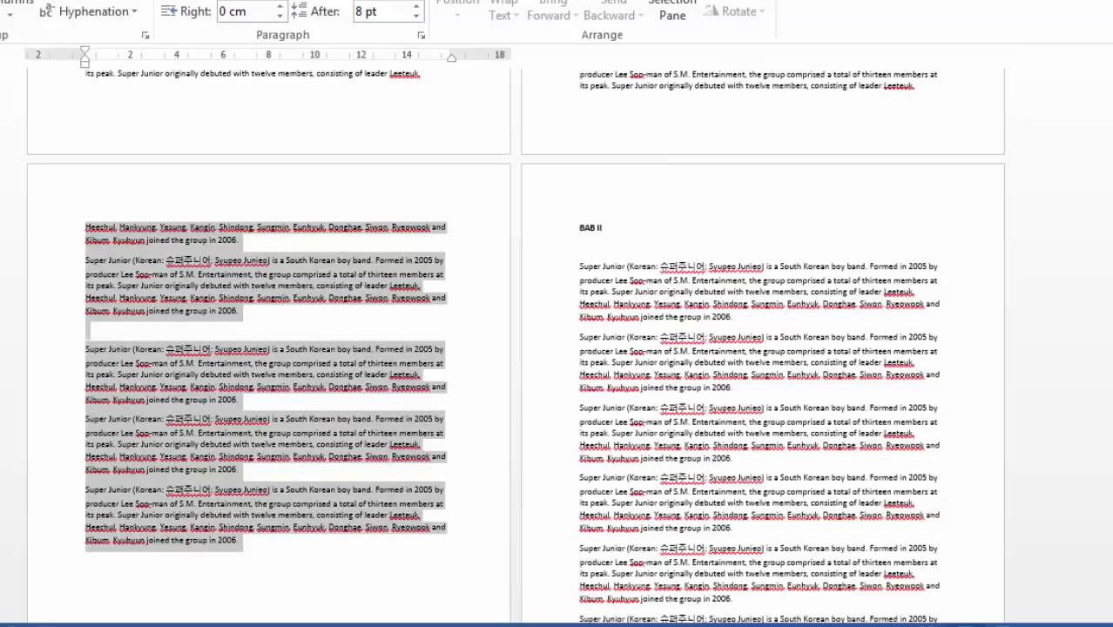
scroll(515, 346, "down", 2)
Delete the blank lines above BAB II, add one empty line, and place the caret on it.
left_click(200, 433)
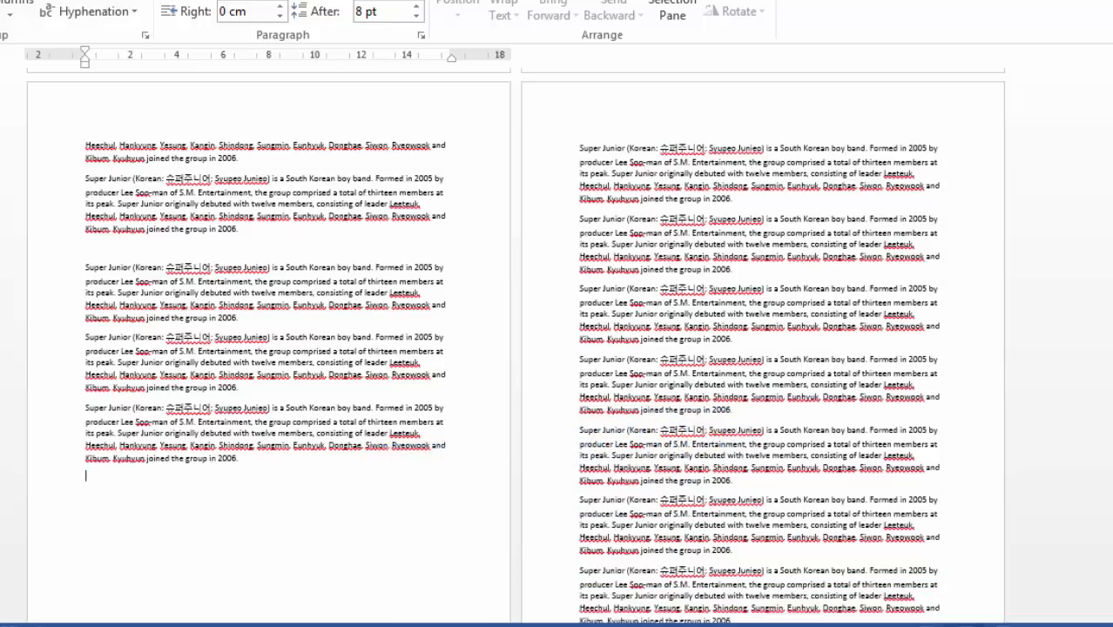
key("Delete")
key("Delete")
key("Delete")
key("Return")
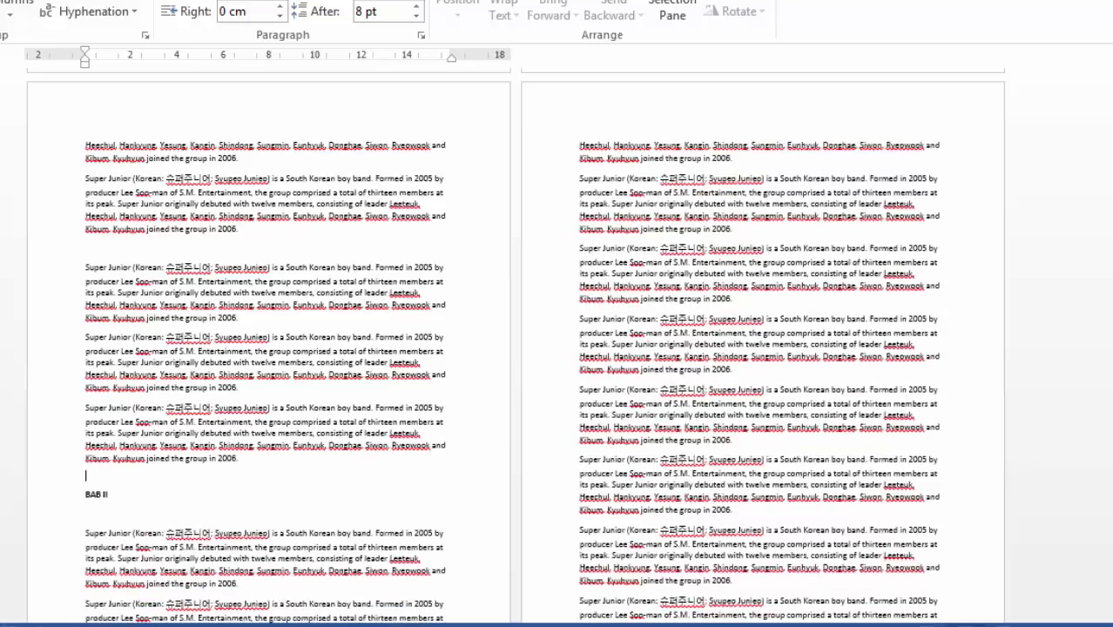
scroll(515, 349, "down", 3)
left_click(109, 385)
key("Up")
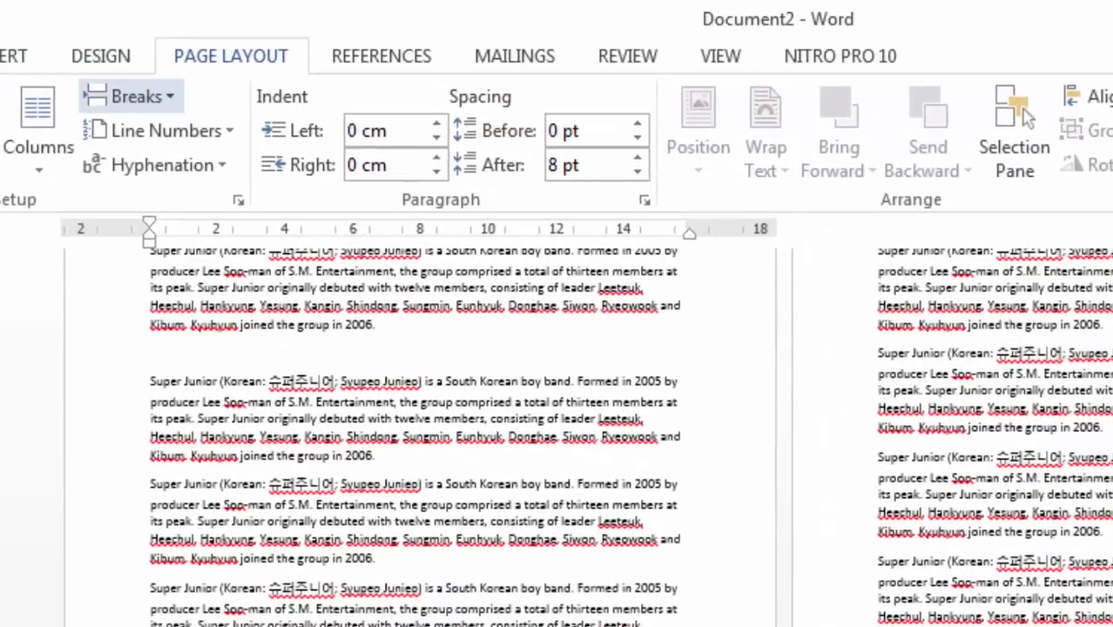
Insert a Next Page section break before BAB II.
left_click(136, 95)
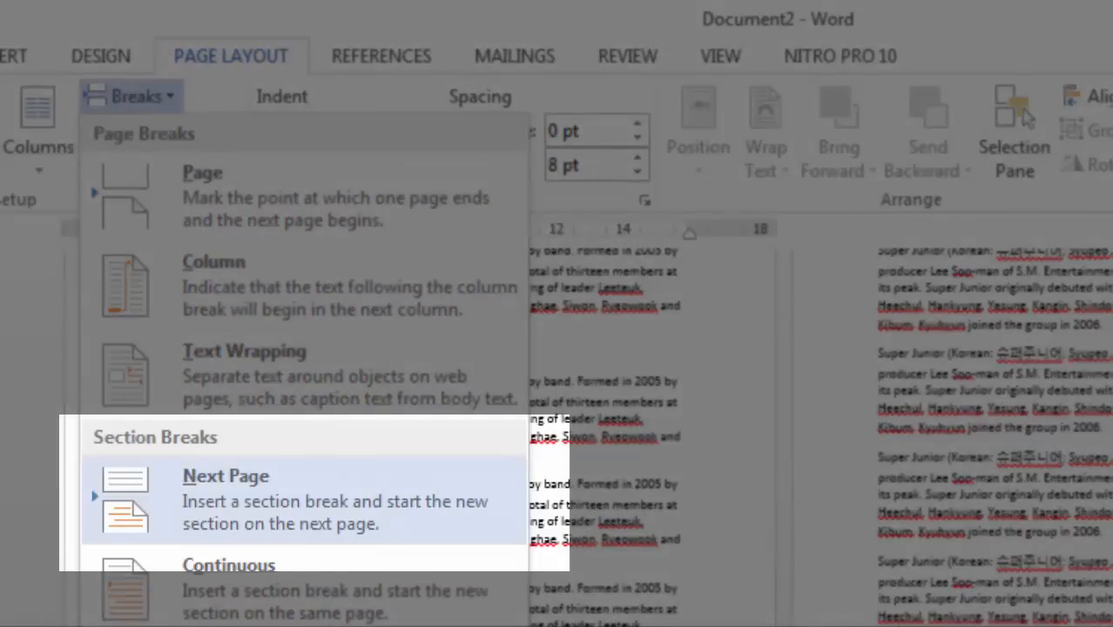
left_click(303, 500)
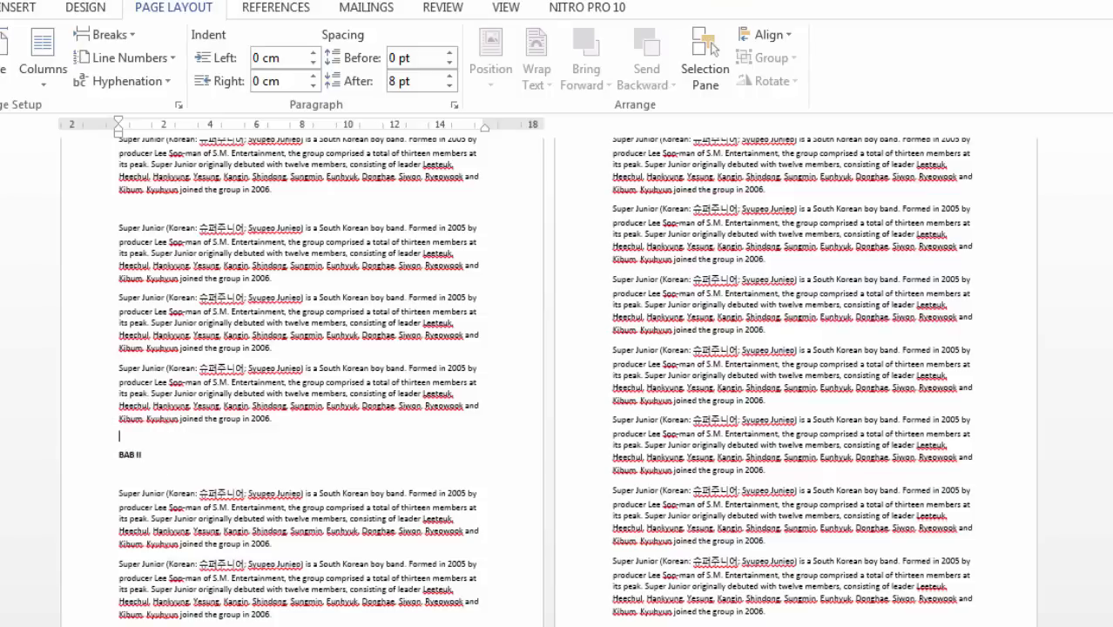
left_click(105, 34)
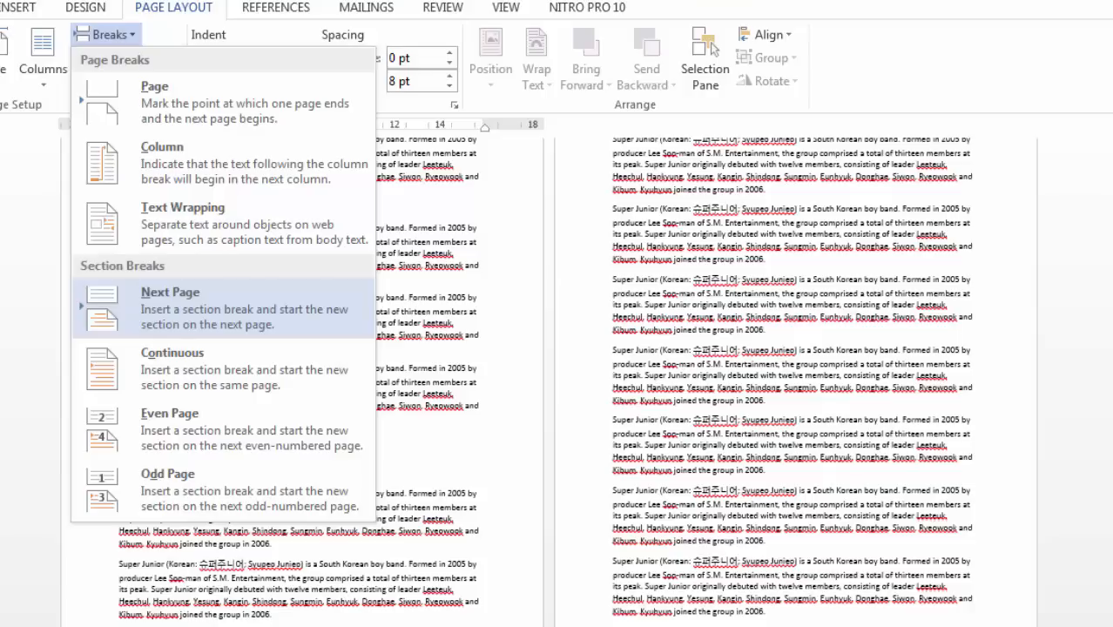
left_click(224, 309)
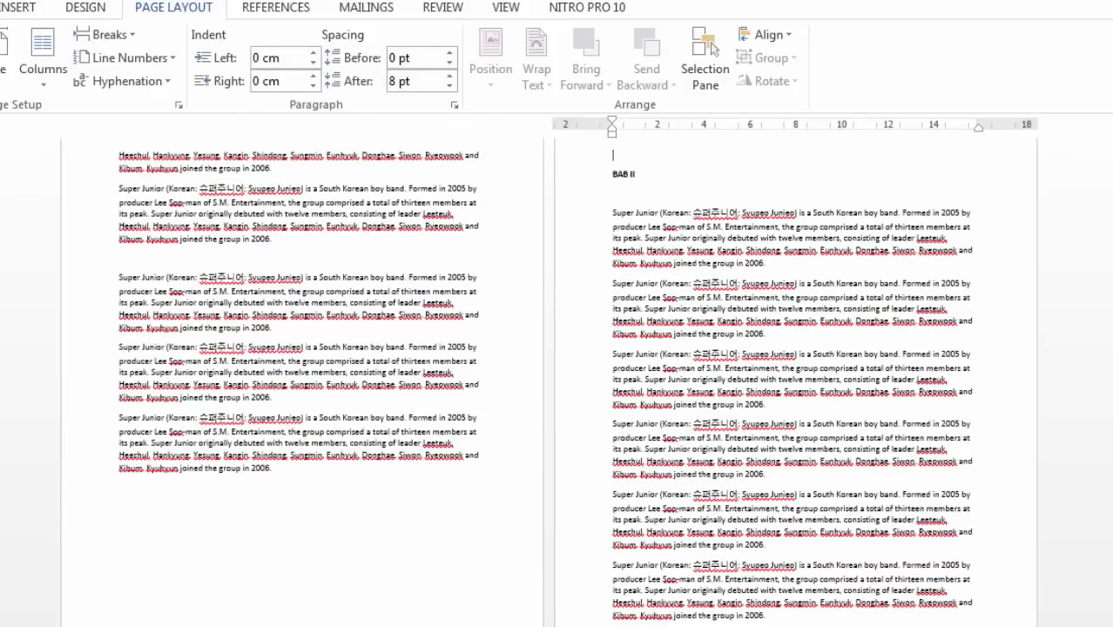
left_click(104, 34)
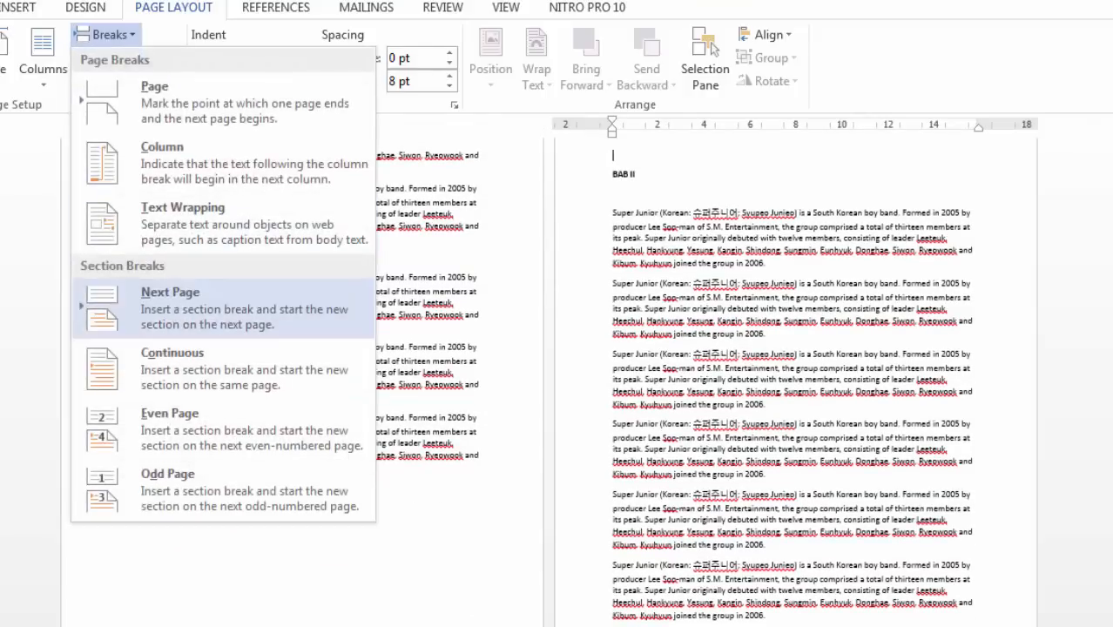
key("Escape")
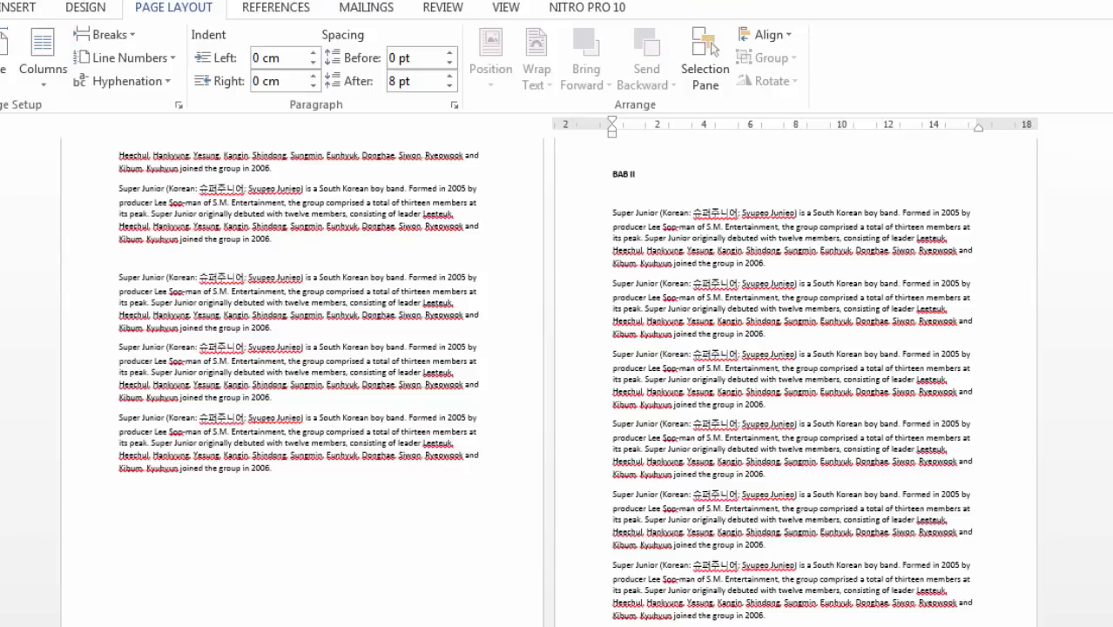
Remove that section break and insert a Next Page section break before BAB II again.
left_click(227, 467)
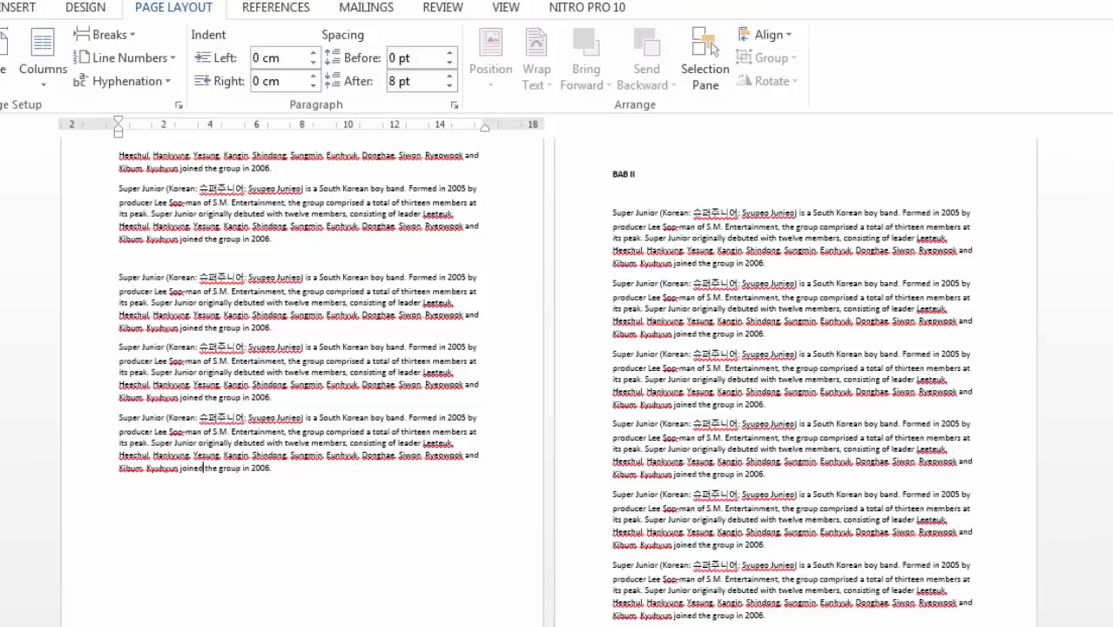
left_click(630, 298)
scroll(630, 298, "up", 1)
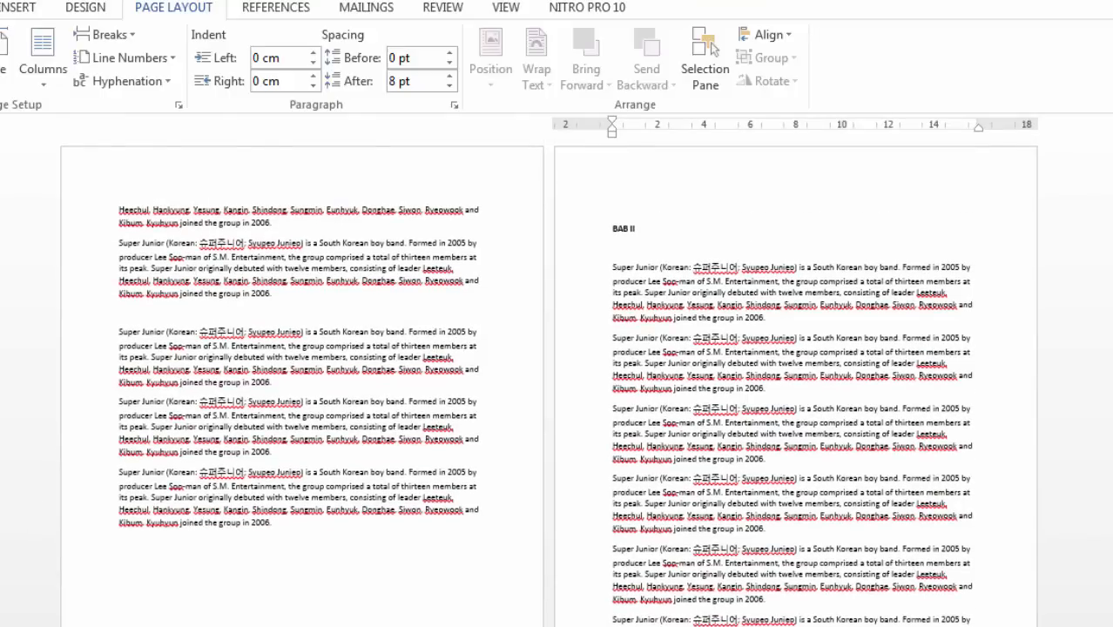
key("BackSpace")
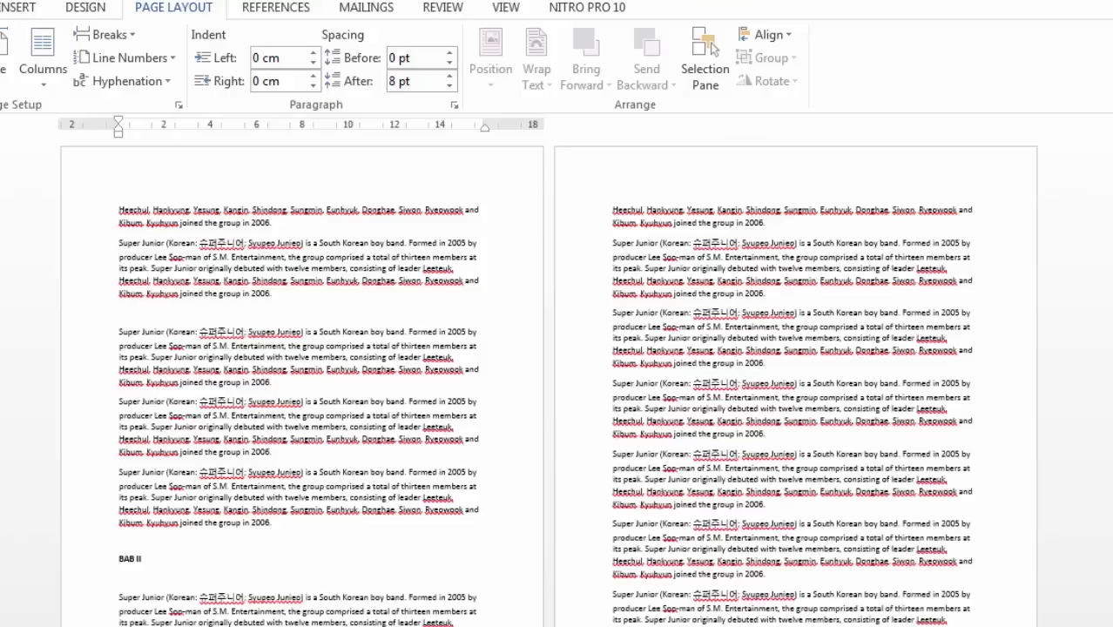
left_click(104, 34)
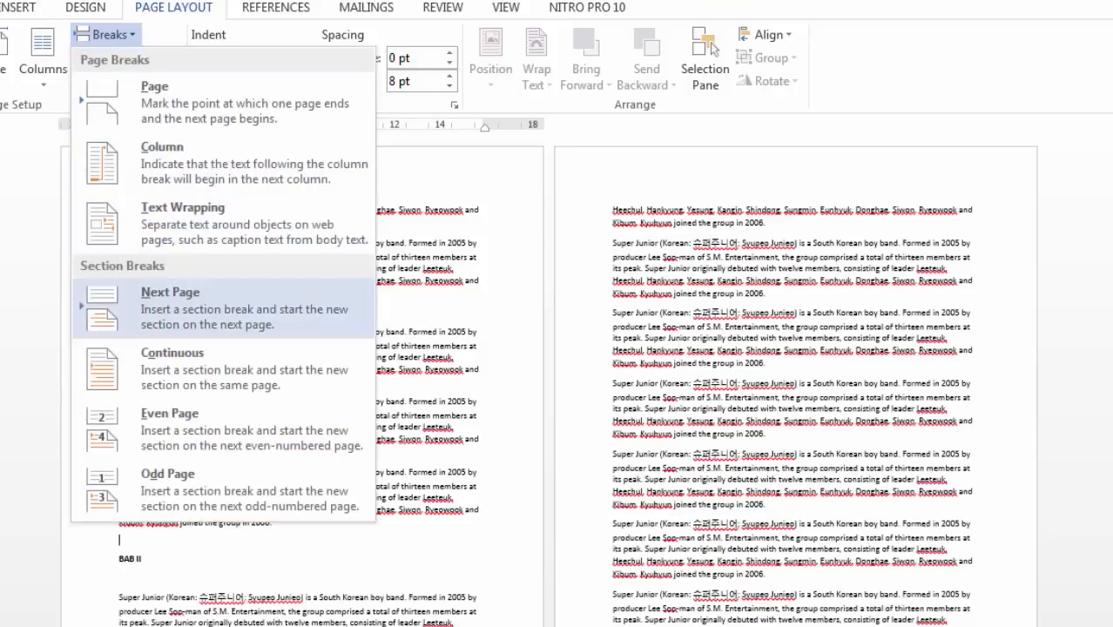
left_click(170, 305)
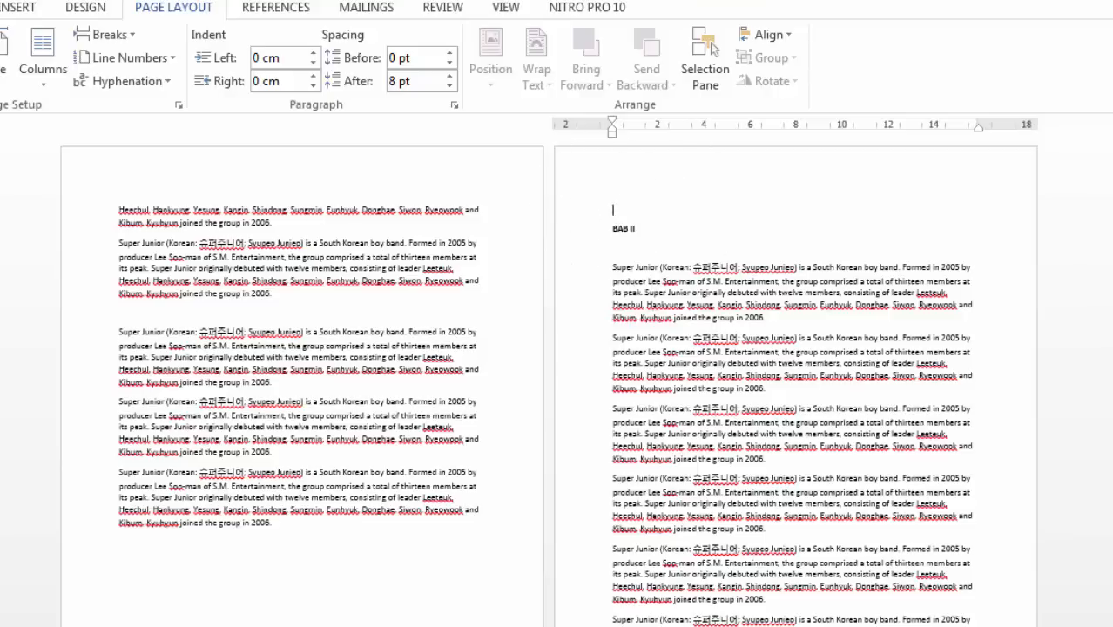
Delete the leftover empty line above BAB II and place the caret between the left-page paragraphs.
key("Delete")
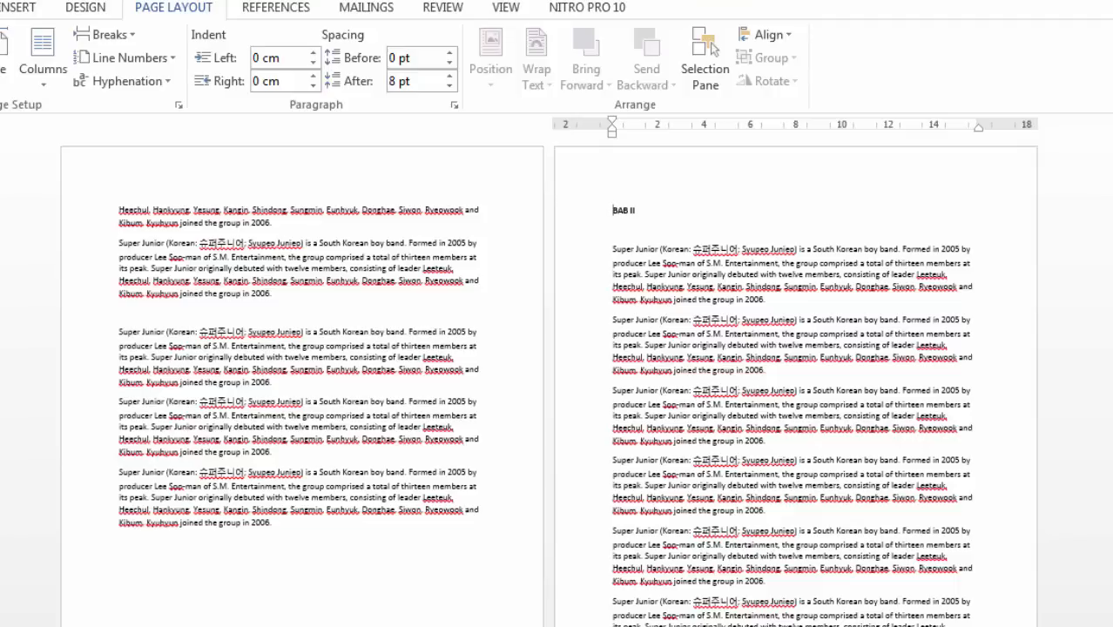
triple_click(316, 345)
key("ctrl+c")
left_click(306, 402)
left_click_drag(287, 452, 119, 332)
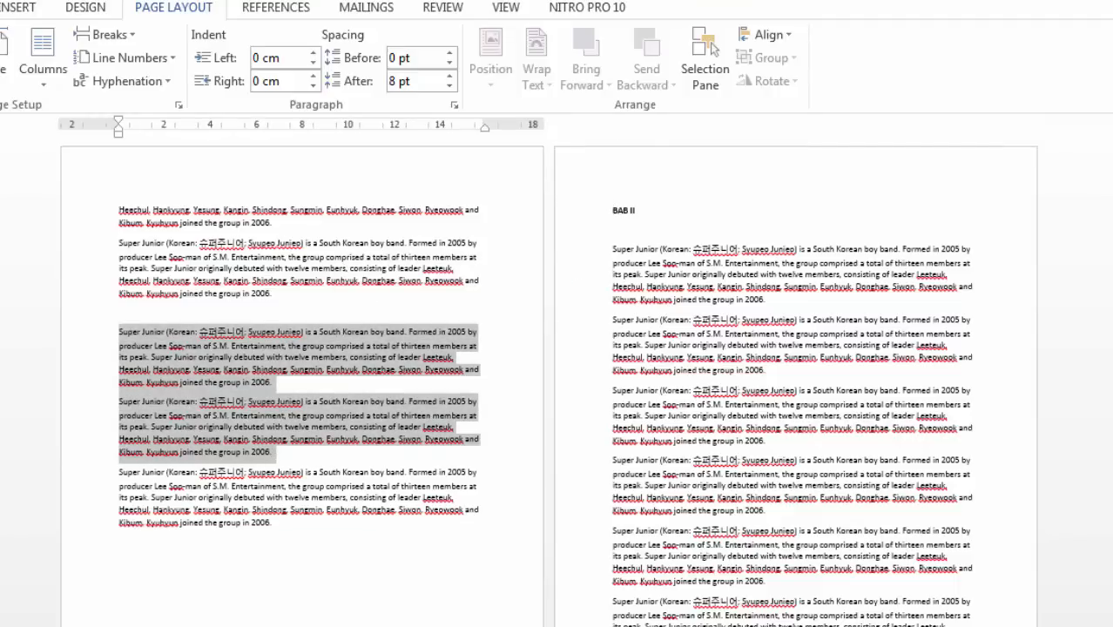
left_click(271, 293)
left_click(120, 310)
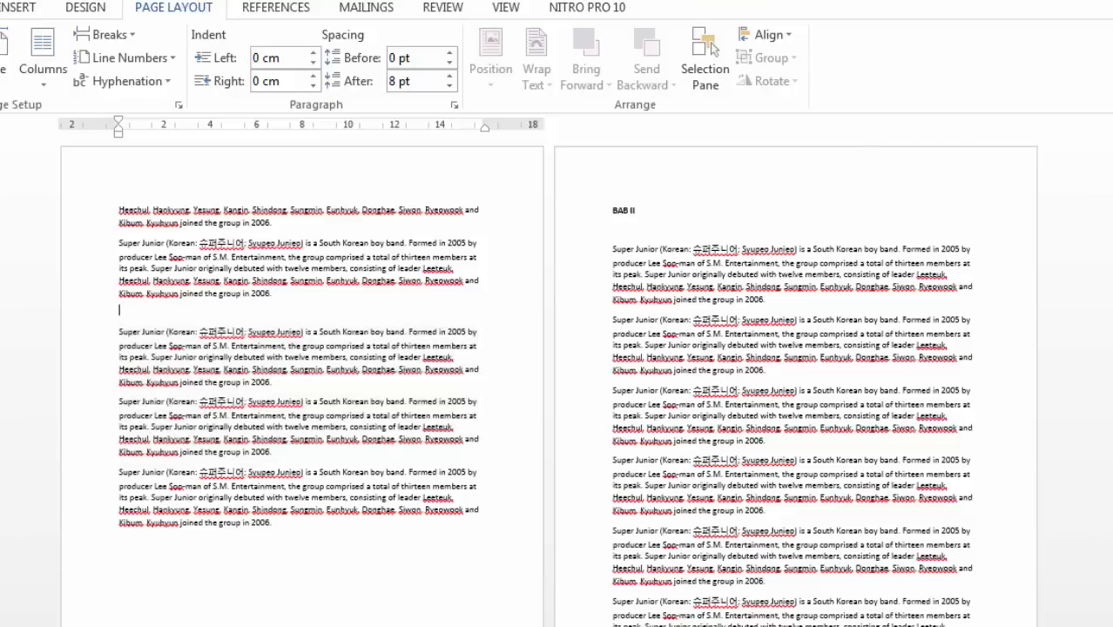
Paste two more copies of the Super Junior paragraph and place the caret in the last paragraph.
key("ctrl+v")
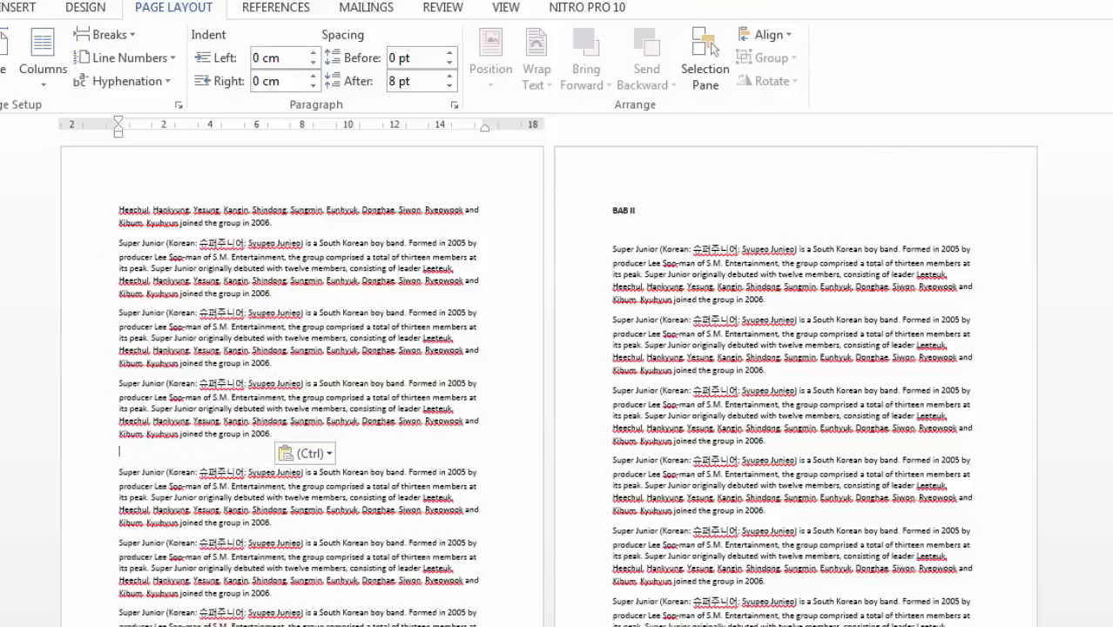
scroll(549, 384, "down", 2)
scroll(549, 383, "down", 2)
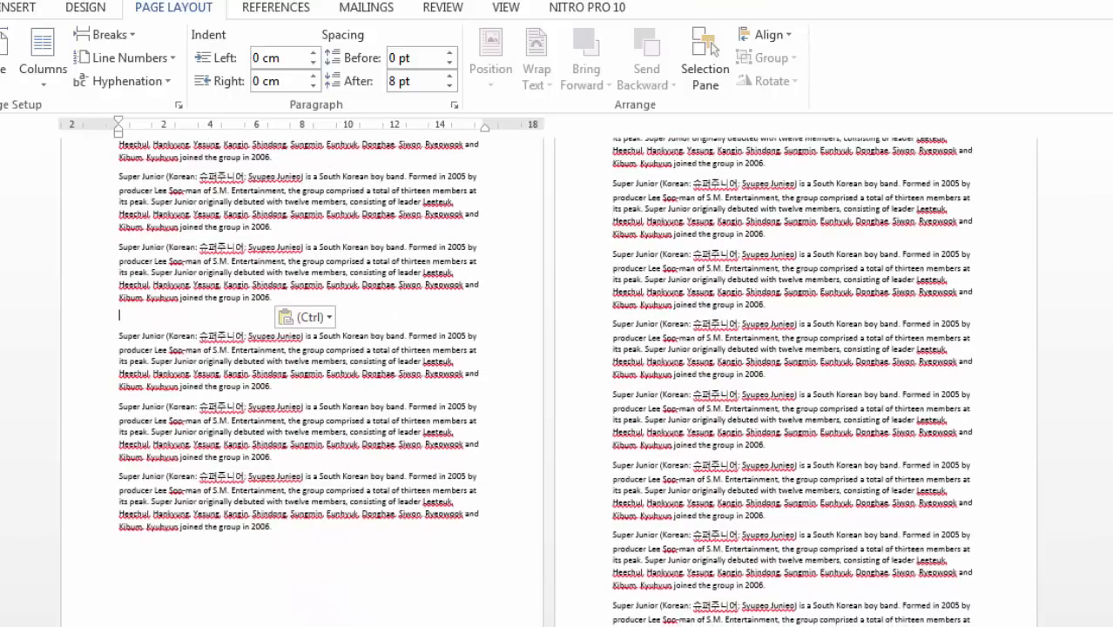
left_click(144, 527)
scroll(548, 383, "up", 1)
scroll(549, 383, "up", 2)
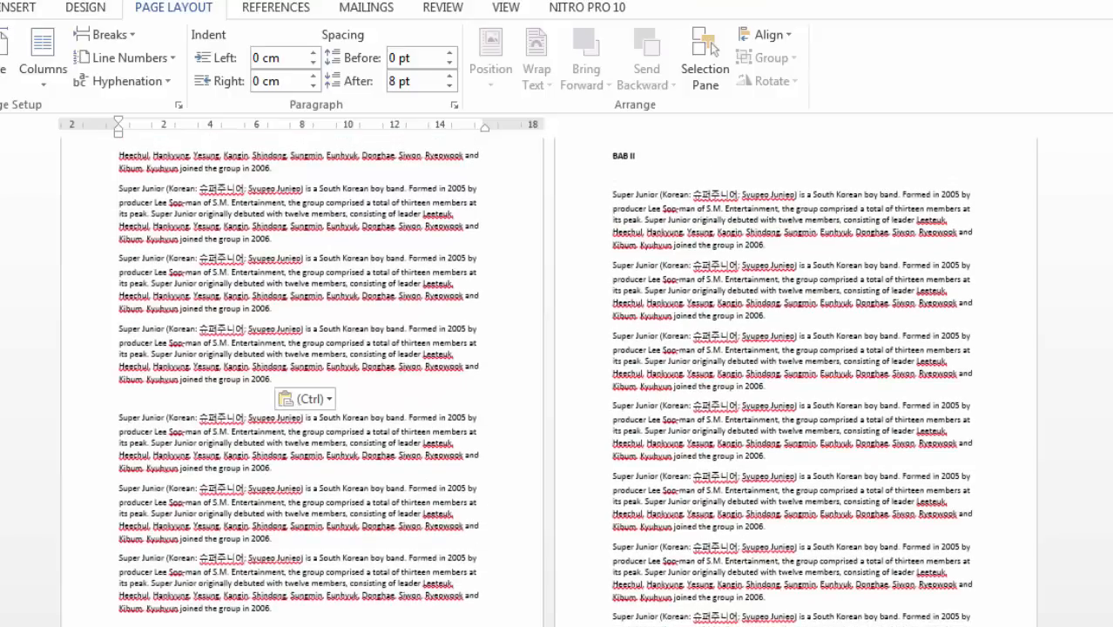
scroll(548, 383, "down", 1)
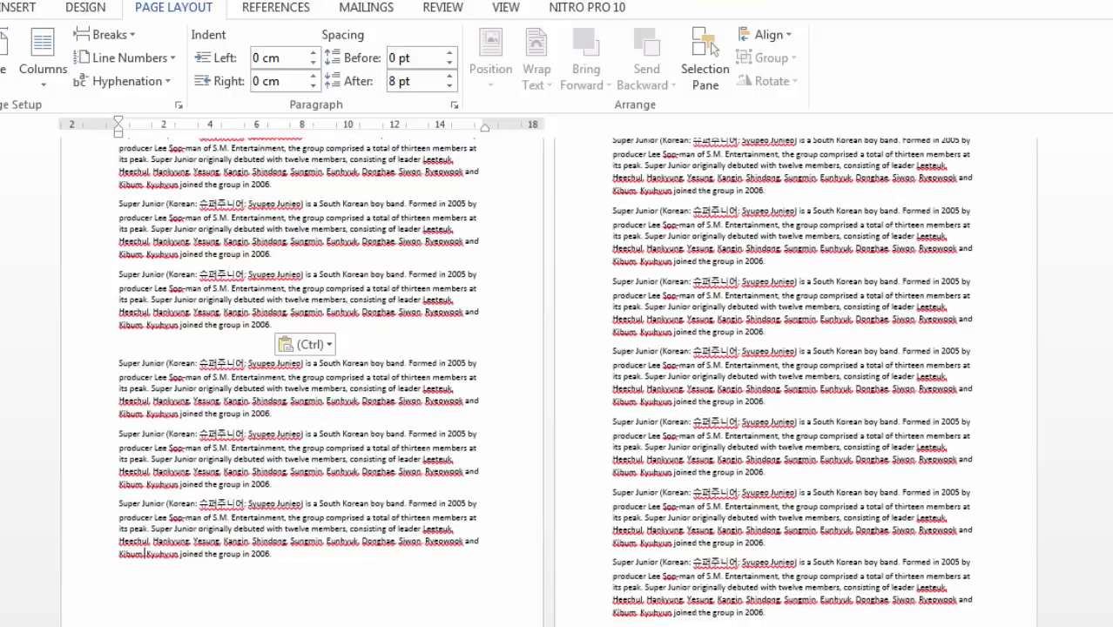
scroll(549, 383, "down", 1)
scroll(549, 383, "up", 2)
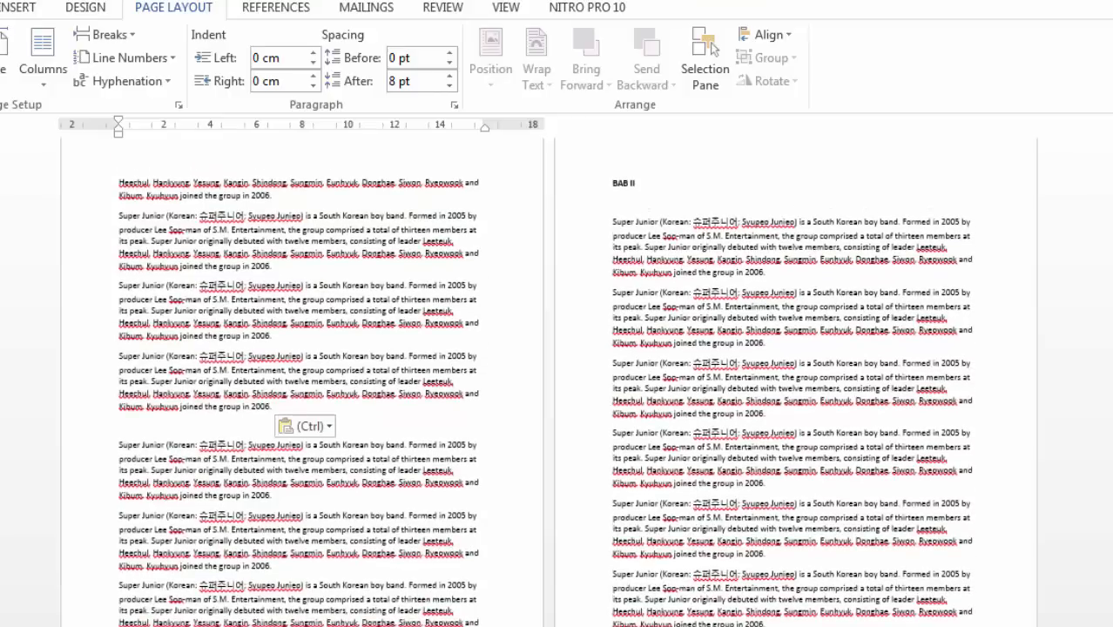
Insert a Next Page section break so BAB II starts a fresh page.
left_click(102, 34)
left_click(170, 305)
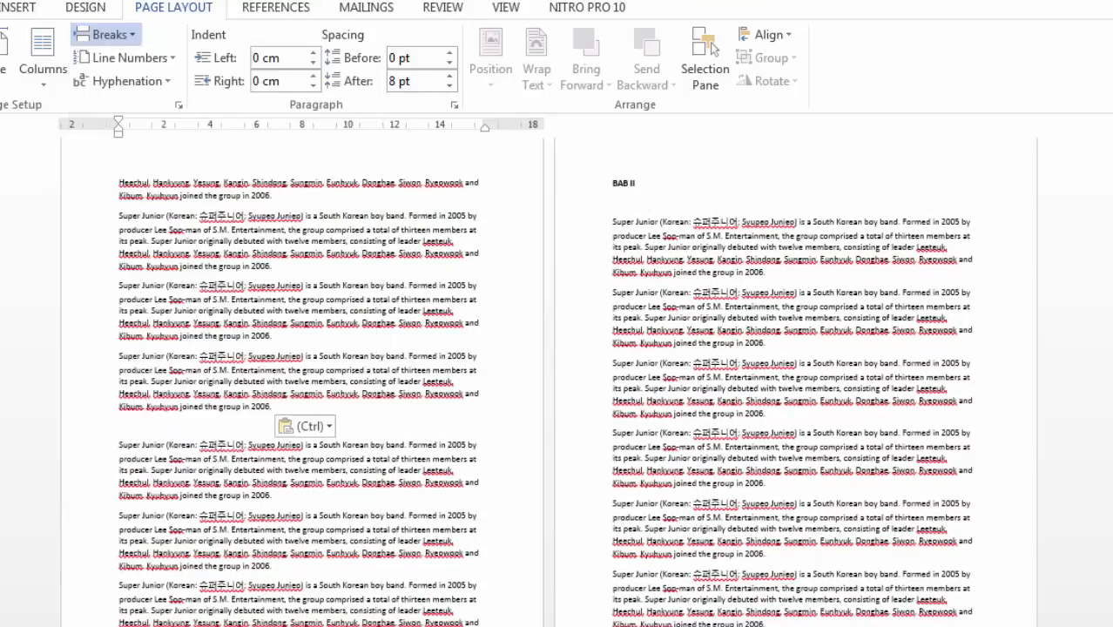
scroll(549, 383, "down", 1)
scroll(549, 383, "down", 1)
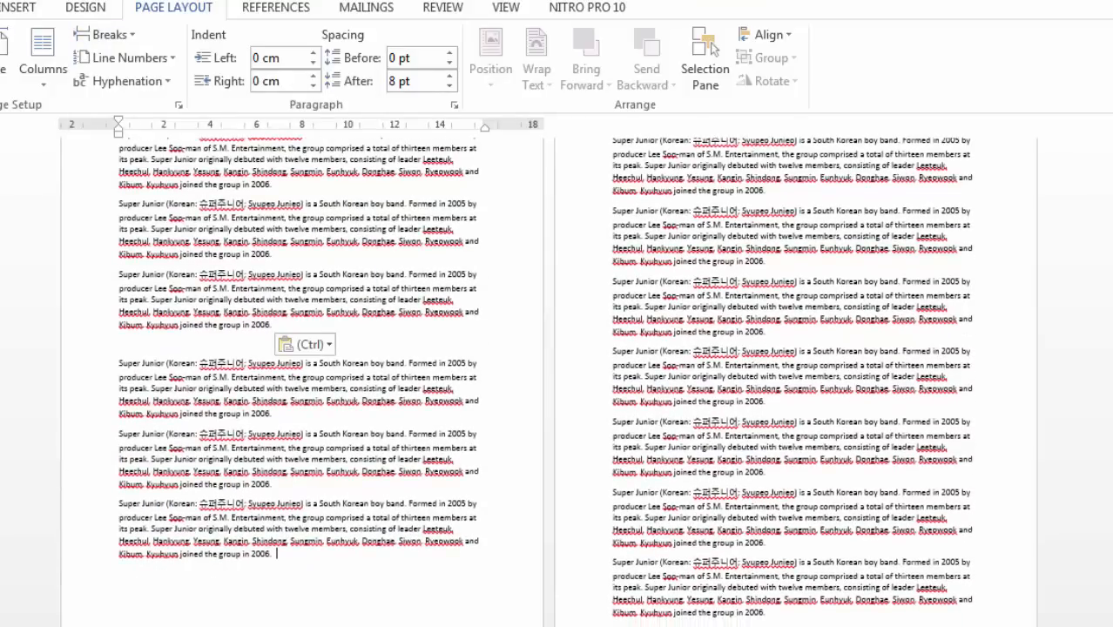
scroll(549, 383, "up", 3)
scroll(548, 383, "down", 2)
Paste another copy of the Super Junior paragraph.
key("ctrl")
key("Escape")
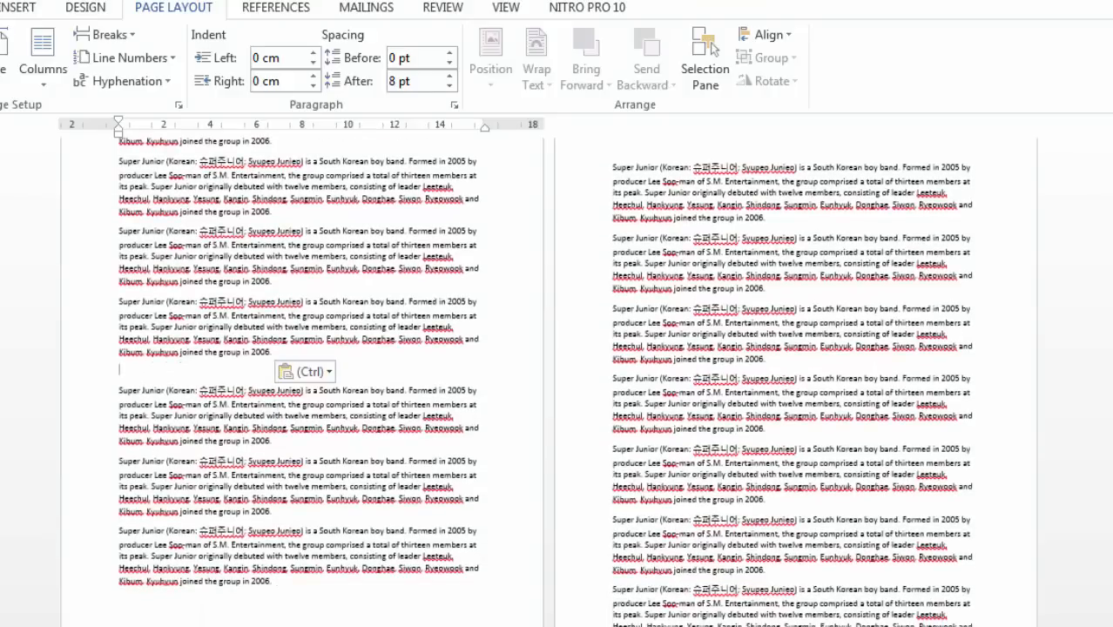
scroll(549, 383, "up", 1)
key("ctrl+v")
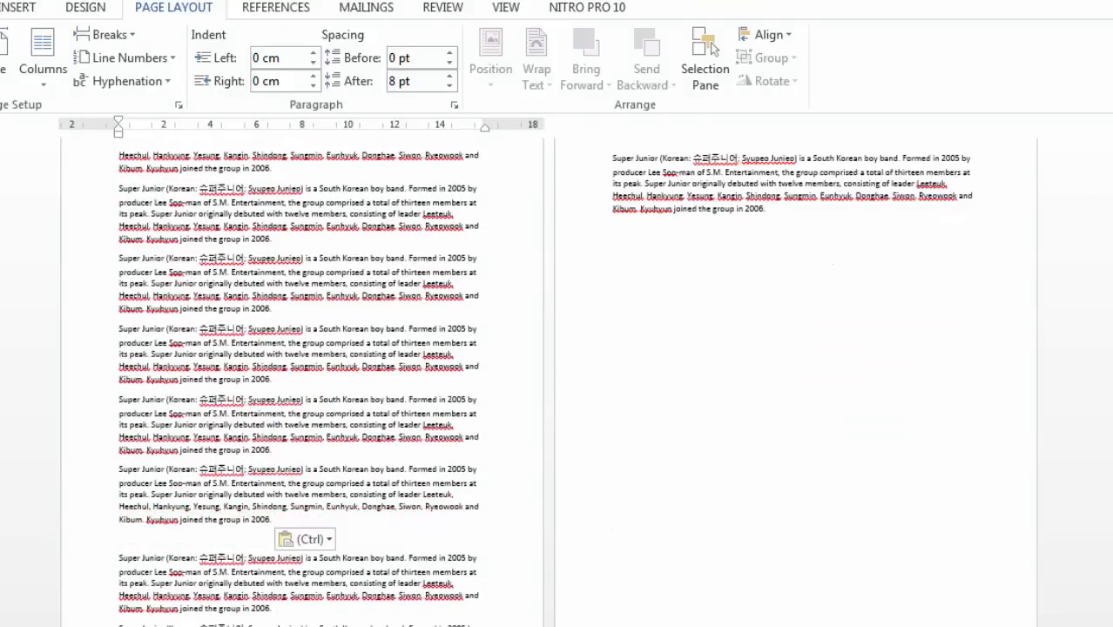
scroll(549, 383, "down", 11)
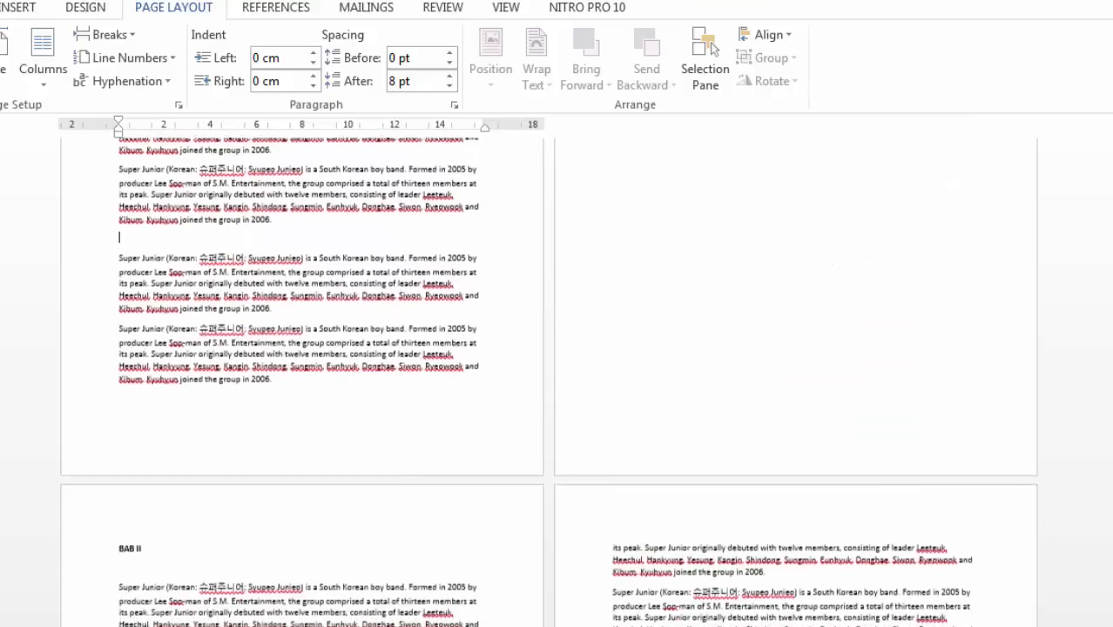
Select the BAB II heading and enlarge its font size.
left_click(129, 439)
left_click_drag(144, 440, 120, 441)
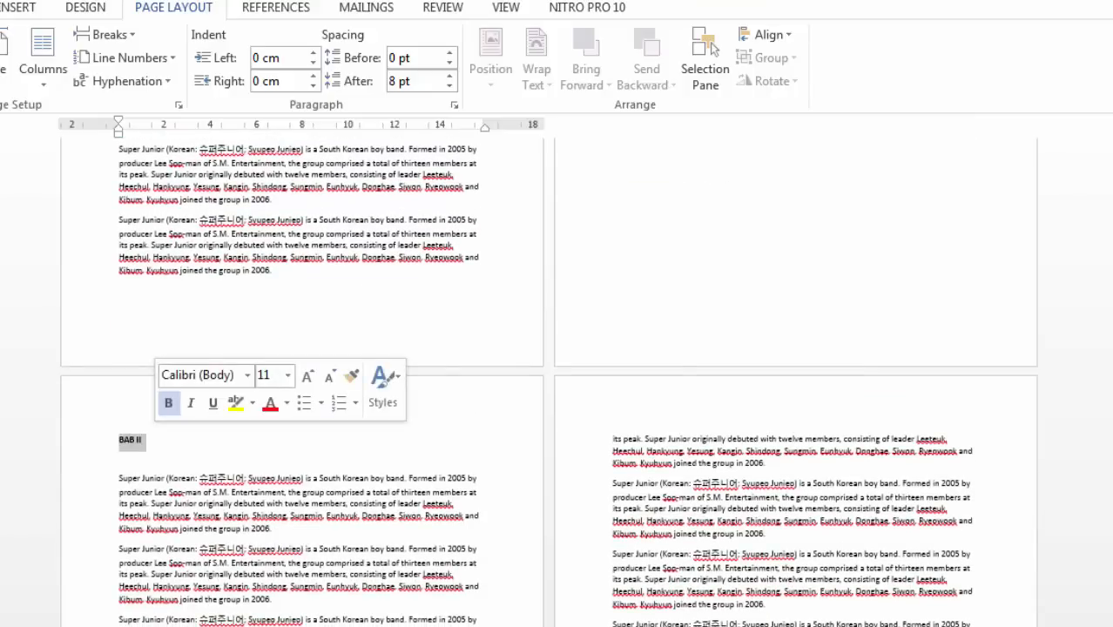
left_click(145, 441)
scroll(548, 383, "up", 6)
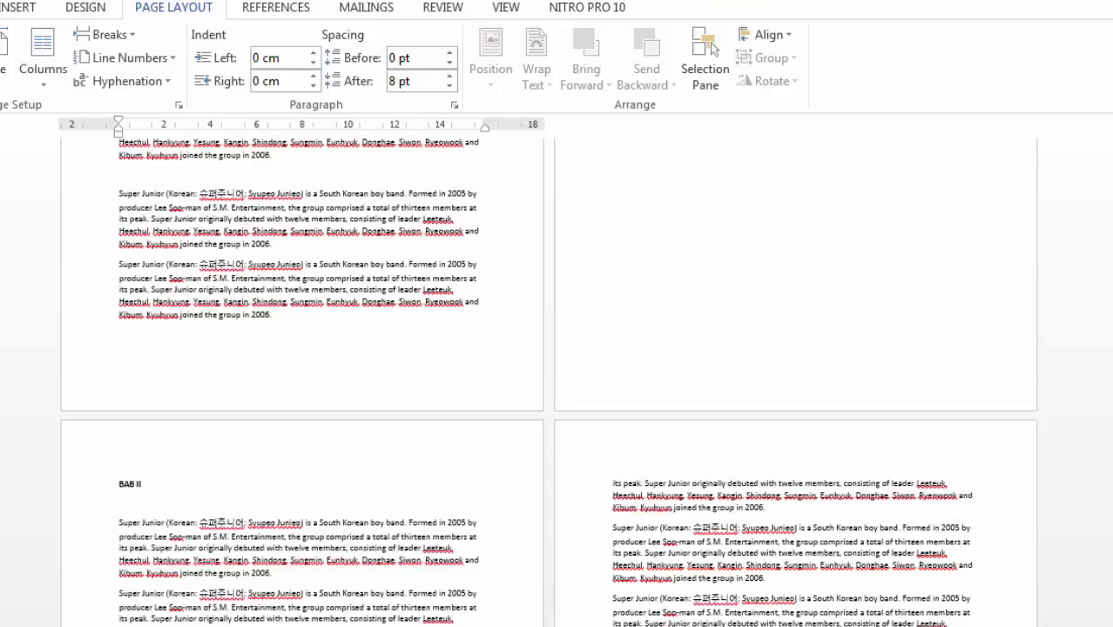
scroll(549, 383, "down", 5)
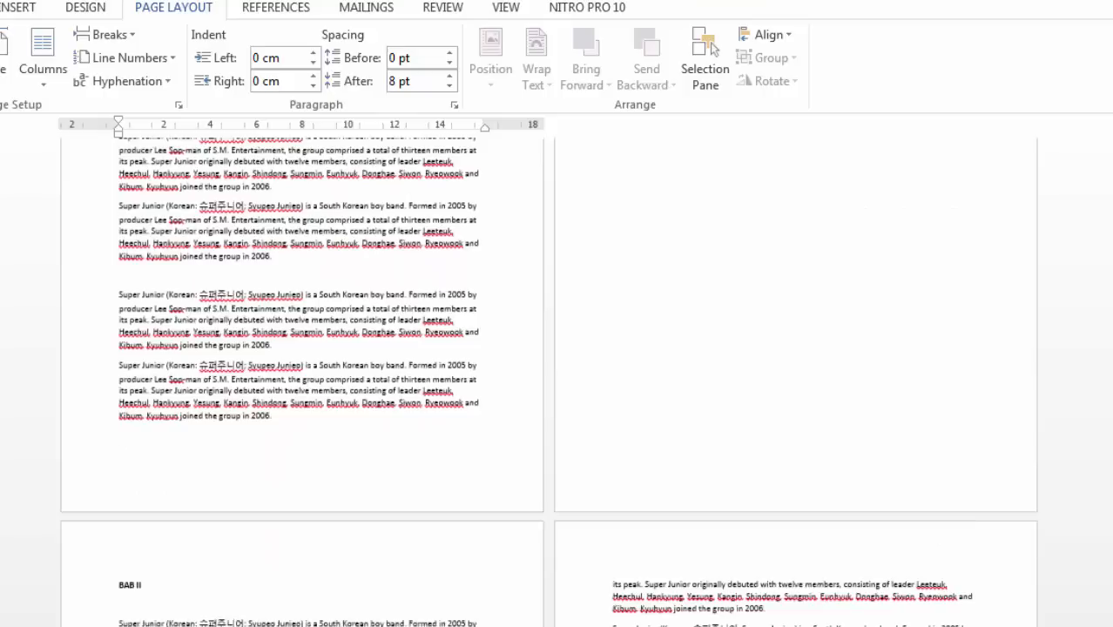
left_click_drag(144, 576, 120, 576)
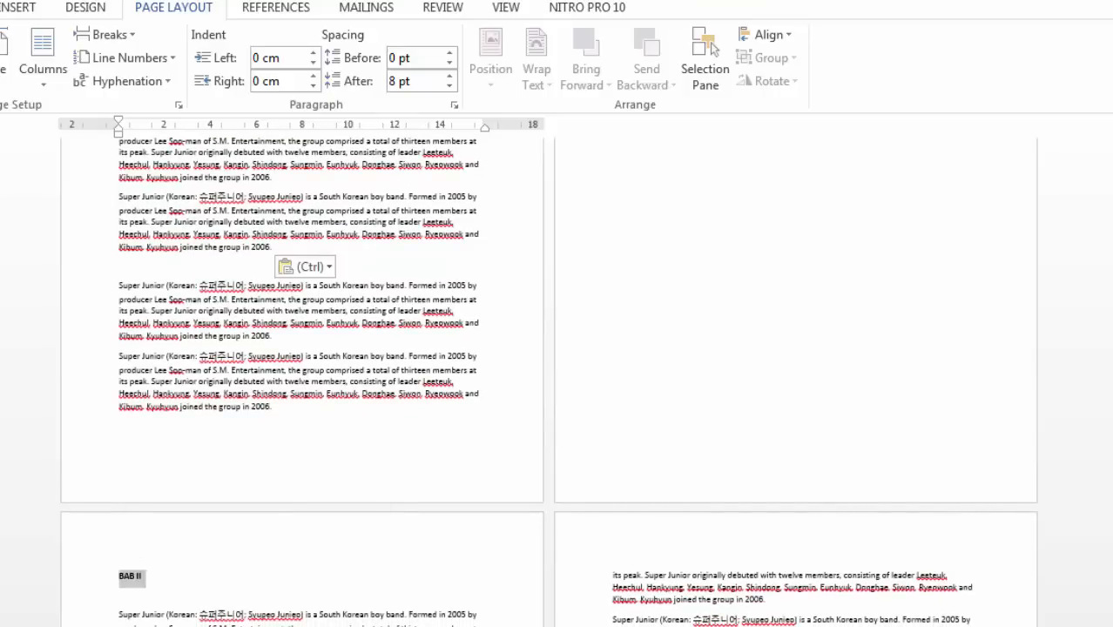
key("ctrl+shift+period")
key("ctrl+shift+period")
key("ctrl+shift+period")
key("ctrl+shift+period")
key("ctrl+shift+period")
key("ctrl+shift+period")
key("ctrl+shift+period")
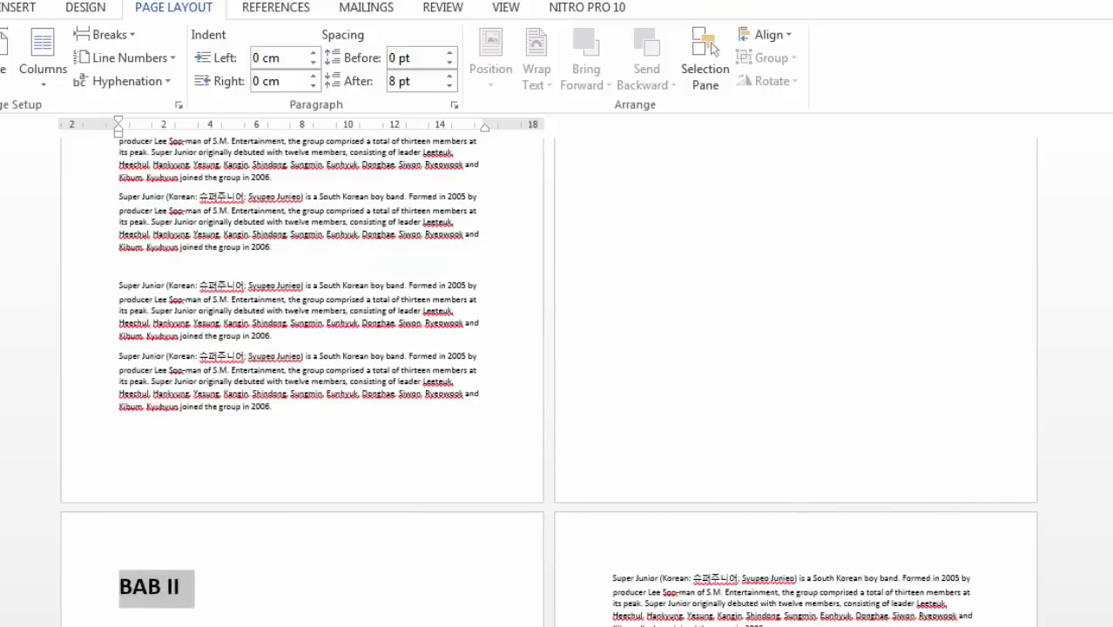
Enlarge the BAB I heading's font size too, then jump down to the text's end.
scroll(549, 383, "up", 3)
scroll(549, 383, "up", 10)
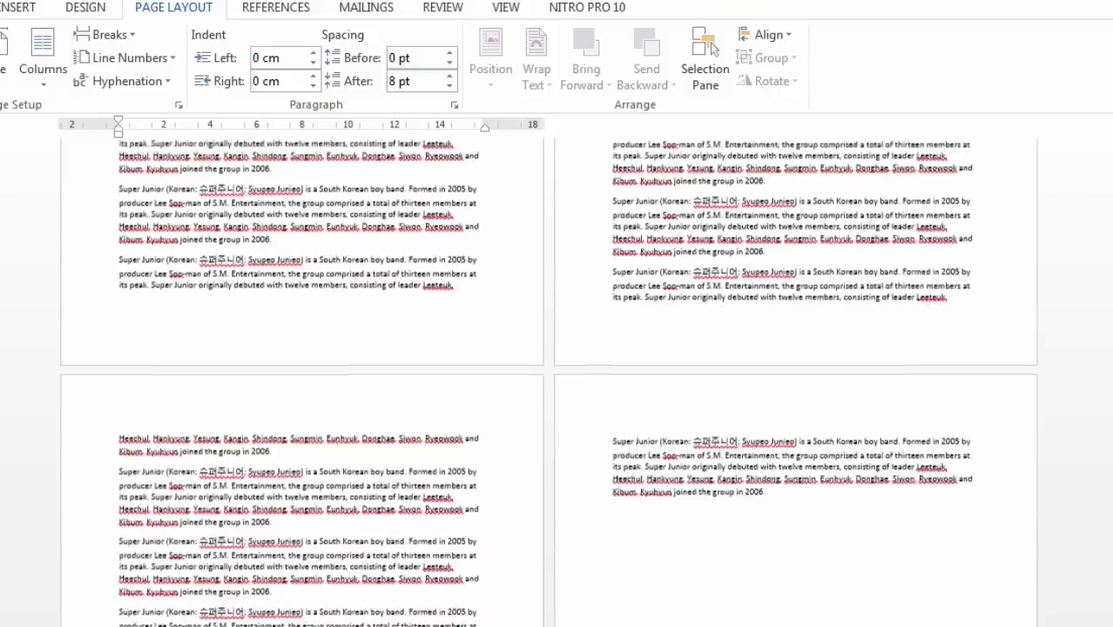
left_click_drag(315, 213, 293, 212)
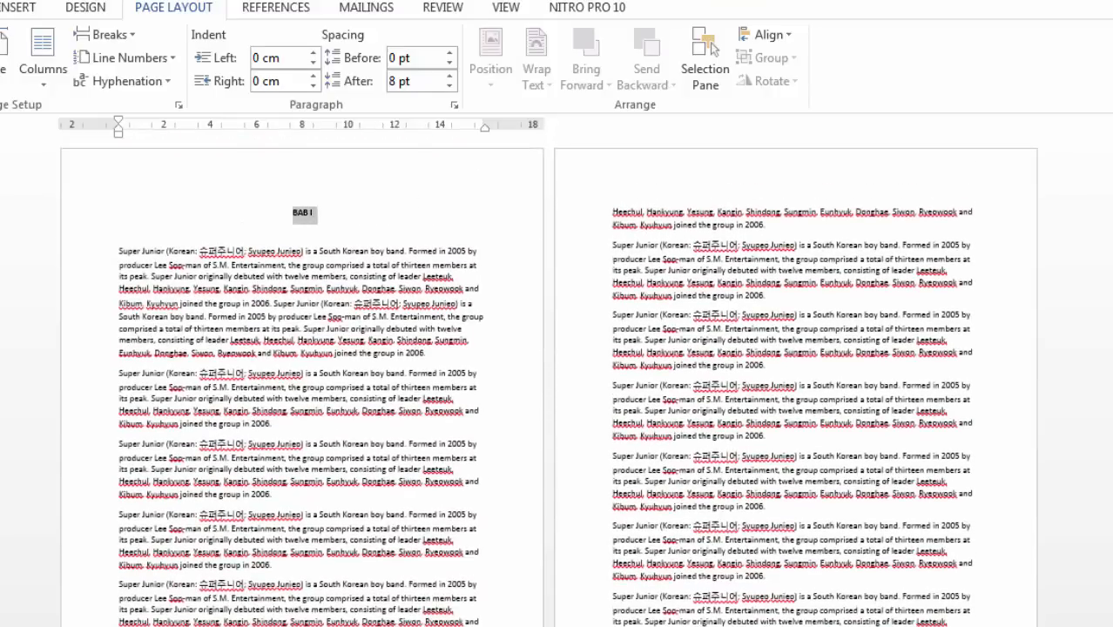
key("ctrl+shift+period")
key("ctrl+shift+period")
key("ctrl+shift+period")
key("ctrl+shift+period")
key("ctrl+shift+period")
key("ctrl+shift+period")
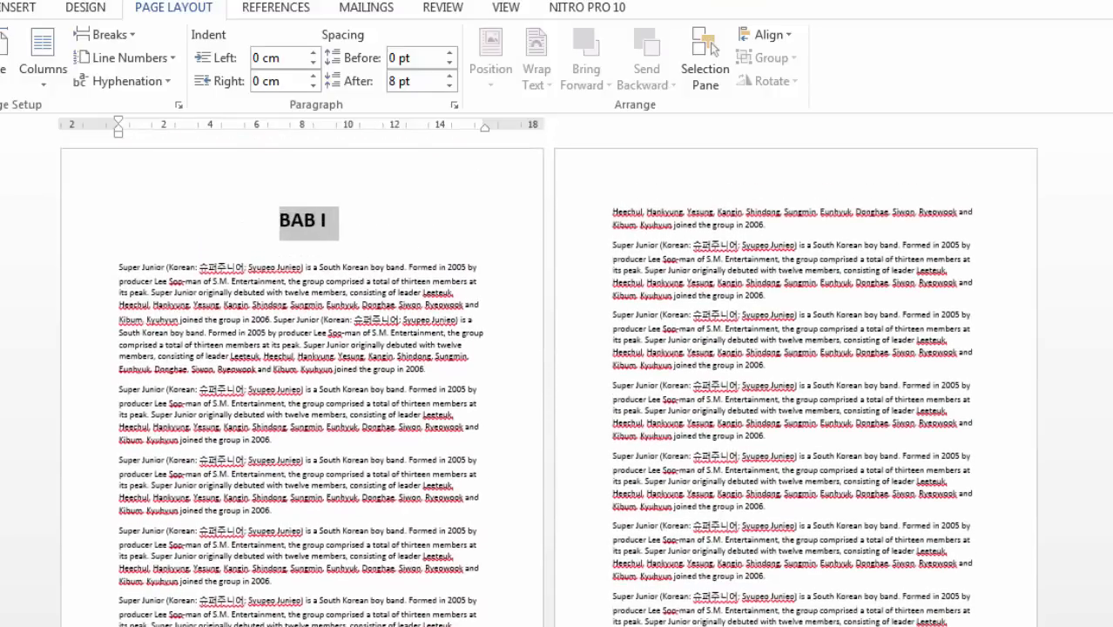
key("Page_Down")
key("Page_Down")
key("Page_Down")
key("Page_Down")
key("Page_Down")
key("Page_Down")
key("Page_Down")
key("Page_Down")
key("Page_Down")
key("Page_Down")
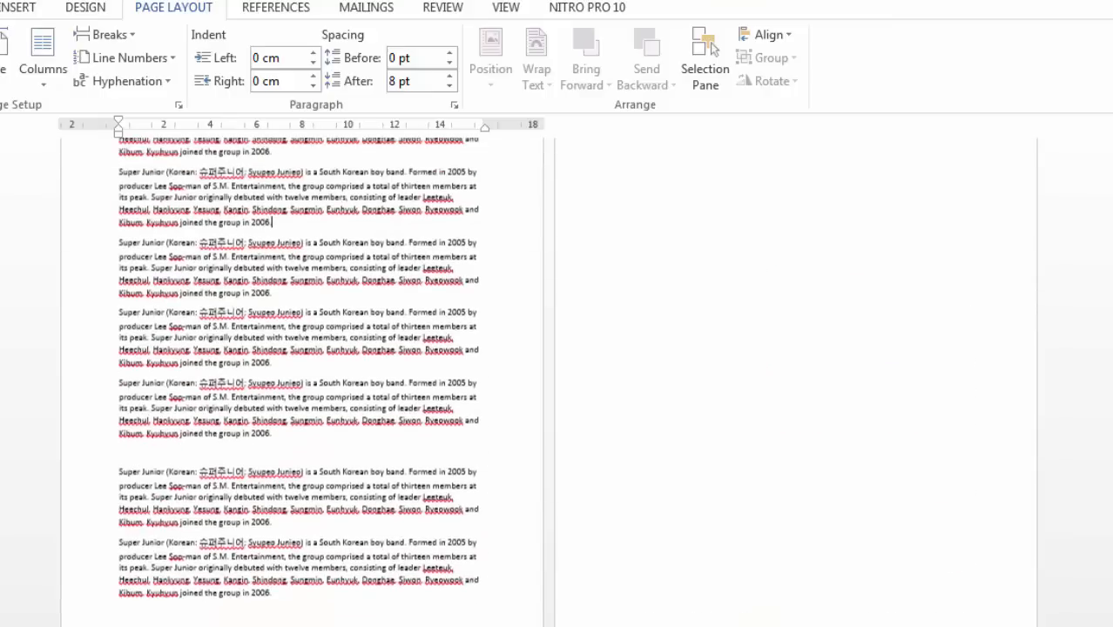
left_click(662, 306)
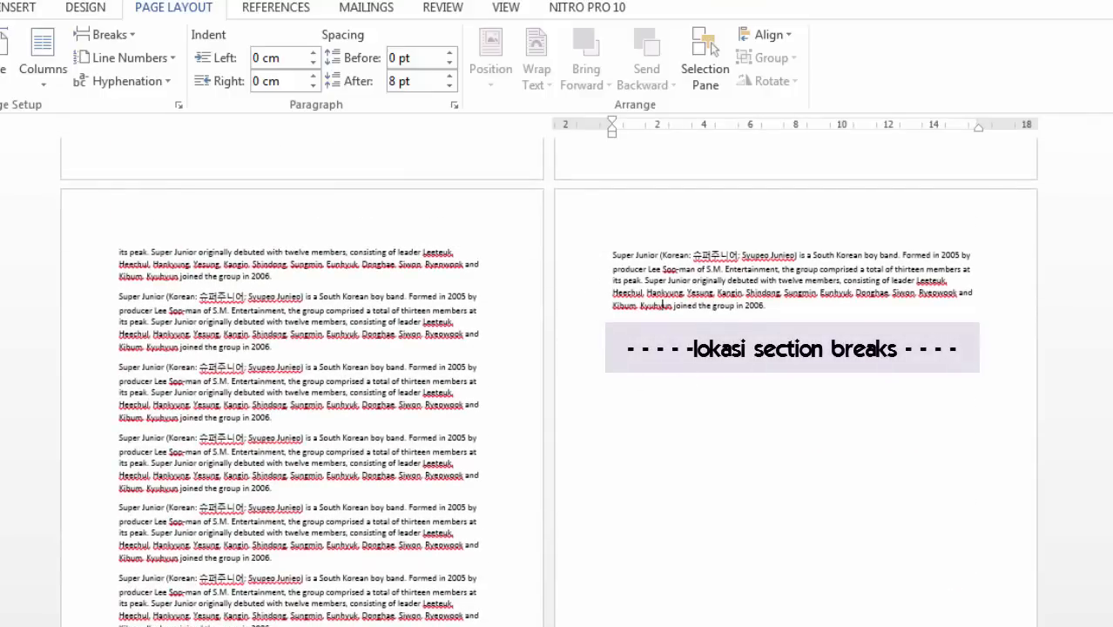
key("End")
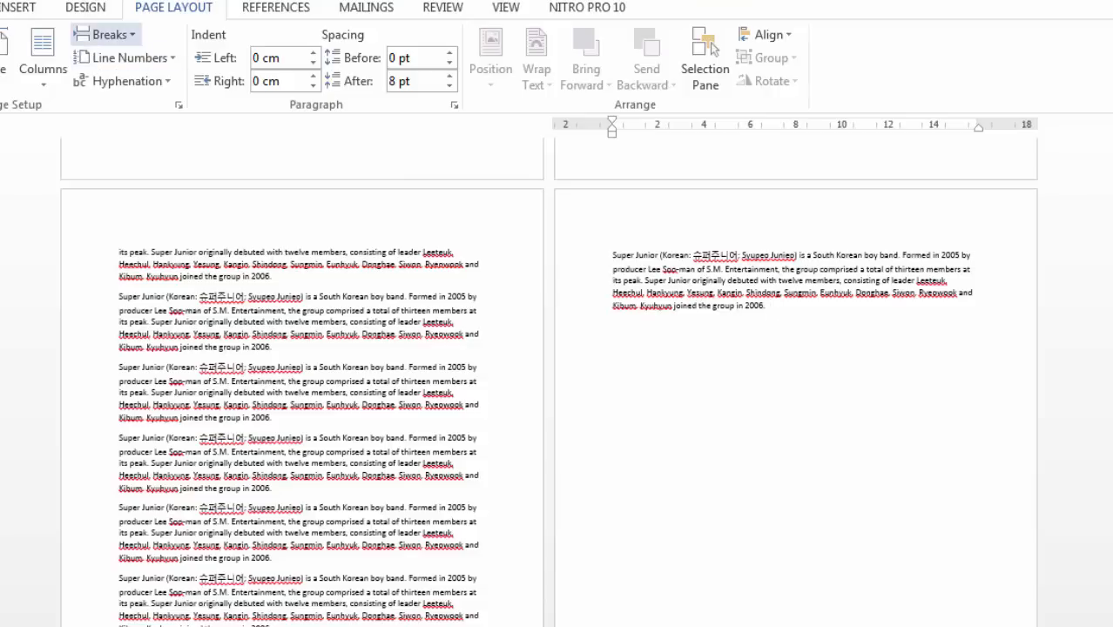
left_click(103, 34)
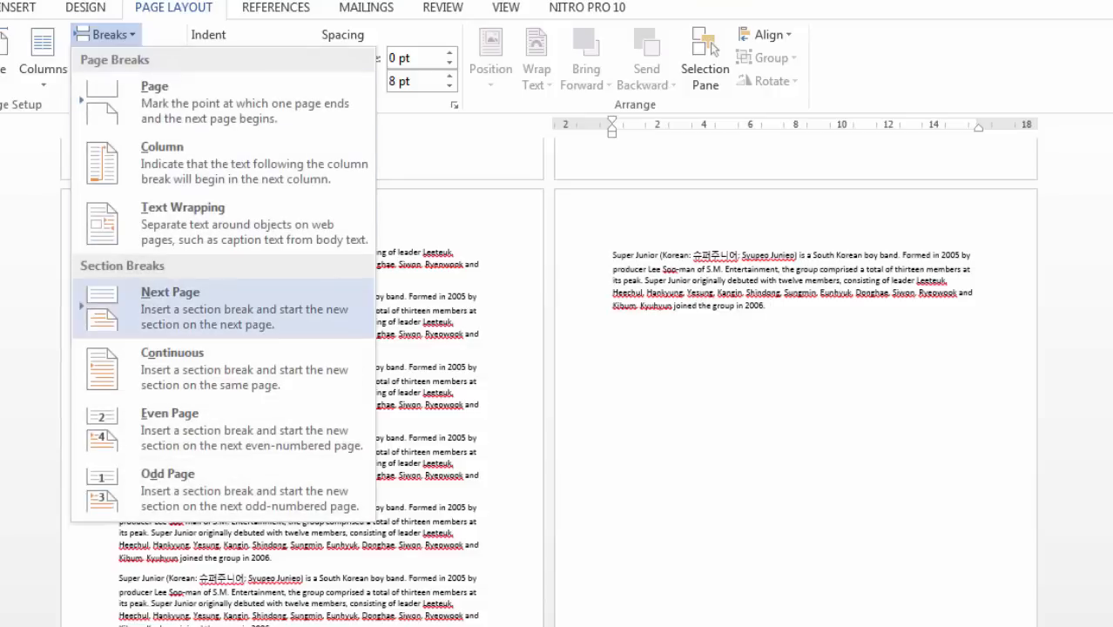
key("Escape")
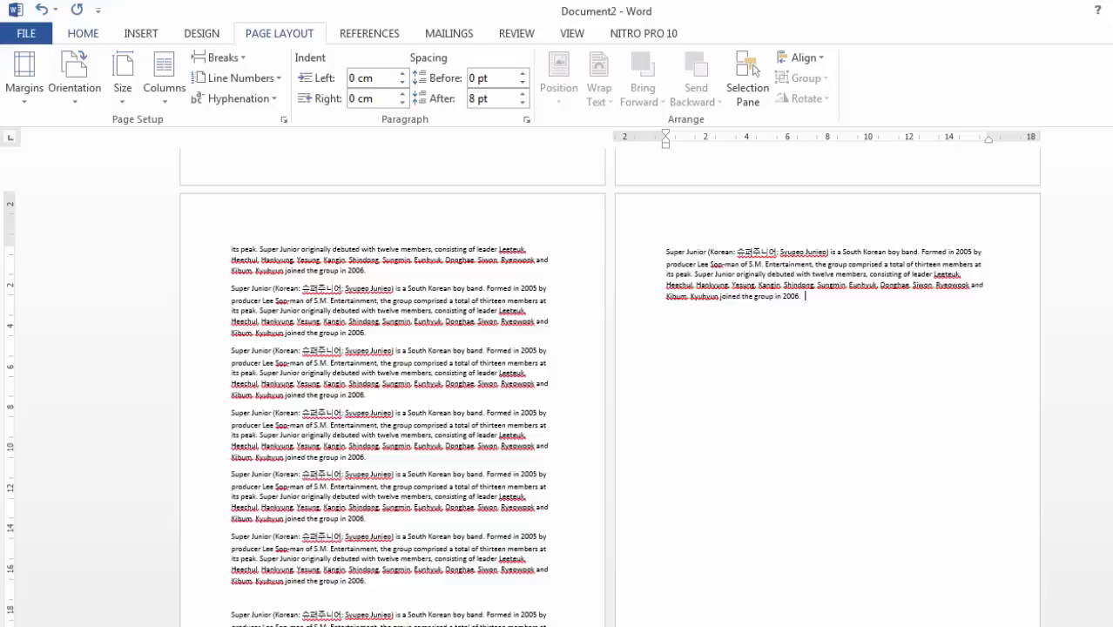
Display formatting marks with Show/Hide ¶ on the Home tab and extend the selection upward.
left_click(83, 34)
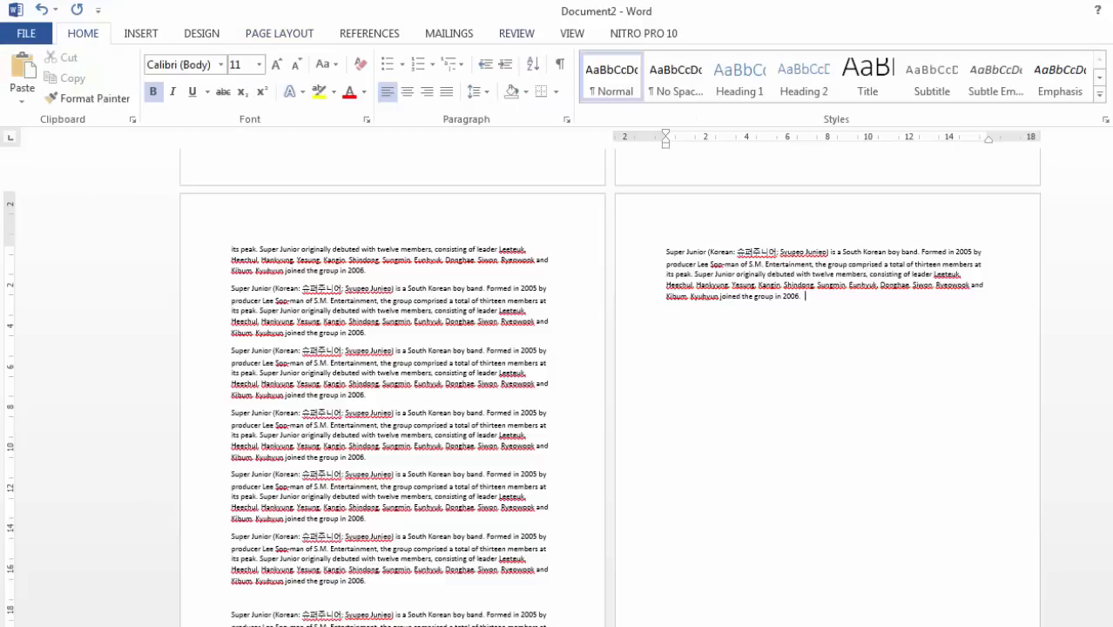
left_click(560, 64)
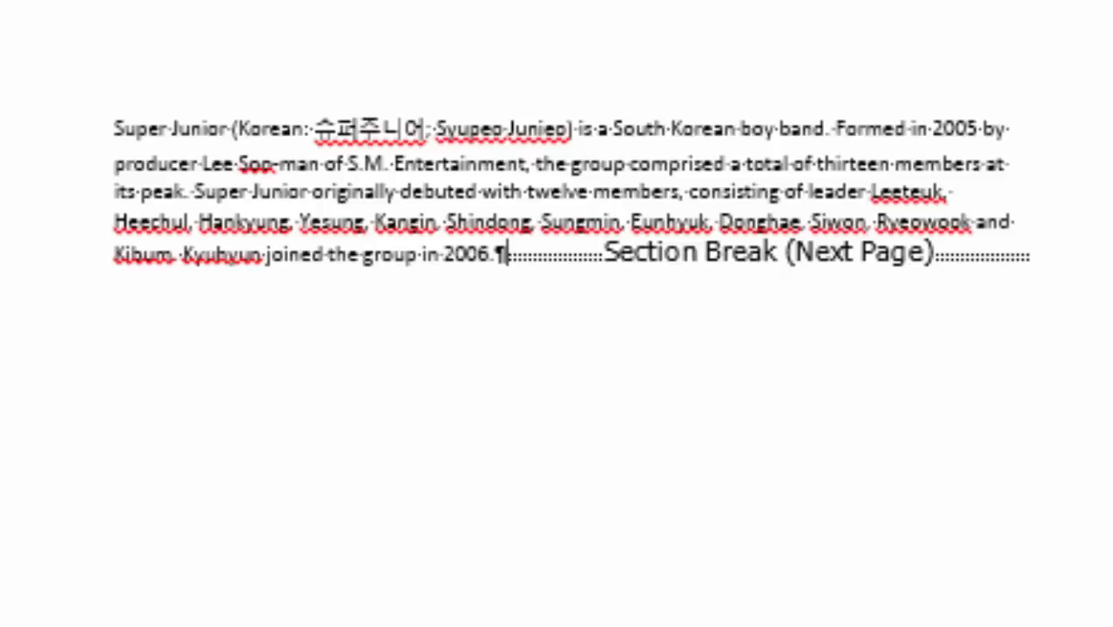
key("shift+Up")
key("shift+Up")
key("shift+Up")
key("shift+Up")
key("shift+Up")
key("shift+Up")
key("shift+Up")
key("shift+Up")
key("shift+Up")
key("shift+Up")
key("shift+Up")
key("shift+Up")
key("shift+Up")
key("shift+Up")
key("shift+Up")
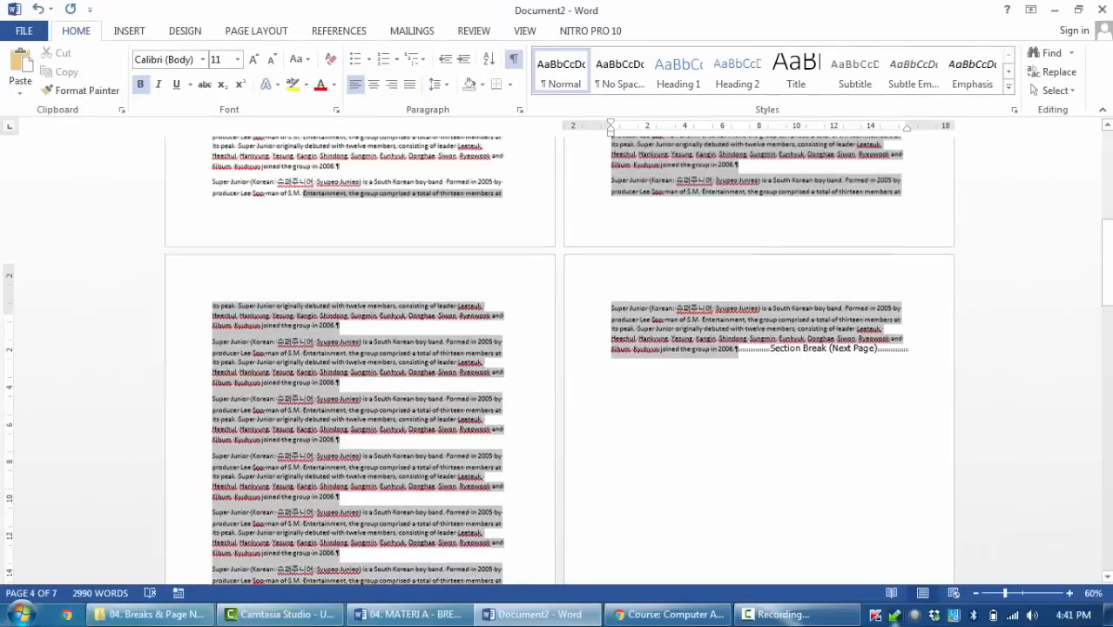
Extend the selection toward BAB I and inspect the section break ending chapter one.
key("shift+Up")
key("shift+Up")
key("shift+Up")
key("shift+Up")
key("shift+Up")
key("shift+Up")
key("shift+Up")
key("shift+Up")
key("shift+Up")
key("shift+Up")
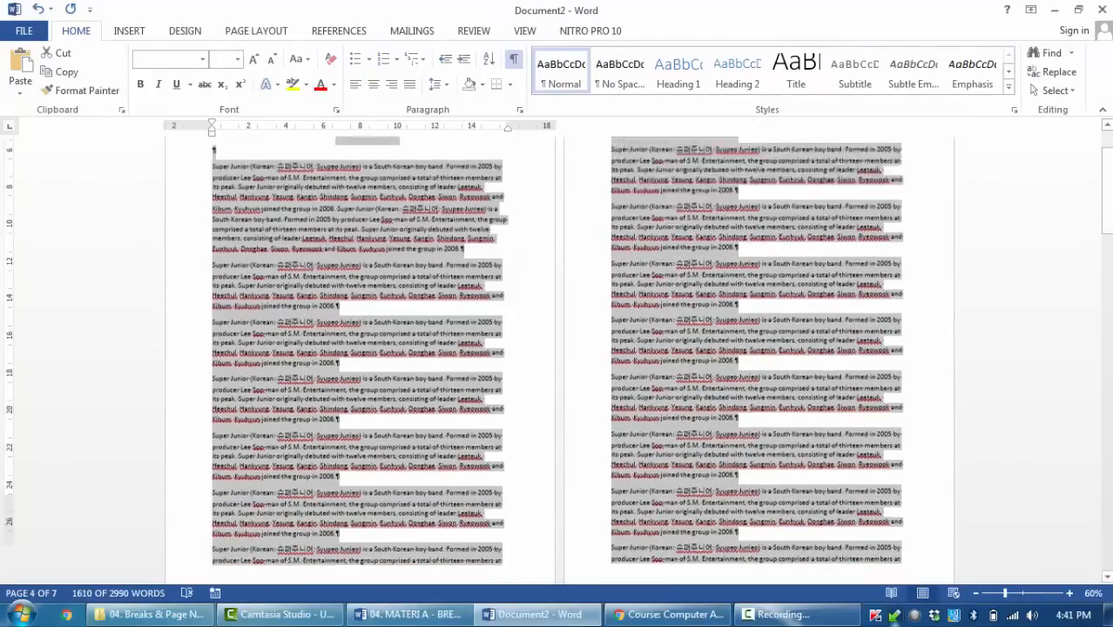
scroll(739, 335, "down", 8)
left_click(740, 335)
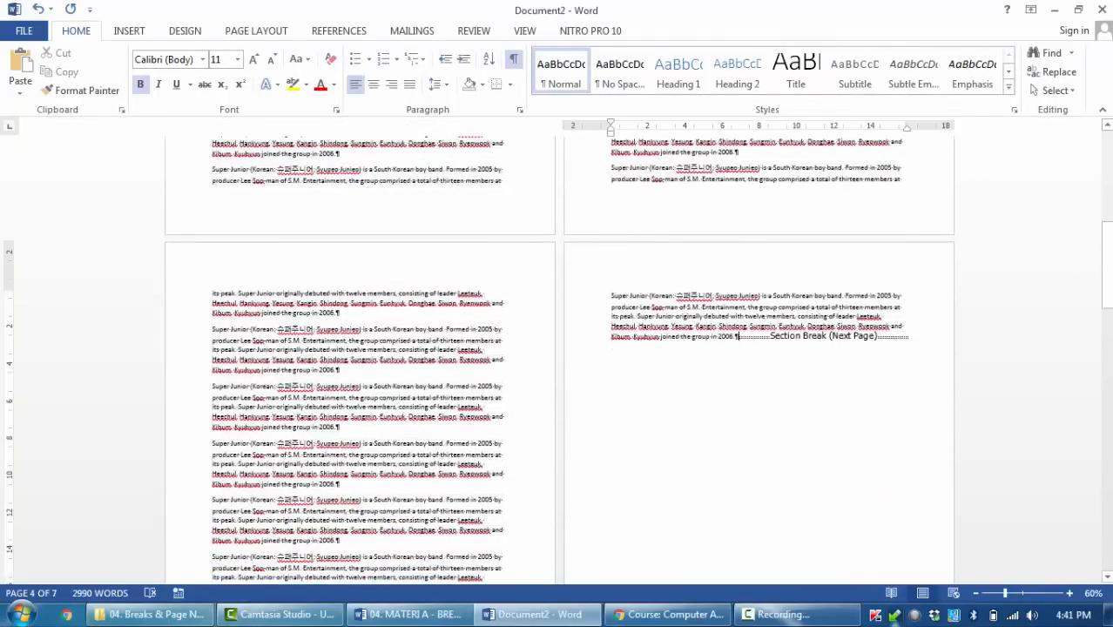
scroll(739, 335, "down", 3)
scroll(558, 359, "down", 4)
left_click_drag(326, 381, 790, 513)
scroll(729, 418, "down", 1)
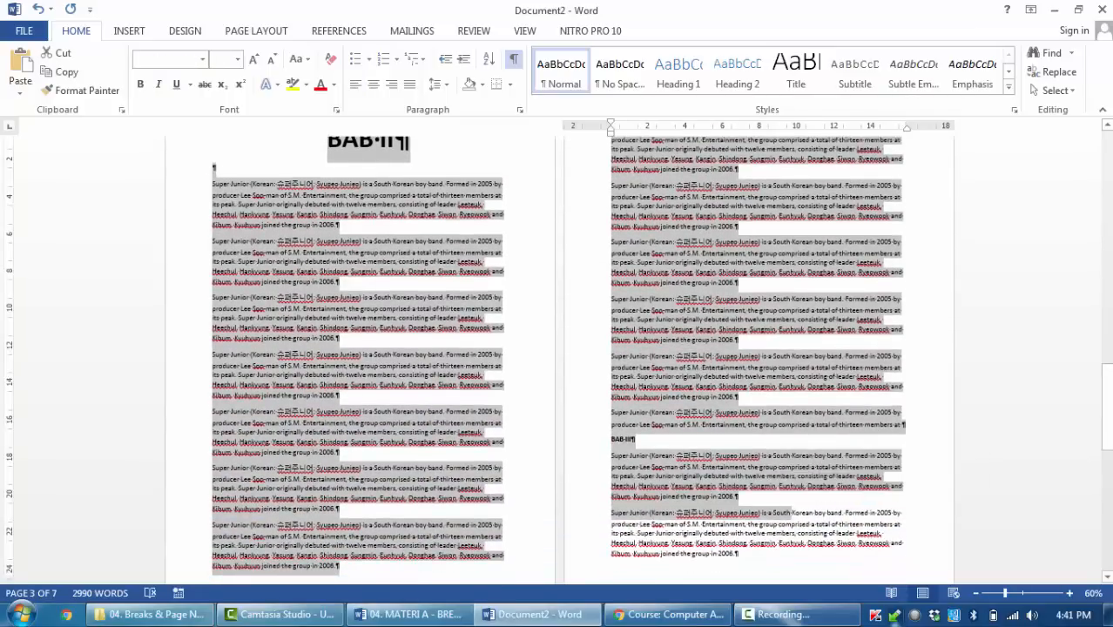
left_click(791, 512)
scroll(791, 513, "up", 9)
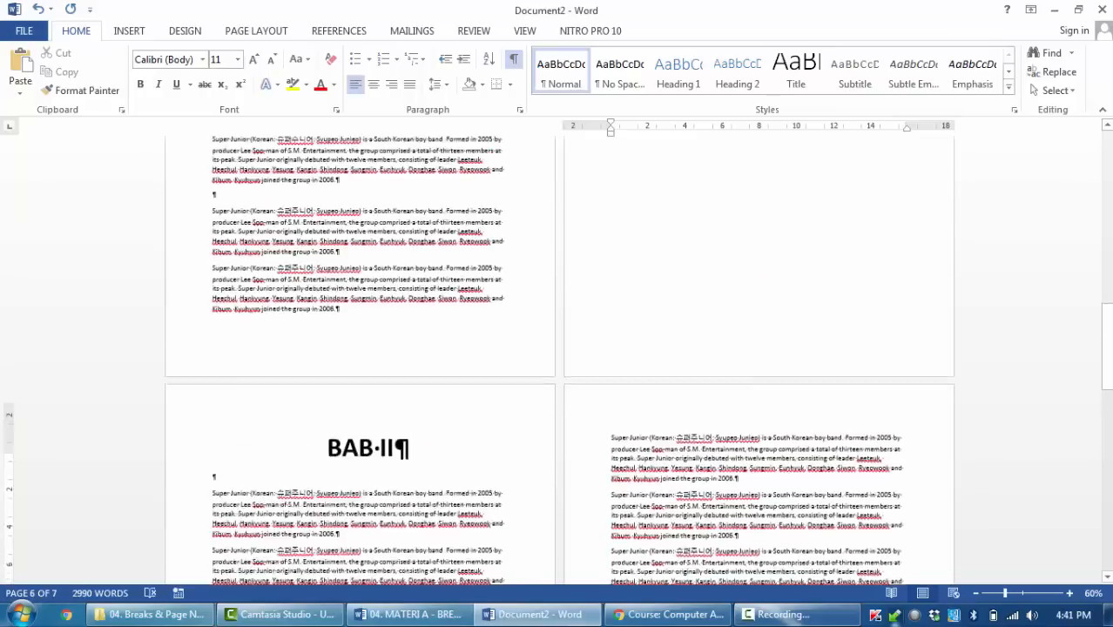
scroll(557, 360, "up", 3)
Add an empty paragraph before the Section Break (Next Page), keeping BAB II at a page top.
left_click(736, 381)
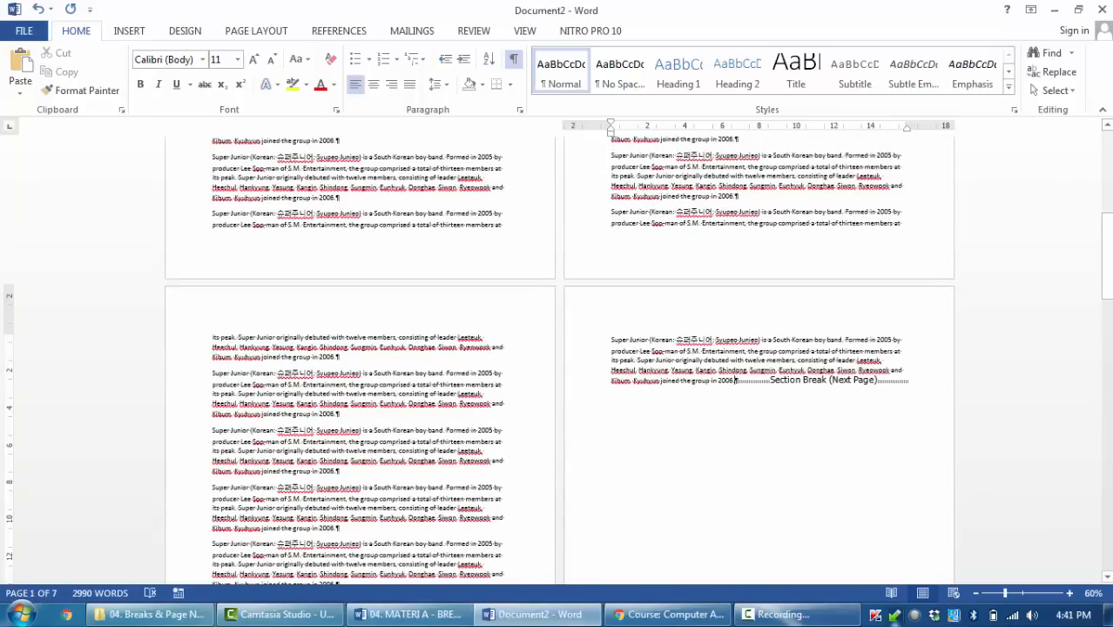
key("Return")
key("Return")
key("Return")
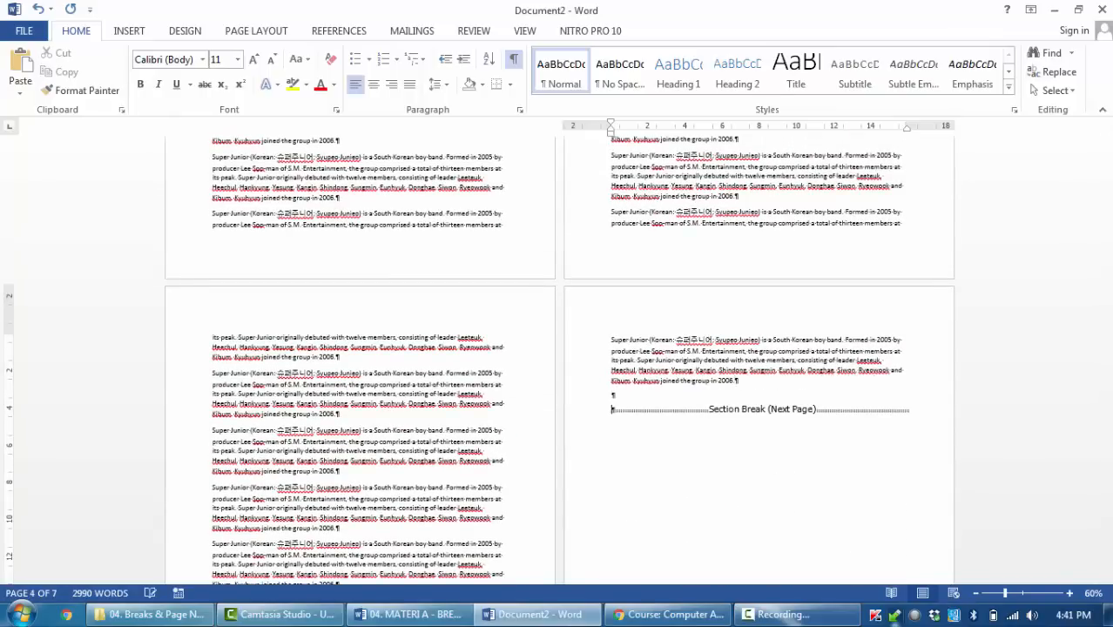
scroll(558, 366, "down", 3)
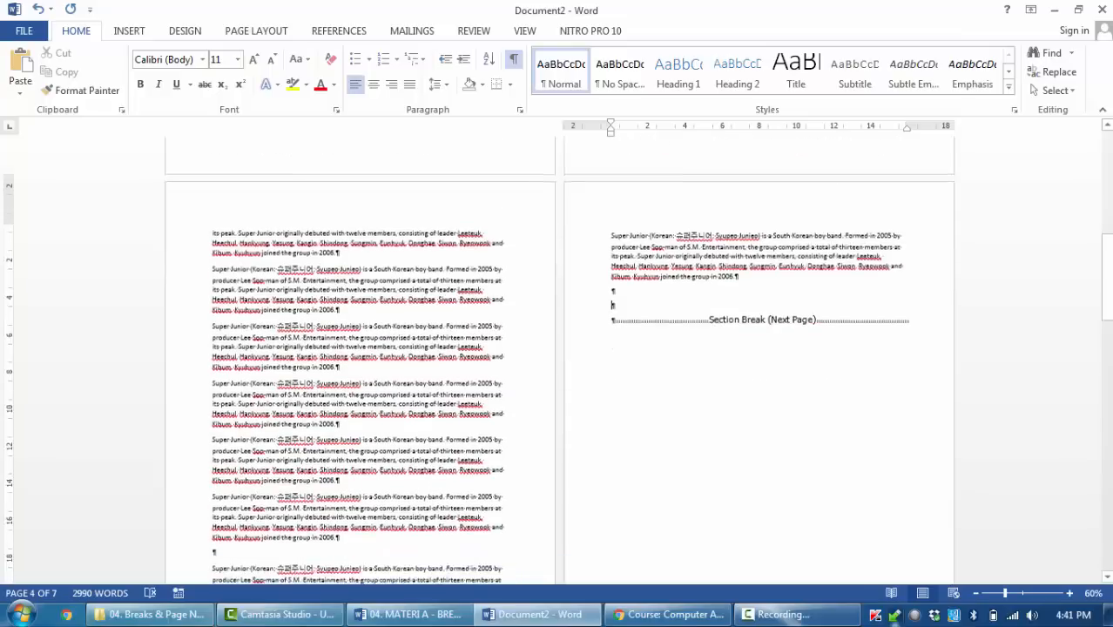
left_click(597, 315)
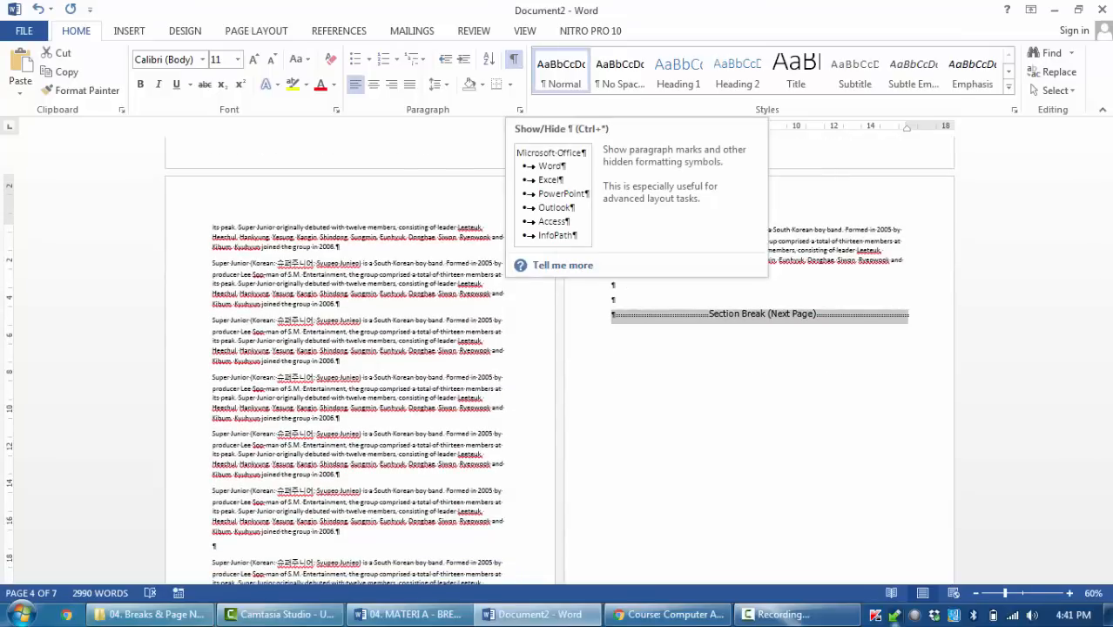
left_click(614, 299)
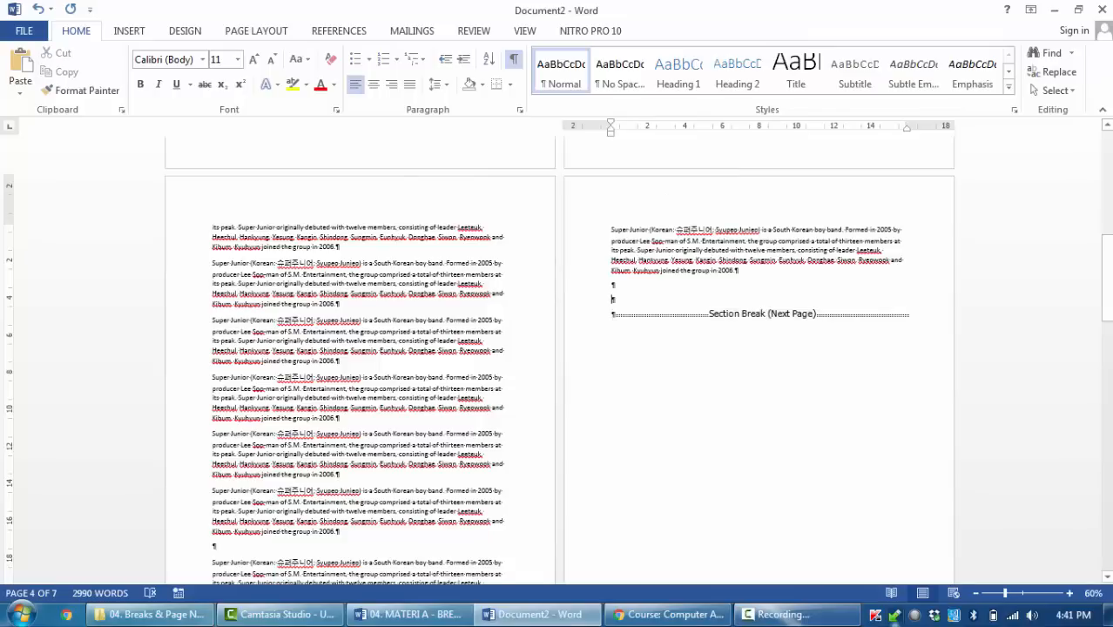
scroll(557, 348, "down", 10)
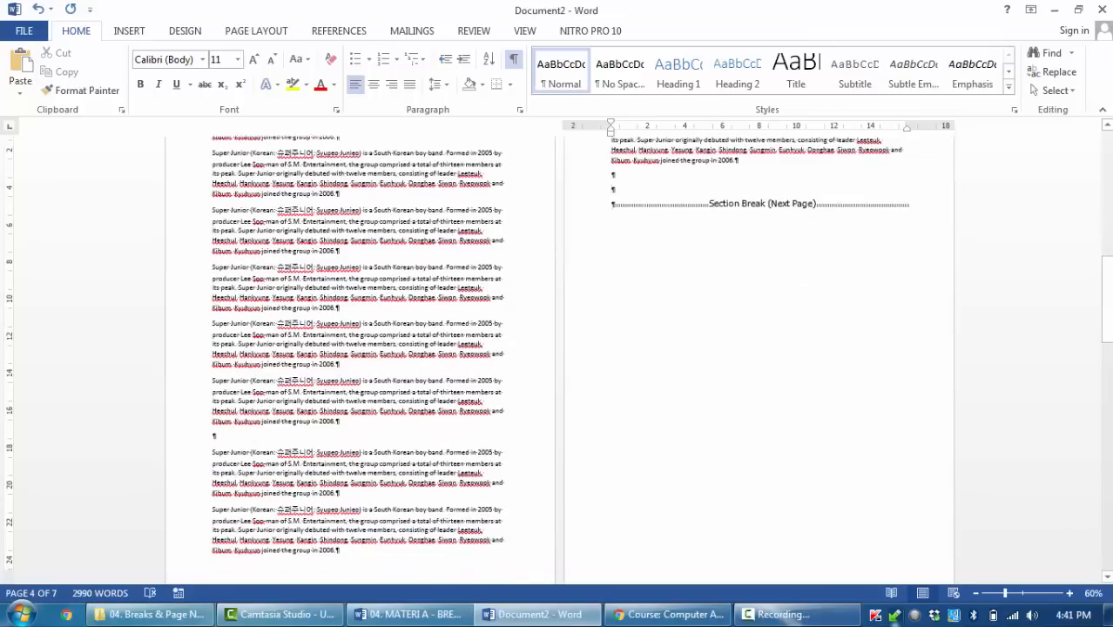
scroll(557, 360, "up", 5)
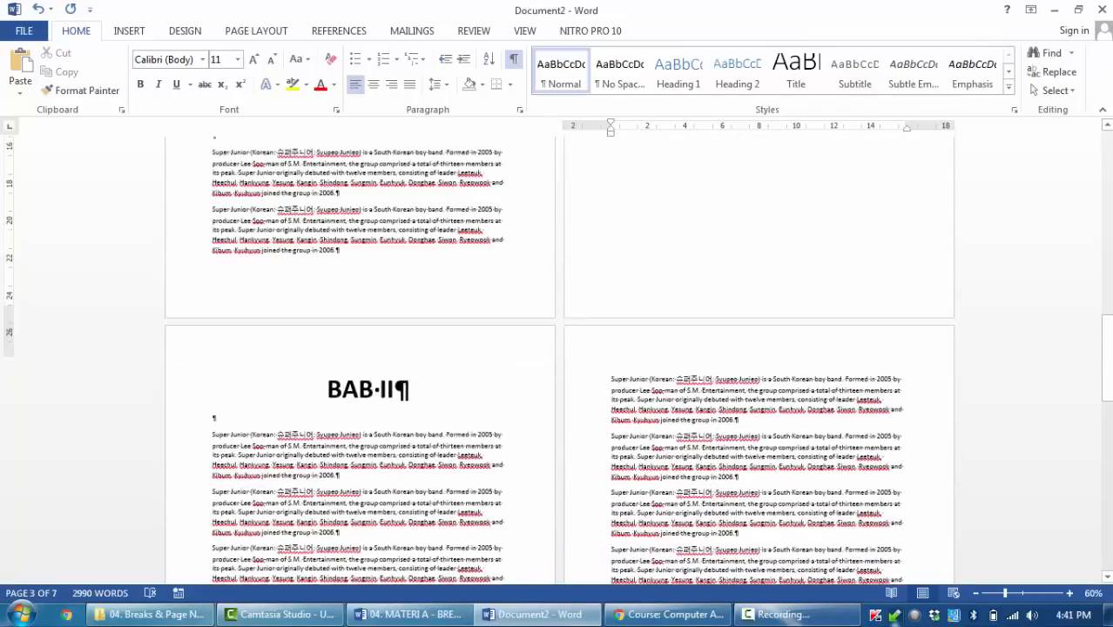
scroll(557, 360, "down", 15)
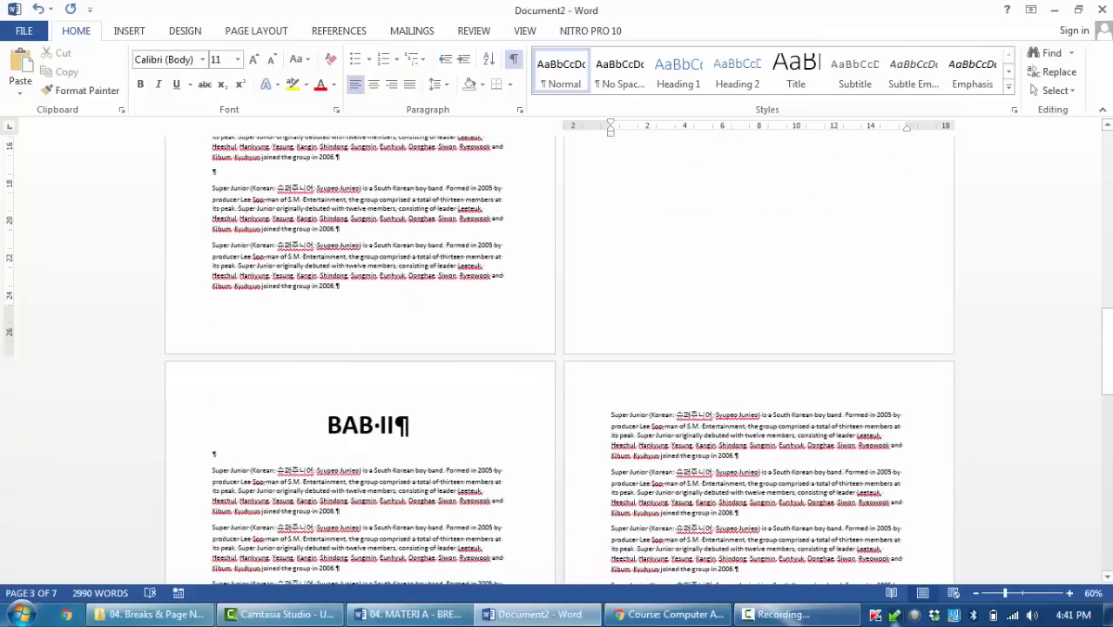
Make the BAB III heading enlarged, bold and centred to match BAB II.
triple_click(627, 308)
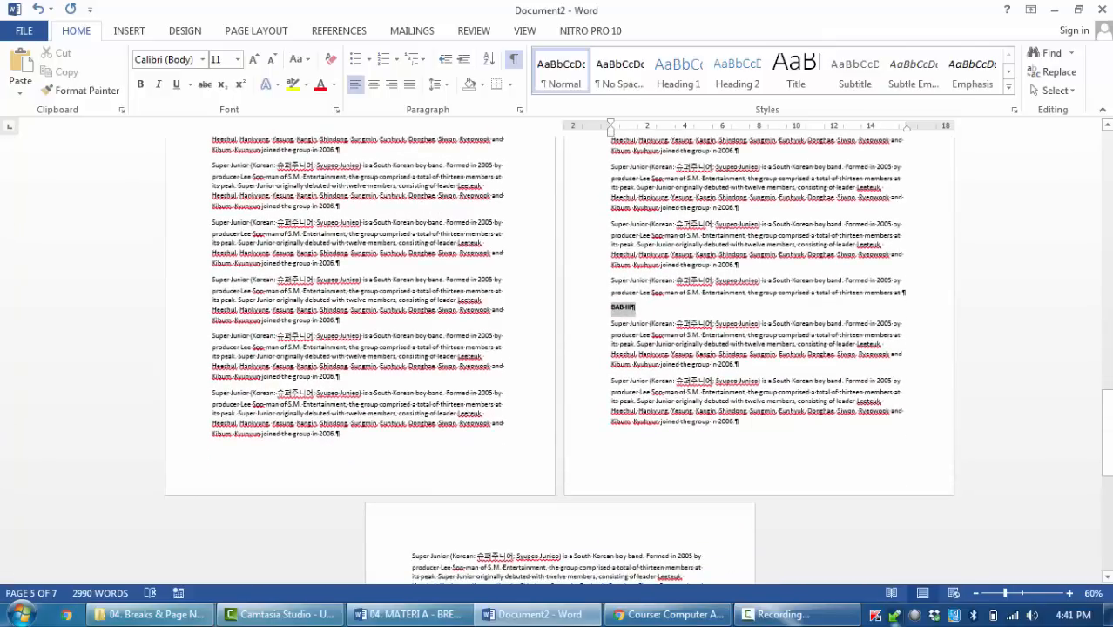
key("ctrl+shift+period")
key("ctrl+shift+period")
key("ctrl+shift+period")
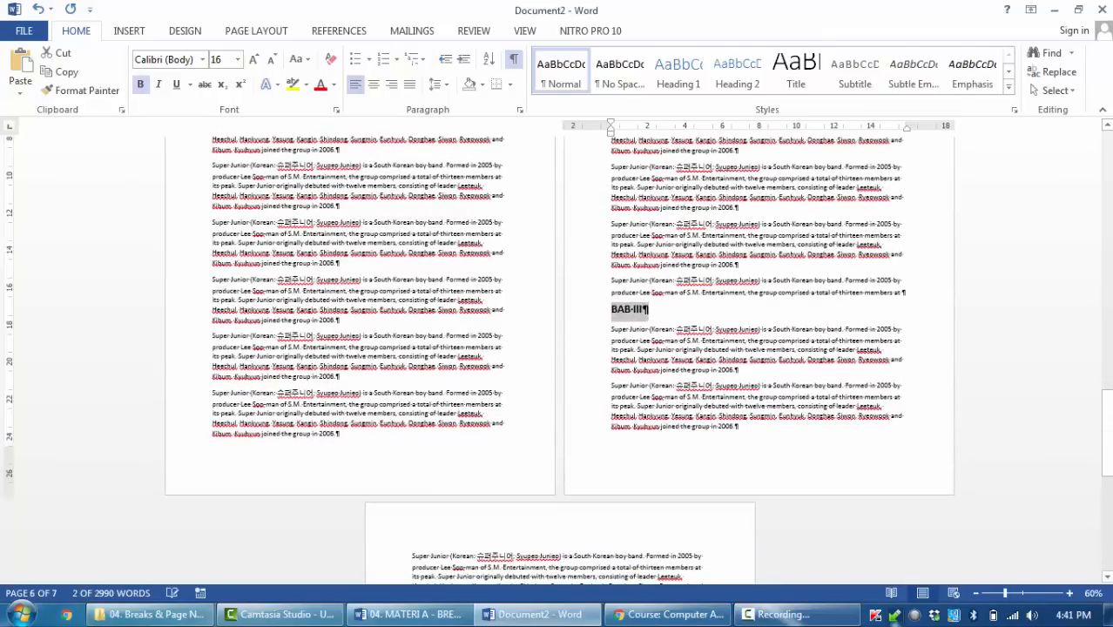
key("ctrl+shift+period")
key("ctrl+shift+period")
key("ctrl+shift+period")
key("ctrl+shift+period")
key("ctrl+e")
key("ctrl+shift+period")
key("ctrl+shift+period")
key("Up")
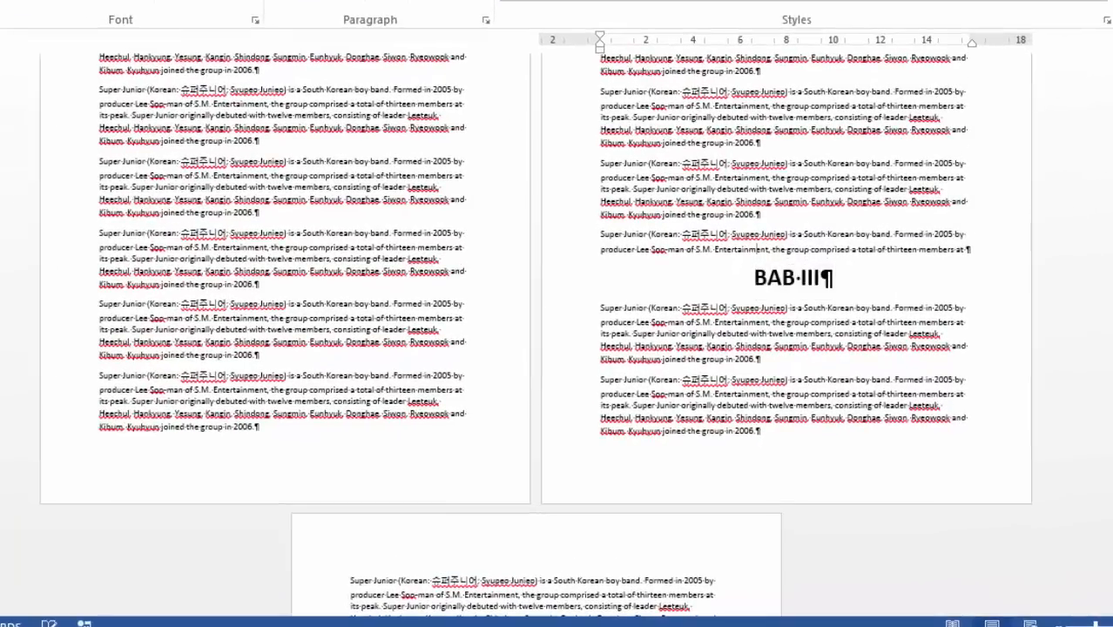
key("ctrl+Right")
key("ctrl+Right")
key("ctrl+Right")
key("ctrl+Right")
key("ctrl+Right")
key("ctrl+Right")
key("ctrl+Right")
key("ctrl+Right")
key("ctrl+Right")
key("ctrl+Right")
scroll(535, 335, "up", 6)
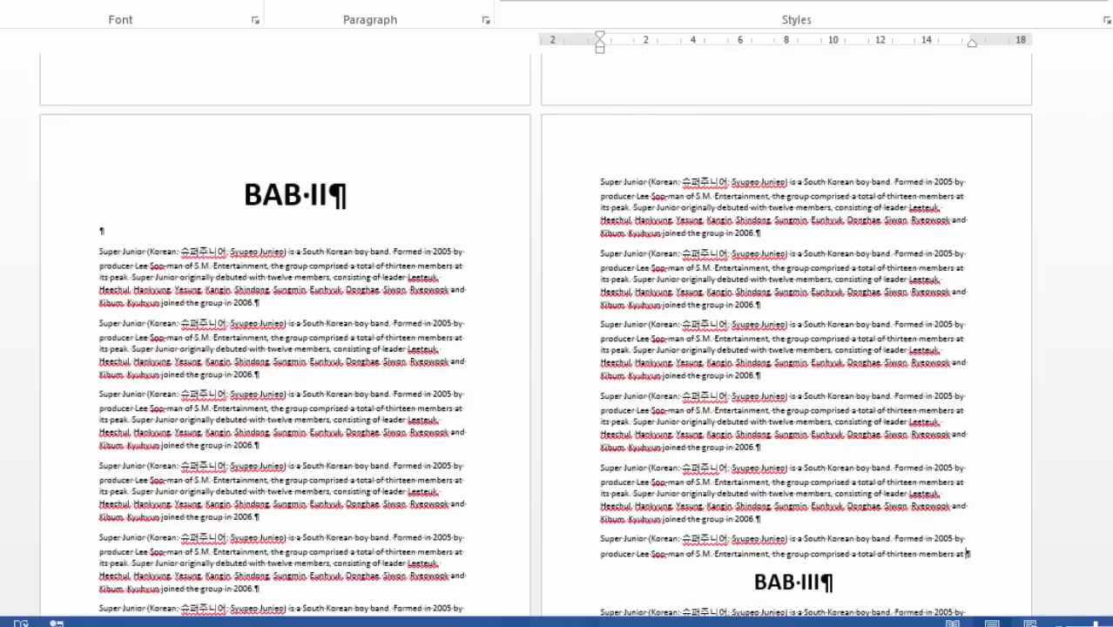
left_click_drag(245, 196, 321, 197)
scroll(535, 334, "down", 2)
left_click_drag(756, 472, 829, 473)
left_click(857, 502)
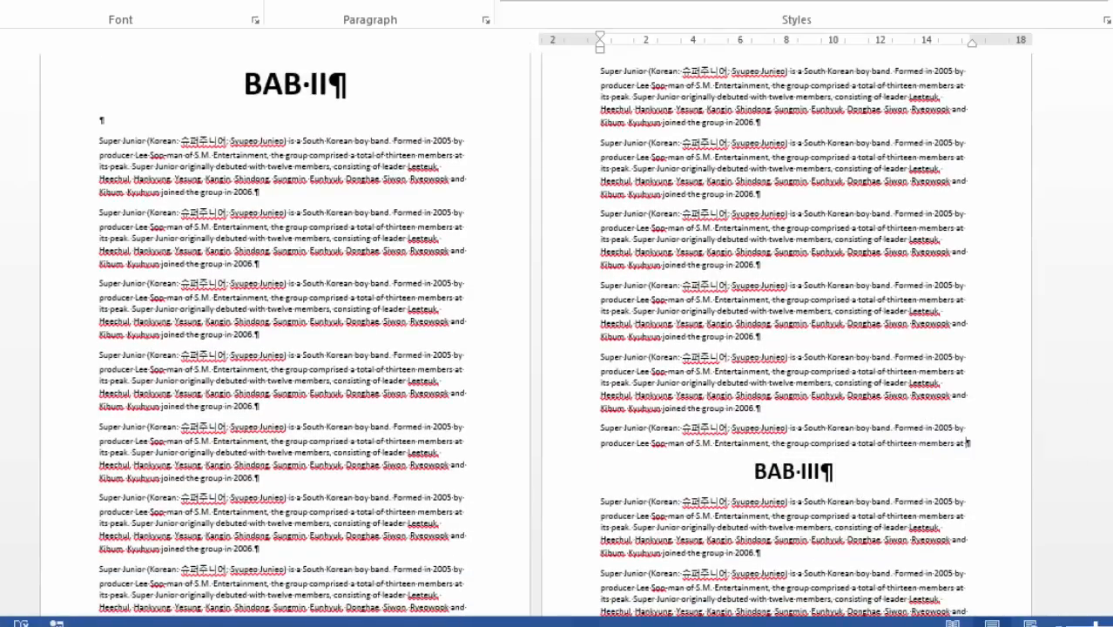
Add empty paragraphs before BAB III until it moves to the top of a new page.
scroll(535, 335, "down", 3)
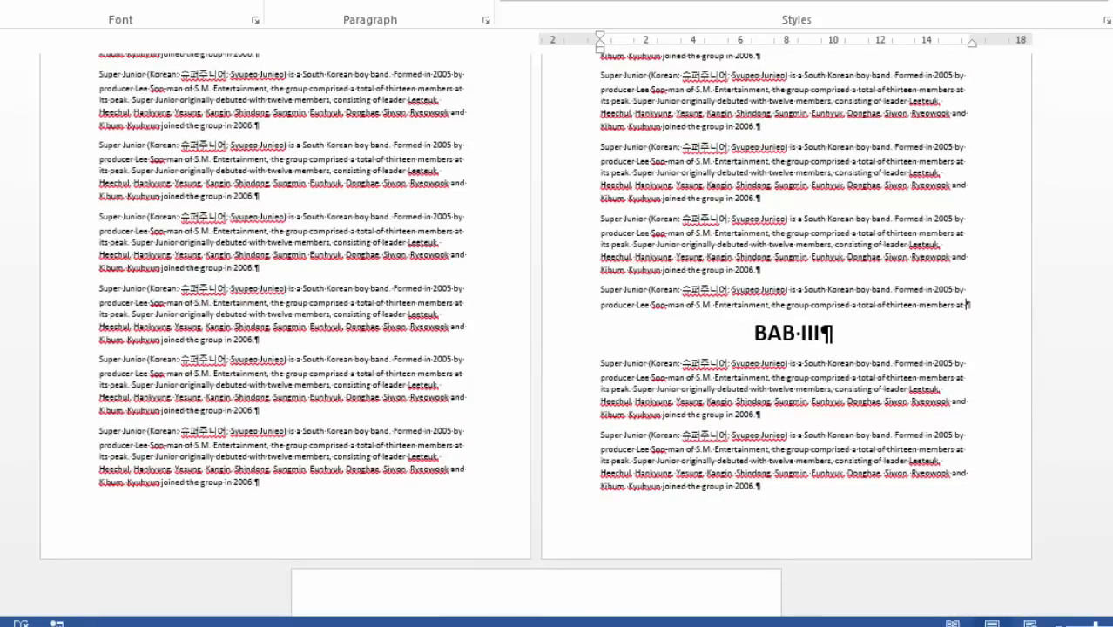
key("Return")
key("Return")
key("Return")
key("Return")
key("Return")
key("Return")
key("Return")
key("Return")
key("Return")
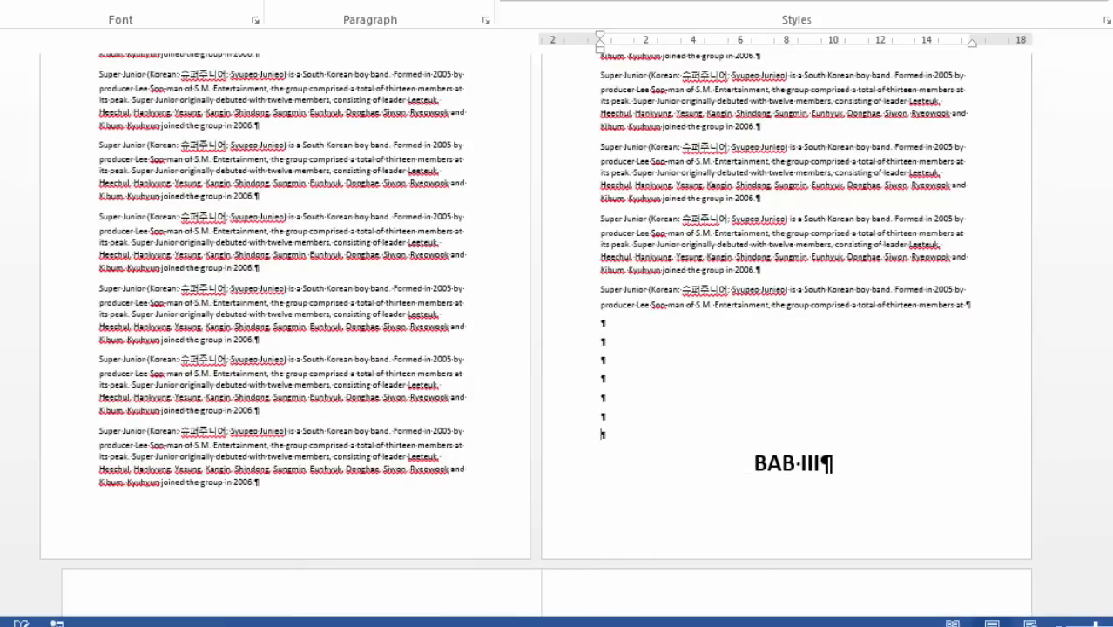
scroll(287, 349, "down", 5)
triple_click(280, 449)
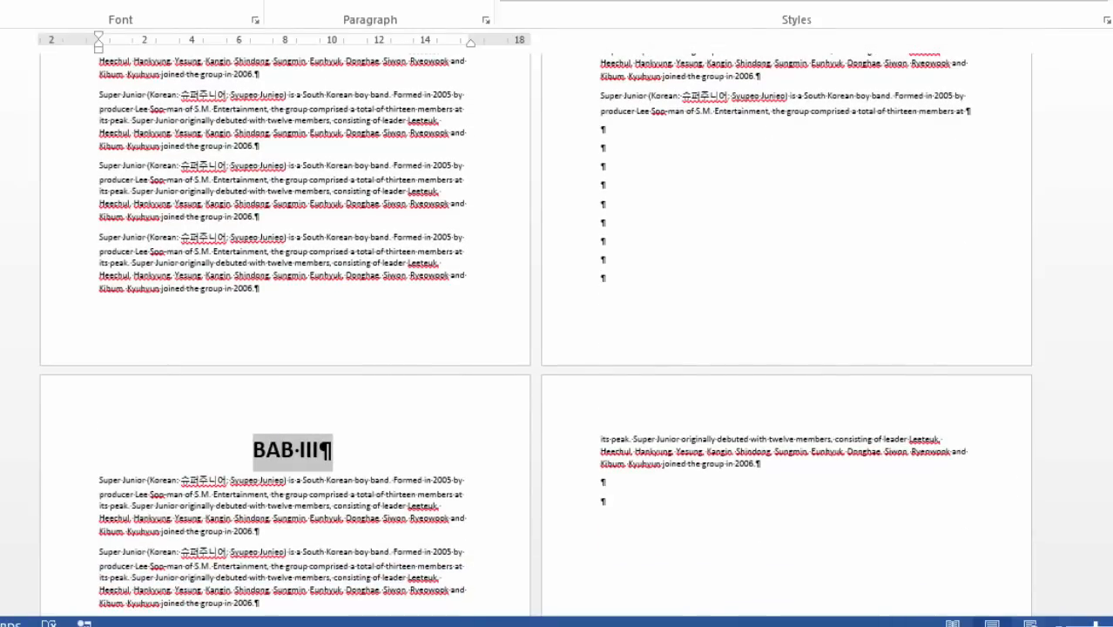
left_click(601, 277)
left_click_drag(602, 279, 601, 129)
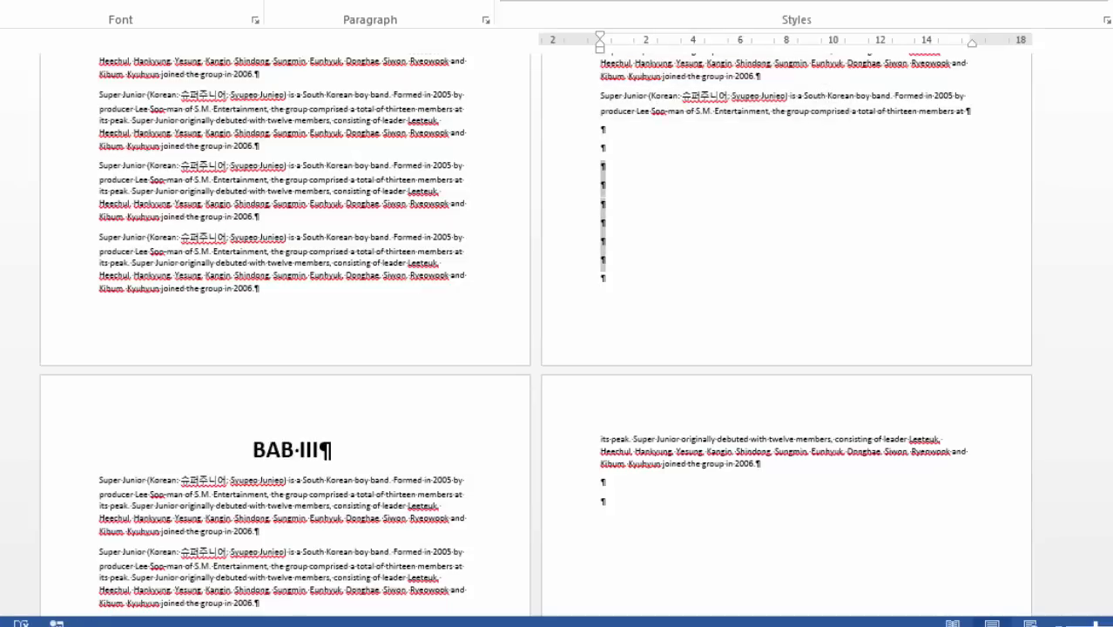
left_click(602, 222)
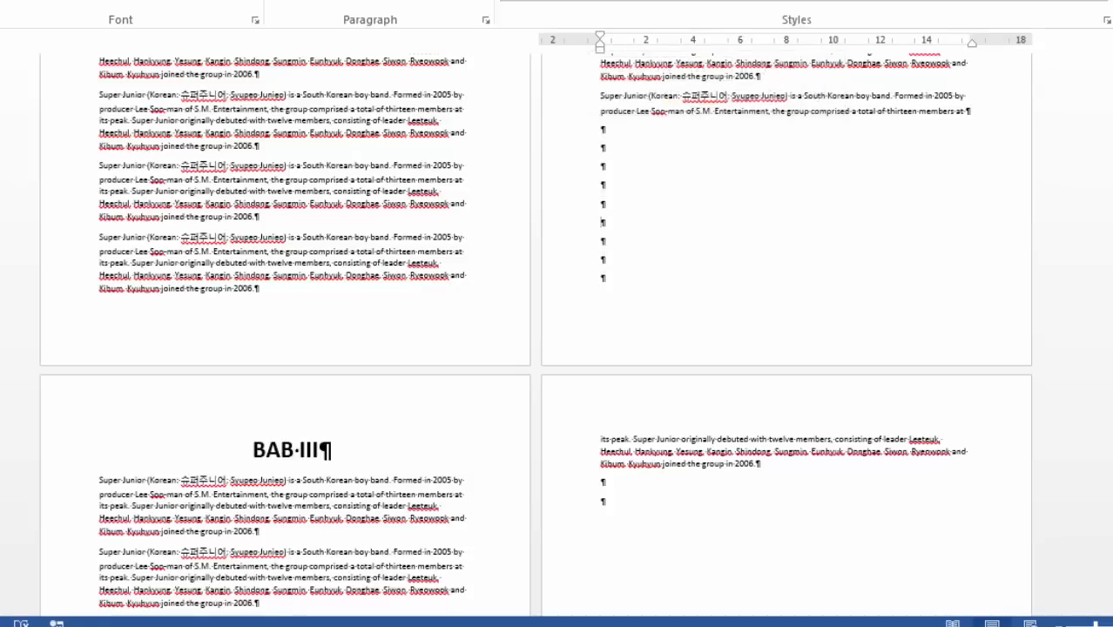
scroll(602, 222, "up", 8, "ctrl")
left_click_drag(17, 473, 17, 107)
left_click(20, 264)
scroll(21, 264, "down", 6, "ctrl")
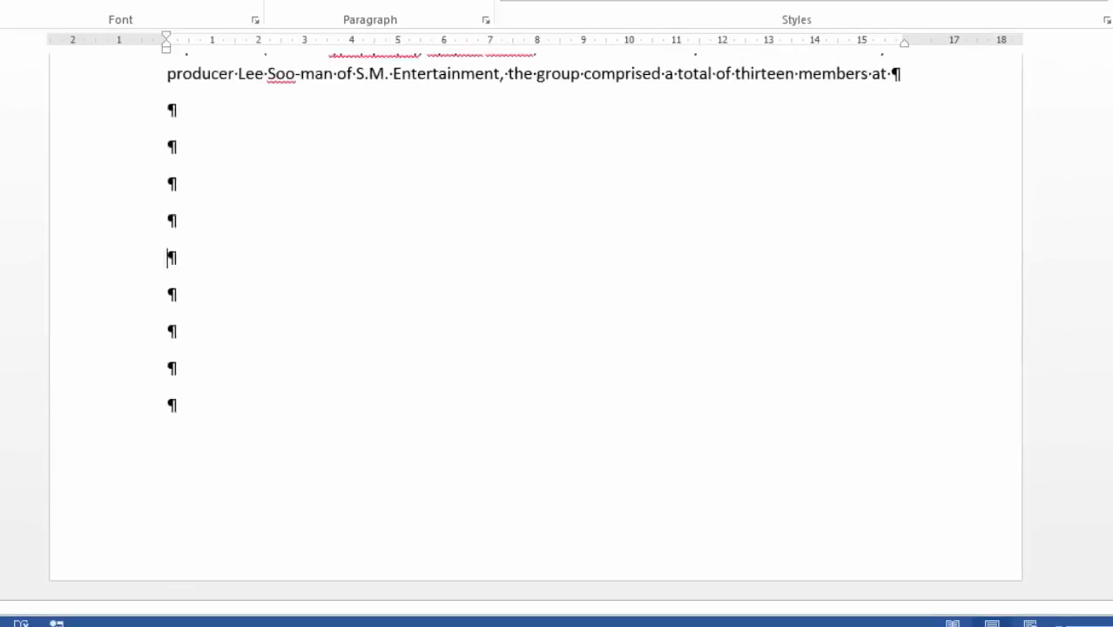
scroll(557, 335, "down", 6, "ctrl")
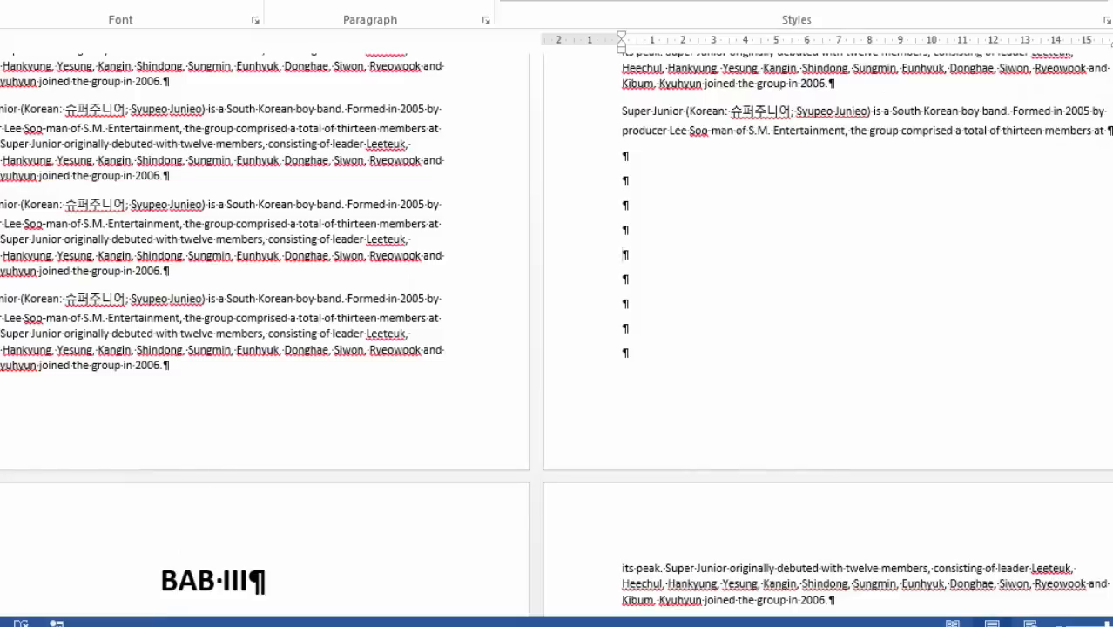
left_click_drag(624, 353, 624, 155)
left_click(624, 279)
scroll(557, 335, "up", 15)
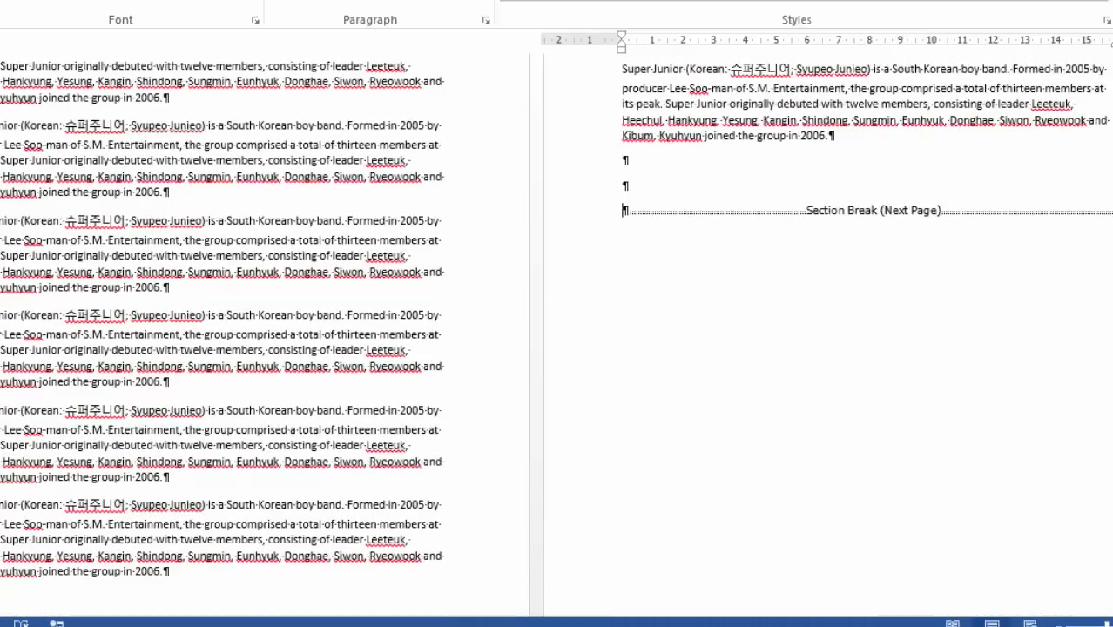
scroll(557, 335, "down", 10)
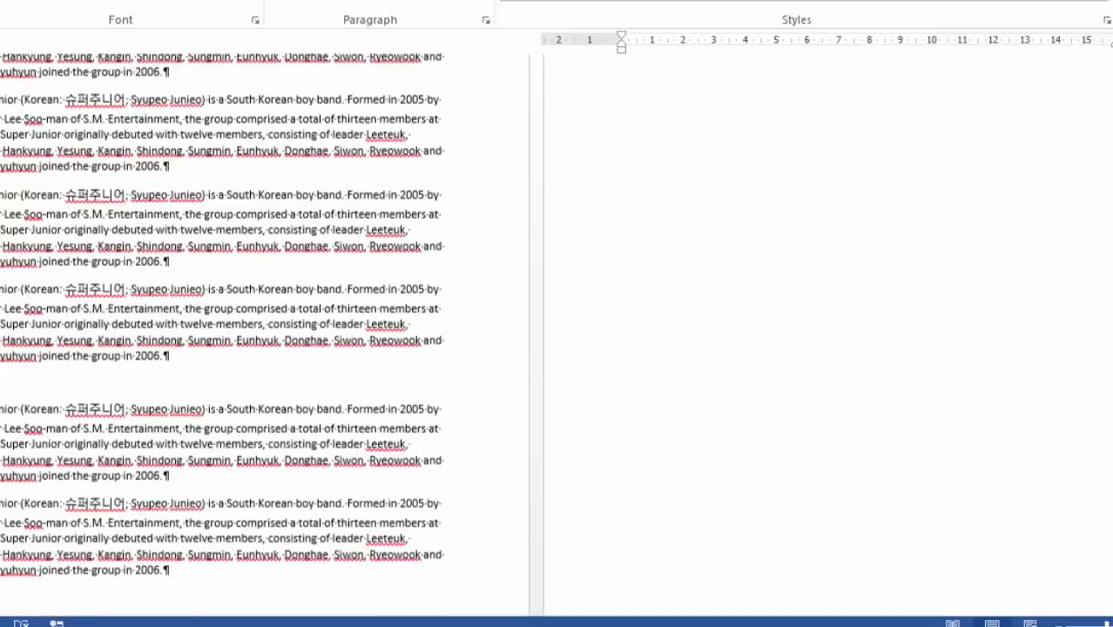
scroll(812, 372, "up", 5)
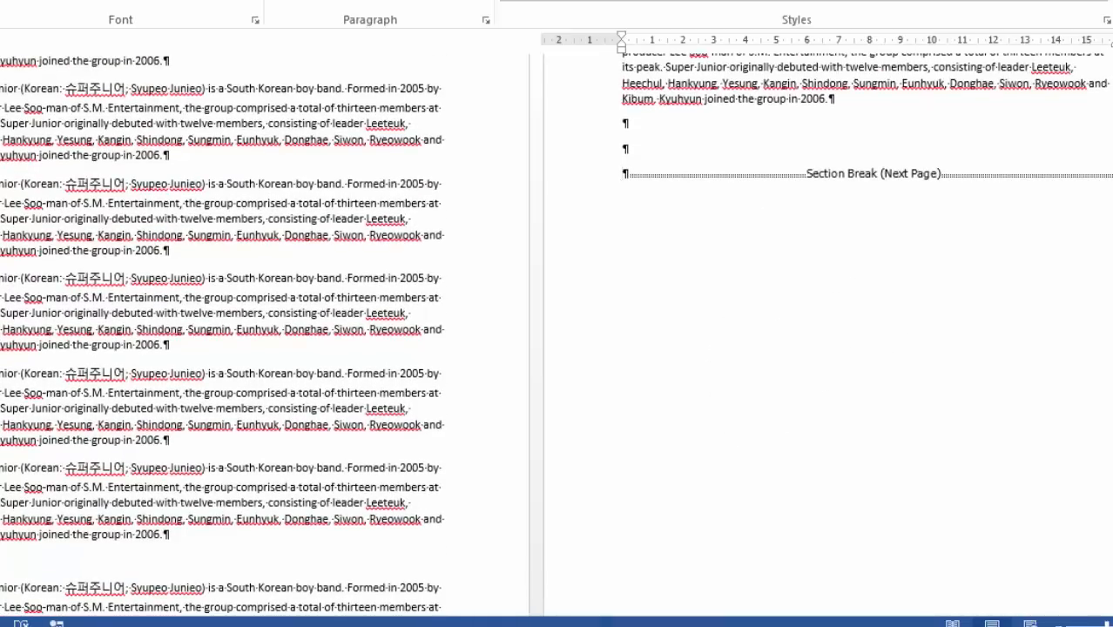
scroll(812, 373, "up", 3)
Copy a Super Junior paragraph and paste it as Keep Text Only into the empty line before the section break.
triple_click(627, 148)
right_click(705, 168)
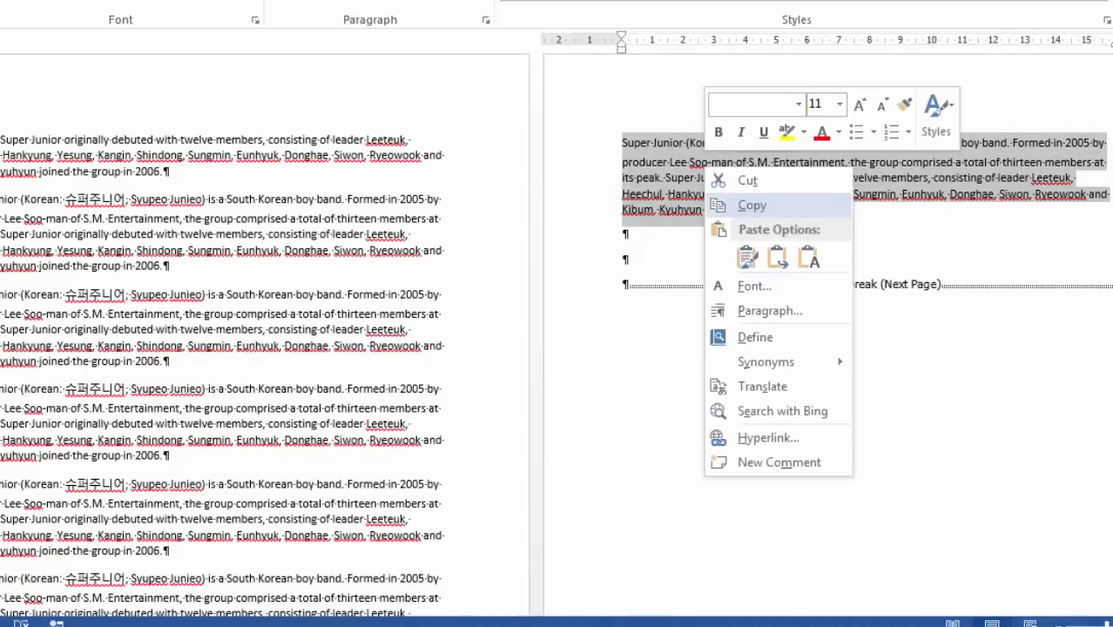
left_click(751, 205)
left_click(659, 261)
right_click(659, 261)
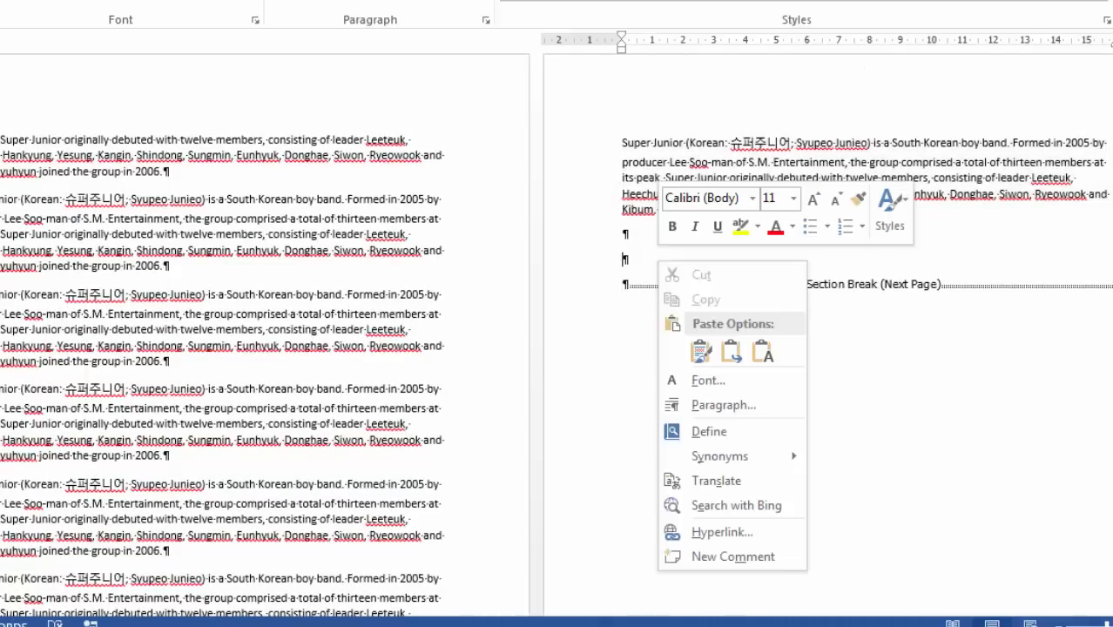
left_click(762, 352)
scroll(828, 349, "down", 2)
scroll(784, 349, "down", 7)
scroll(784, 349, "up", 6)
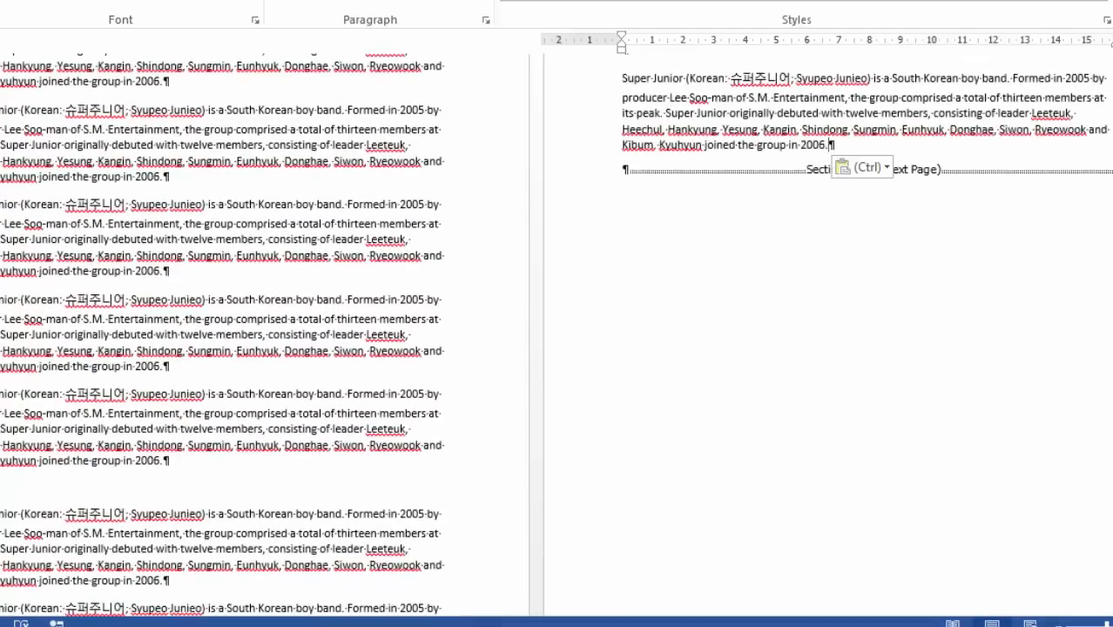
Check the section break line and copy the paragraph above the preceding page's empty line.
left_click(623, 169)
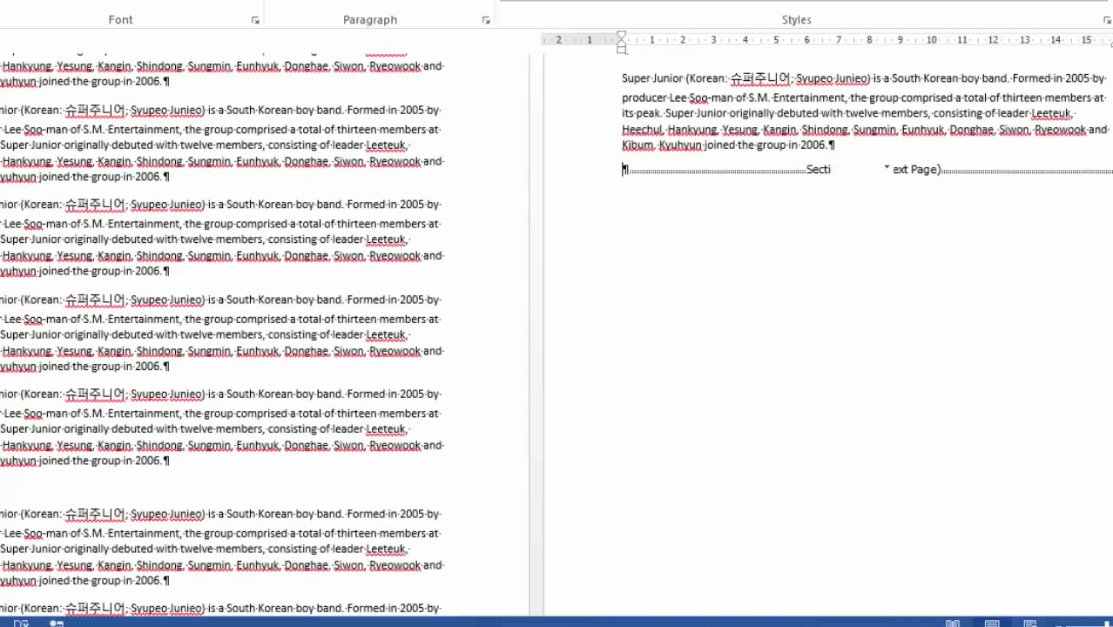
left_click(599, 171)
scroll(610, 348, "down", 6)
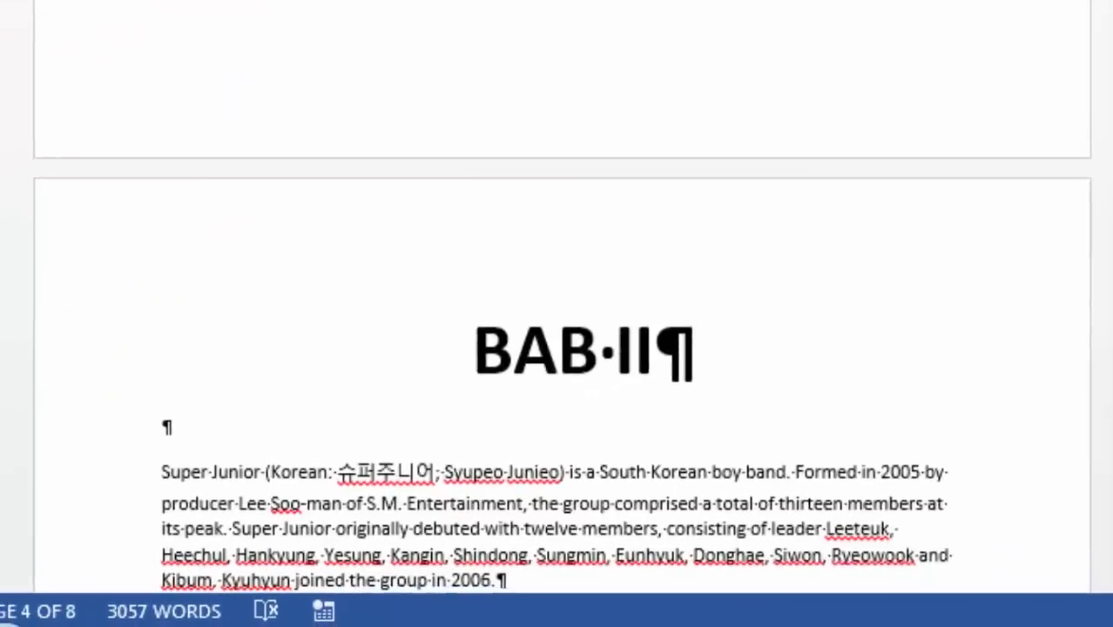
left_click(186, 417)
scroll(186, 417, "down", 10, "ctrl")
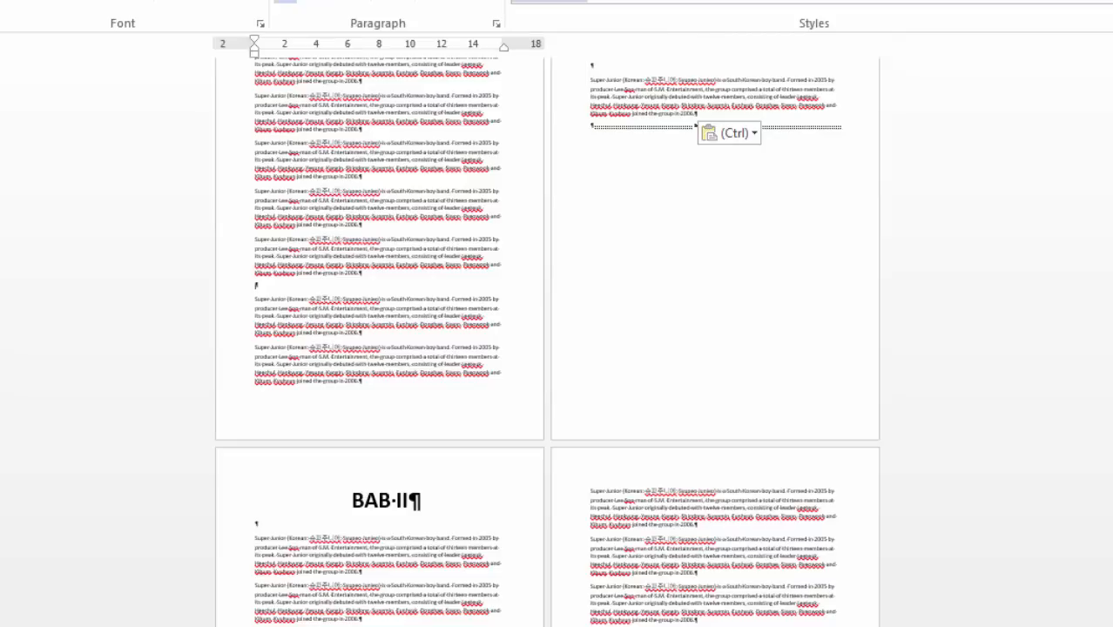
right_click(335, 285)
left_click(301, 286)
triple_click(301, 257)
key("ctrl+c")
left_click(278, 285)
right_click(279, 285)
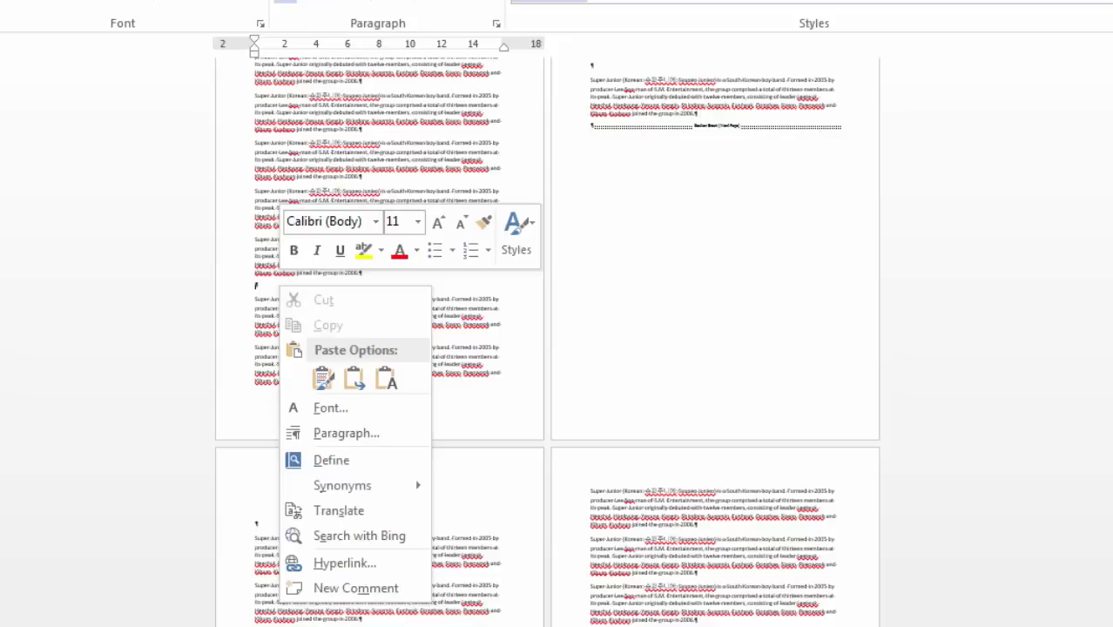
left_click(268, 285)
Paste the Super Junior paragraph as plain text into the preceding page's empty line.
triple_click(300, 257)
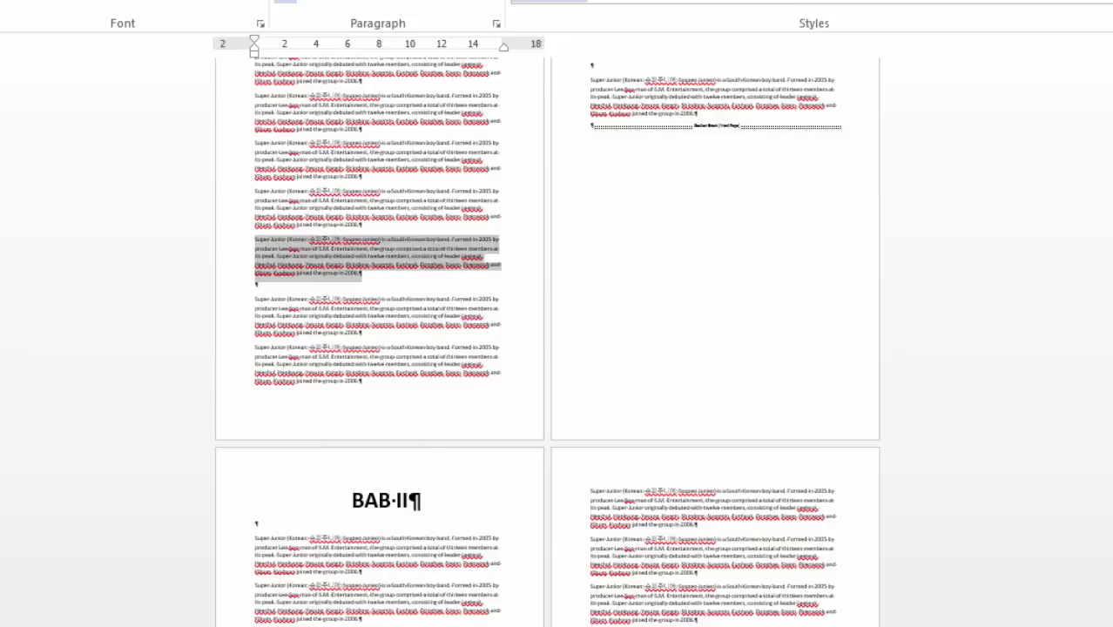
right_click(272, 258)
left_click(321, 299)
left_click(302, 292)
right_click(301, 292)
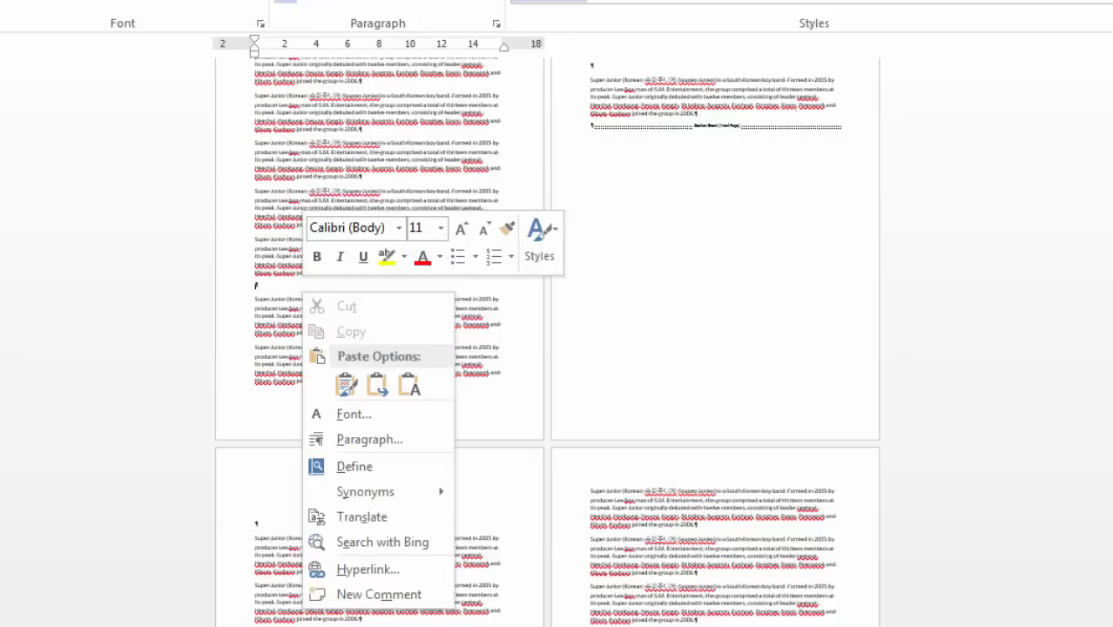
left_click(408, 384)
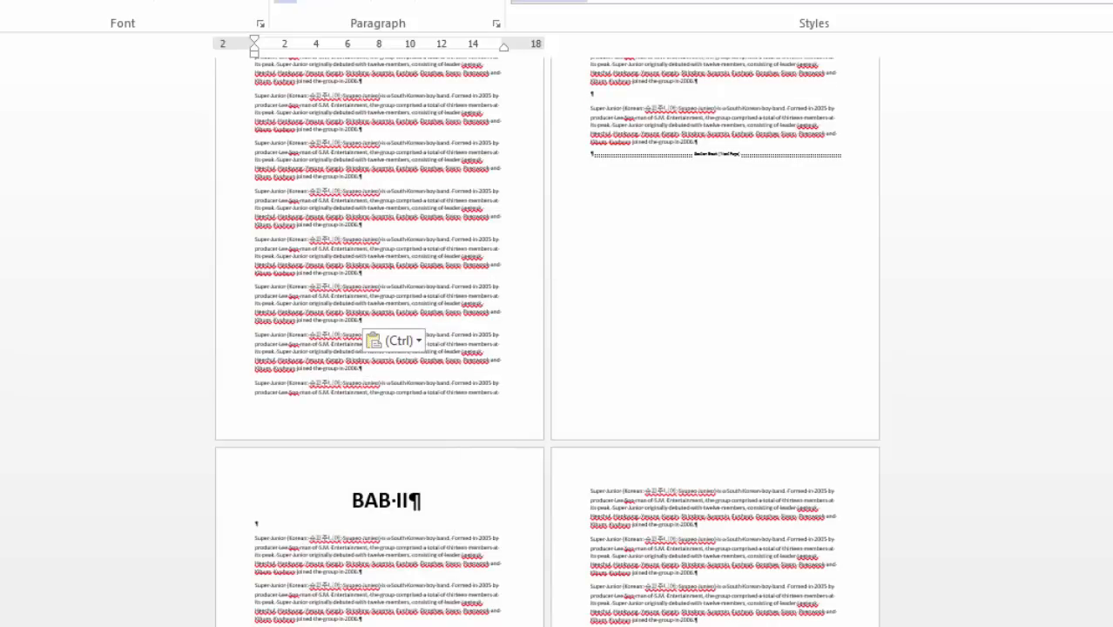
left_click(592, 154)
Paste two more Super Junior paragraph copies at the end of chapter one's text.
scroll(592, 157, "up", 5)
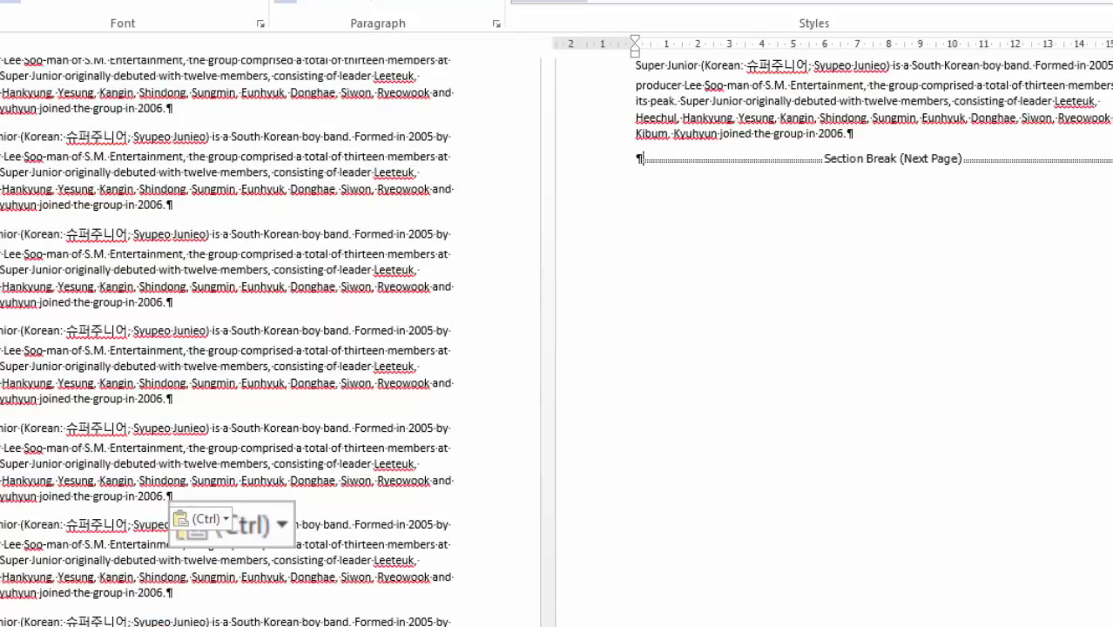
scroll(556, 342, "down", 6)
scroll(556, 342, "down", 5)
scroll(556, 342, "up", 4)
scroll(547, 342, "down", 1)
left_click(390, 438)
left_click(364, 438)
key("Left")
scroll(547, 343, "up", 1)
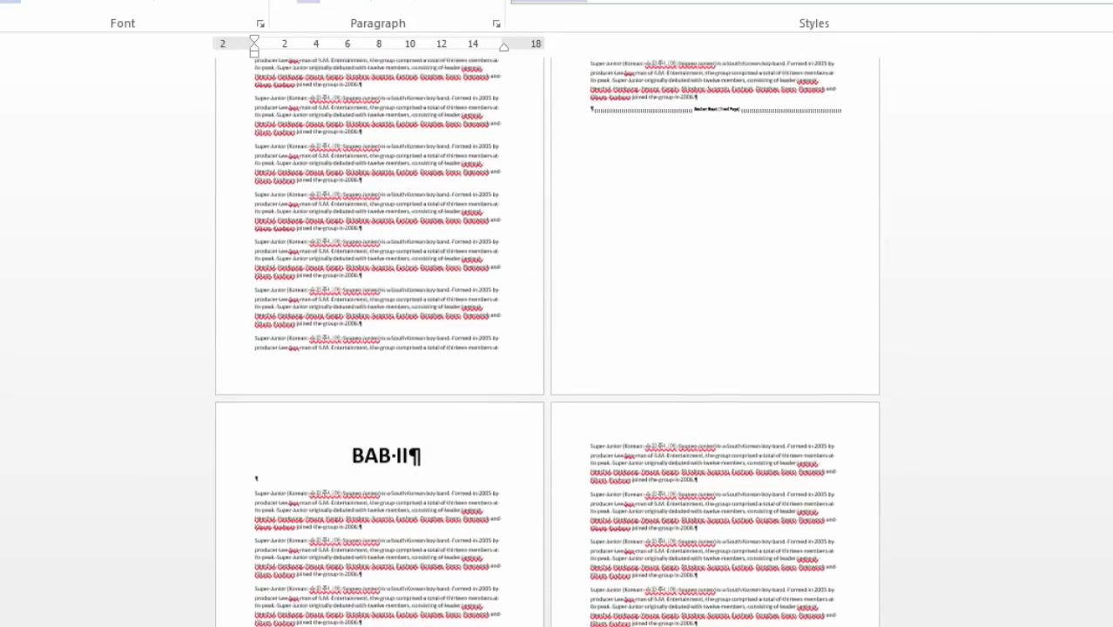
left_click(697, 98)
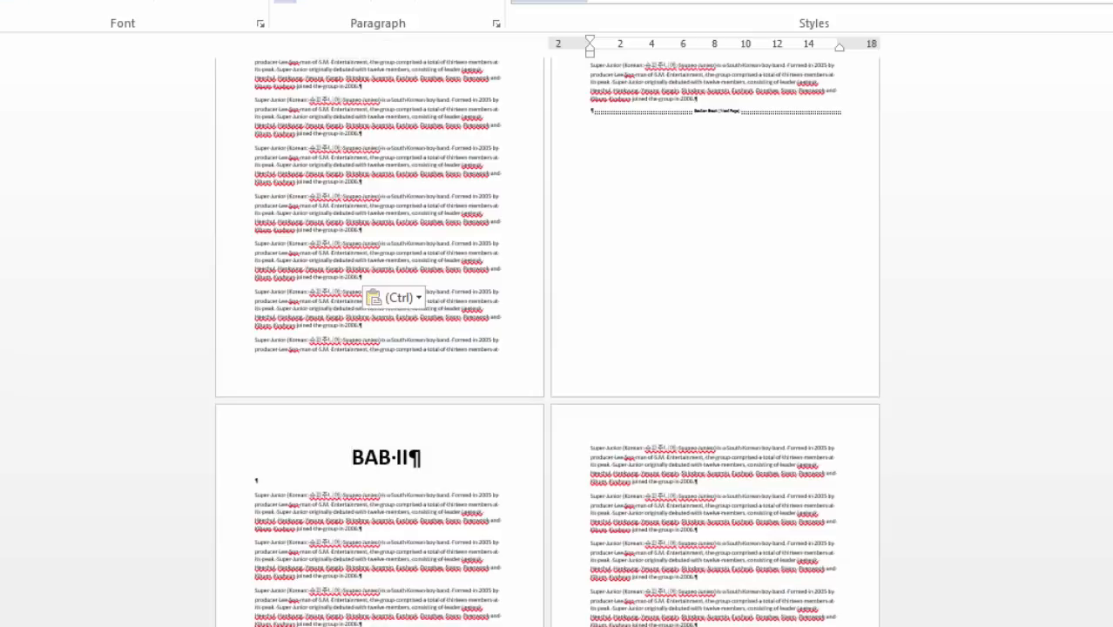
key("ctrl+v")
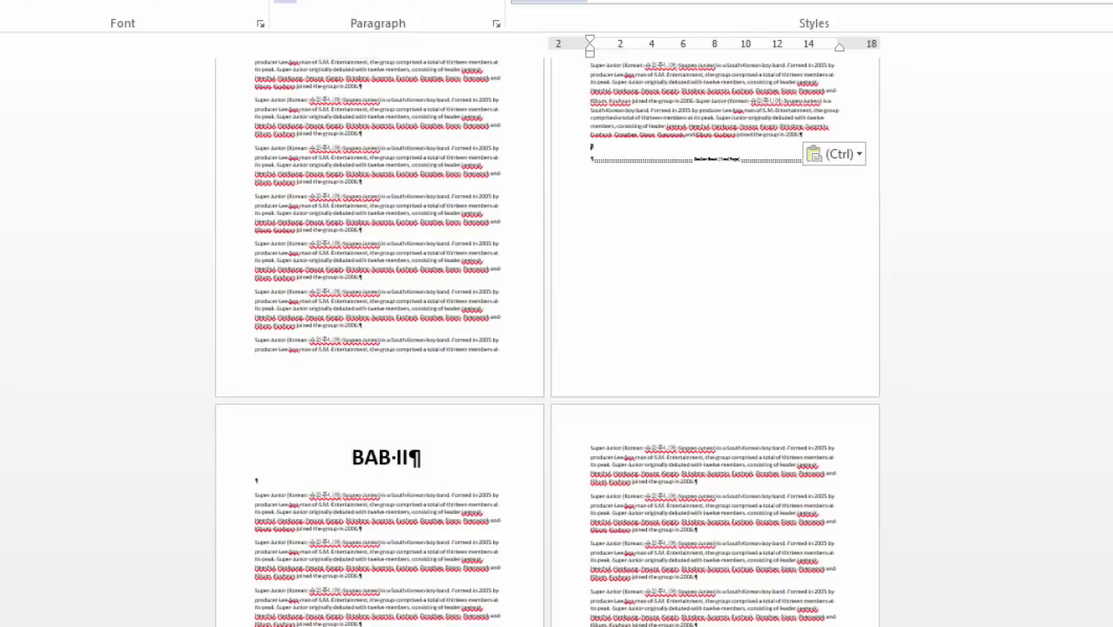
key("ctrl+v")
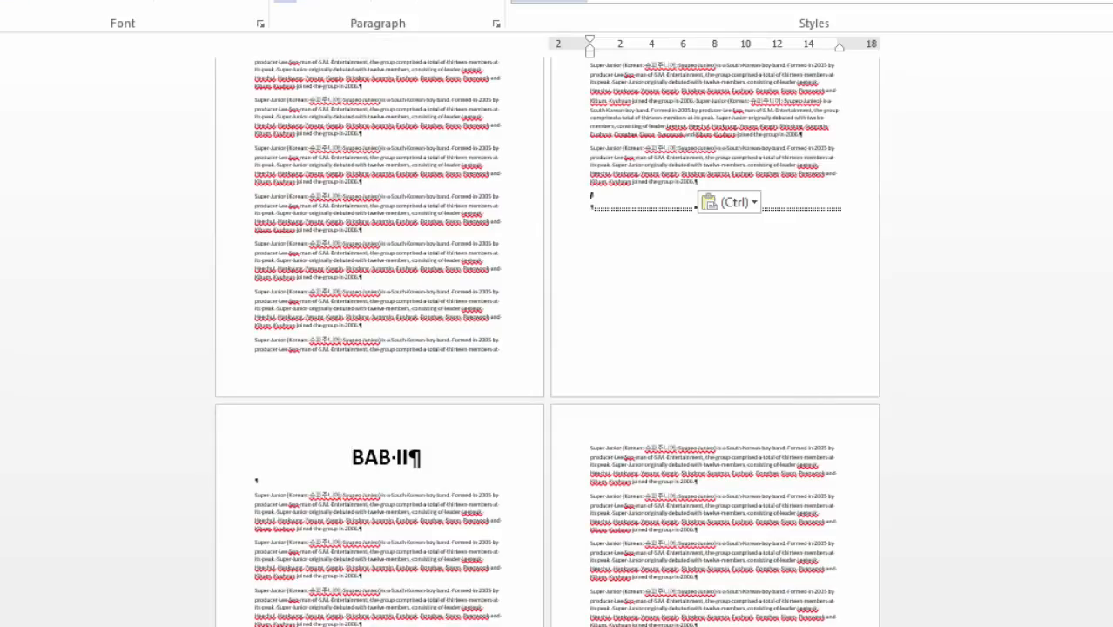
Paste further Super Junior copies on the right page's empty line before the section break.
left_click_drag(592, 196, 592, 209)
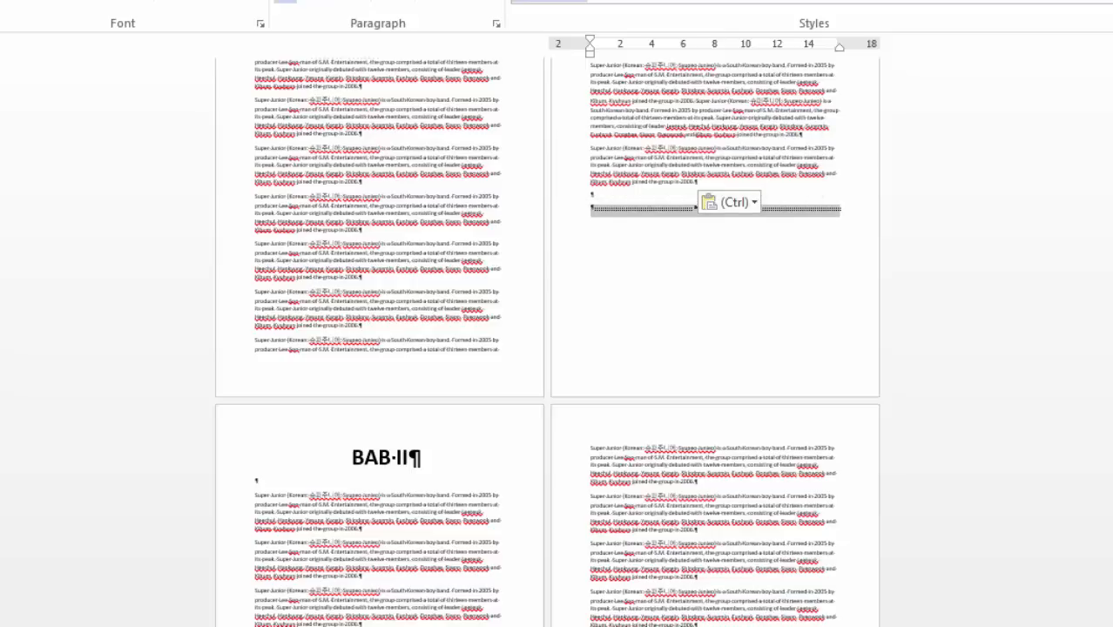
left_click(408, 458)
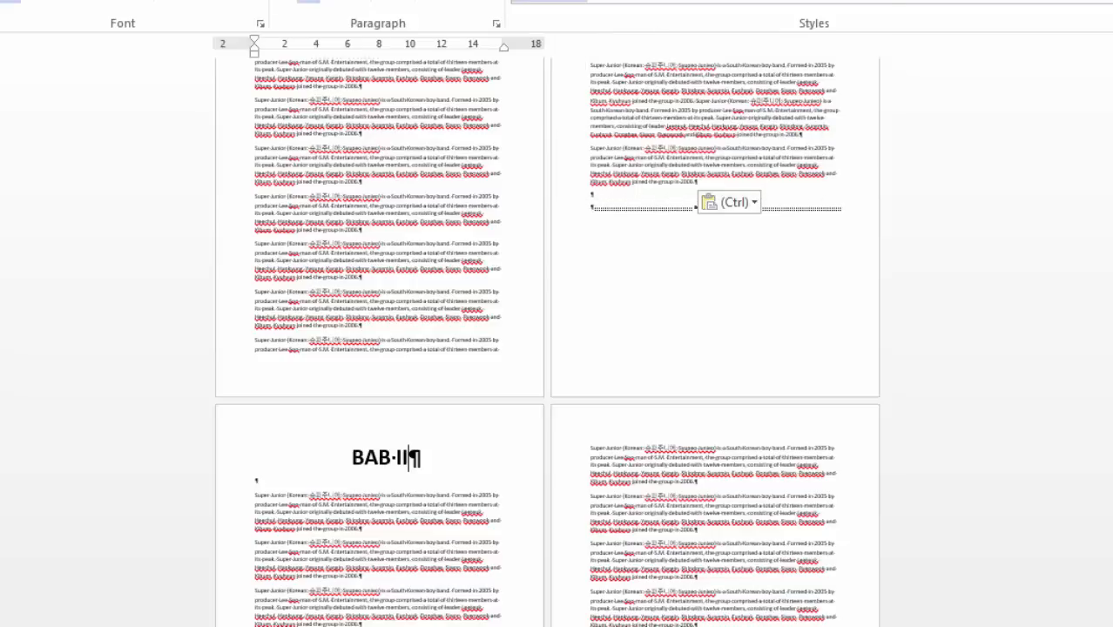
left_click(573, 210)
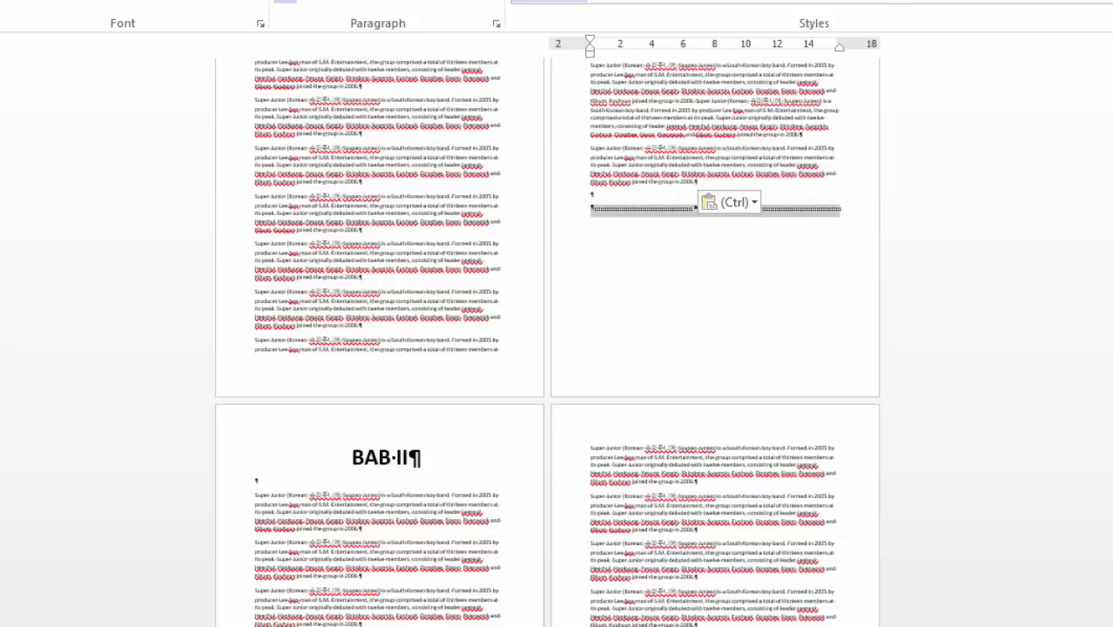
triple_click(407, 458)
left_click(402, 458)
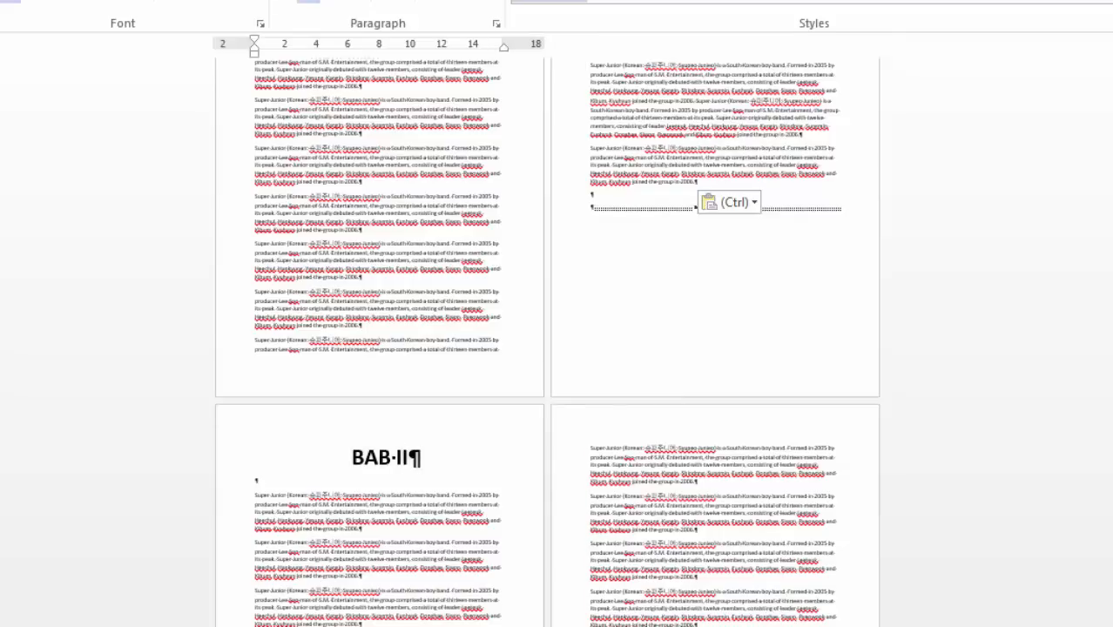
right_click(364, 513)
key("ctrl")
key("Escape")
left_click(627, 207)
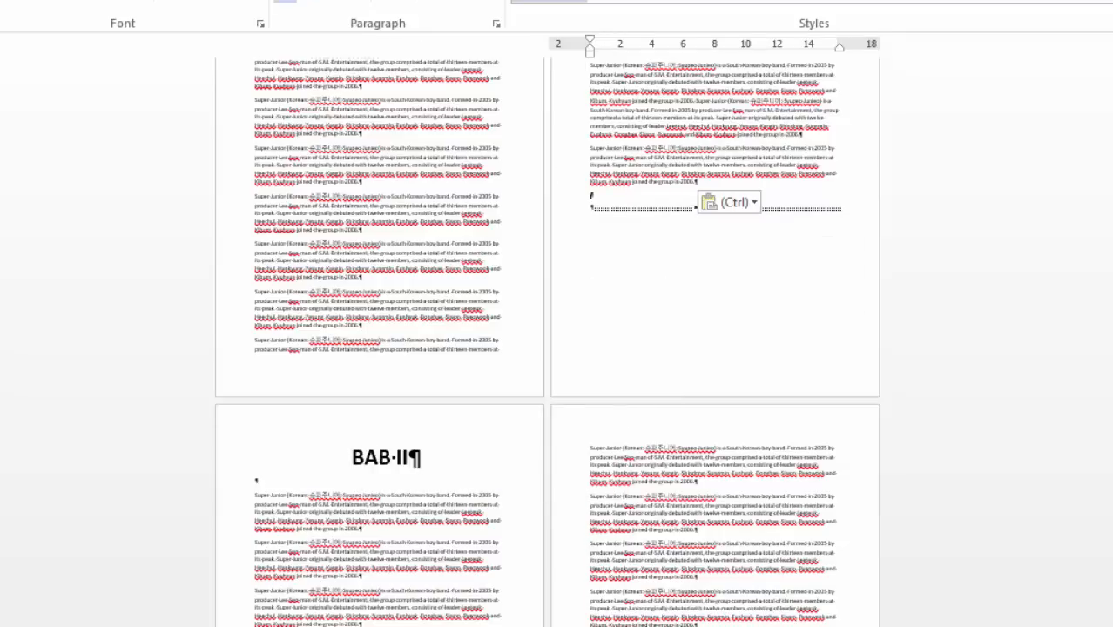
key("ctrl+v")
key("ctrl+v")
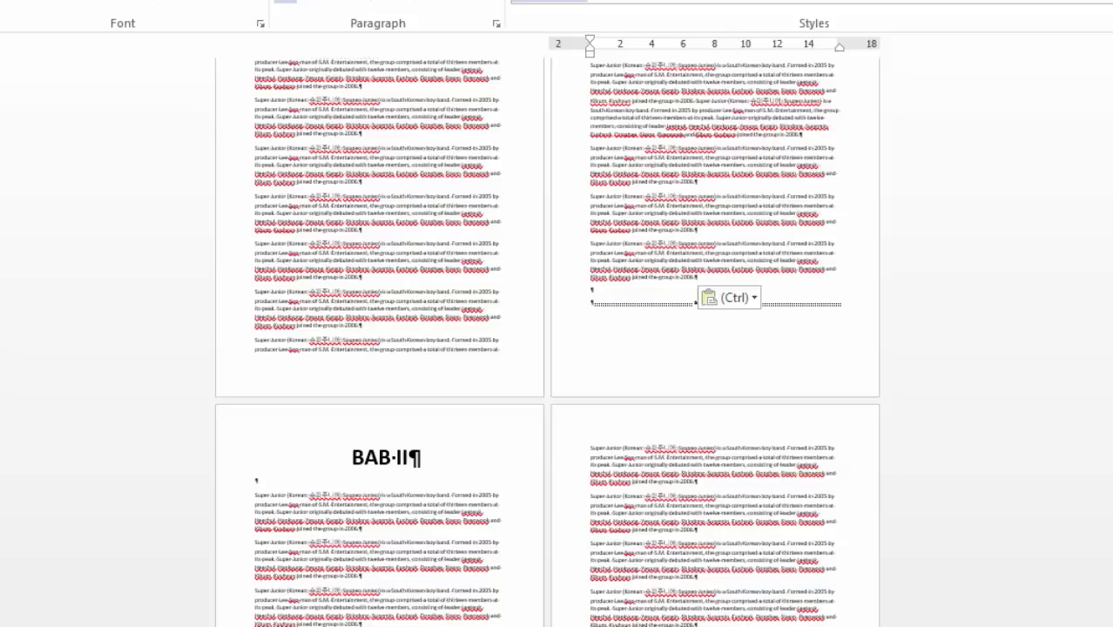
key("ctrl")
key("Escape")
Paste two more filler paragraphs, pushing the section break onto the next page.
left_click(572, 303)
left_click(592, 292)
left_click(391, 457)
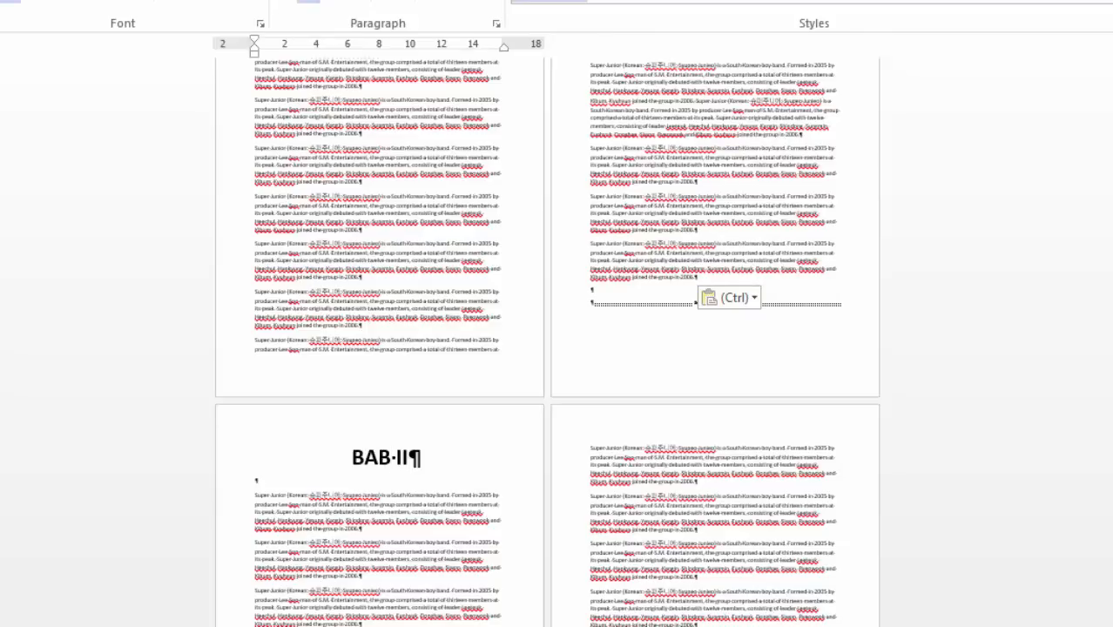
key("ctrl+v")
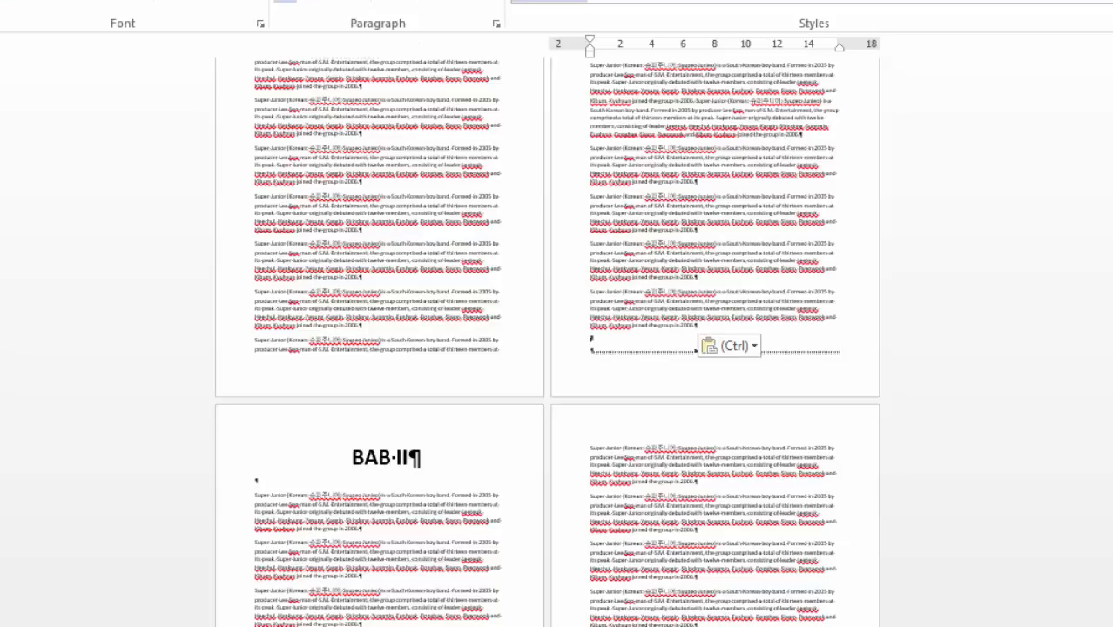
key("ctrl+v")
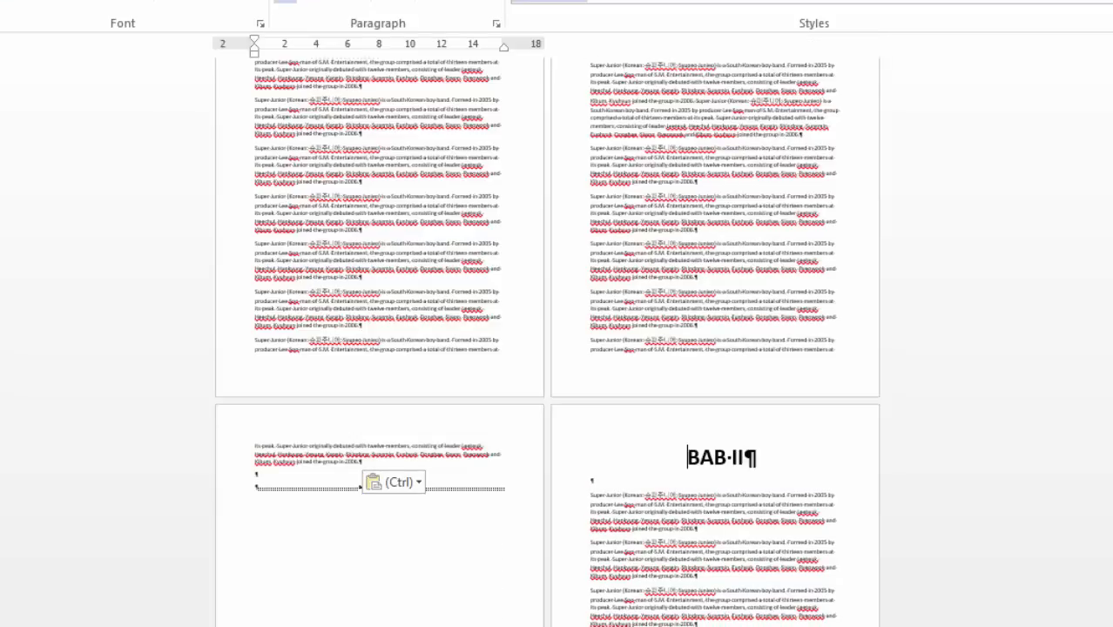
left_click(687, 457)
Select the left page's section break and open the Page Layout Breaks list.
scroll(687, 457, "down", 2)
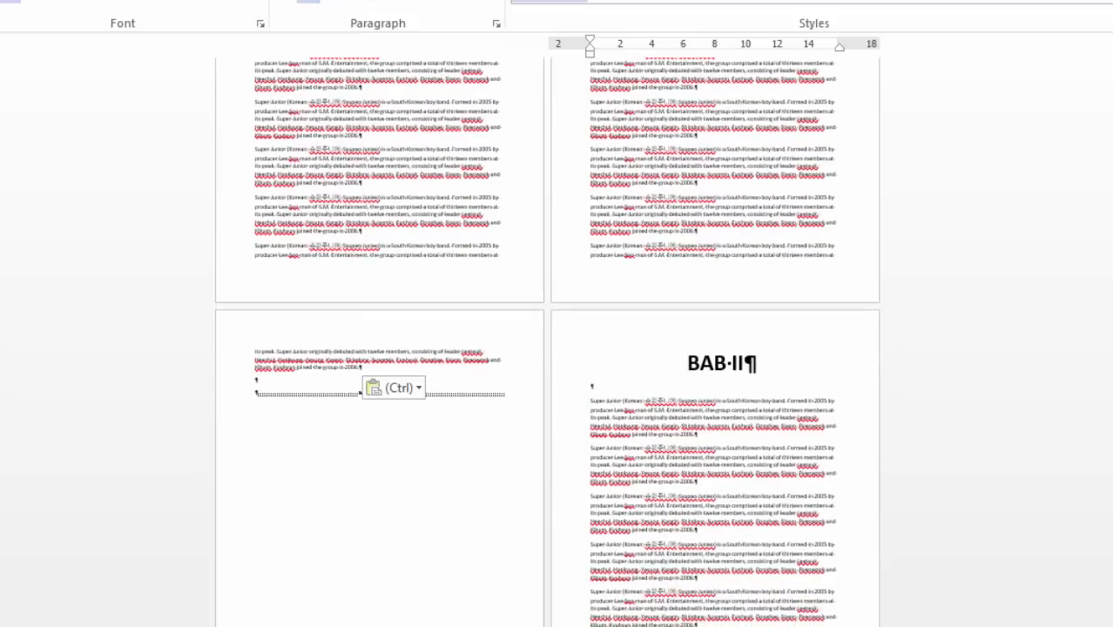
left_click_drag(688, 363, 803, 545)
left_click_drag(687, 307, 777, 514)
left_click(258, 336)
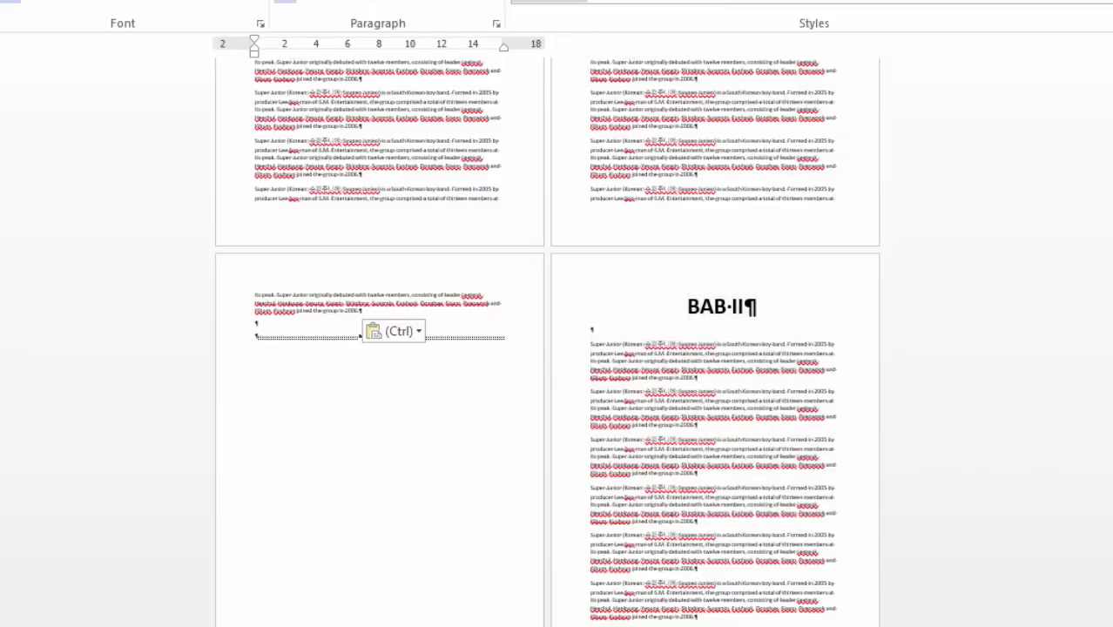
left_click(238, 338)
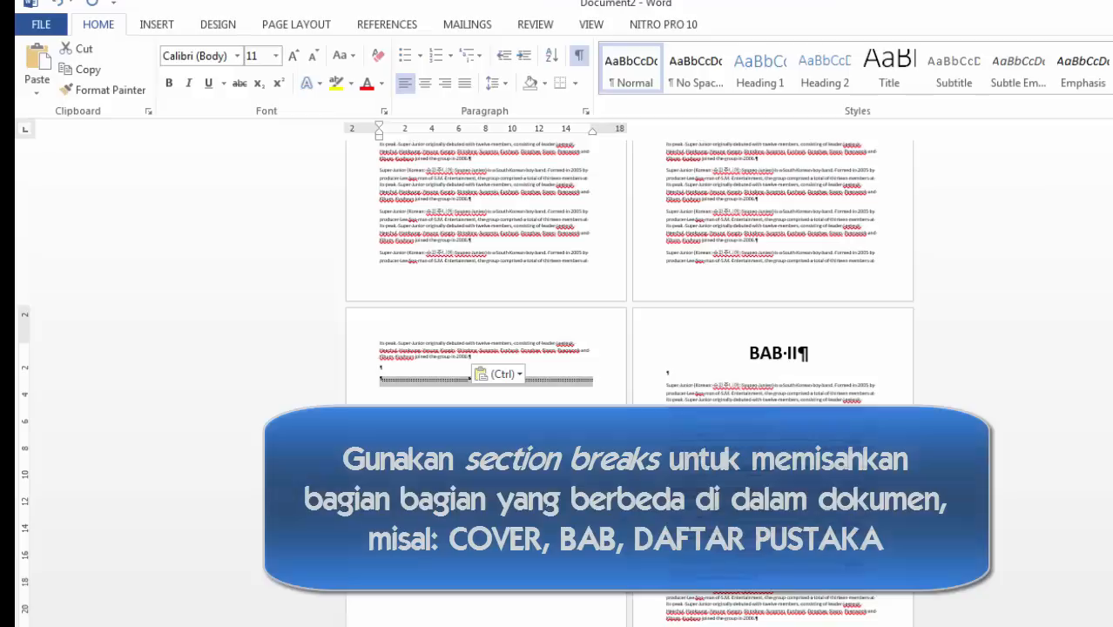
left_click(296, 24)
left_click(235, 49)
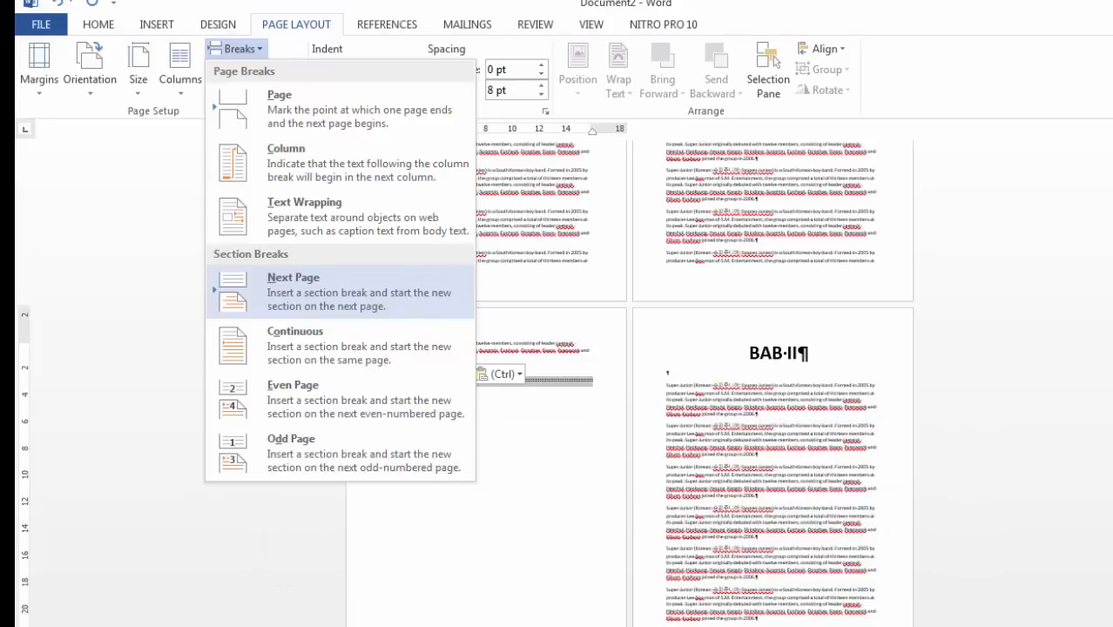
Dismiss the Breaks list without inserting a break and return to the BAB II page.
key("Escape")
scroll(557, 383, "up", 10)
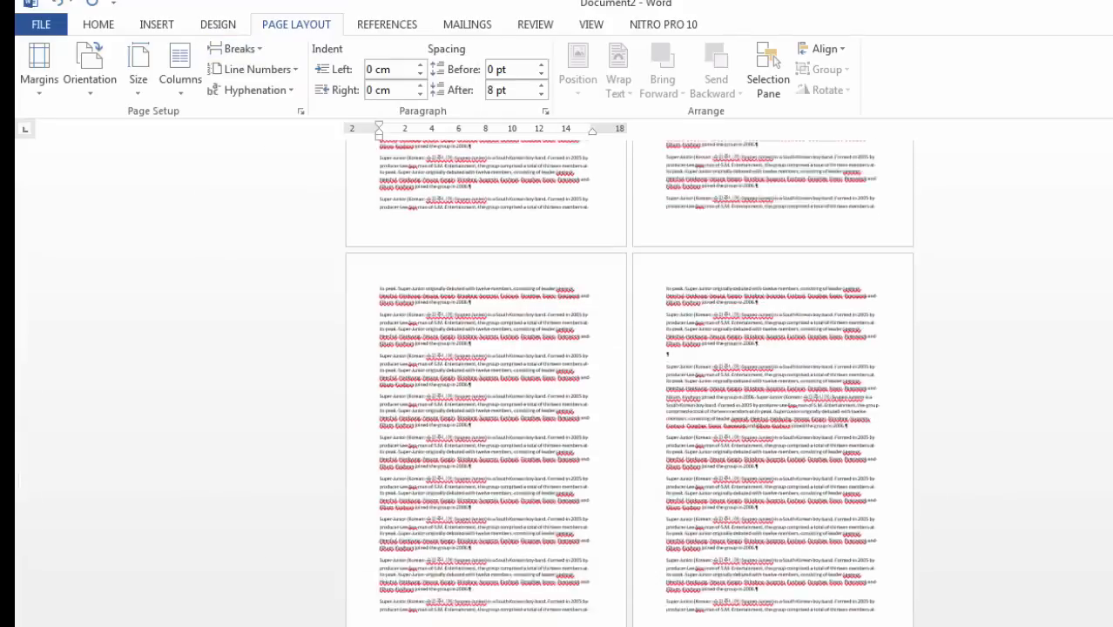
scroll(628, 383, "up", 4)
scroll(629, 383, "down", 6)
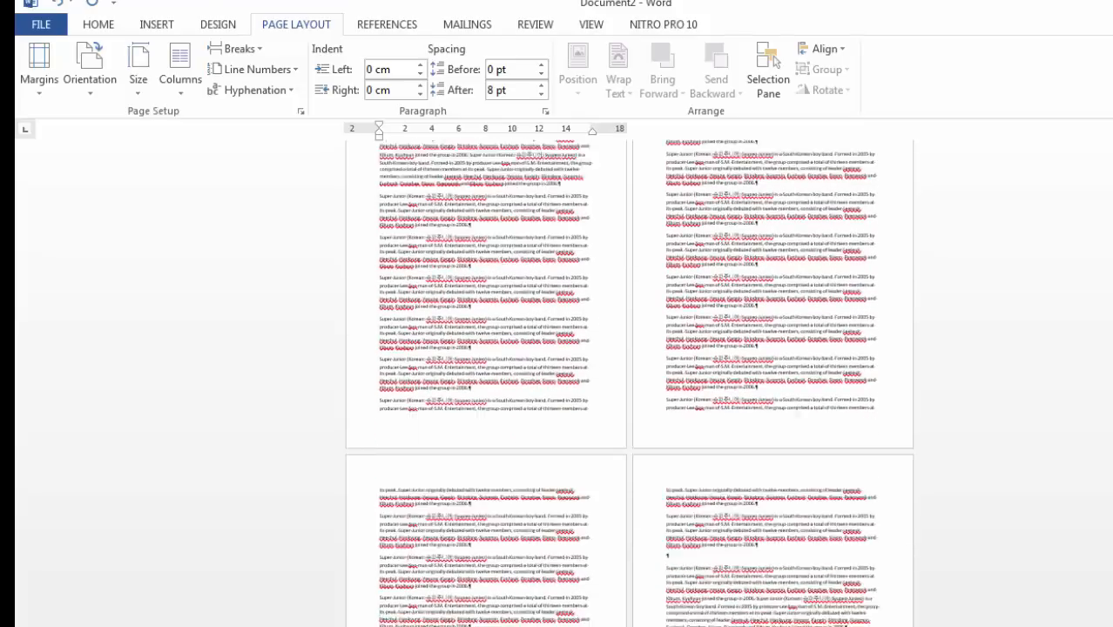
scroll(629, 383, "down", 8)
left_click(669, 326)
scroll(668, 326, "down", 3)
scroll(628, 383, "down", 3)
scroll(629, 383, "up", 6)
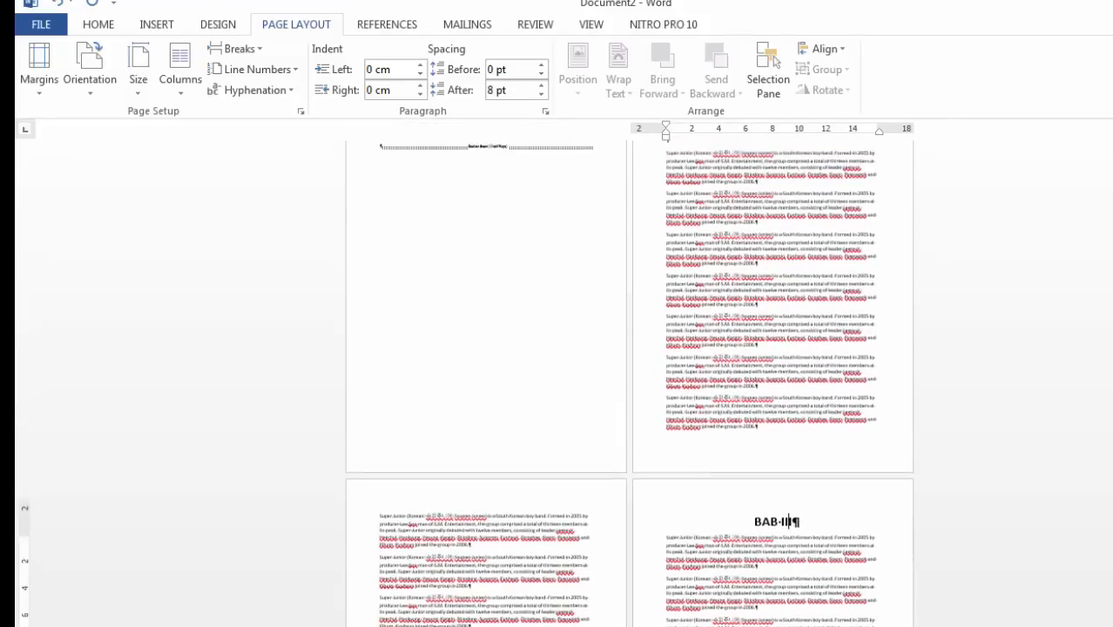
Insert a Next Page section break before BAB III and delete the leftover empty line.
scroll(628, 383, "down", 2)
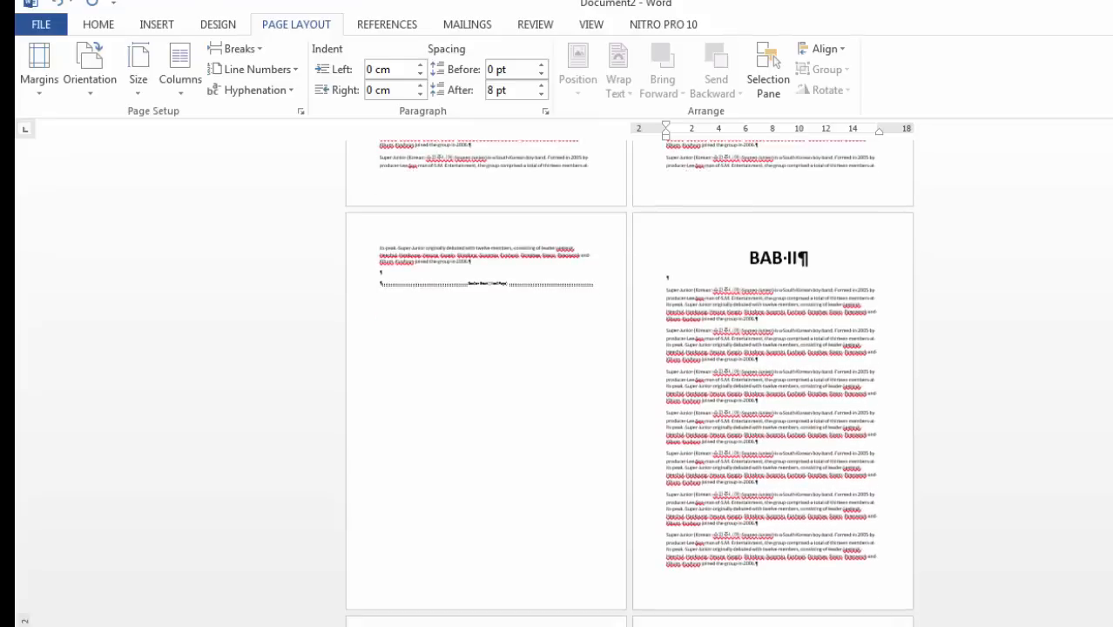
scroll(628, 383, "down", 10)
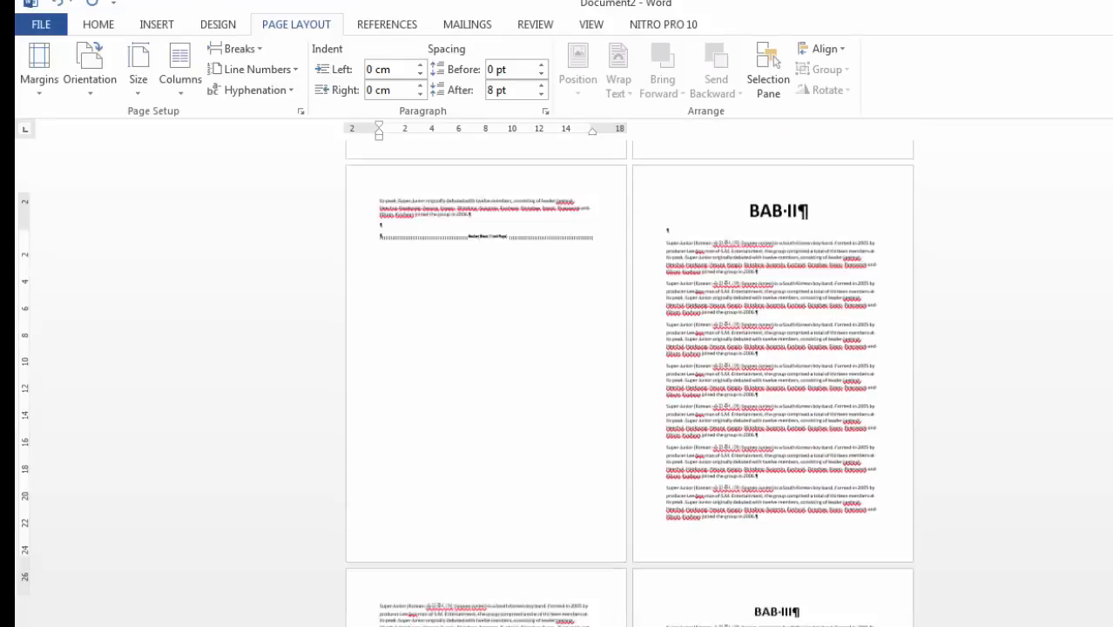
scroll(381, 421, "down", 1)
left_click_drag(380, 420, 381, 518)
key("Delete")
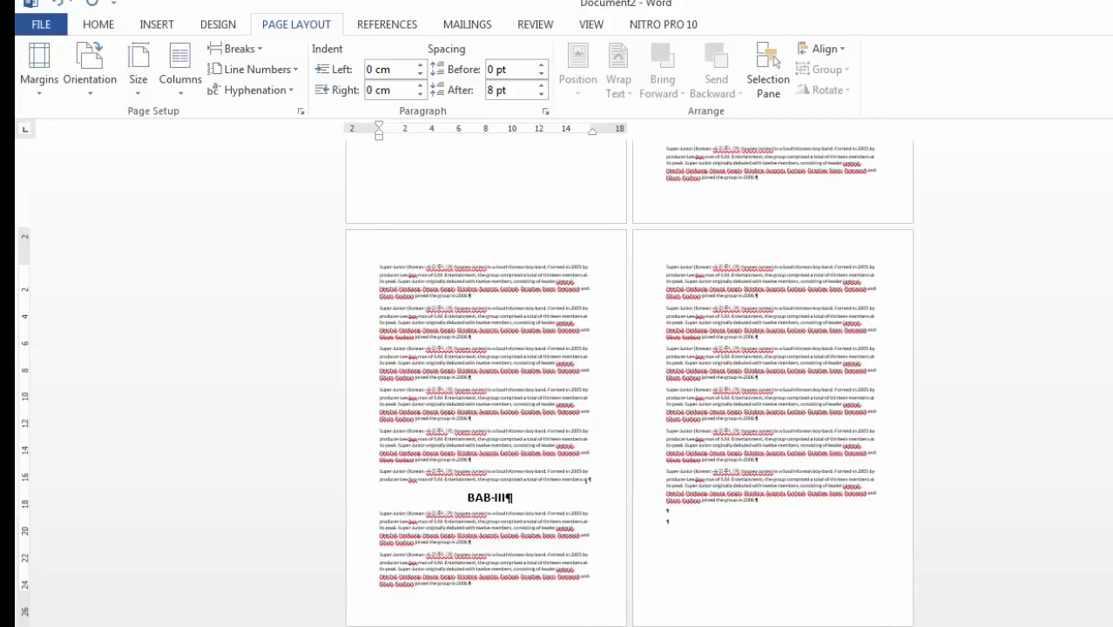
key("ctrl+z")
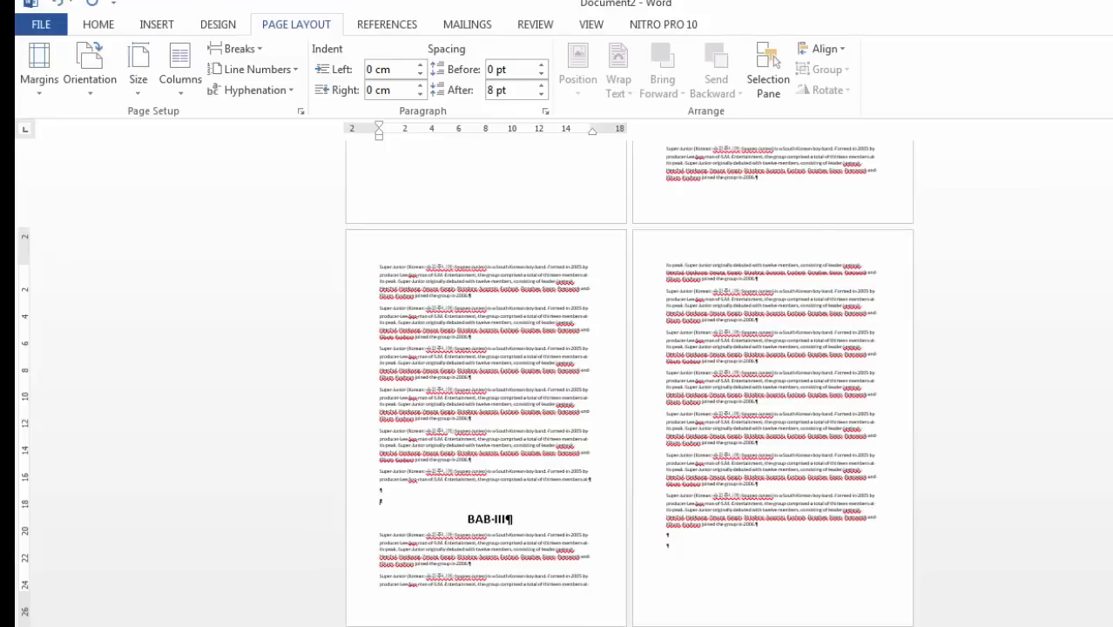
left_click(233, 49)
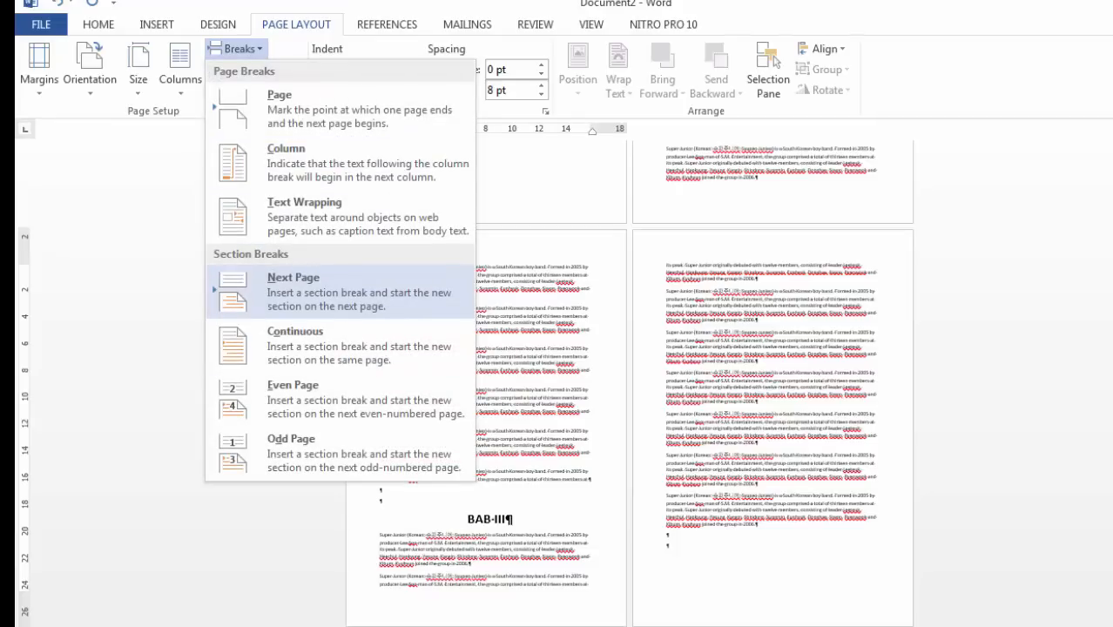
left_click(293, 287)
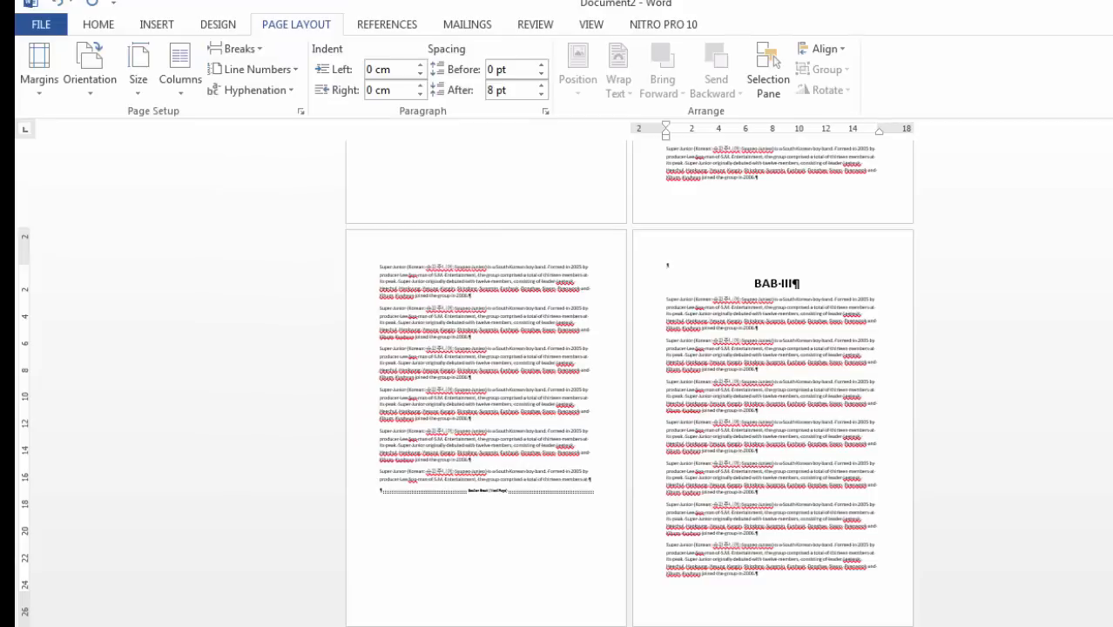
key("Delete")
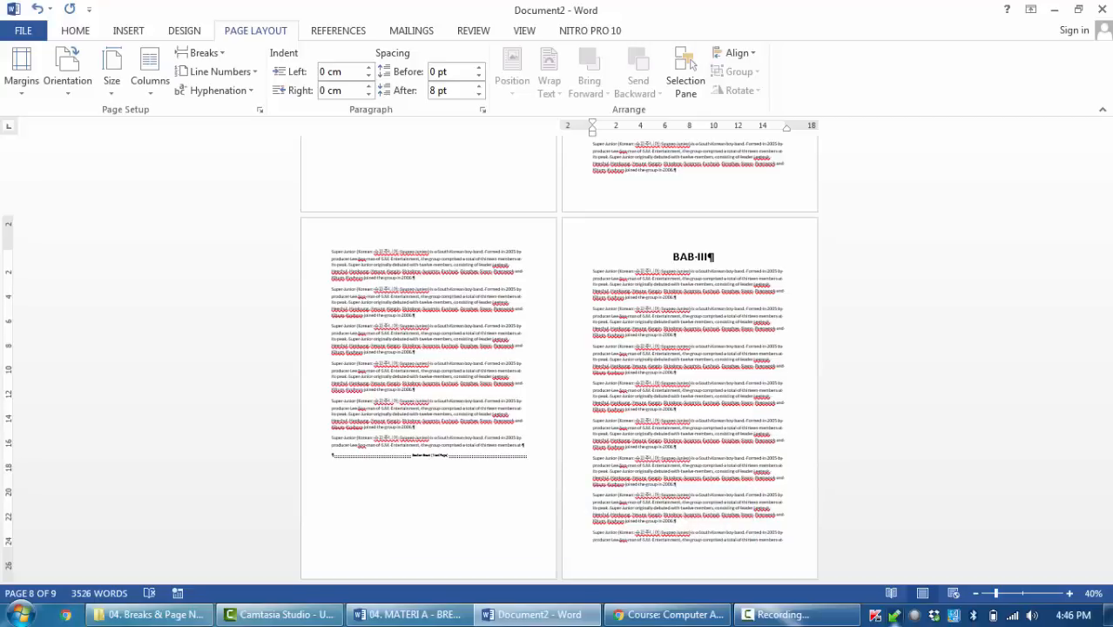
Paste the copied Super Junior paragraph five times on the last page.
scroll(539, 398, "down", 8)
scroll(539, 398, "up", 2)
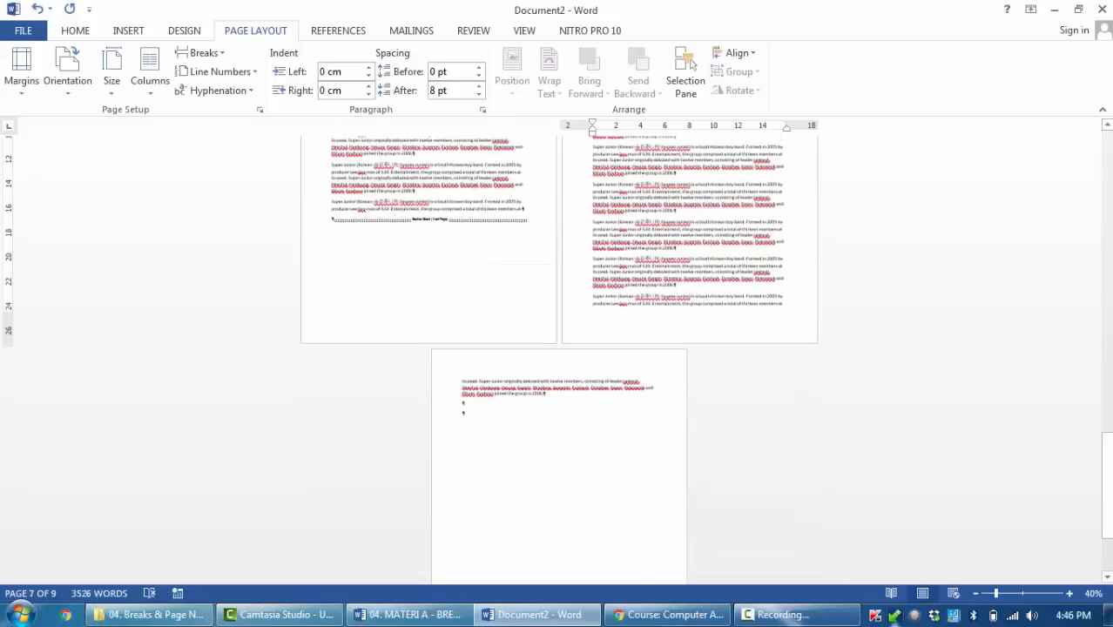
left_click_drag(539, 398, 463, 383)
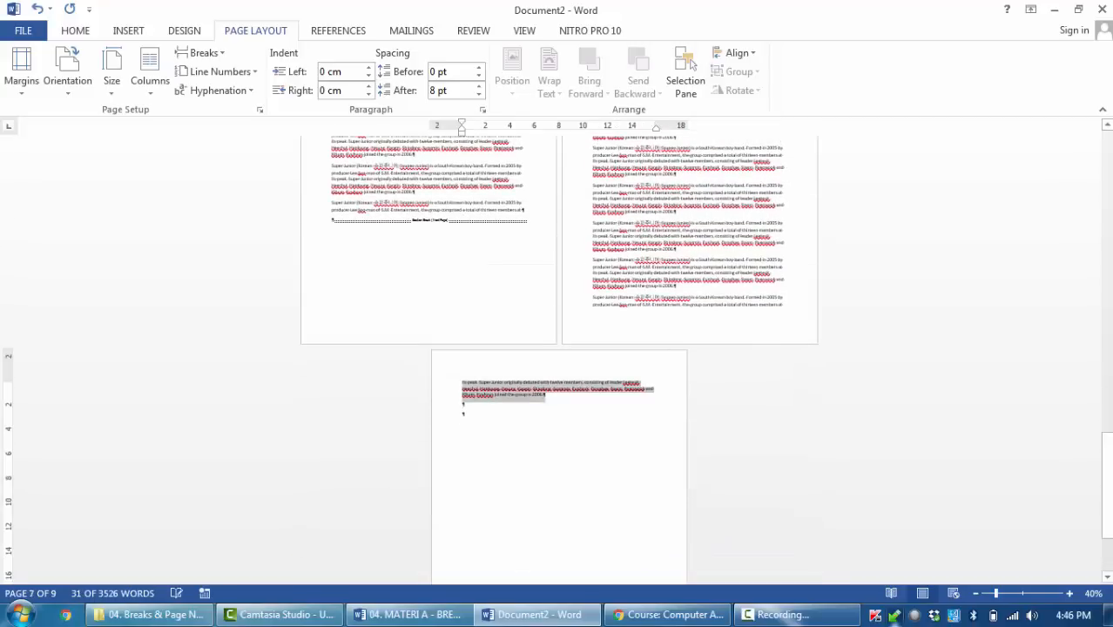
left_click(464, 416)
key("Return")
key("ctrl+v")
key("ctrl+v")
key("ctrl+v")
key("ctrl+v")
key("ctrl+v")
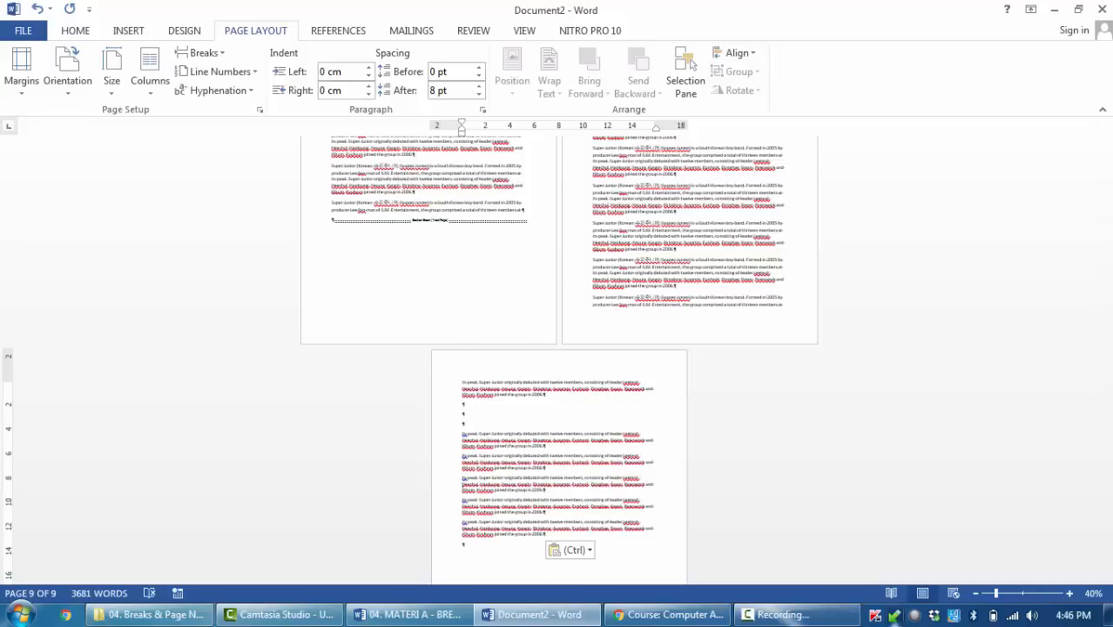
Add a 'DAFTAR PUSTAKA' heading, made bold, enlarged twice and centered.
left_click(464, 424)
type("DAFTAR PUSTAKA")
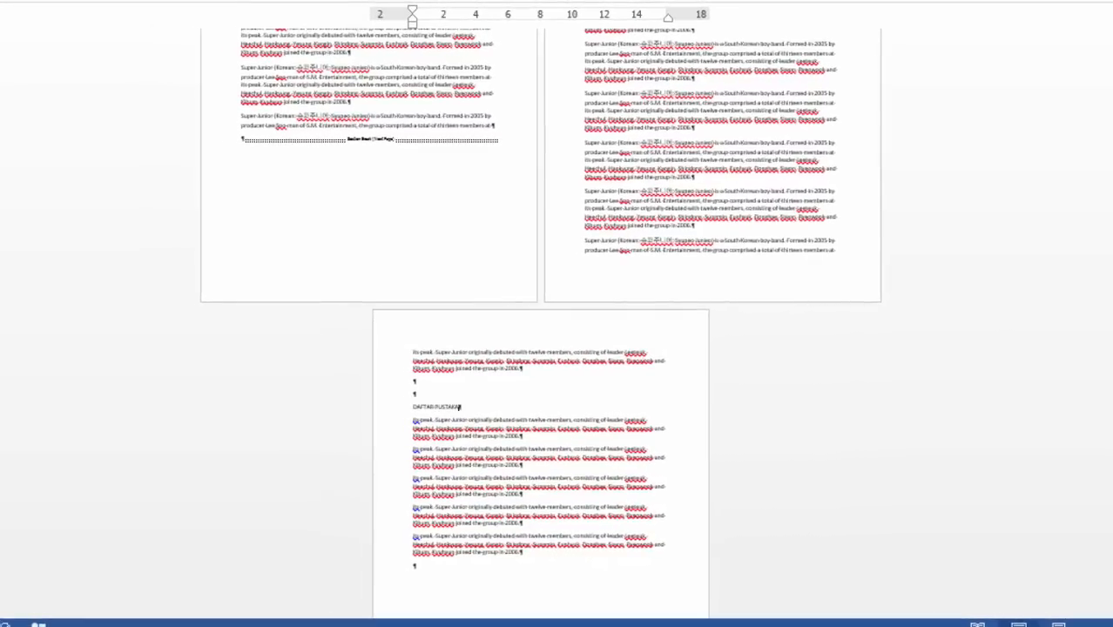
key("shift+Home")
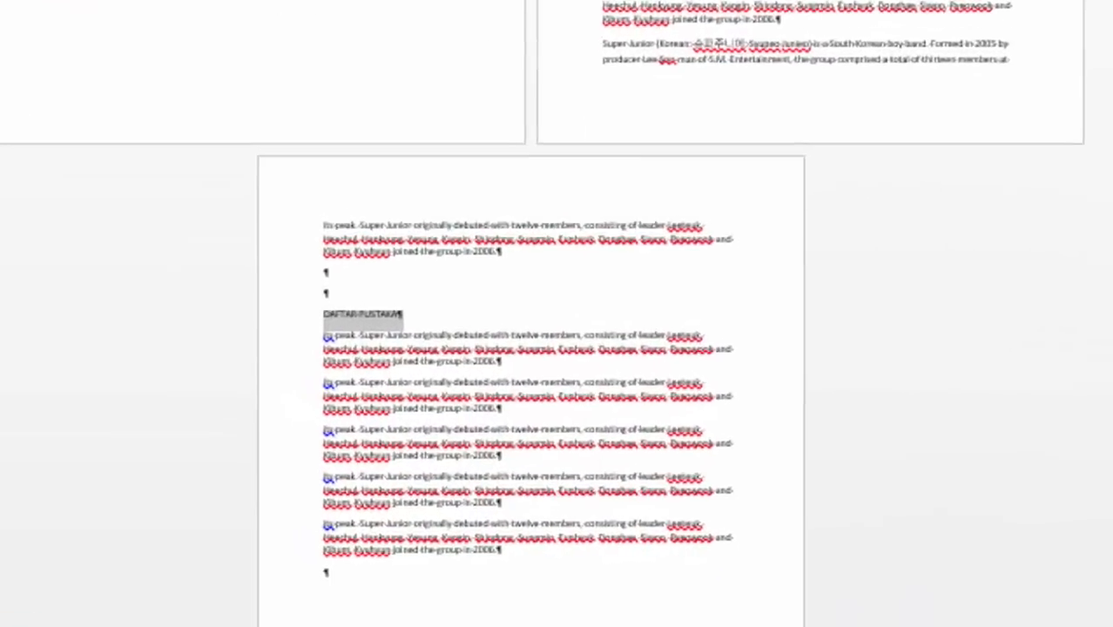
key("ctrl+b")
key("ctrl+bracketright")
key("ctrl+bracketright")
key("ctrl+bracketright")
key("ctrl+bracketright")
key("ctrl+bracketright")
key("ctrl+bracketright")
key("ctrl+bracketright")
key("ctrl+bracketright")
key("ctrl+bracketright")
key("ctrl+bracketright")
key("ctrl+bracketright")
key("ctrl+bracketright")
key("ctrl+bracketright")
key("ctrl+bracketright")
key("ctrl+bracketright")
key("ctrl+bracketright")
key("ctrl+bracketright")
key("ctrl+bracketright")
key("ctrl+bracketright")
key("ctrl+bracketright")
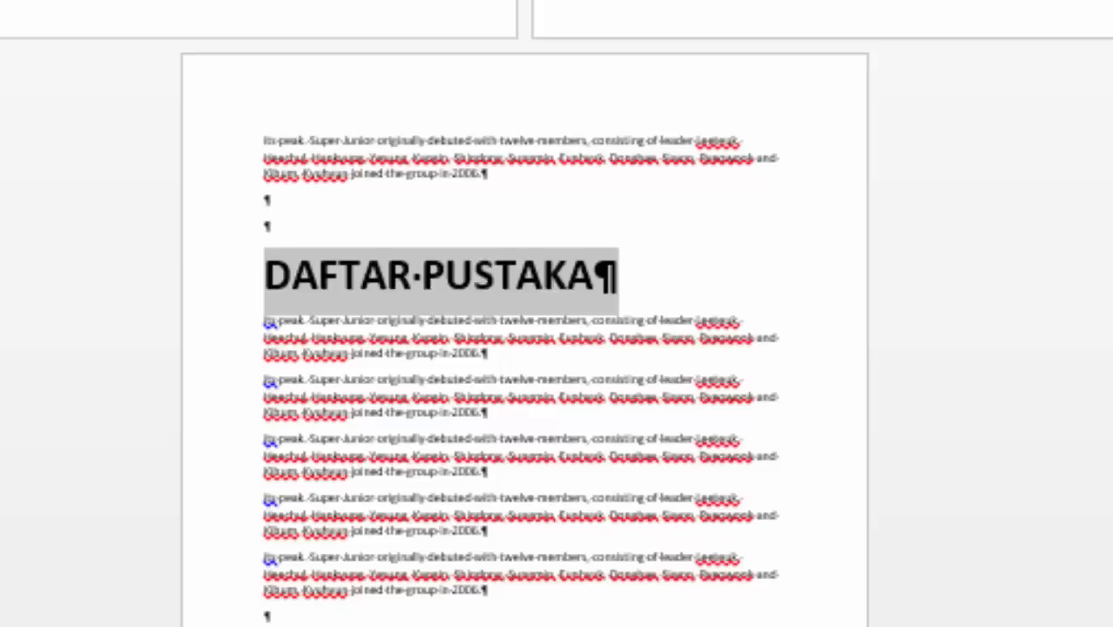
key("ctrl+bracketright")
key("ctrl+bracketright")
key("ctrl+bracketright")
key("ctrl+bracketright")
key("ctrl+bracketright")
key("ctrl+bracketright")
key("ctrl+bracketright")
key("ctrl+e")
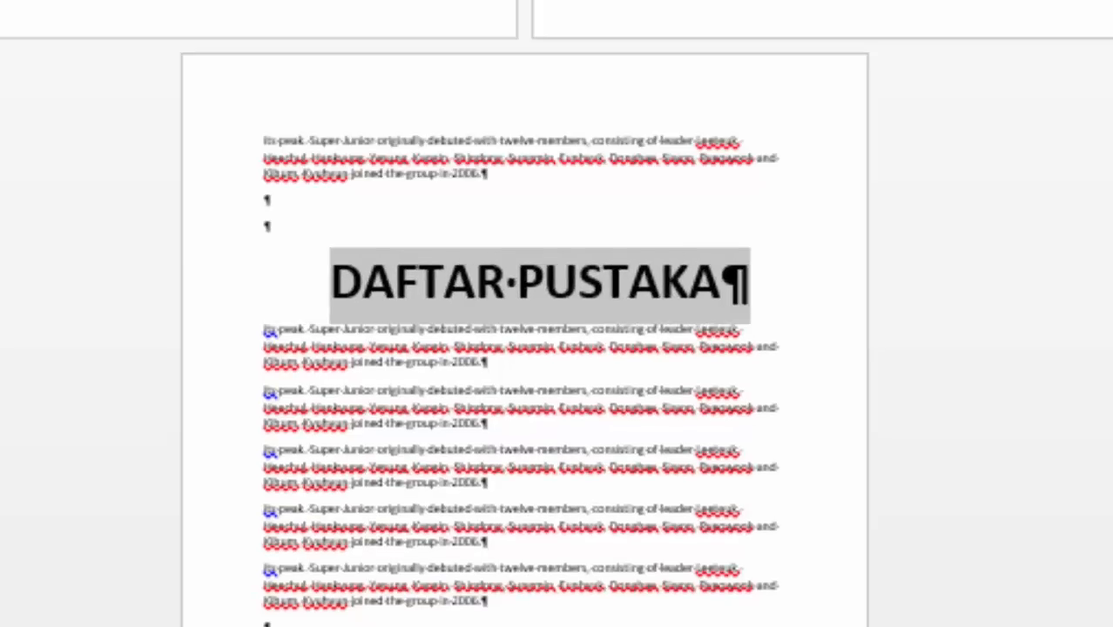
left_click(267, 228)
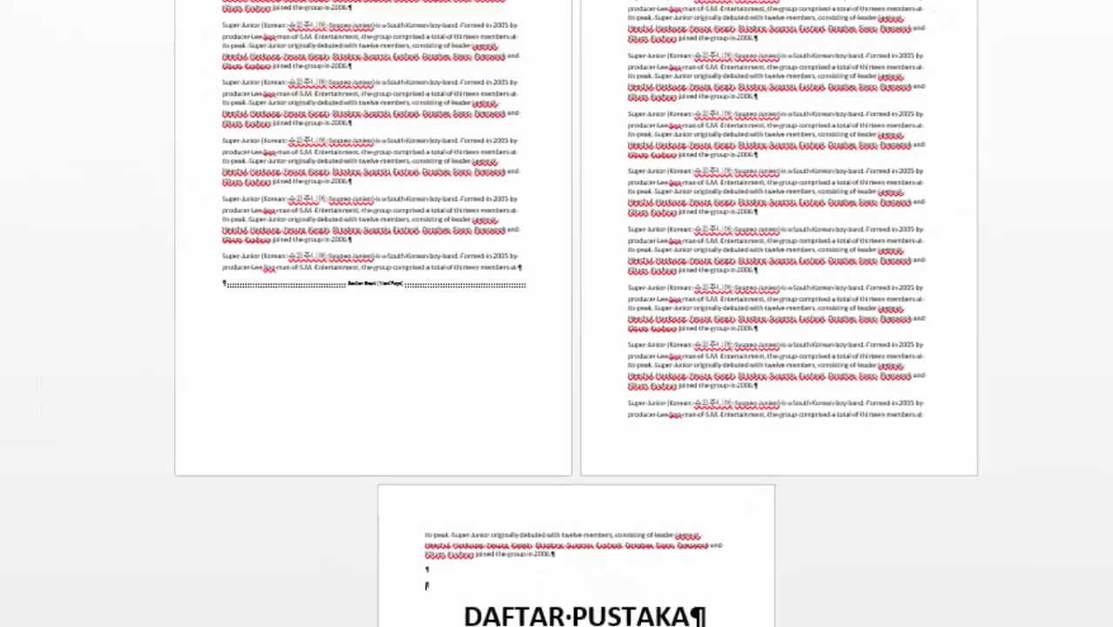
scroll(669, 331, "down", 2)
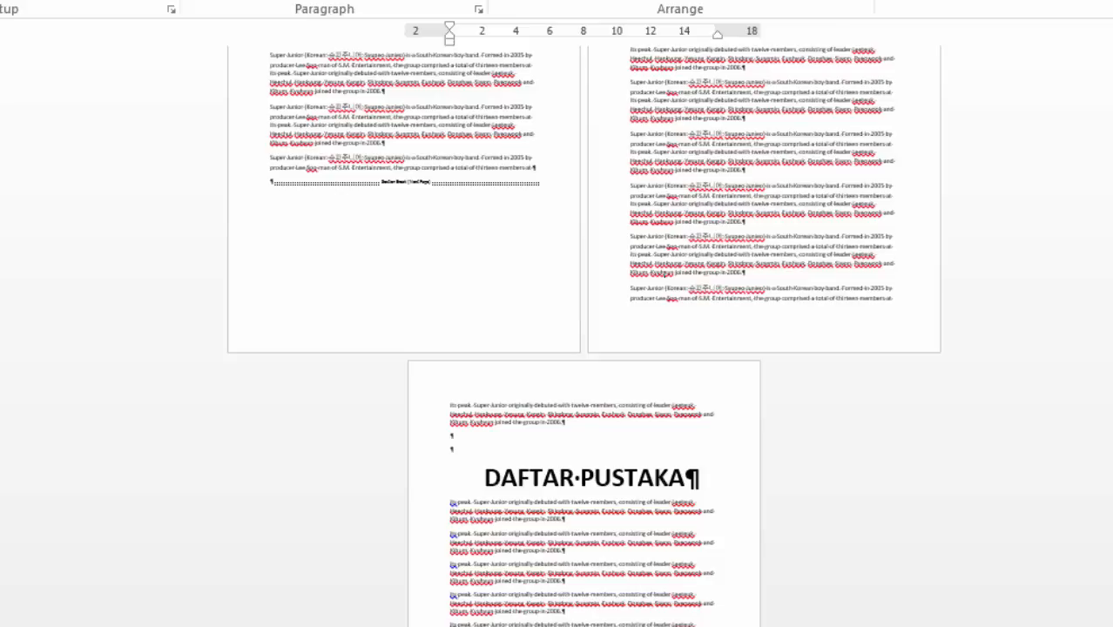
left_click(666, 275)
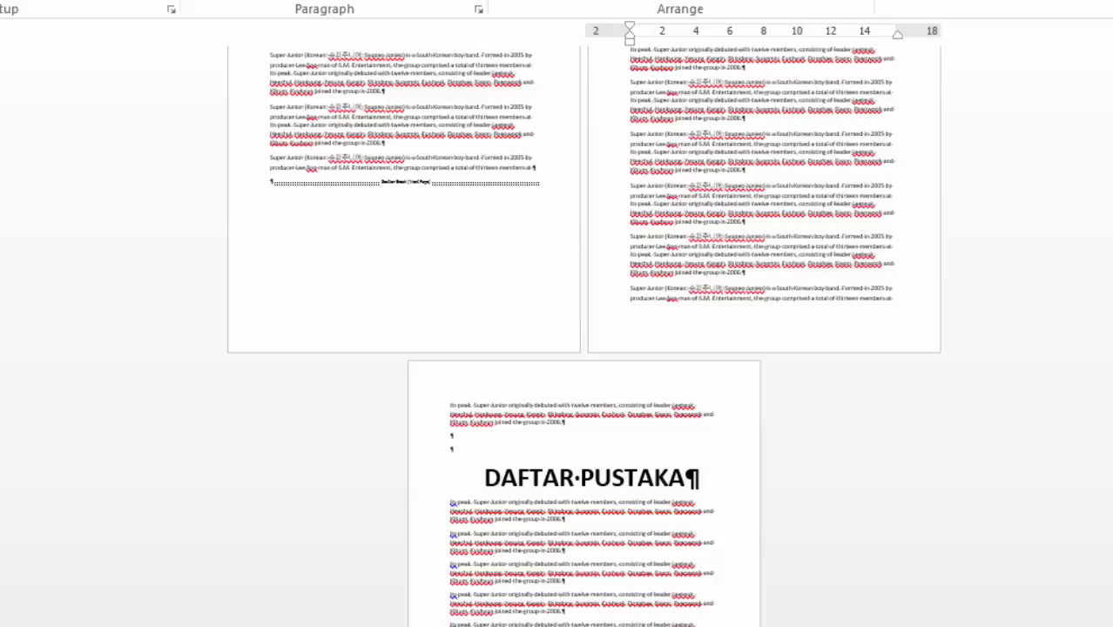
left_click(593, 475)
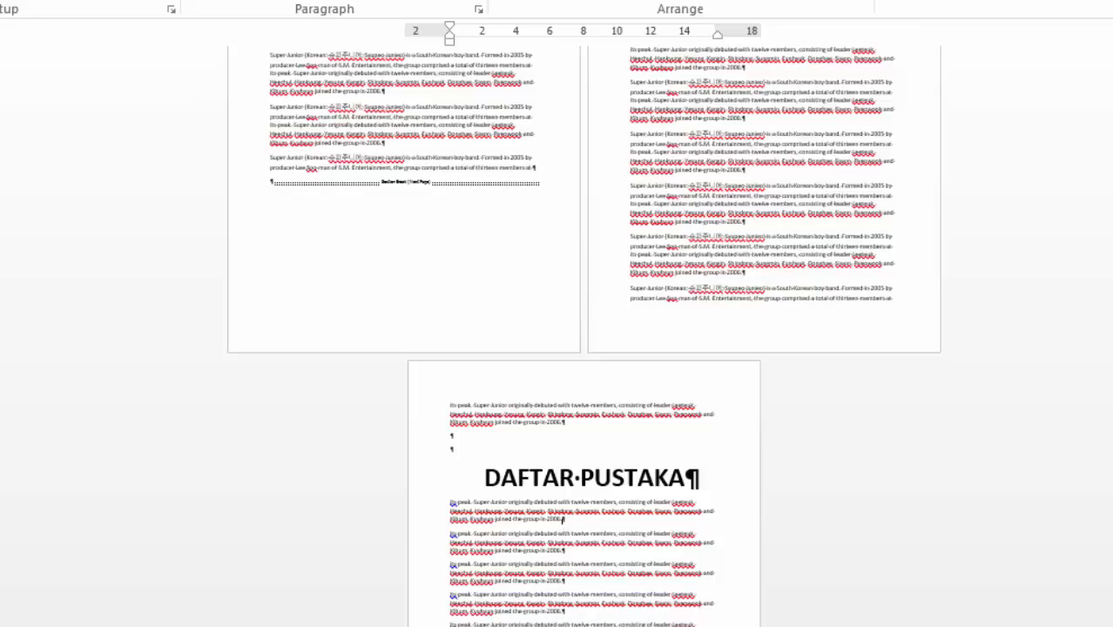
scroll(583, 336, "up", 6)
left_click(741, 151)
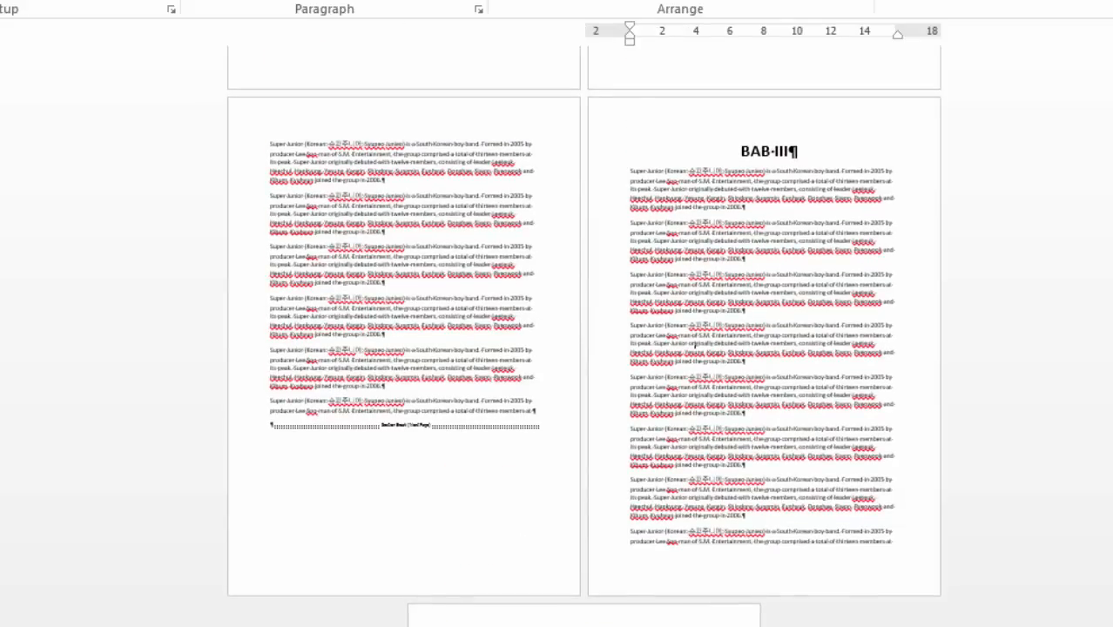
left_click_drag(741, 152, 750, 260)
scroll(751, 260, "up", 15)
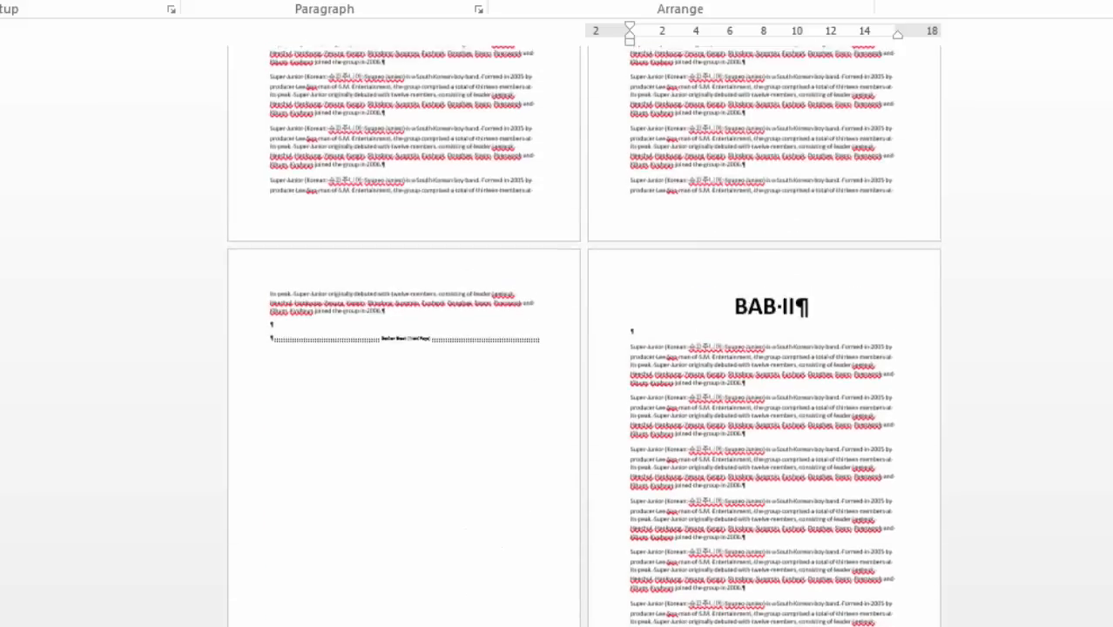
scroll(584, 336, "up", 8)
scroll(584, 336, "down", 13)
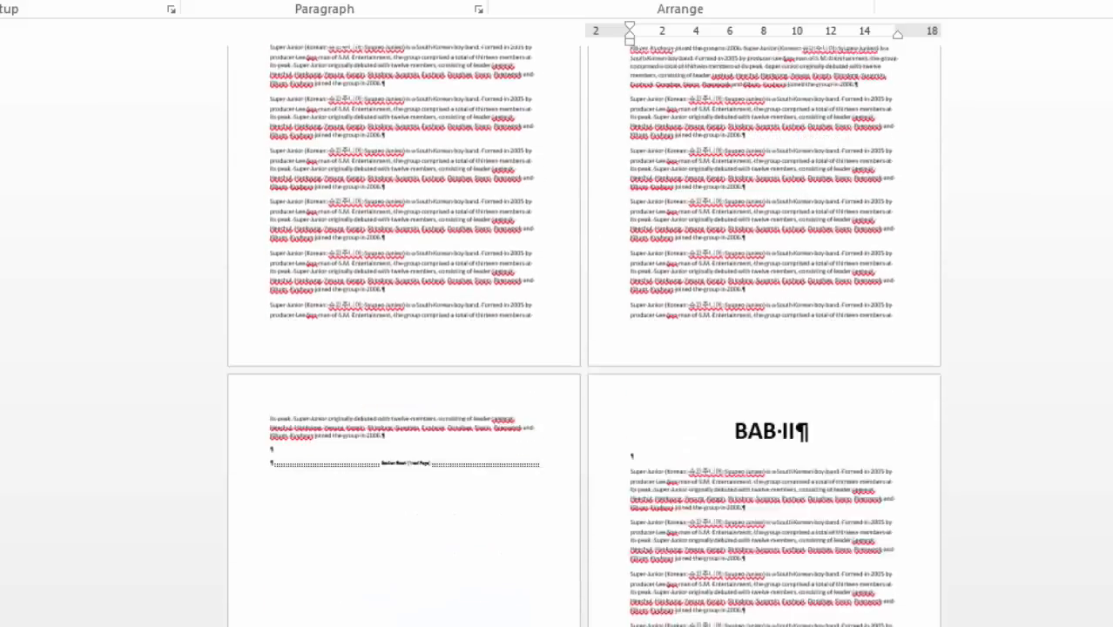
scroll(575, 355, "down", 15)
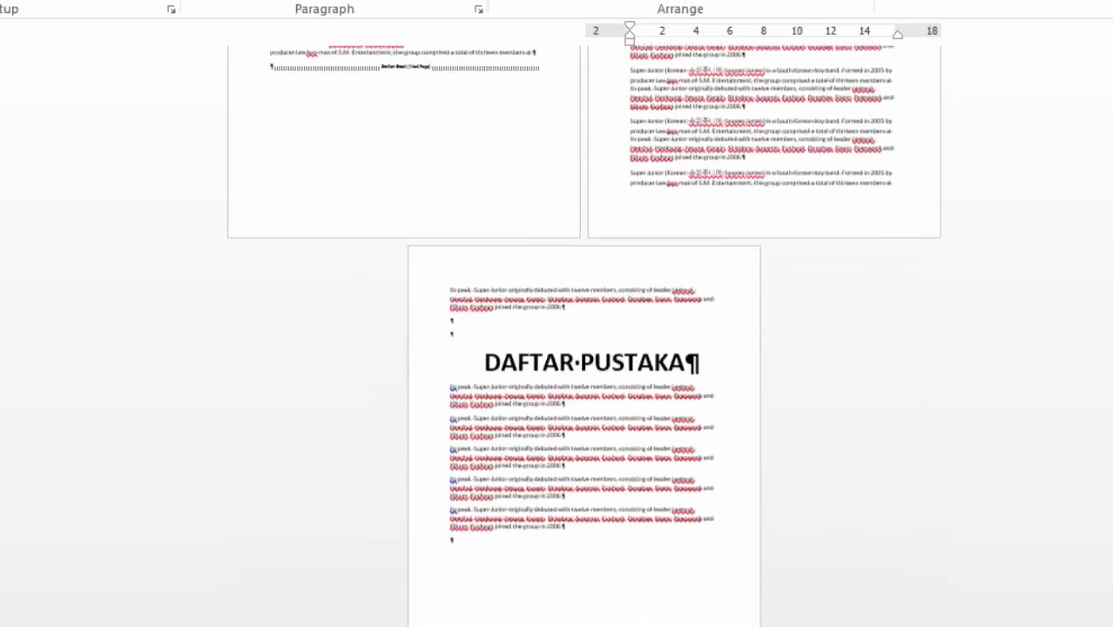
triple_click(559, 356)
left_click(564, 398)
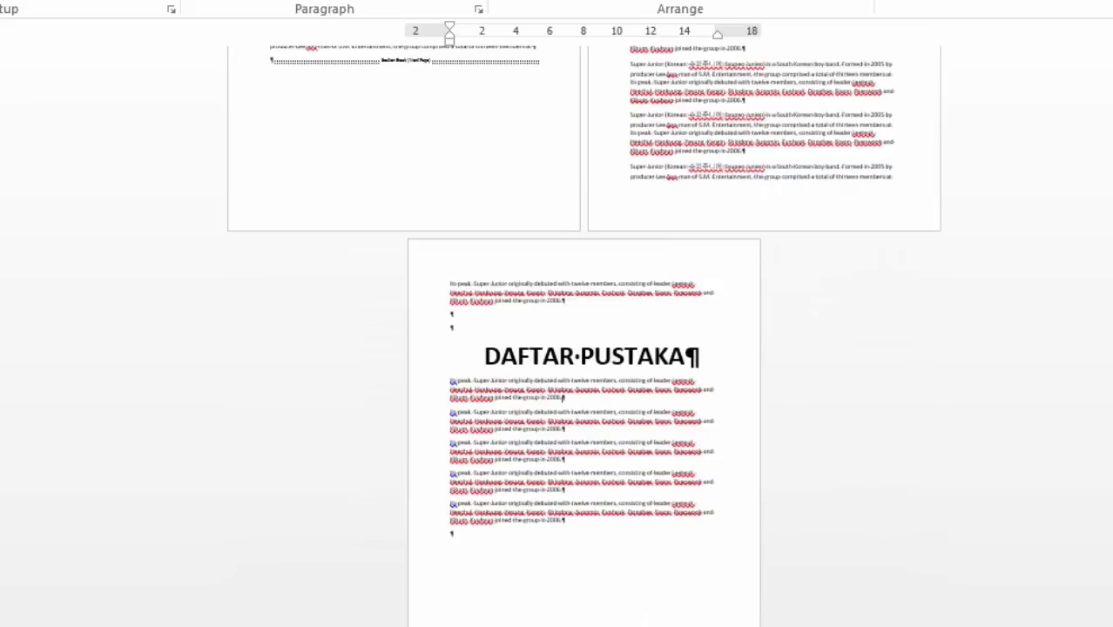
left_click_drag(484, 355, 451, 527)
left_click(451, 534)
scroll(583, 336, "down", 2)
scroll(583, 336, "up", 5)
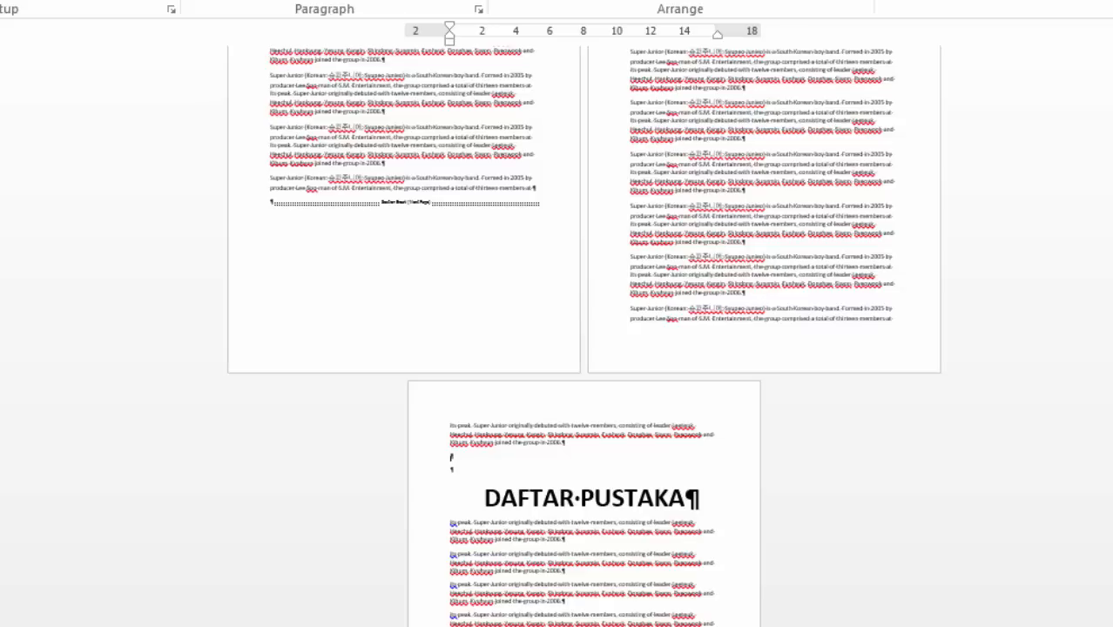
Insert empty paragraphs before DAFTAR PUSTAKA until it moves to the next page.
scroll(584, 336, "down", 3)
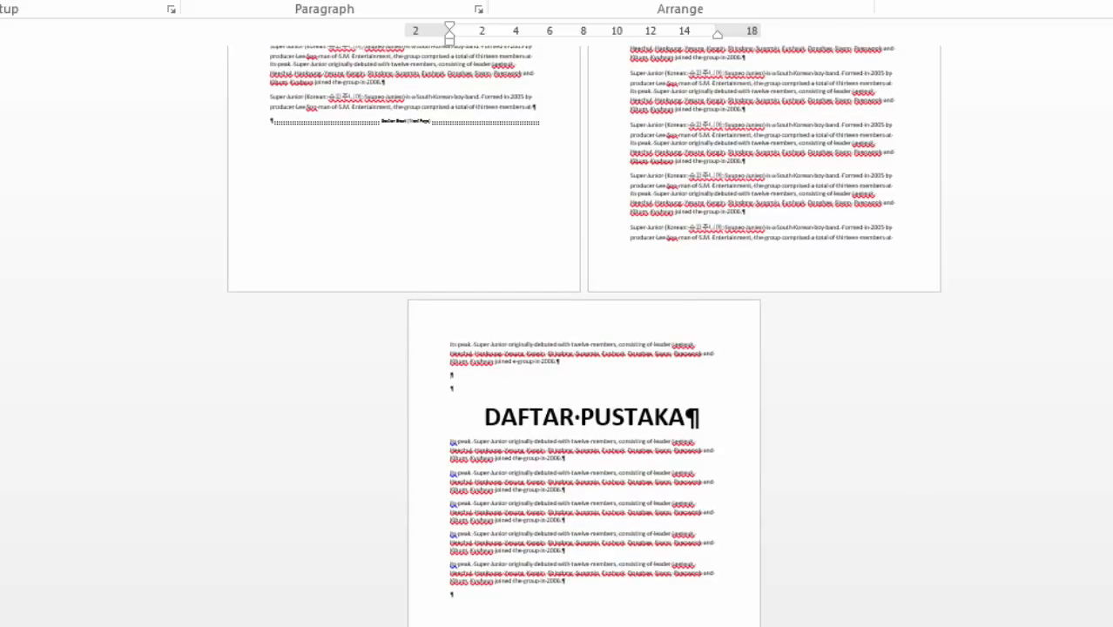
scroll(451, 376, "down", 3)
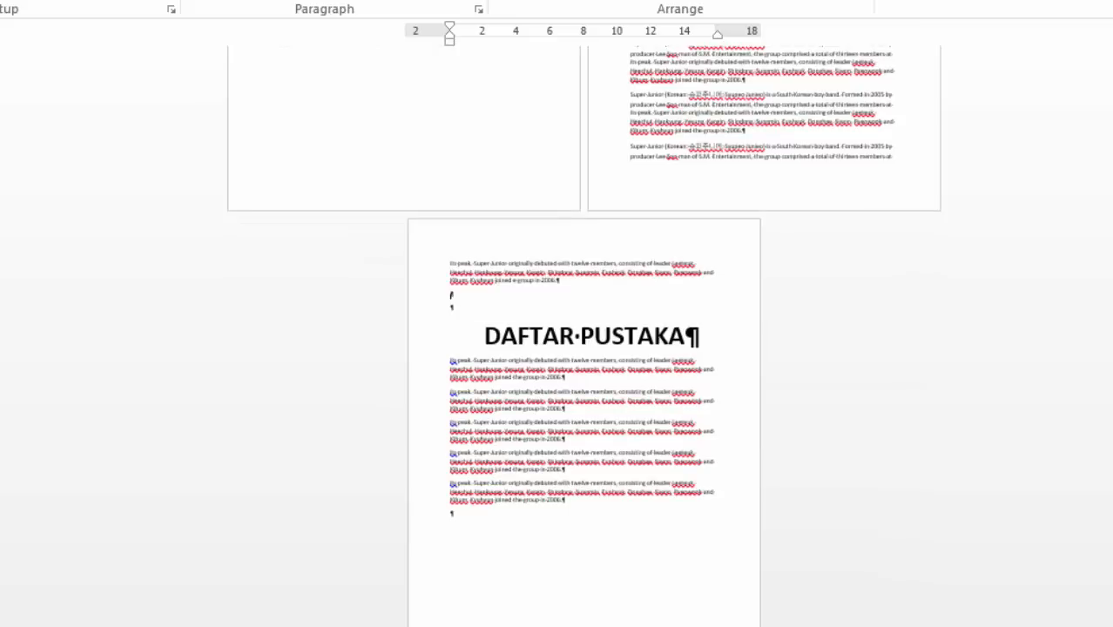
key("Return")
key("Return")
key("Return")
key("Return")
key("Return")
key("Return")
key("Return")
key("Return")
key("Return")
key("Return")
key("Return")
key("Return")
key("Return")
key("Return")
key("Return")
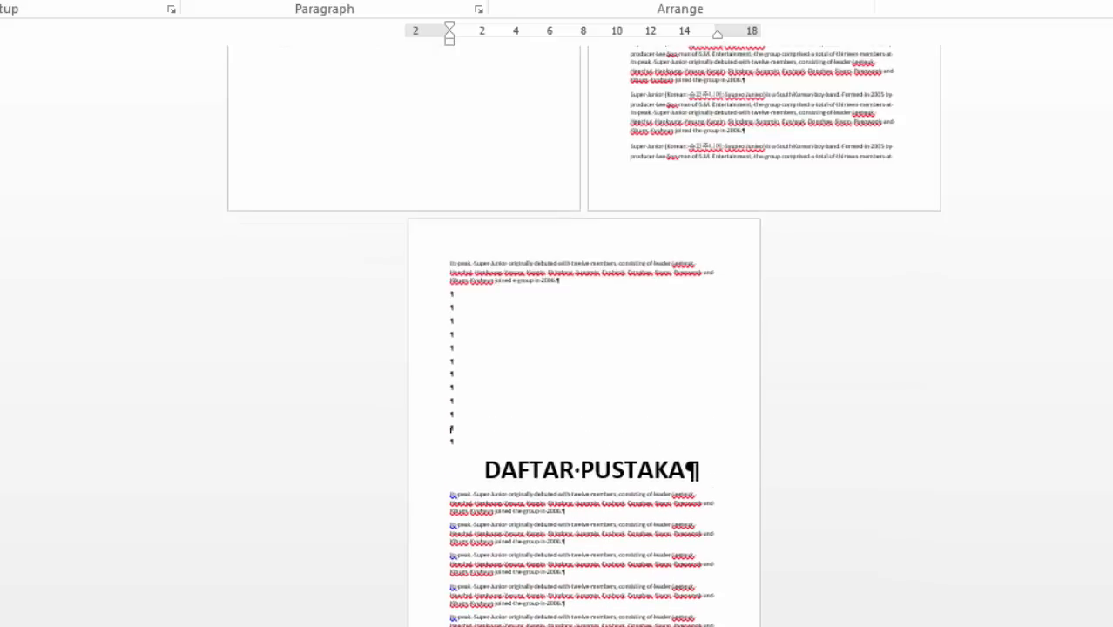
key("Return")
key("Return")
key("Return")
key("Return")
key("Return")
key("Return")
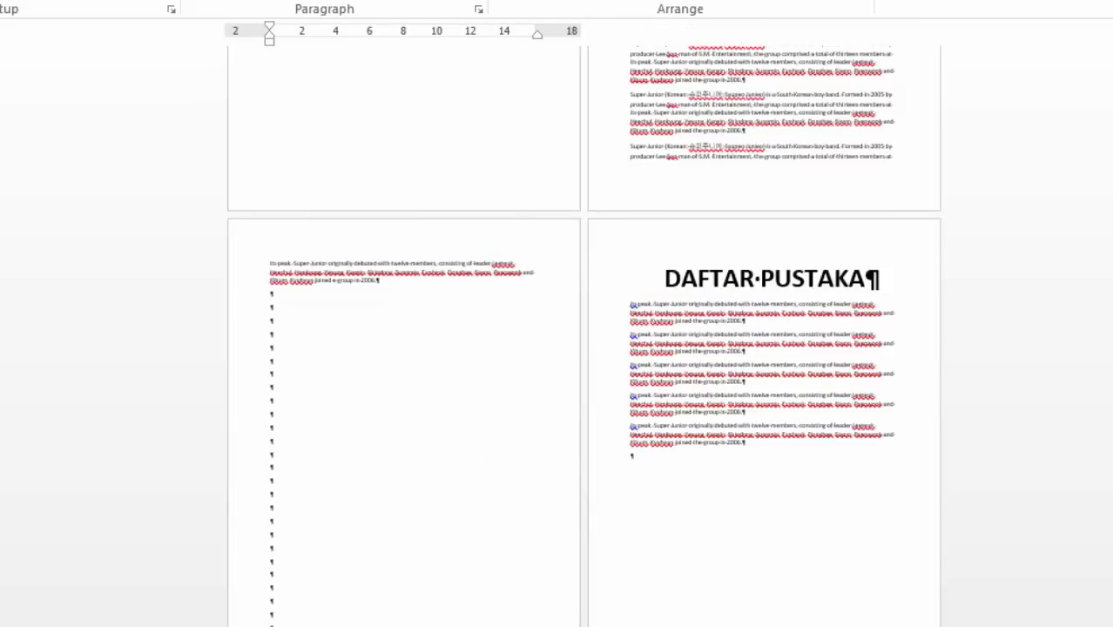
Check the DAFTAR PUSTAKA heading and entries, then bring up the page orientation choices.
left_click_drag(664, 278, 749, 451)
left_click(734, 384)
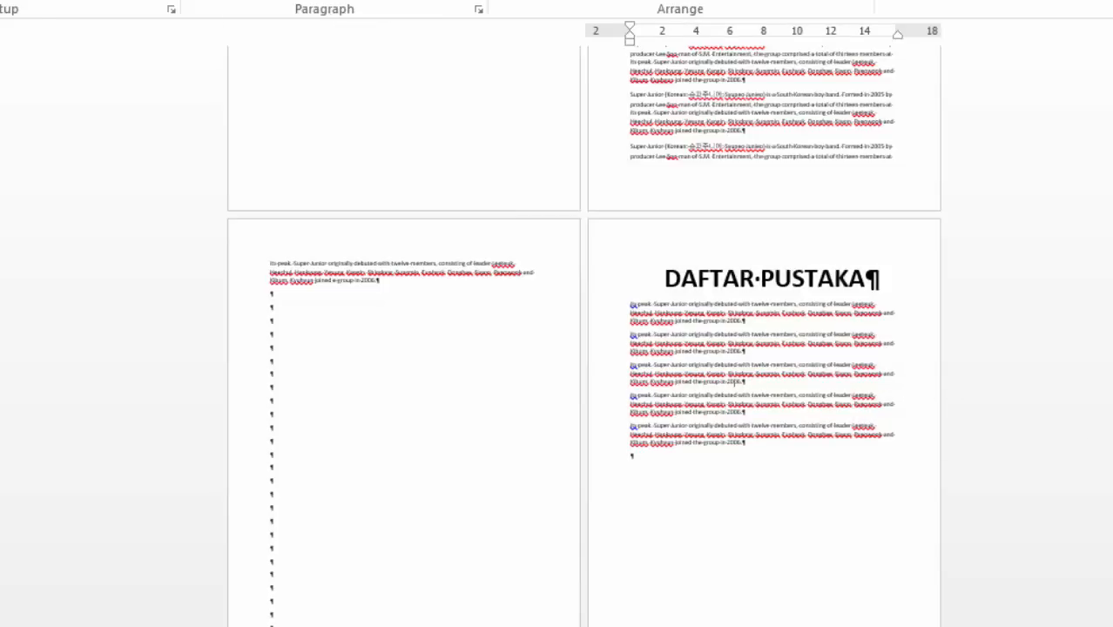
double_click(724, 355)
left_click(68, 69)
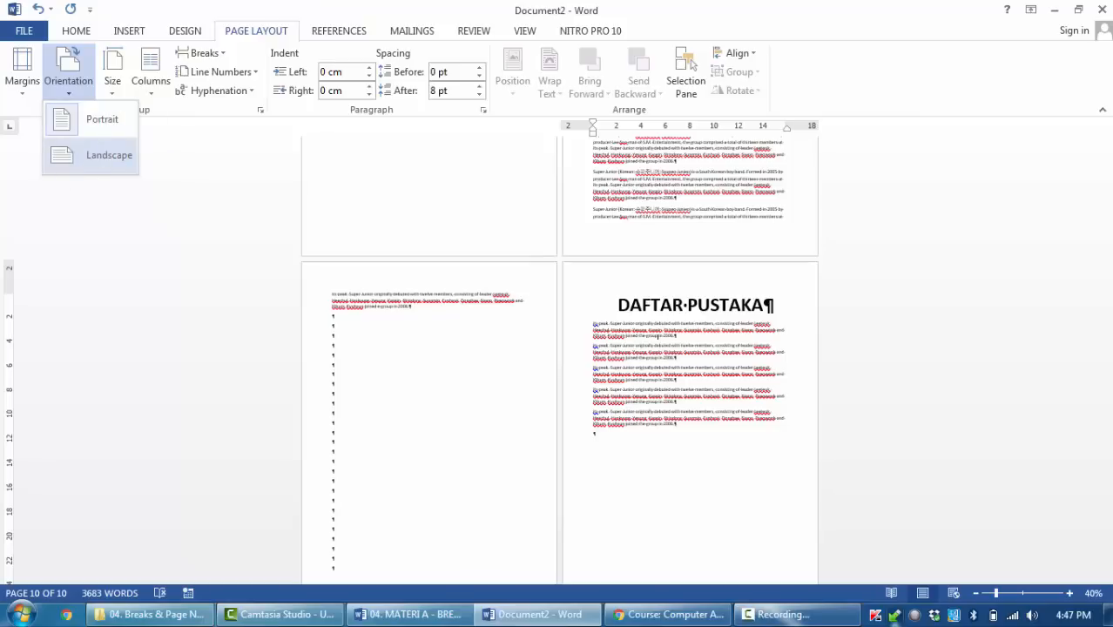
Try Landscape orientation on the section, then review the BAB III and DAFTAR PUSTAKA pages.
left_click(102, 155)
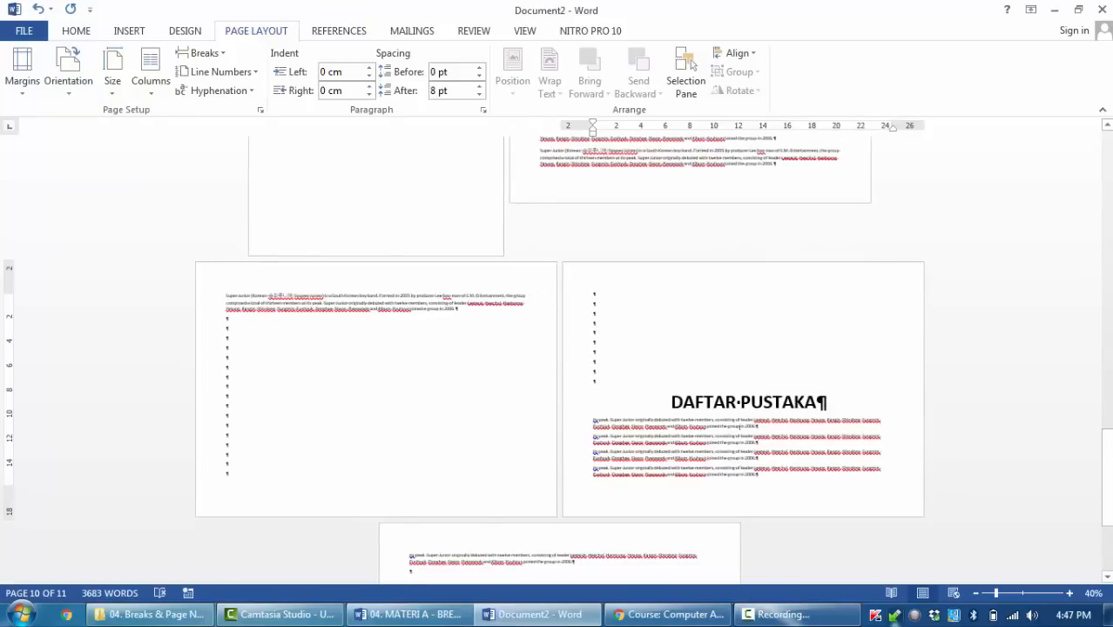
scroll(739, 427, "down", 3)
left_click_drag(671, 256, 696, 476)
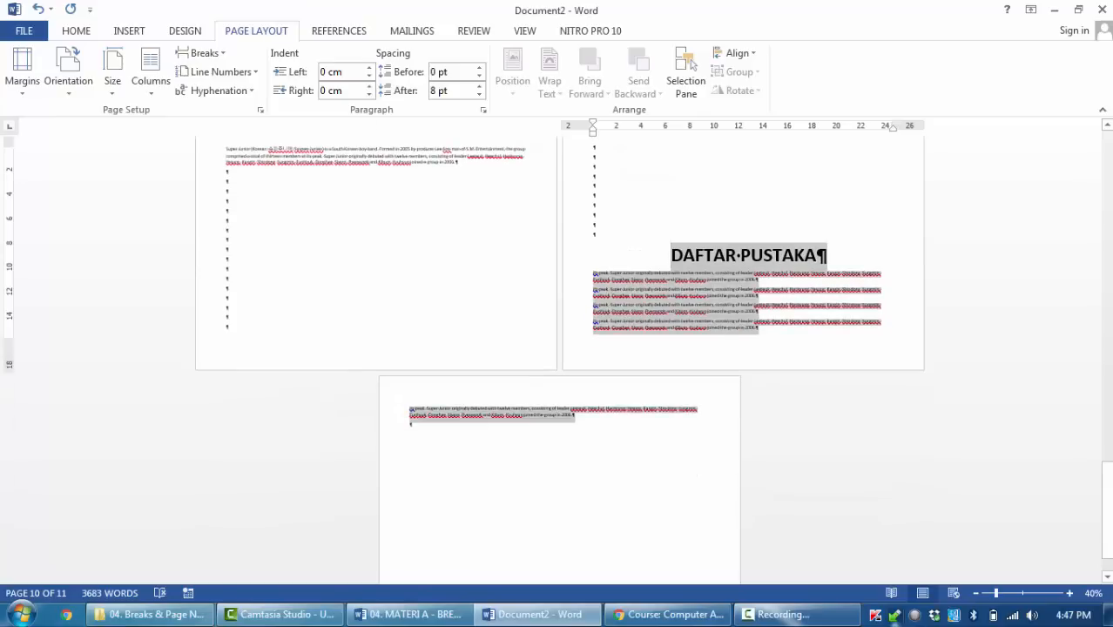
left_click(692, 426)
scroll(693, 426, "up", 1)
left_click_drag(761, 372, 644, 282)
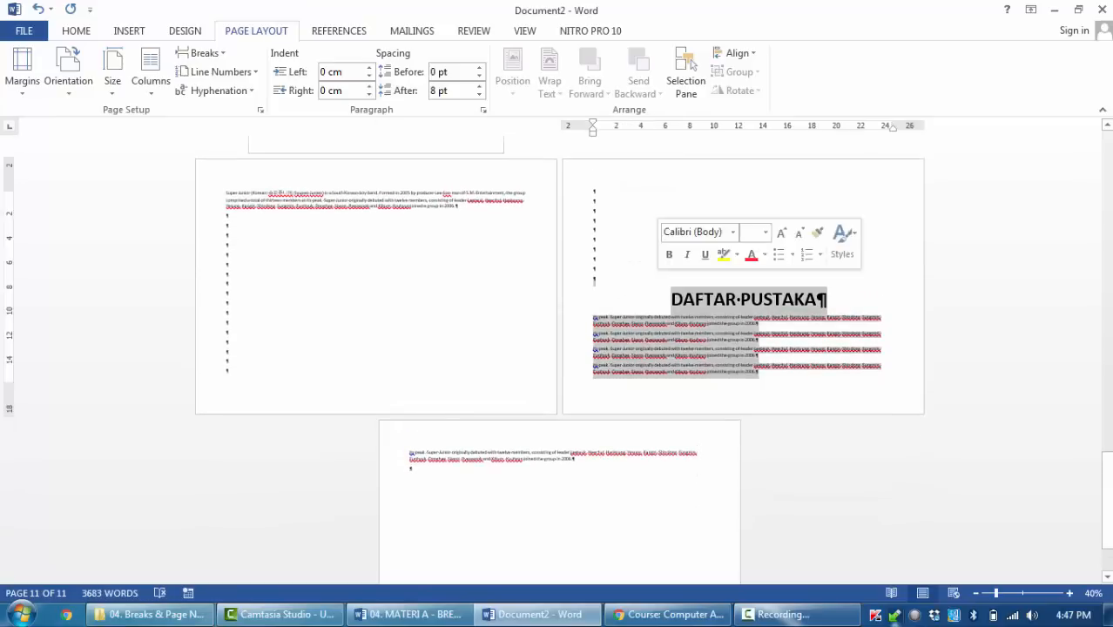
scroll(557, 348, "up", 6)
left_click_drag(672, 221, 775, 401)
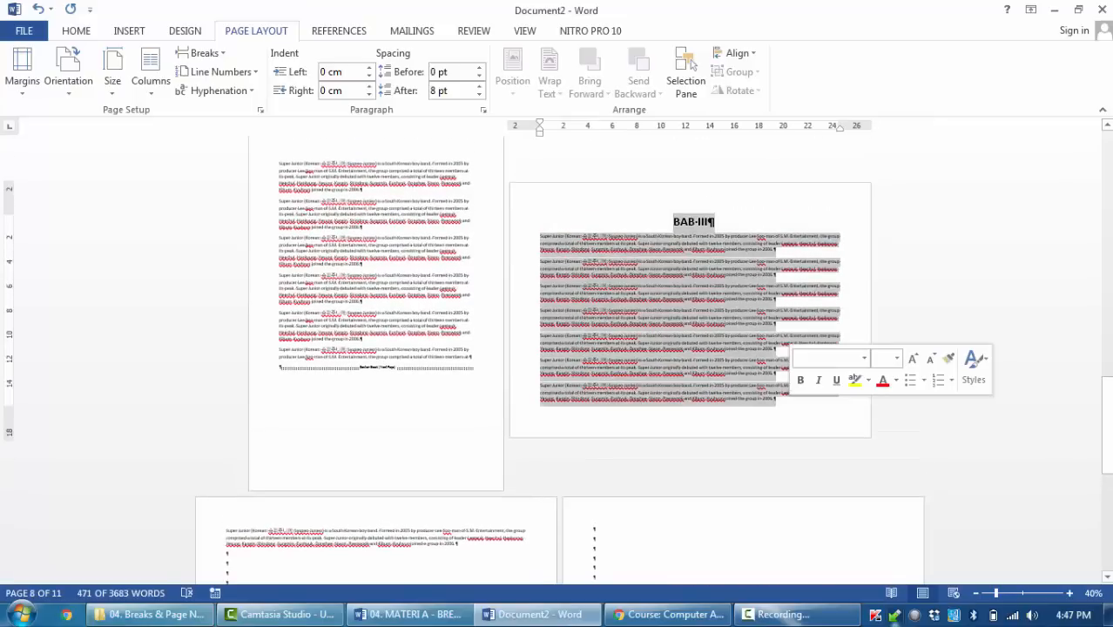
left_click(776, 400)
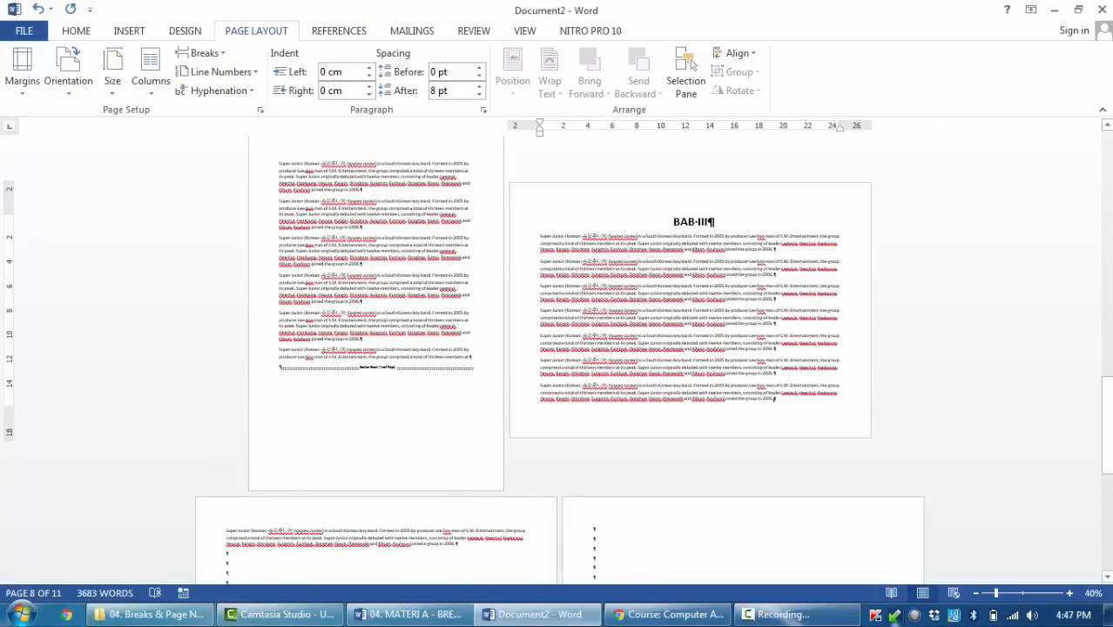
scroll(557, 348, "down", 3)
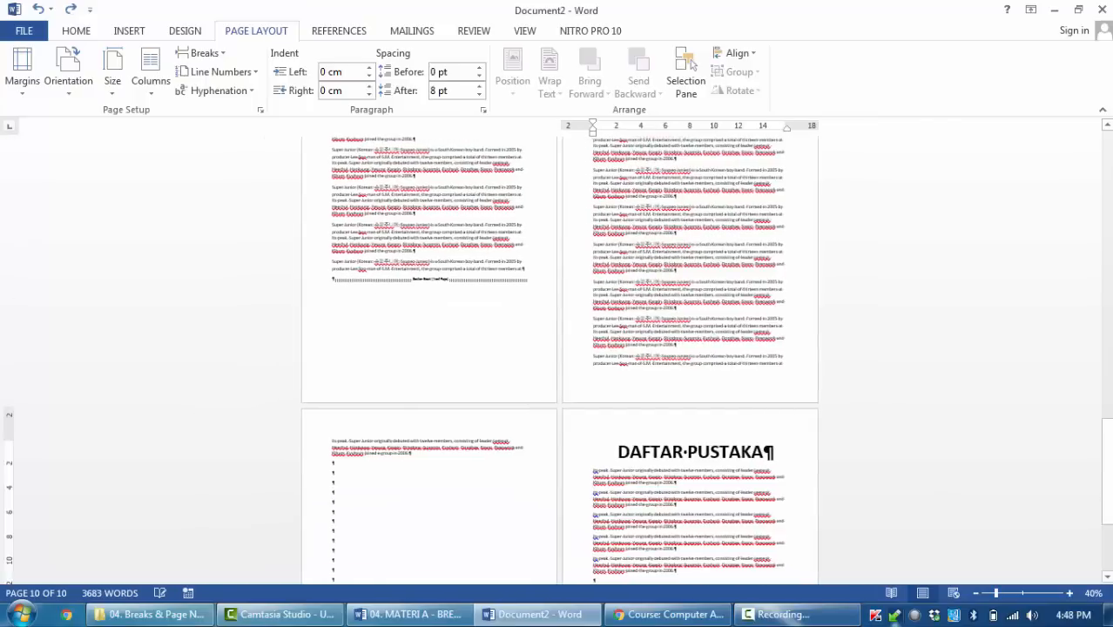
Delete the run of empty paragraphs above DAFTAR PUSTAKA, leaving one blank line.
scroll(555, 359, "down", 2)
left_click(332, 404)
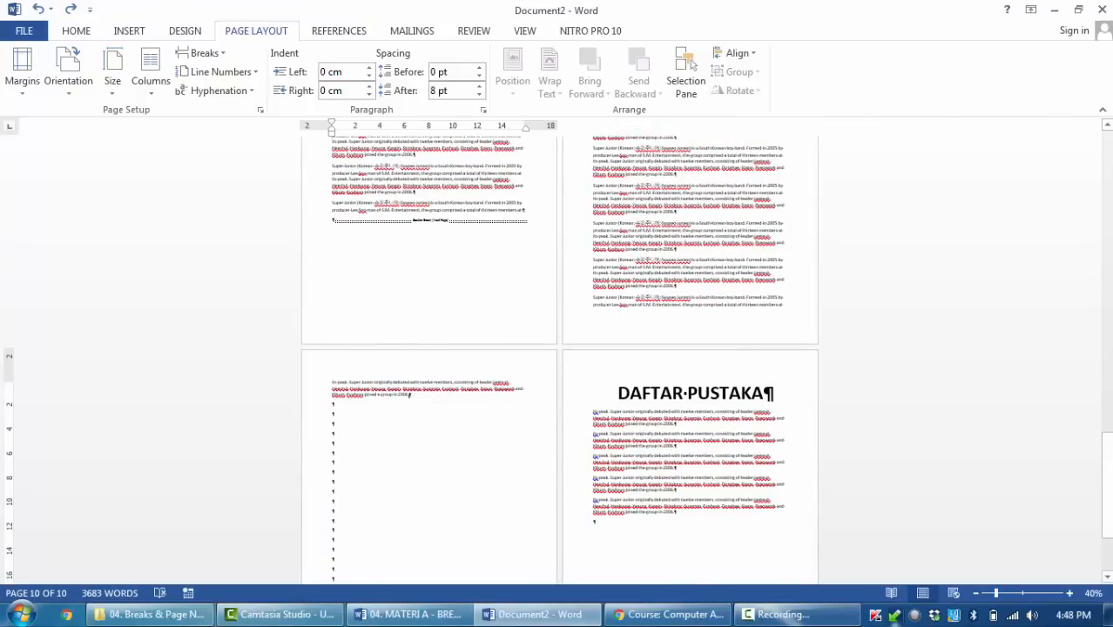
scroll(333, 404, "down", 1)
left_click_drag(333, 376, 332, 403)
left_click_drag(348, 571, 381, 551)
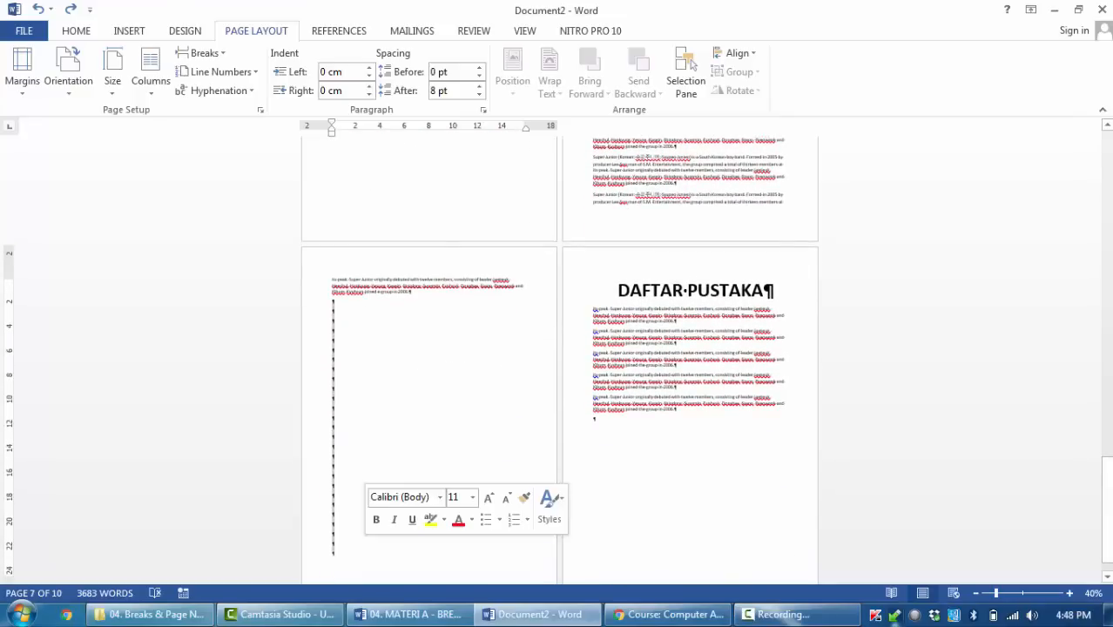
key("Delete")
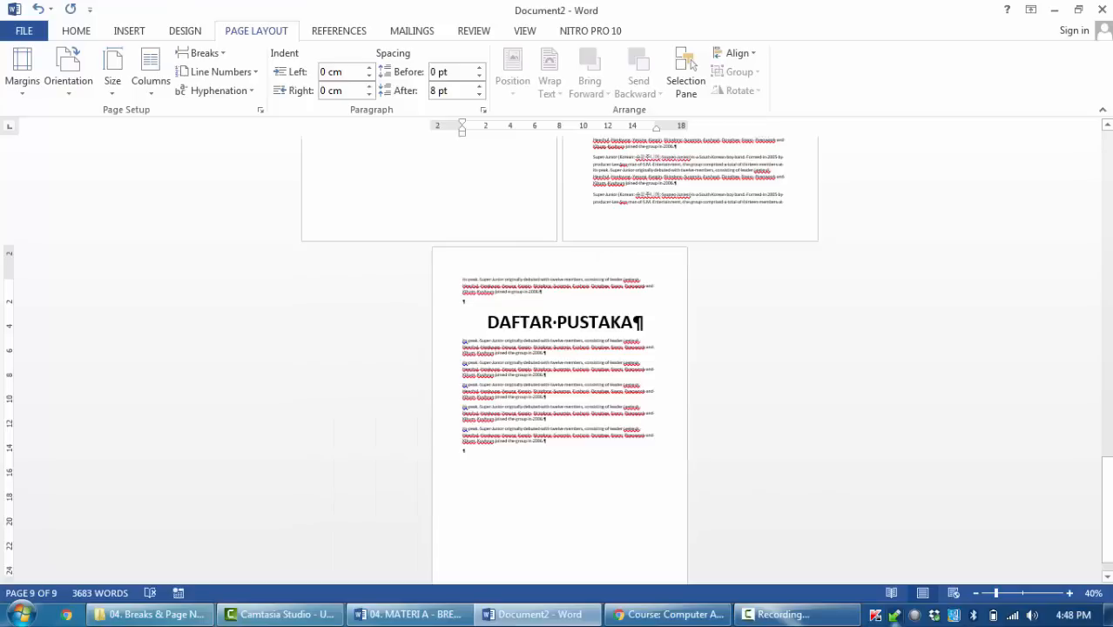
key("Return")
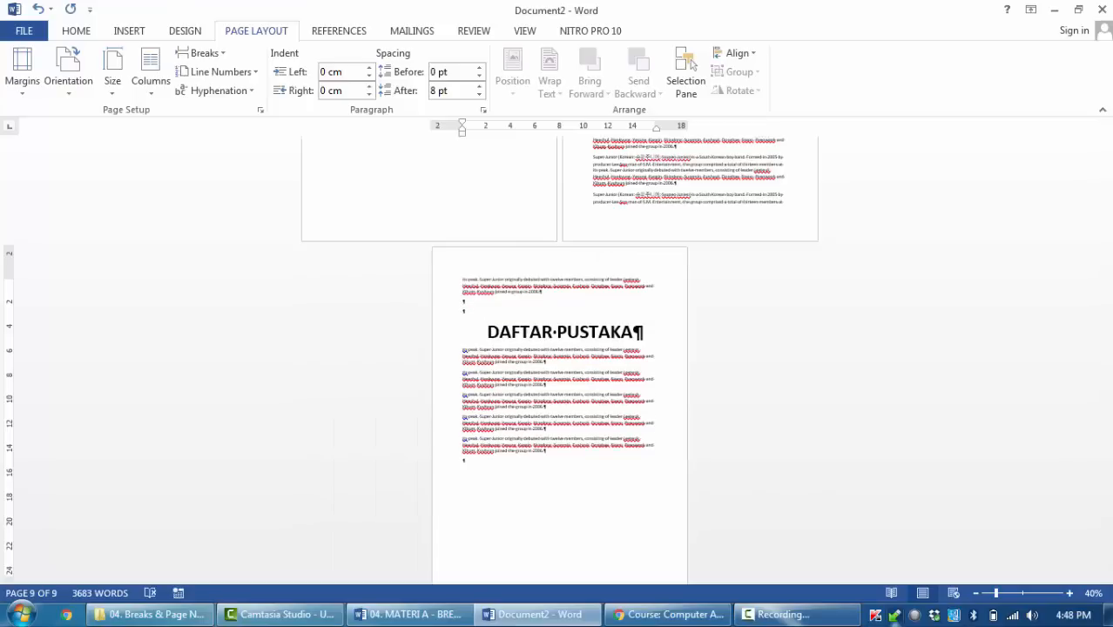
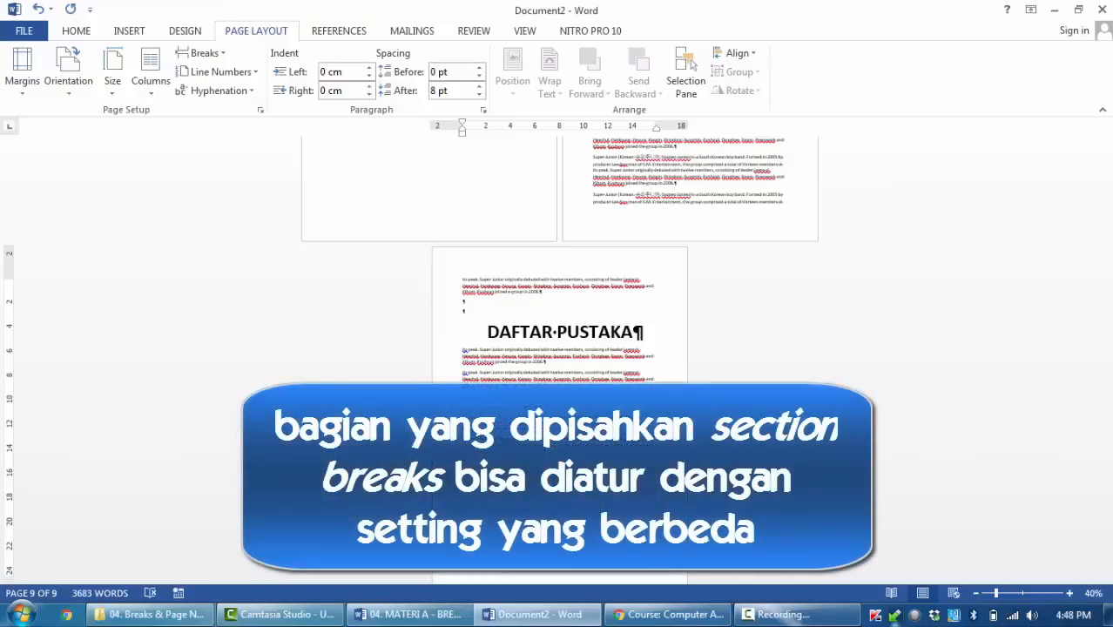
Check the section break before BAB II, then open the BAB I page header.
scroll(558, 348, "up", 10)
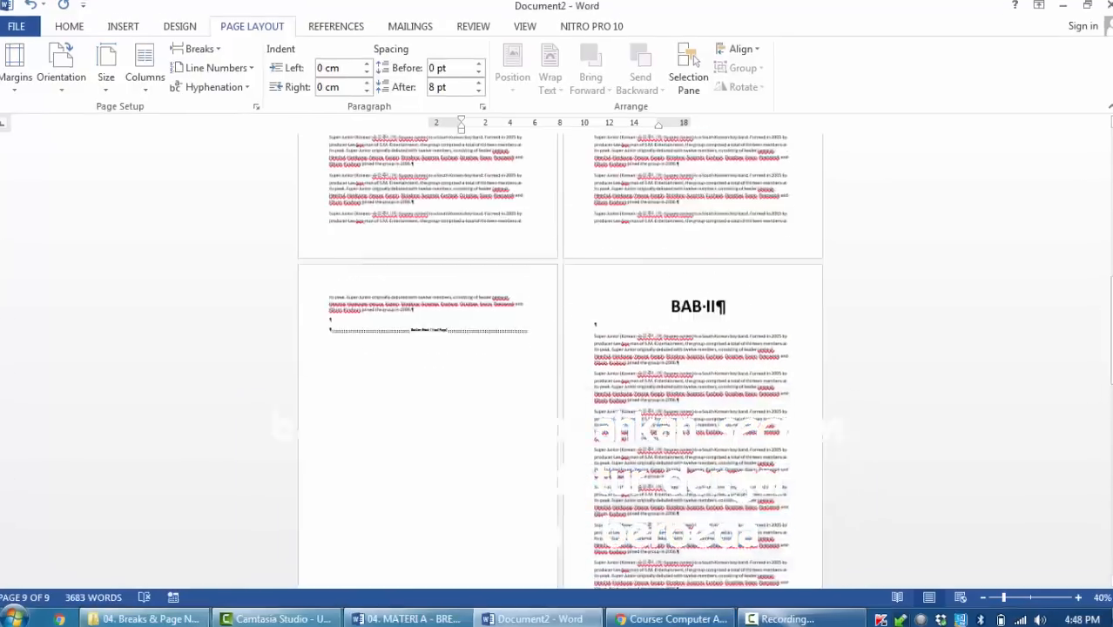
scroll(557, 349, "up", 10)
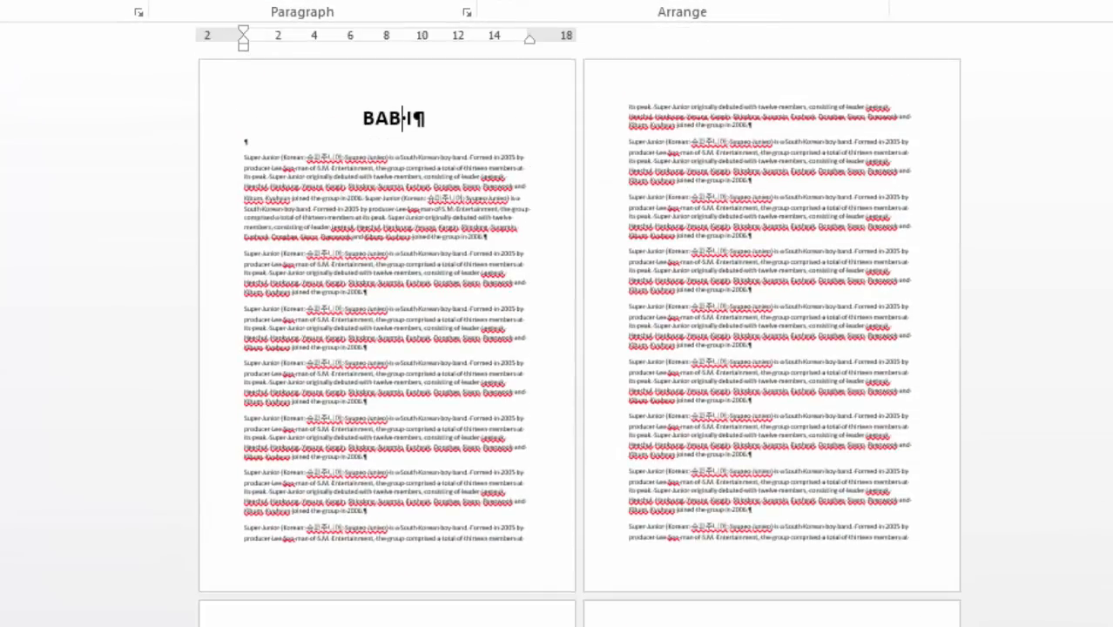
scroll(579, 340, "down", 10)
left_click(226, 416)
scroll(227, 416, "down", 3)
scroll(579, 340, "down", 6)
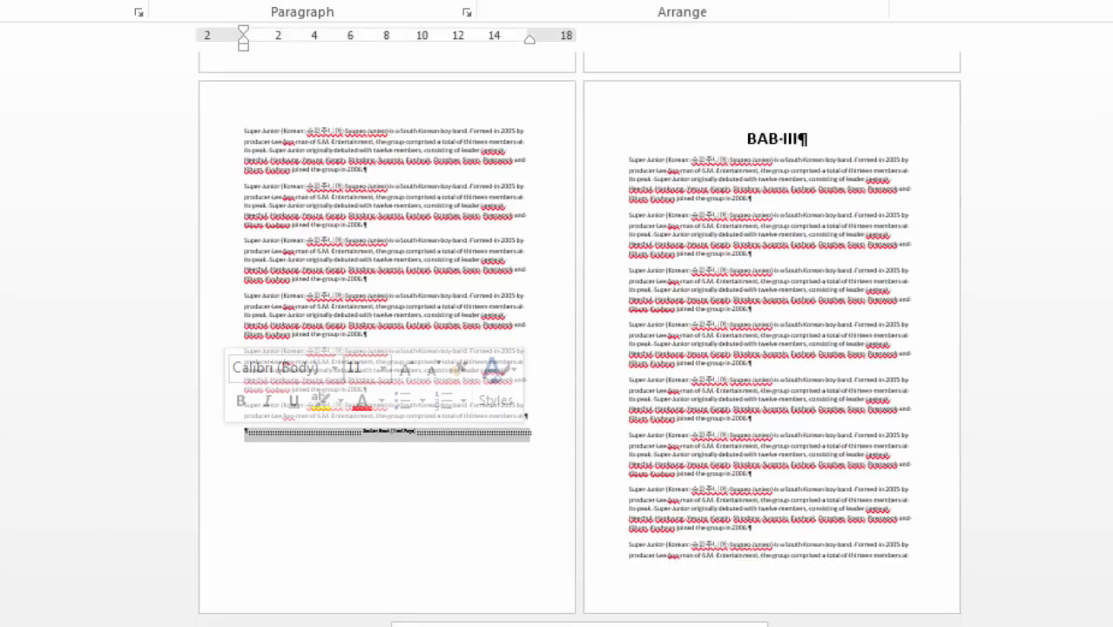
scroll(579, 340, "up", 6)
scroll(579, 340, "up", 5)
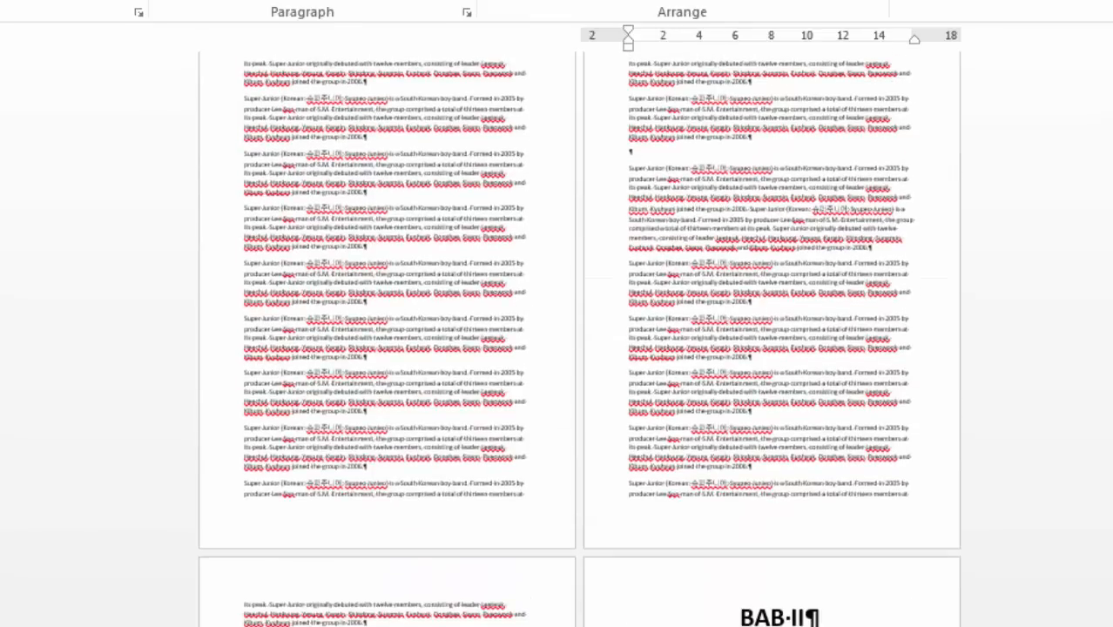
scroll(579, 340, "up", 6)
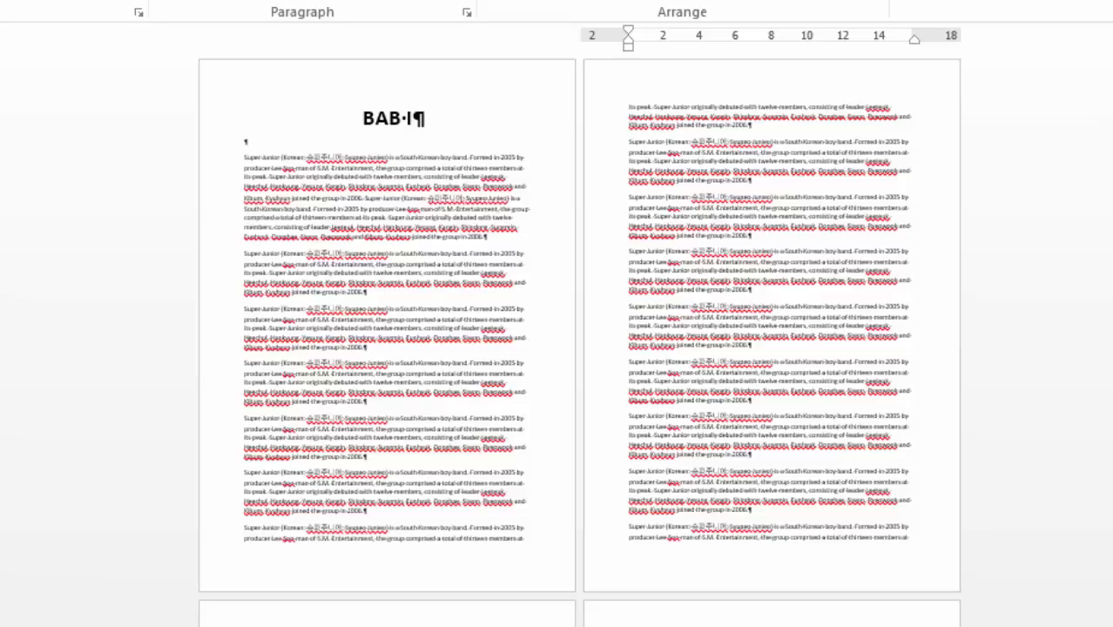
left_click(503, 85)
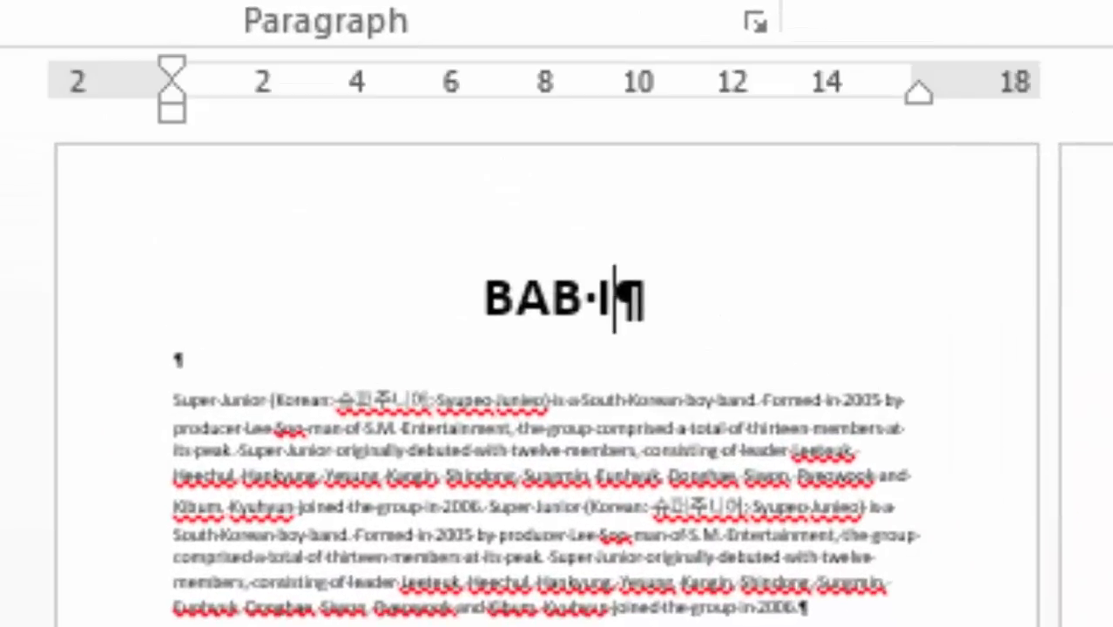
double_click(503, 189)
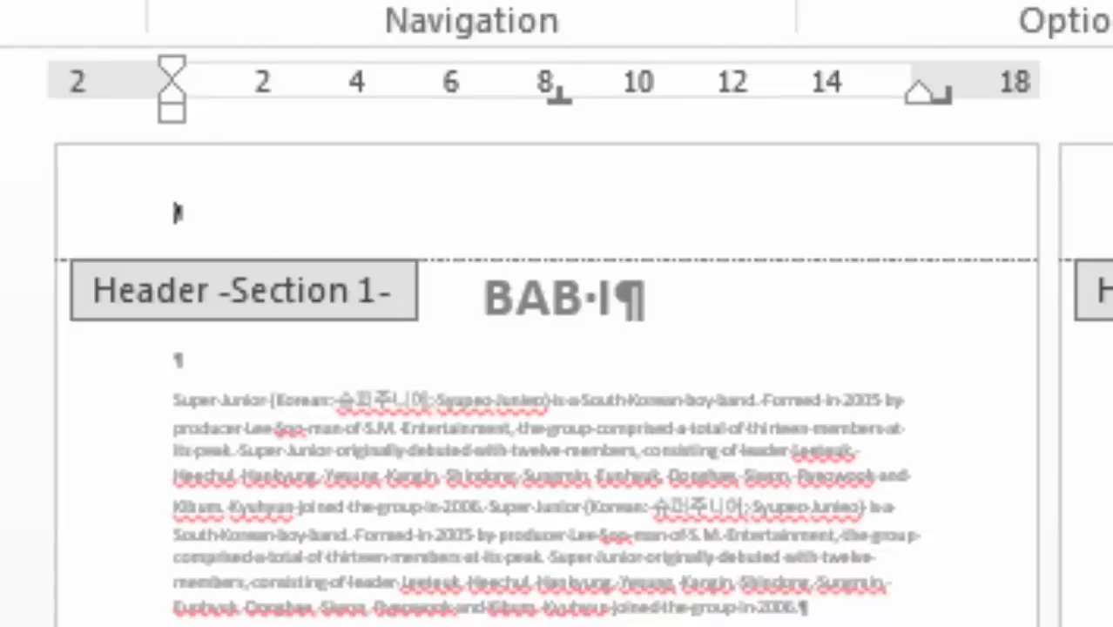
Review the chapter page headers, then return to the body text.
scroll(546, 375, "down", 15)
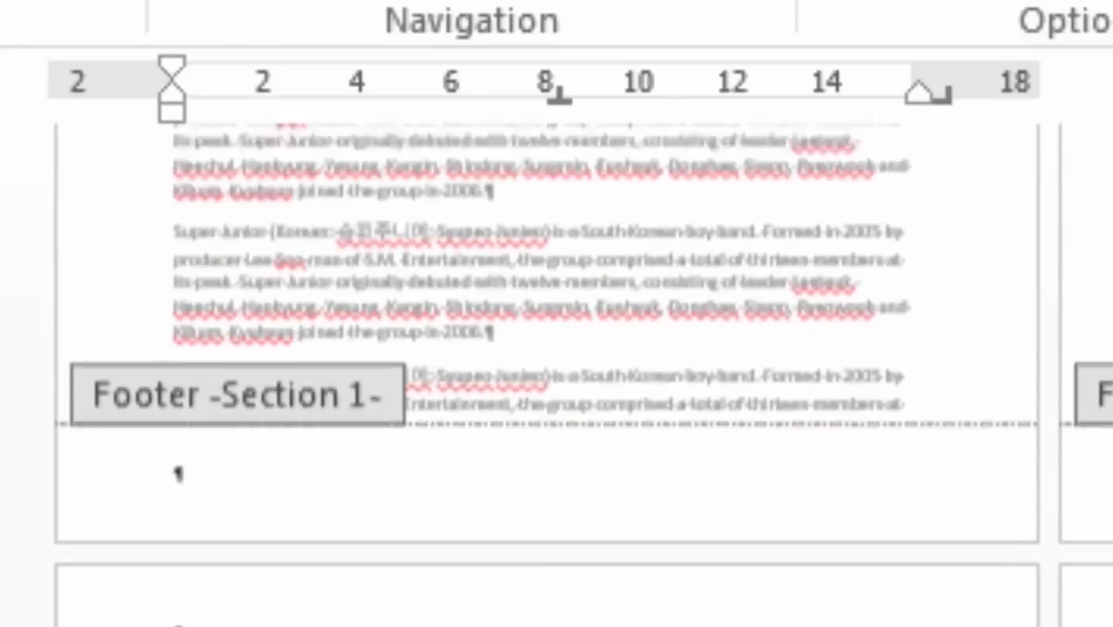
scroll(546, 375, "up", 2)
scroll(546, 375, "down", 15)
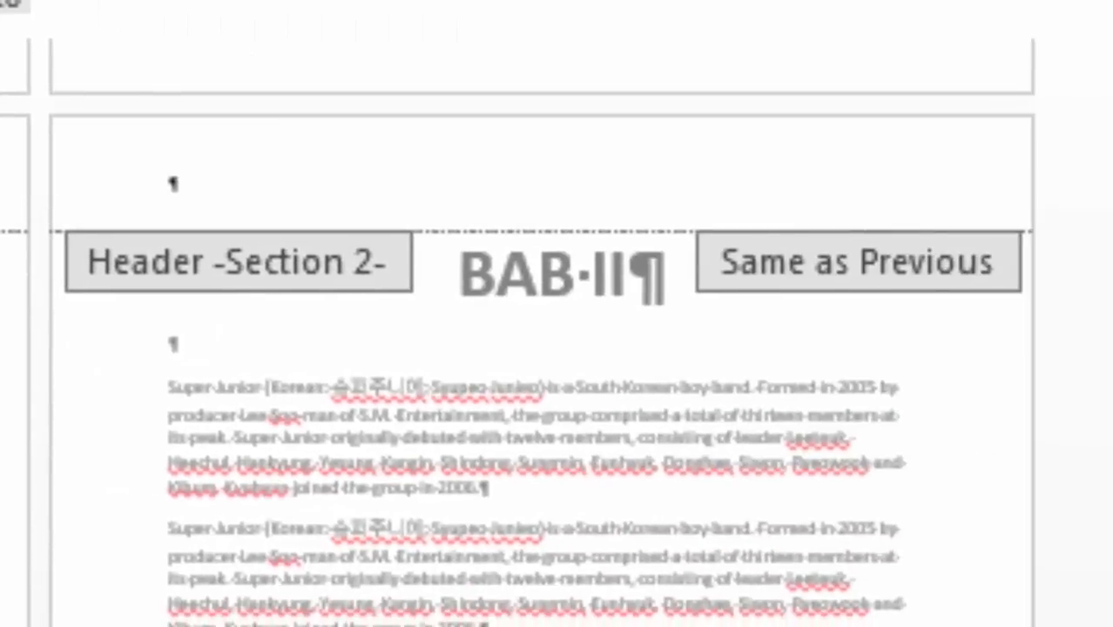
scroll(546, 374, "down", 10)
scroll(546, 375, "down", 4)
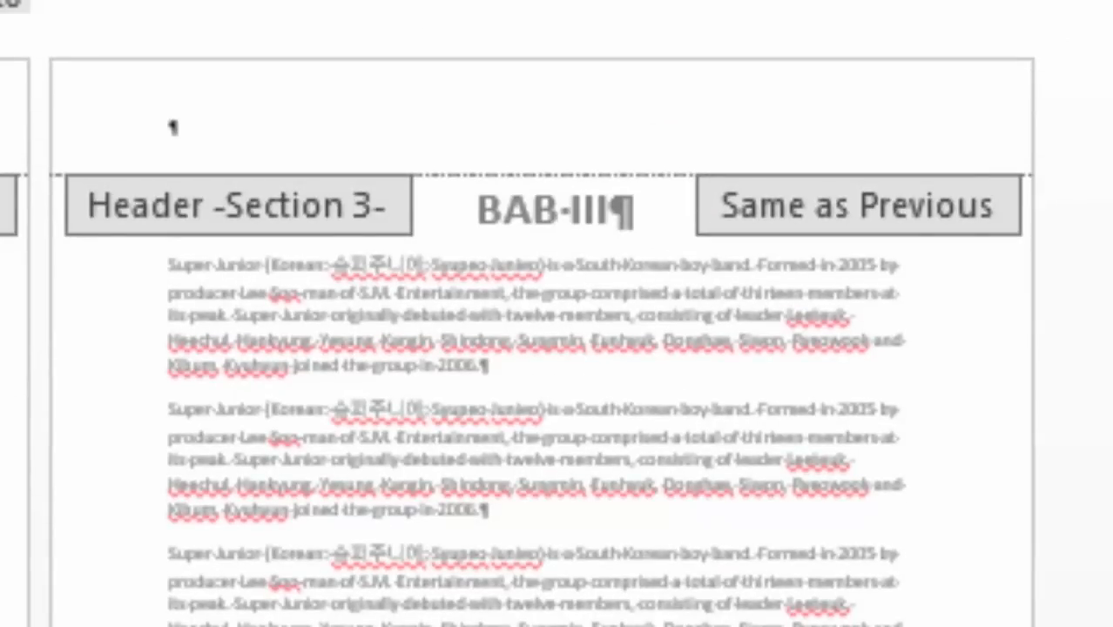
scroll(542, 348, "down", 11)
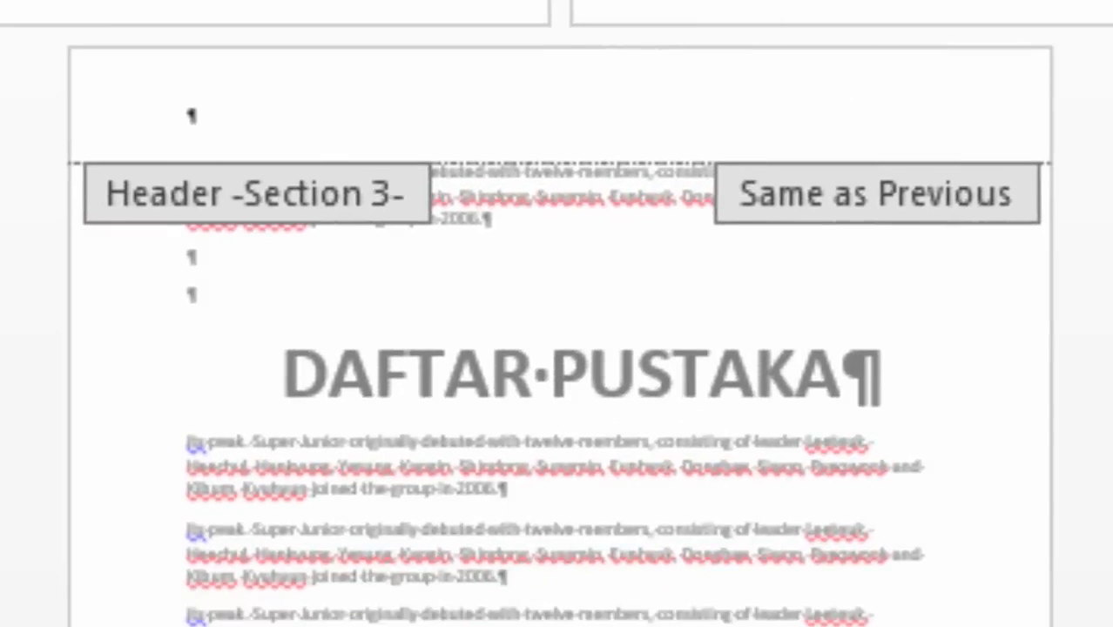
scroll(557, 313, "up", 16)
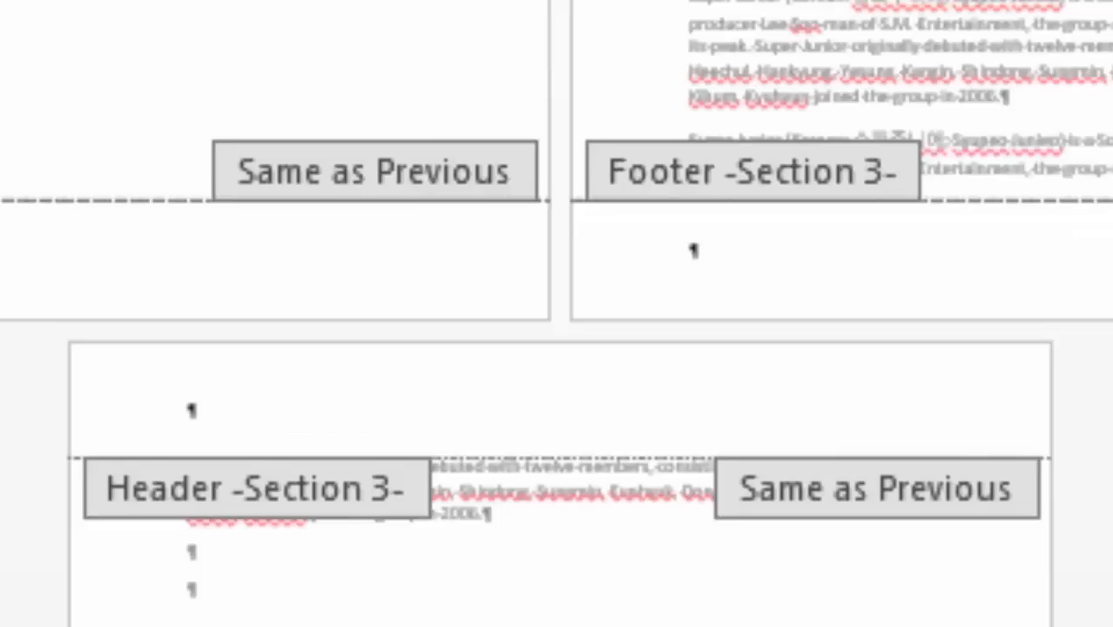
scroll(557, 313, "up", 12)
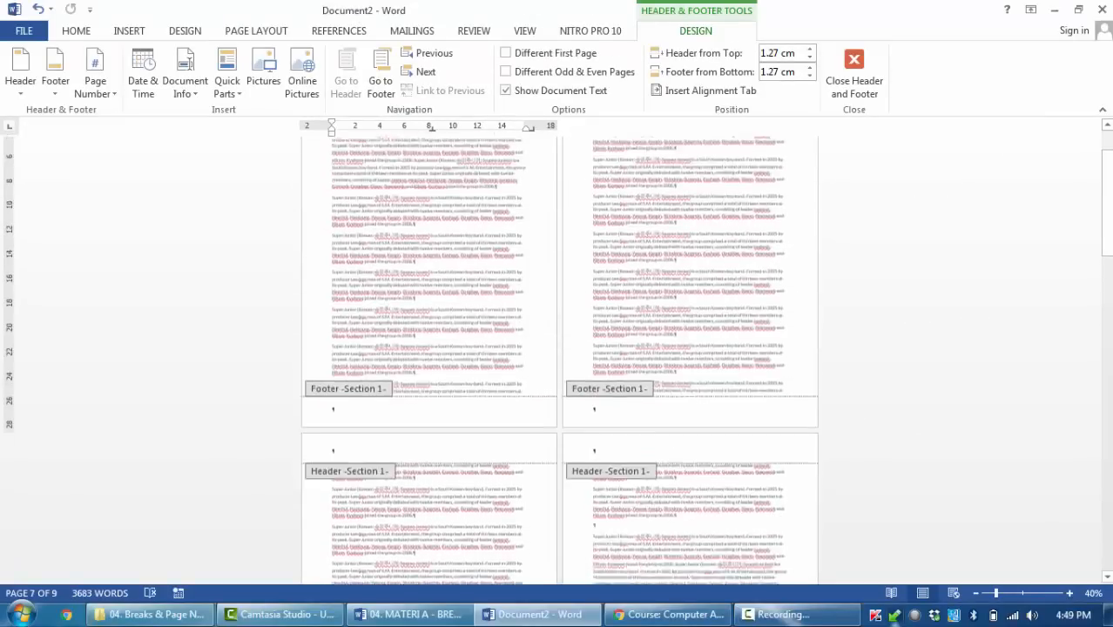
scroll(558, 348, "up", 2)
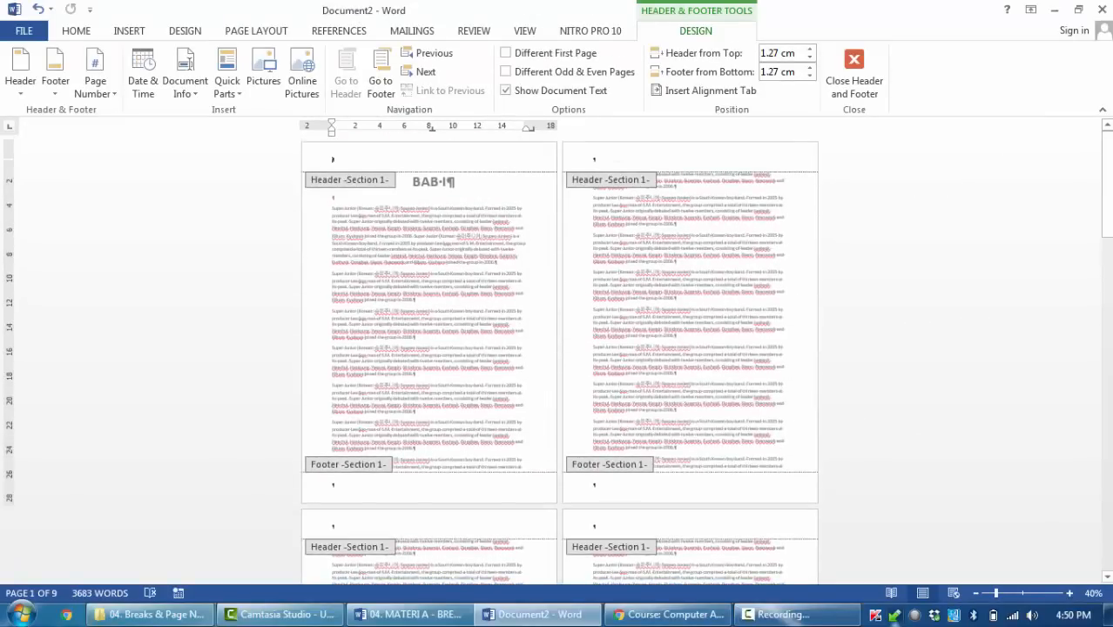
scroll(504, 368, "down", 5)
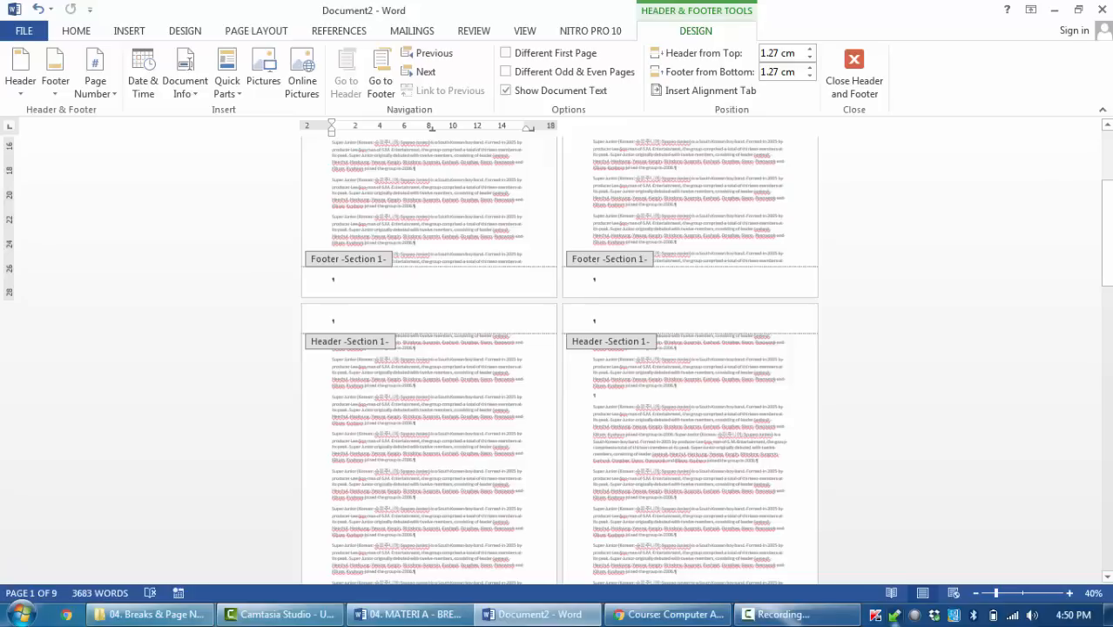
double_click(503, 368)
scroll(504, 368, "down", 10)
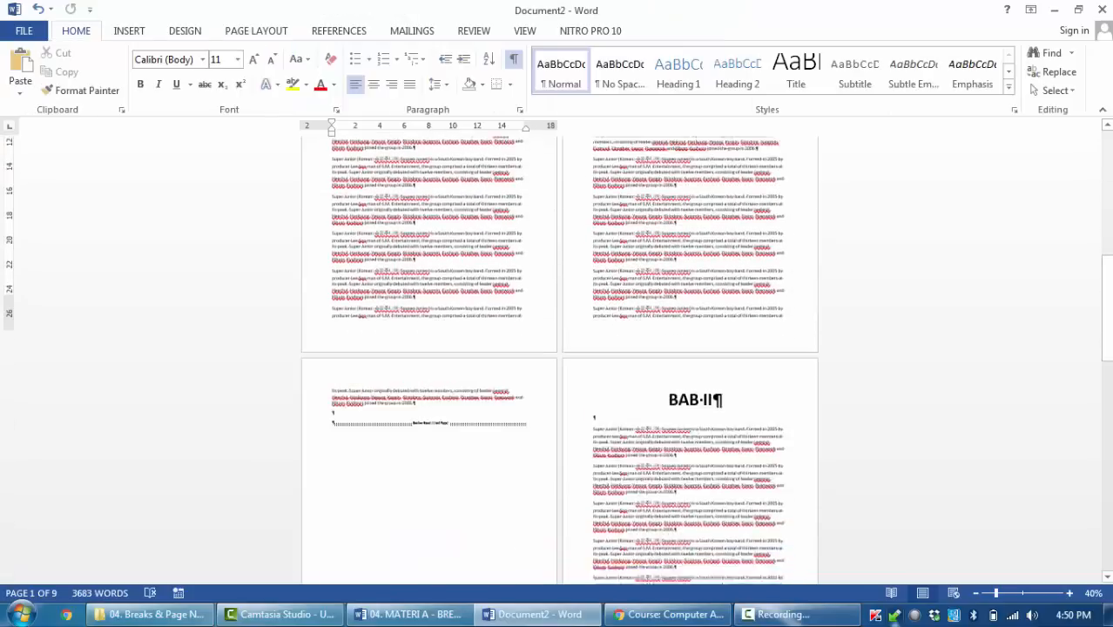
scroll(557, 357, "down", 4)
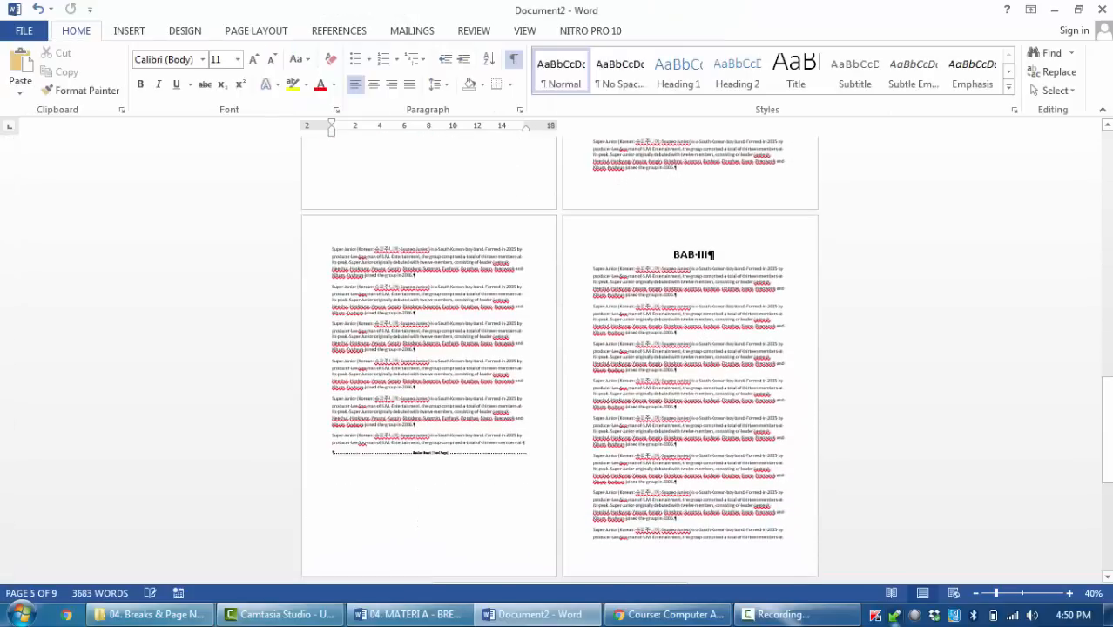
Create a new blank document.
left_click(23, 31)
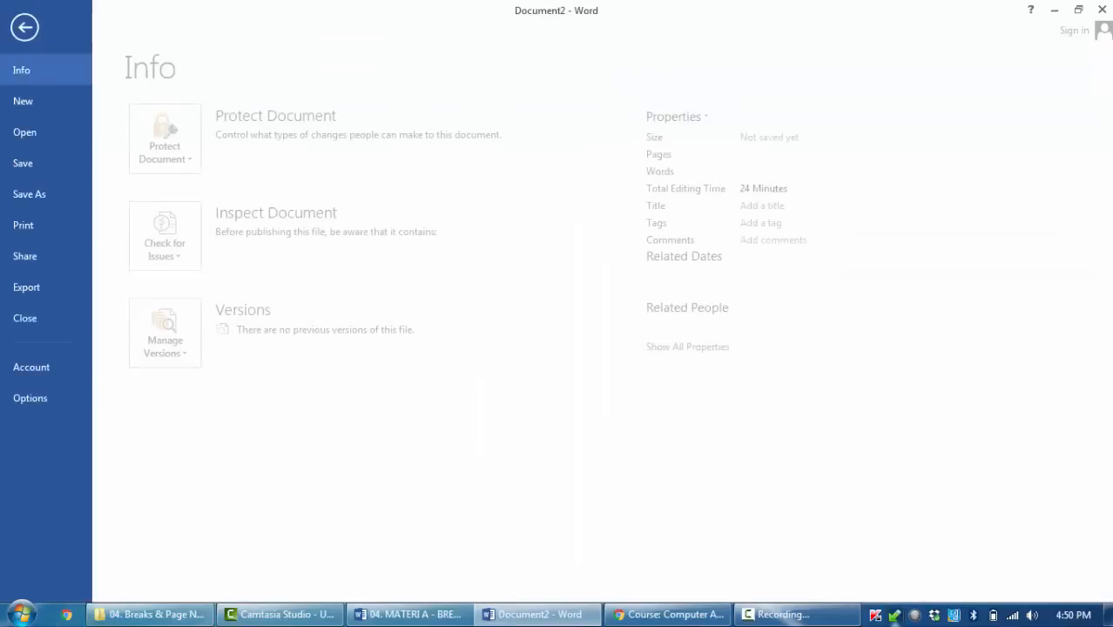
left_click(33, 133)
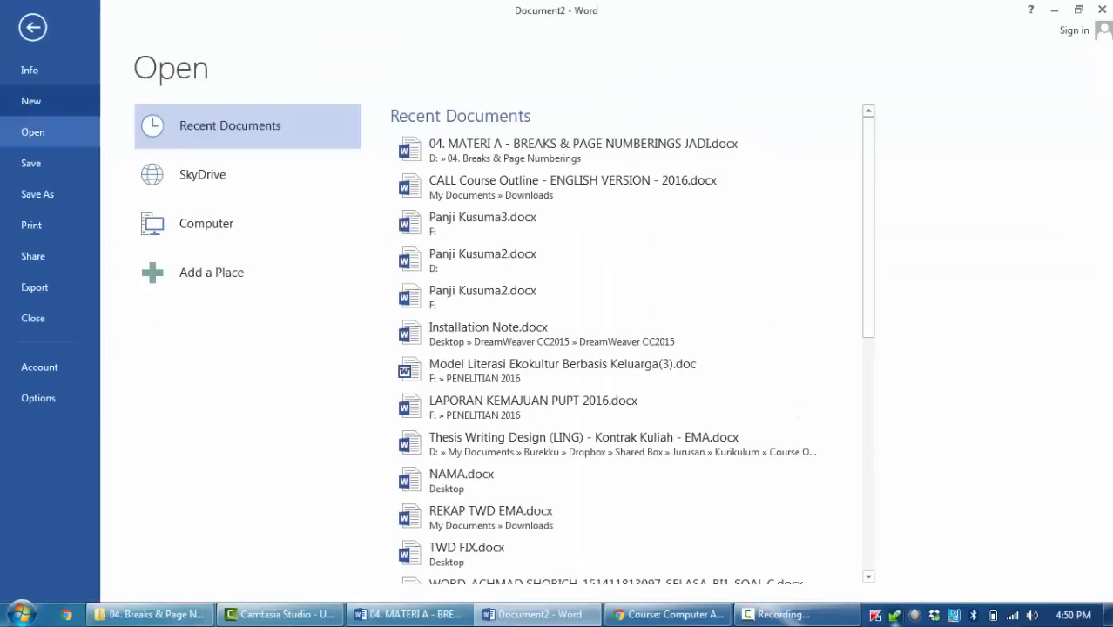
left_click(31, 101)
left_click(226, 279)
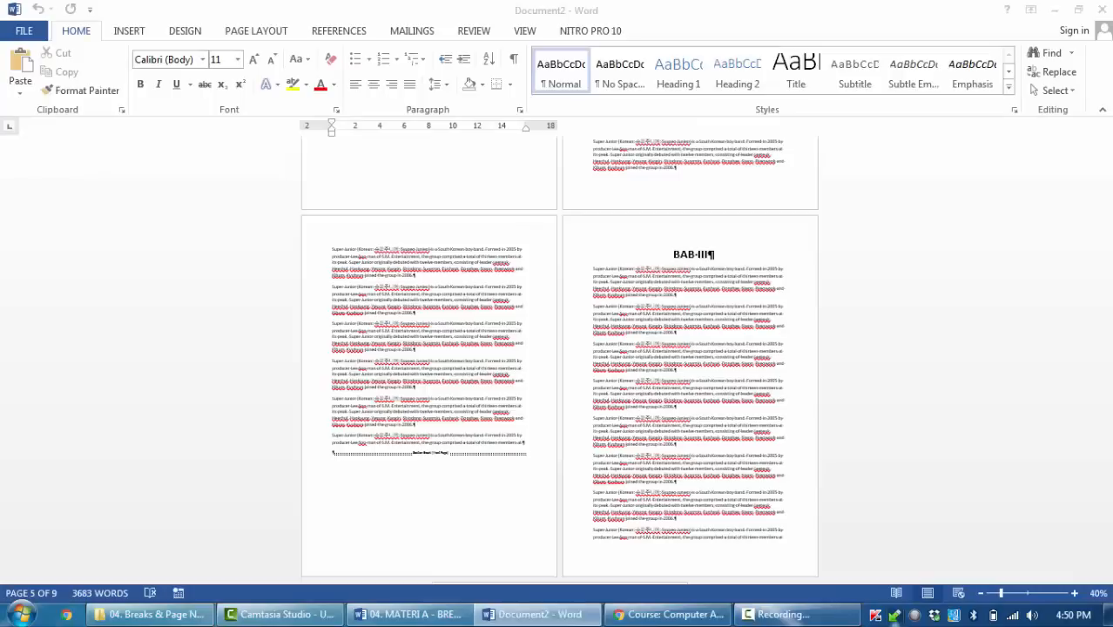
Type a line of nonsense text, copy it, and paste a second copy below.
type("JASdks")
type("aSkdjahksjdhajshdjahsdjkahsdjkashkjdhaksjdhakjsdhjakshd")
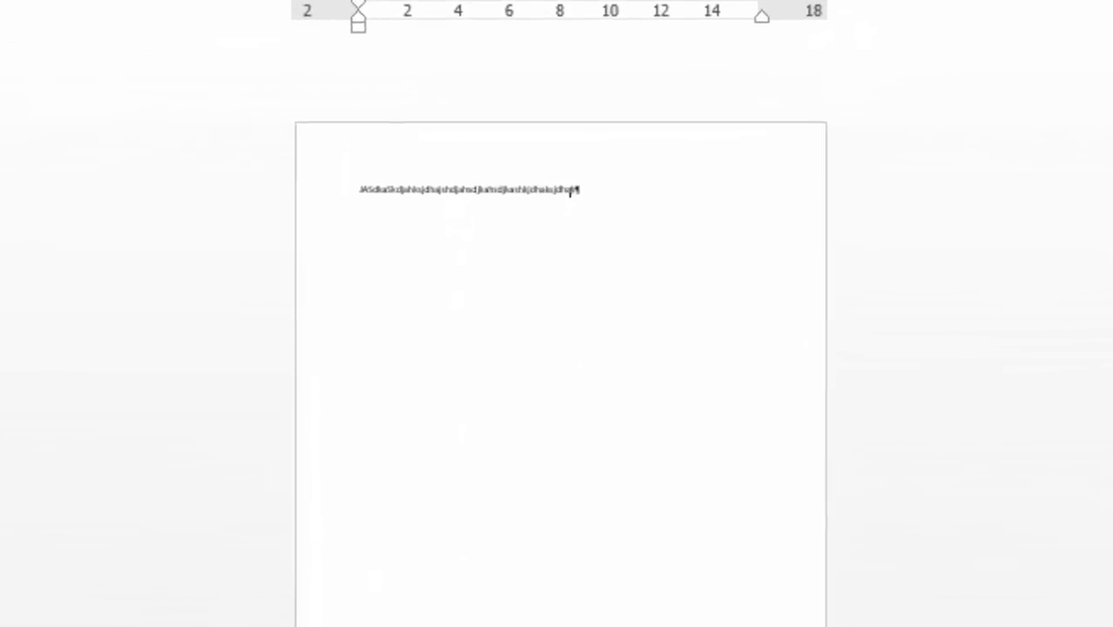
type("jasdjkahsdkjhasjdhkasdhkasdjkasdkashdkjahsdjkahskdas")
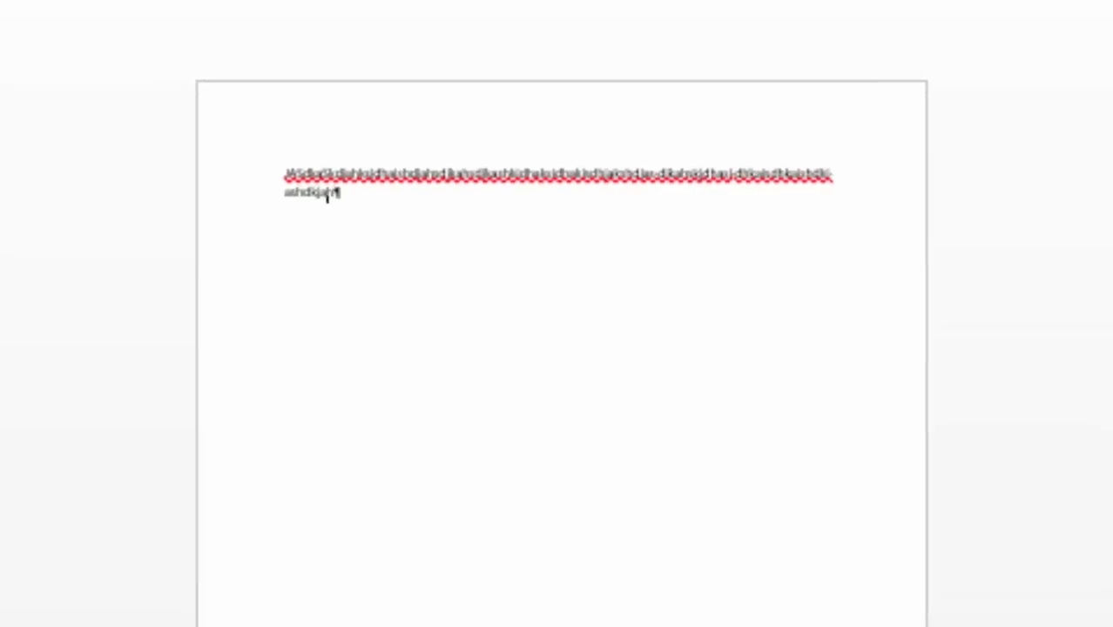
key("ctrl+a")
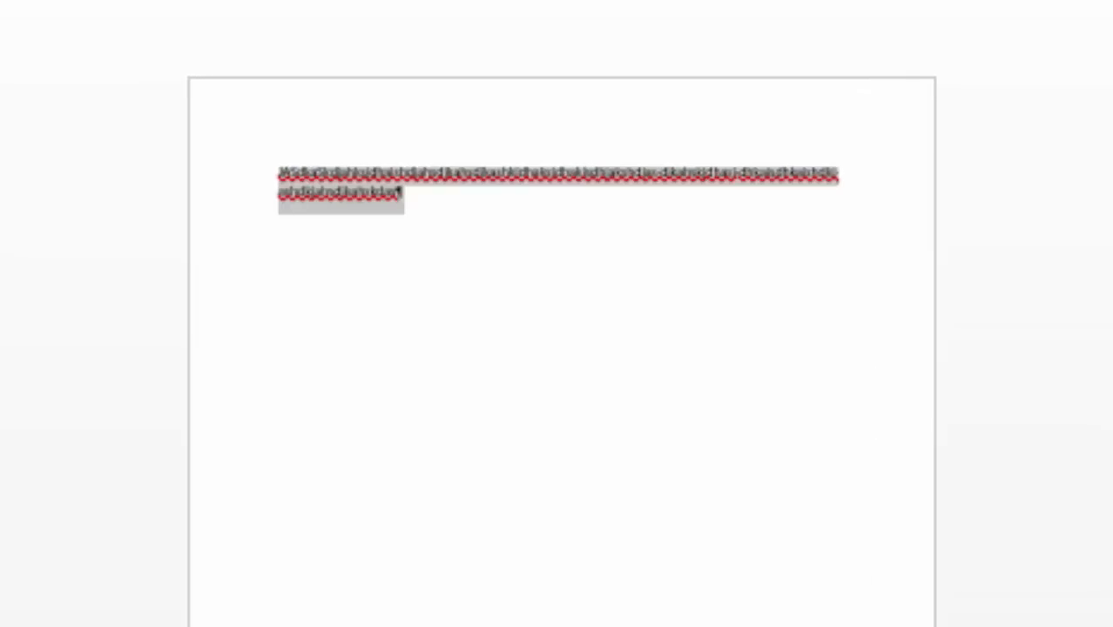
key("ctrl+c")
key("Right")
key("Return")
key("ctrl+v")
Paste a third copy after an empty paragraph, check the empty header, and return to the body.
key("Return")
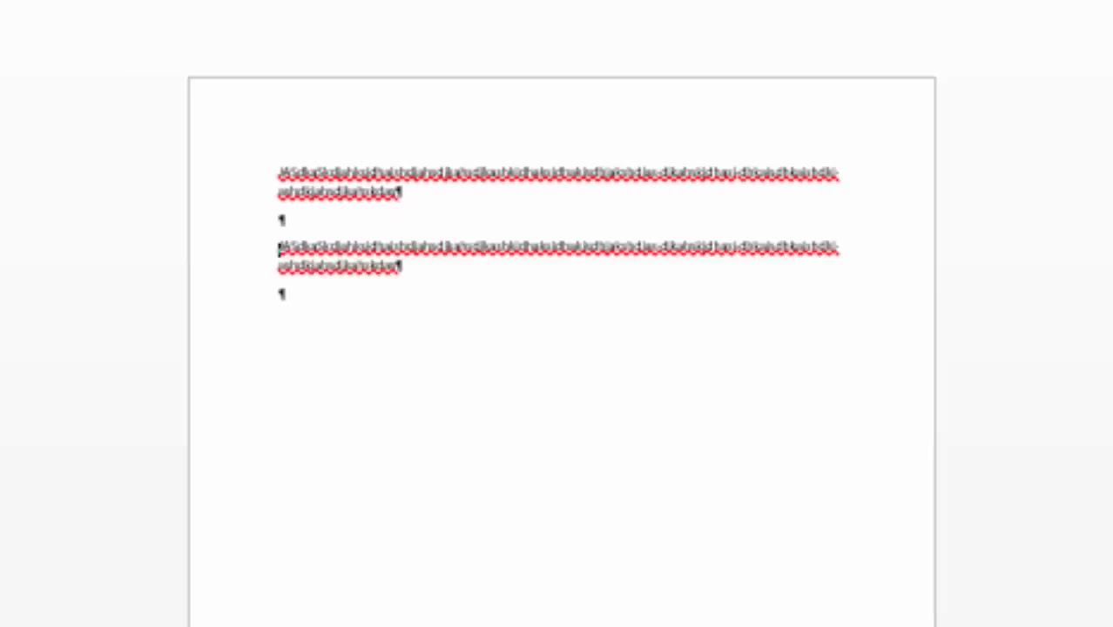
key("Return")
key("ctrl+v")
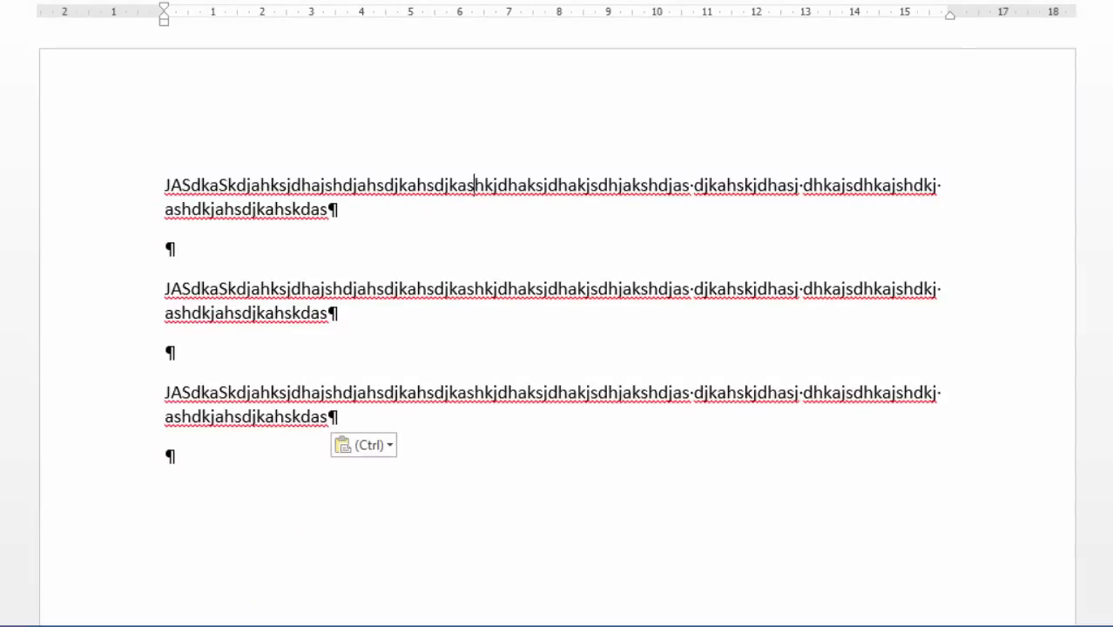
key("ctrl")
key("Escape")
double_click(167, 124)
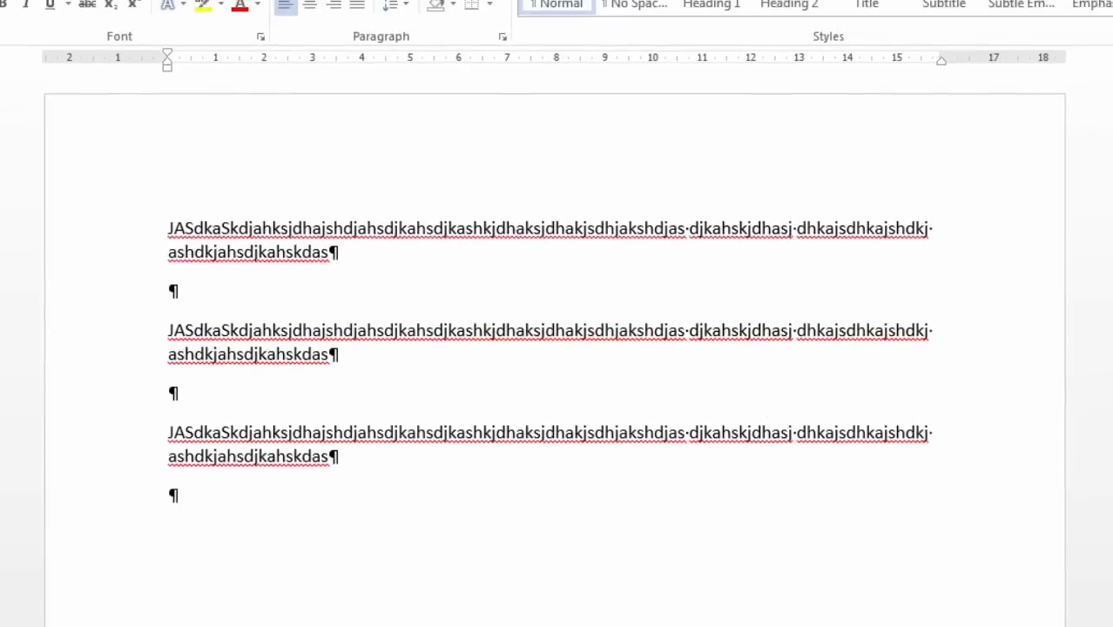
left_click(174, 259)
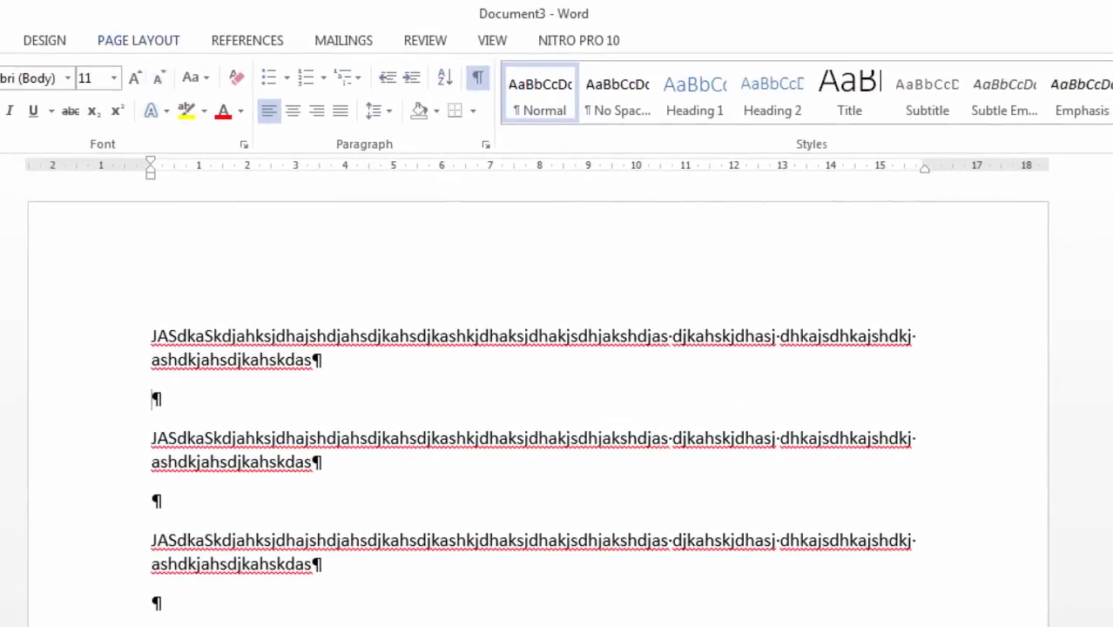
Look over the Breaks list and the page header without changing anything.
left_click(145, 2)
left_click(63, 69)
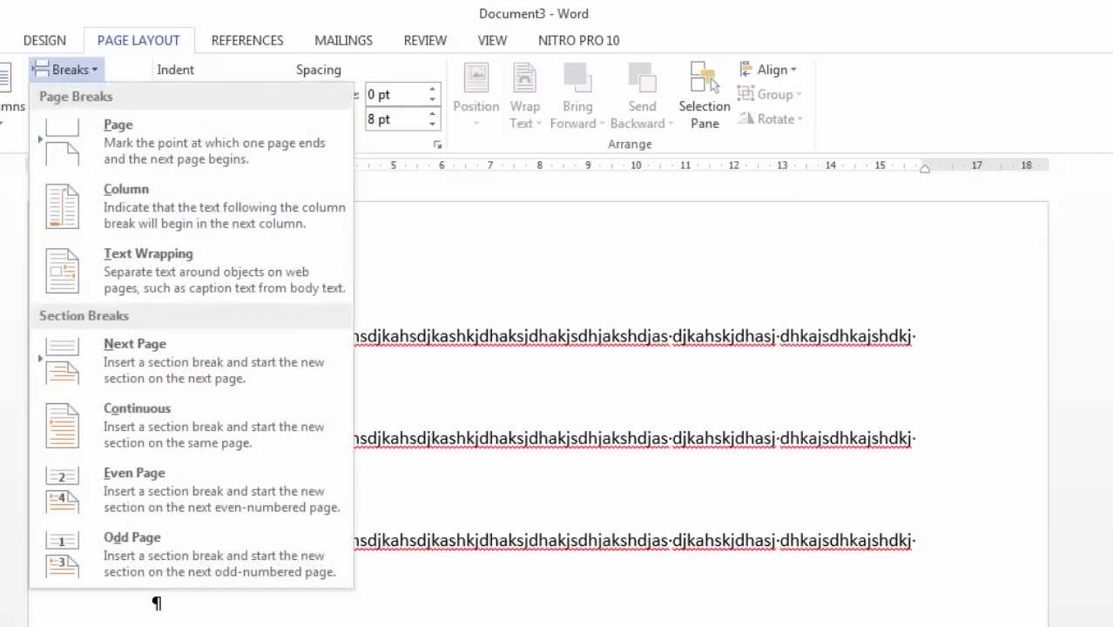
key("Escape")
double_click(376, 272)
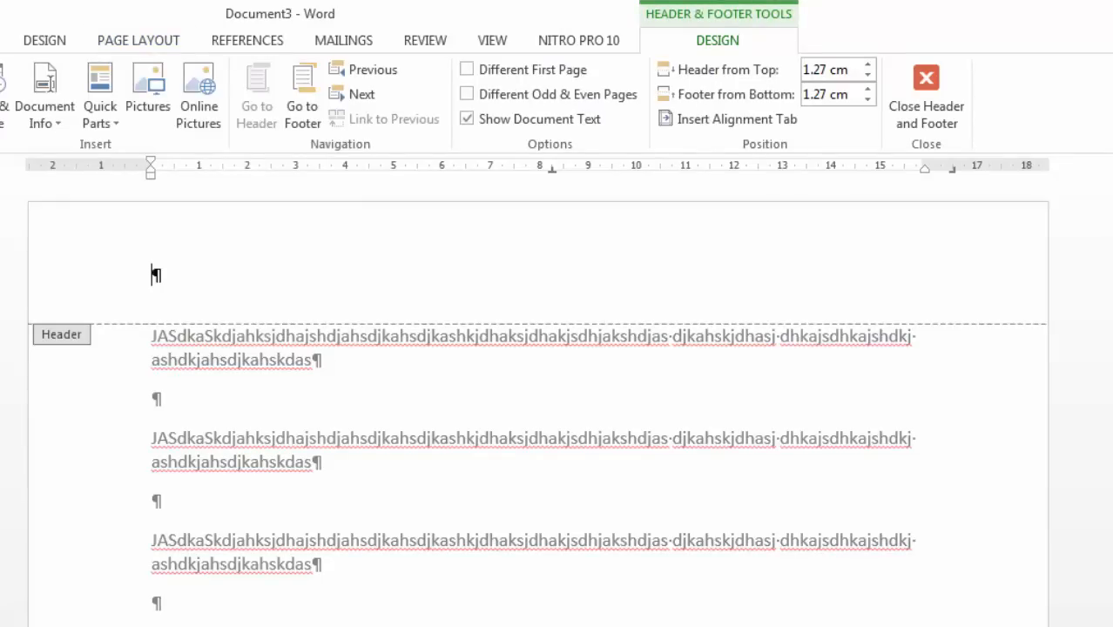
key("Escape")
Insert a Next Page section break at the empty paragraph after the first paragraph.
left_click(196, 398)
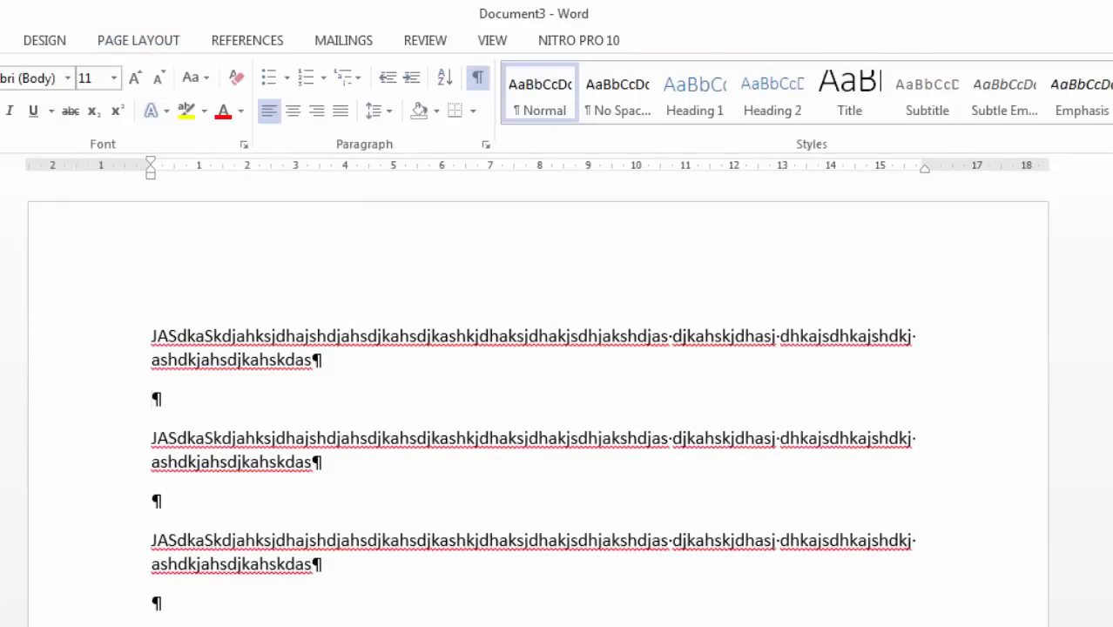
left_click(138, 40)
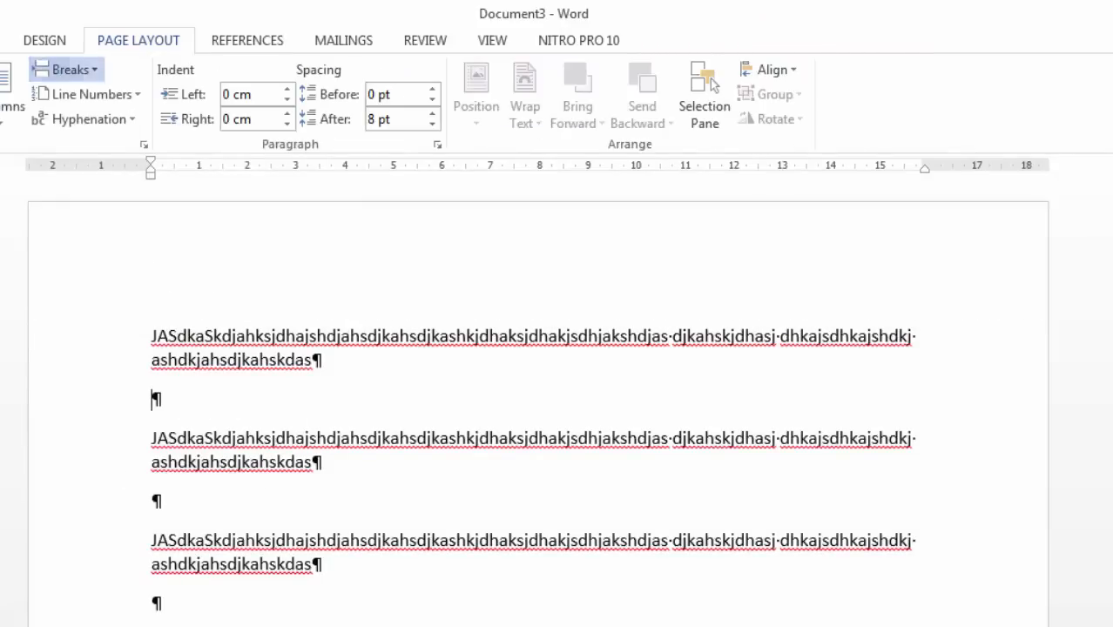
left_click(65, 69)
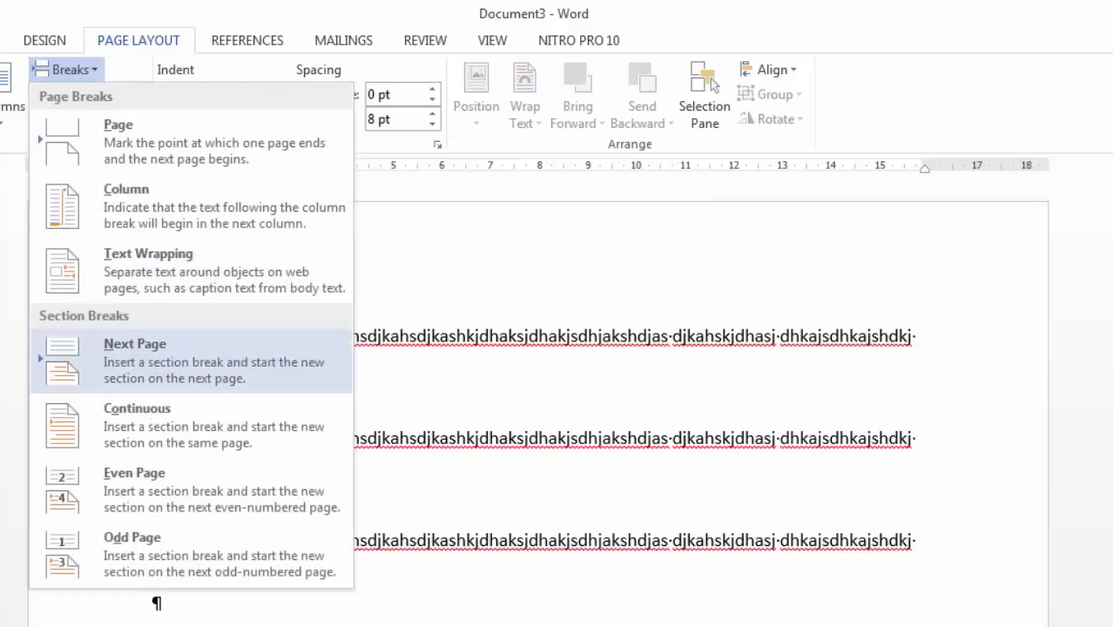
left_click(135, 349)
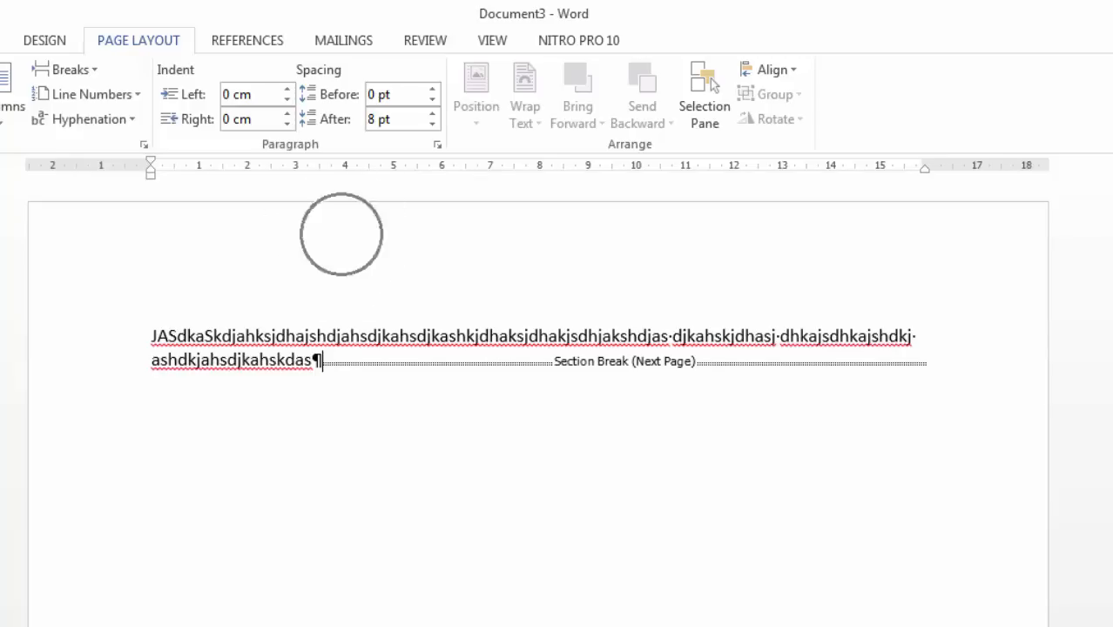
Open the header and scroll to Section 2's header, linked to Section 1.
double_click(340, 234)
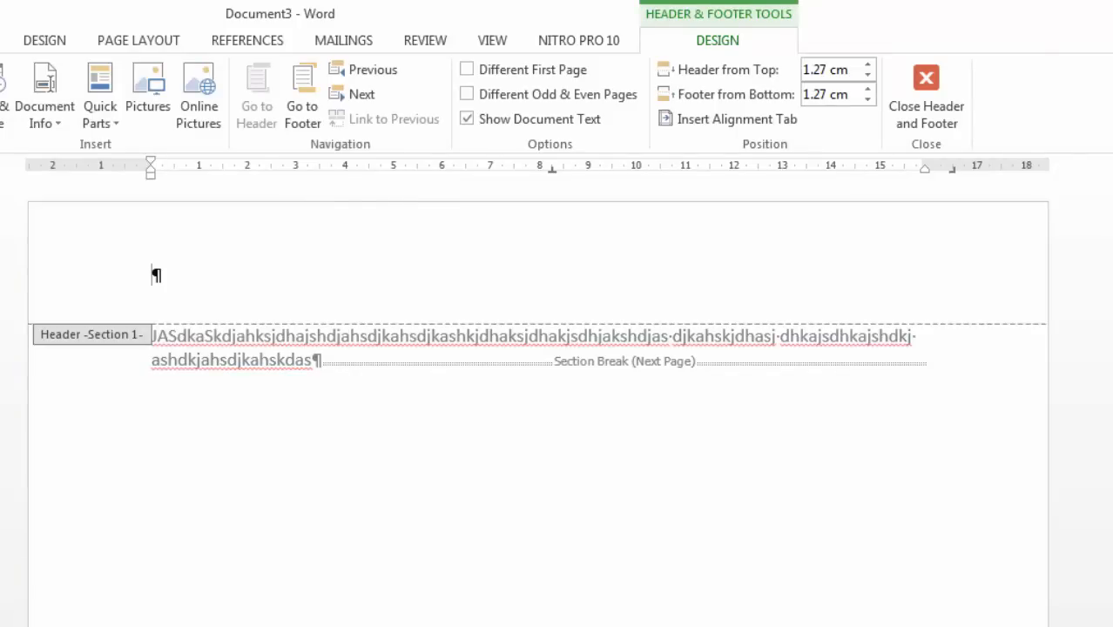
scroll(537, 400, "down", 15)
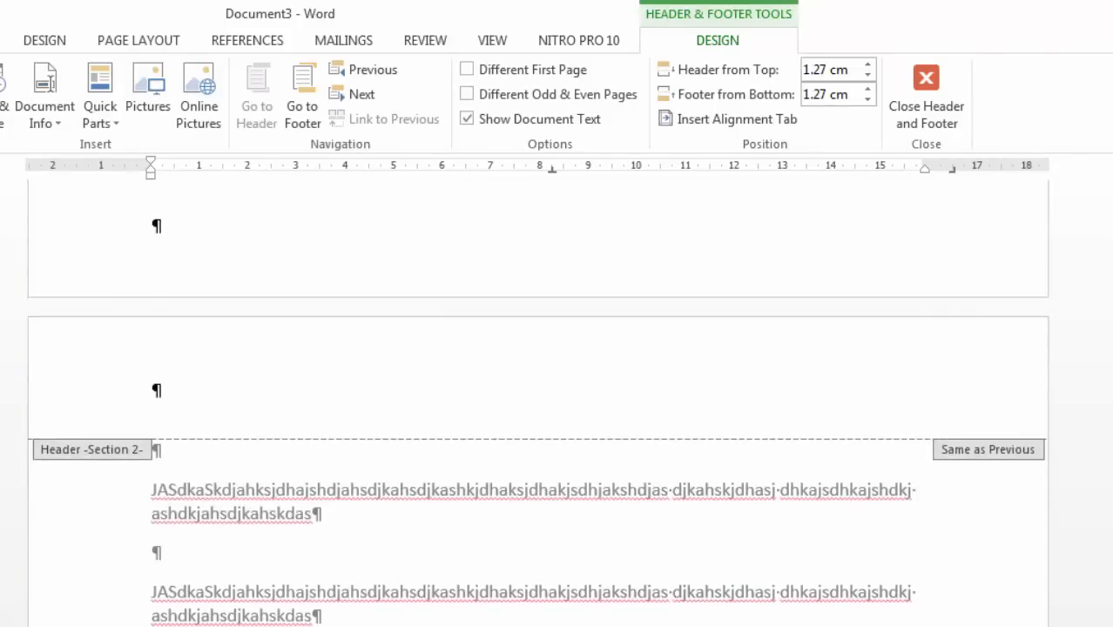
scroll(537, 400, "down", 5)
scroll(538, 401, "up", 4)
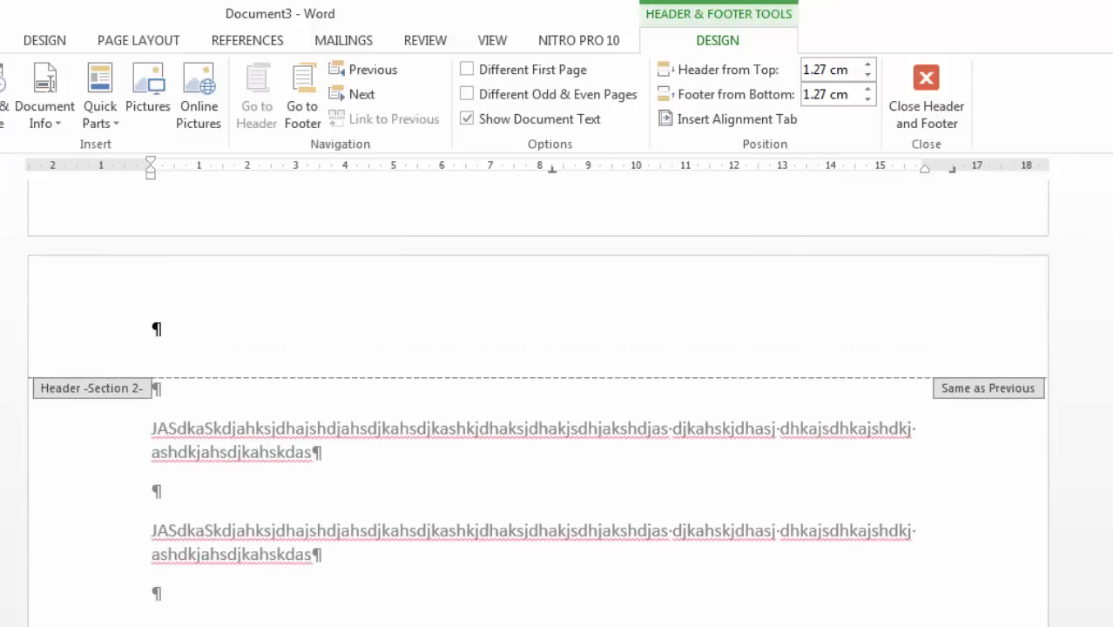
Insert a Next Page section break at the empty third paragraph.
double_click(157, 390)
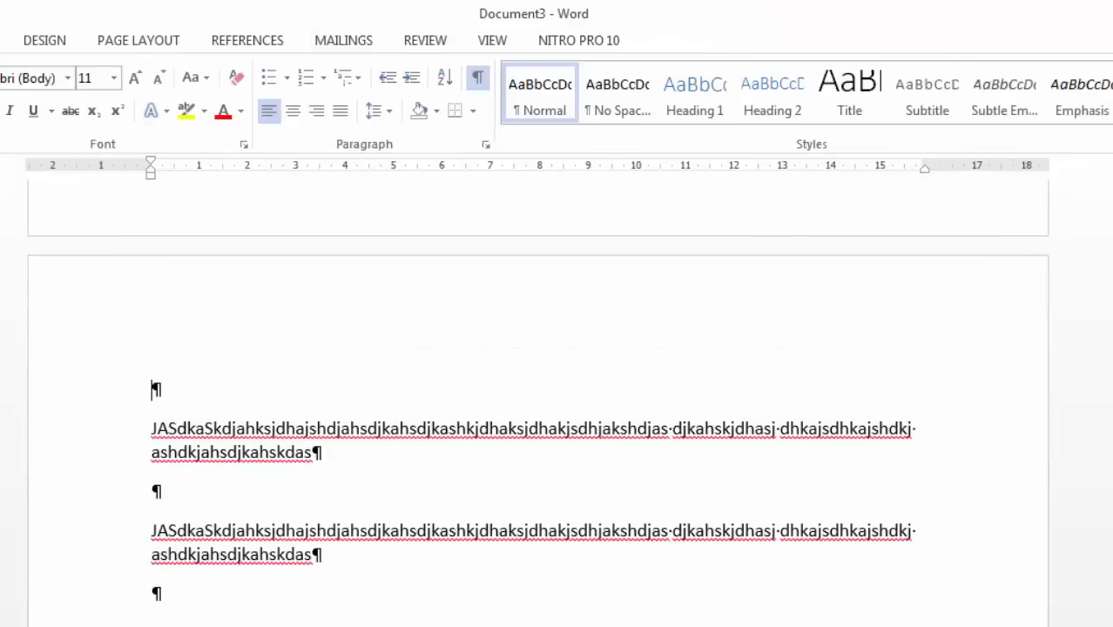
left_click(153, 492)
left_click(139, 41)
left_click(67, 70)
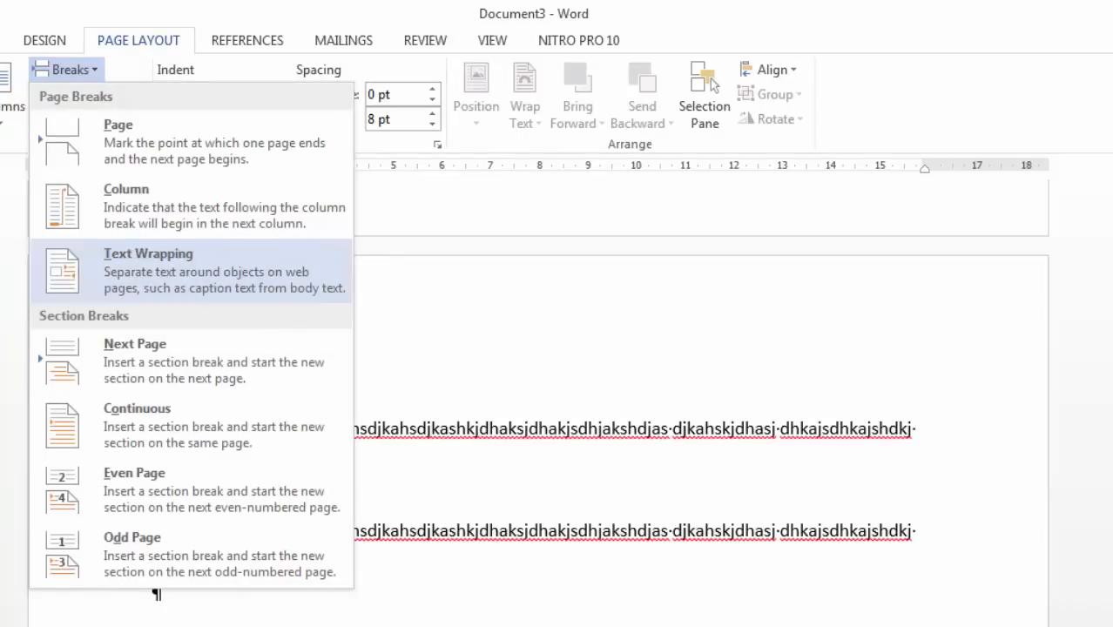
left_click(230, 354)
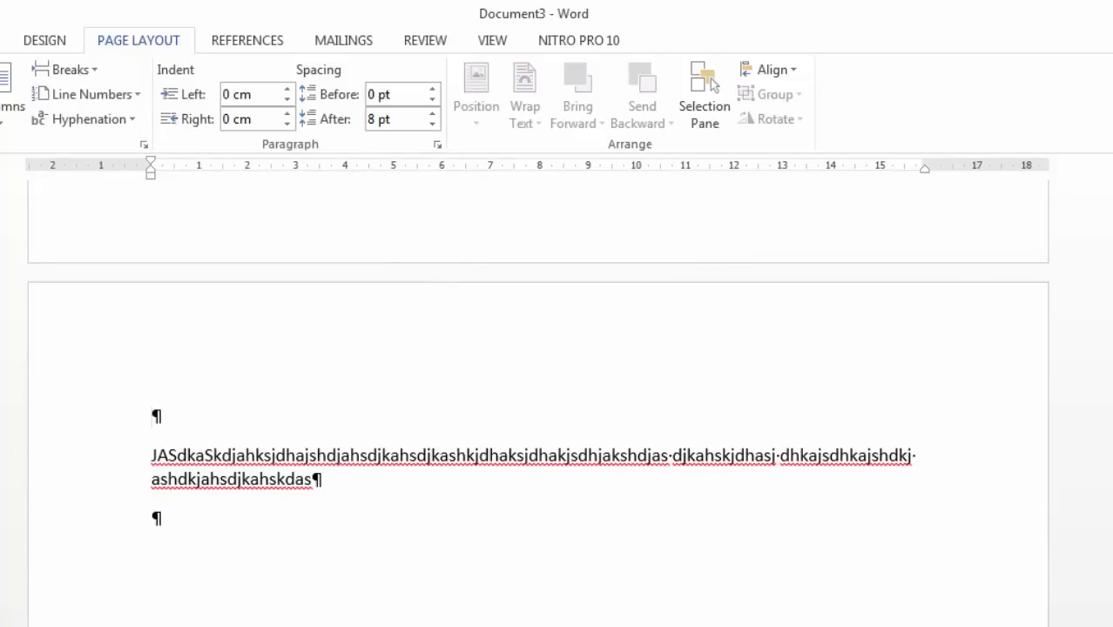
Inspect the new Section 3 header, then close header editing.
double_click(153, 355)
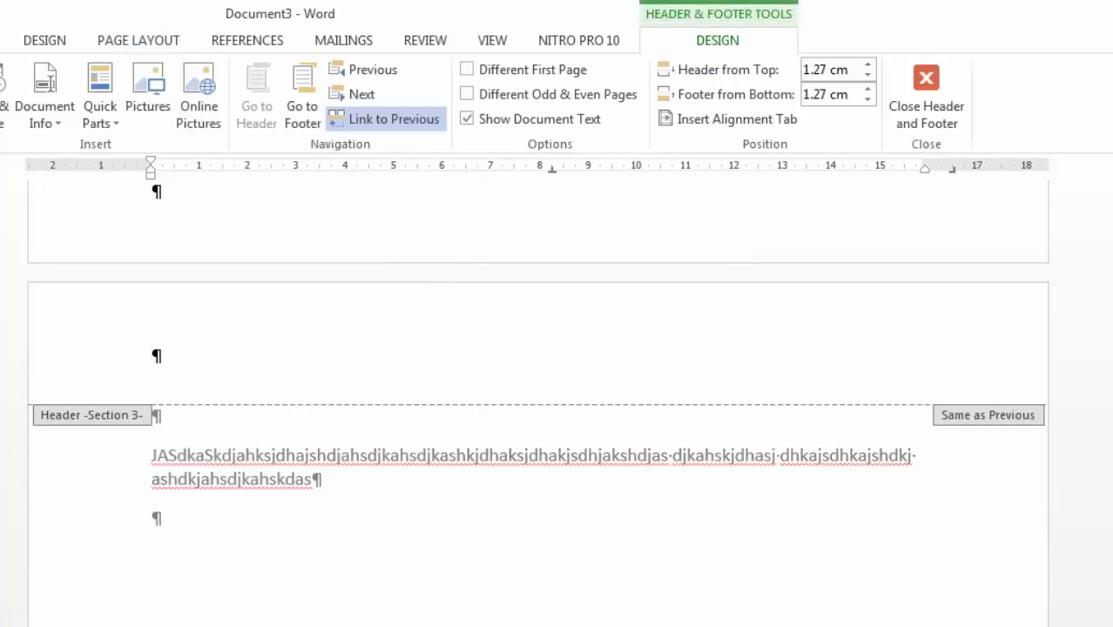
scroll(538, 392, "up", 10)
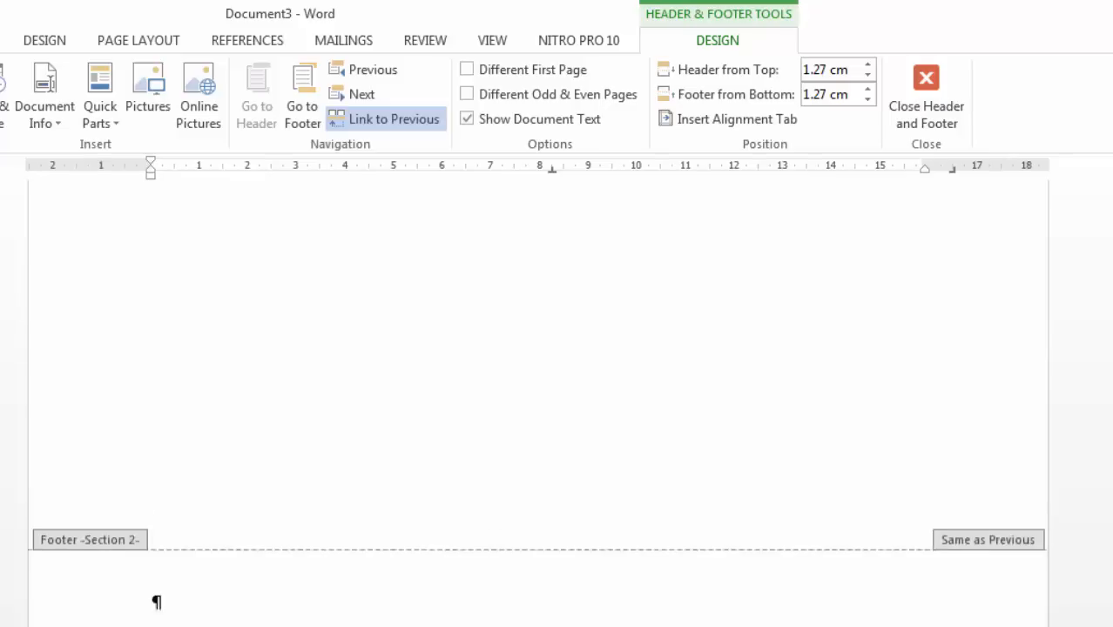
scroll(156, 617, "up", 8)
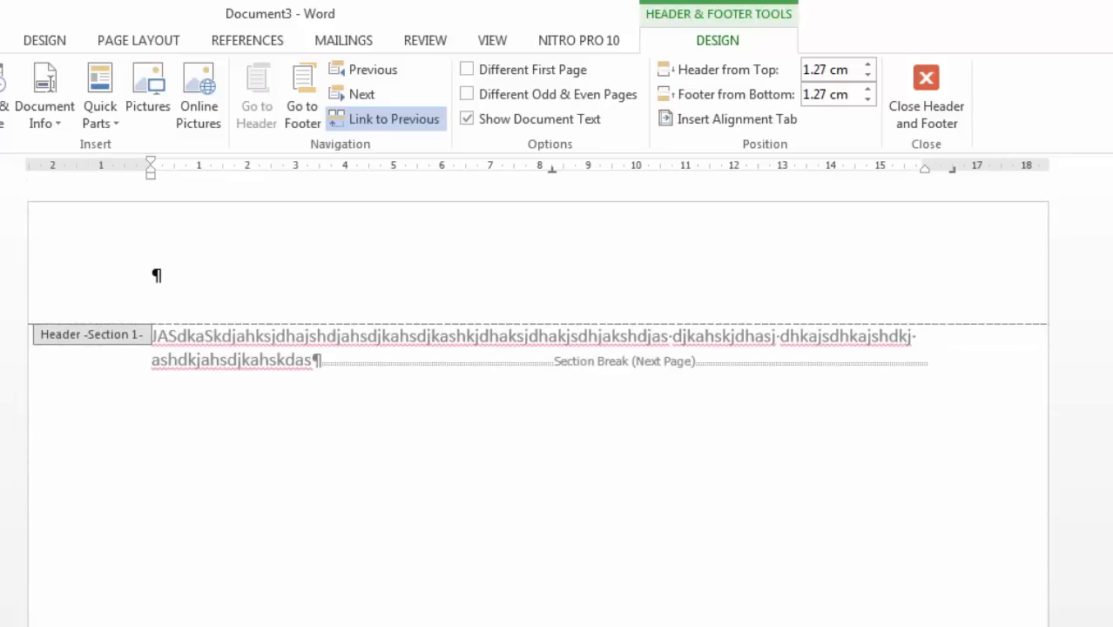
key("Escape")
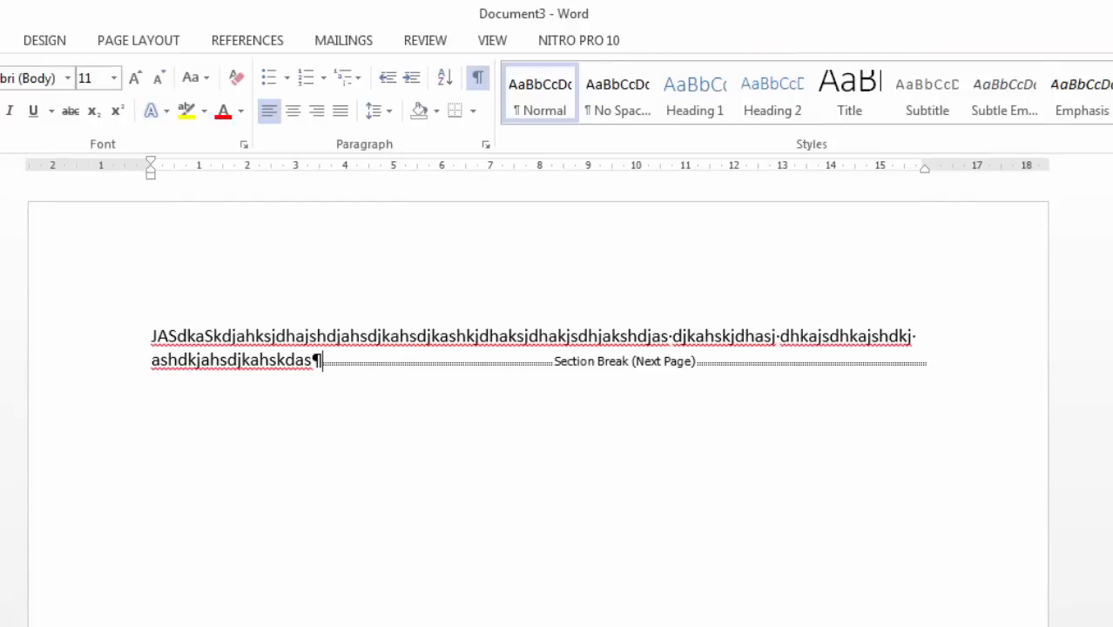
Close Document3 with Don't Save and exit header editing in the chapter document.
key("ctrl+w")
key("n")
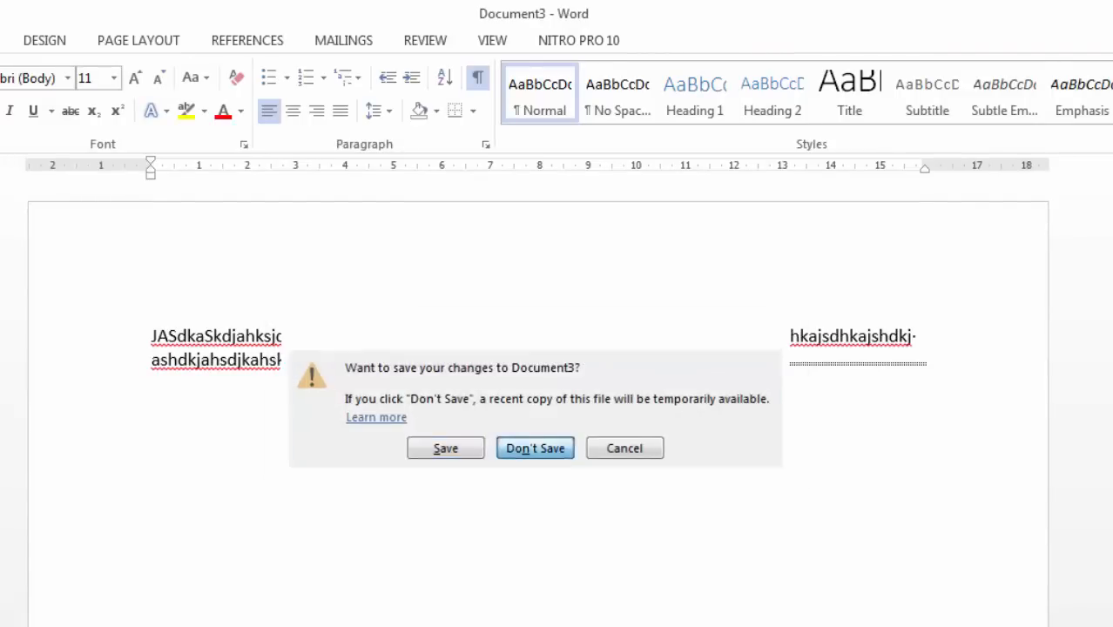
key("Escape")
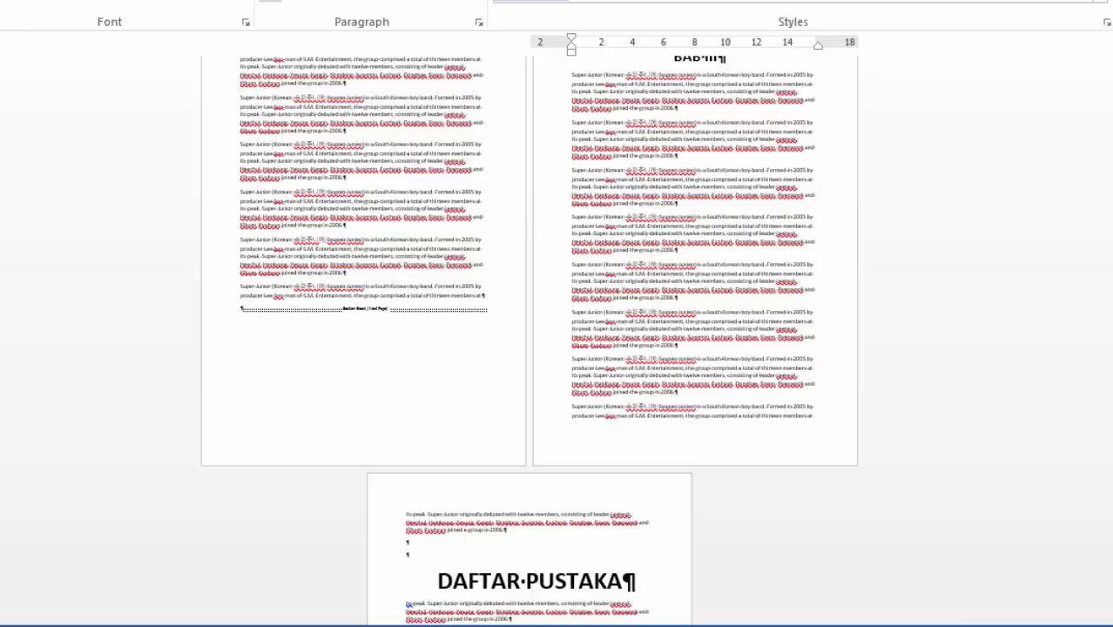
scroll(618, 359, "up", 3)
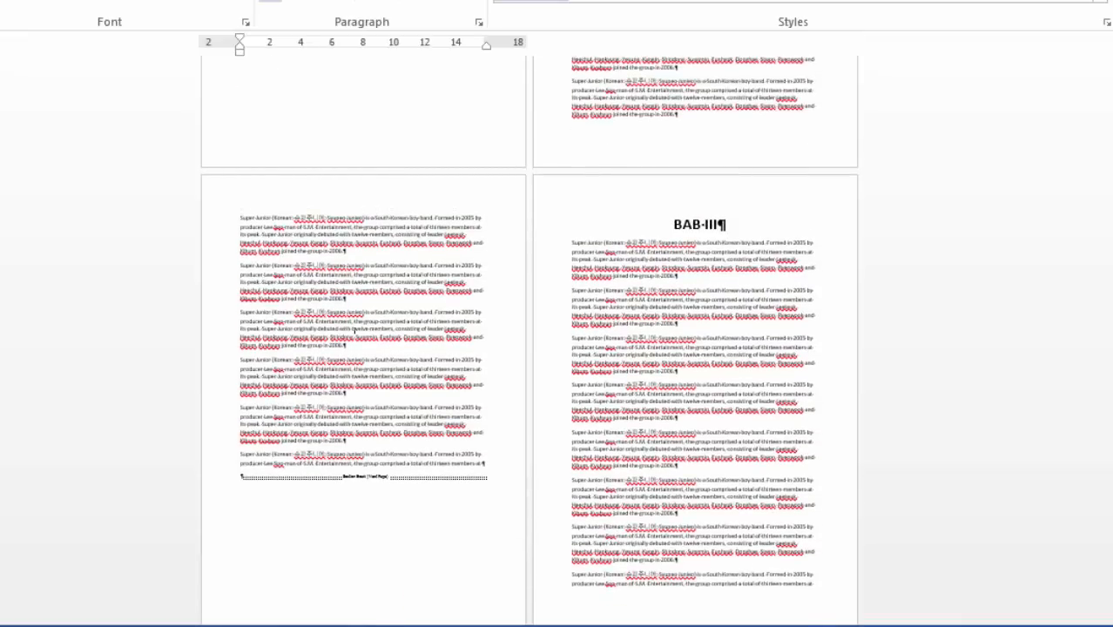
scroll(352, 326, "up", 7)
double_click(562, 357)
left_click_drag(562, 262, 561, 271)
left_click(667, 153)
key("shift+Down")
key("shift+Down")
key("shift+Down")
key("shift+Down")
key("shift+Down")
key("shift+Down")
key("shift+Down")
key("shift+Down")
key("shift+Down")
key("shift+Down")
key("shift+Down")
key("shift+Down")
key("shift+Down")
key("shift+Down")
key("shift+Down")
key("shift+Down")
key("shift+Down")
key("shift+Down")
key("shift+Down")
key("shift+Down")
key("shift+Down")
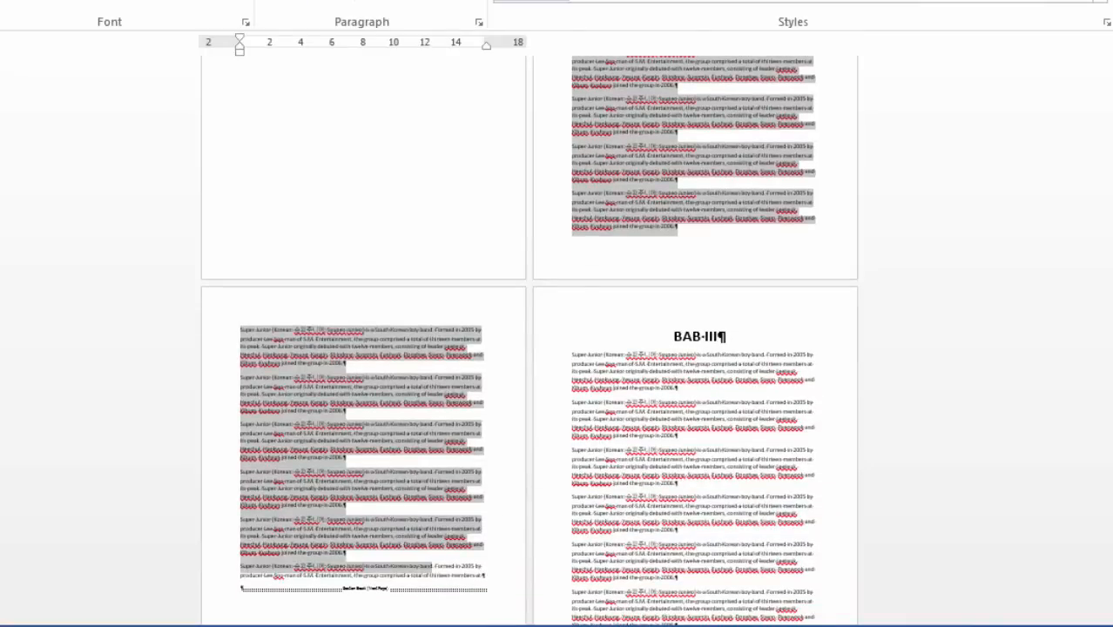
left_click(700, 207)
scroll(700, 207, "up", 2)
left_click_drag(666, 179, 669, 180)
scroll(669, 180, "up", 1)
scroll(669, 232, "up", 1)
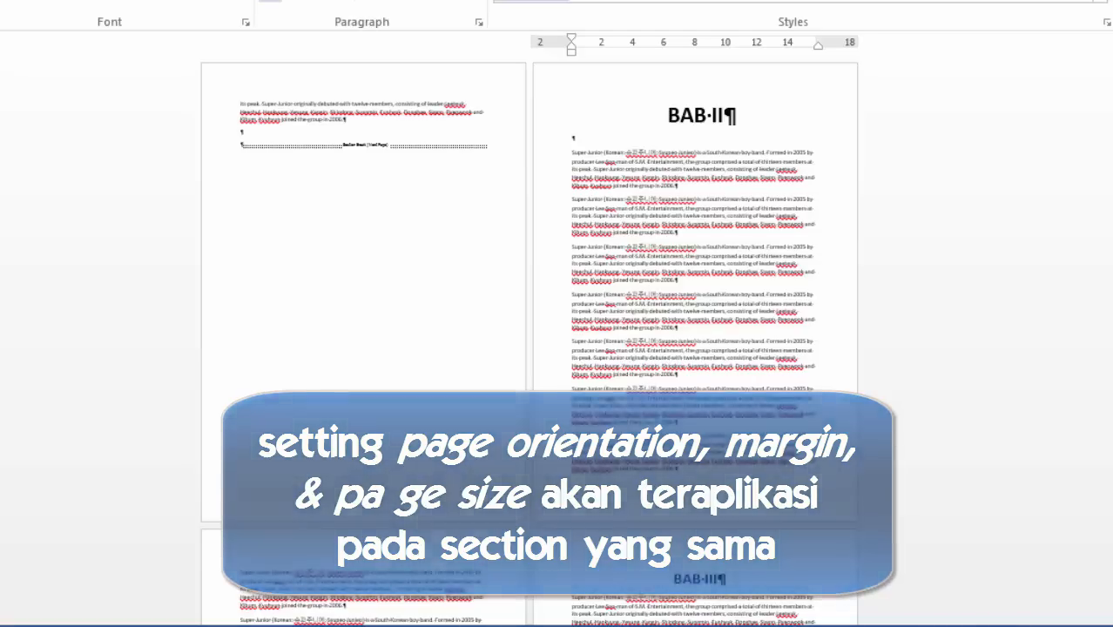
Delete the repeated paragraphs spanning pages 2–3.
left_click_drag(572, 153, 348, 522)
key("Delete")
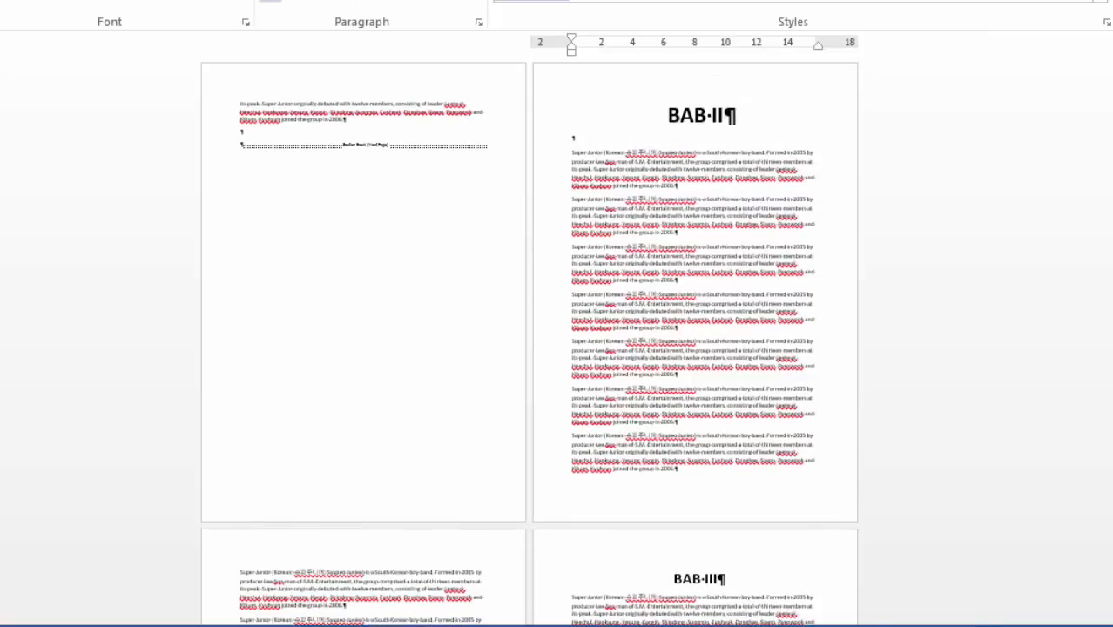
triple_click(675, 188)
left_click(714, 209)
Scroll through the chapters and place the cursor above DAFTAR PUSTAKA.
scroll(714, 209, "up", 5)
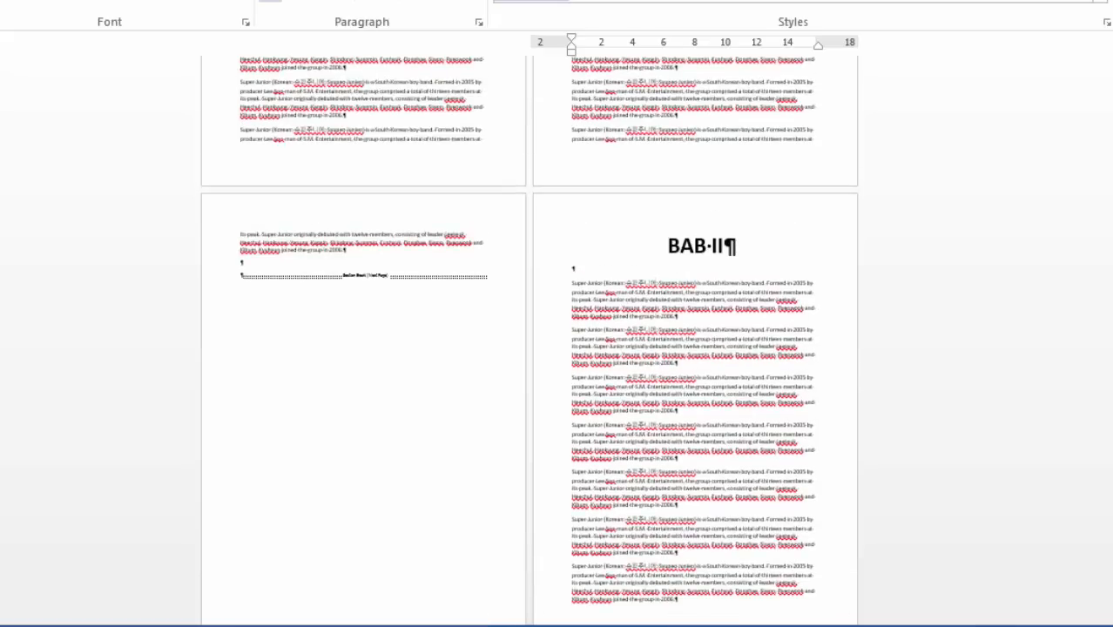
scroll(528, 348, "up", 10)
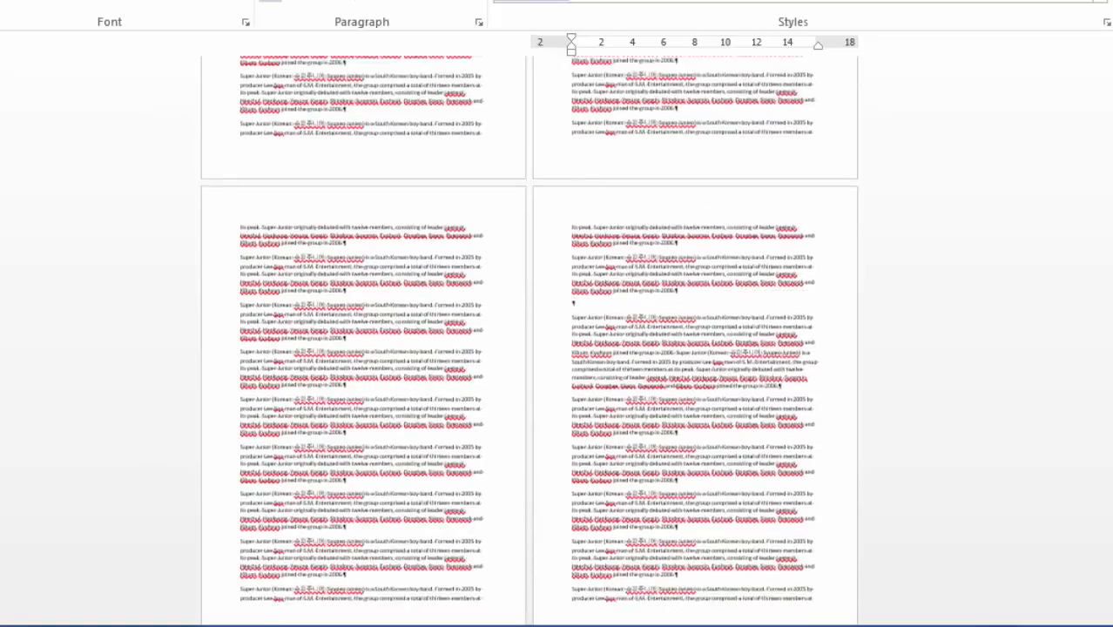
scroll(529, 348, "up", 5)
scroll(528, 348, "down", 15)
scroll(529, 349, "down", 3)
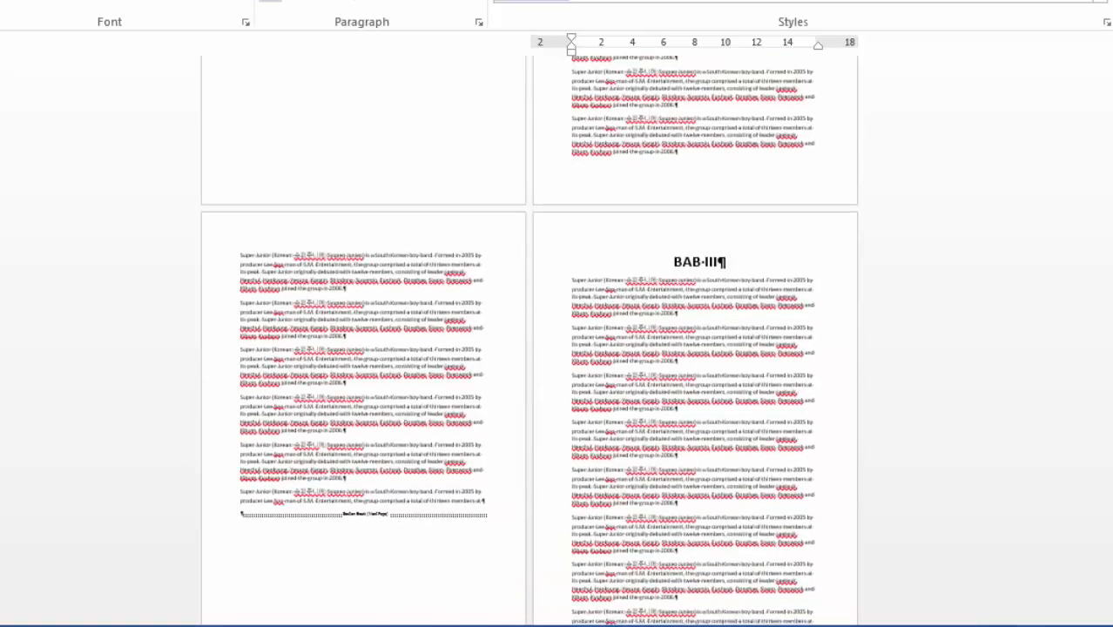
scroll(529, 349, "down", 4)
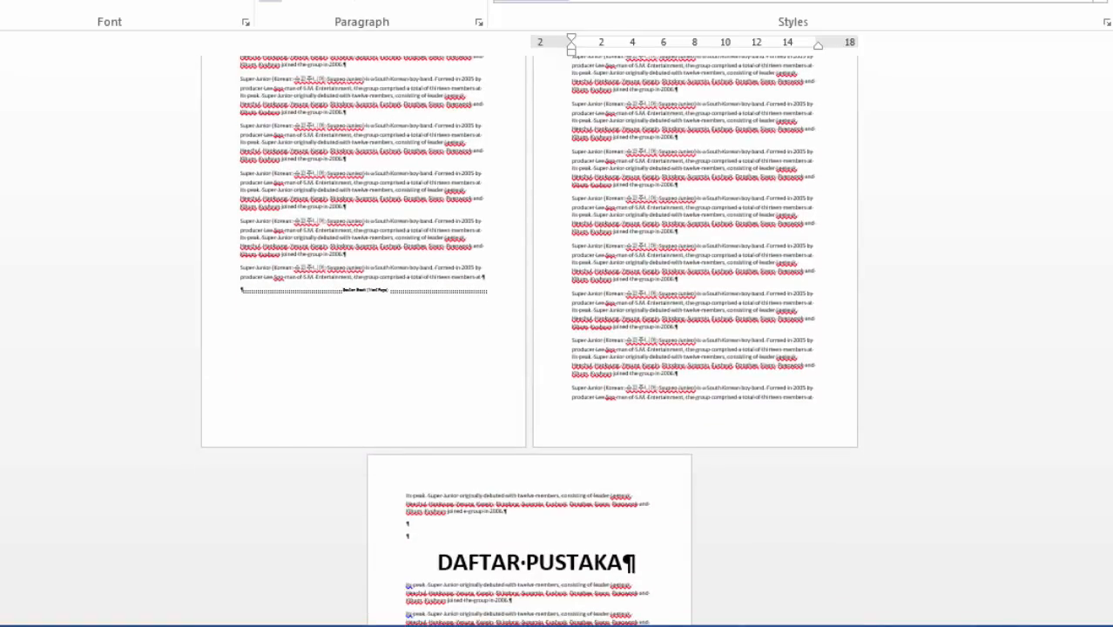
scroll(529, 349, "down", 3)
left_click(408, 407)
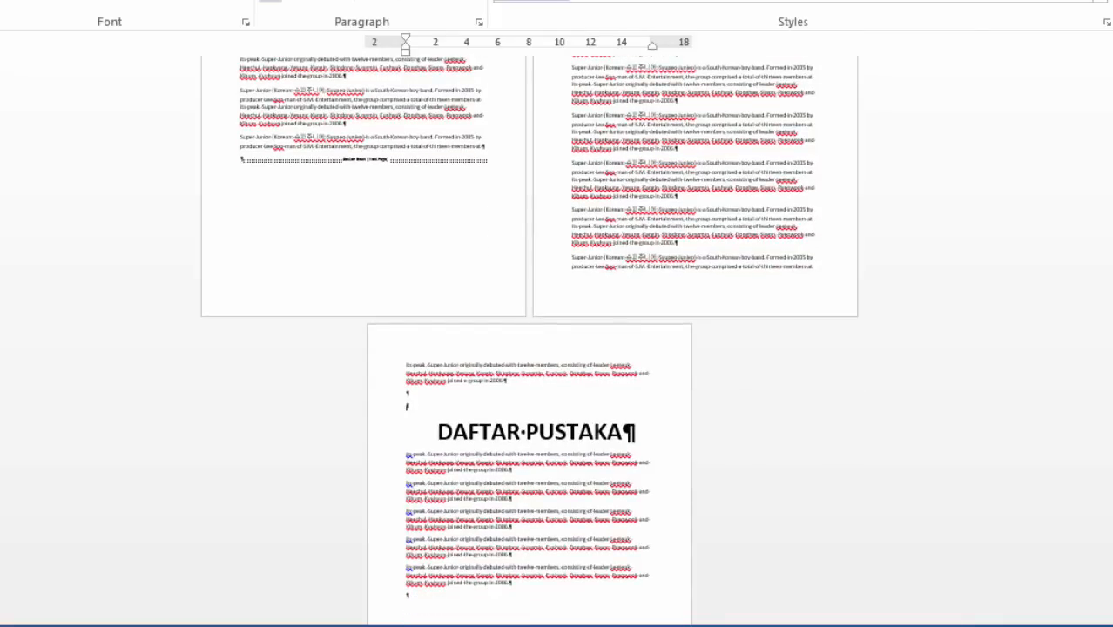
Open the Section 2 header to check it, then return to the body text.
scroll(344, 214, "up", 4)
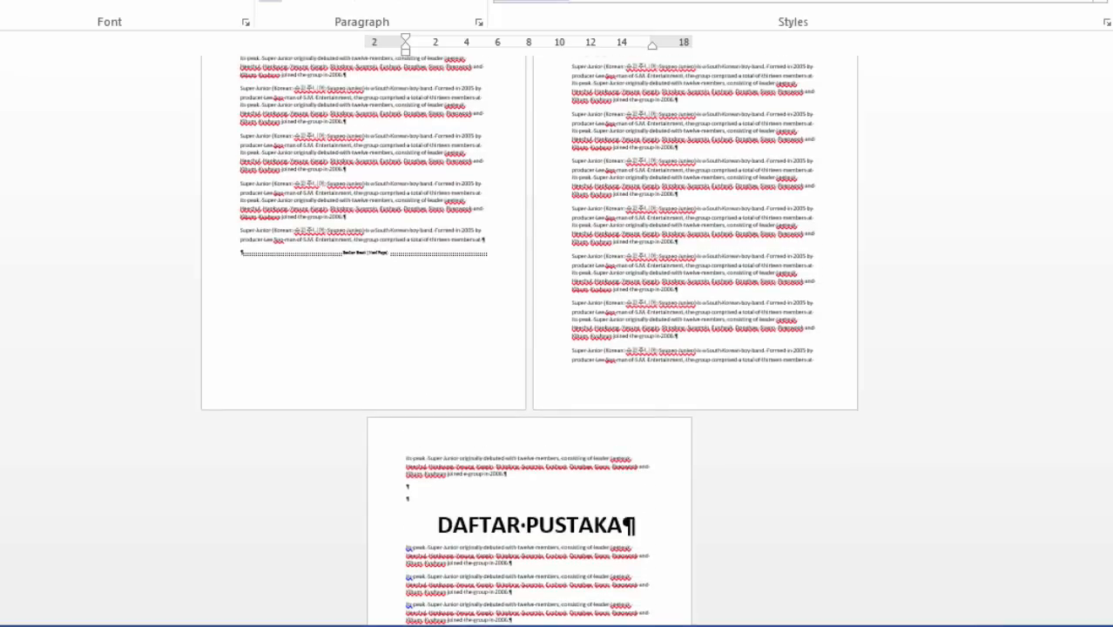
left_click(344, 215)
scroll(343, 214, "up", 3)
left_click(386, 311)
scroll(386, 312, "up", 3)
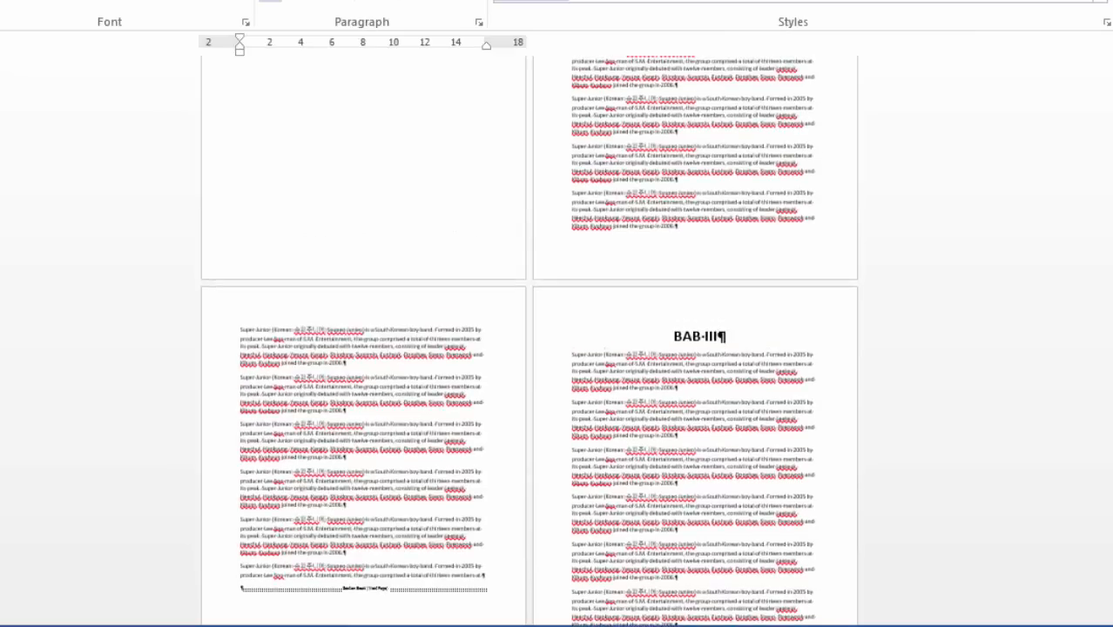
double_click(385, 311)
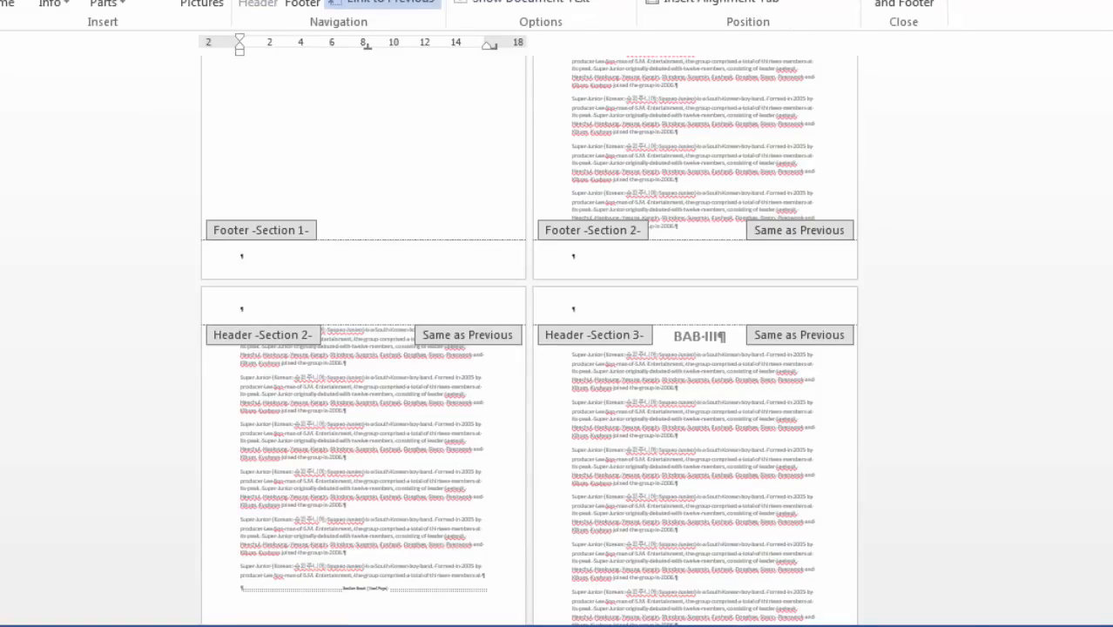
double_click(337, 377)
scroll(336, 377, "up", 2)
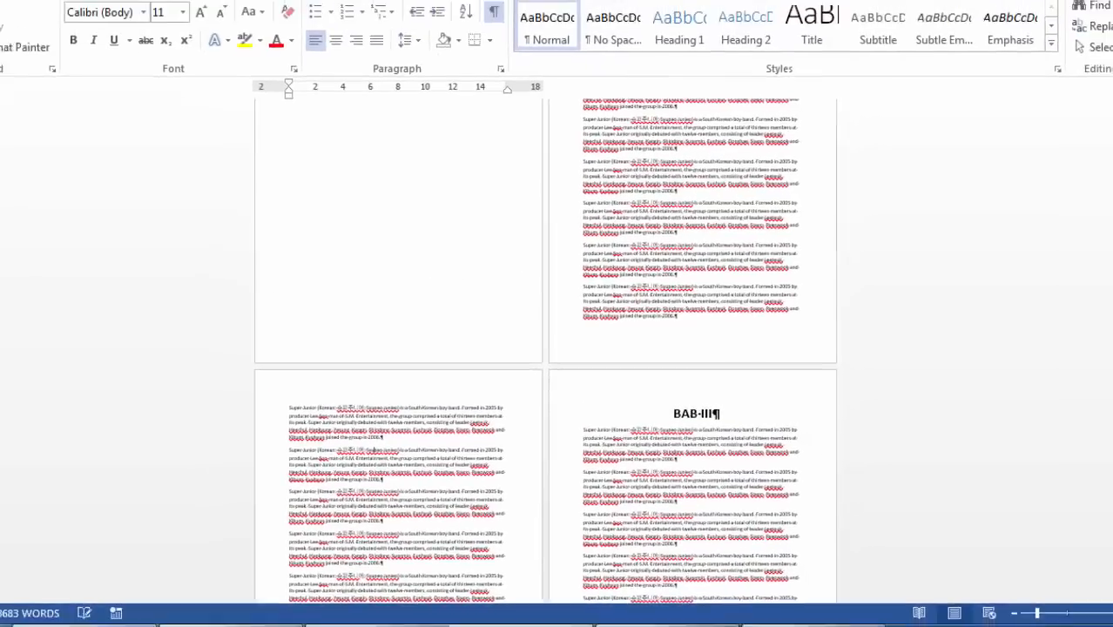
Switch the BAB II section's pages to Landscape orientation.
left_click(371, 455)
left_click(256, 30)
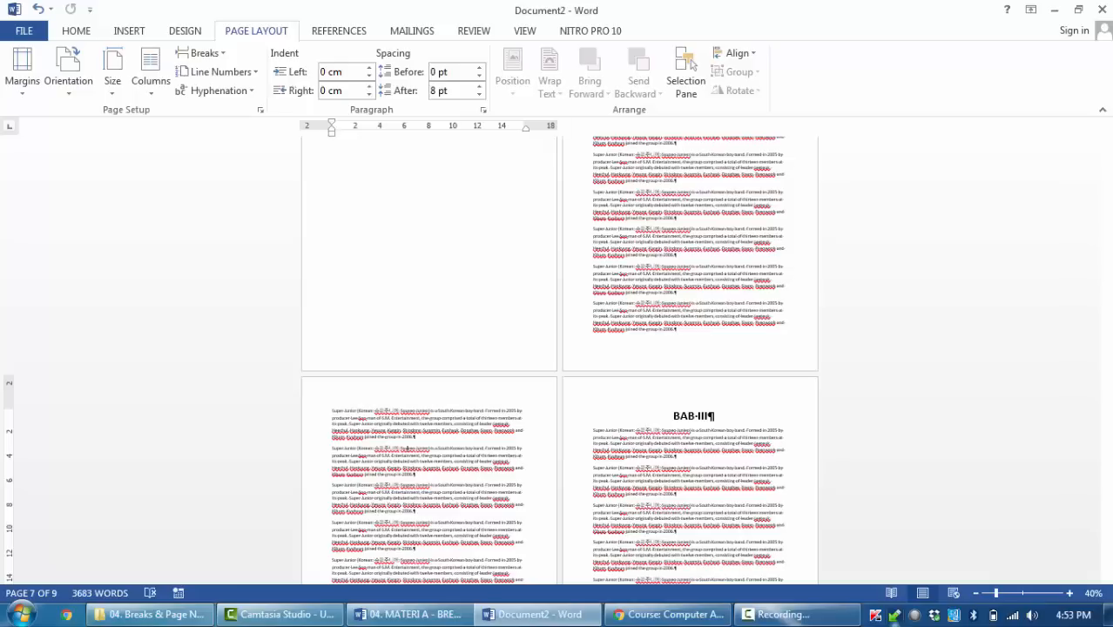
left_click(68, 69)
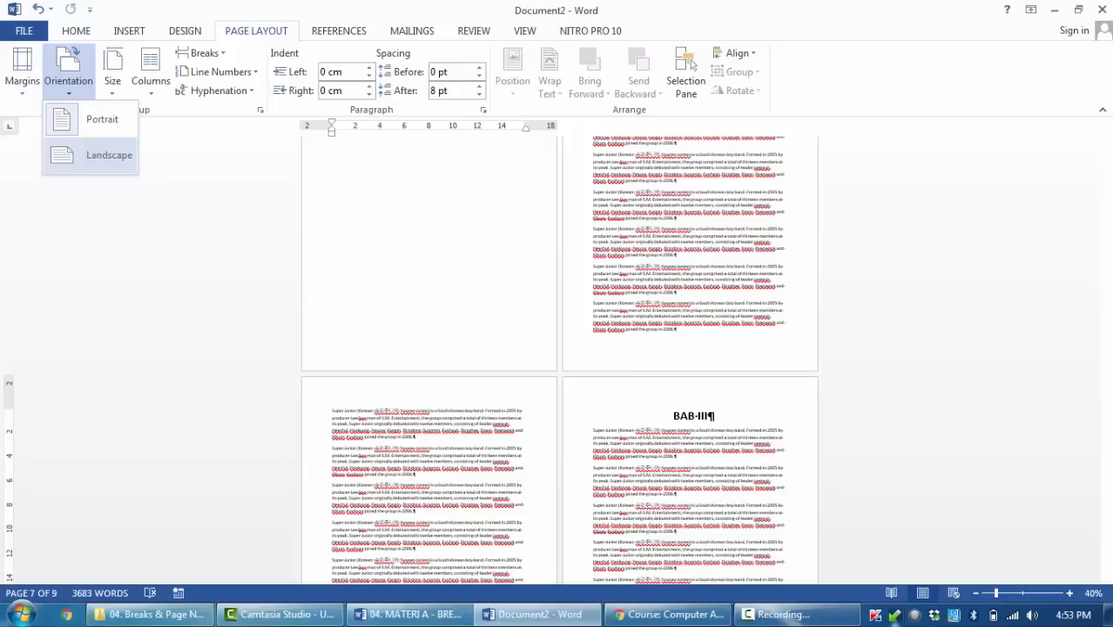
left_click(108, 155)
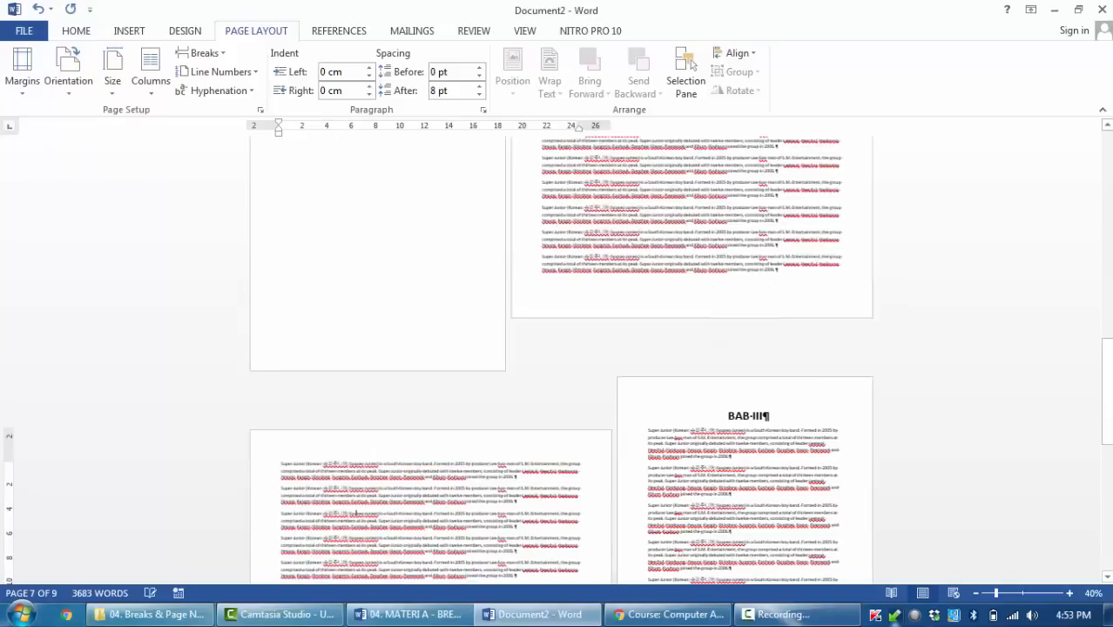
Open the BAB II page header to check it, then return to the body.
double_click(610, 224)
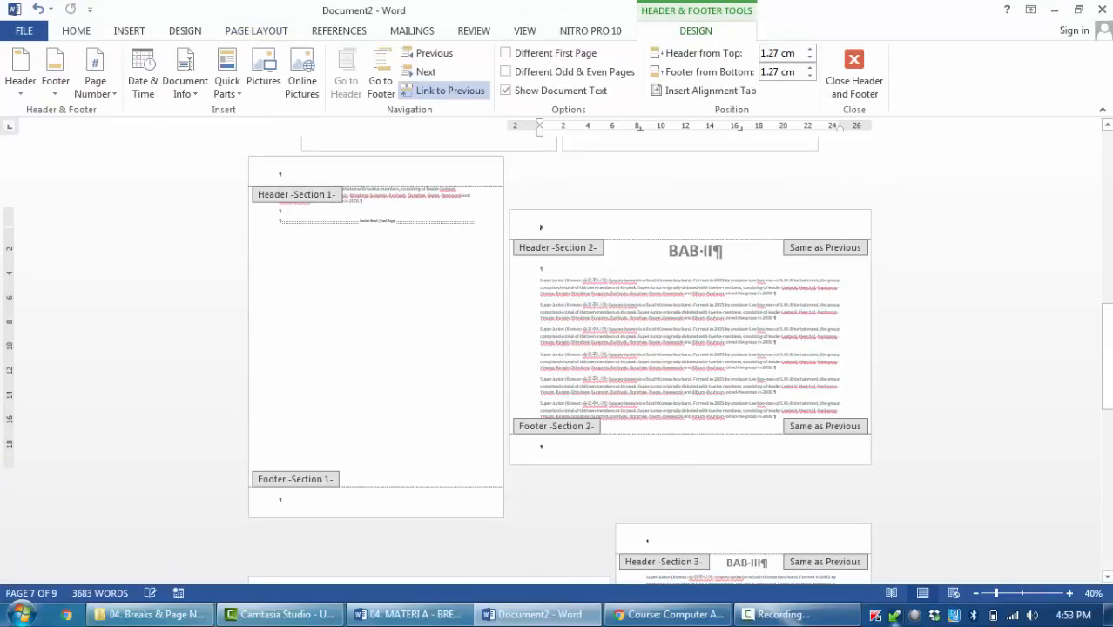
scroll(610, 261, "down", 1)
scroll(557, 357, "down", 3)
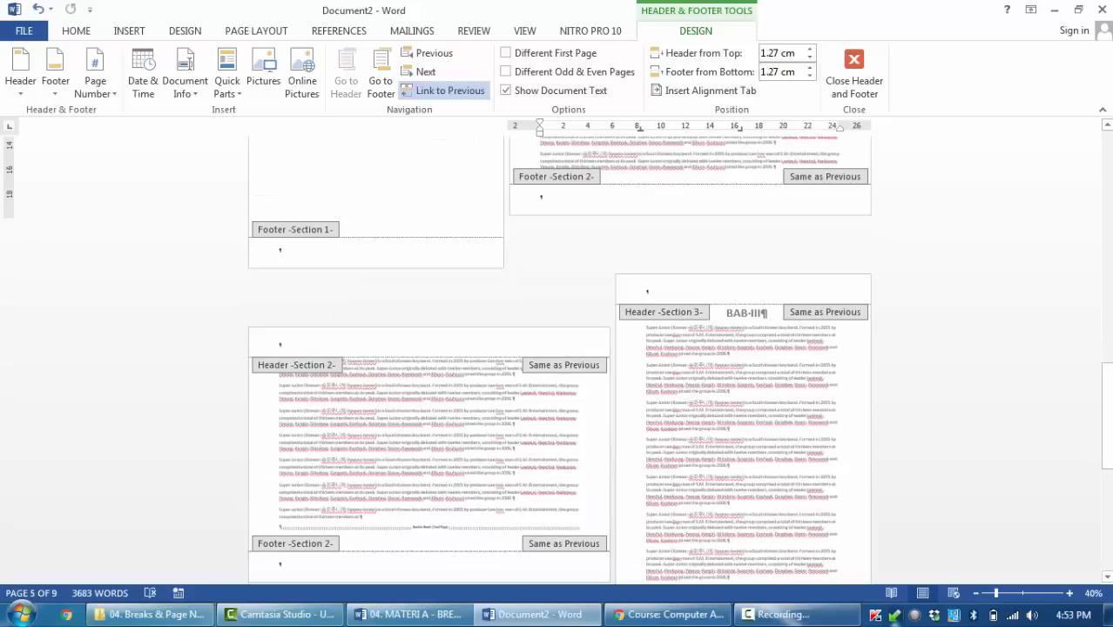
double_click(557, 418)
scroll(609, 366, "up", 4)
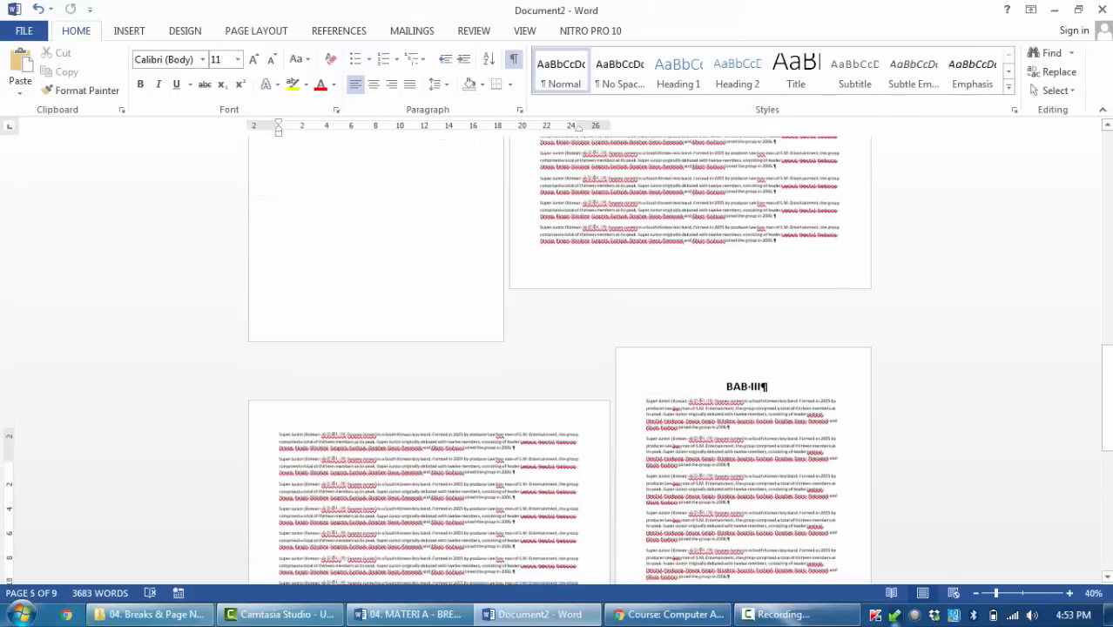
Select the fourth BAB II paragraph, then a word in the first paragraph.
left_click(618, 363)
triple_click(619, 363)
triple_click(619, 363)
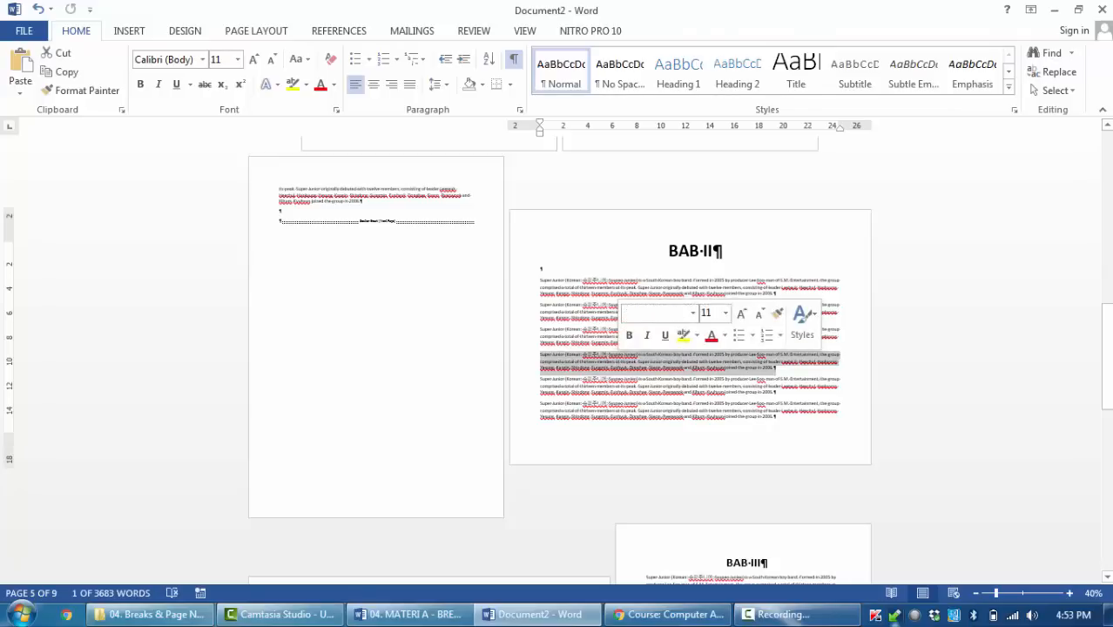
left_click(612, 294)
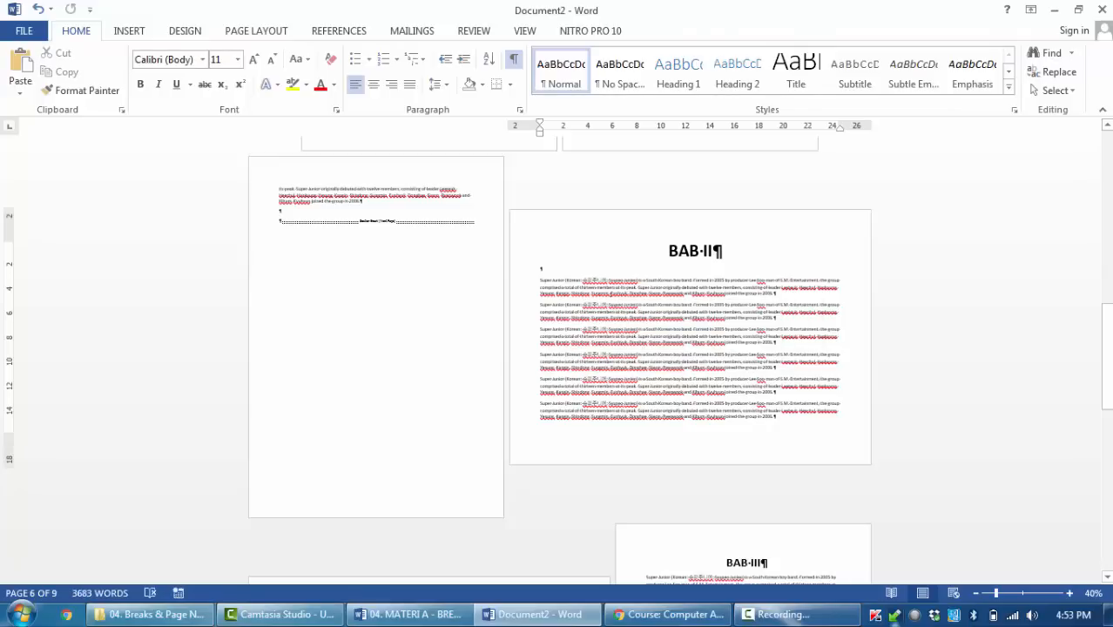
double_click(612, 294)
left_click(612, 295)
Select the first, second and third BAB II paragraphs in turn, then deselect.
double_click(612, 294)
triple_click(612, 294)
triple_click(605, 319)
double_click(600, 330)
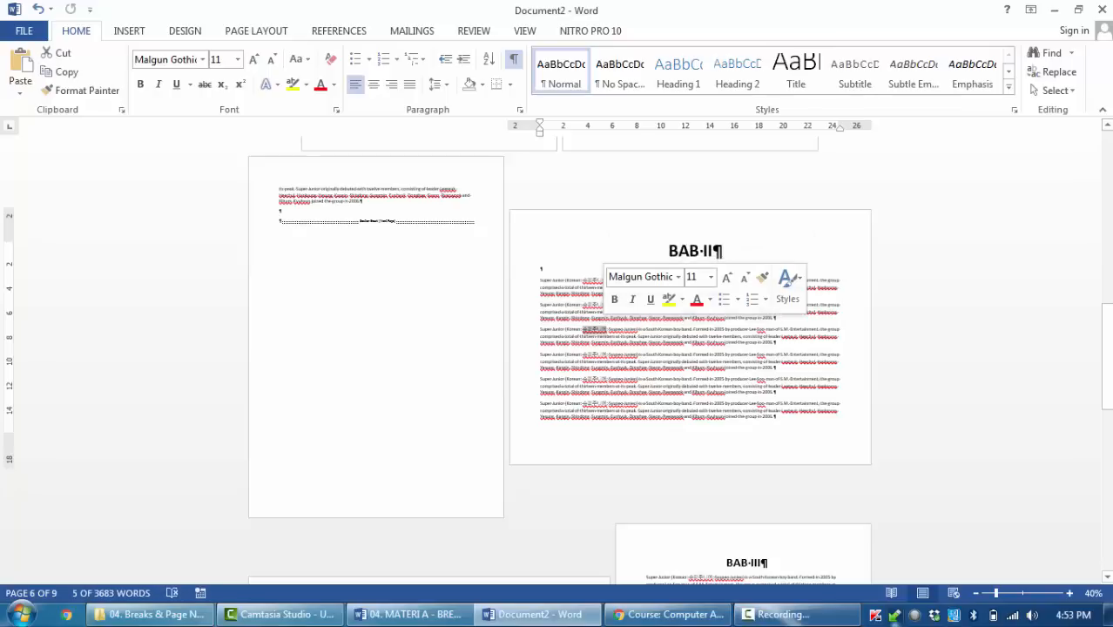
triple_click(600, 329)
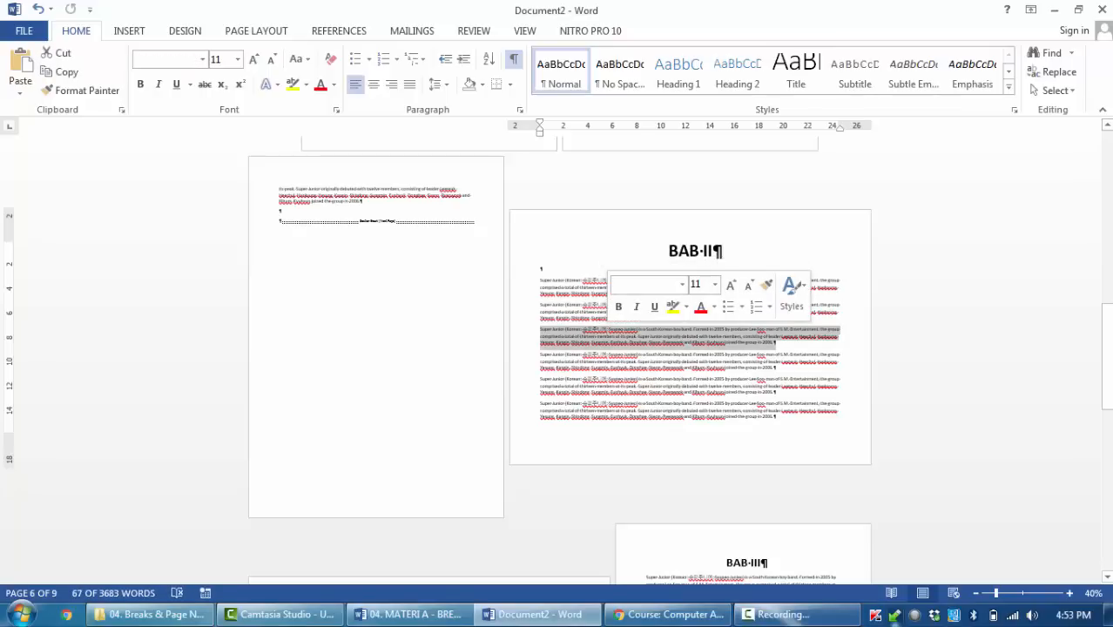
scroll(679, 360, "up", 5)
left_click(611, 434)
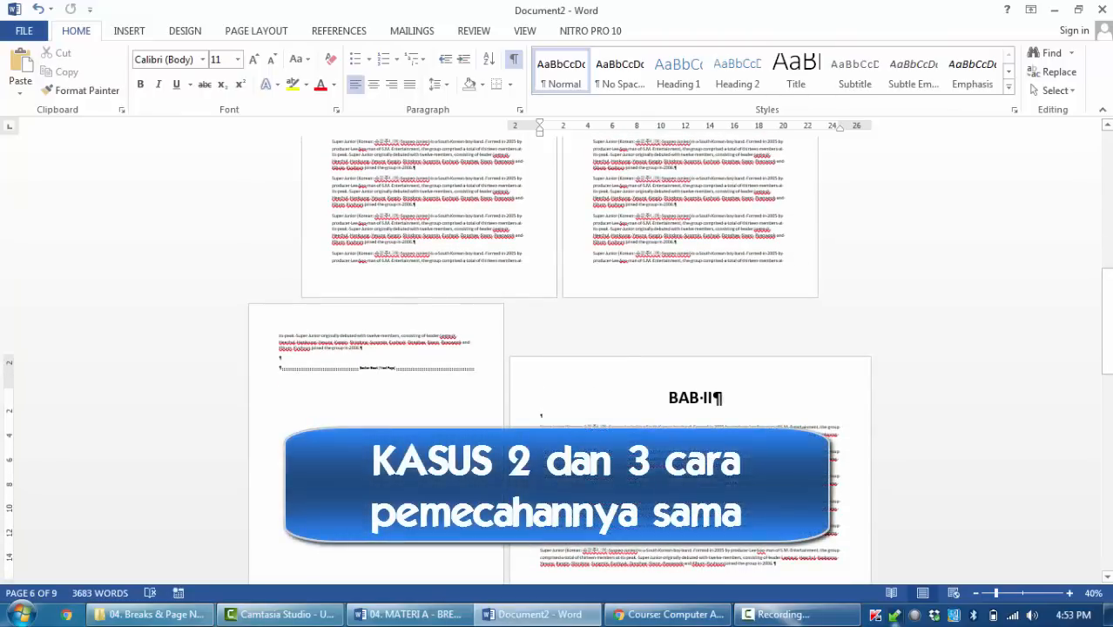
Scroll up to BAB I and open then close its page header.
scroll(558, 349, "down", 7)
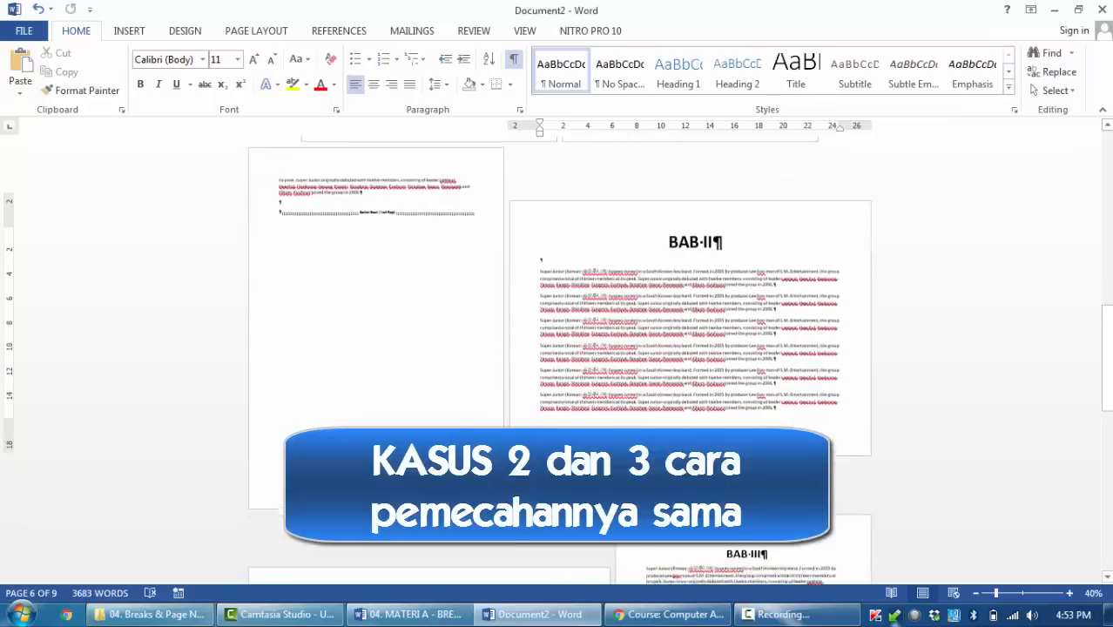
scroll(557, 348, "up", 1)
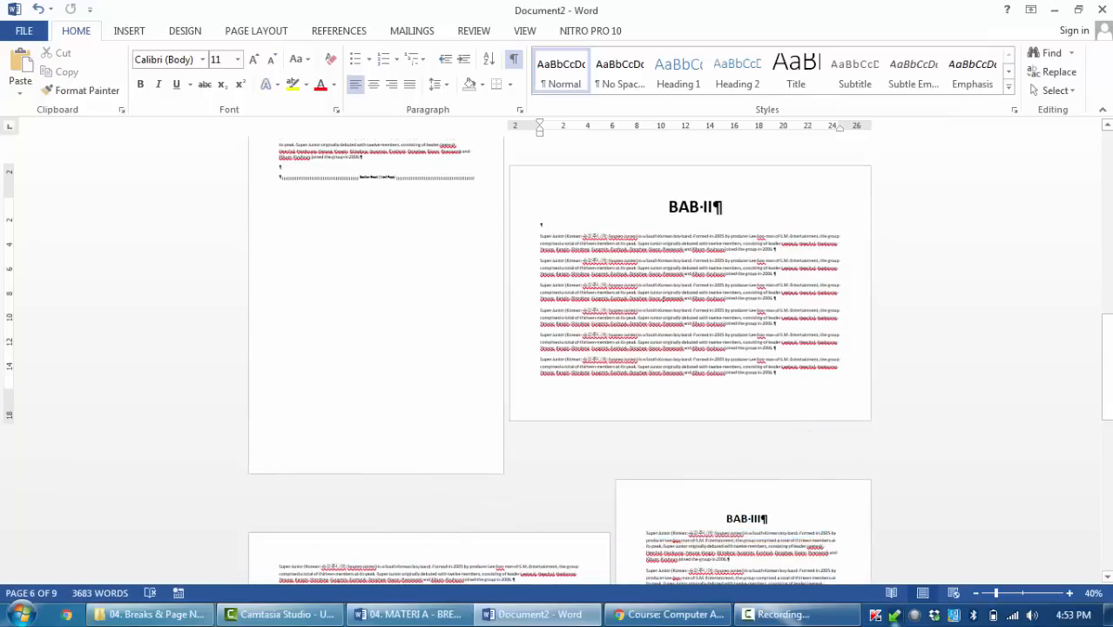
scroll(558, 349, "up", 15)
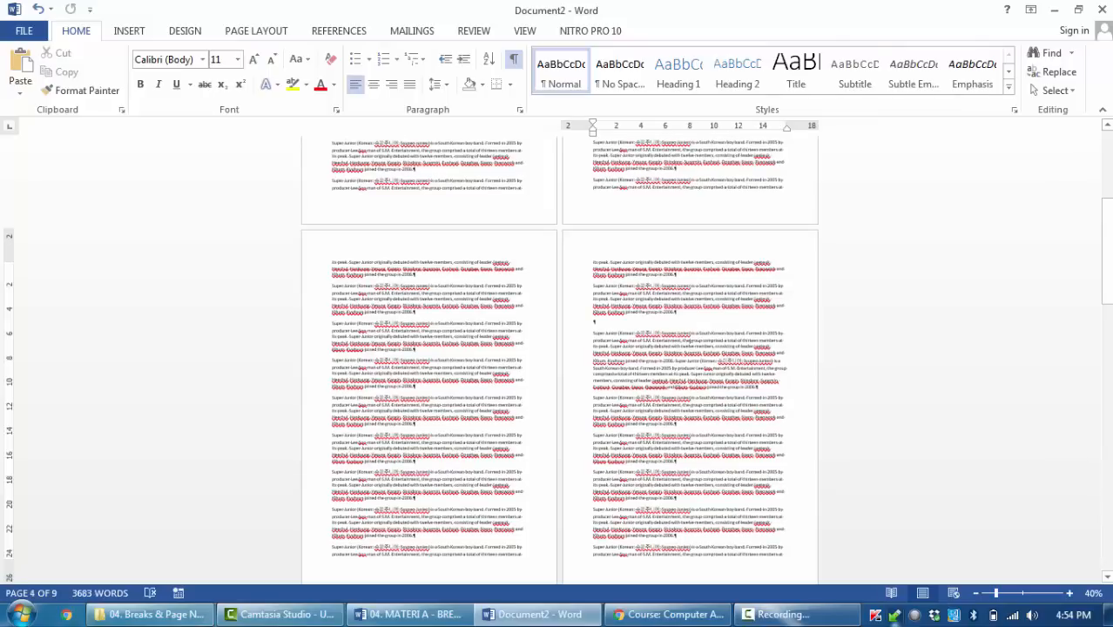
scroll(558, 348, "up", 10)
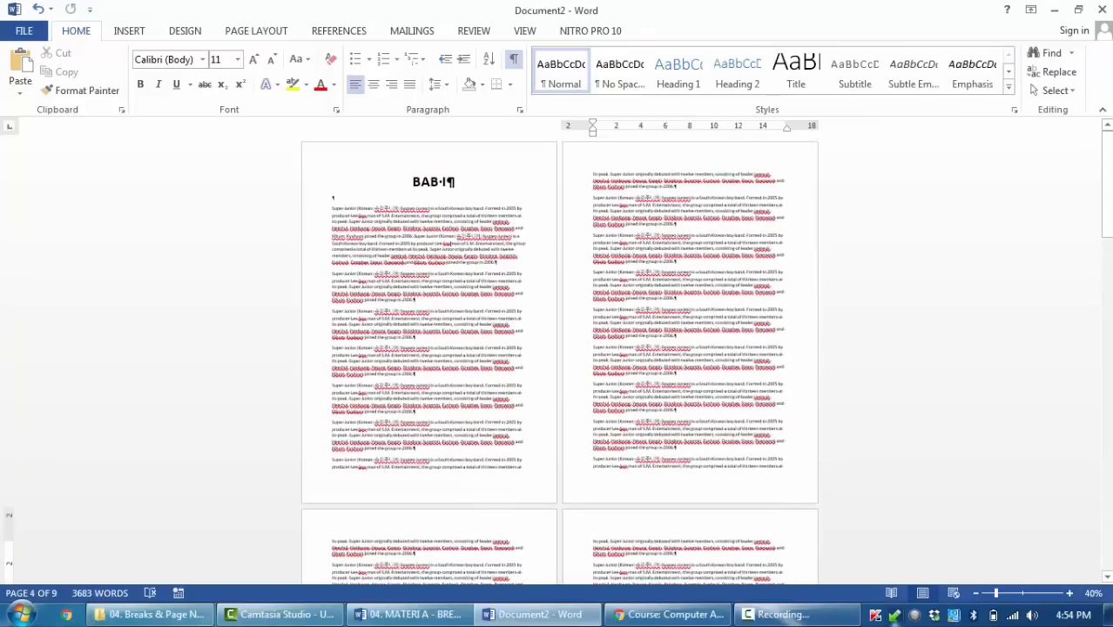
scroll(429, 261, "up", 1)
double_click(429, 157)
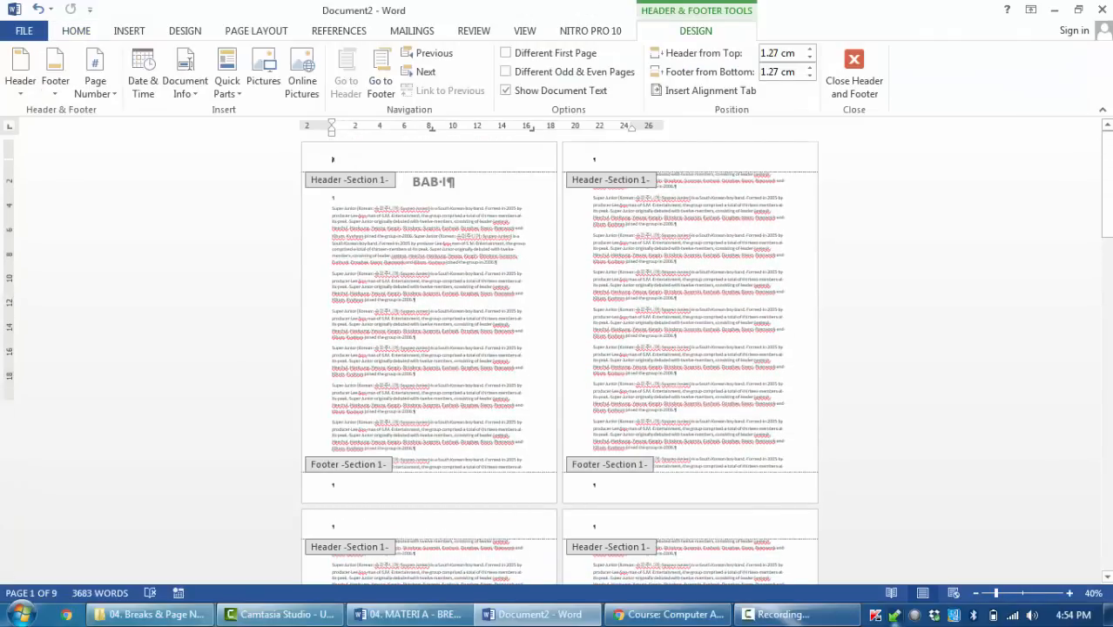
double_click(640, 261)
Select a word on the BAB I page and show the Page Layout paper sizes.
double_click(452, 249)
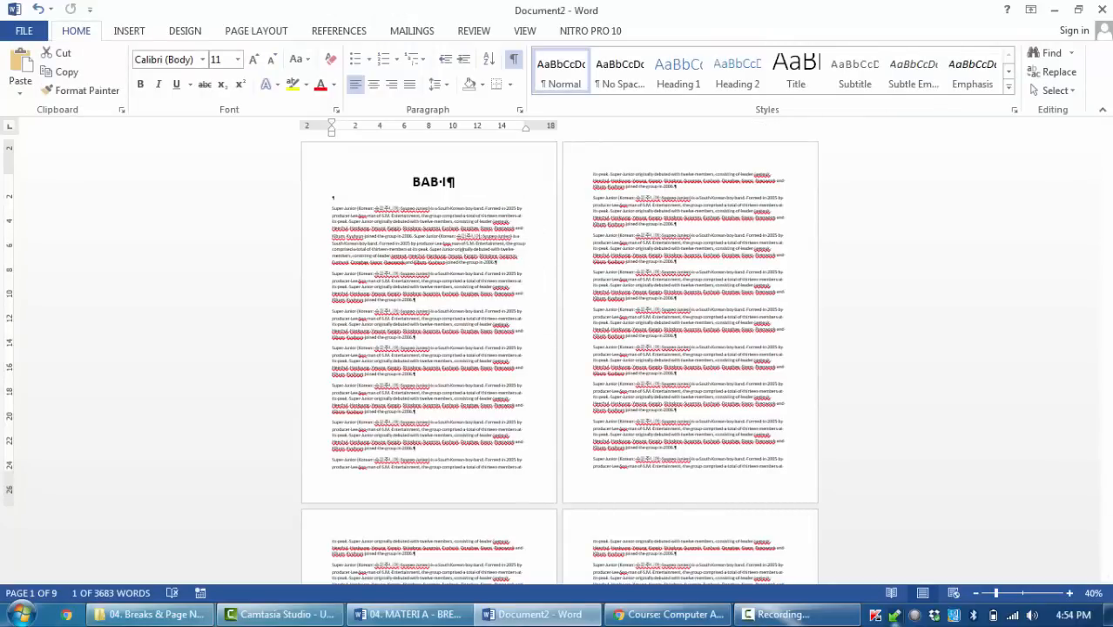
left_click(256, 30)
left_click(112, 69)
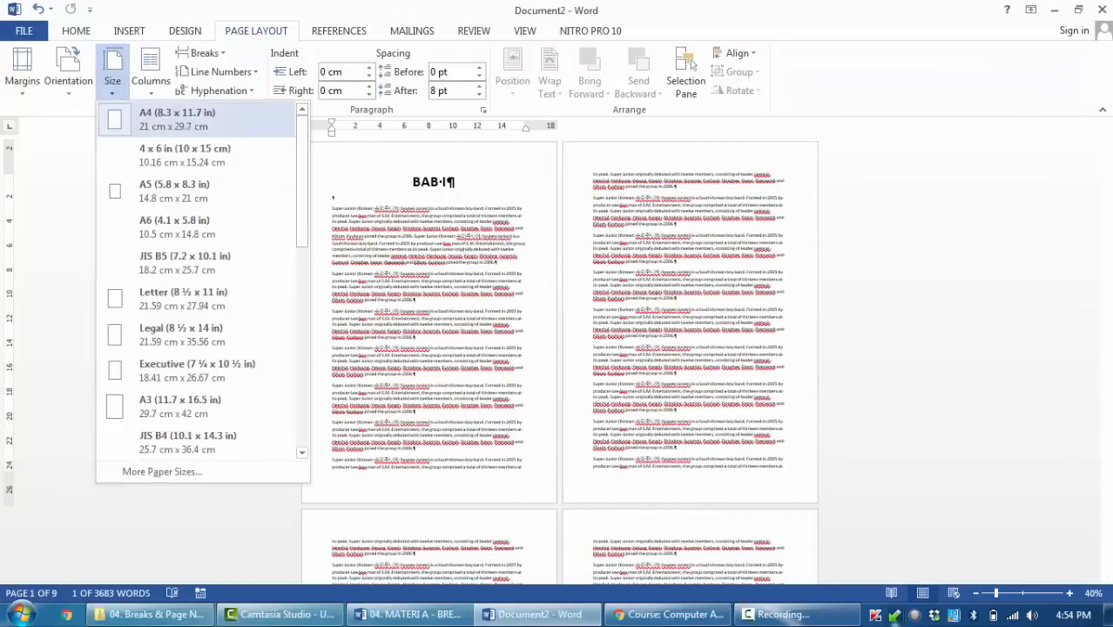
Change the BAB I section's paper size to A3.
scroll(202, 279, "down", 3)
scroll(202, 206, "down", 1)
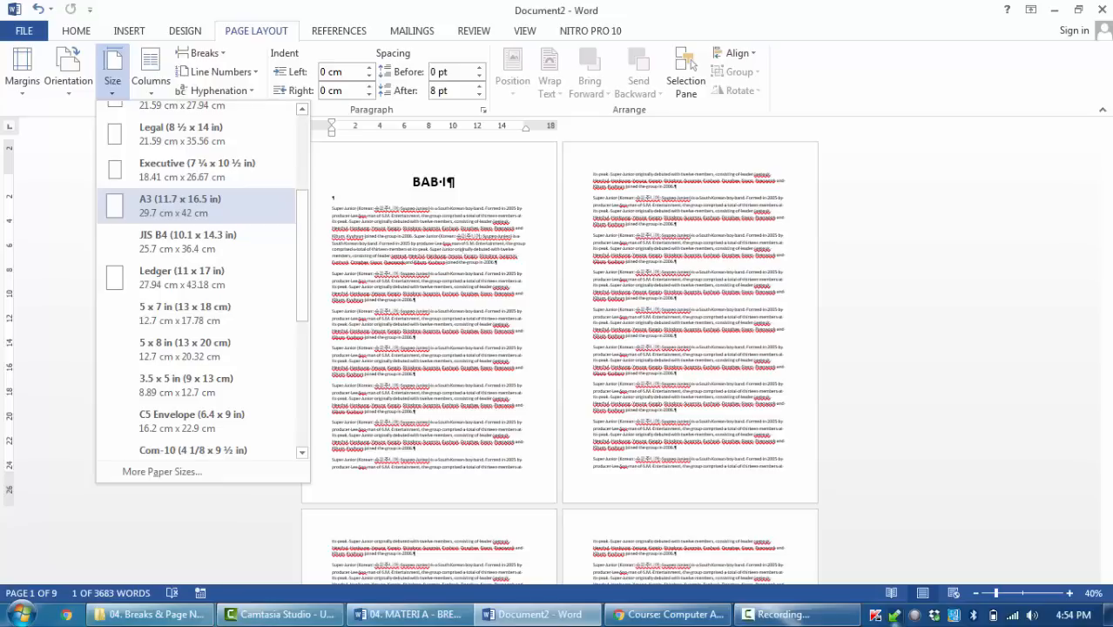
left_click(405, 246)
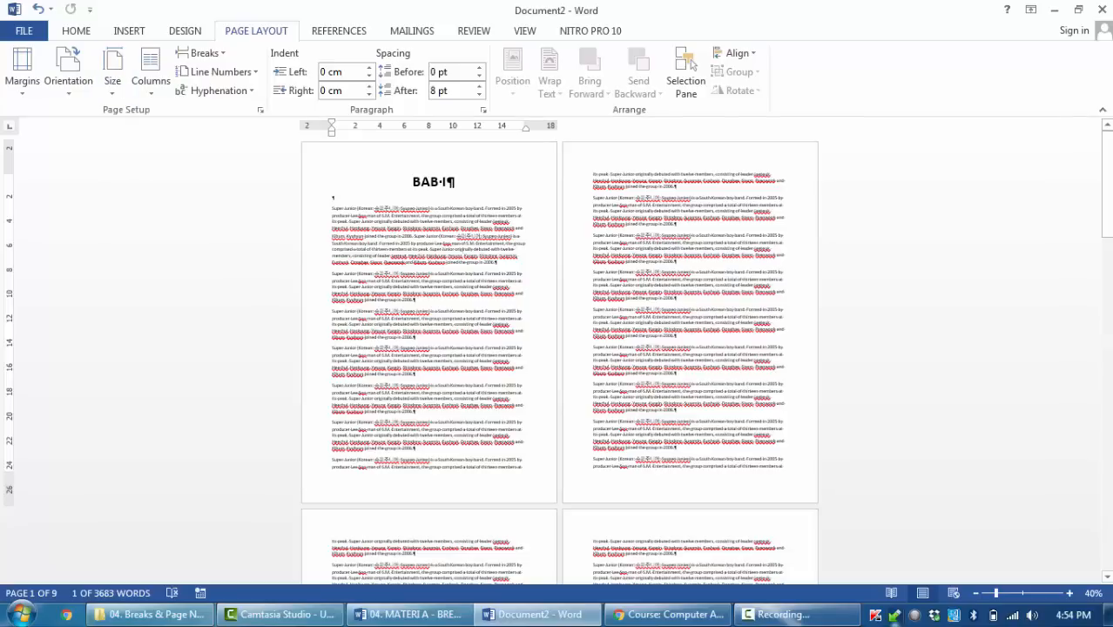
key("ctrl")
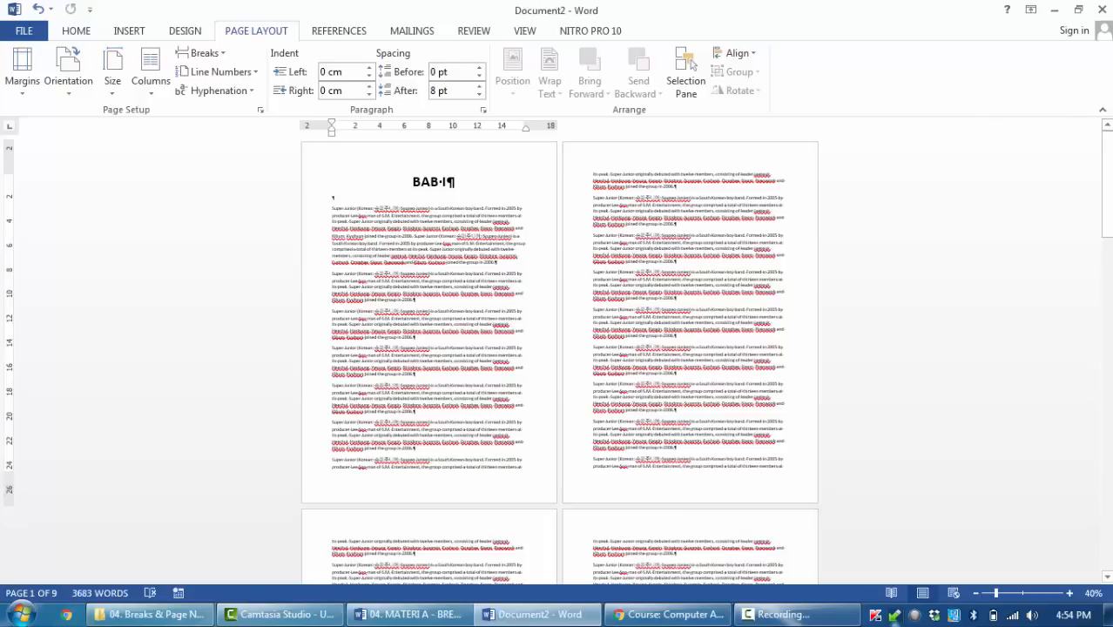
key("ctrl")
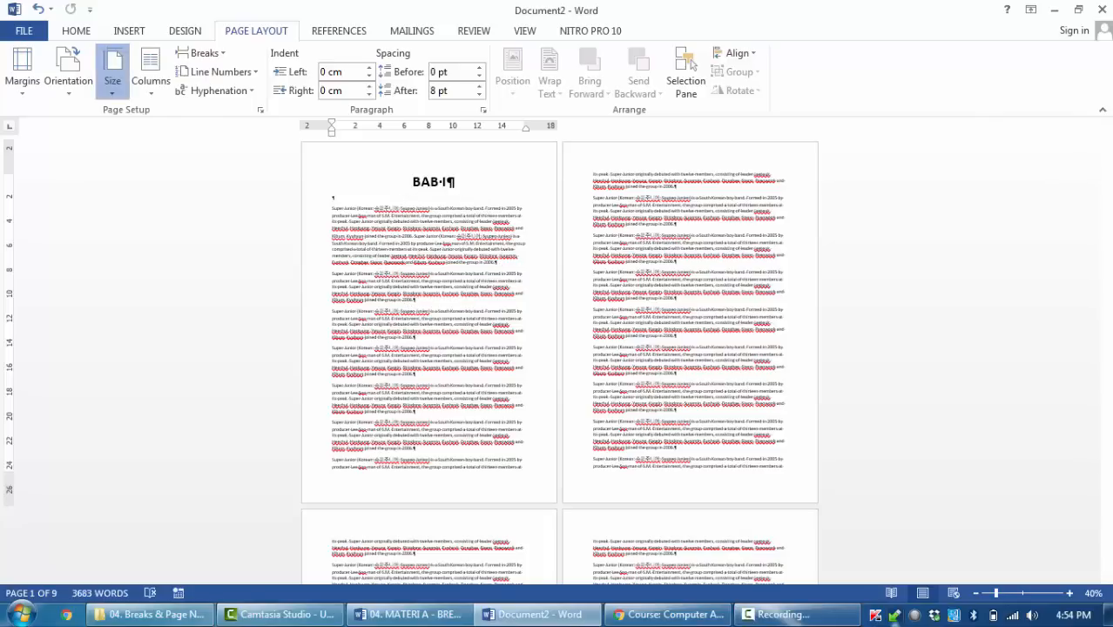
left_click(112, 74)
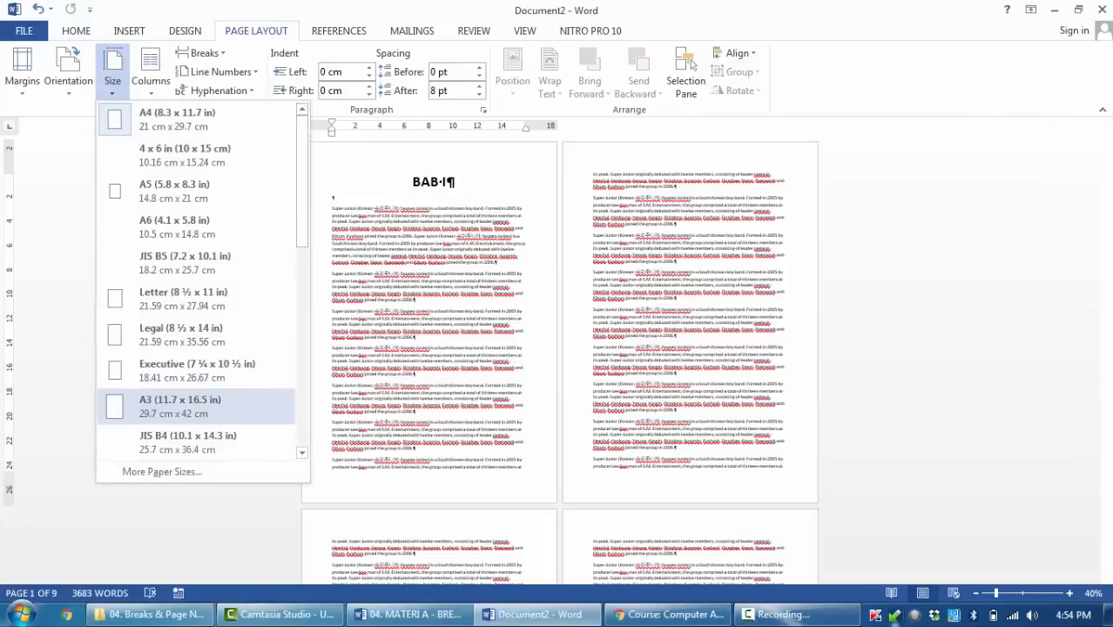
left_click(440, 252)
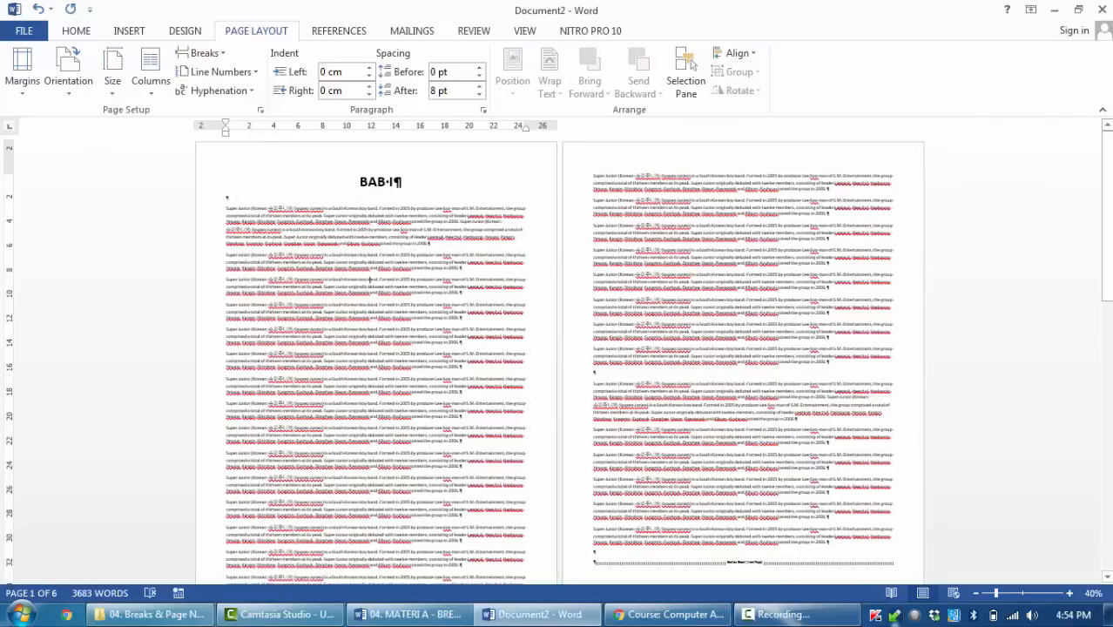
Select the BAB II and BAB III body text to check how it reflowed.
scroll(558, 363, "down", 3)
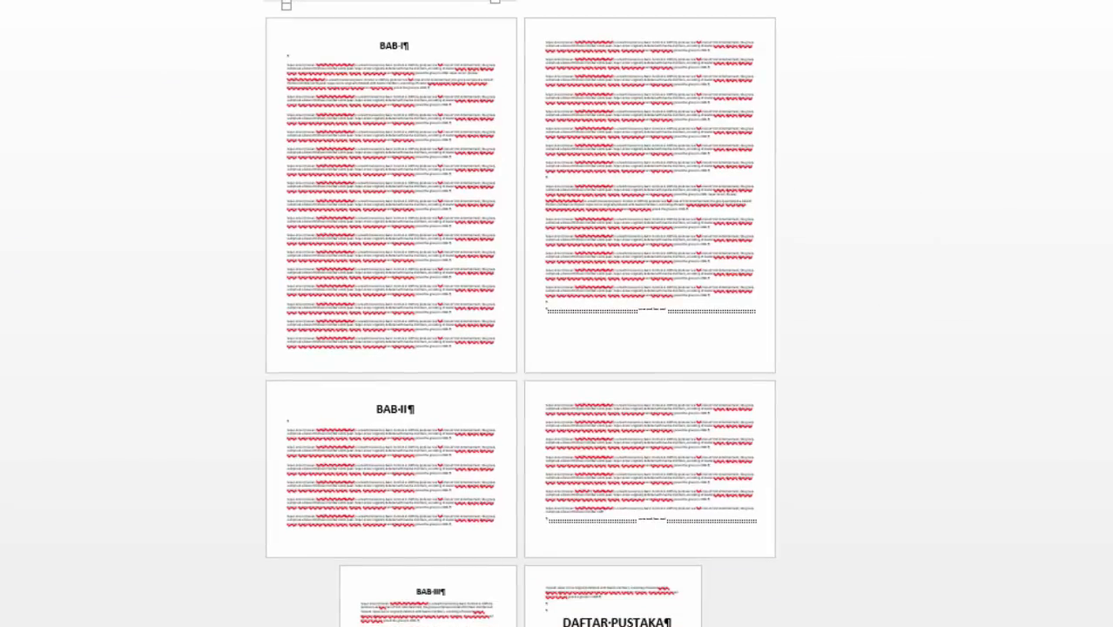
left_click_drag(287, 57, 644, 293)
scroll(645, 293, "down", 3)
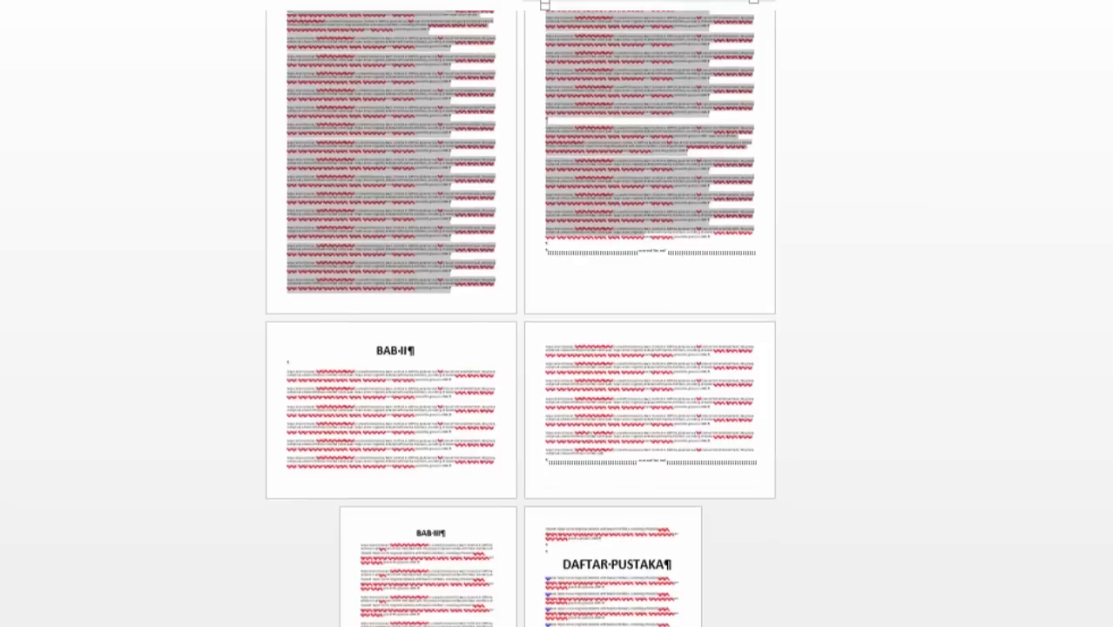
left_click_drag(288, 360, 605, 452)
left_click(605, 444)
scroll(601, 418, "down", 3)
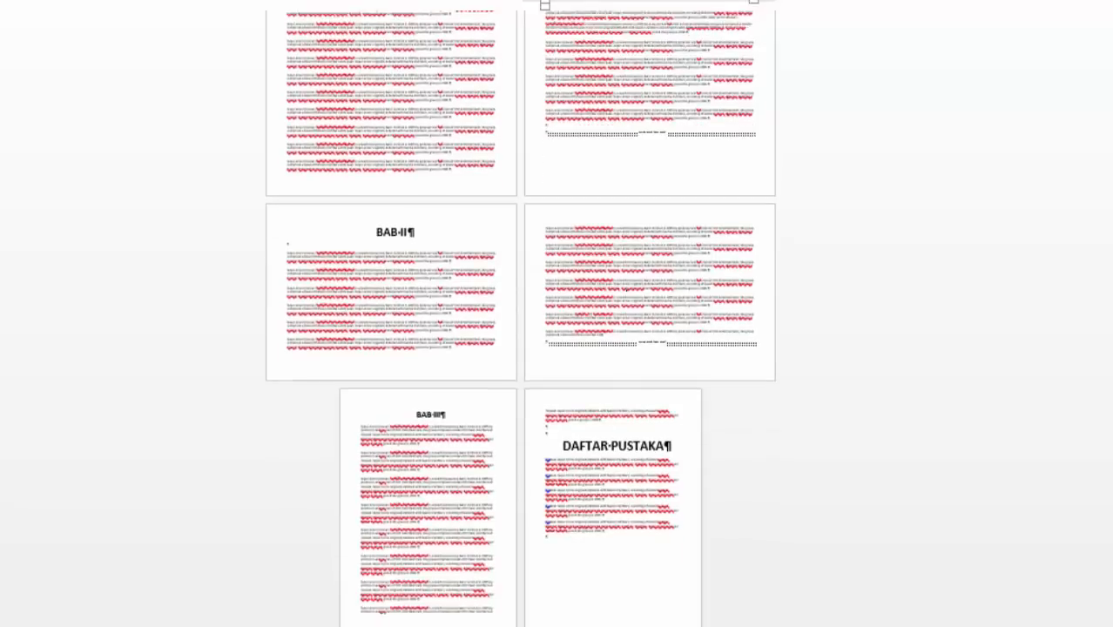
left_click_drag(361, 422, 487, 541)
left_click(425, 521)
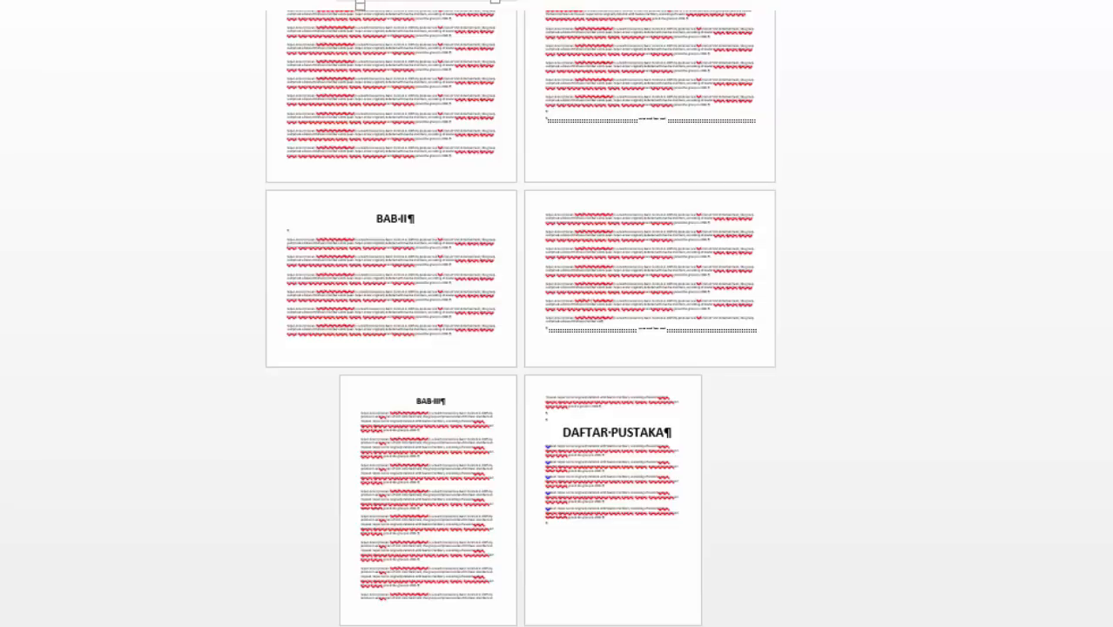
left_click_drag(289, 244, 552, 329)
left_click(366, 297)
Check the BAB III section's paper size, leave it unchanged, and review text through DAFTAR PUSTAKA.
left_click(13, 12)
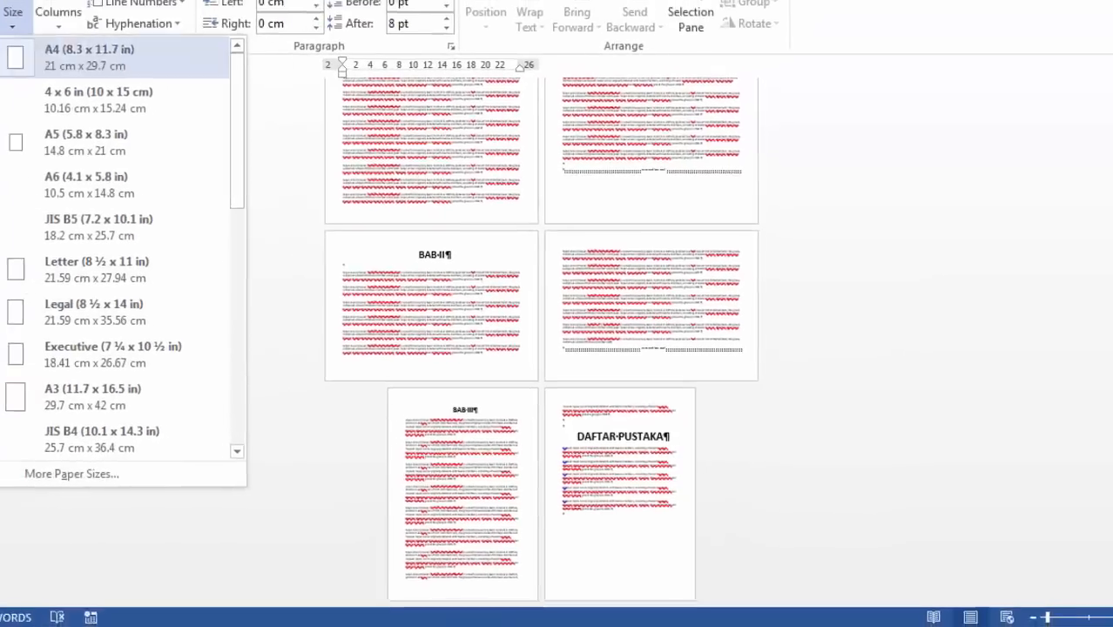
left_click(13, 13)
left_click(468, 472)
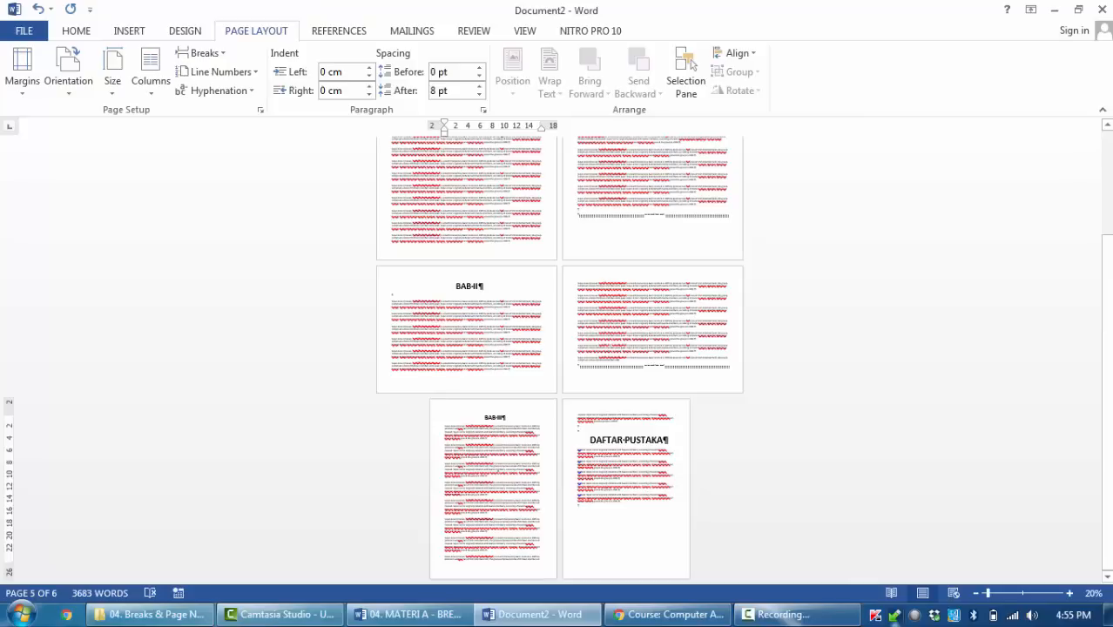
left_click(112, 73)
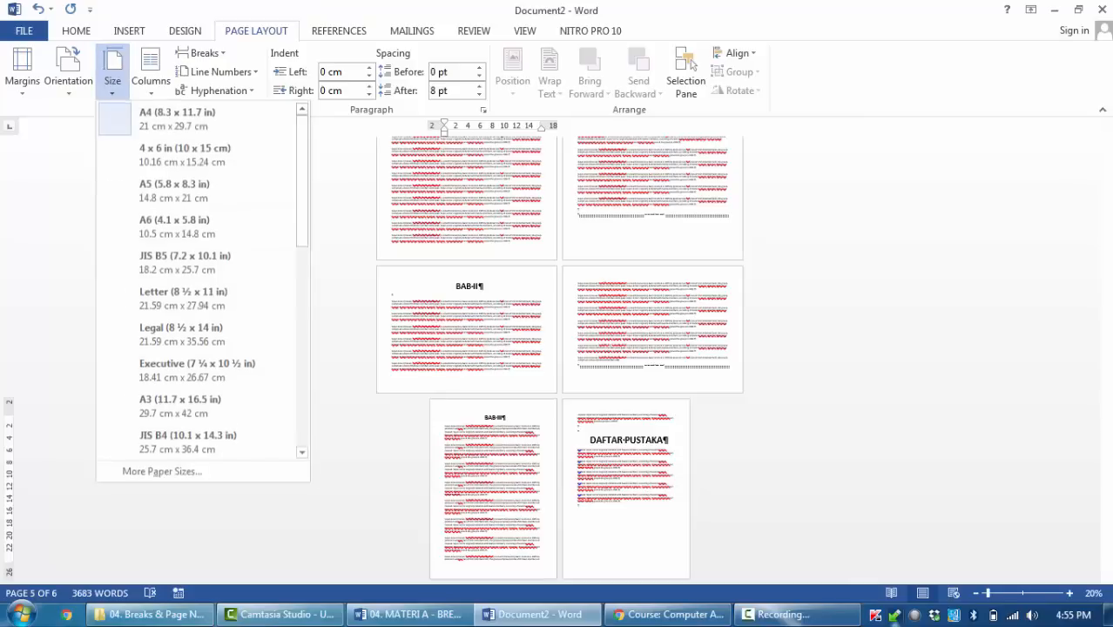
left_click(113, 74)
left_click_drag(484, 418, 623, 502)
left_click(486, 476)
scroll(557, 357, "up", 5)
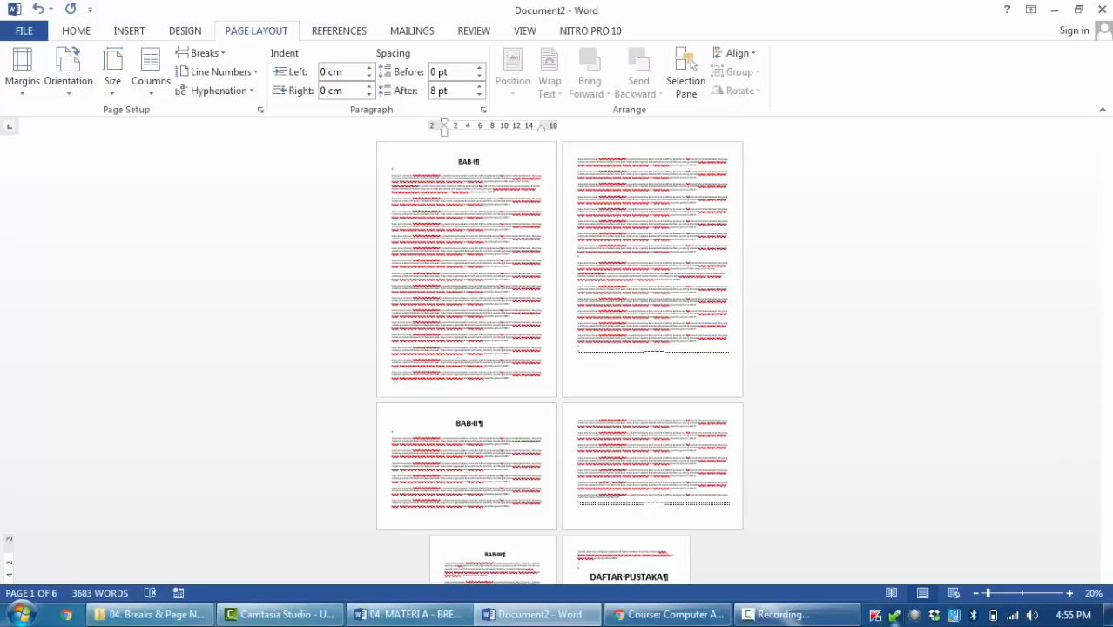
Apply Wide margins to the page 1 section.
left_click(457, 262)
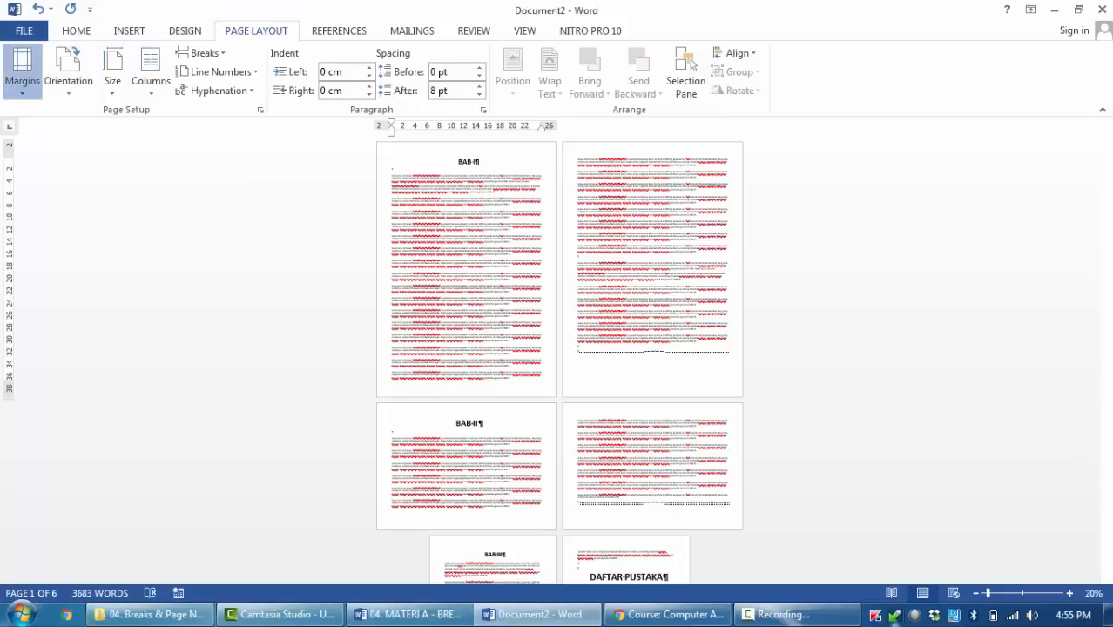
left_click(22, 70)
scroll(130, 237, "down", 1)
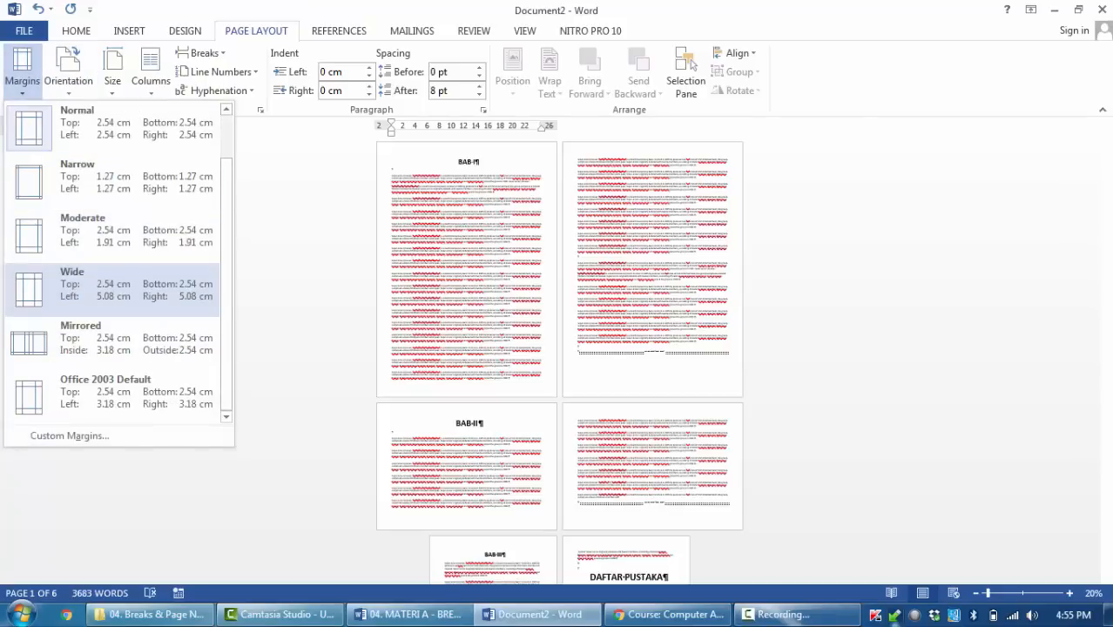
left_click(457, 264)
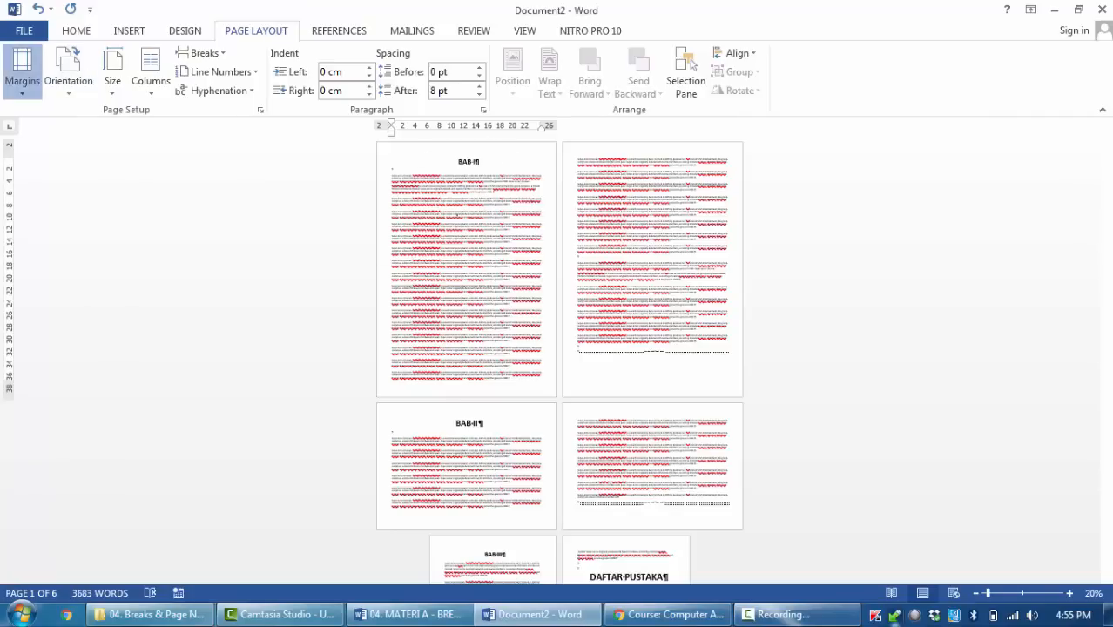
left_click(22, 70)
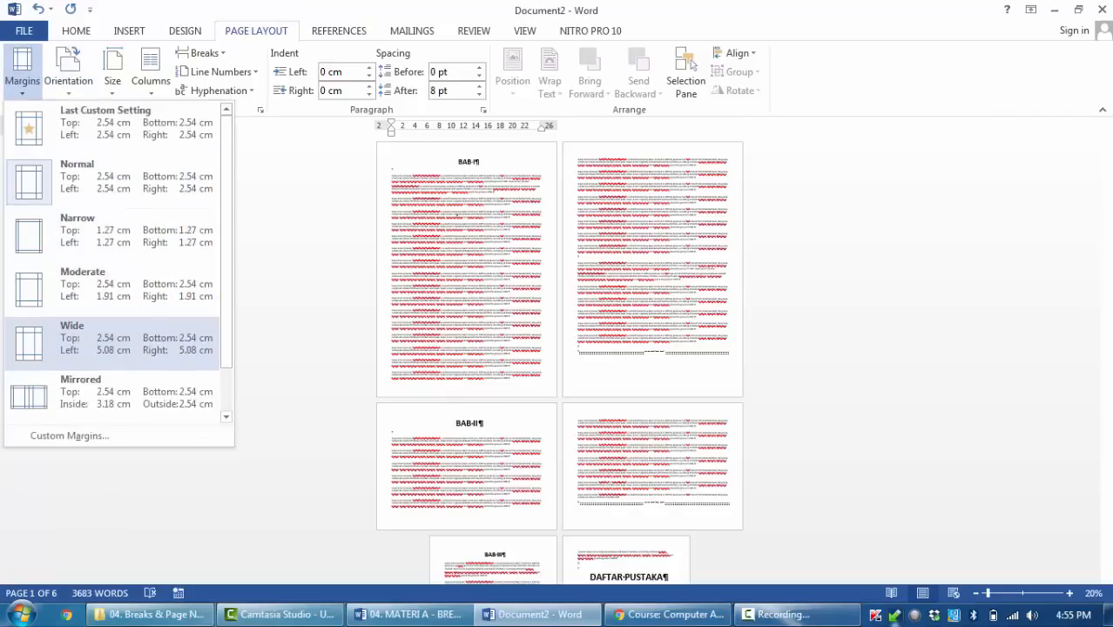
left_click(113, 339)
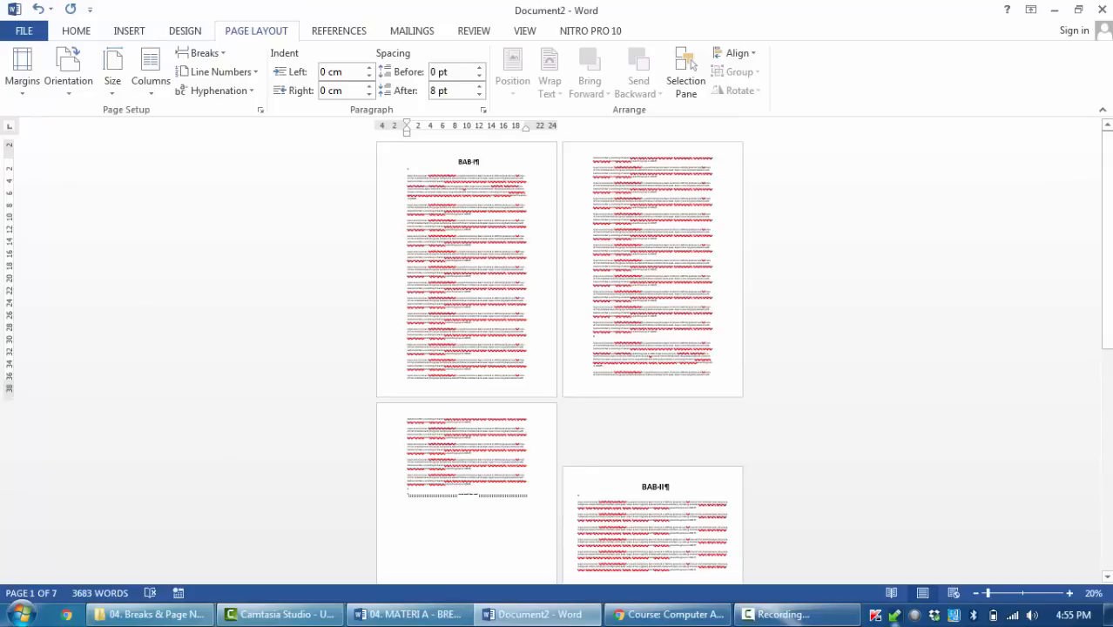
Select the page 1 text, then open and exit the page 3 header.
left_click_drag(407, 170, 475, 243)
scroll(475, 243, "down", 1)
double_click(448, 396)
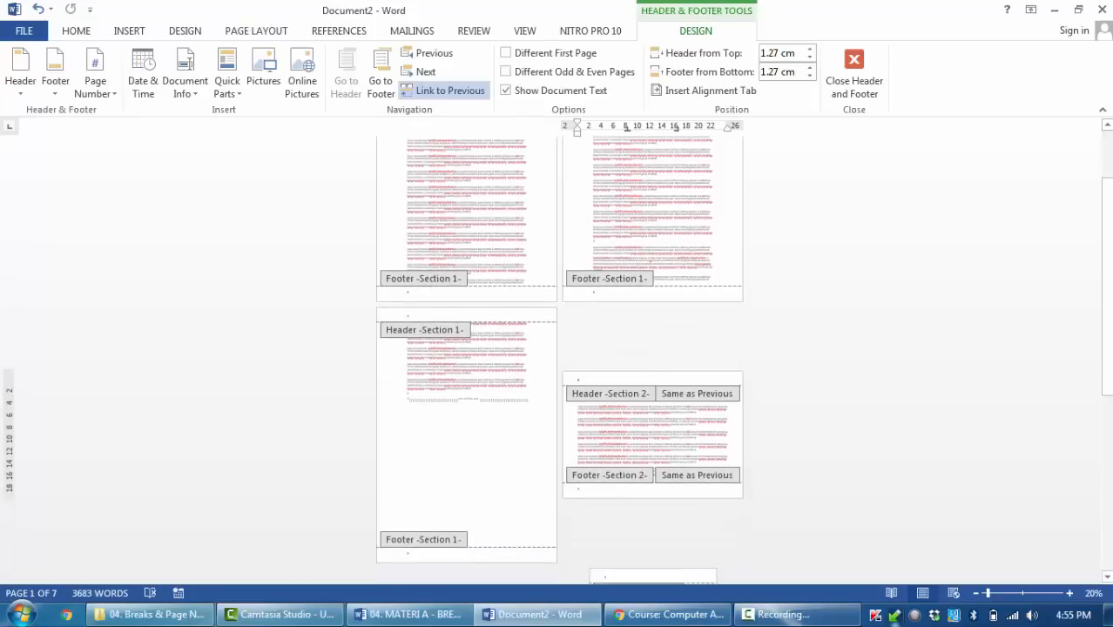
key("Escape")
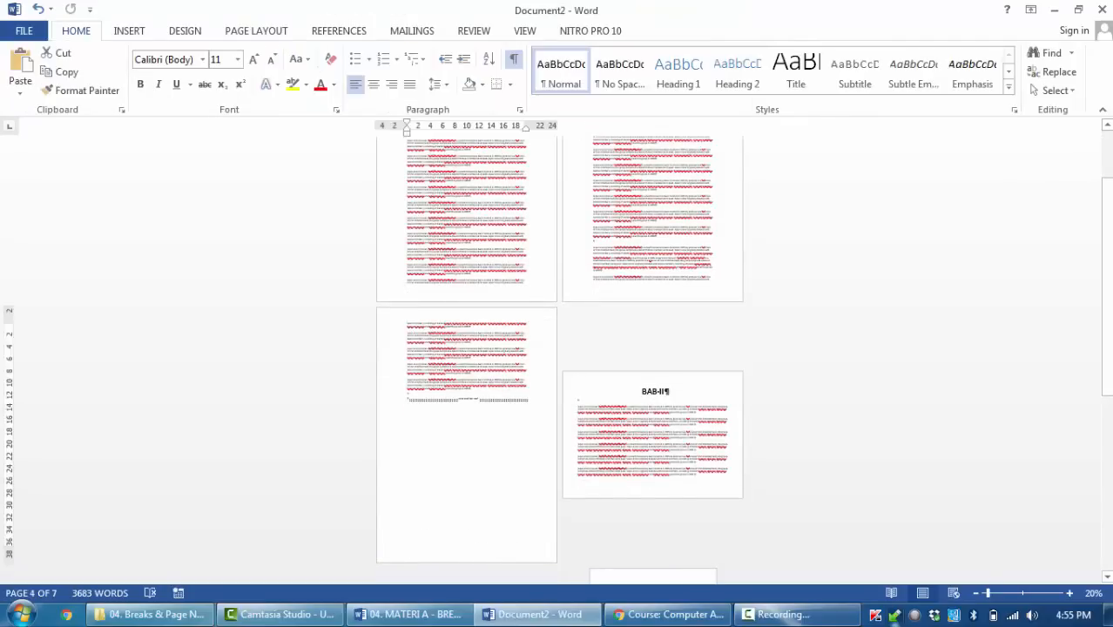
Open the margin presets twice and close them without changes.
left_click(256, 30)
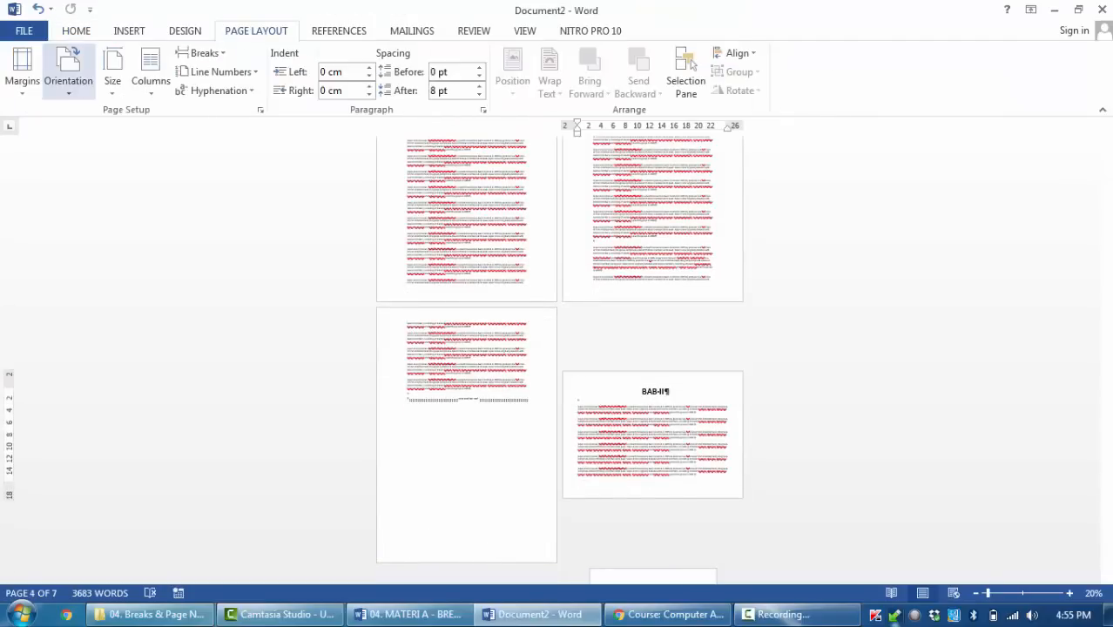
left_click(22, 70)
key("Escape")
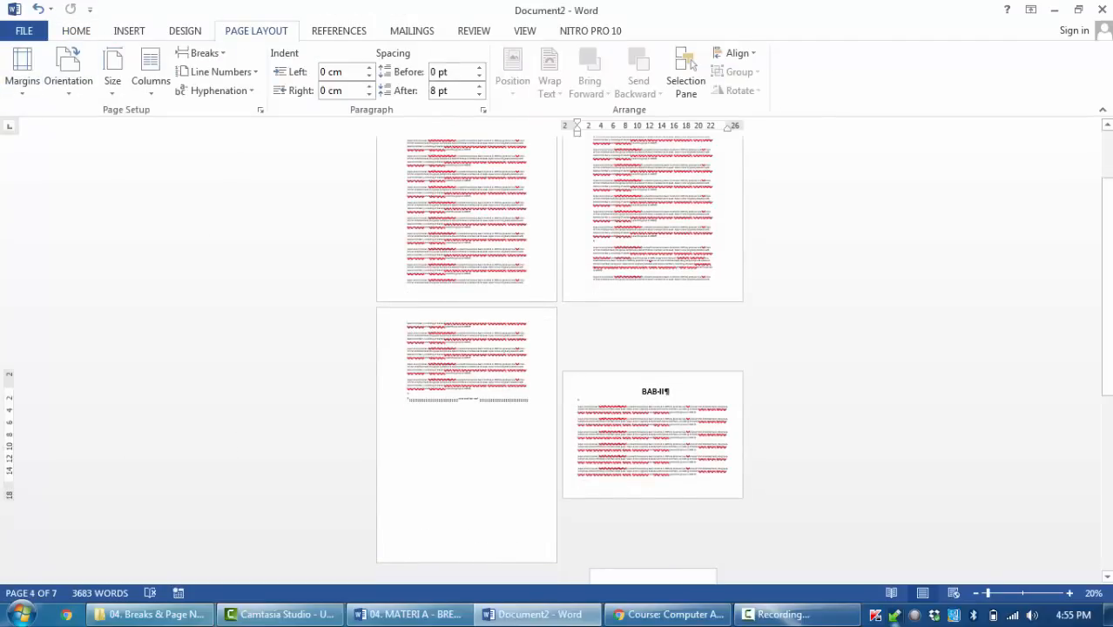
scroll(559, 360, "down", 5)
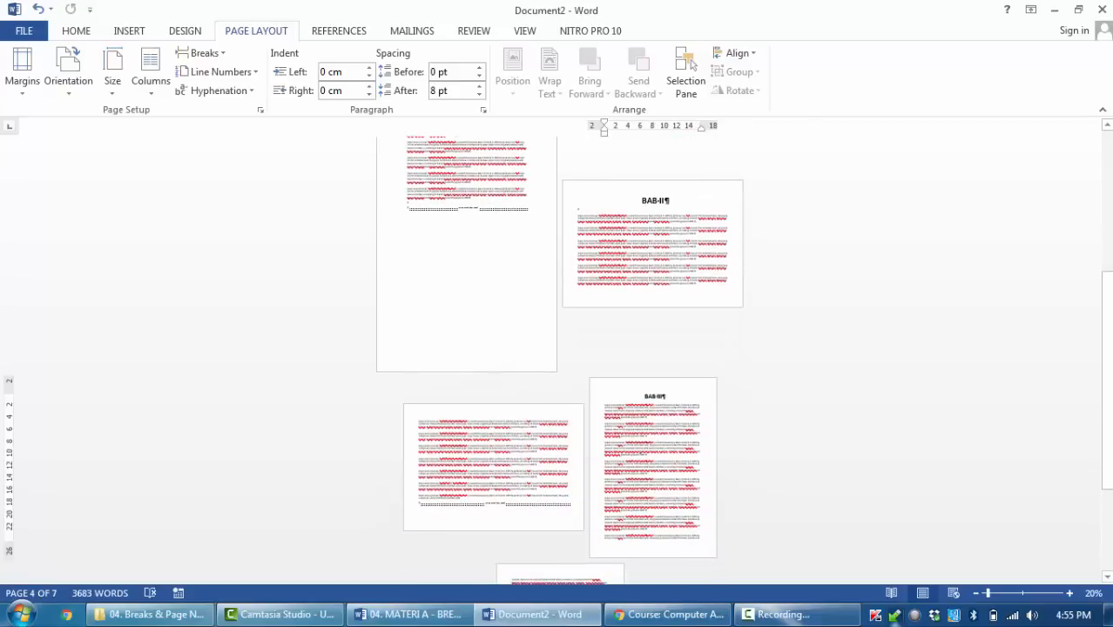
left_click(22, 70)
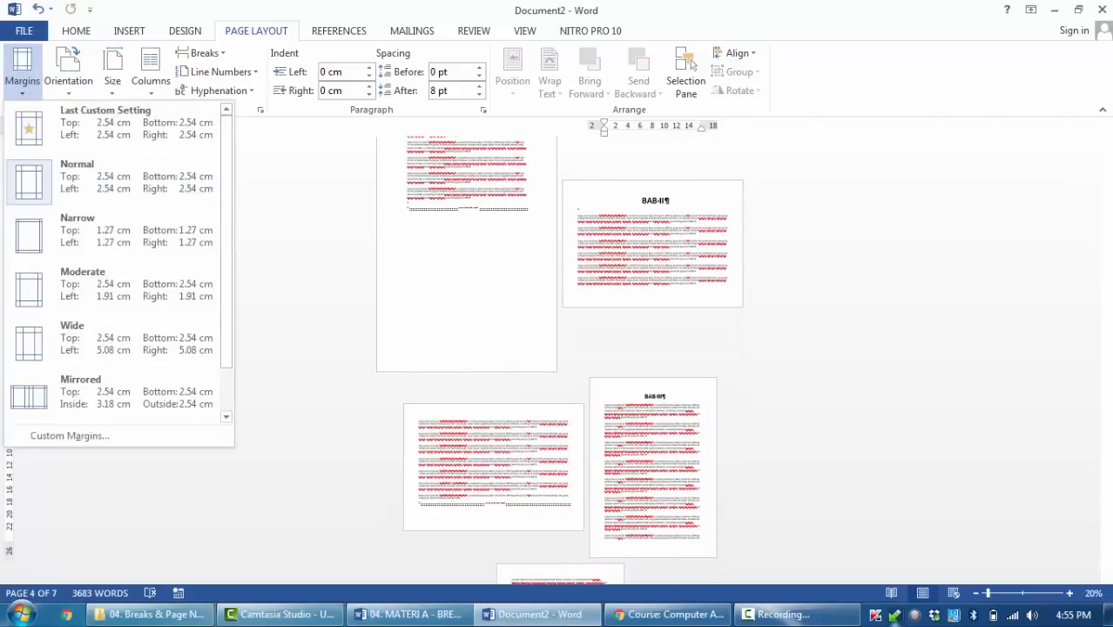
key("Escape")
scroll(559, 360, "up", 3)
scroll(559, 361, "up", 5)
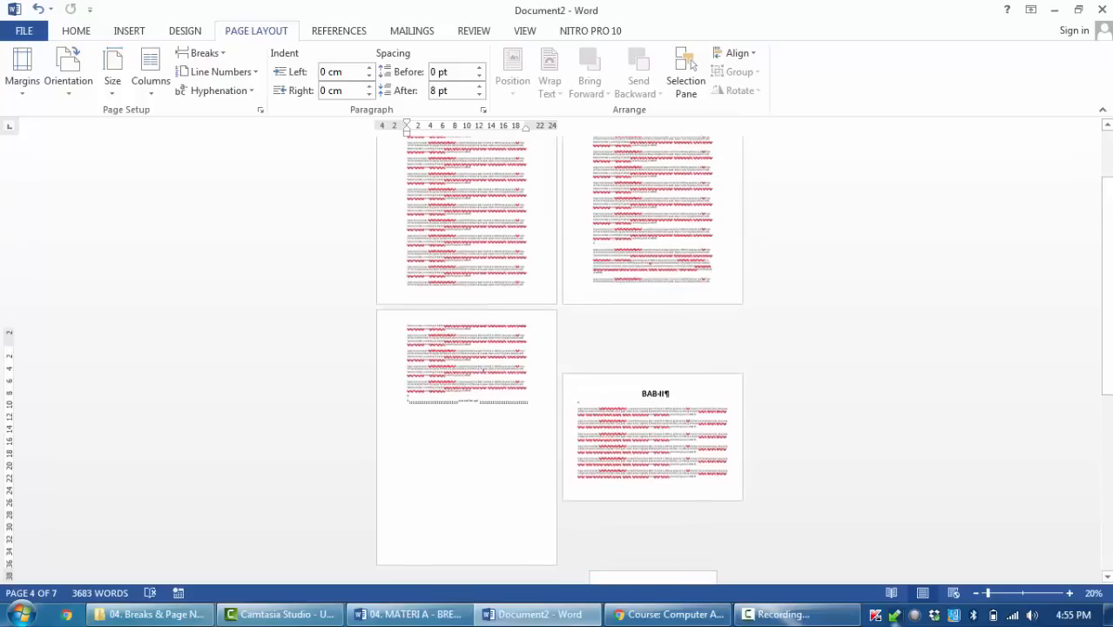
scroll(559, 361, "down", 12)
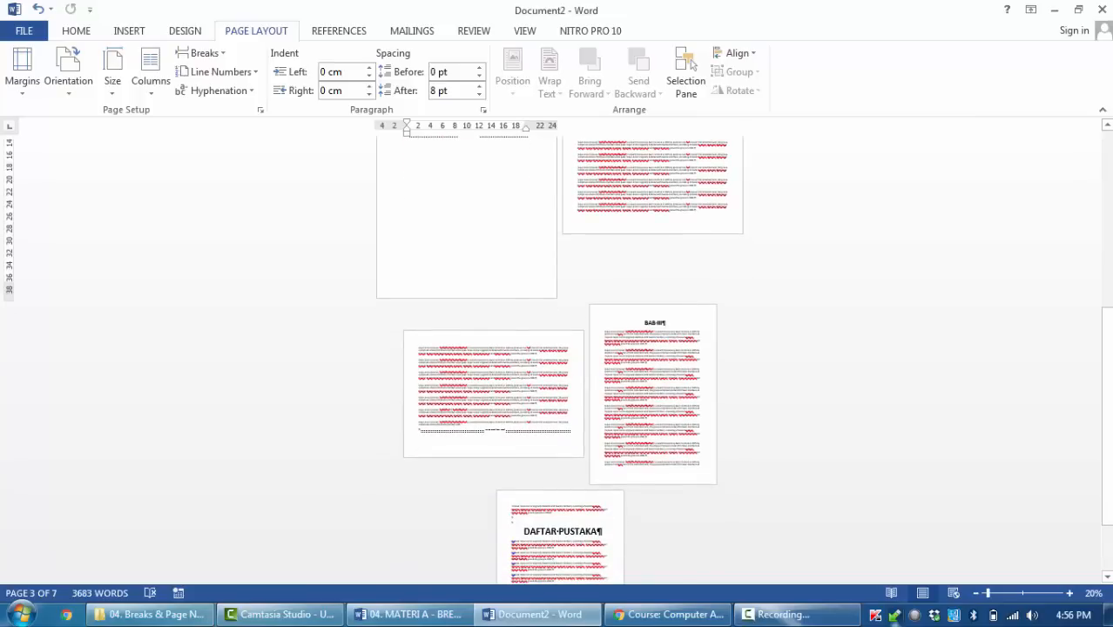
Select successive paragraphs on the BAB III page one by one.
triple_click(627, 375)
triple_click(631, 399)
left_click(631, 400)
triple_click(632, 413)
triple_click(631, 431)
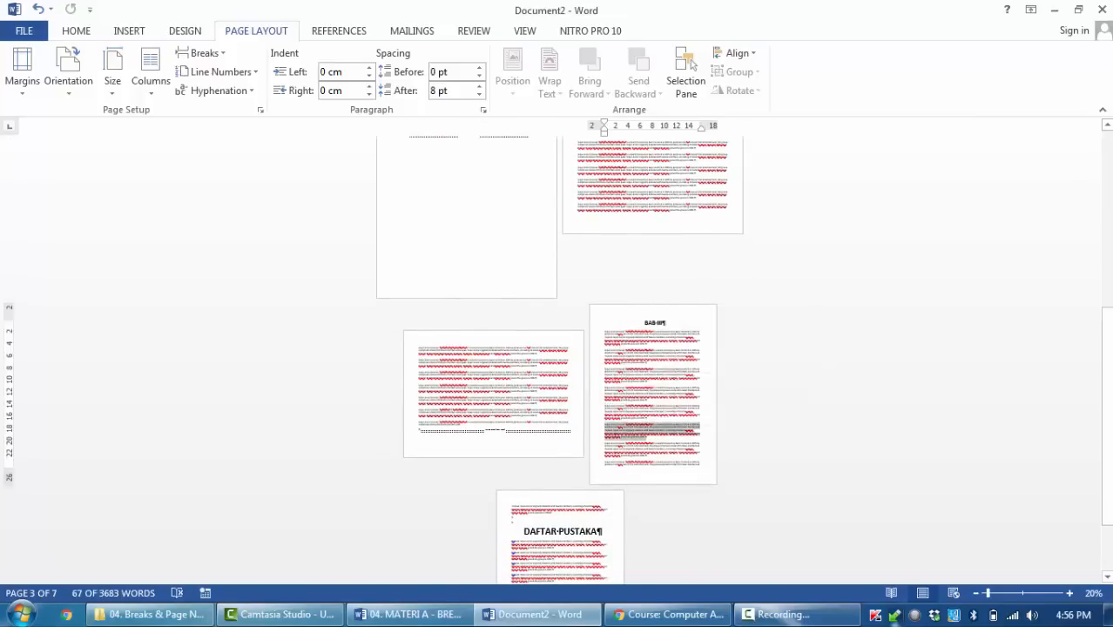
scroll(631, 431, "down", 1)
triple_click(628, 405)
triple_click(629, 420)
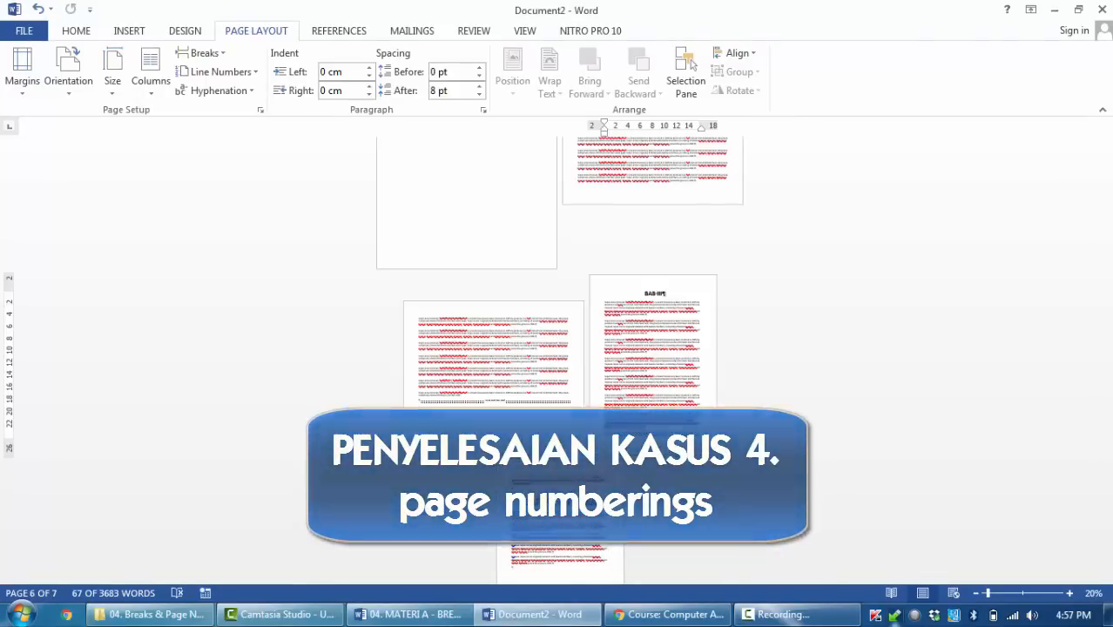
Create a new blank document and type a nonsense placeholder paragraph.
key("ctrl+n")
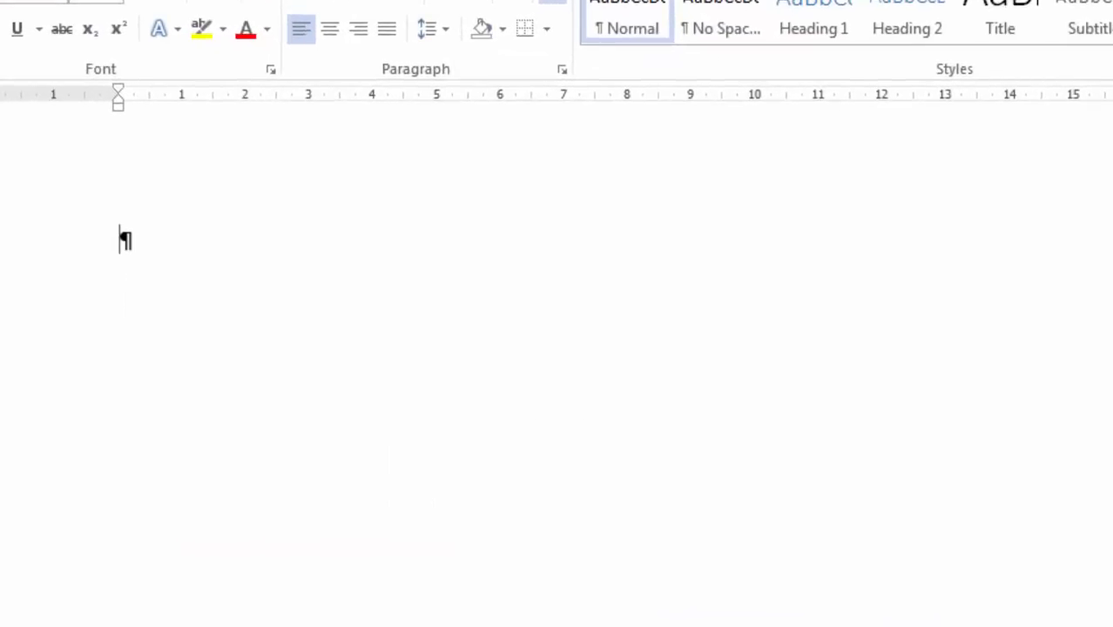
type("jkasjdkajsdkajsd aklsjdkasjd kasjdkajs dkajs")
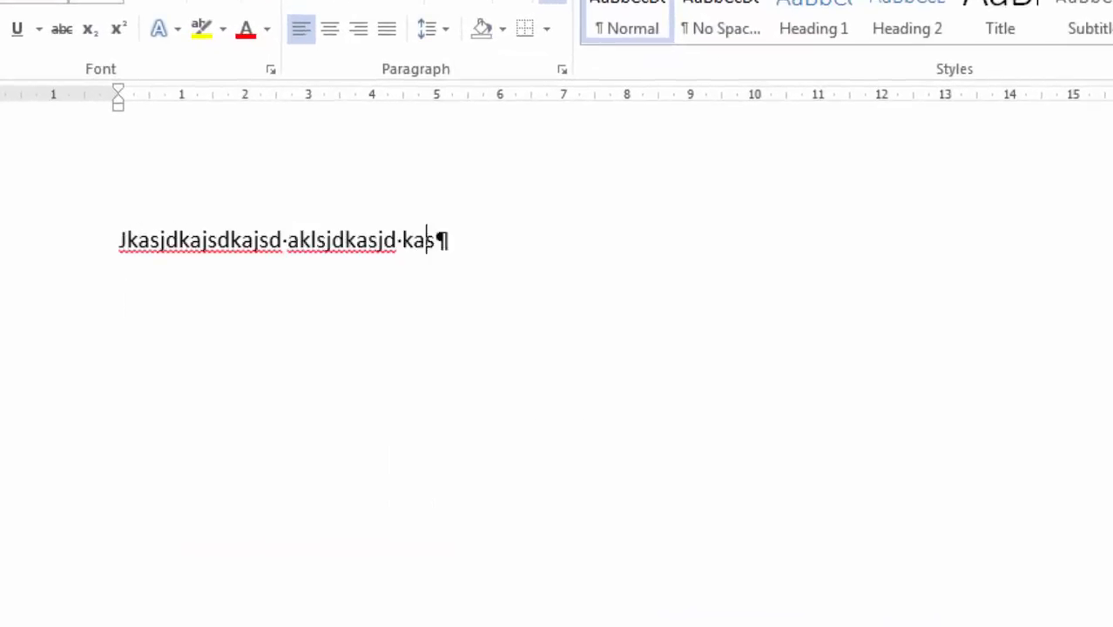
type("kdjask daksjdklajsd aklsjdaklsjd aslkdjalksjd alskdjaklsdjjkalsjd laksjdlkajs dlakjsdlkaj sdklajslkdj aslkdjaklsjd lkajsd laksjdlkajs dlkajsdlkajslkdja sldkjas lkd")
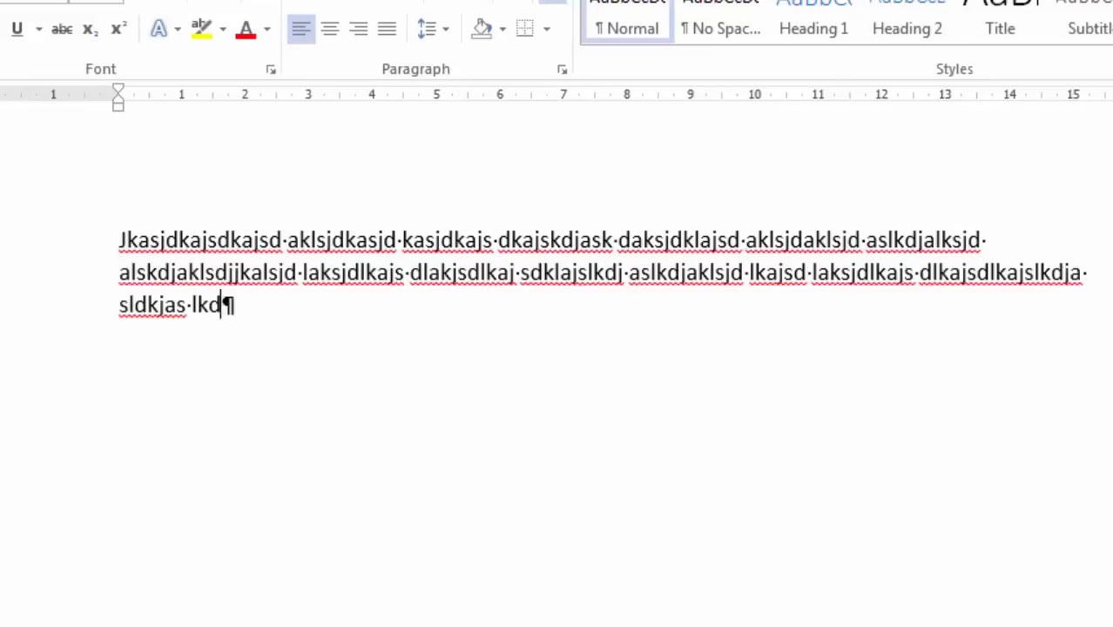
type("jal skdjaklsjdklasjd laksdjlkasjd laksjdlkasjd lkasjdl kajd lkasjd lkasj dlkajslkdaj slkdjalksd jlkasj dlkasj ld")
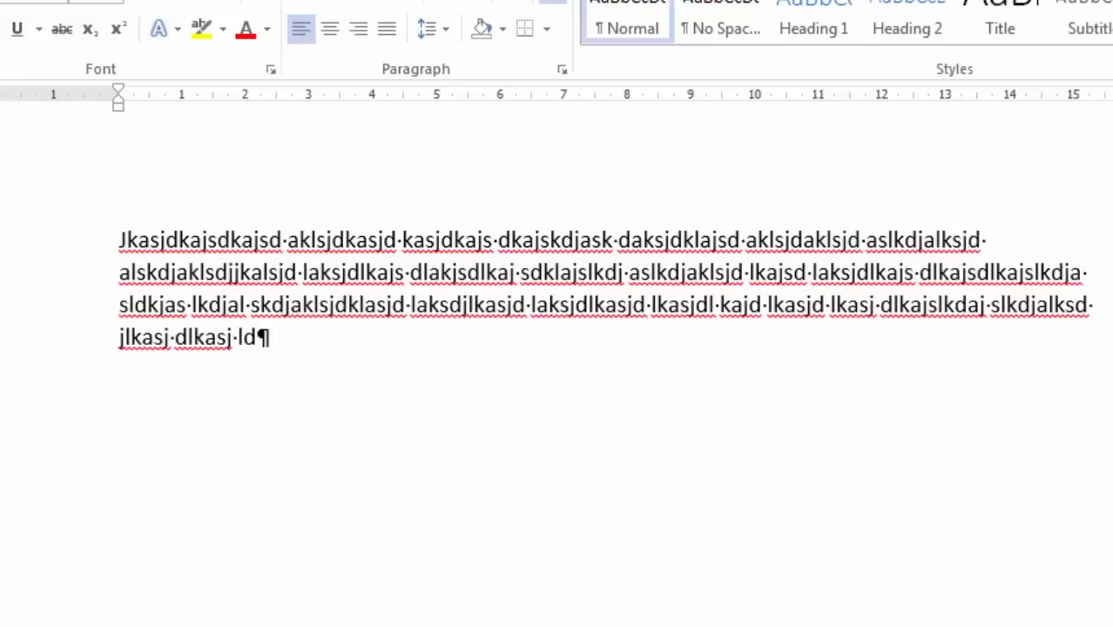
scroll(557, 348, "down", 2)
Copy the paragraph and paste several copies of it below.
key("ctrl+a")
left_click(313, 335)
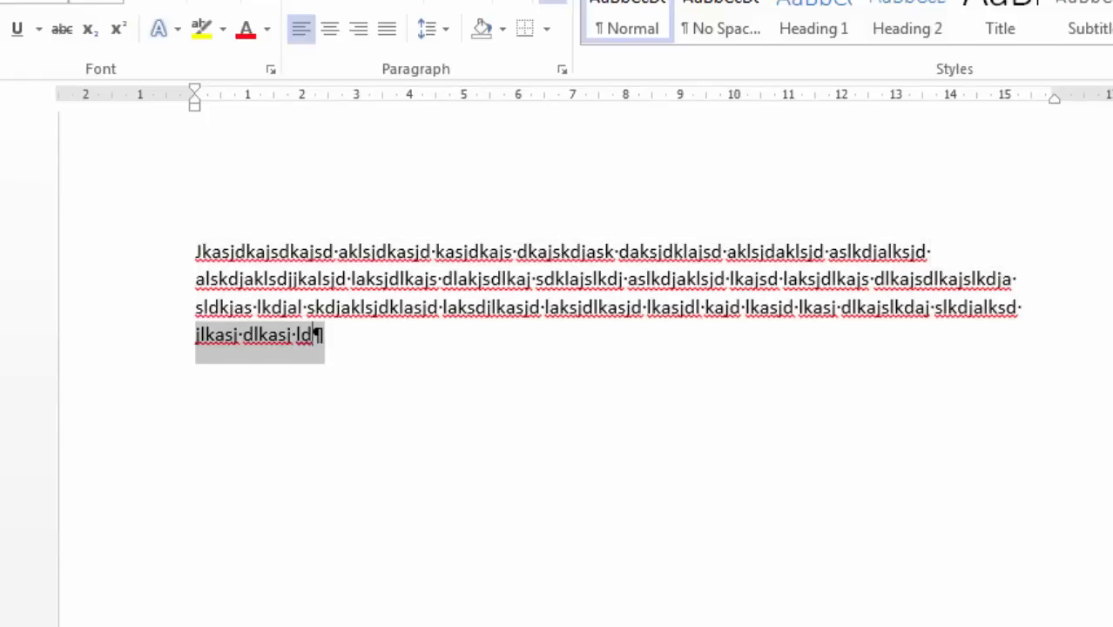
key("ctrl+v")
key("ctrl+v")
key("ctrl+v")
key("ctrl+v")
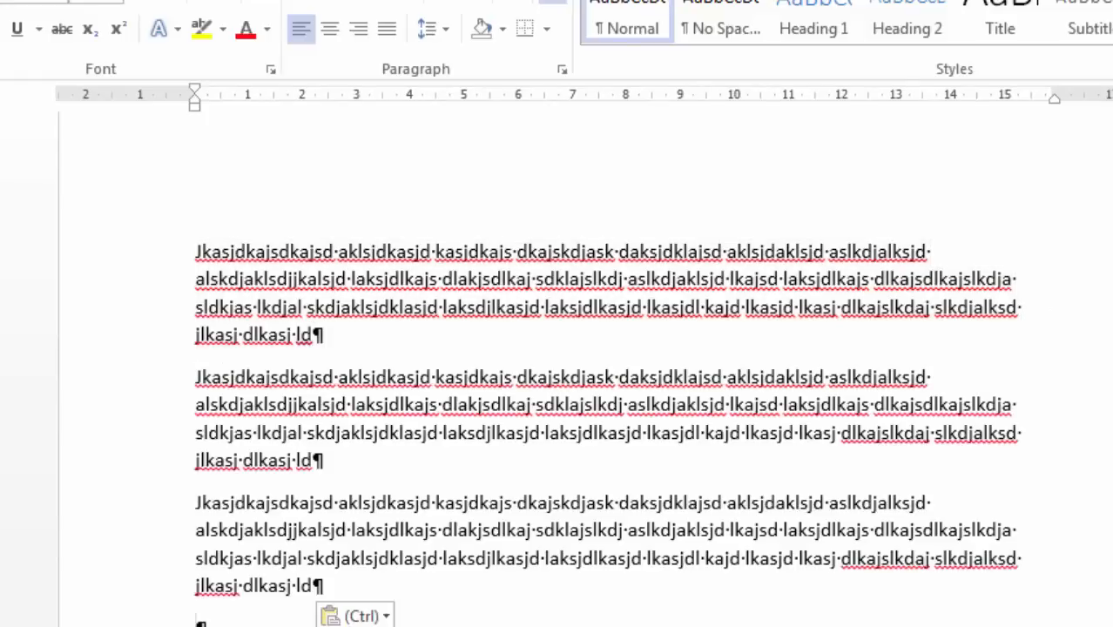
key("ctrl+v")
key("ctrl+v")
key("ctrl+v")
key("ctrl+v")
scroll(557, 365, "down", 3)
scroll(557, 366, "up", 3)
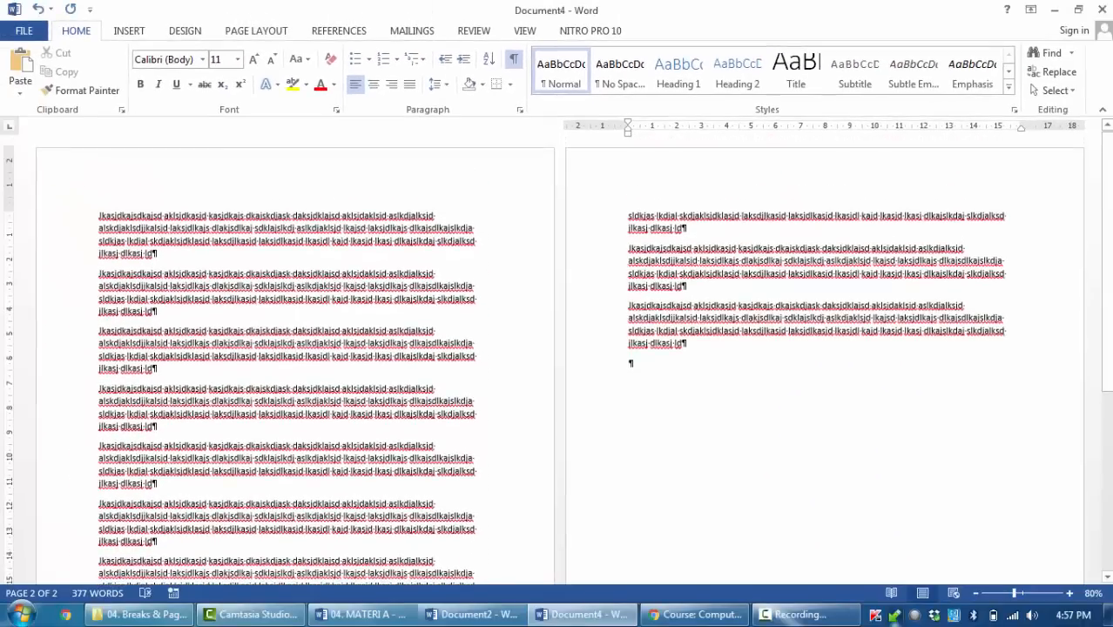
Add a 'BAB I' title line above the first paragraph.
left_click(98, 215)
key("Return")
key("Return")
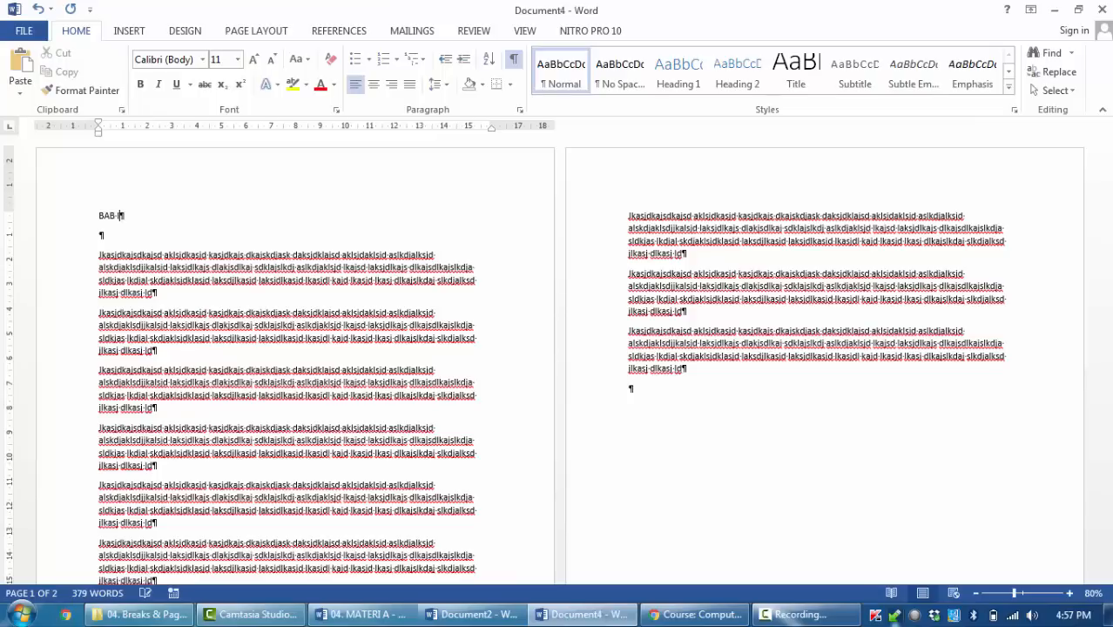
triple_click(118, 215)
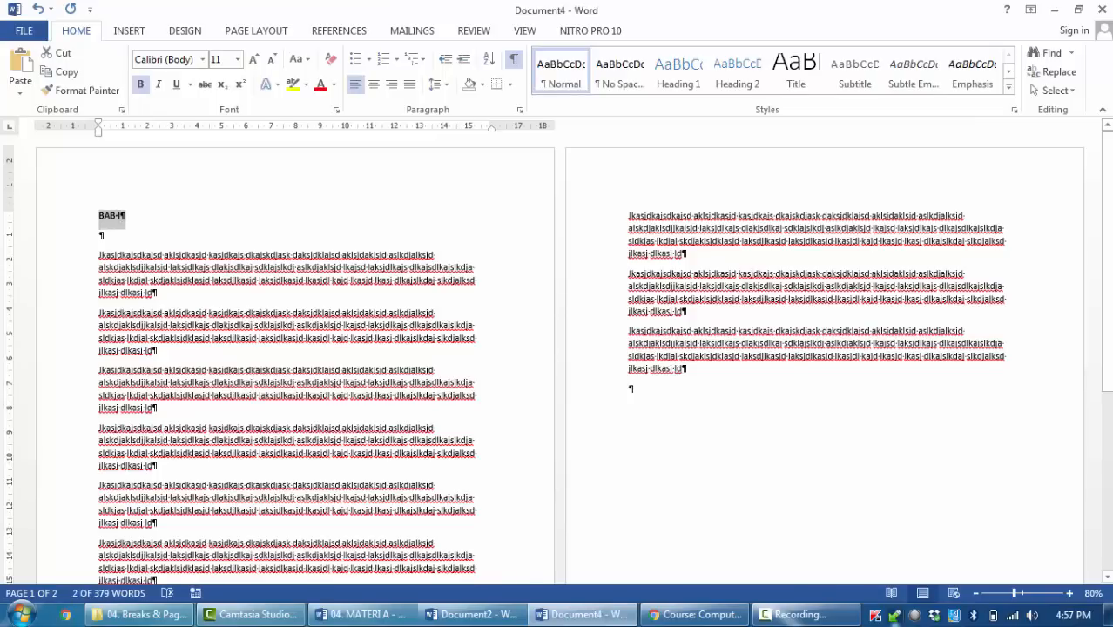
left_click(631, 389)
type("BAB II")
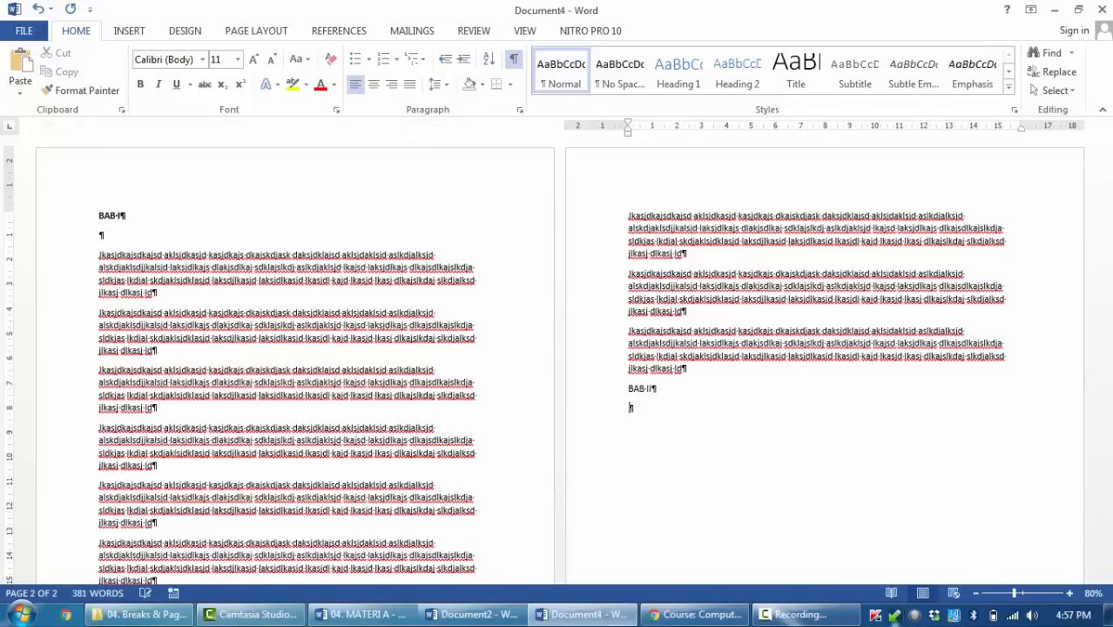
Paste more placeholder paragraphs and type a 'BAB III' title below them.
key("ctrl+v")
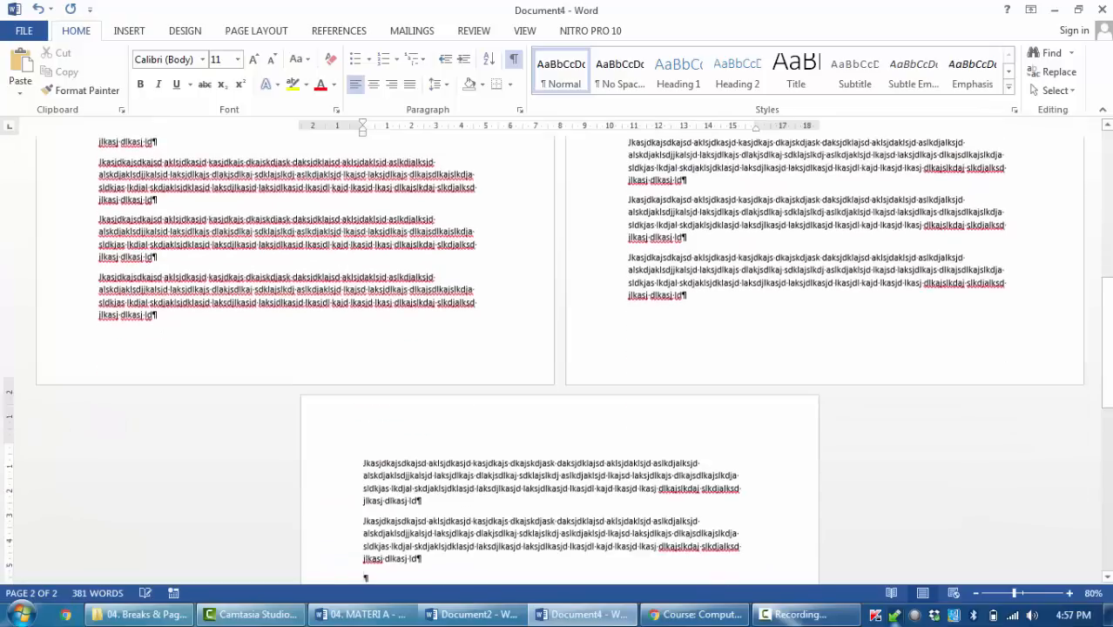
type("Jkasjdkajsdkajsd aklsjdkasjd kasjdkajs dkajskdjask daksjdklajsd aklsjdaklsjd aslkdjalksjd askdjaklsdjjkalsjd laksjdlkajs dlakjsdlkaj sdklajslkdj aslkdjaklsjd lkajsd laksjdlkajs dlkajsdlkajslkdja sldkjas lkdjal skdjaklsjdklasjd laksdjlkasjd laksjdlkasjd lkasjdl kajd lkasjd lkasj dlkajslkdaj slkdjalksd jlkasj dlkasj ld")
key("Return")
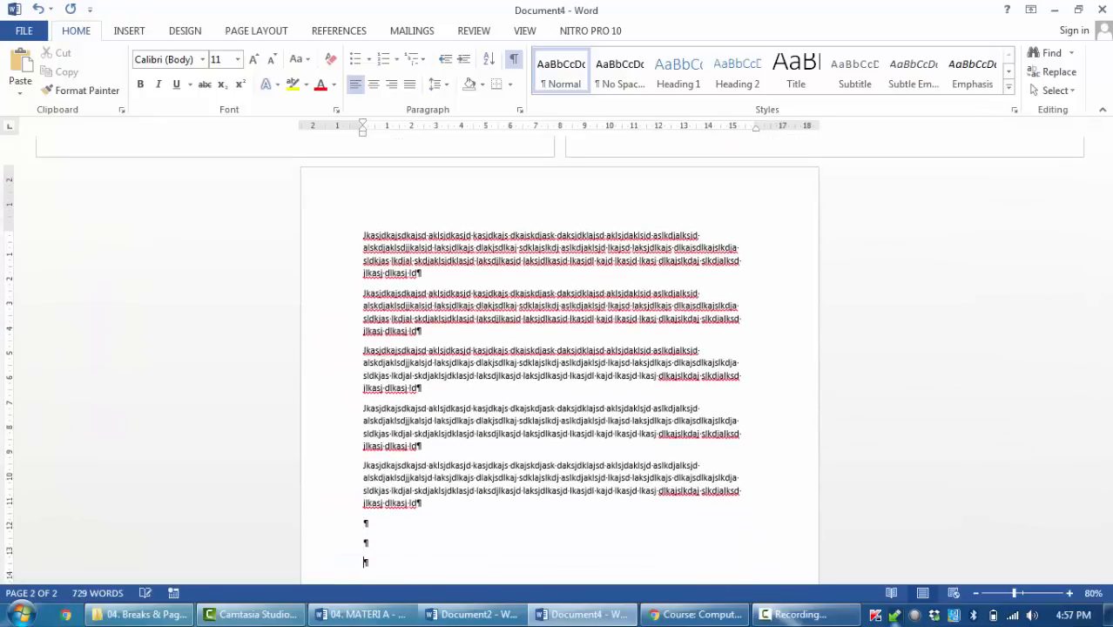
type("BAB III")
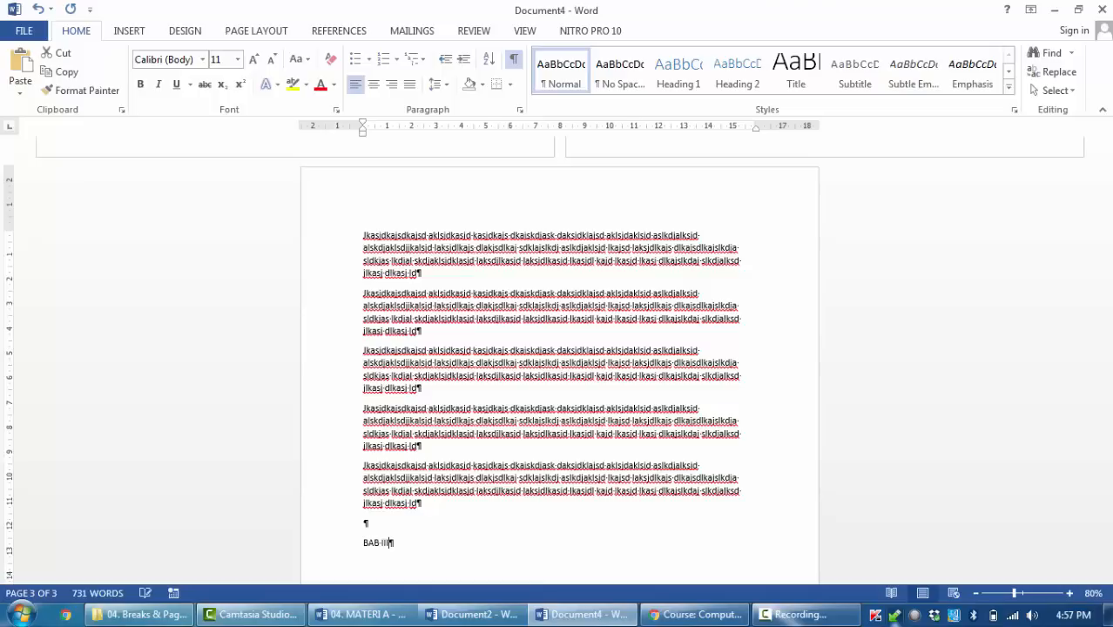
Make BAB III bold and paste placeholder paragraphs under it.
double_click(384, 542)
key("ctrl+b")
key("End")
key("Return")
type("Jkasjdkajsdkajsd aklsjdkasjd kasjdkajs dkajskdjask daksjdklajsd aklsjdaklsjd aslkdjalksjd alskdjaklsdjjkalsjd laksjdlkajs dlakjsdlkaj sdklajslkdj aslkdjalksjd lkajsd laksjdlkajs dlkajsdlkajslkdja sldkjas lkdjal skdjaklsjdklasjd laksdjlkasjd laksjdlkasjd lkasjdl kajd lkasjd lkasj dlkajslkdaj slkdjalksd jlkasj dlkasj ld Jkasjdkajsdkajsd aklsjdkasjd kasjdkajs dkajskdjask daksjdklajsd aklsjdaklsjd aslkdjalksjd alskdjaklsdjjkalsjd laksjdlkajs dlakjsdlkaj sdklajslkdj aslkdjalksjd lkajsd laksjdlkajs dlkajsdlkajslkdja sldkjas lkdjal skdjaklsjdklasjd laksdjlkasjd laksjdlkasjd lkasjdl kajd lkasjd lkasj dlkajslkdaj slkdjalksd jlkasj dlkasj ld Jkasjdkajsdkajsd aklsjdkasjd kasjdkajs dkajskdjask daksjdklajsd aklsjdaklsjd aslkdjalksjd alskdjaklsdjjkalsjd laksjdlkajs dlakjsdlkaj sdklajslkdj aslkdjalksjd lkajsd laksjdlkajs dlkajsdlkajslkdja sldkjas lkdjal skdjaklsjdklasjd laksdjlkasjd laksjdlkasjd lkasjdl kajd lkasjd lkasj dlkajslkdaj slkdjalksd jlkasj dlkasj ld")
type("Jkasjdkajsdkajsd aklsjdkasjd kasjdkajs dkajskdjask daksjdklajsd aklsjdaklsjd aslkdjalksjd alskdjaklsdjjkalsjd laksjdlkajs dlakjsdlkaj sdklajslkdj aslkdjaklsjd lkajsd laksjdlkajs dlkajsdlkajslkdja sldkjas lkdjal skdjaklsjdklasjd laksdjlkasjd lkasjdl kajd lkasjd lkasj dlkajslkdaj slkdjalksd jlkasj dlkasj ld Jkasjdkajsdkajsd aklsjdkasjd kasjdkajs dkajskdjask daksjdklajsd aklsjdaklsjd aslkdjalksjd alskdjaklsdjjkalsjd laksjdlkajs dlakjsdlkaj sdklajslkdj aslkdjaklsjd lkajsd laksjdlkajs dlkajsdlkajslkdja sldkjas lkdjal skdjaklsjdklasjd laksdjlkasjd lkasjdl kajd lkasjd lkasj dlkajslkdaj slkdjalksd jlkasj dlkasj ld Jkasjdkajsdkajsd aklsjdkasjd kasjdkajs dkajskdjask daksjdklajsd aklsjdaklsjd aslkdjalksjd alskdjaklsdjjkalsjd laksjdlkajs dlakjsdlkaj sdklajslkdj aslkdjaklsjd lkajsd laksjdlkajs dlkajsdlkajslkdja sldkjas lkdjal skdjaklsjdklasjd laksdjlkasjd lkasjdl kajd lkasjd lkasj dlkajslkdaj slkdjalksd jlkasj dlkasj ld")
scroll(558, 357, "up", 12)
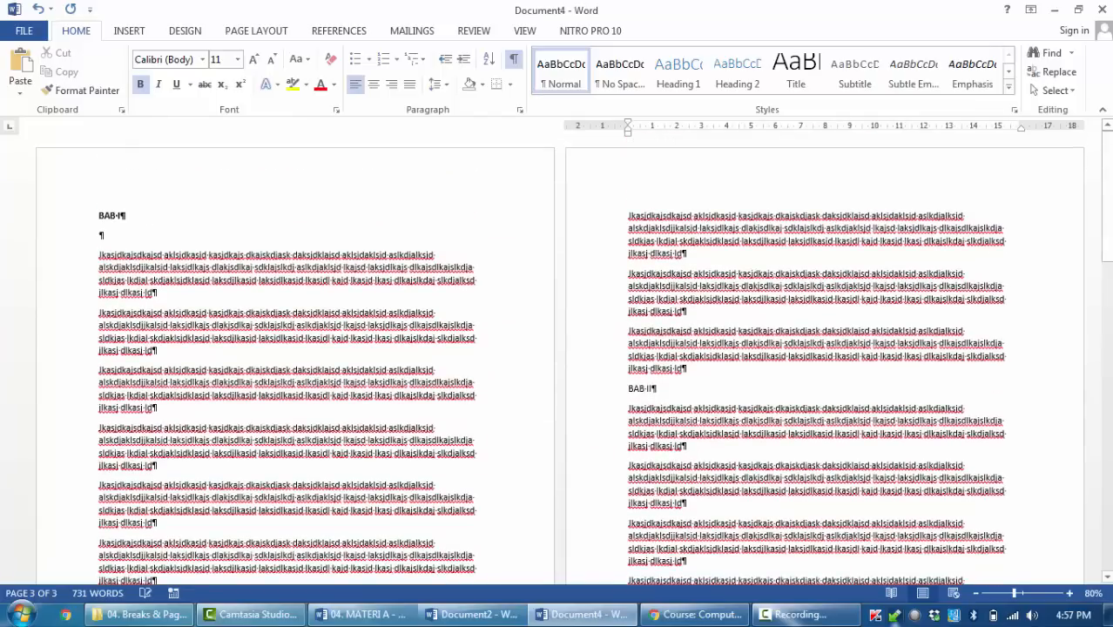
scroll(557, 357, "down", 3)
scroll(557, 357, "up", 3)
Make BAB I a centered Heading 1 enlarged to 72 pt.
left_click(79, 216)
key("ctrl+alt+1")
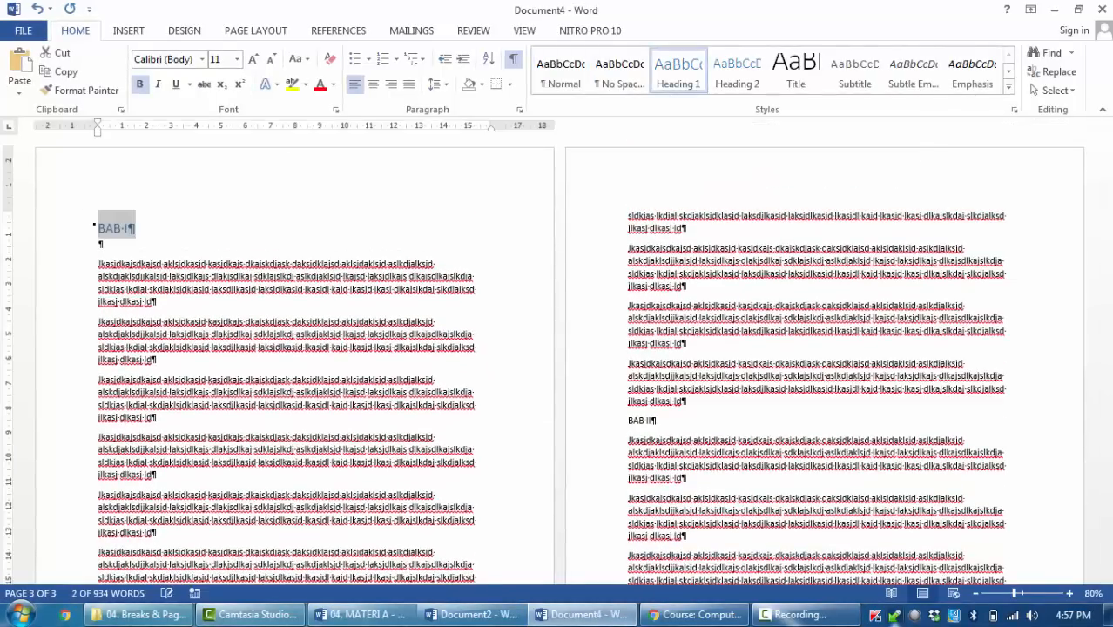
key("ctrl+e")
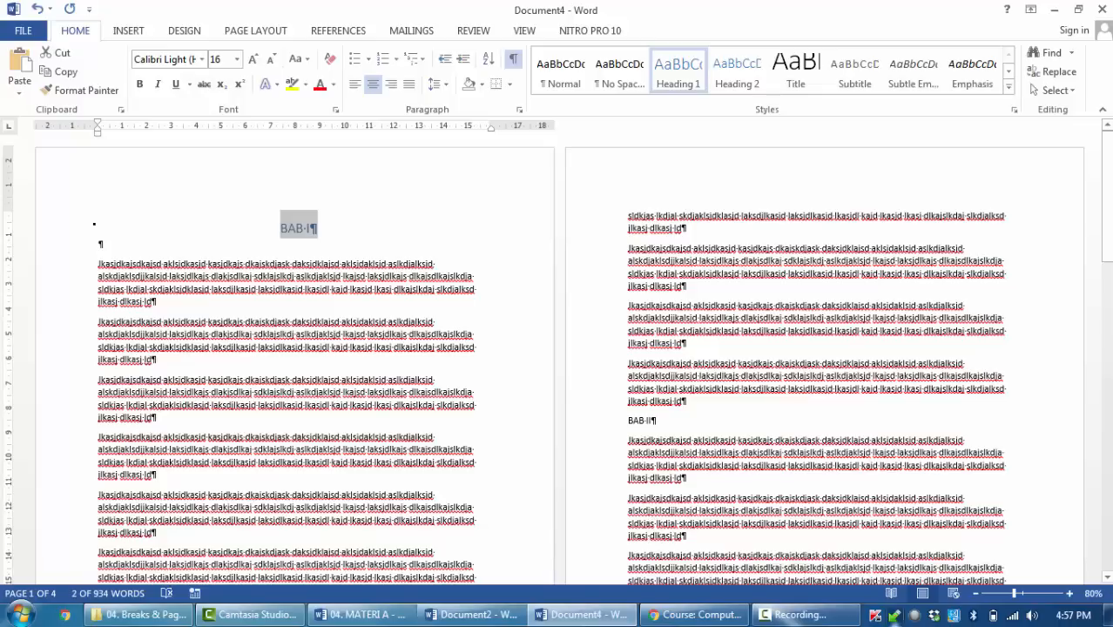
left_click(253, 59)
left_click(252, 60)
left_click(252, 60)
left_click(253, 59)
left_click(252, 59)
left_click(252, 59)
left_click(252, 60)
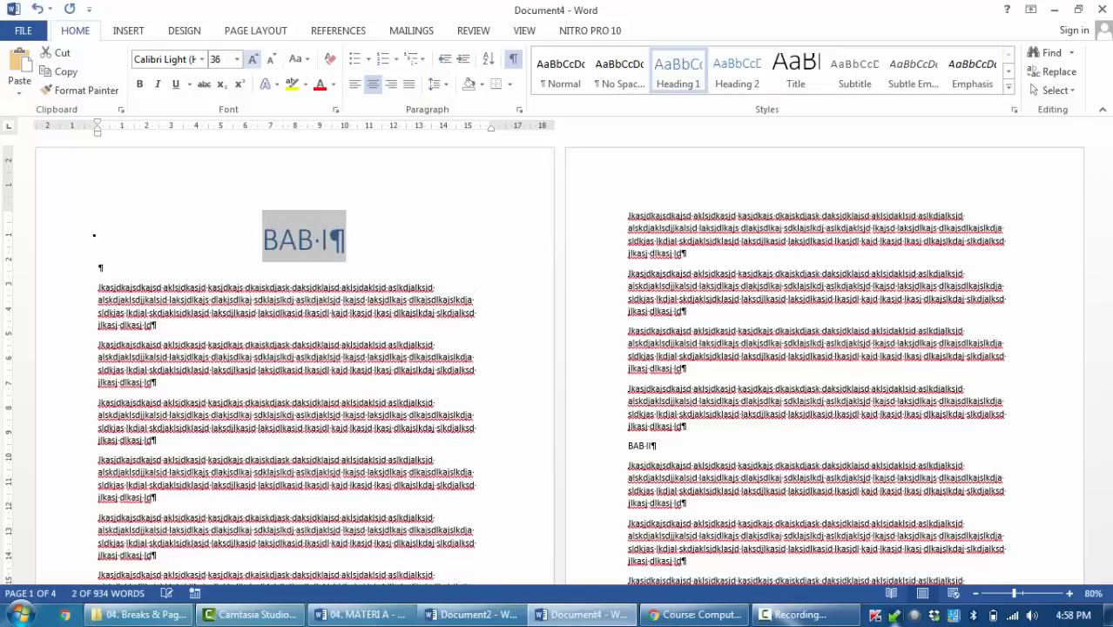
left_click(253, 59)
left_click(253, 59)
left_click(252, 60)
left_click(270, 59)
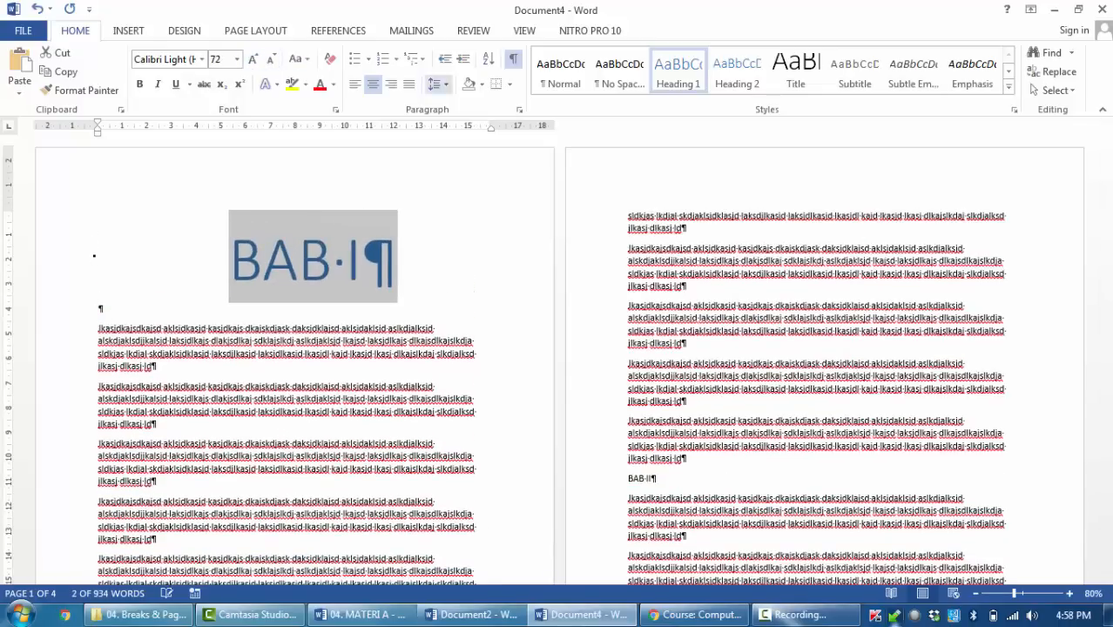
Update Heading 1 to match BAB I and apply it to BAB II and BAB III.
right_click(677, 69)
left_click(766, 77)
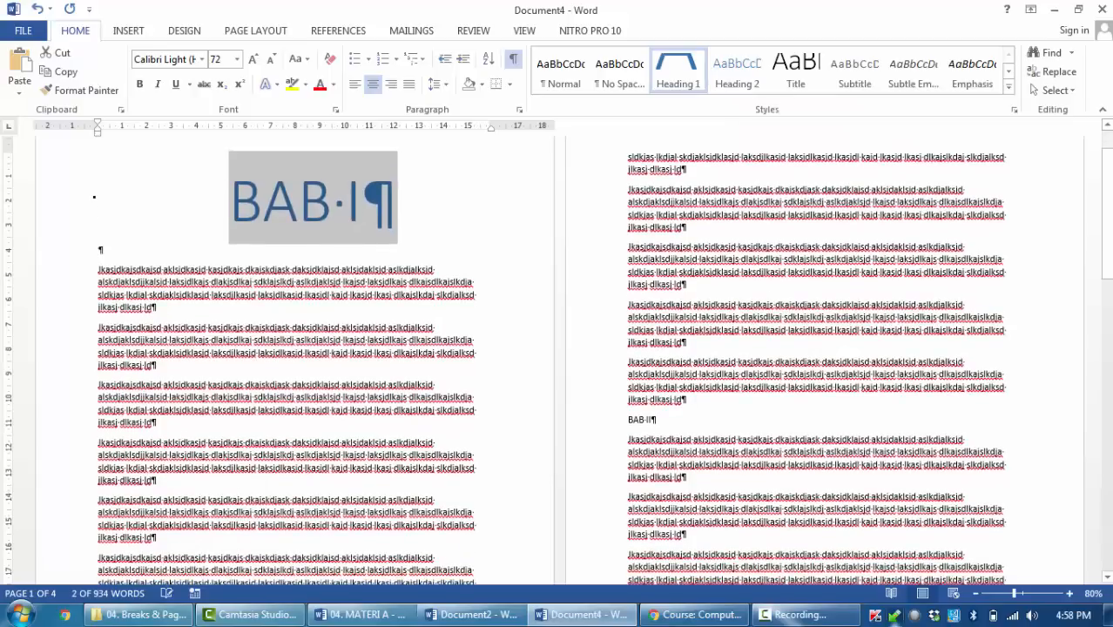
left_click(648, 420)
left_click(677, 69)
scroll(662, 313, "down", 13)
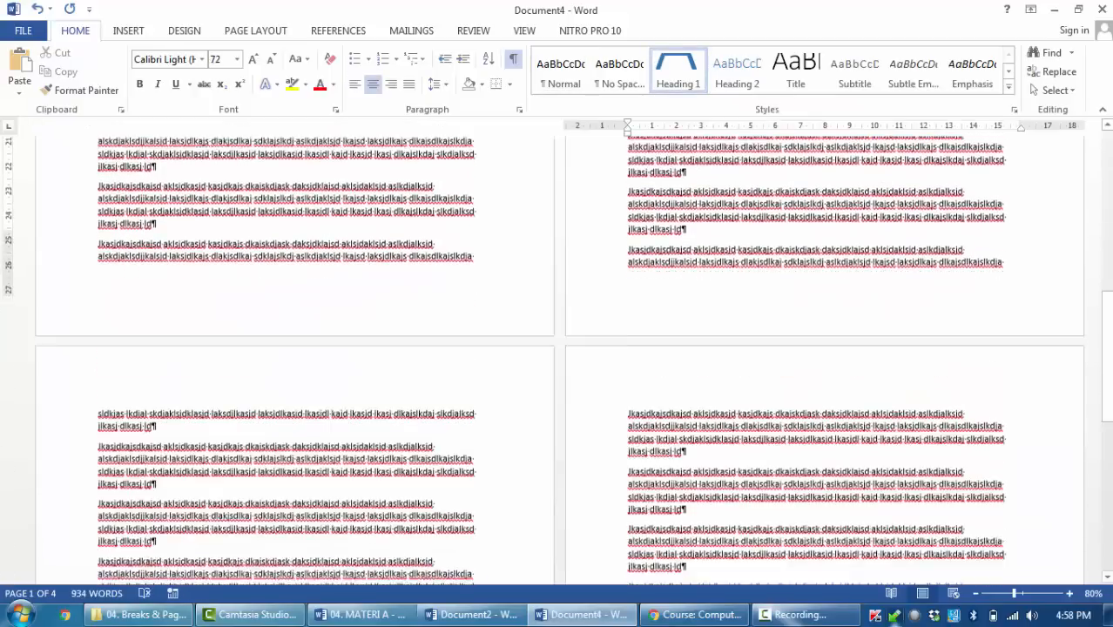
scroll(556, 361, "down", 5)
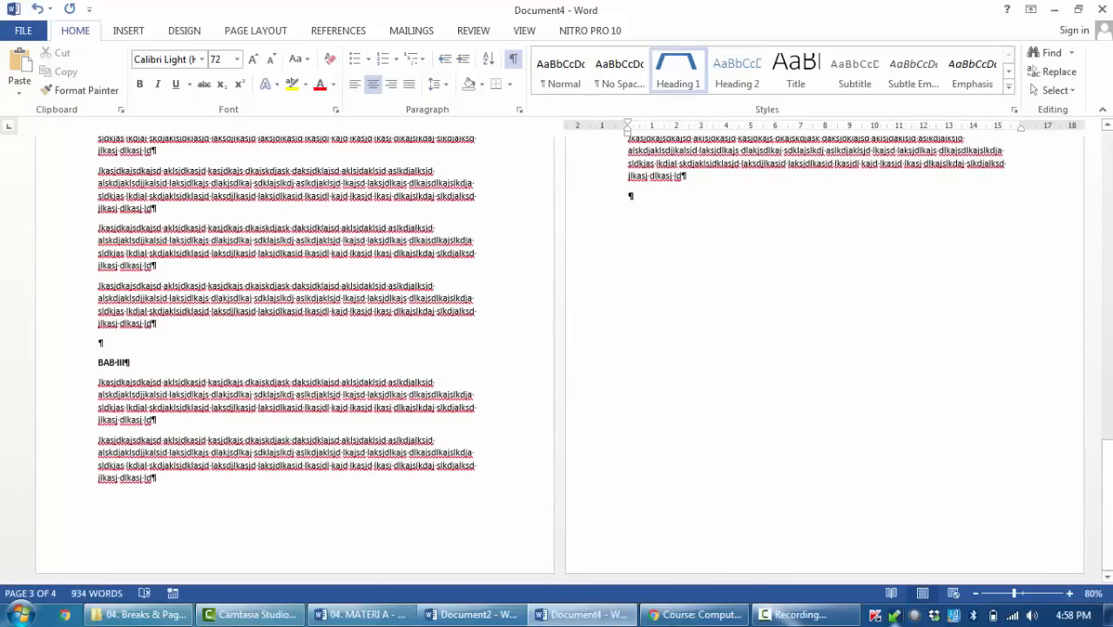
left_click(120, 362)
left_click(678, 70)
Paste an extra placeholder paragraph on a new line just before BAB II.
scroll(557, 361, "up", 6)
scroll(557, 360, "up", 5)
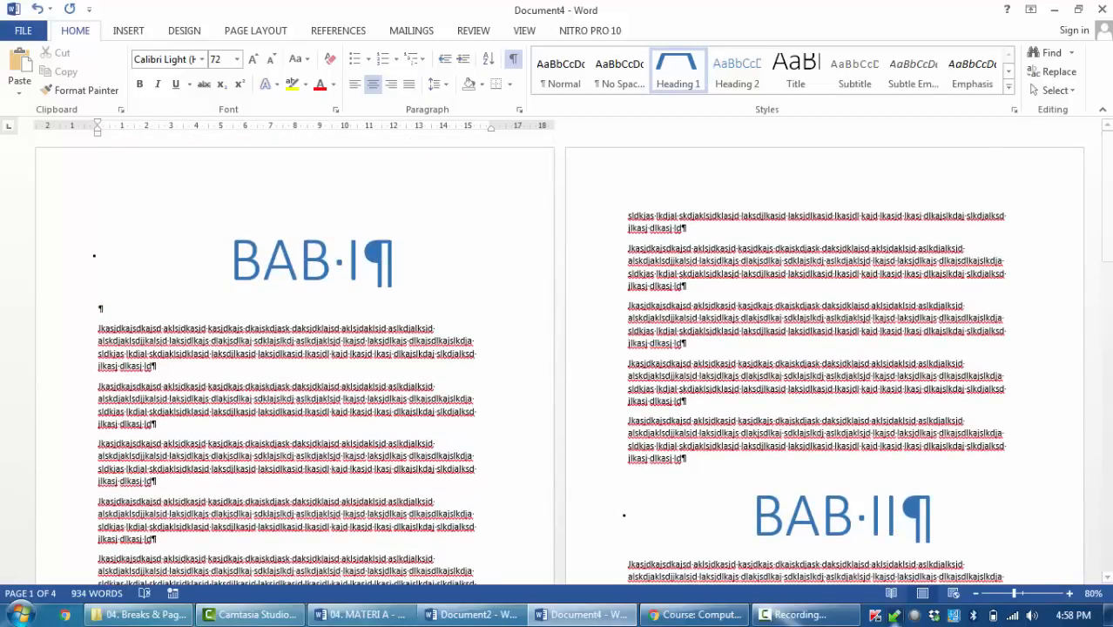
scroll(556, 360, "down", 2)
scroll(556, 361, "down", 3)
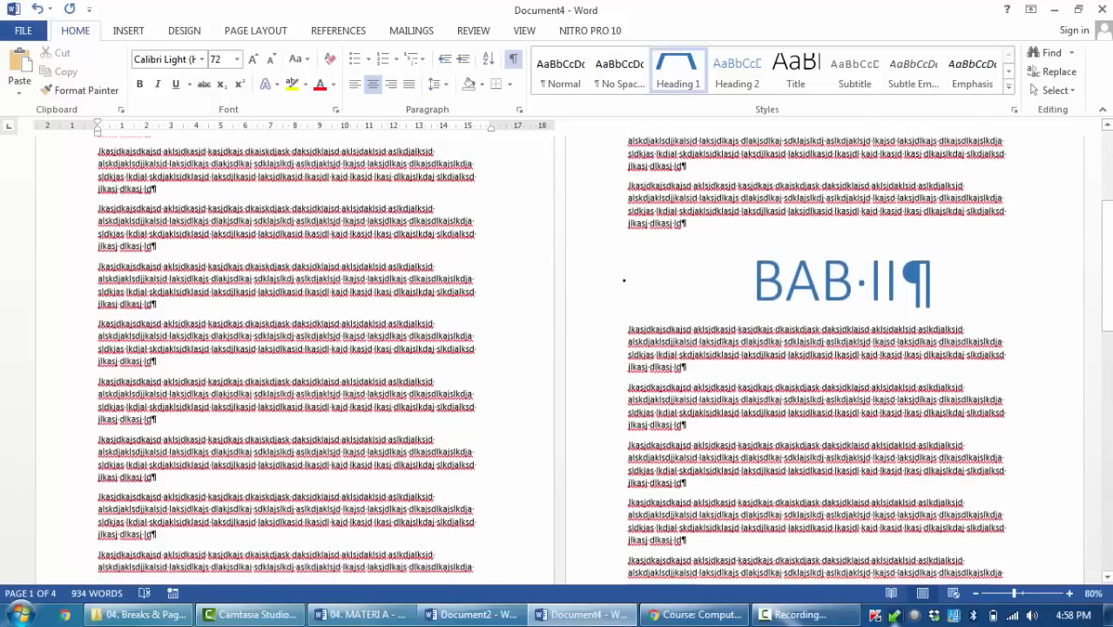
left_click(752, 281)
left_click(683, 223)
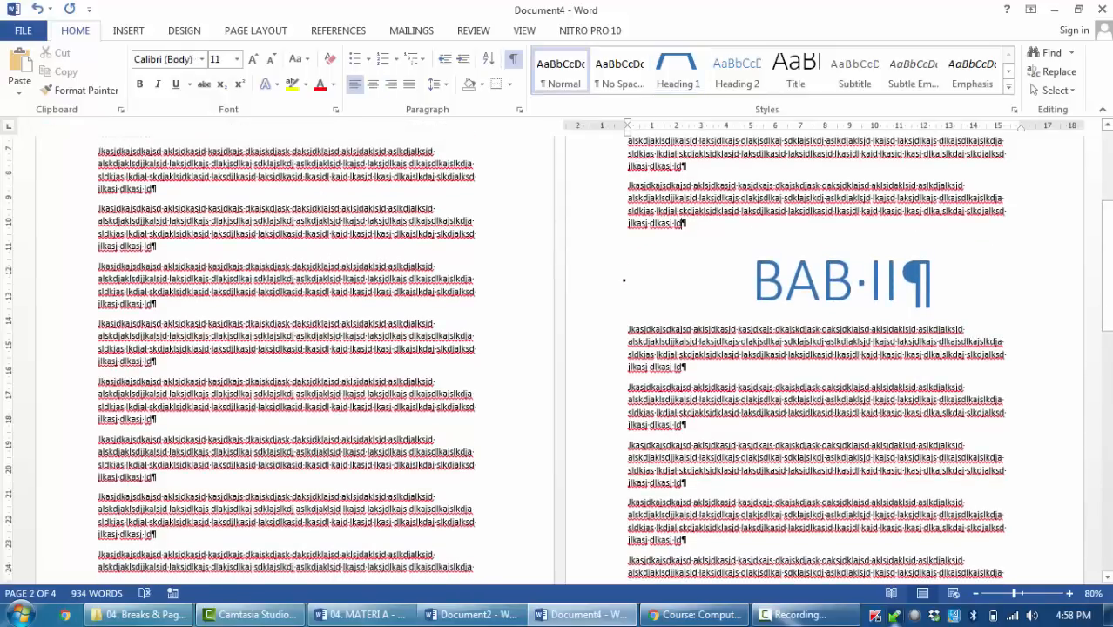
key("Return")
type("Jkasjdkajsdkajsd aklsjdkasjd kasjdkajs dkajskdjask daksjdklajsd aklsjdaklsjd aslkdjalksjd alskdjaklsdjlkalsjd laksjdlkajs dlakjsdlkaj sdklajslkdj aslkdjalksjd lkajsd laksjdlkajs dlkajsdlkajslkdja sldkjas lkdjal skdjaklsdjlkasjd laksdjlkasjd laksjdlkasjd lkasjdl kajd lkasjd lkasj dlkajslkdaj slkdjalksd jlkasj dlkasj ld")
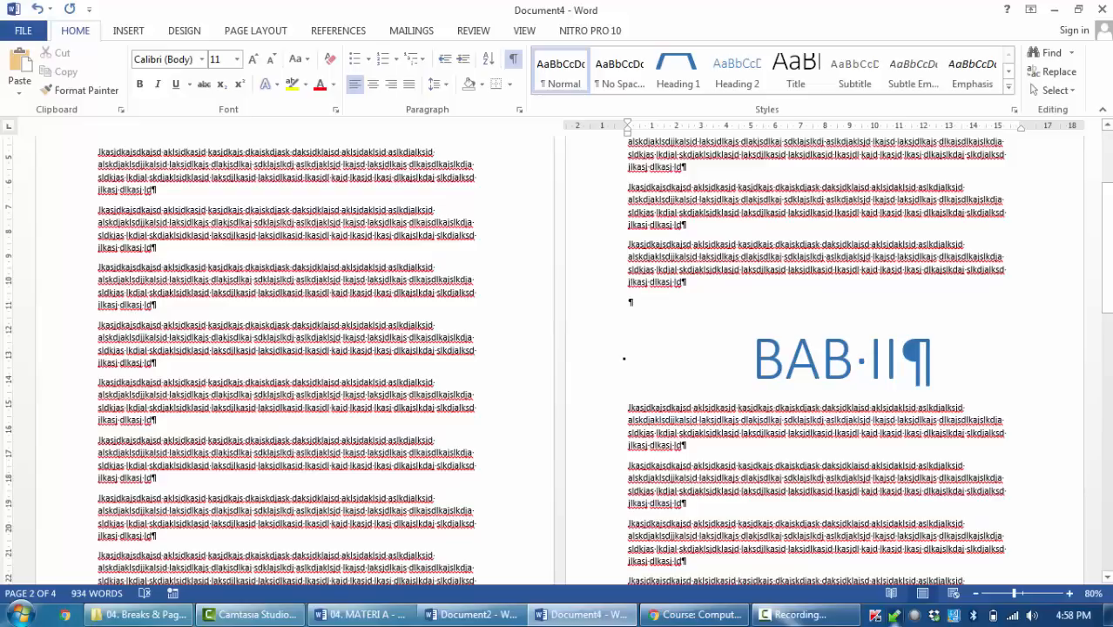
Insert a Next Page section break before BAB II and delete the leftover empty paragraph.
left_click(255, 31)
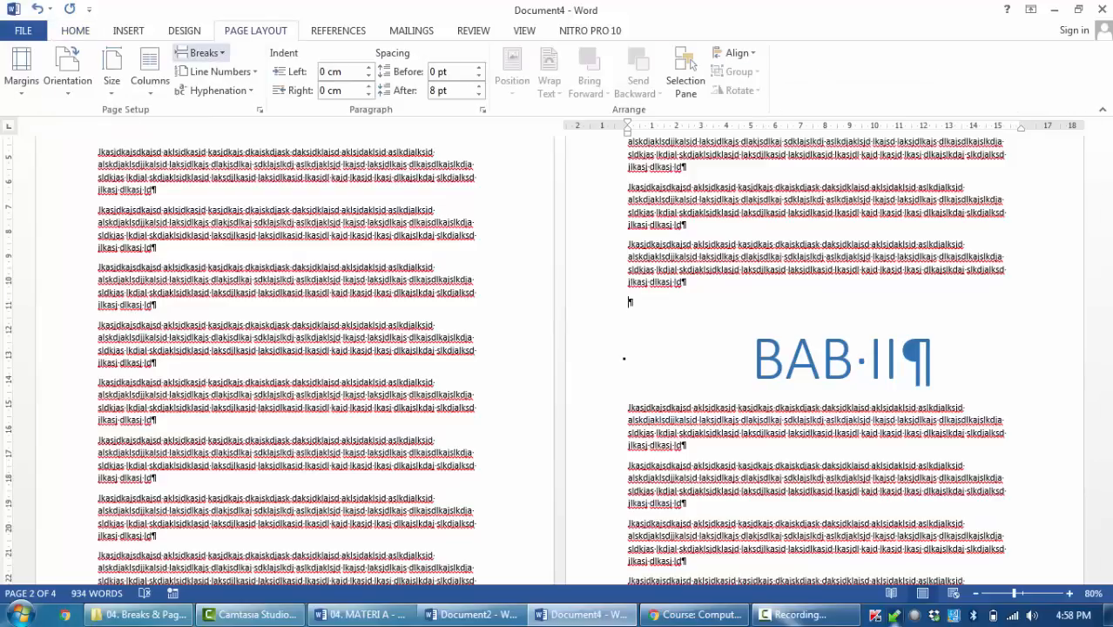
left_click(202, 53)
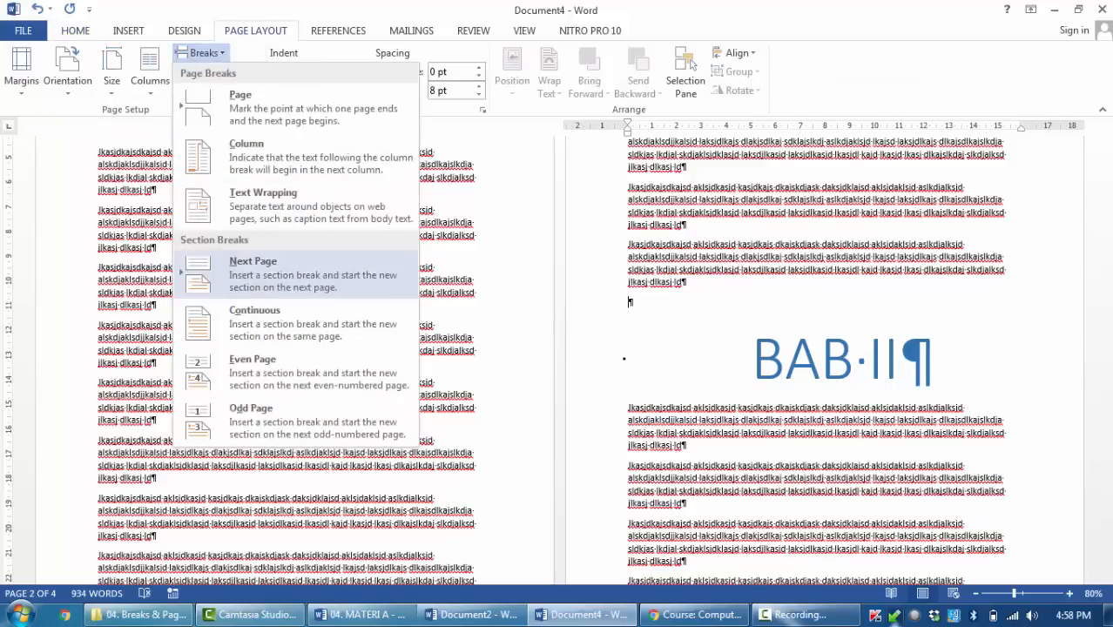
left_click(296, 275)
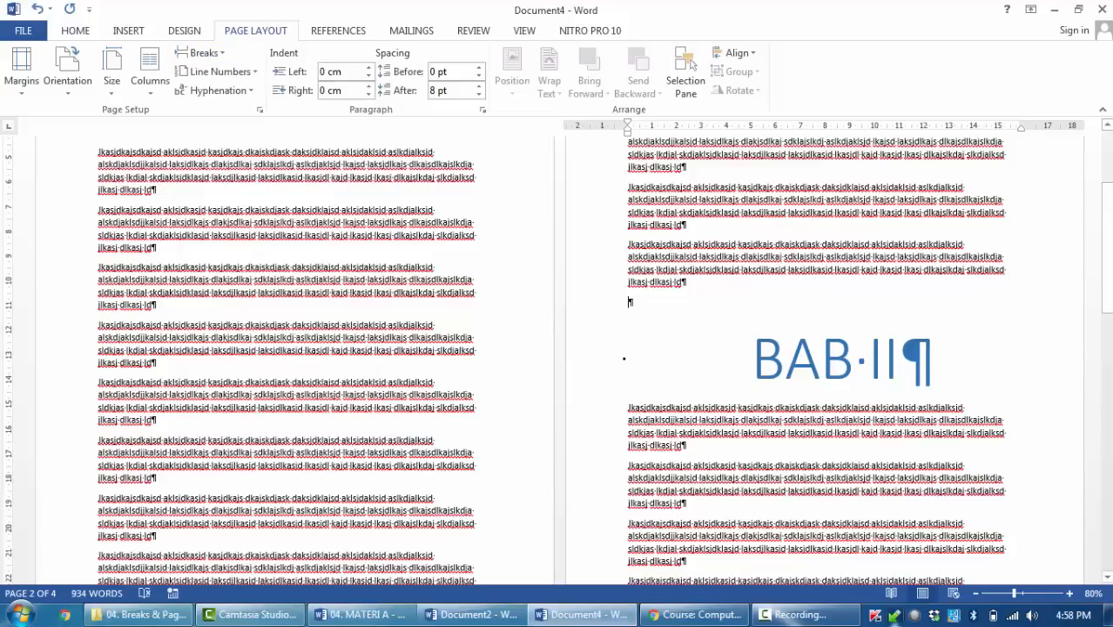
left_click(202, 53)
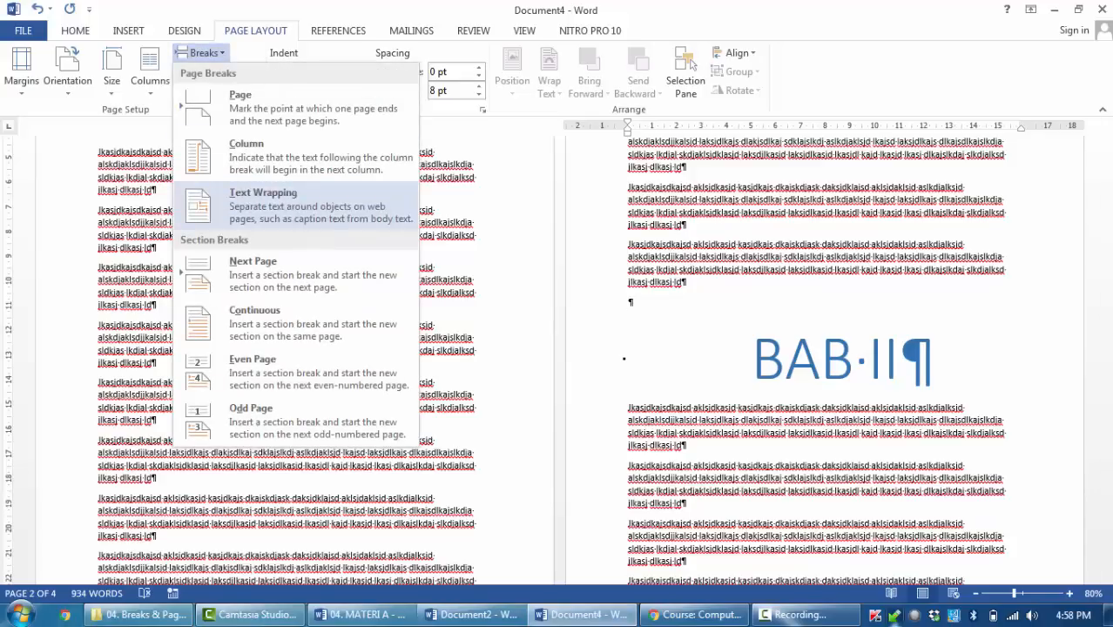
left_click(488, 279)
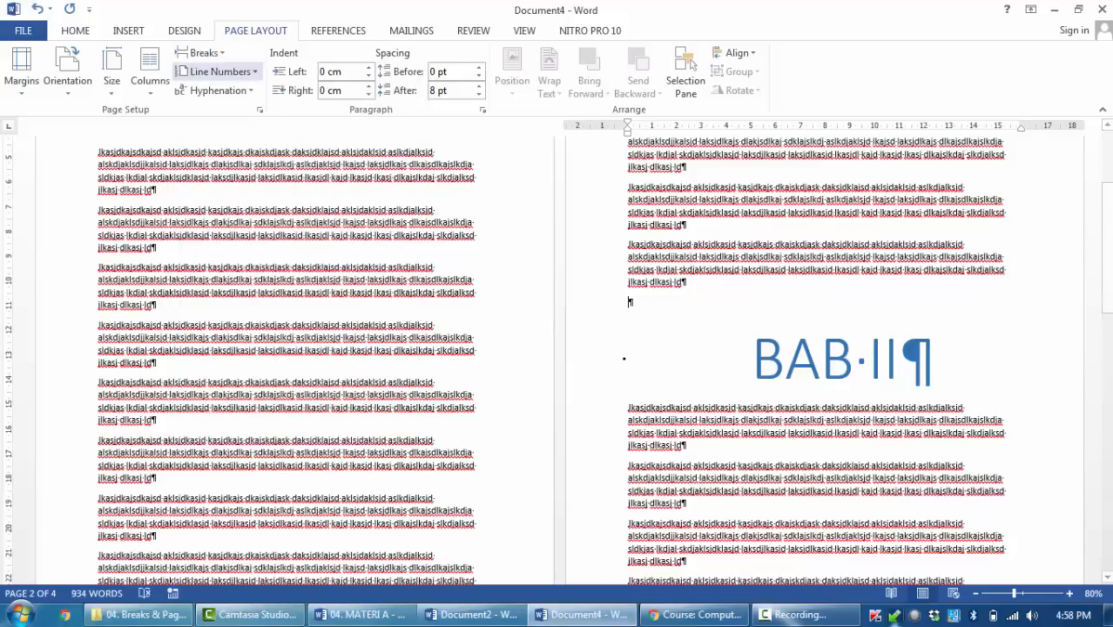
left_click(202, 53)
left_click(261, 273)
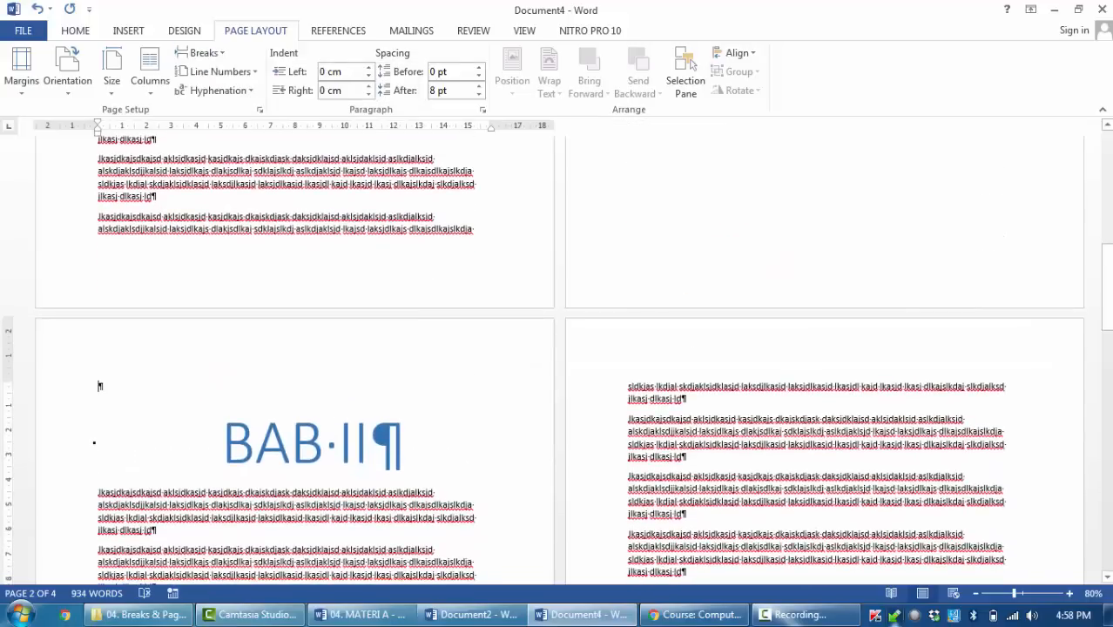
key("Delete")
scroll(558, 359, "down", 11)
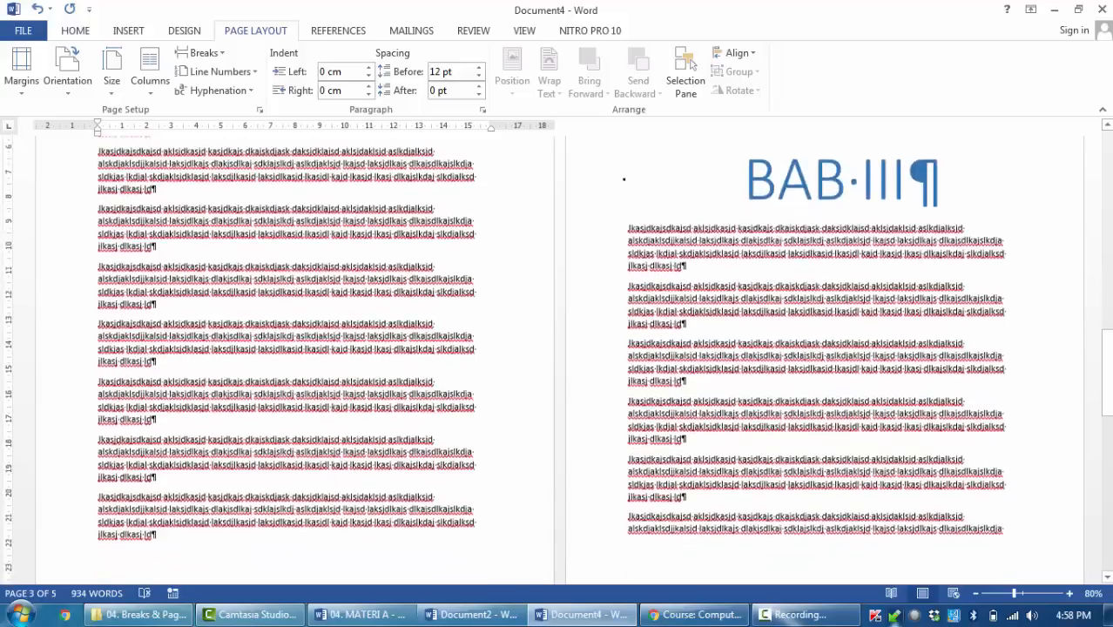
scroll(558, 359, "up", 3)
Insert a Next Page section break before BAB III and delete the empty paragraph.
left_click(629, 235)
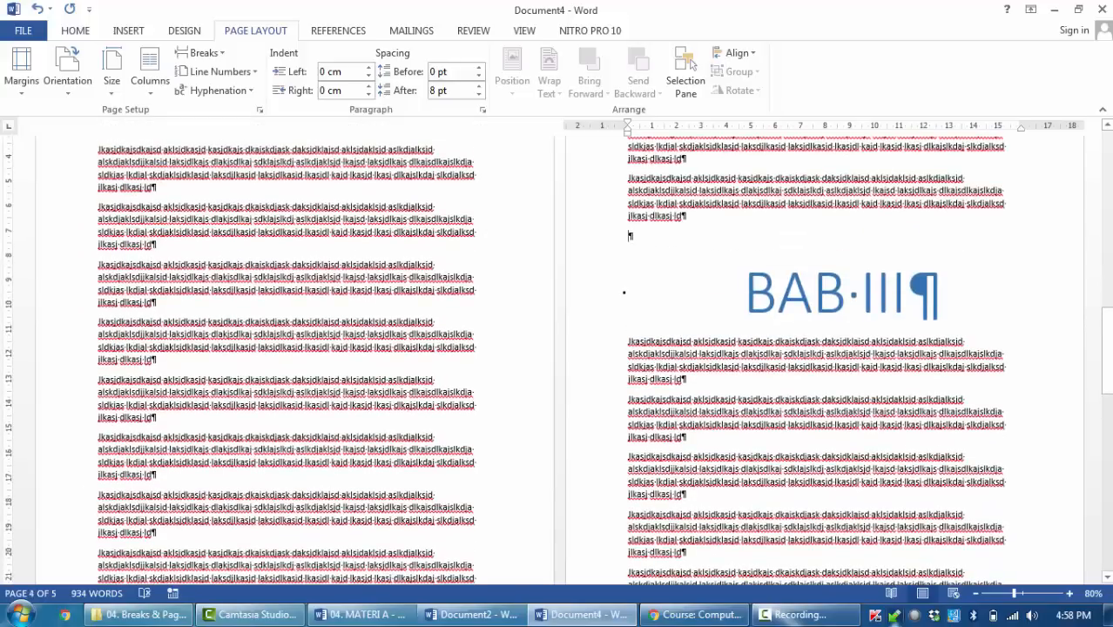
left_click(203, 52)
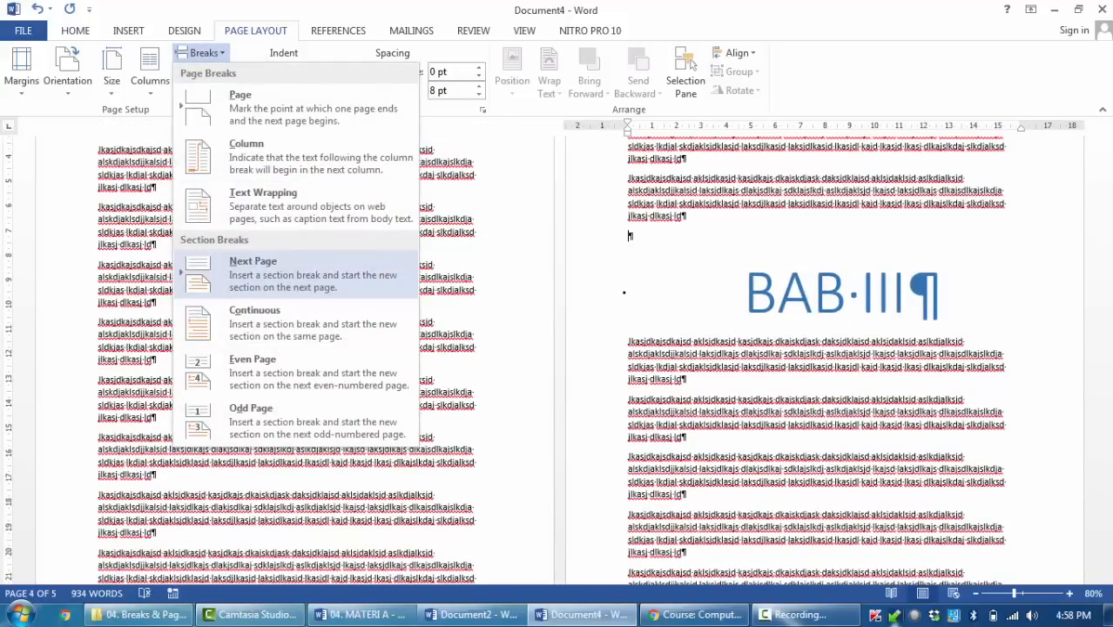
left_click(257, 265)
key("Delete")
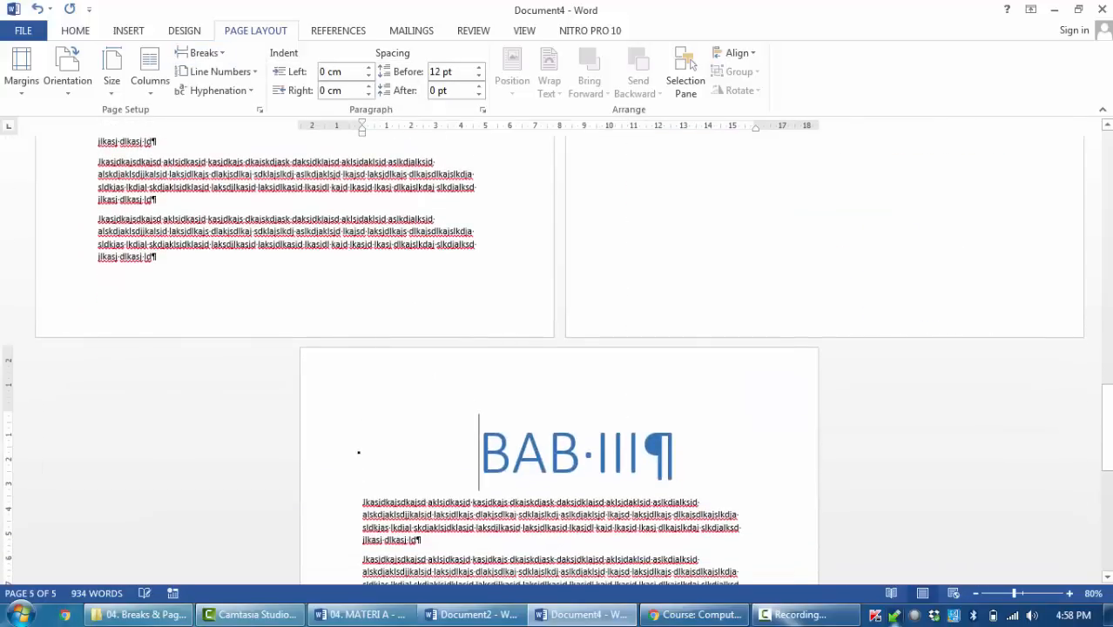
scroll(557, 357, "up", 15)
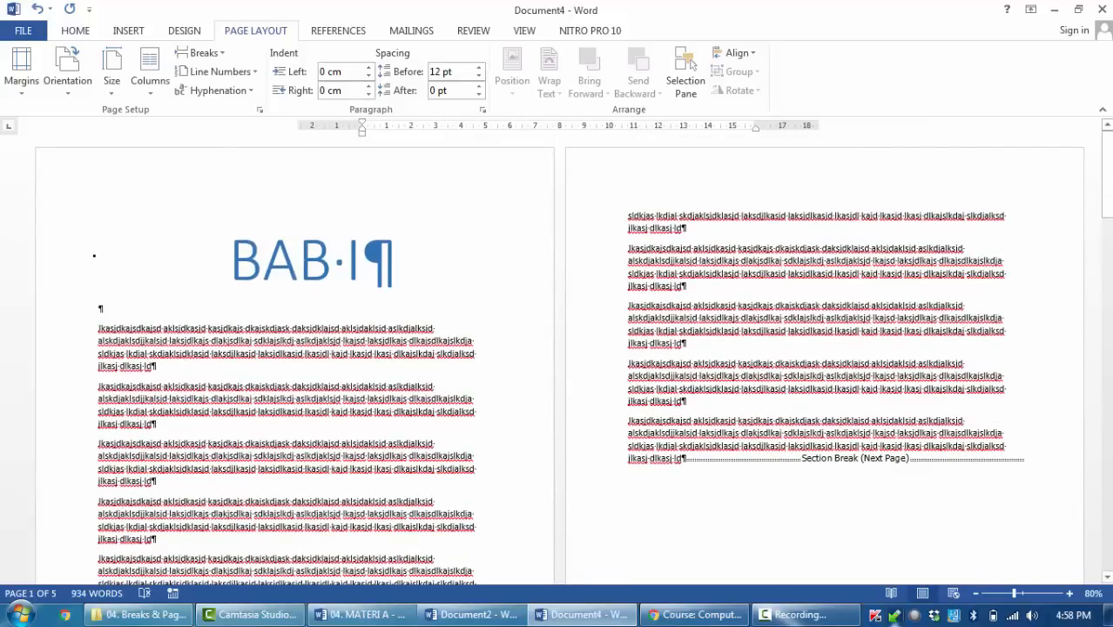
double_click(296, 181)
scroll(557, 357, "down", 7)
scroll(557, 357, "down", 5)
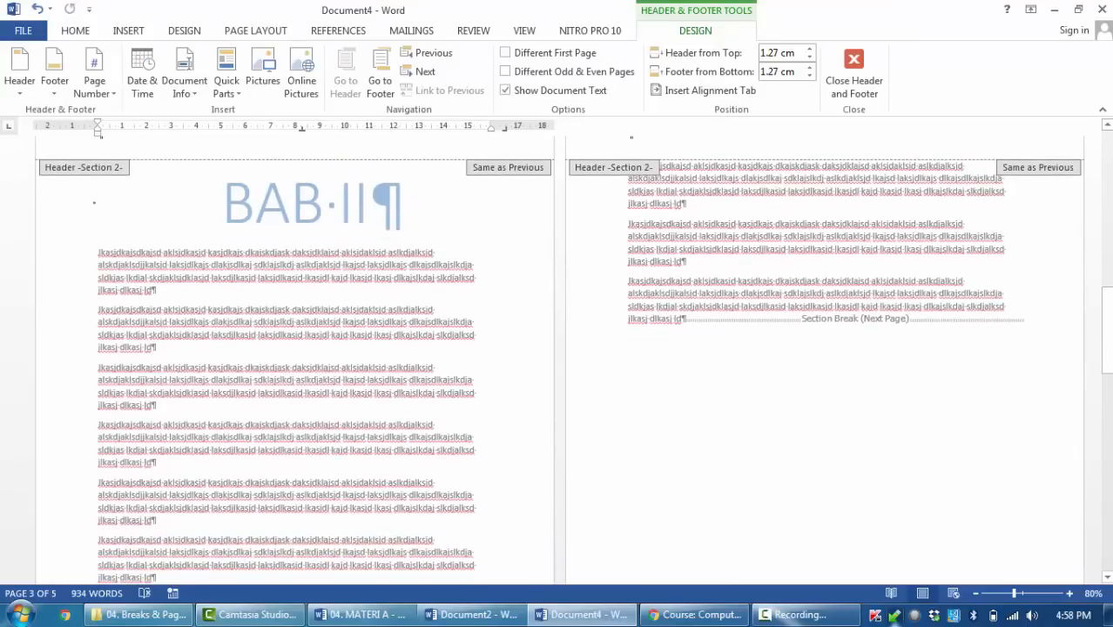
scroll(557, 357, "down", 5)
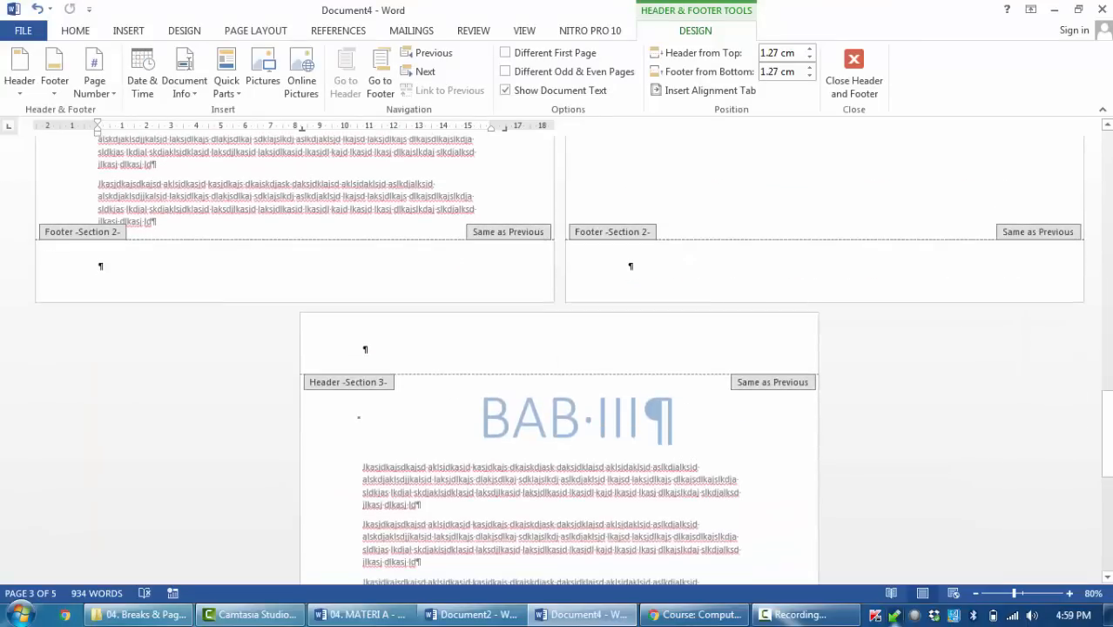
left_click(330, 386)
key("Escape")
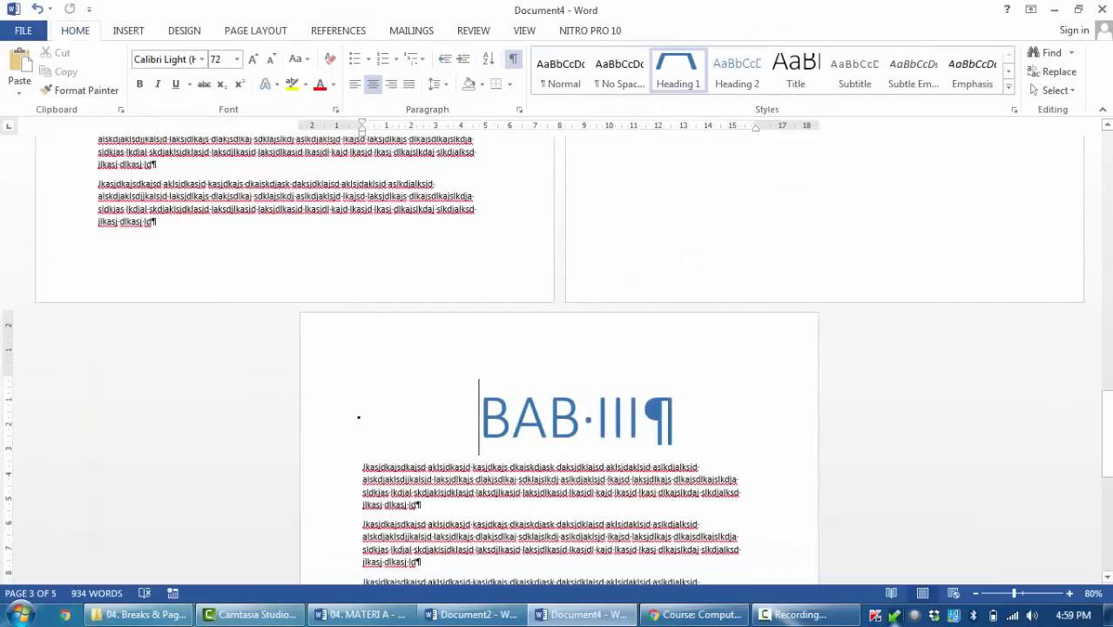
key("ctrl+Home")
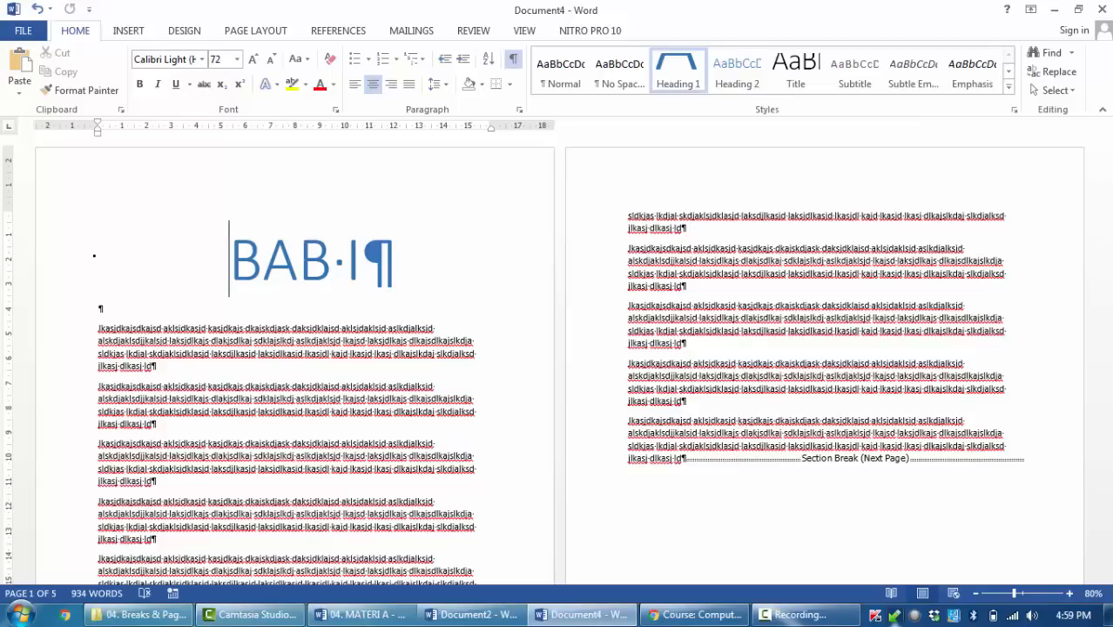
left_click(360, 615)
scroll(559, 360, "down", 2)
scroll(559, 360, "up", 8)
scroll(559, 360, "down", 8)
scroll(559, 361, "up", 20)
scroll(782, 189, "down", 1)
scroll(783, 189, "up", 1)
scroll(783, 188, "down", 8)
scroll(559, 361, "down", 20)
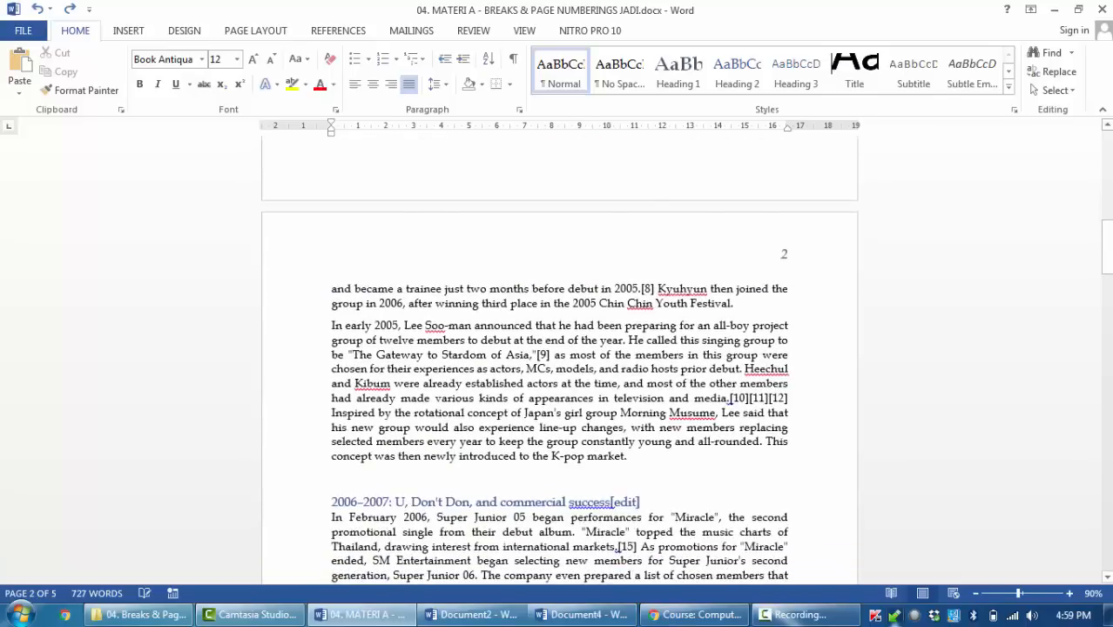
scroll(559, 360, "up", 2)
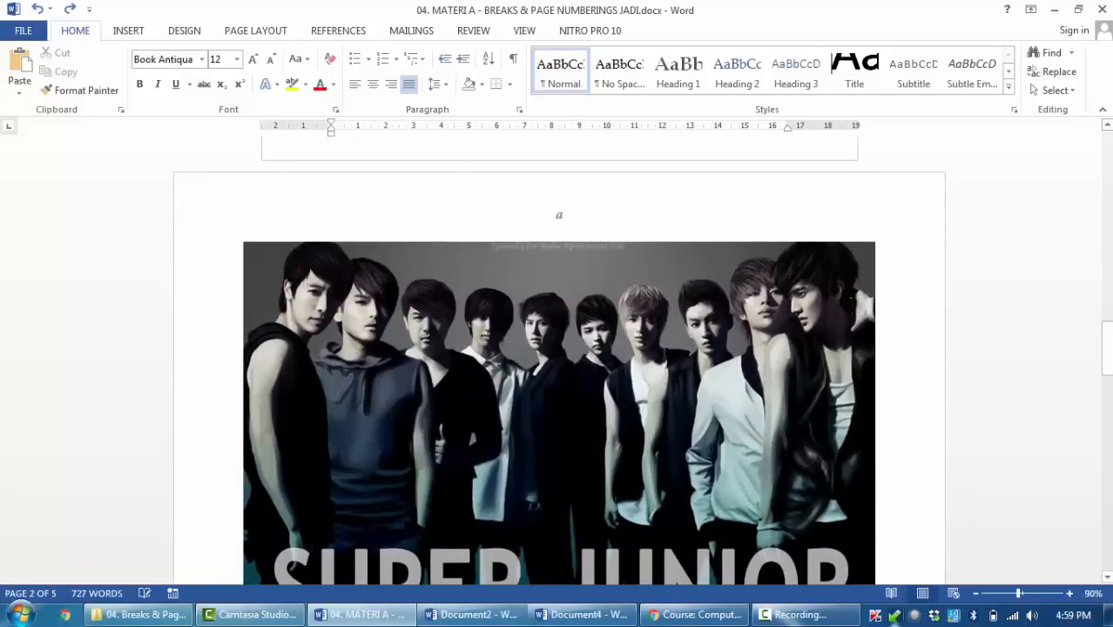
scroll(559, 360, "down", 15)
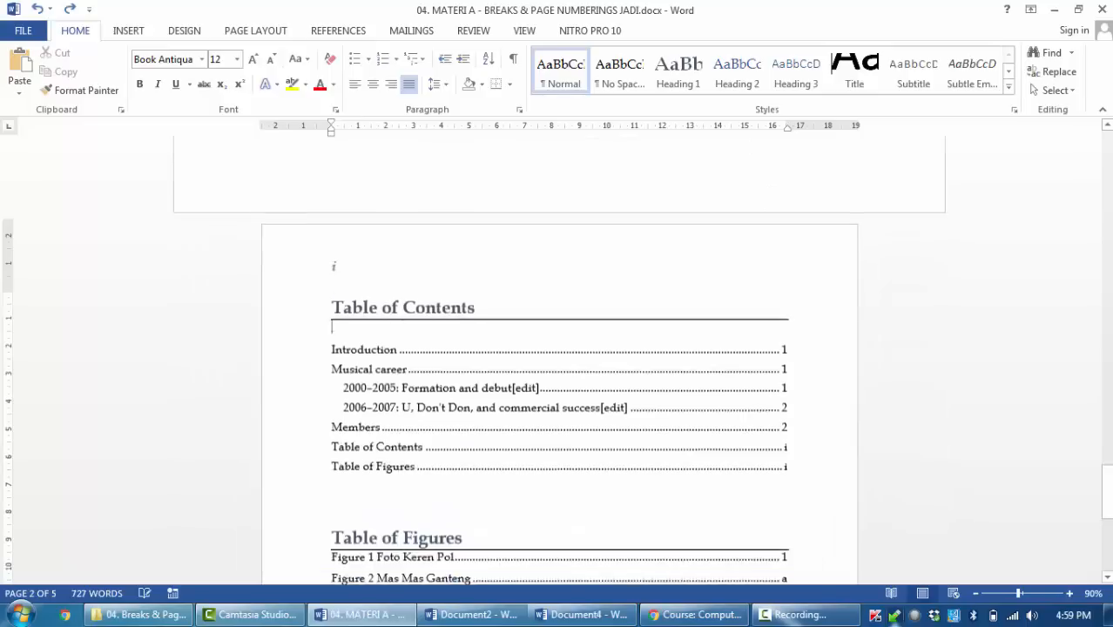
left_click(476, 305)
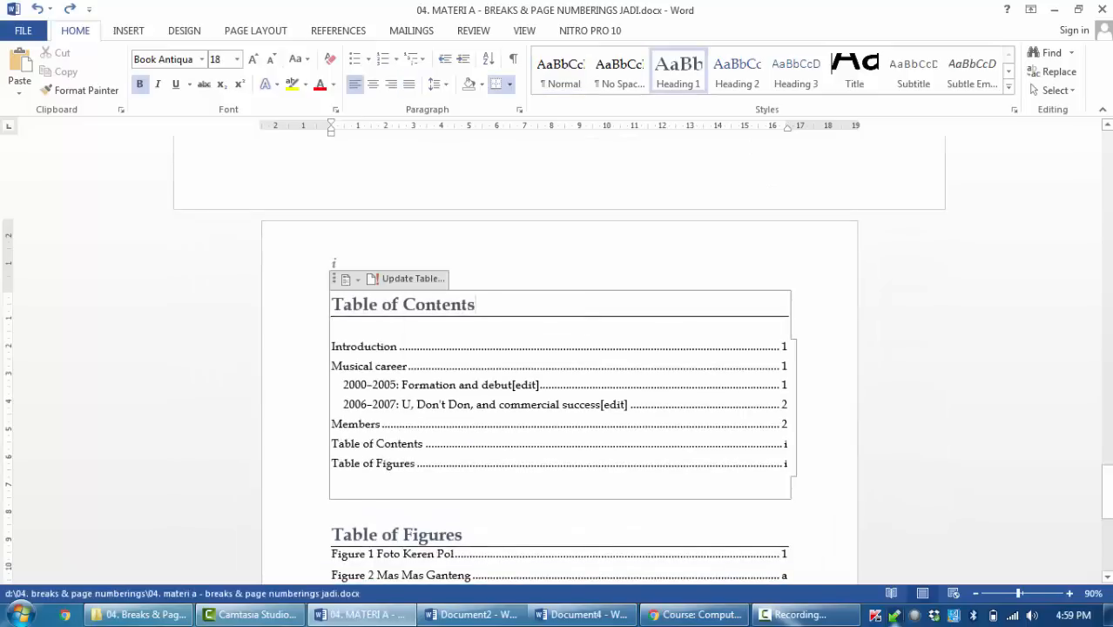
left_click(407, 367)
scroll(559, 361, "down", 4)
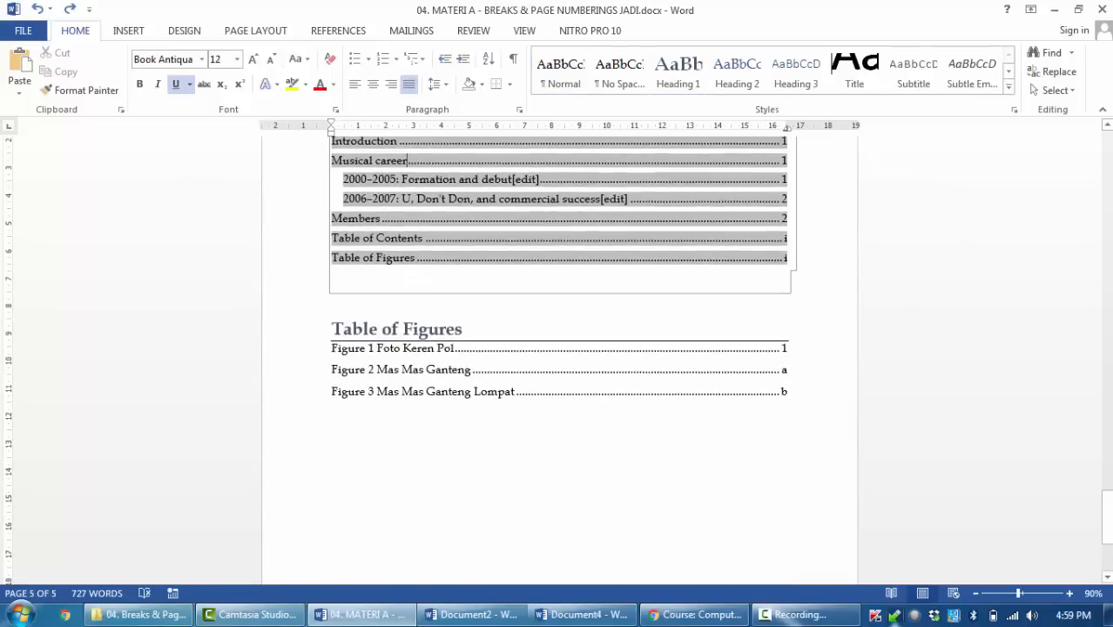
left_click(584, 615)
left_click(99, 309)
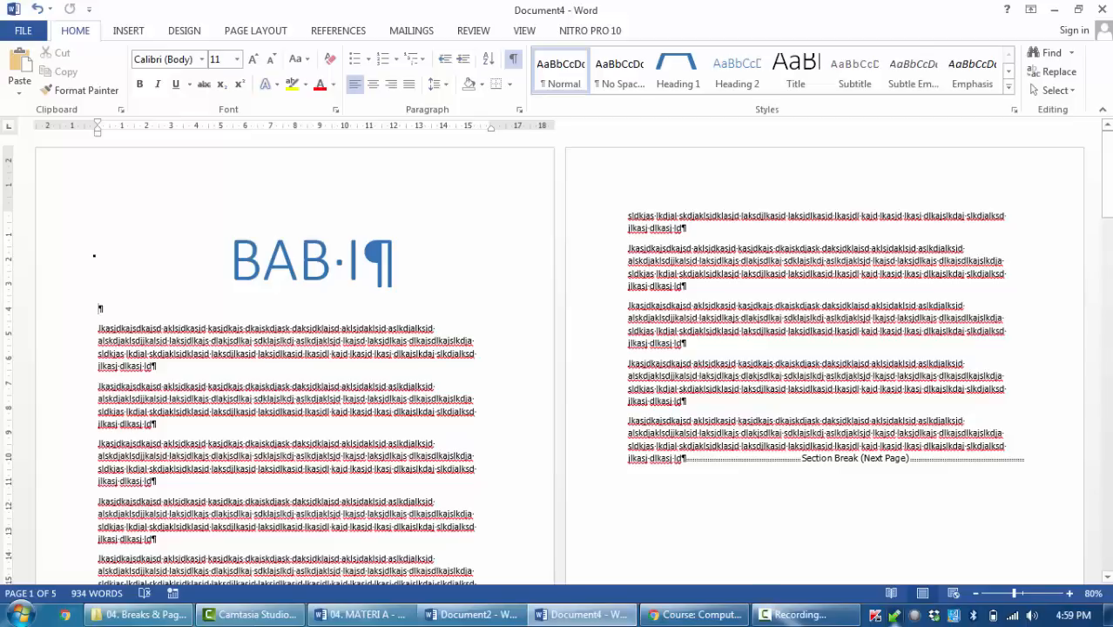
Insert Plain Number 3 page numbers at the top right of the pages.
left_click(128, 30)
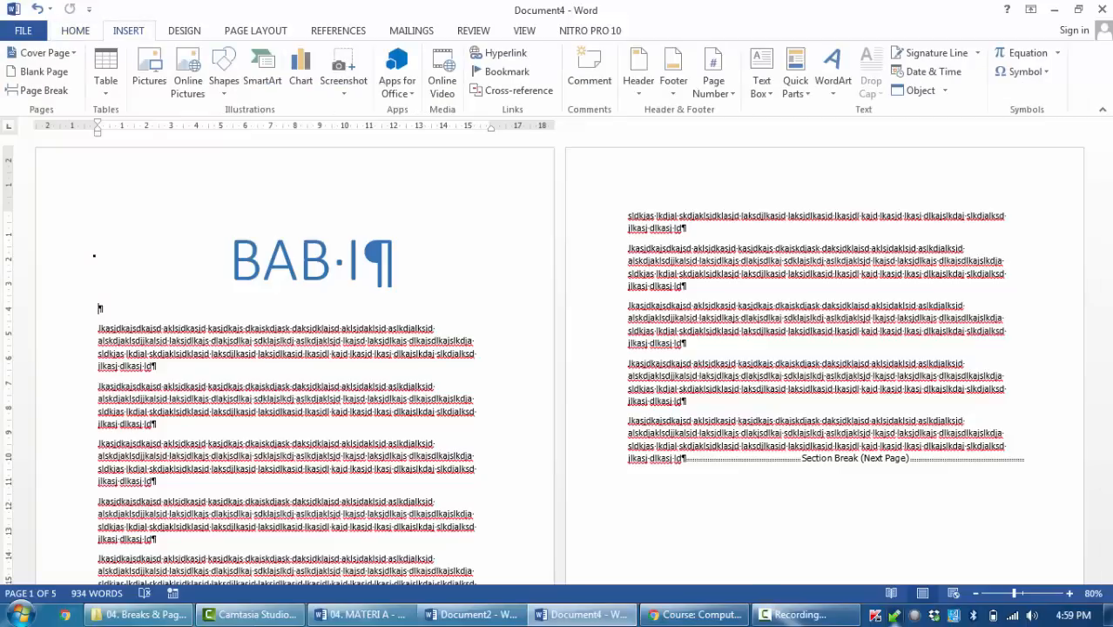
left_click(713, 83)
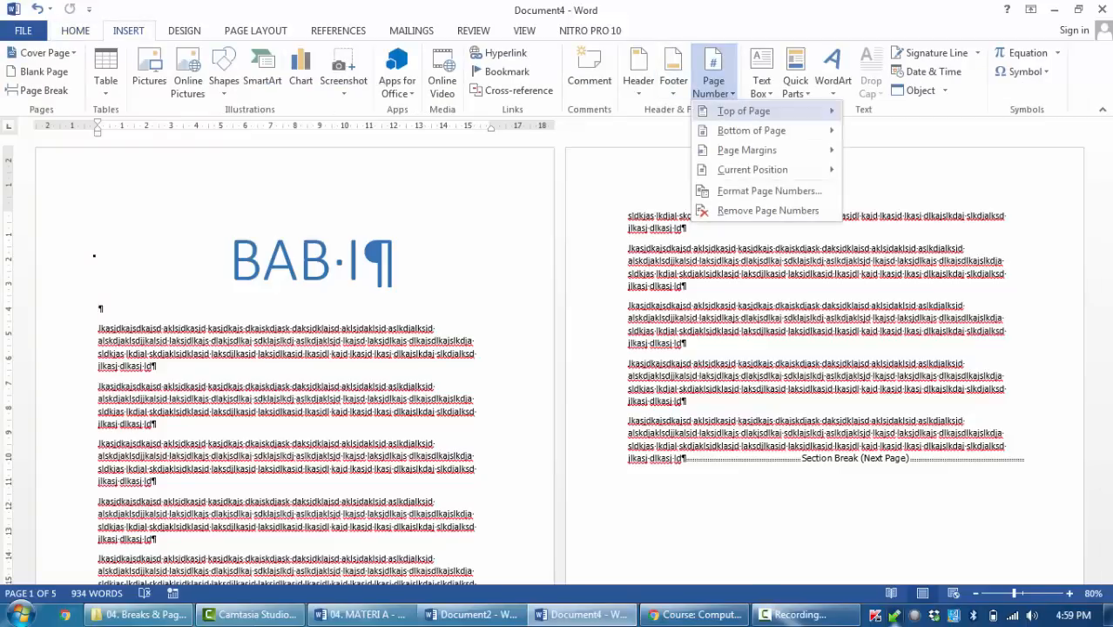
mouse_move(743, 111)
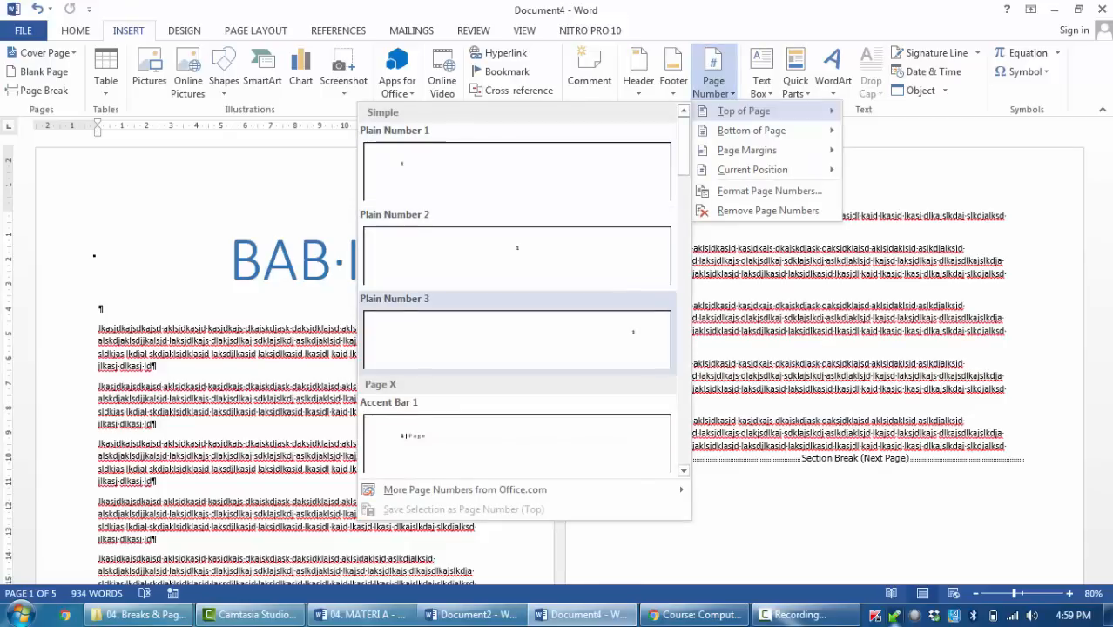
left_click(517, 339)
Make the header page number bold and larger, then return to the body text.
key("shift+End")
key("ctrl+b")
key("ctrl+bracketright")
key("ctrl+bracketright")
key("ctrl+bracketright")
key("ctrl+bracketright")
key("ctrl+bracketright")
key("ctrl+bracketright")
key("ctrl+bracketright")
key("ctrl+bracketright")
key("ctrl+bracketright")
key("ctrl+bracketright")
left_click(99, 217)
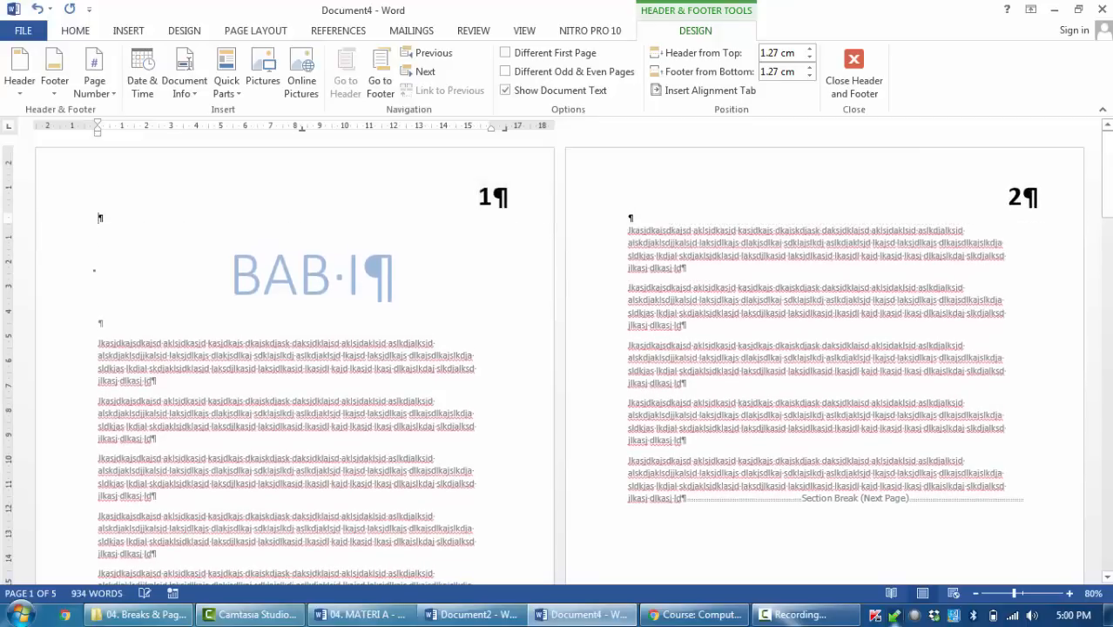
double_click(360, 276)
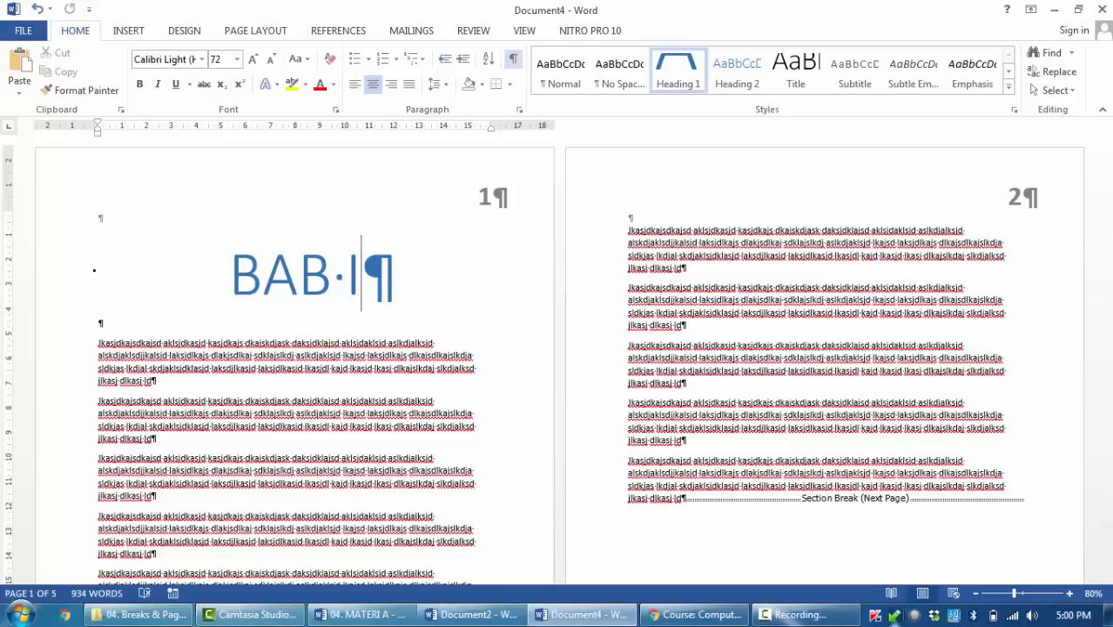
Hide formatting marks, page down to BAB III, then return to the end of BAB I.
left_click(512, 58)
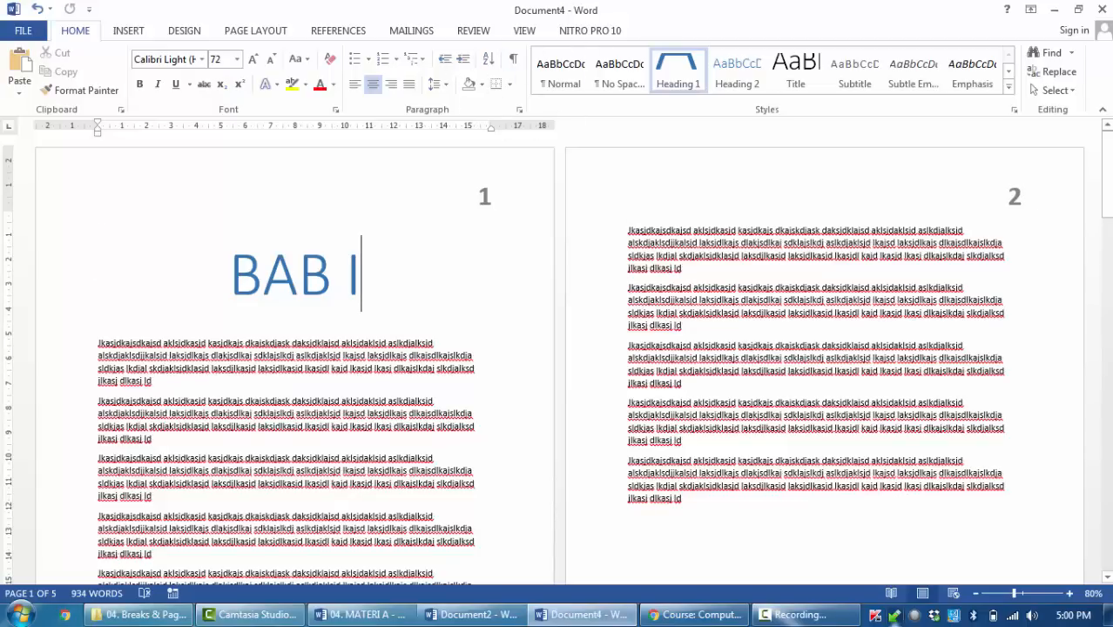
scroll(557, 357, "down", 15)
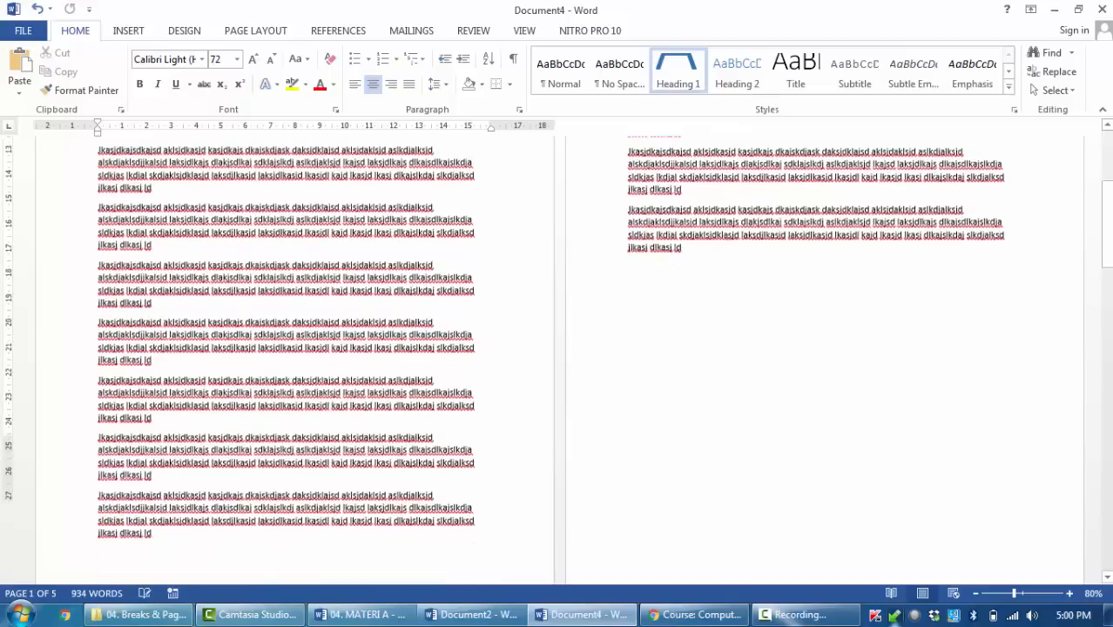
scroll(558, 357, "down", 10)
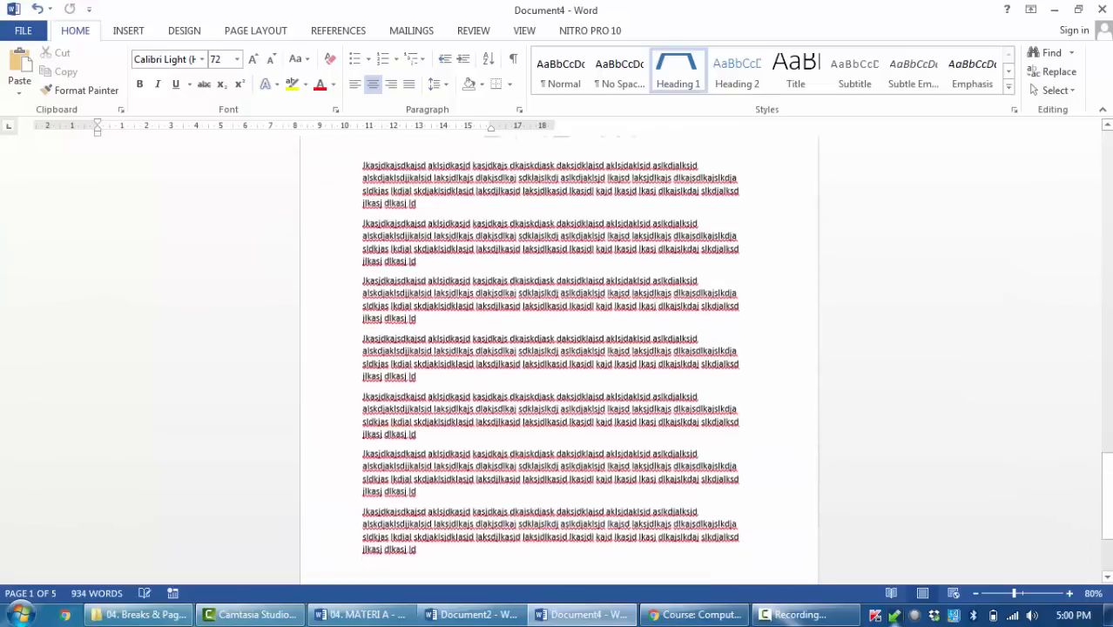
left_click_drag(1106, 526, 1107, 170)
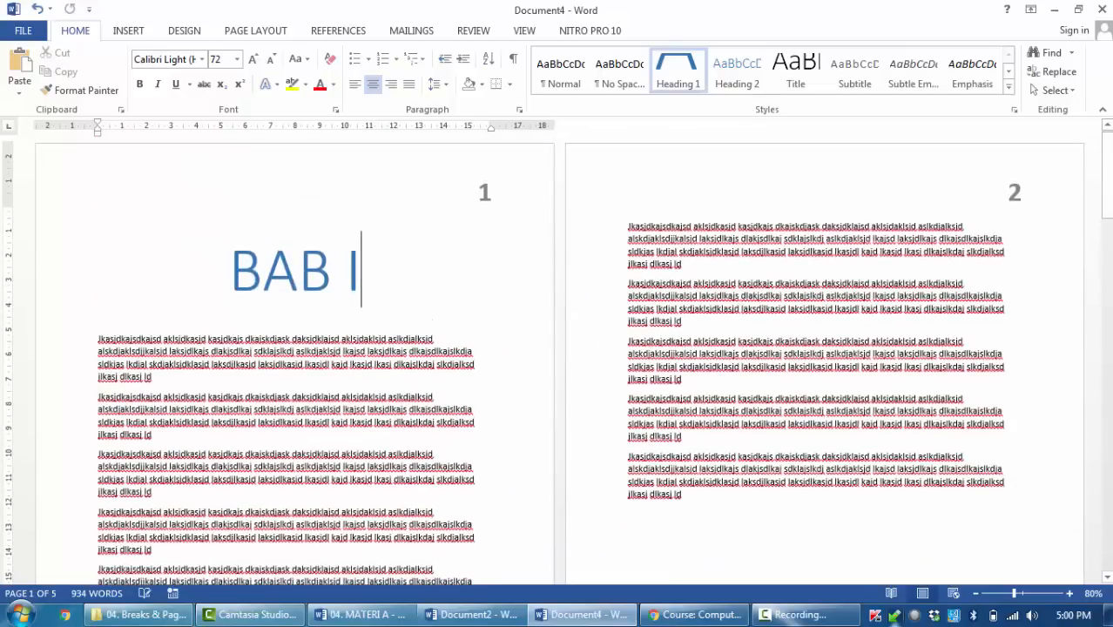
key("Page_Down")
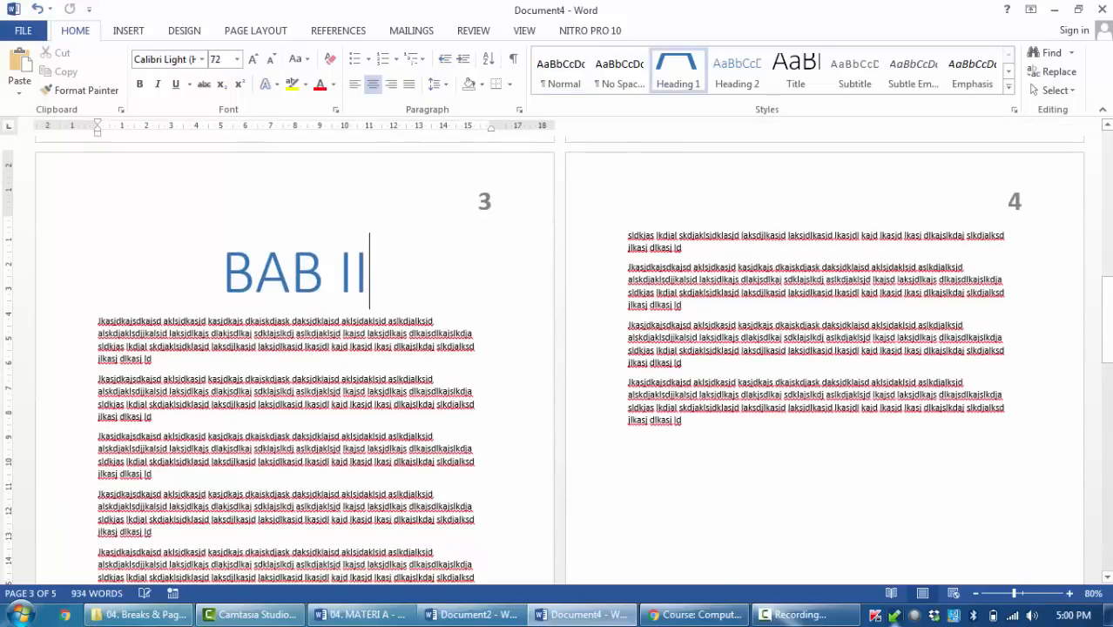
key("Page_Down")
key("Page_Down")
left_click_drag(1107, 527, 1107, 172)
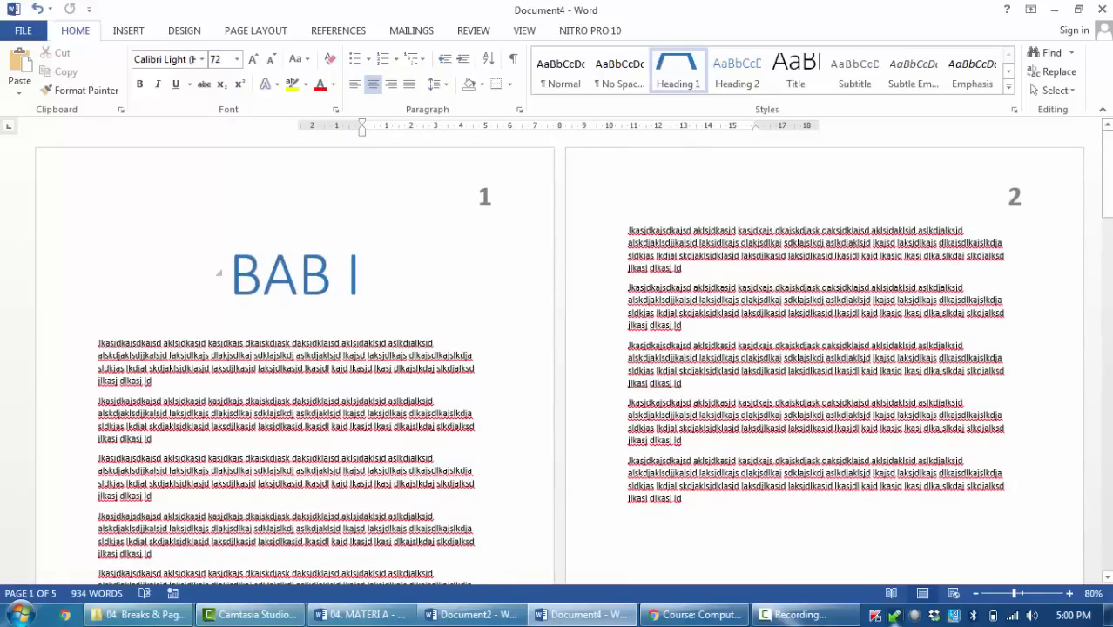
left_click(362, 273)
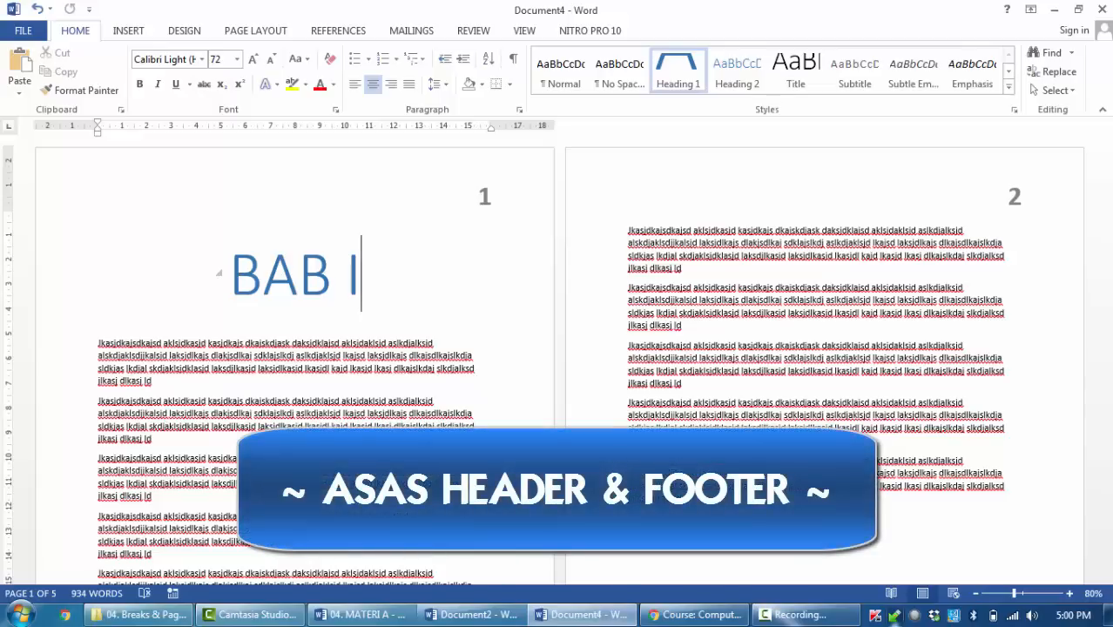
Create a new document and fill five pages with repeated nonsense sample paragraphs (702 words).
key("ctrl+n")
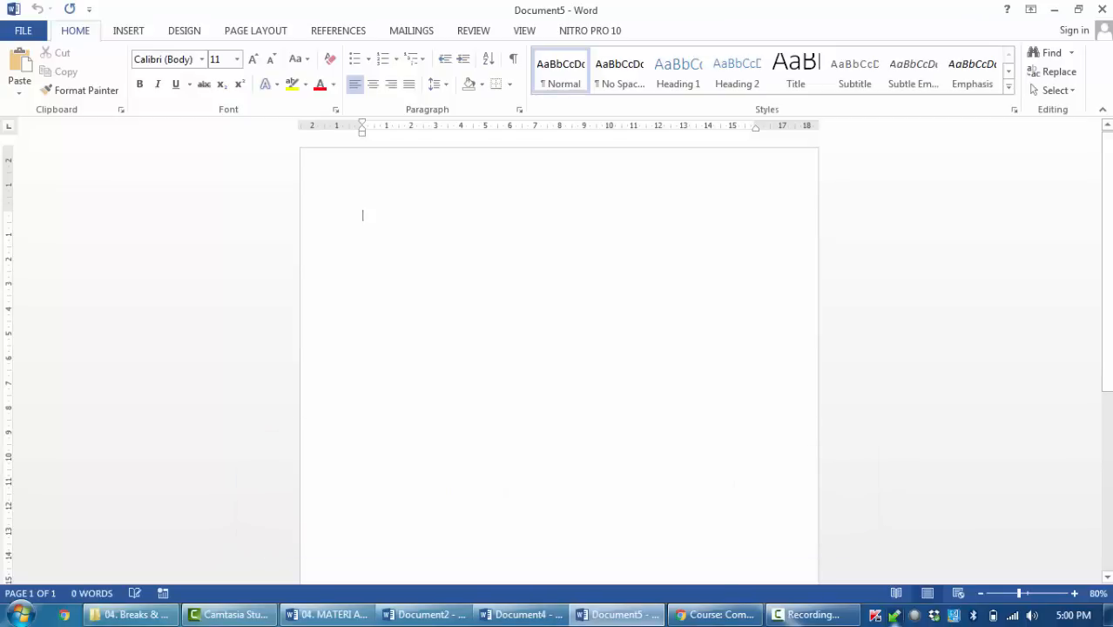
type("Kjhskjahskjdh asjkdhakjsdh aksjdhkjash dkjashdjk")
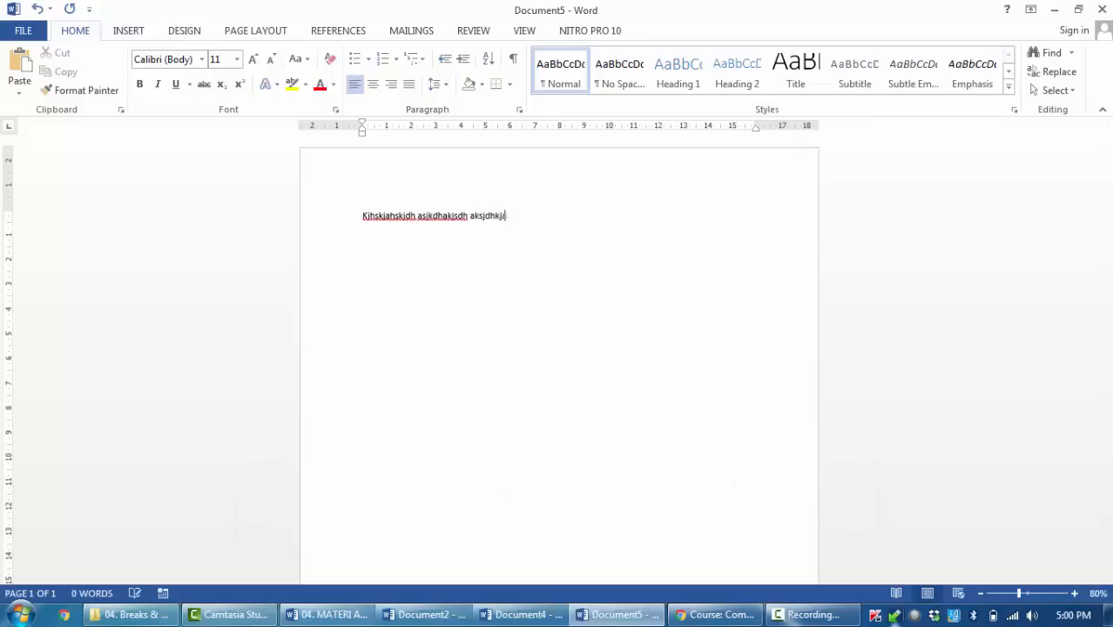
type("a shdjkahskjdh aksjdhajksdk asjh dkajshdkjash djkahsdj")
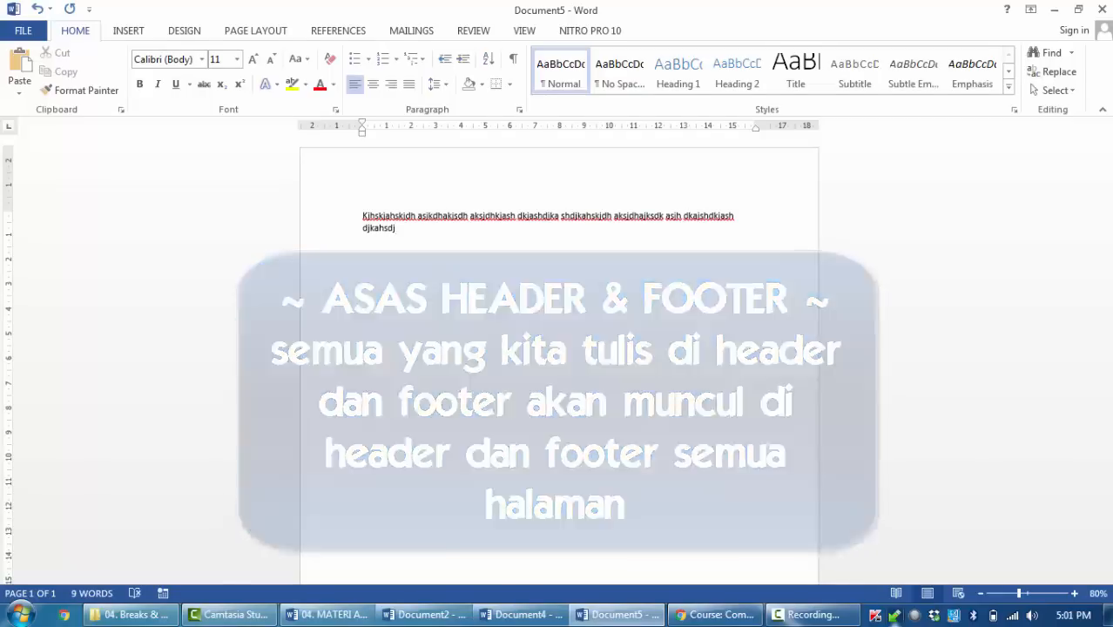
scroll(358, 468, "up", 10)
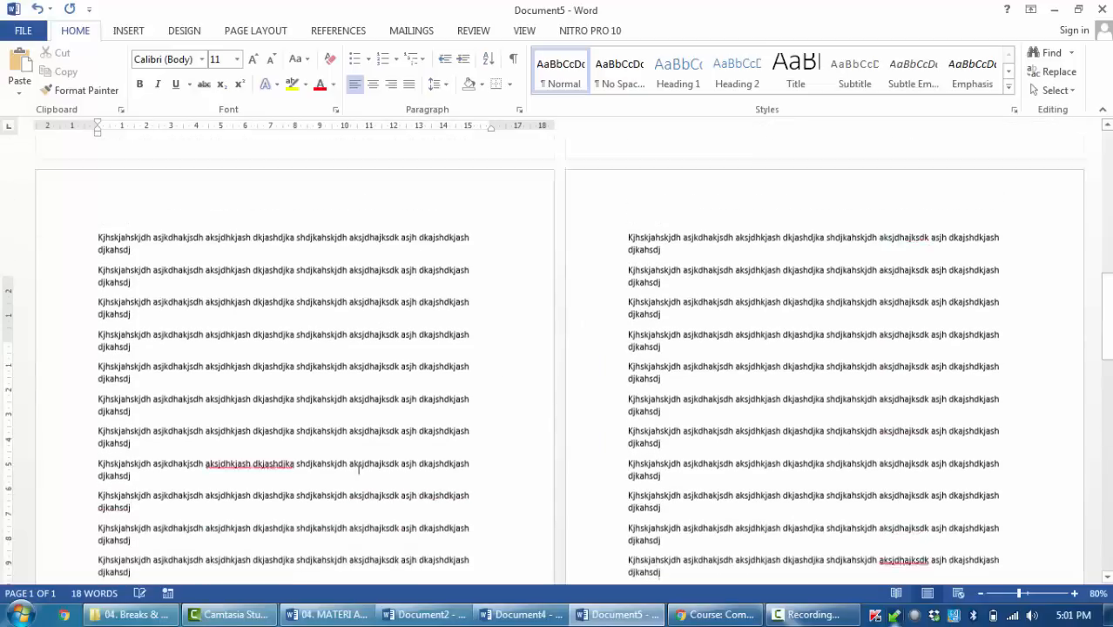
scroll(358, 469, "up", 10)
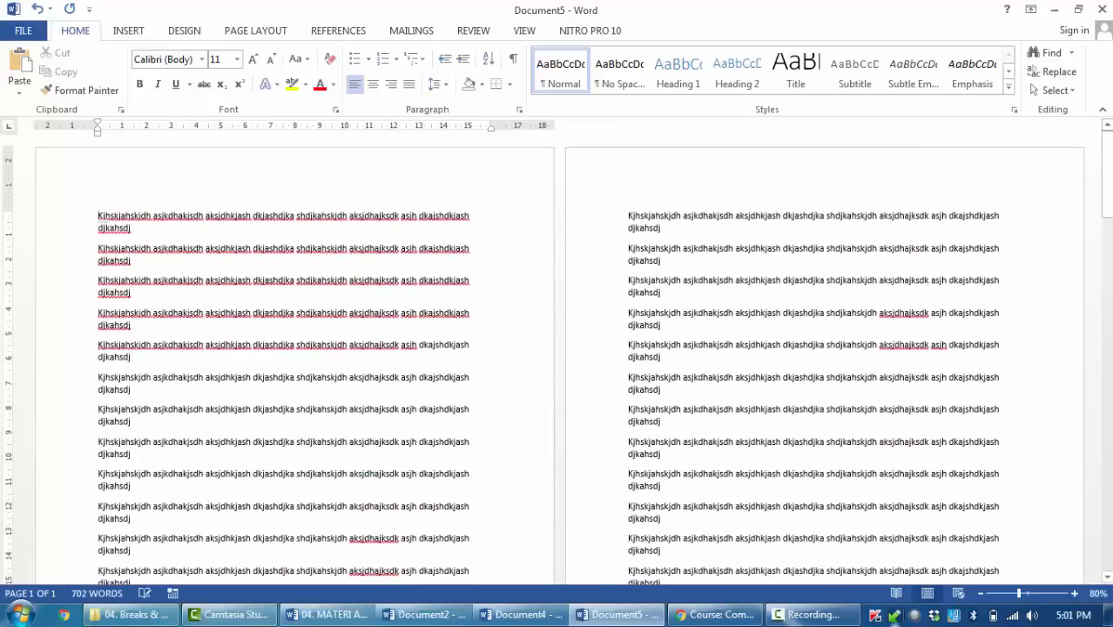
scroll(358, 469, "down", 5)
scroll(557, 348, "down", 5)
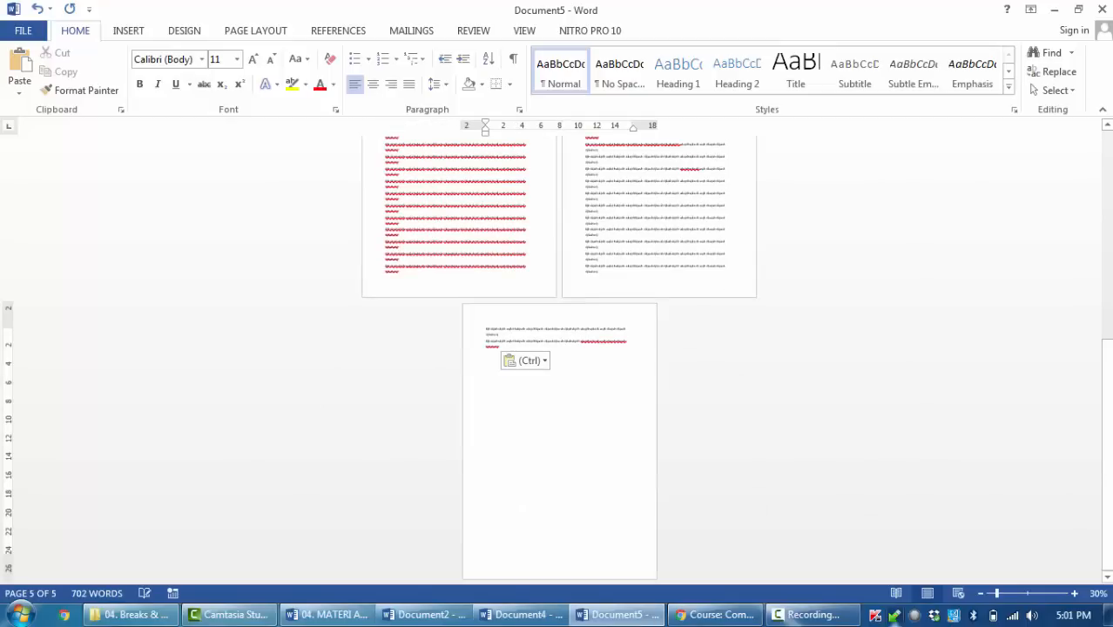
left_click_drag(1107, 477, 1107, 414)
scroll(557, 360, "up", 9)
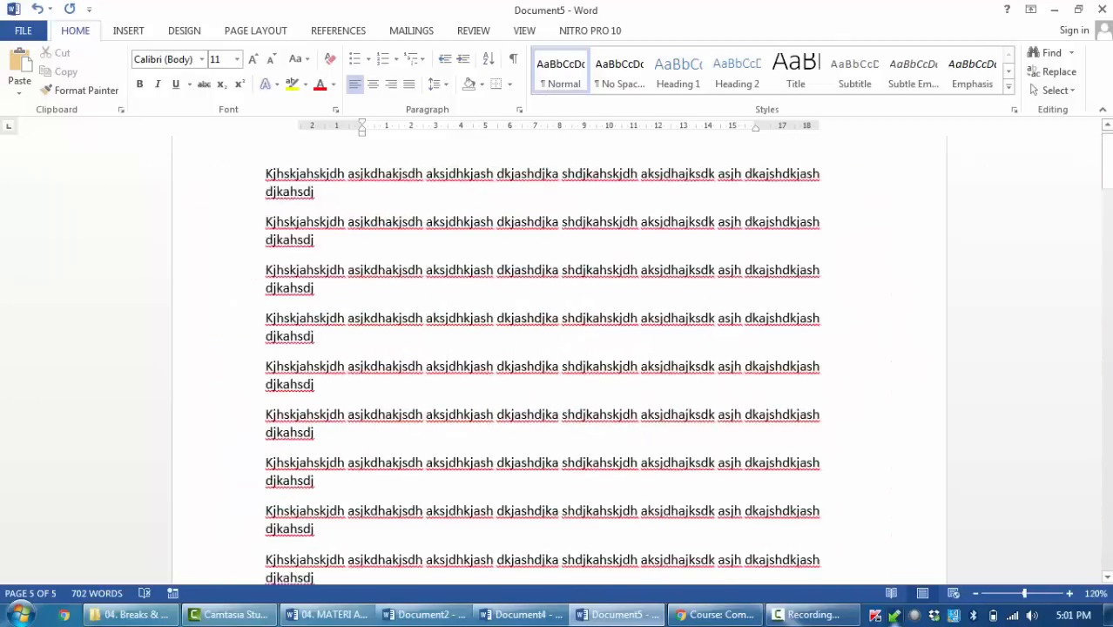
scroll(557, 361, "up", 2)
left_click(443, 199)
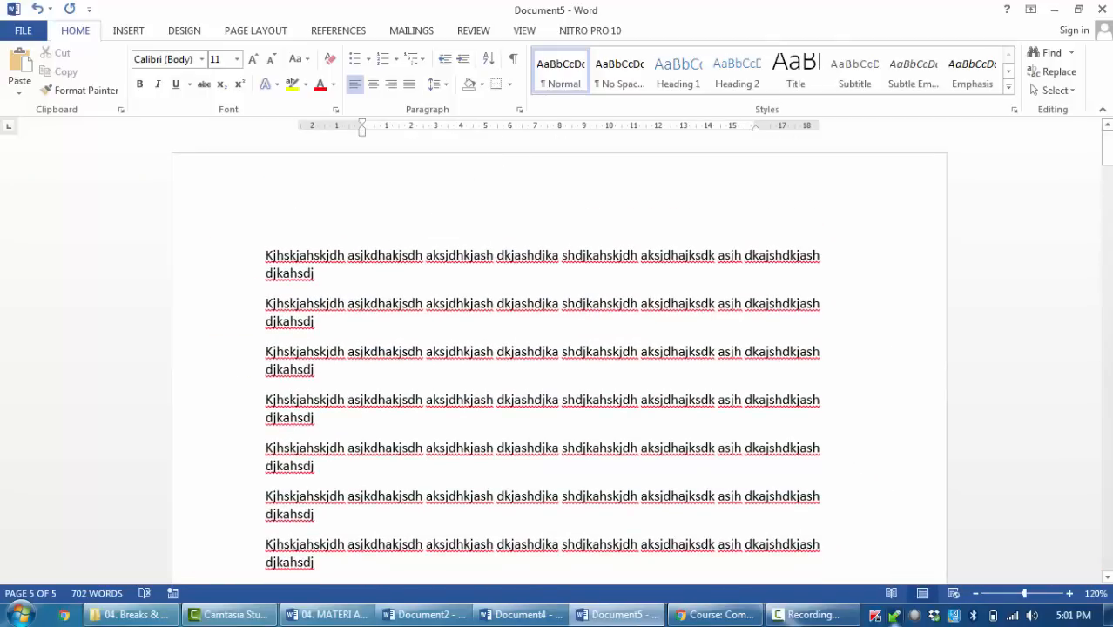
Add the author's name to the page header in bold with an enlarged font size.
left_click(442, 199)
double_click(443, 200)
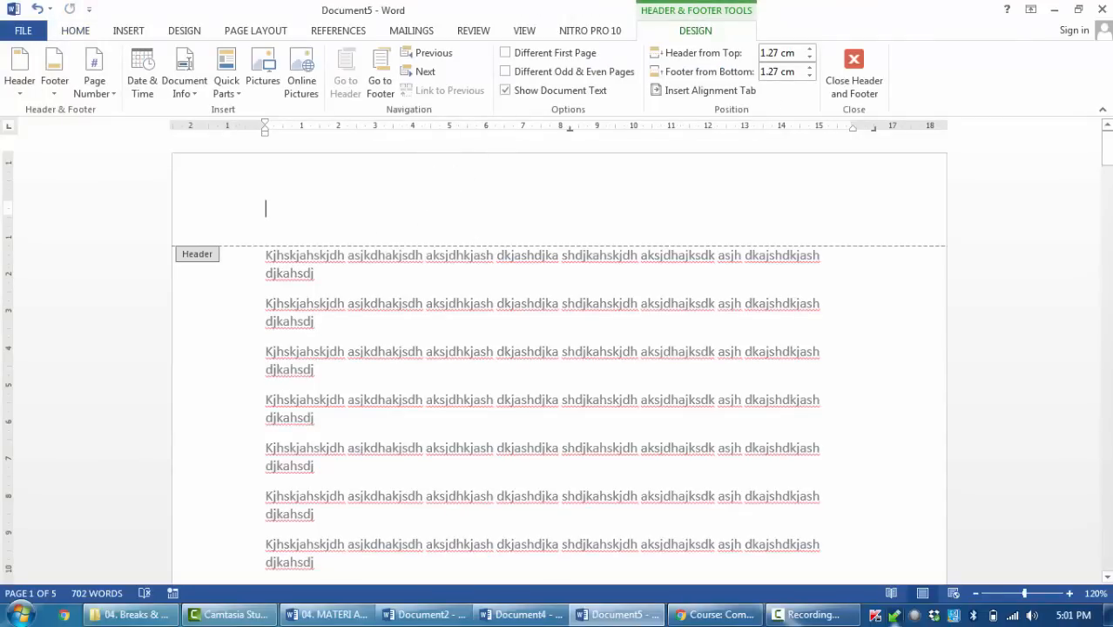
type("ARMANDO")
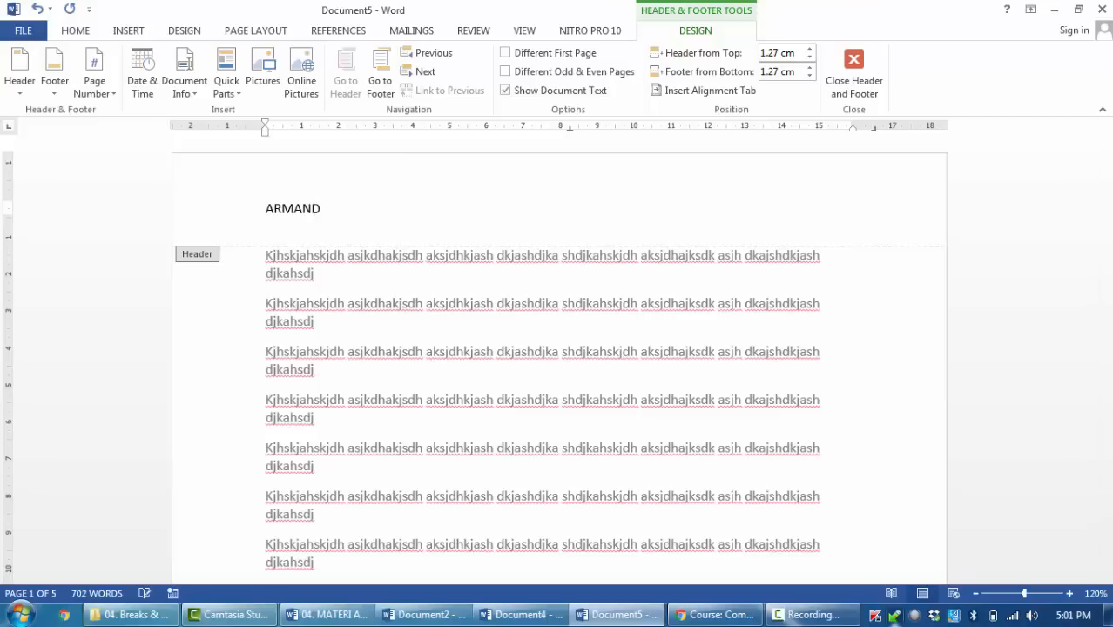
type(" IRAMA")
key("ctrl+shift+Left")
key("ctrl+shift+Left")
key("ctrl+b")
key("ctrl+bracketright")
key("ctrl+bracketright")
key("ctrl+bracketright")
key("ctrl+bracketright")
key("ctrl+bracketright")
key("ctrl+bracketright")
key("ctrl+bracketright")
key("ctrl+bracketright")
key("ctrl+bracketright")
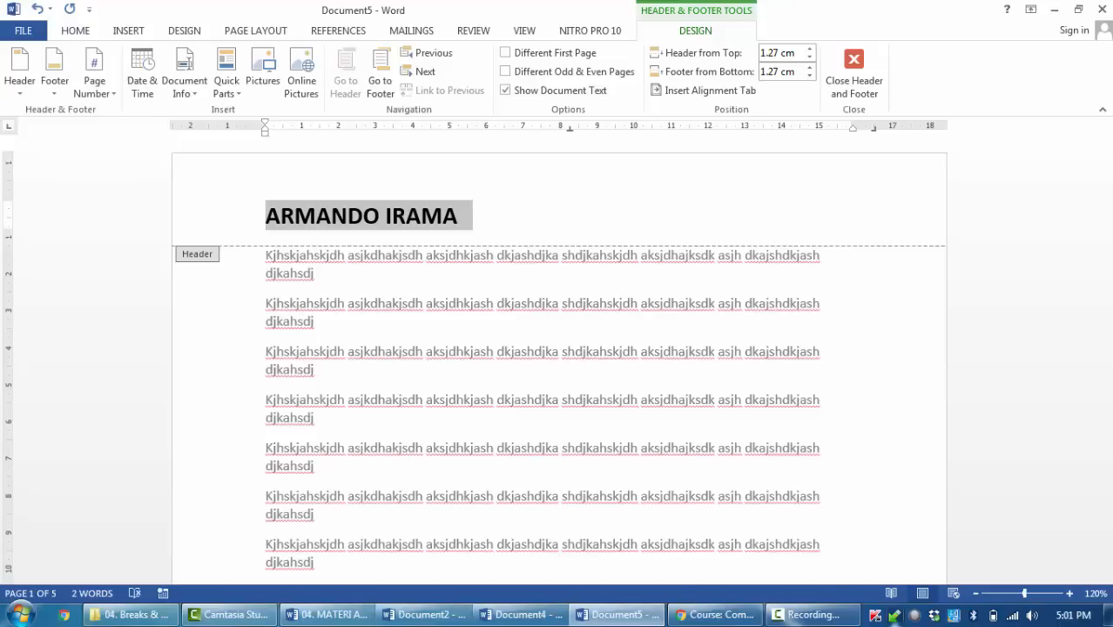
double_click(449, 304)
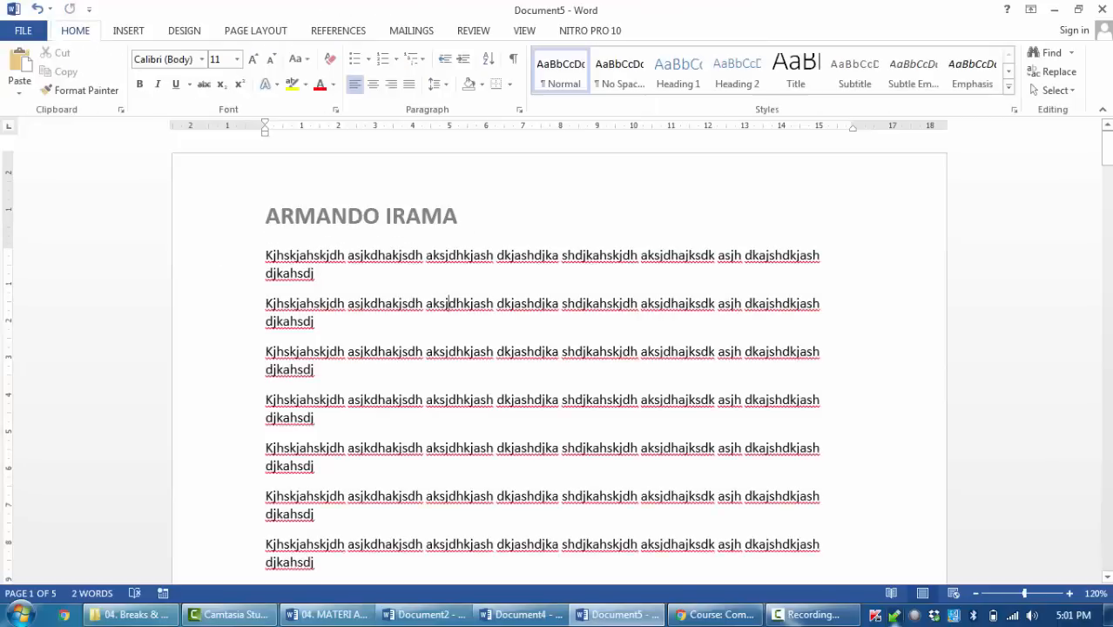
Delete the name from the header again and return to Document4.
scroll(557, 366, "down", 2, "ctrl")
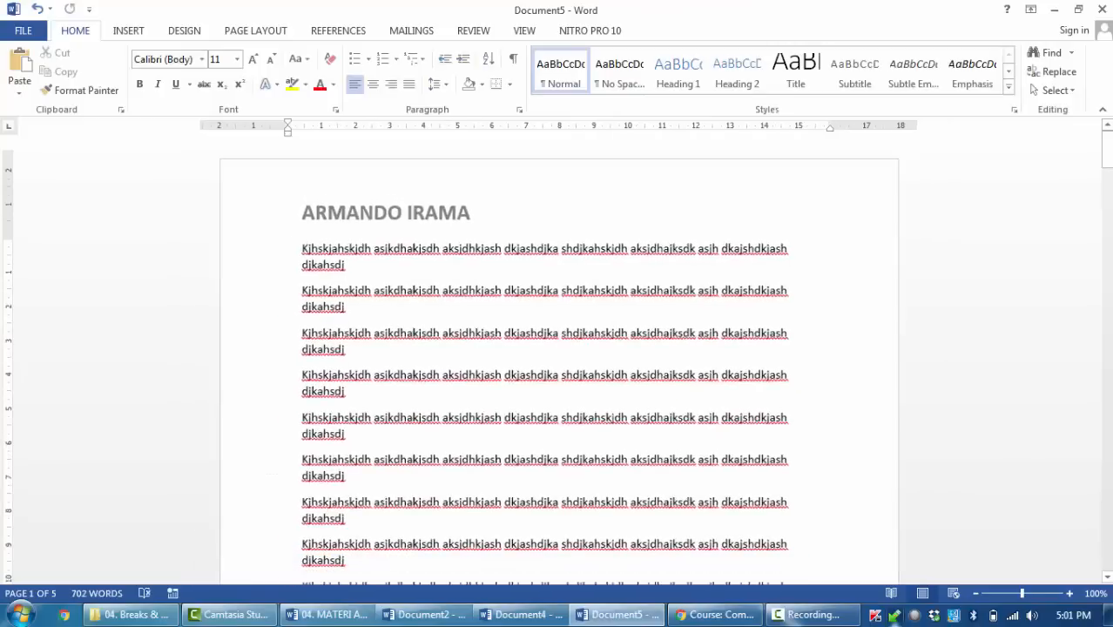
scroll(557, 366, "down", 15)
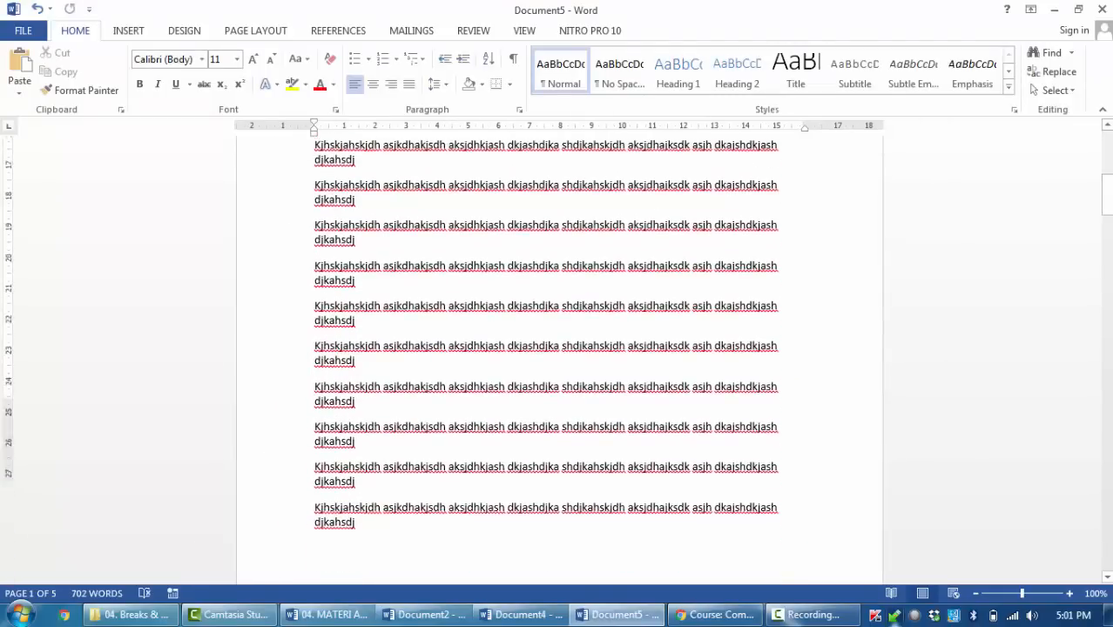
scroll(557, 366, "down", 20)
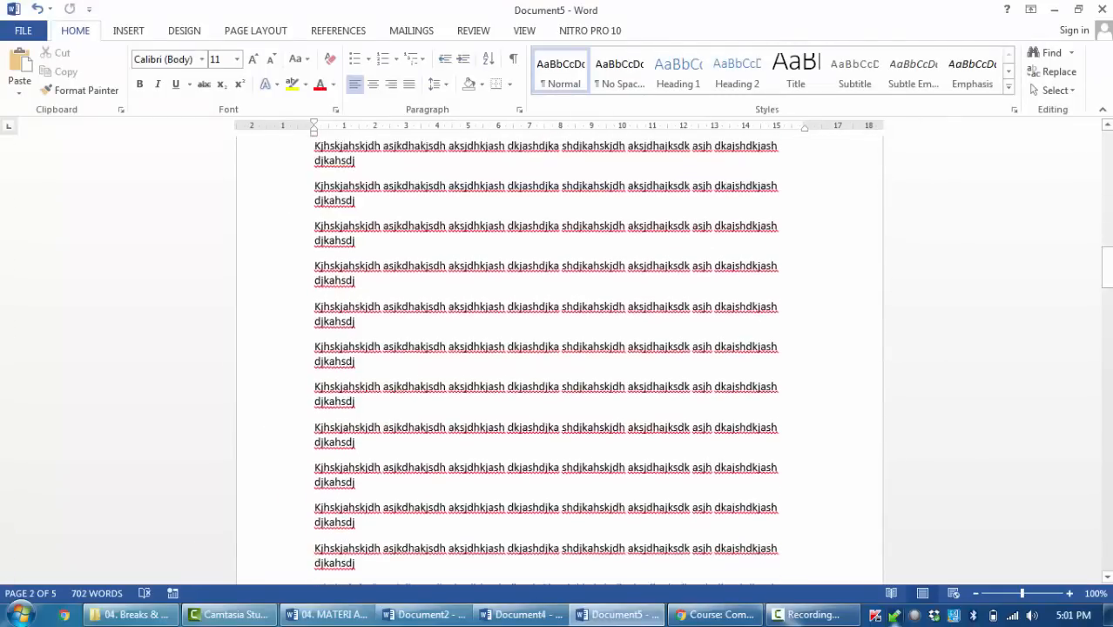
scroll(557, 365, "down", 20)
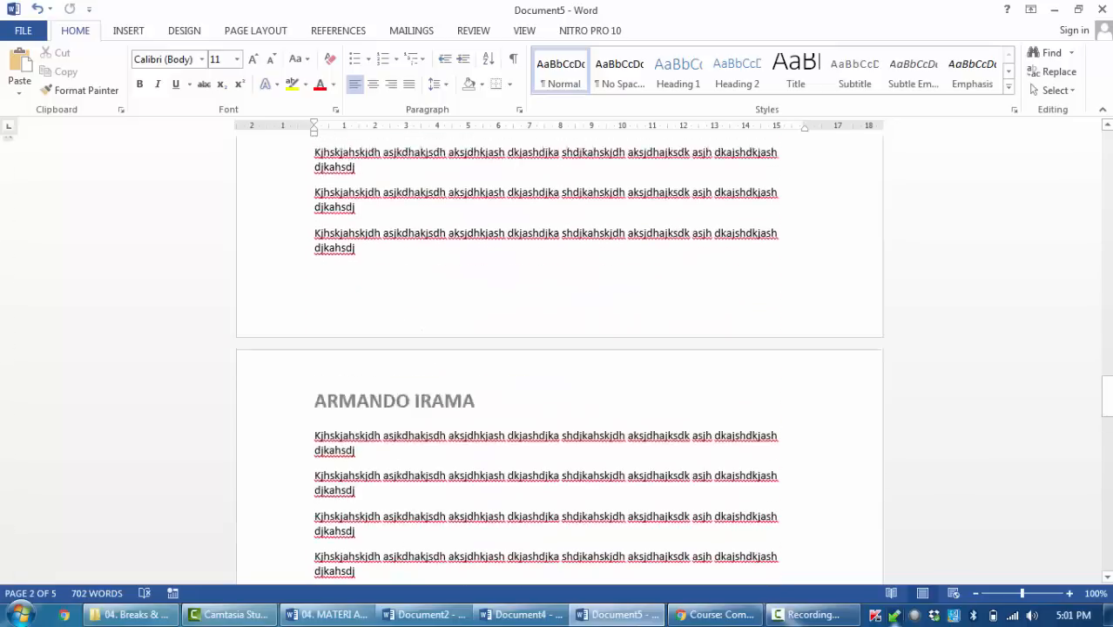
scroll(557, 366, "down", 1)
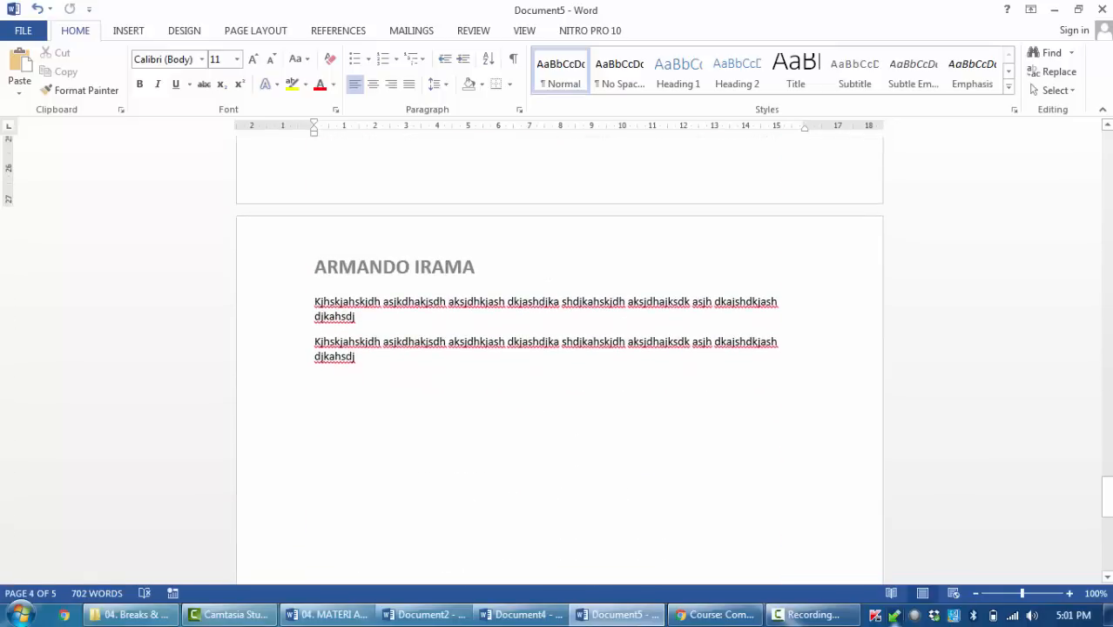
left_click(448, 302)
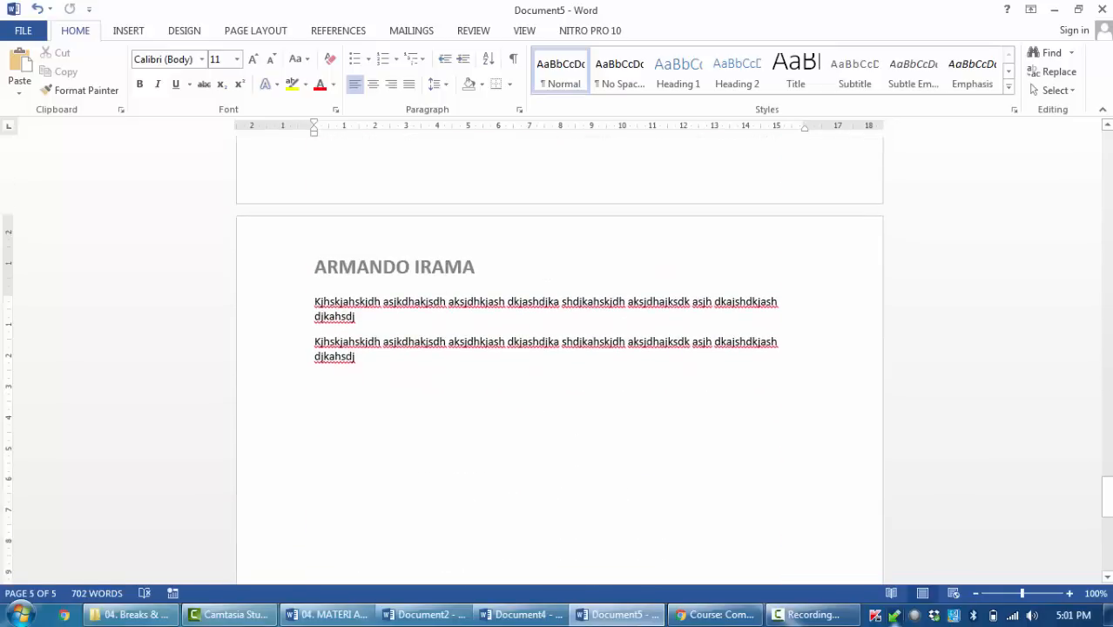
left_click_drag(1107, 499, 1106, 149)
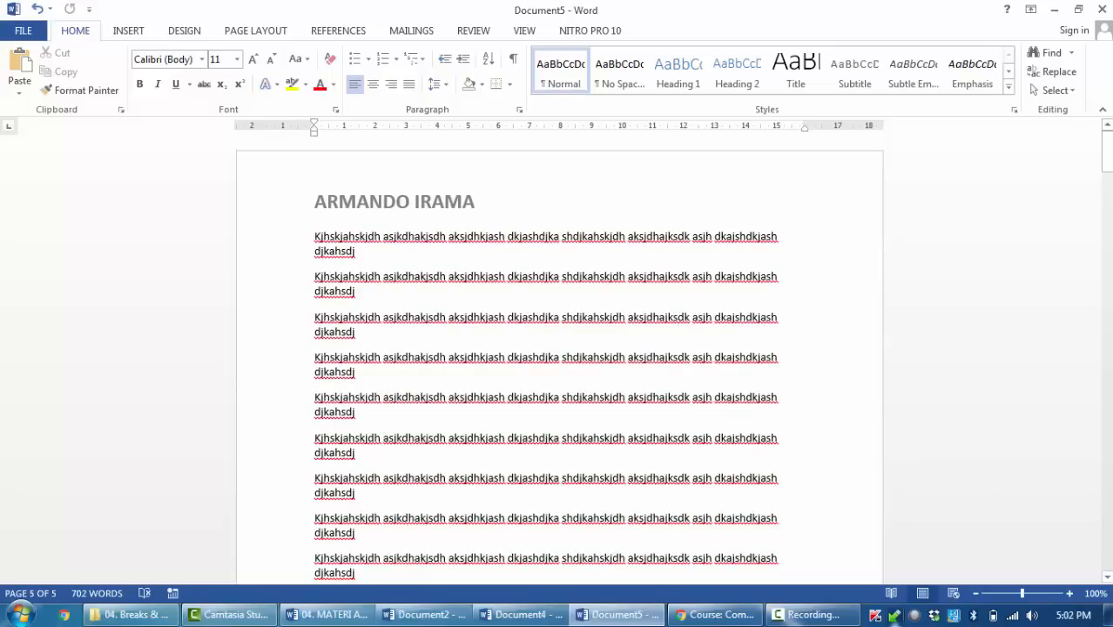
double_click(618, 201)
triple_click(366, 202)
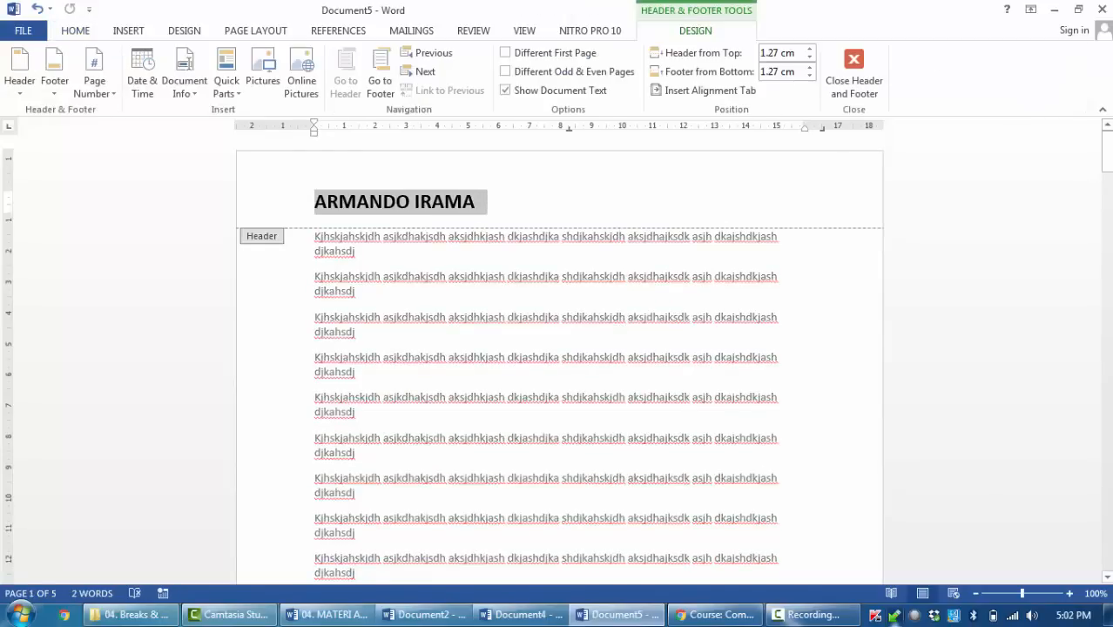
key("Delete")
double_click(355, 291)
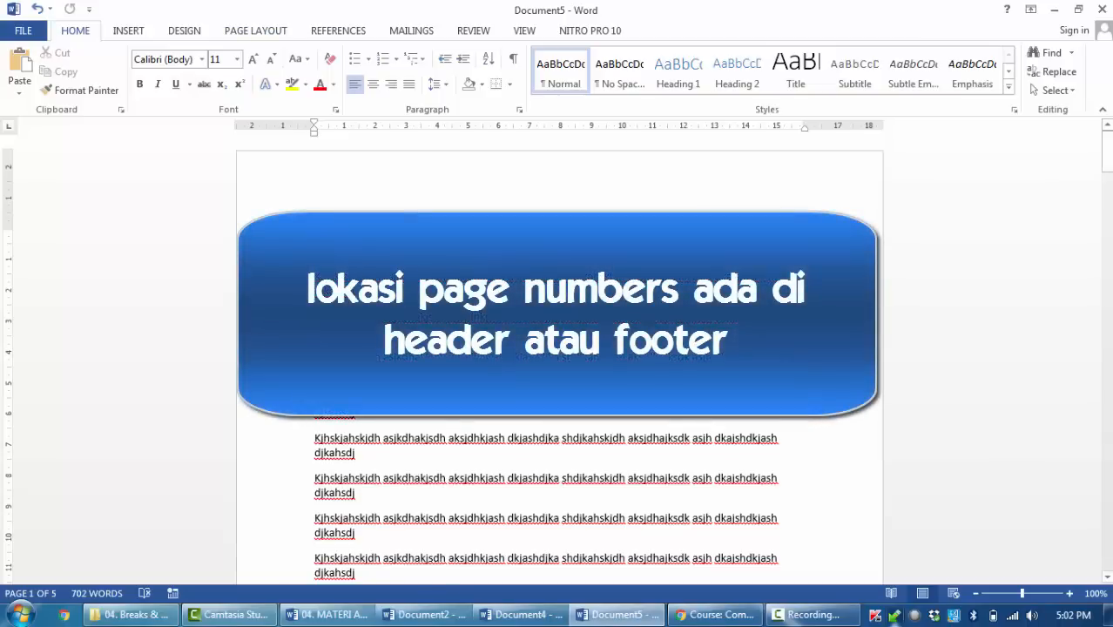
left_click(522, 615)
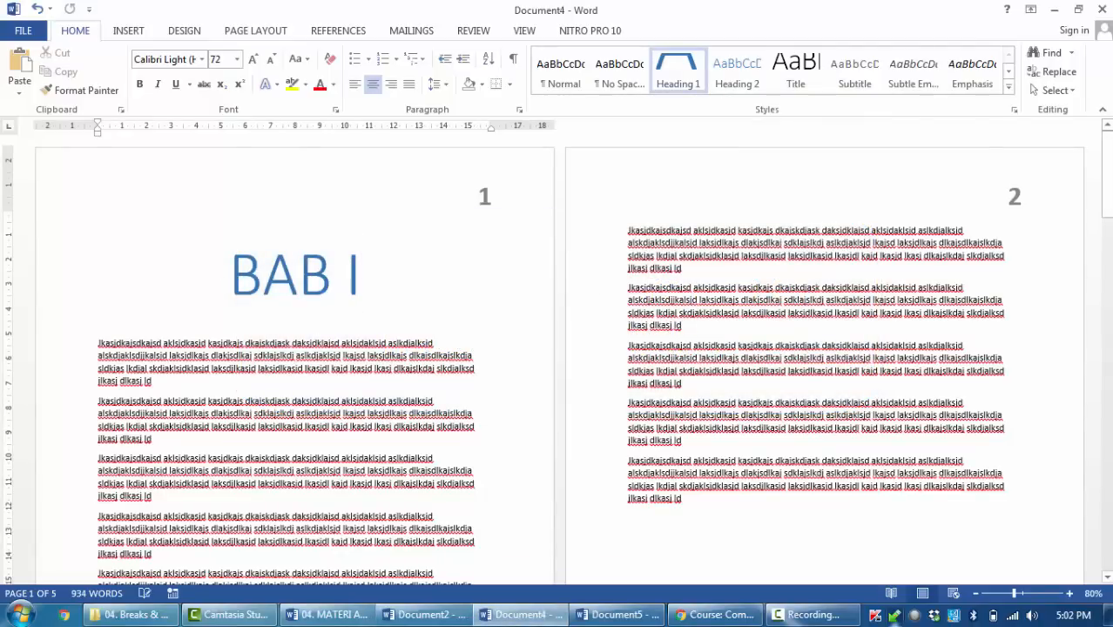
Look through Document4's page-numbered pages, glancing at Document5 before returning.
key("ctrl")
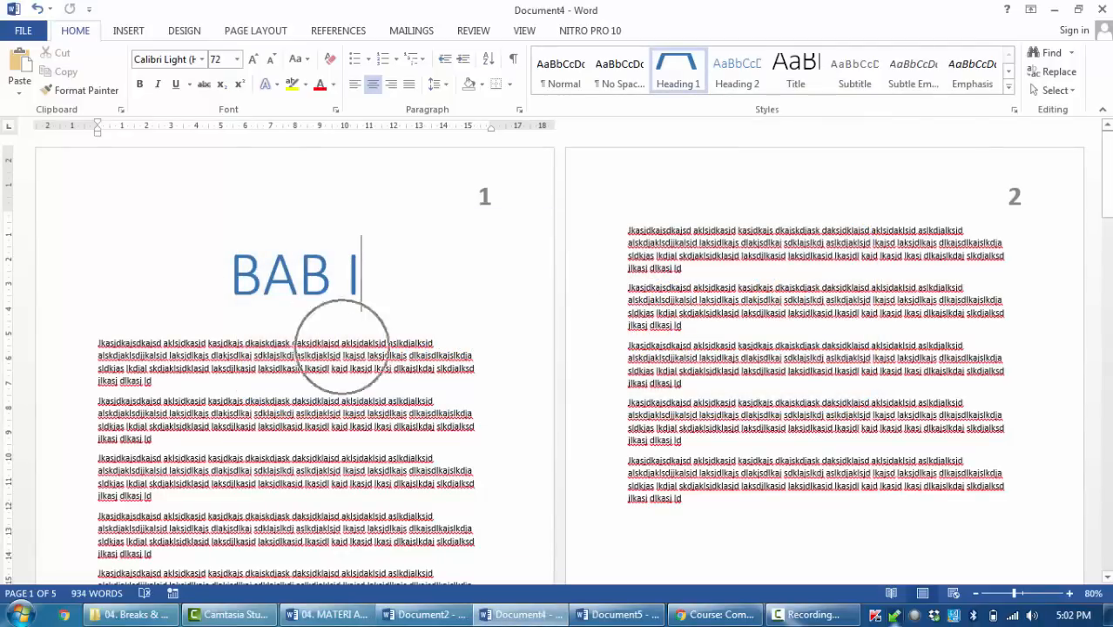
left_click(341, 344)
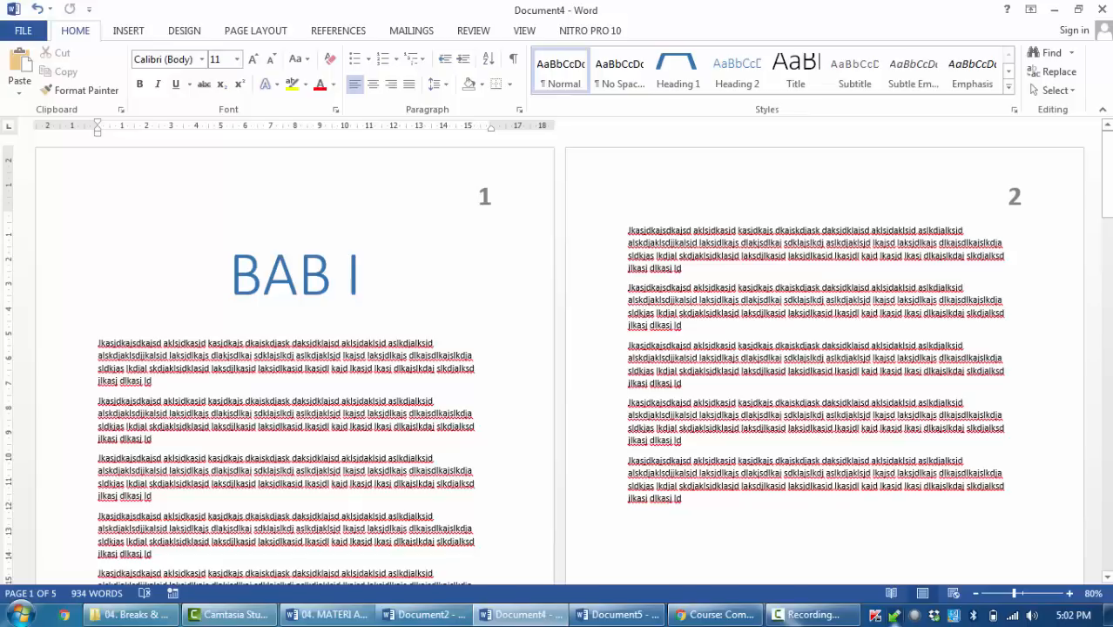
scroll(342, 344, "down", 20)
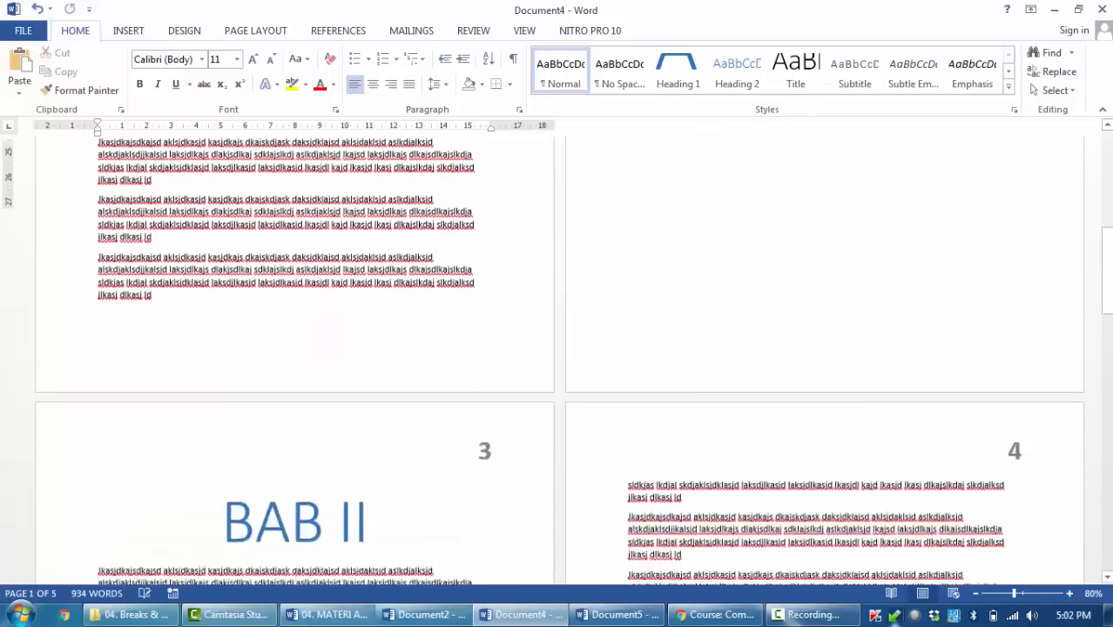
scroll(559, 359, "down", 5)
left_click_drag(1107, 470, 1107, 150)
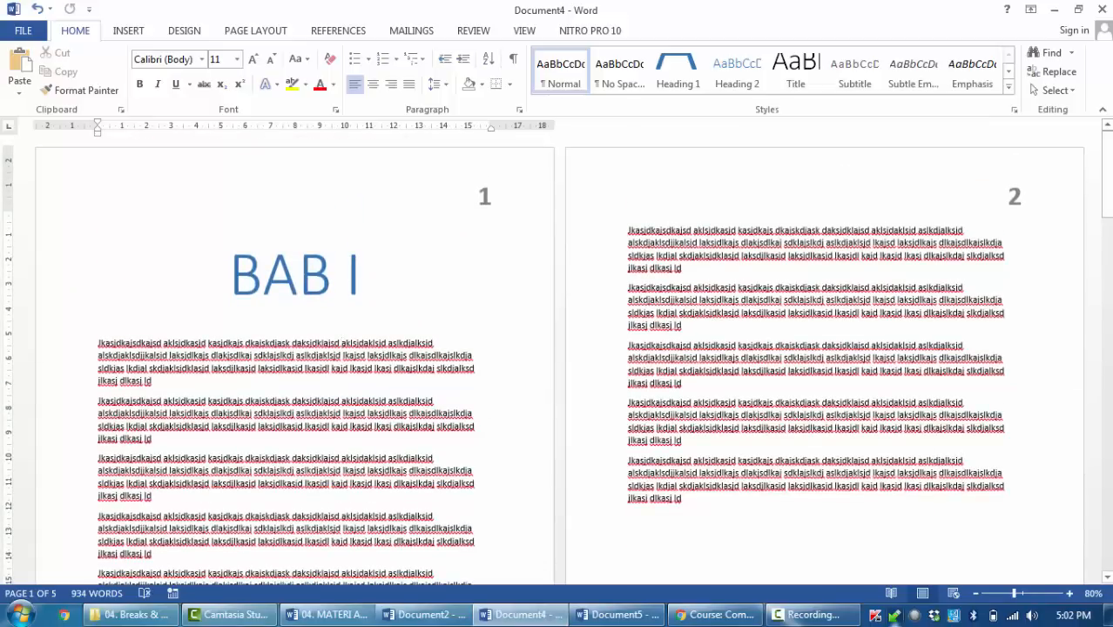
scroll(341, 342, "down", 10)
scroll(341, 342, "down", 12)
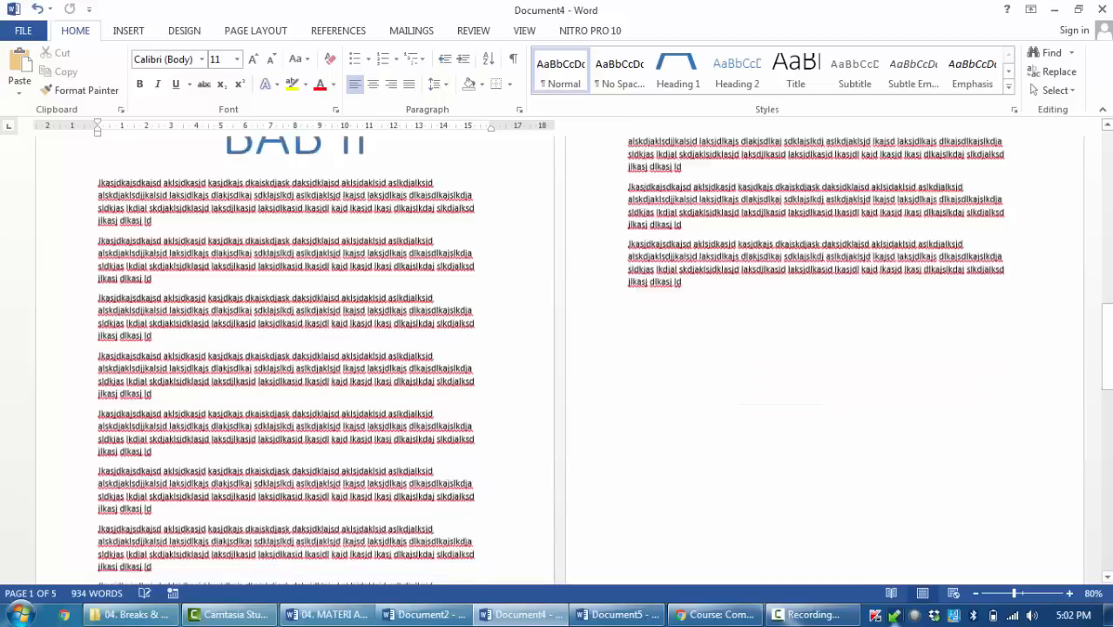
left_click_drag(1107, 294, 1107, 172)
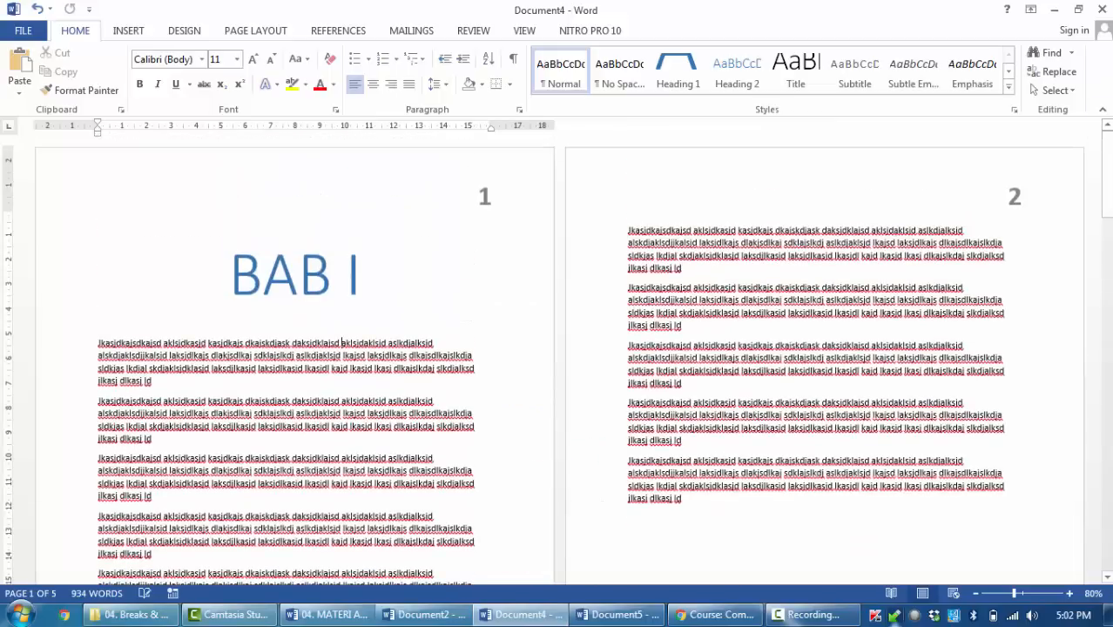
left_click(753, 358)
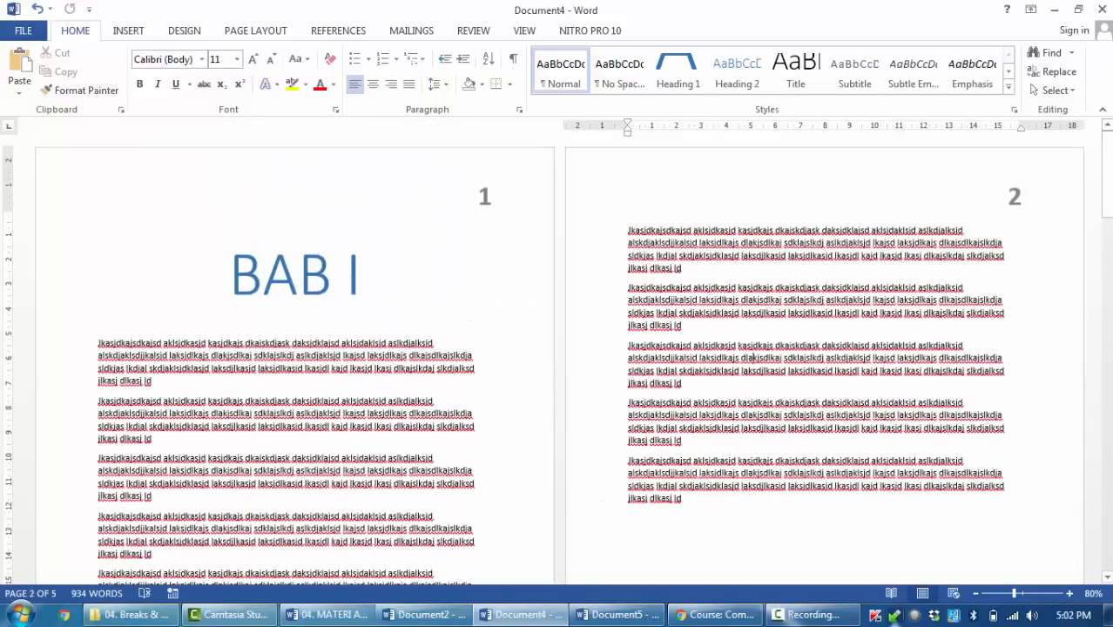
left_click(620, 614)
left_click(520, 614)
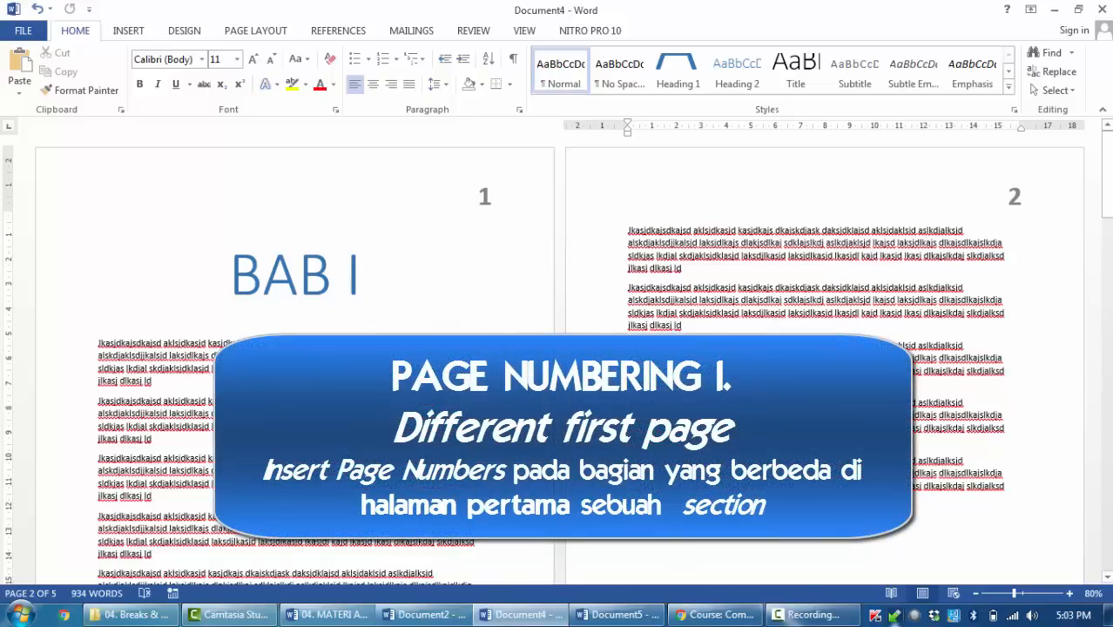
Open Contoh Thesis.pdf from the 04. Breaks & Page Numberings folder in Foxit Reader.
left_click(131, 615)
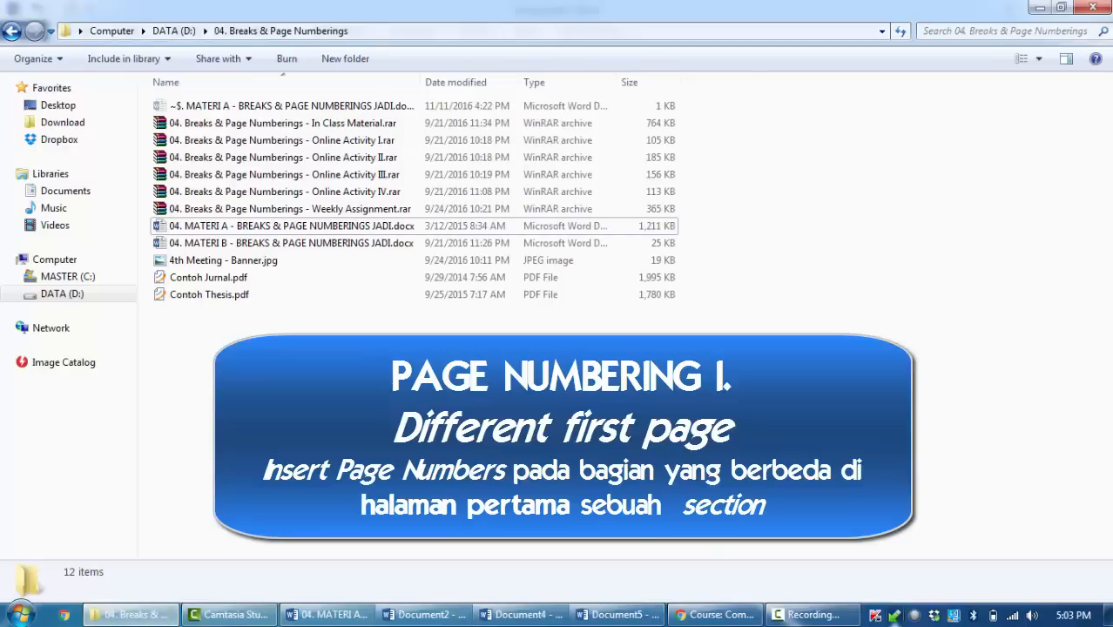
left_click(306, 295)
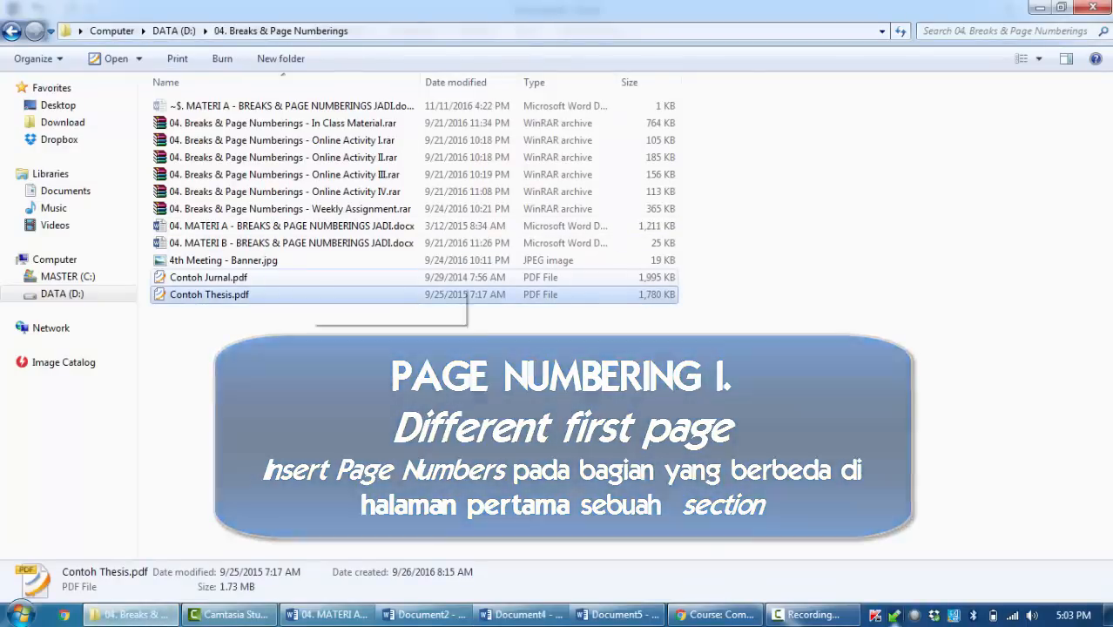
key("Return")
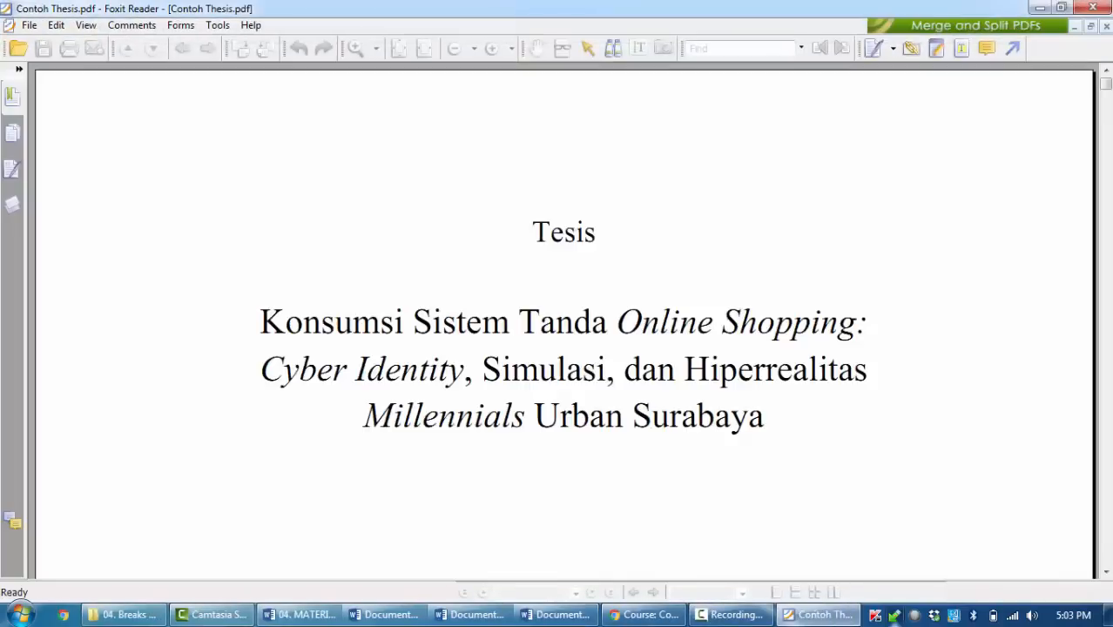
scroll(563, 322, "down", 5)
scroll(563, 322, "down", 5)
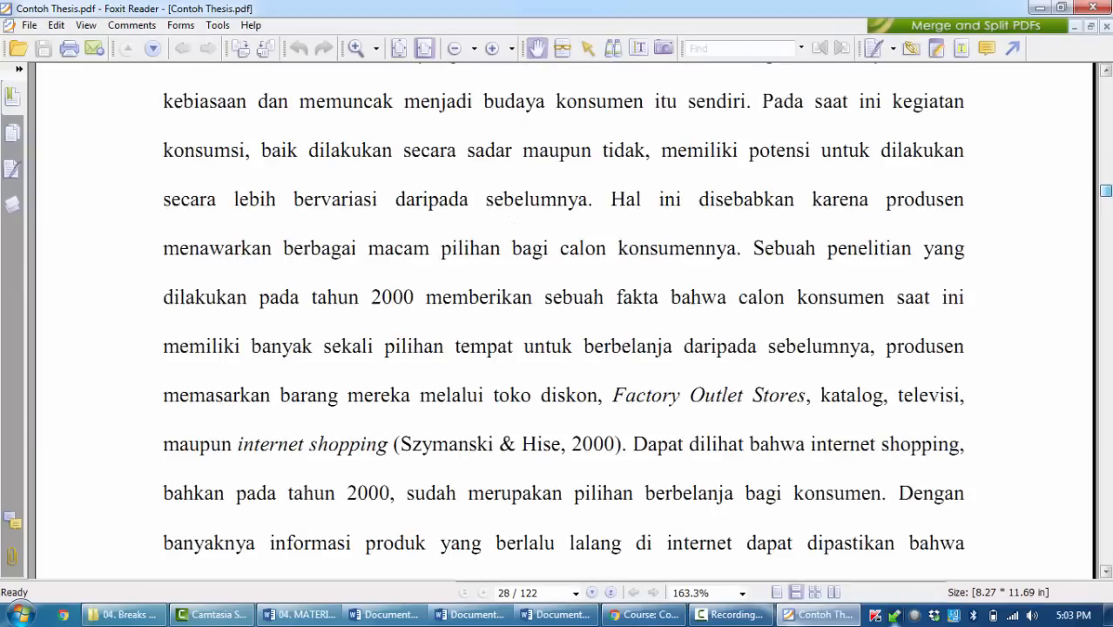
scroll(563, 322, "up", 5)
scroll(563, 322, "up", 6)
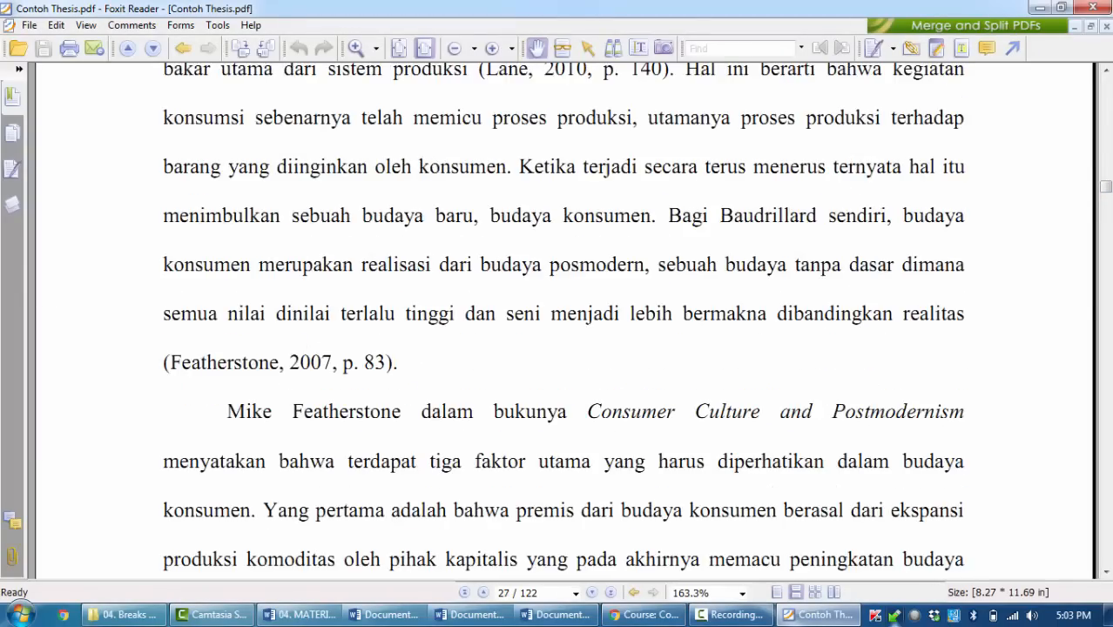
scroll(564, 322, "up", 15)
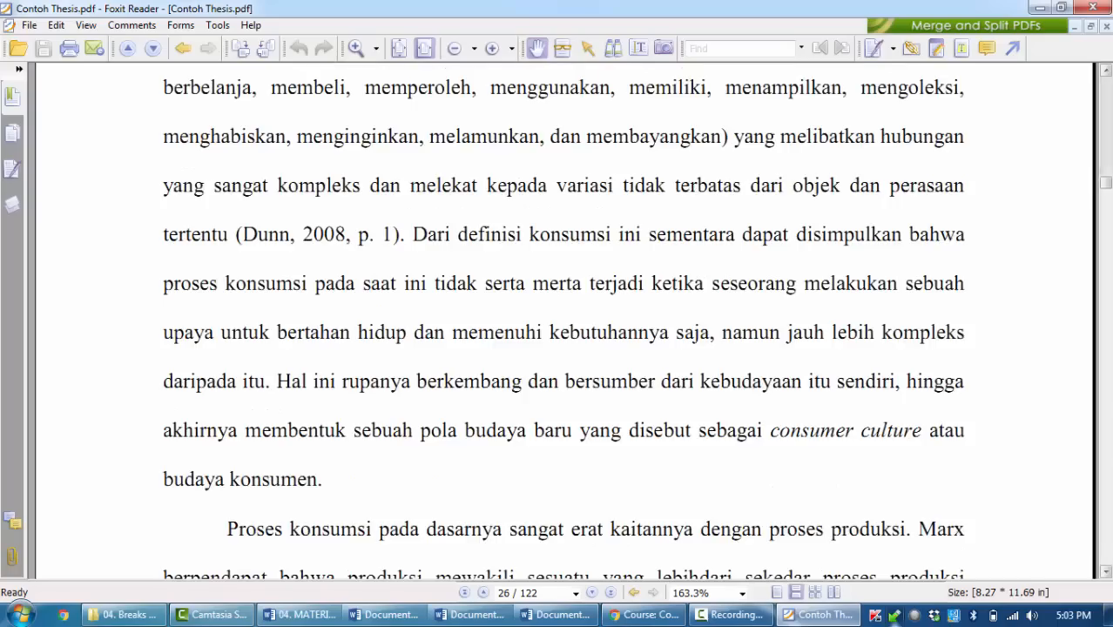
scroll(563, 323, "up", 20)
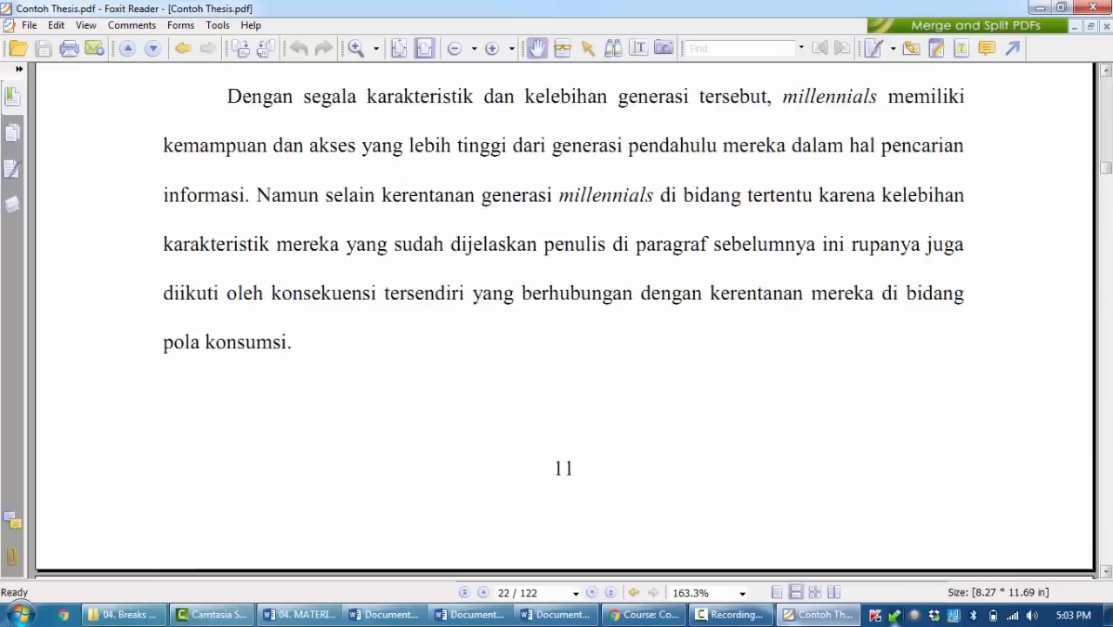
scroll(563, 322, "down", 3)
scroll(563, 323, "down", 3)
scroll(563, 323, "up", 8)
scroll(564, 322, "up", 20)
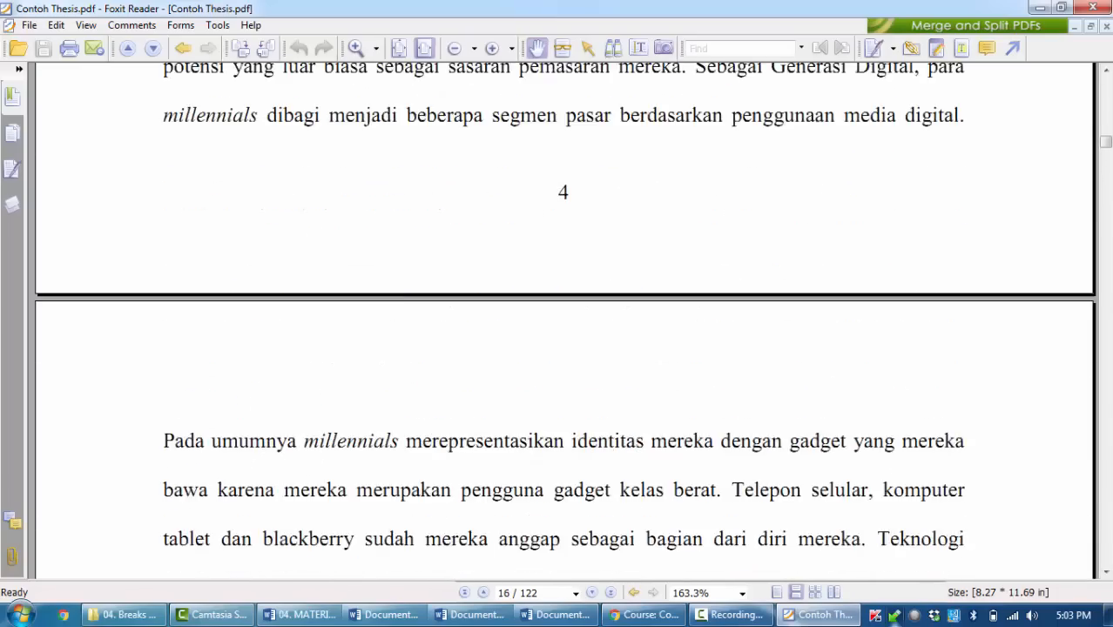
scroll(563, 322, "up", 12)
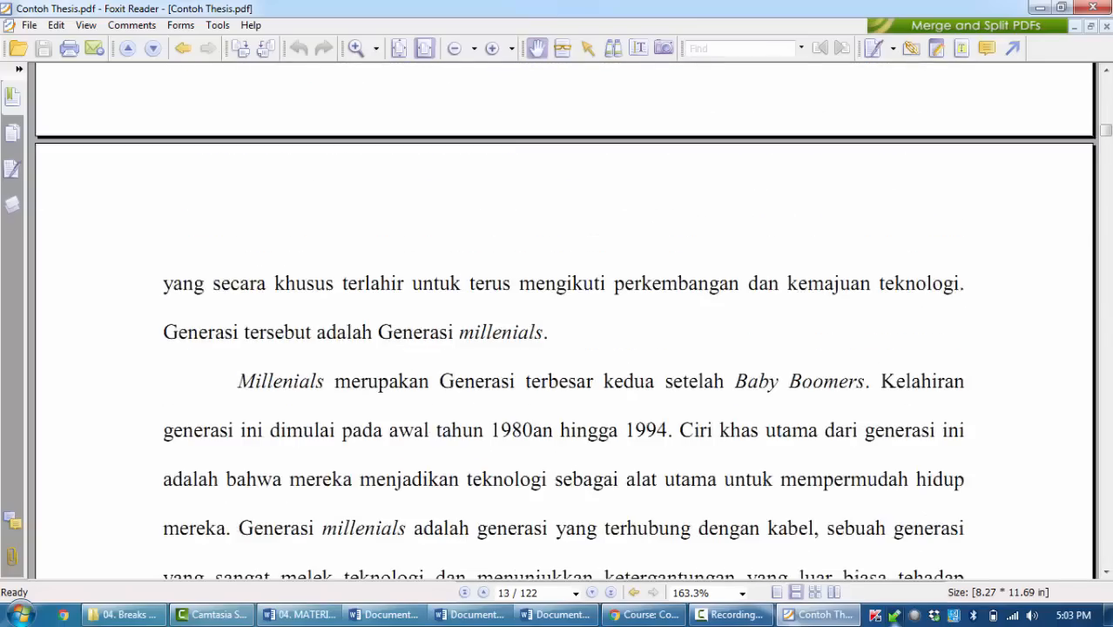
scroll(563, 323, "down", 3)
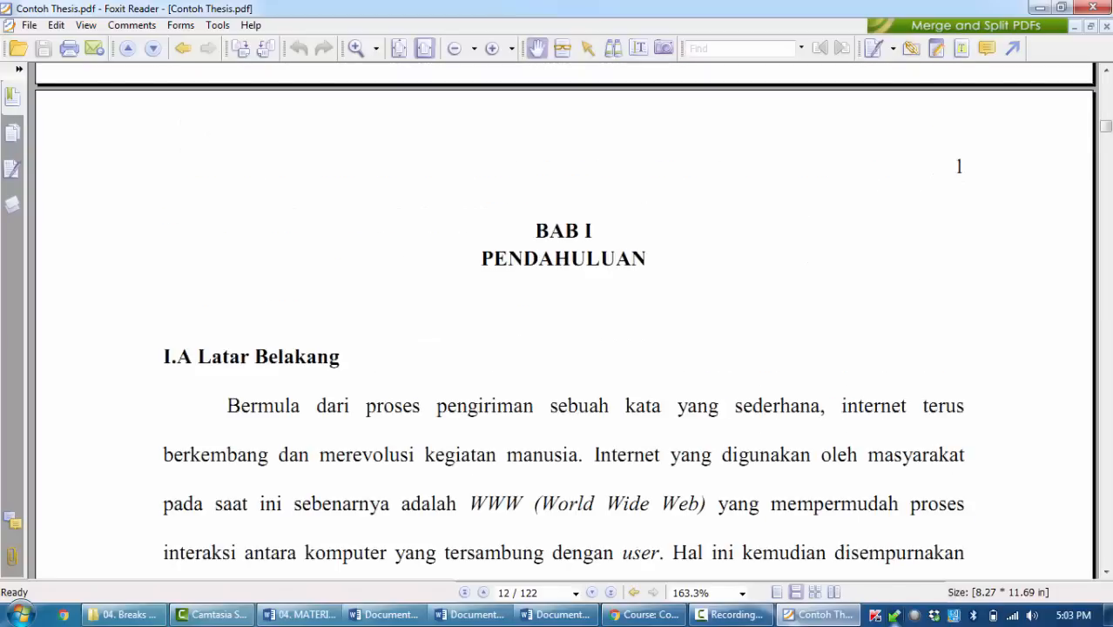
scroll(564, 321, "down", 3)
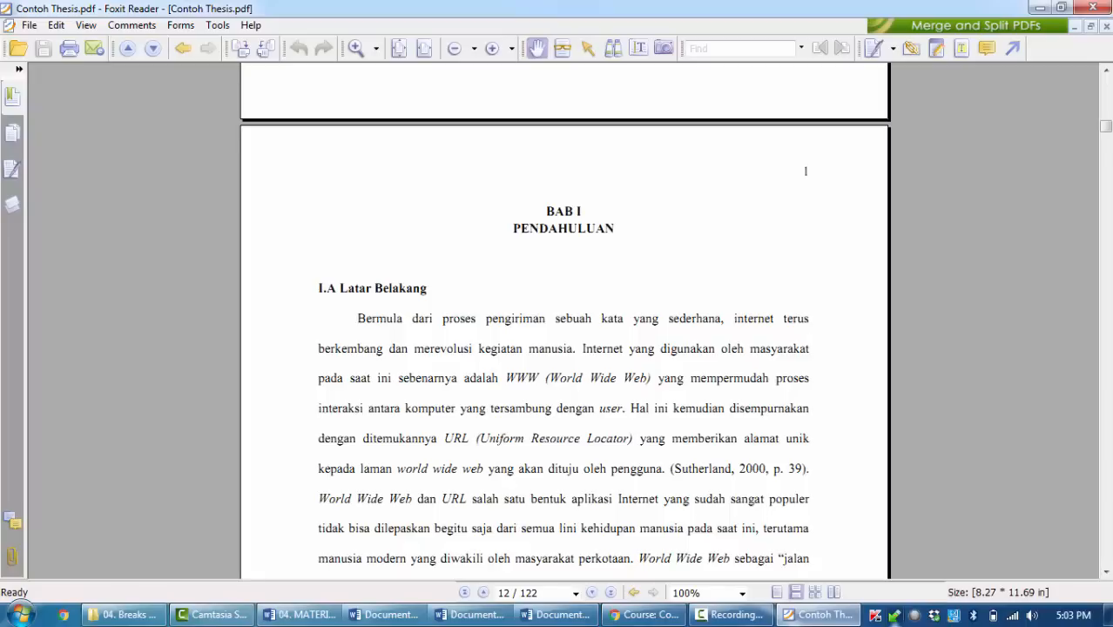
scroll(564, 322, "up", 1)
scroll(563, 321, "down", 1)
scroll(564, 322, "down", 1)
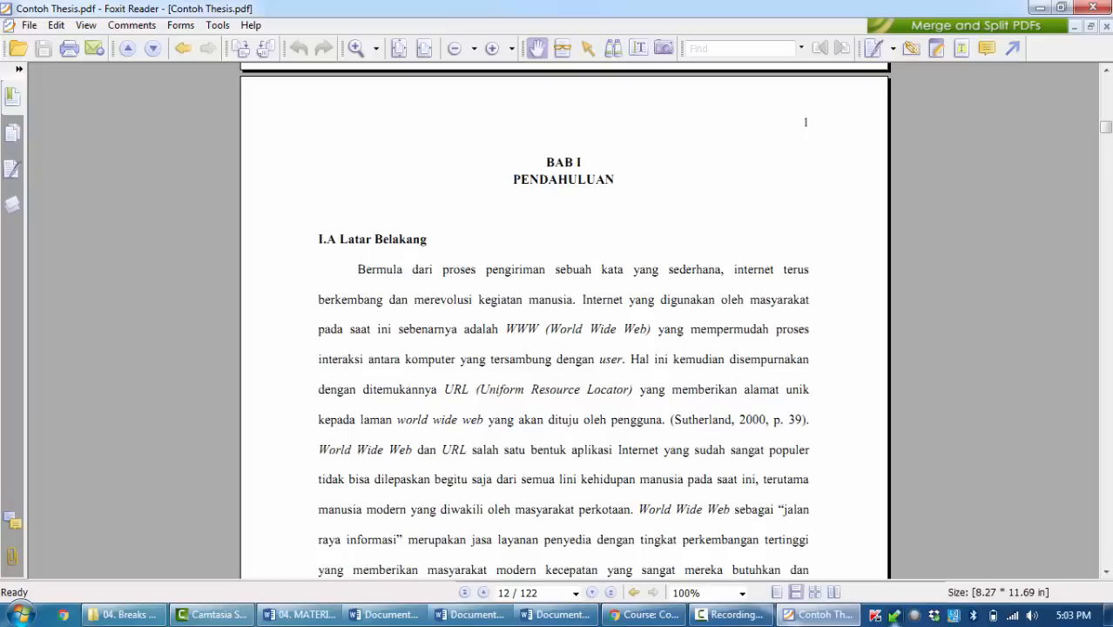
key("ctrl")
key("ctrl")
scroll(799, 119, "down", 10)
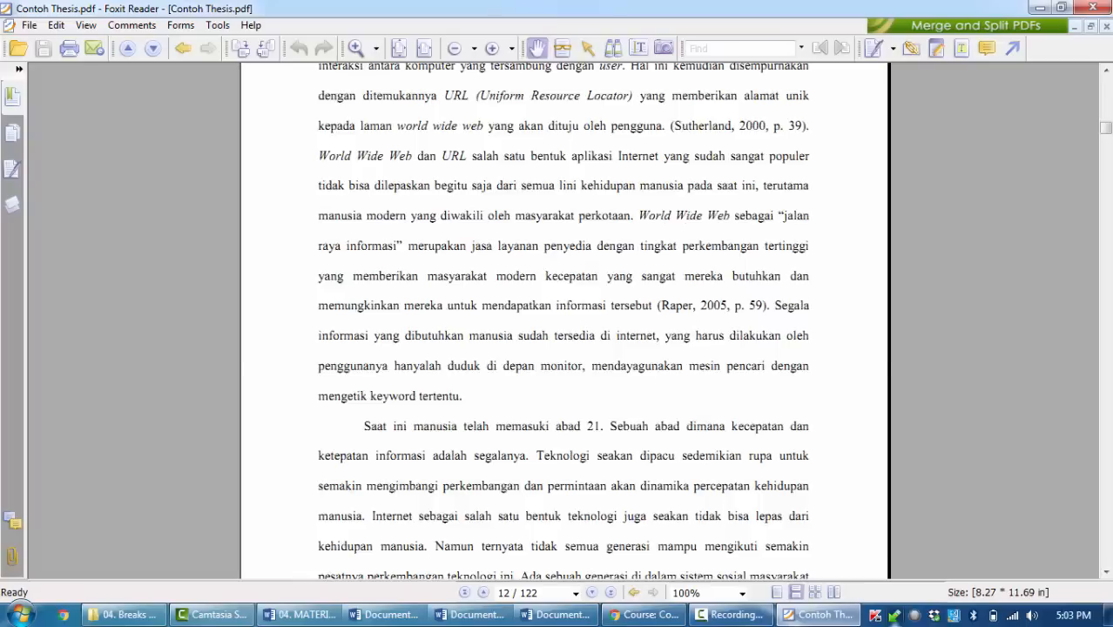
scroll(800, 119, "up", 3)
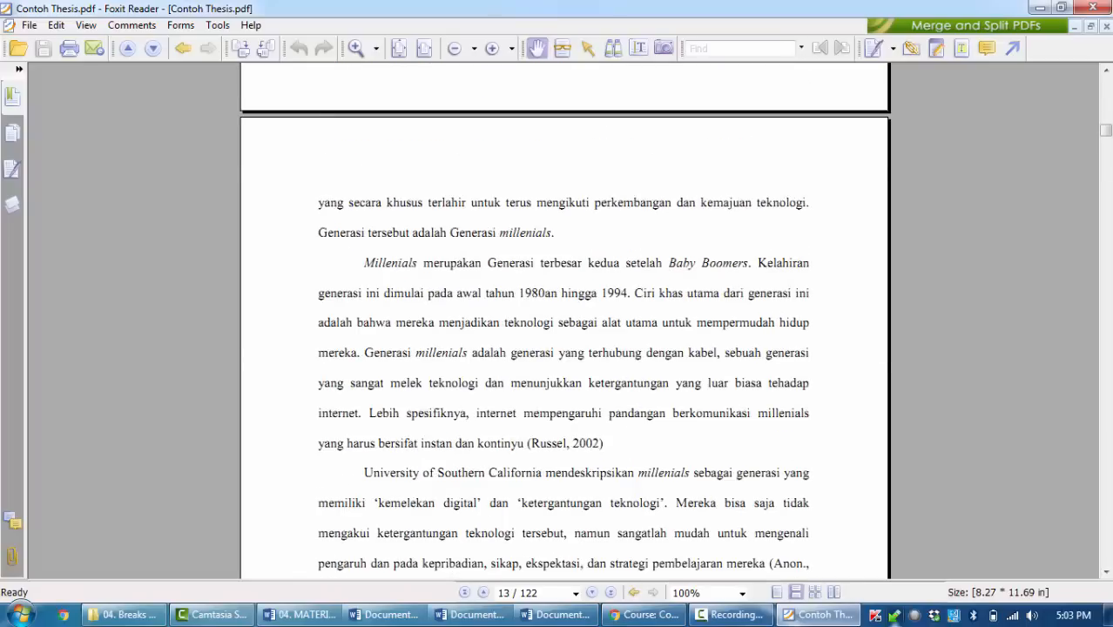
scroll(799, 119, "down", 15)
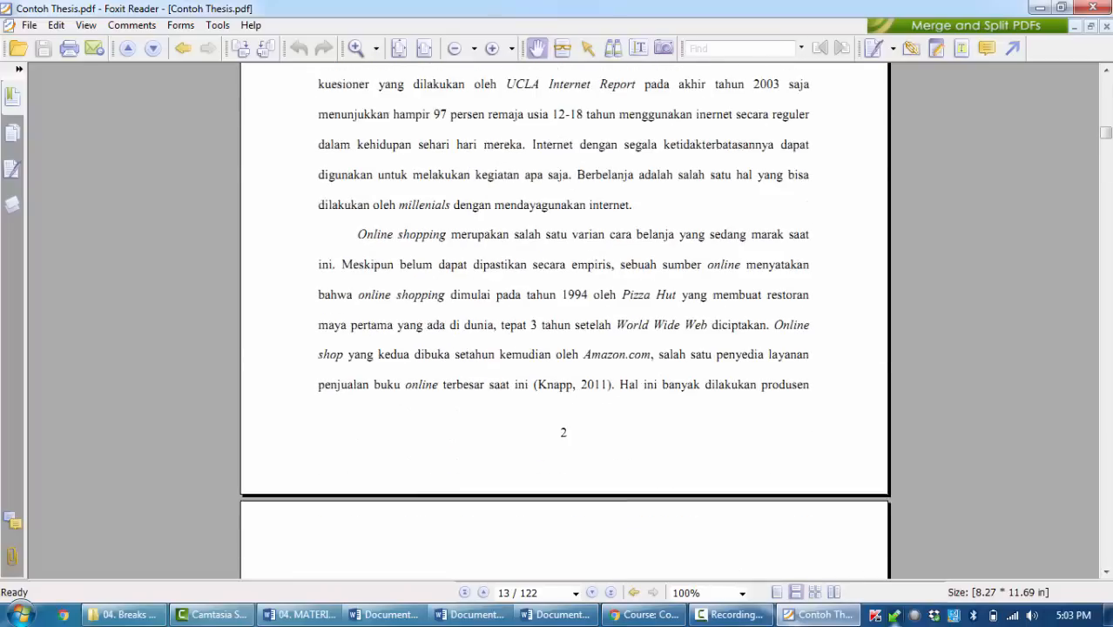
scroll(565, 322, "down", 20)
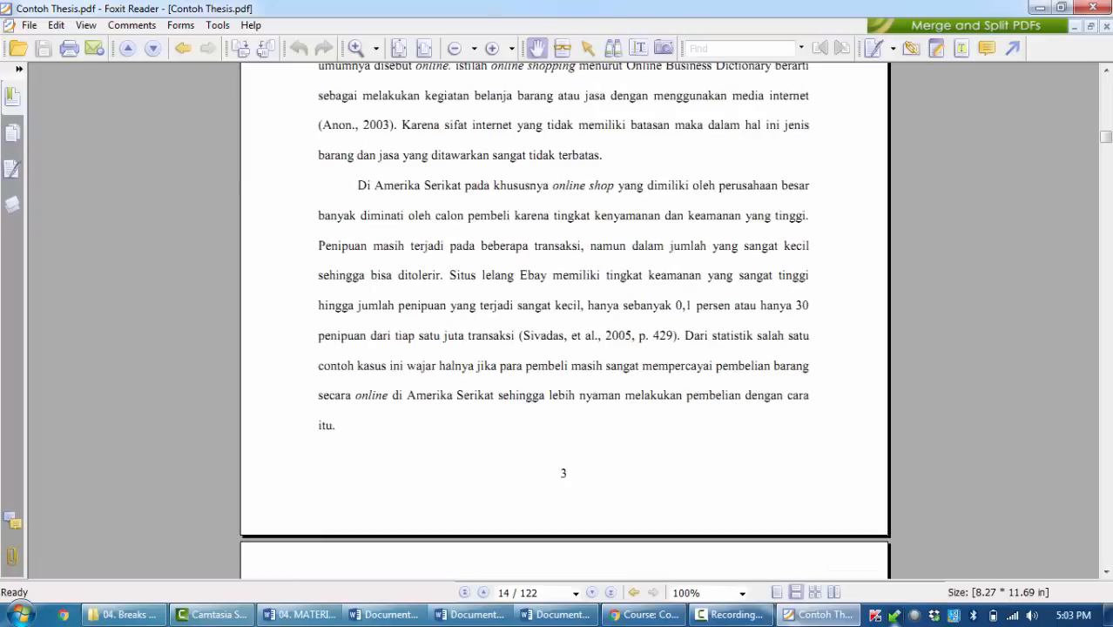
scroll(564, 322, "down", 20)
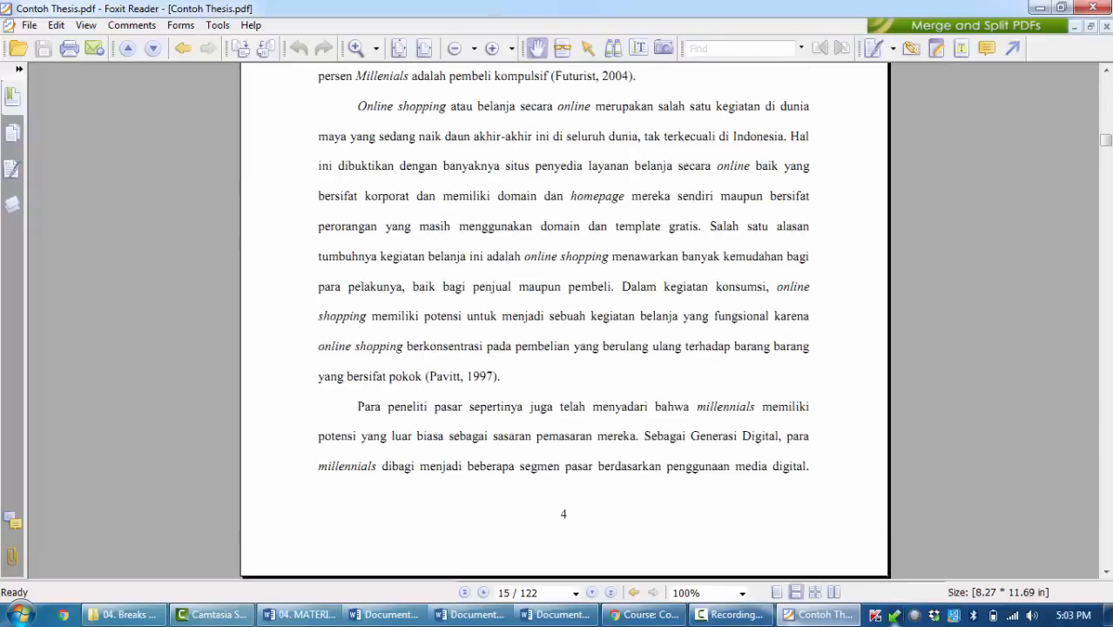
scroll(564, 322, "down", 20)
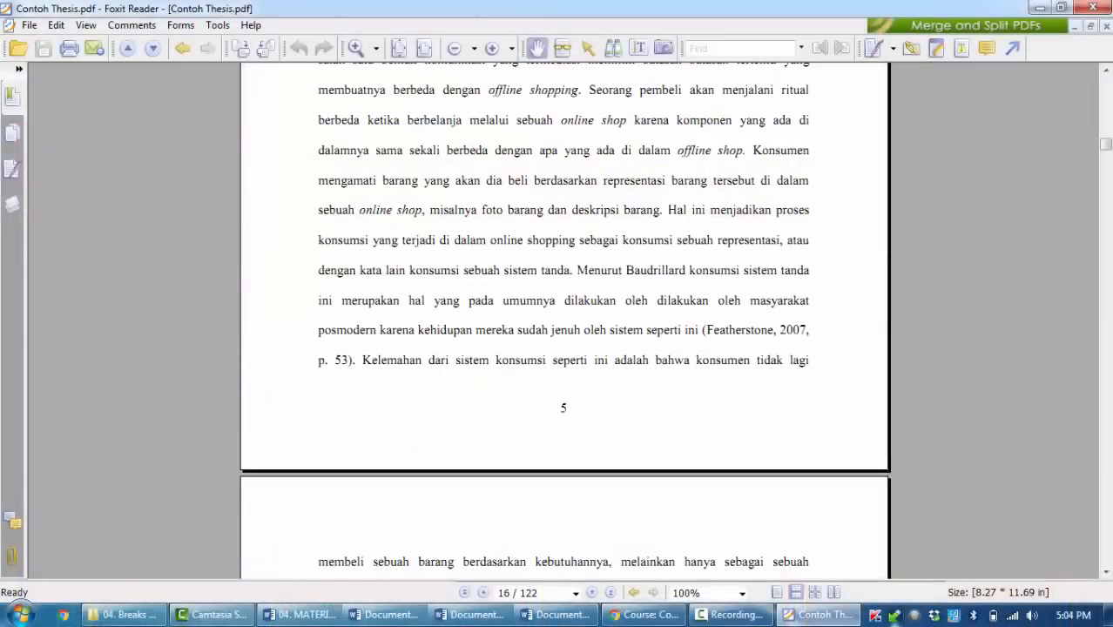
Switch to Document5, then back to Document4 with the BAB chapters.
left_click(557, 614)
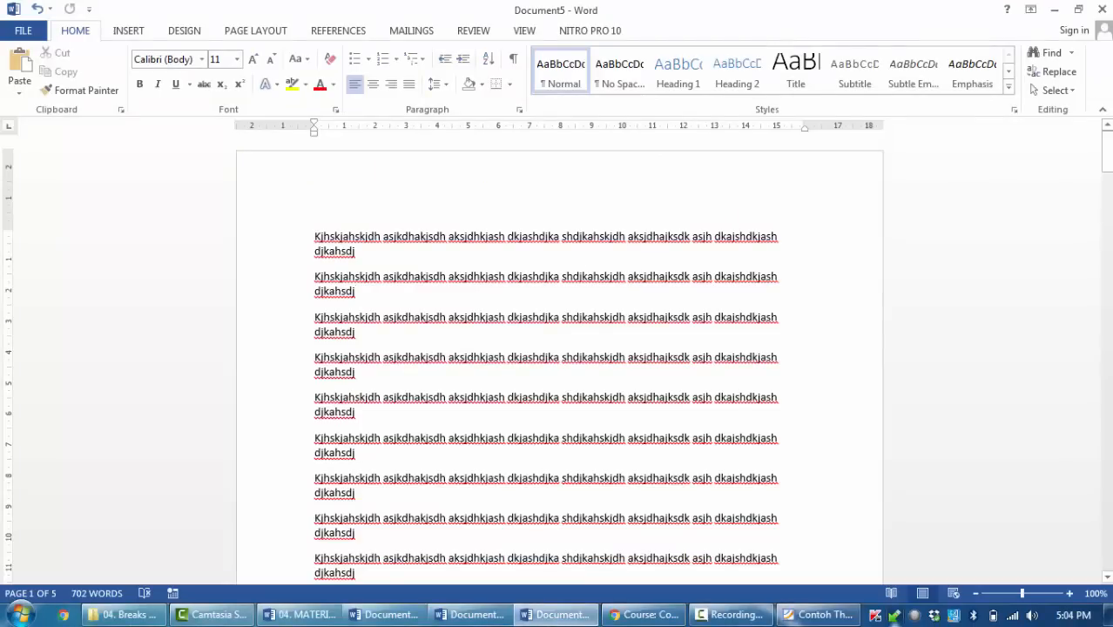
left_click(476, 613)
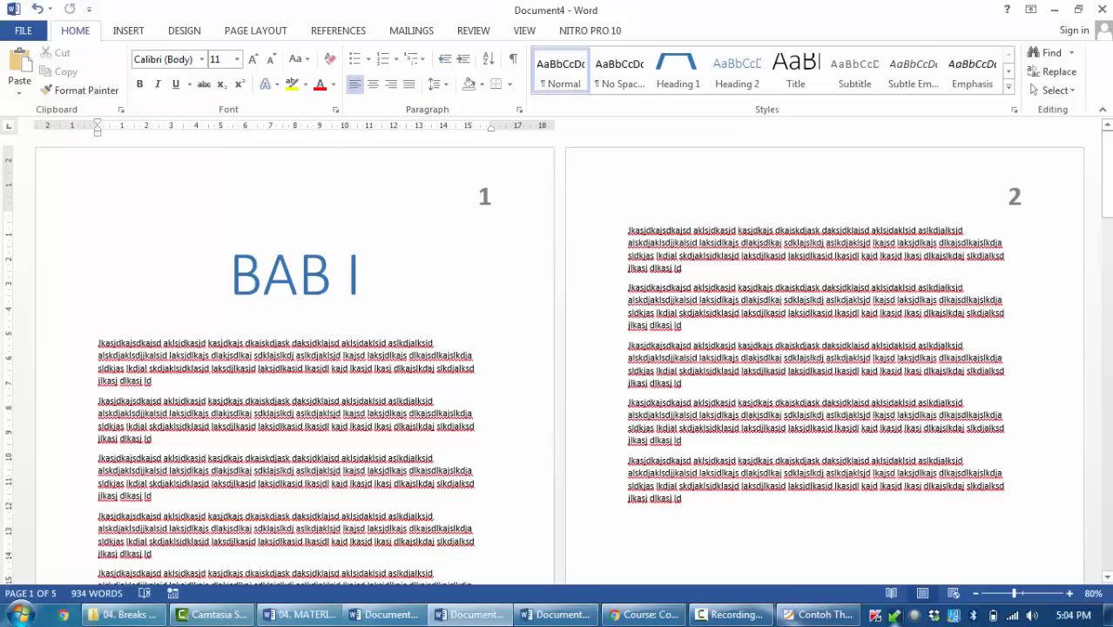
Delete the header page number and turn on Different First Page for section 1.
double_click(479, 200)
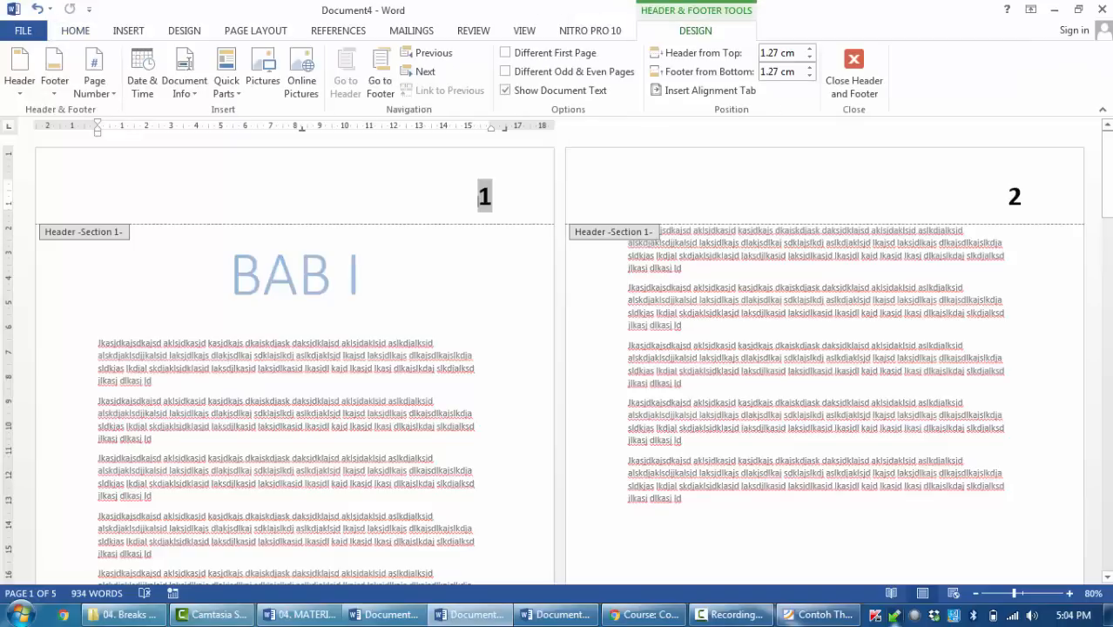
left_click_drag(478, 201, 503, 200)
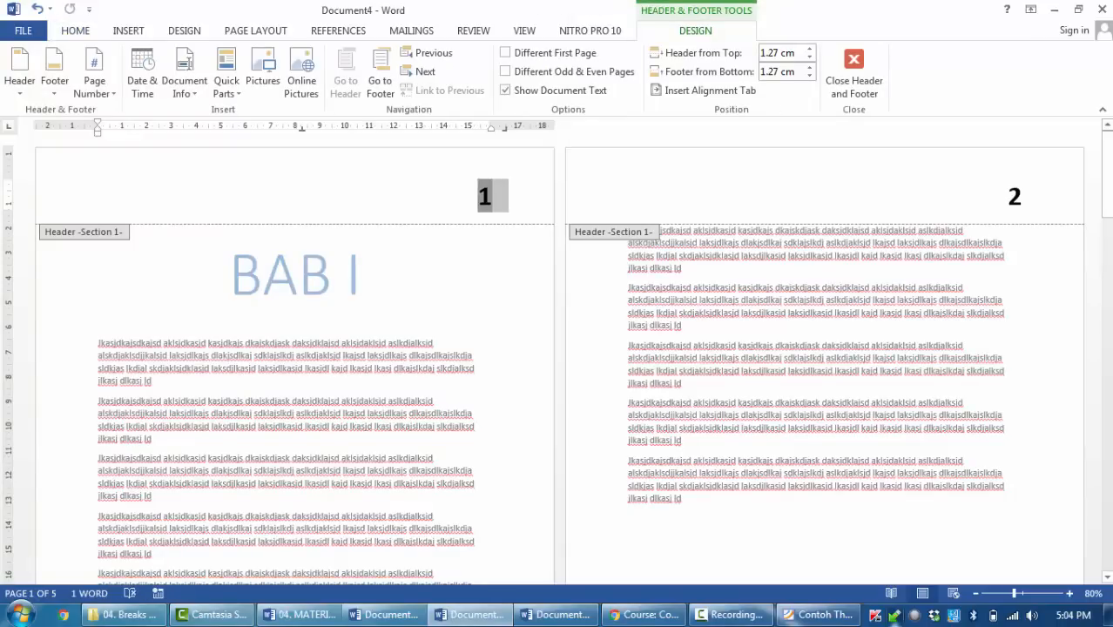
key("Delete")
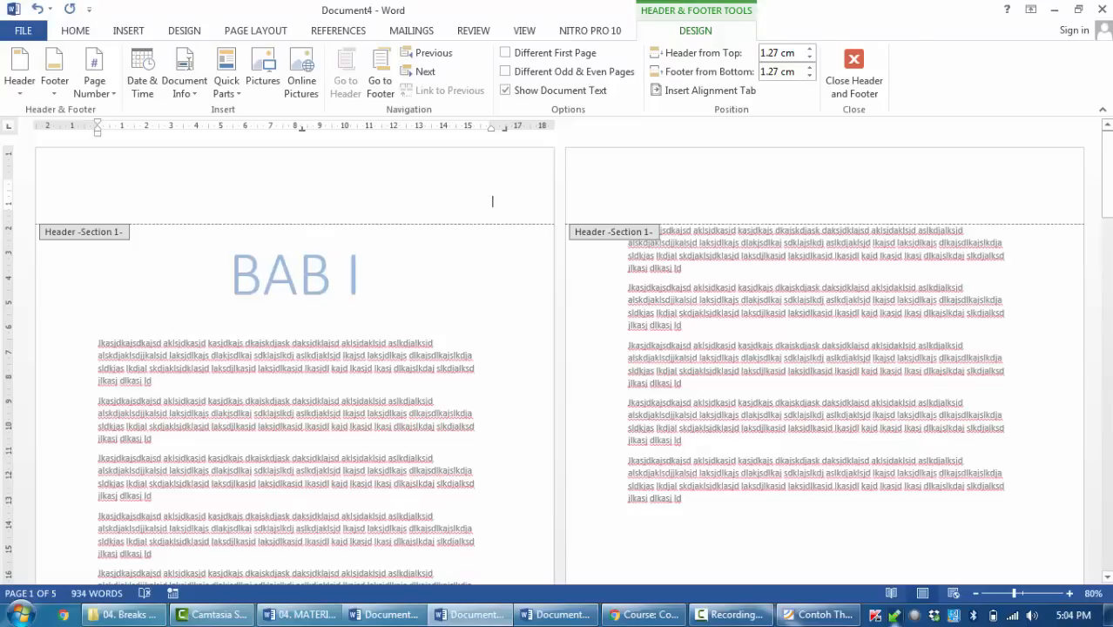
double_click(331, 273)
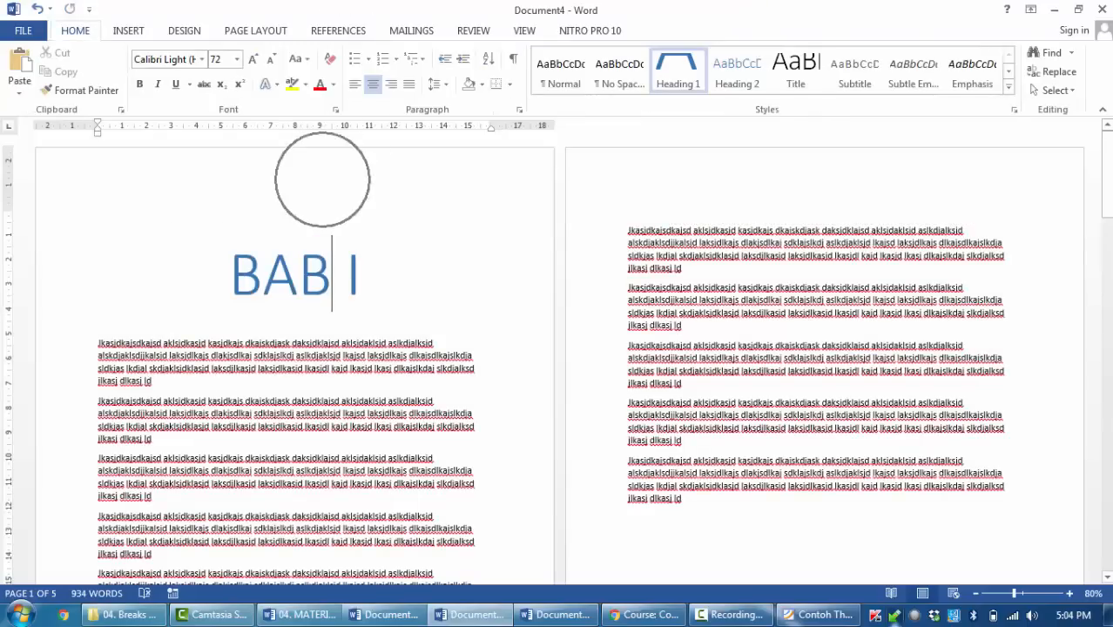
double_click(505, 196)
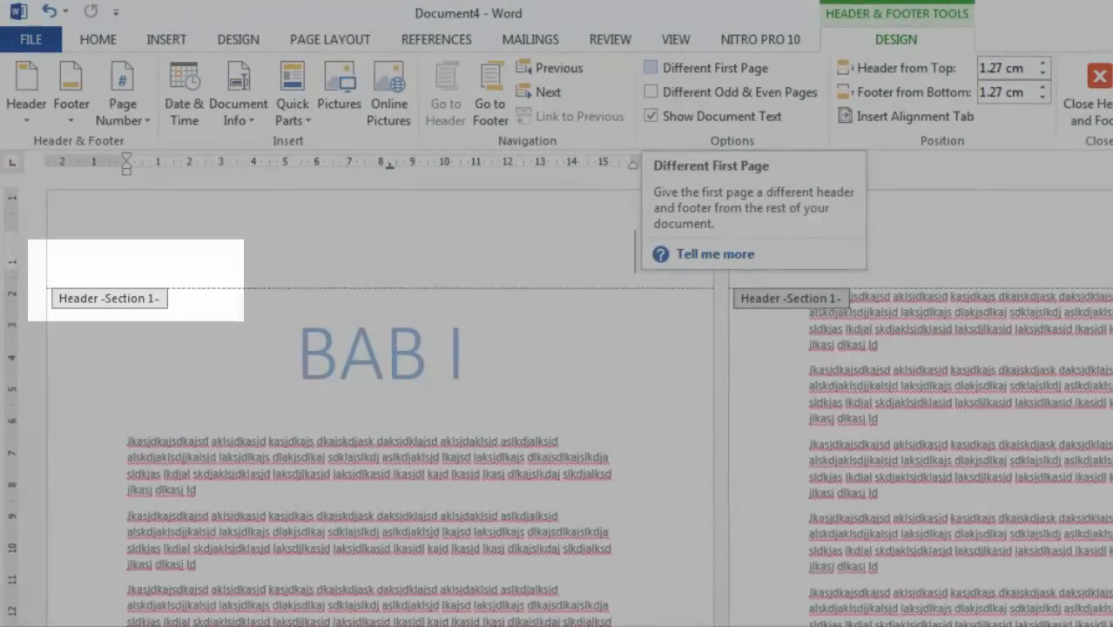
left_click(651, 68)
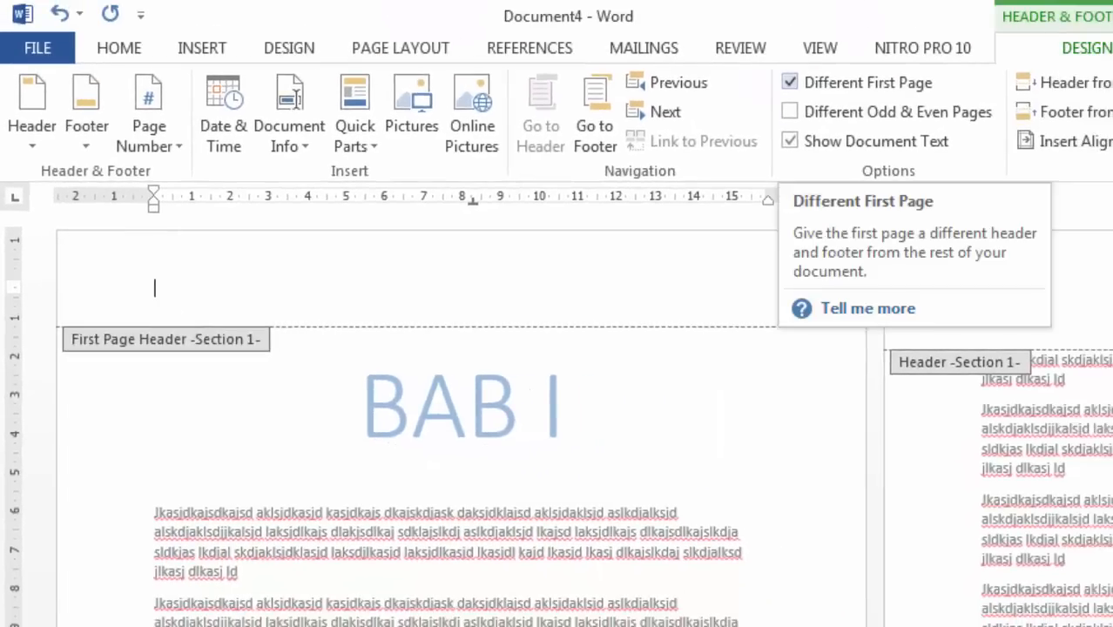
Turn on Different First Page for the section 2 and section 3 headers as well.
scroll(558, 418, "down", 10)
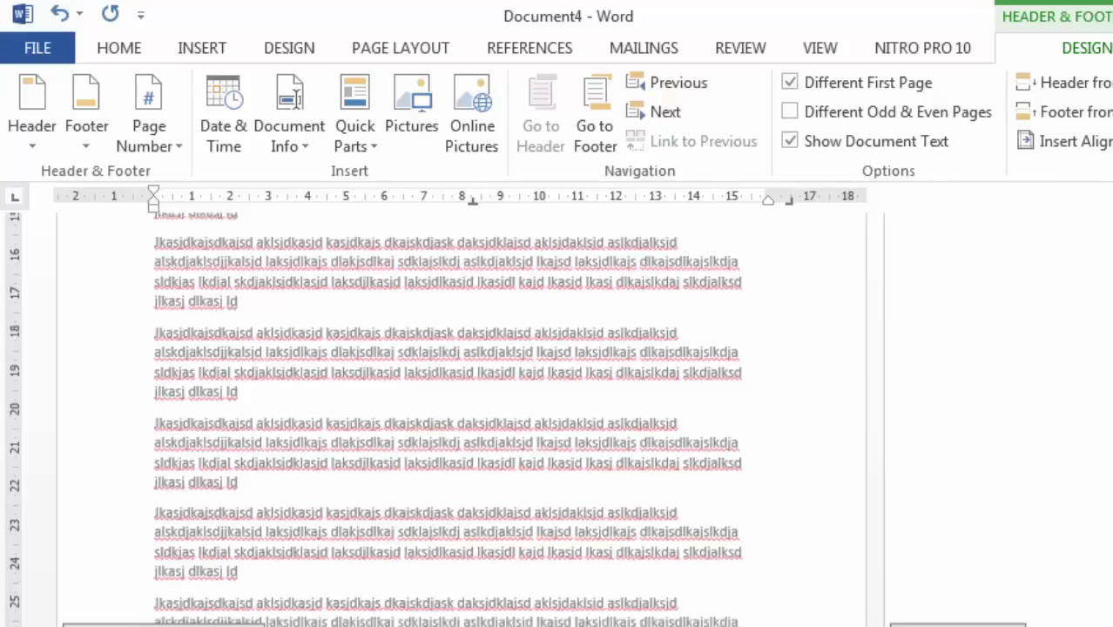
scroll(557, 418, "down", 3)
left_click(769, 319)
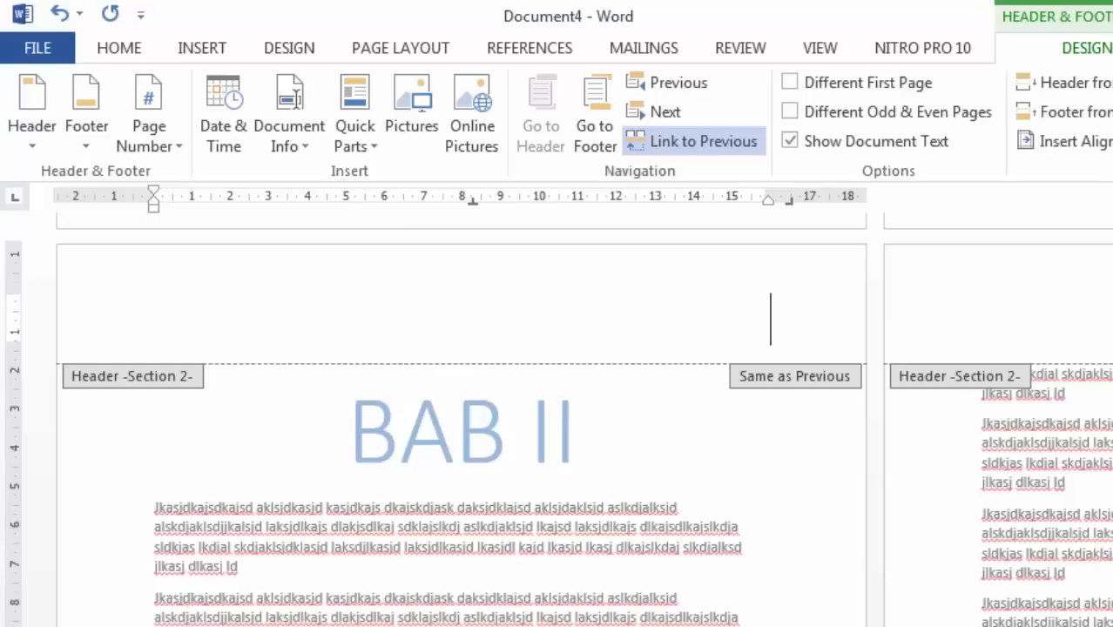
left_click(789, 82)
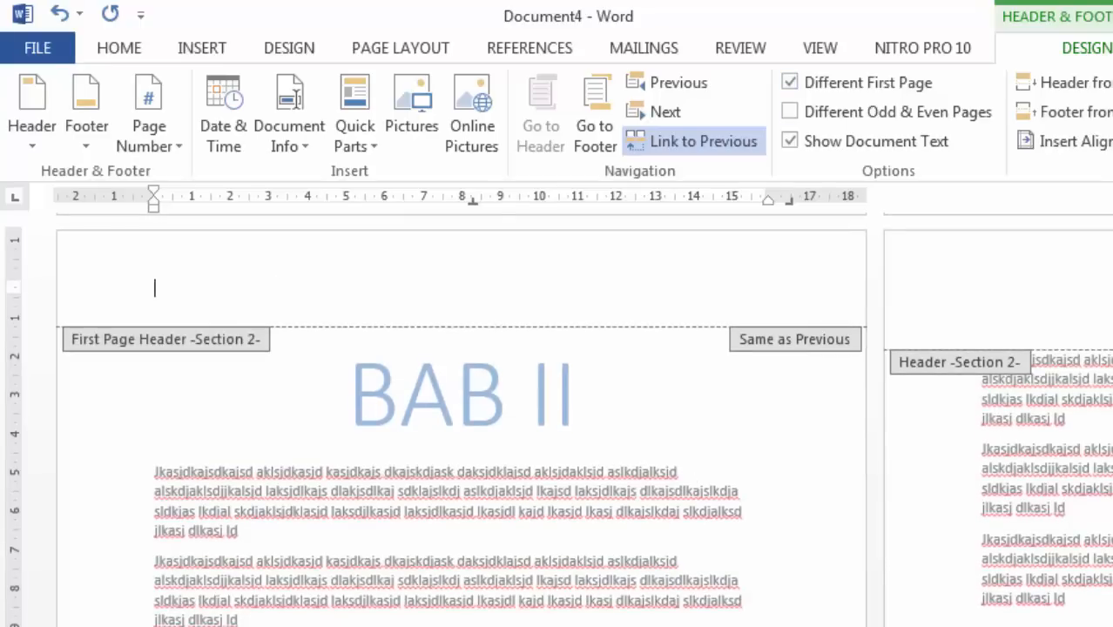
scroll(462, 418, "down", 5)
scroll(558, 418, "down", 10)
left_click(610, 261)
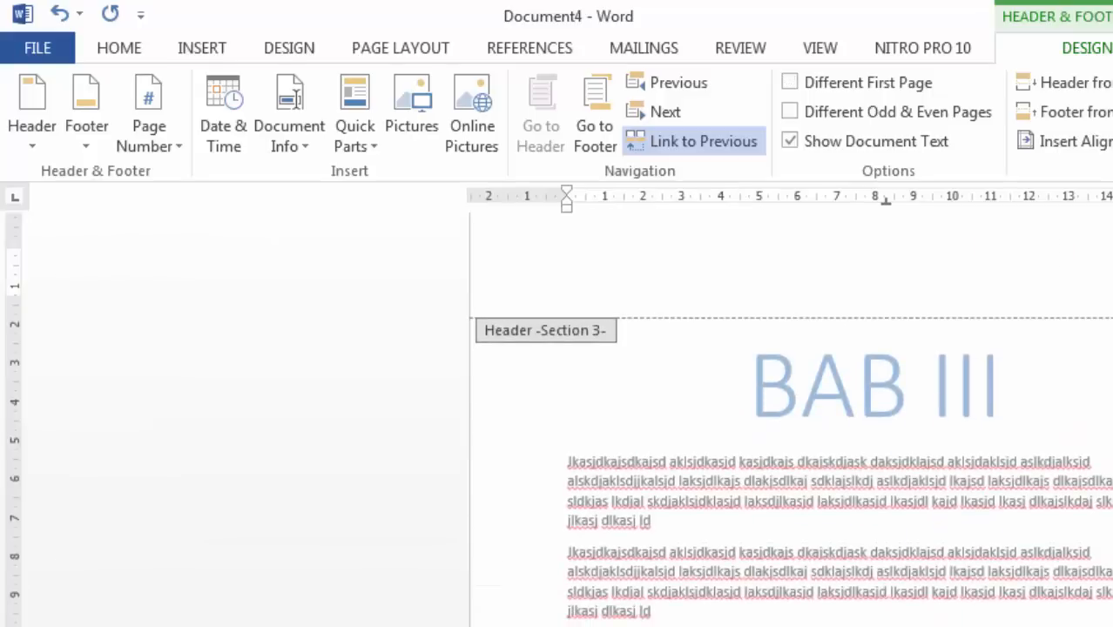
scroll(610, 348, "up", 1)
key("ctrl")
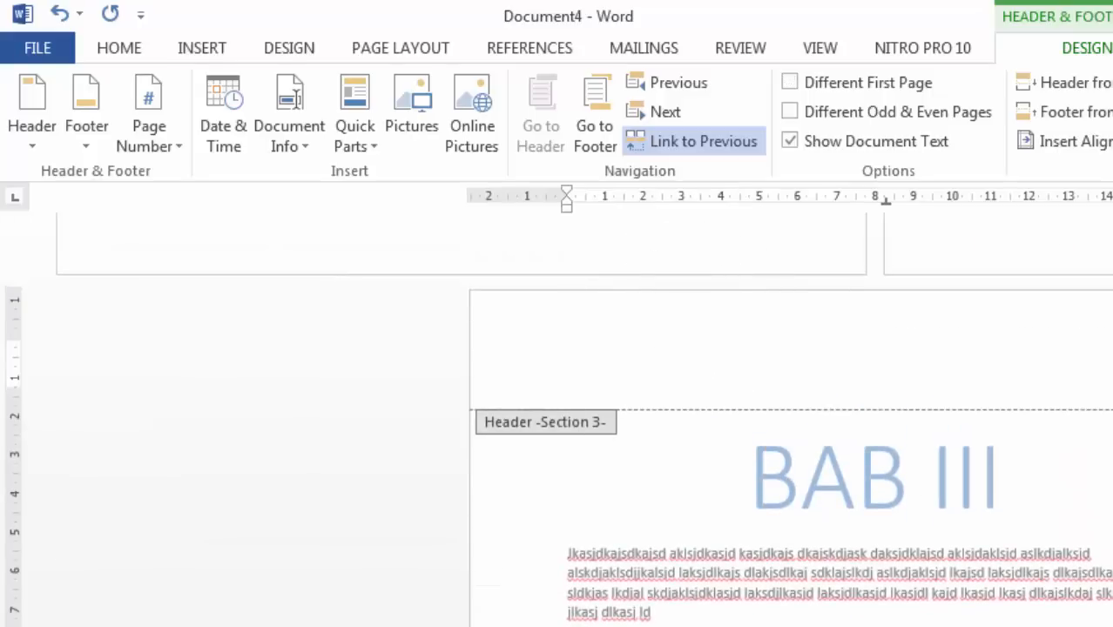
left_click(789, 82)
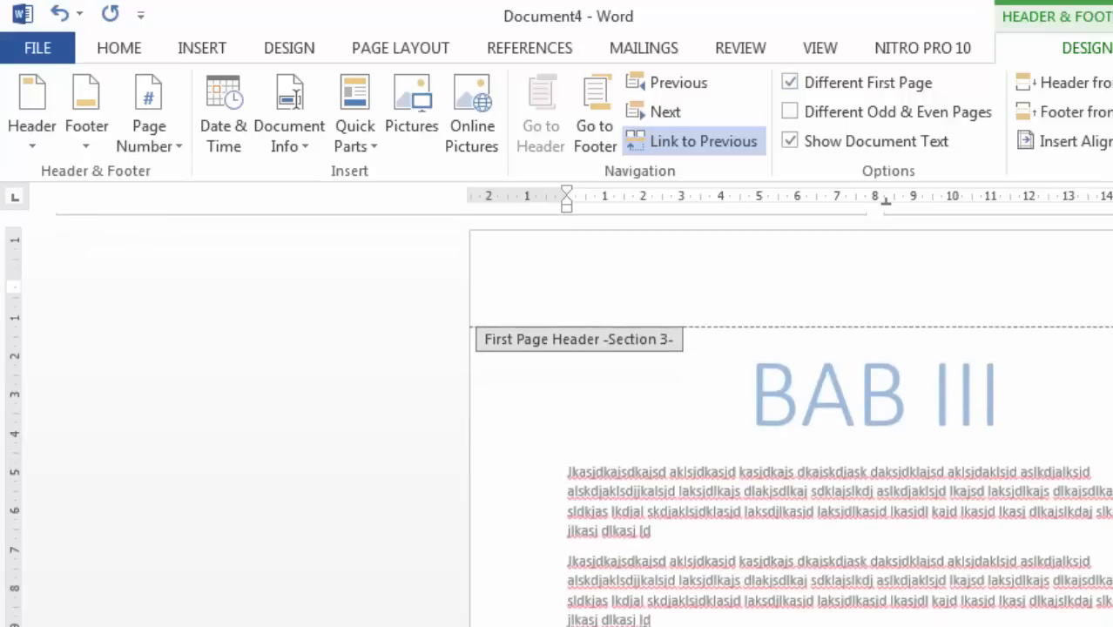
Reopen the BAB I first-page header to review the sections, then return to body editing.
scroll(557, 418, "up", 4)
scroll(583, 418, "up", 10)
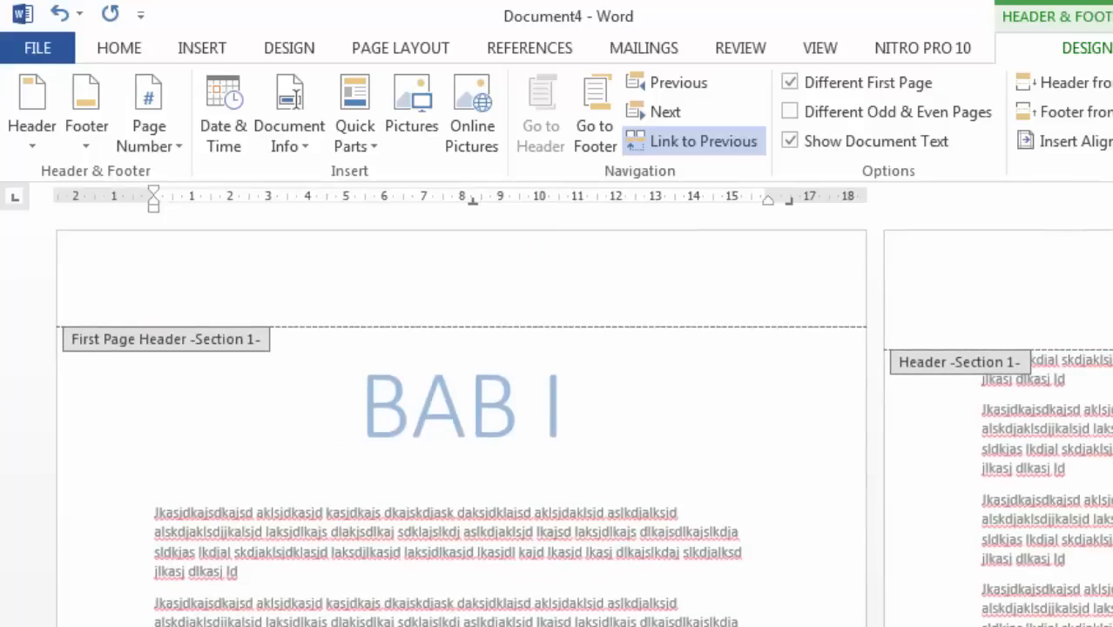
double_click(1076, 468)
double_click(542, 292)
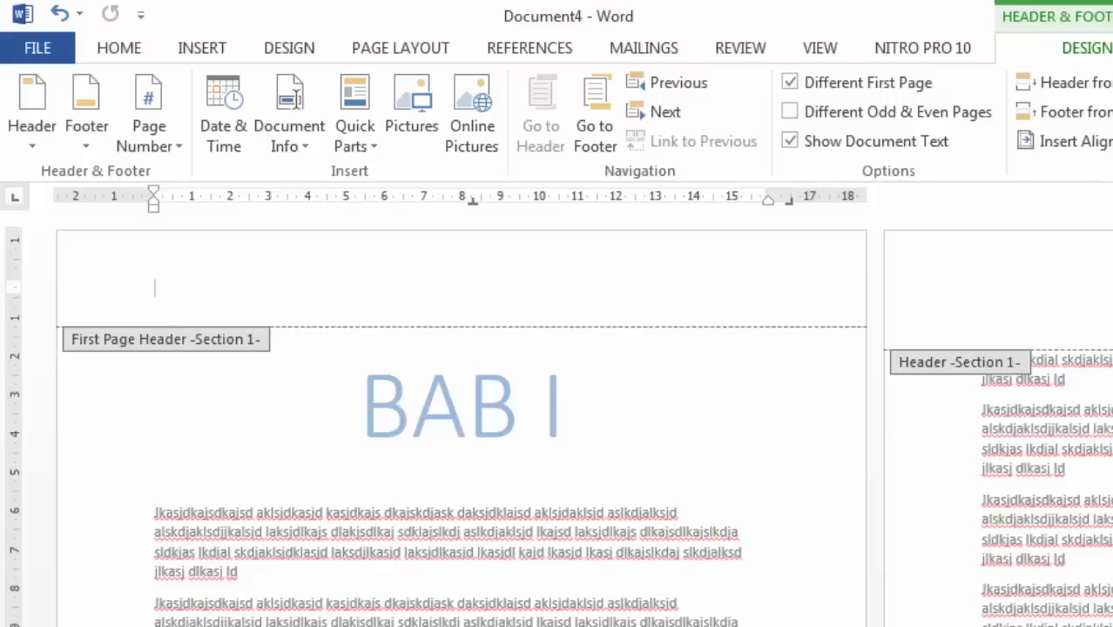
scroll(557, 418, "down", 5)
scroll(557, 418, "up", 5)
scroll(557, 418, "down", 20)
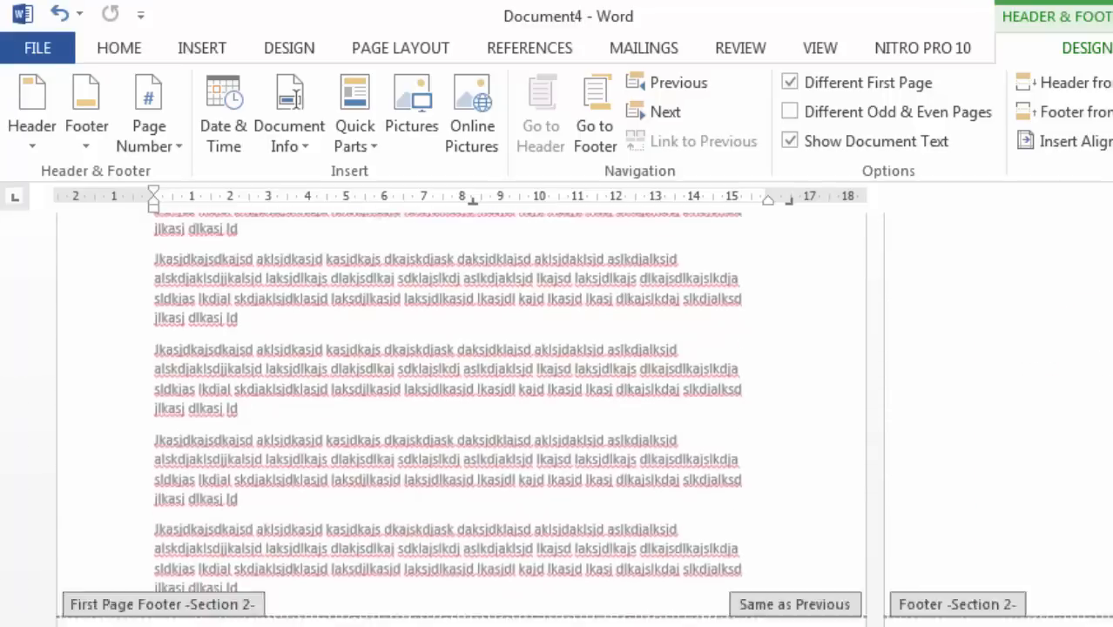
scroll(557, 418, "up", 20)
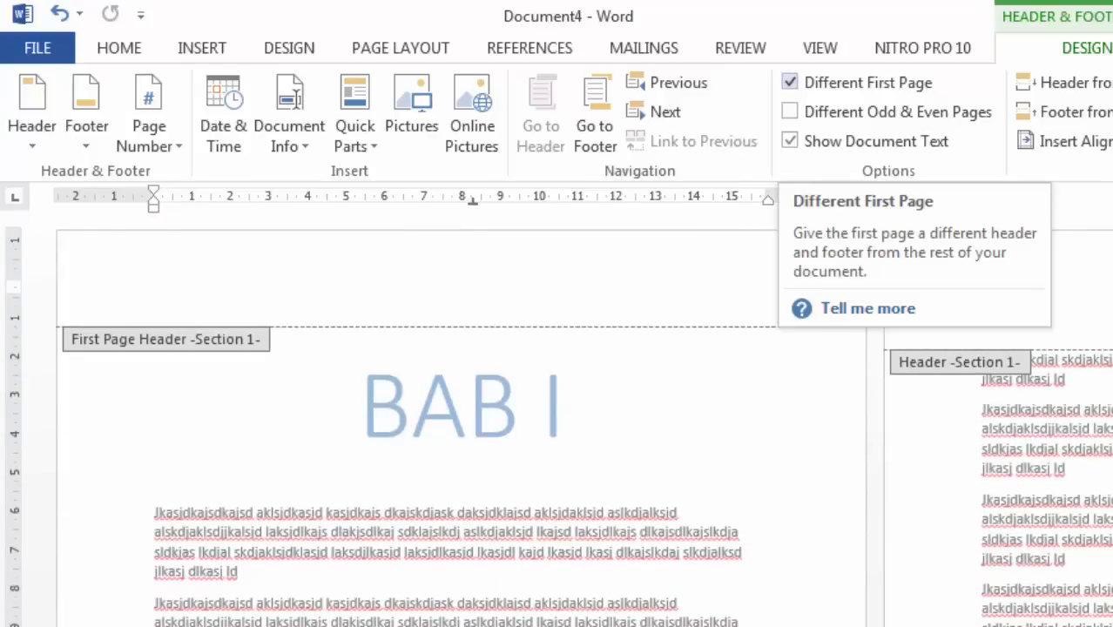
double_click(570, 405)
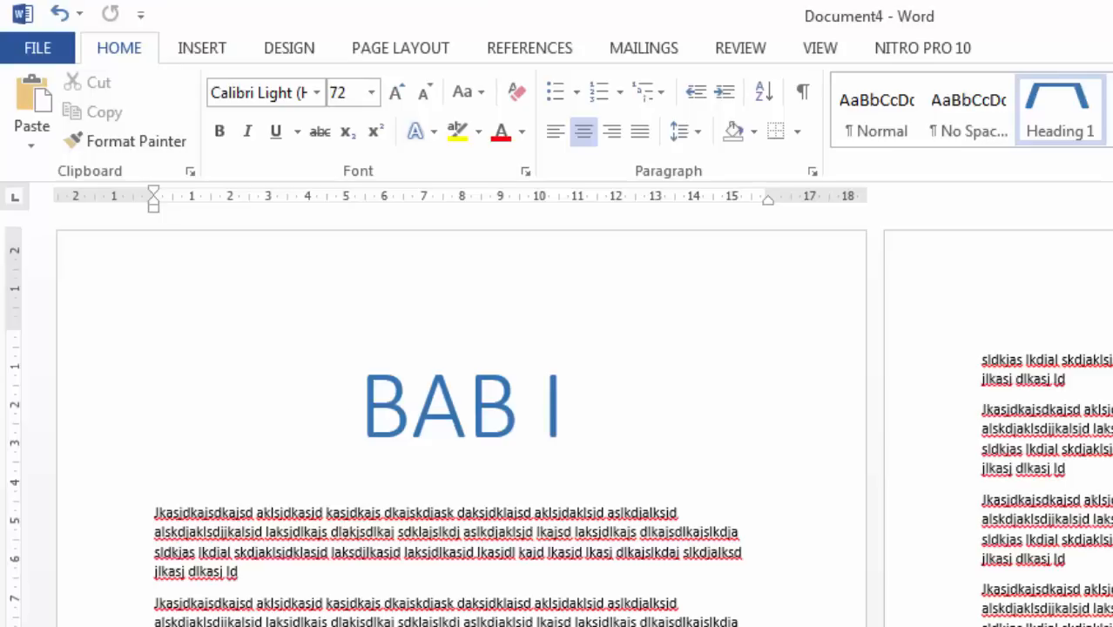
Type the author's name in section 1's first-page header, bold and enlarged to 25 pt.
double_click(155, 288)
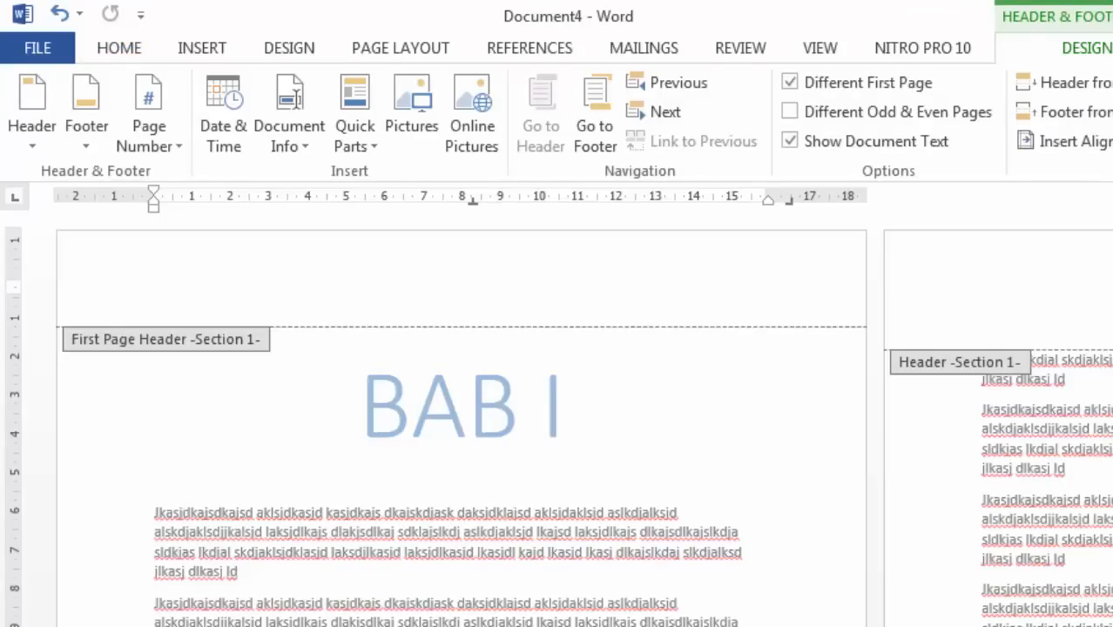
key("ctrl")
key("ctrl")
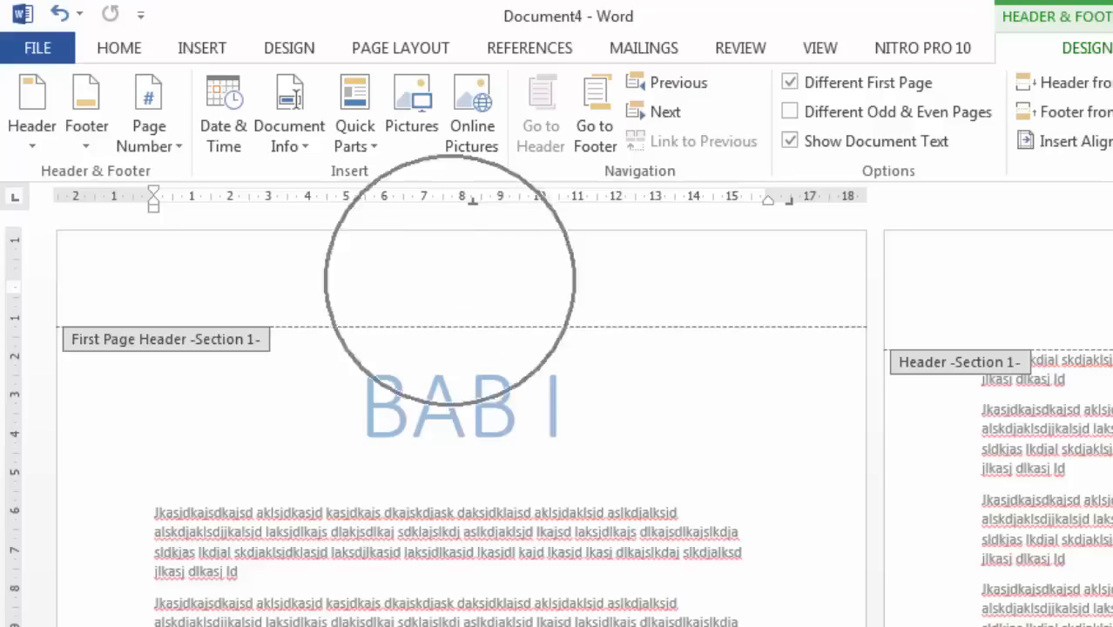
key("ctrl")
key("ctrl")
key("ctrl")
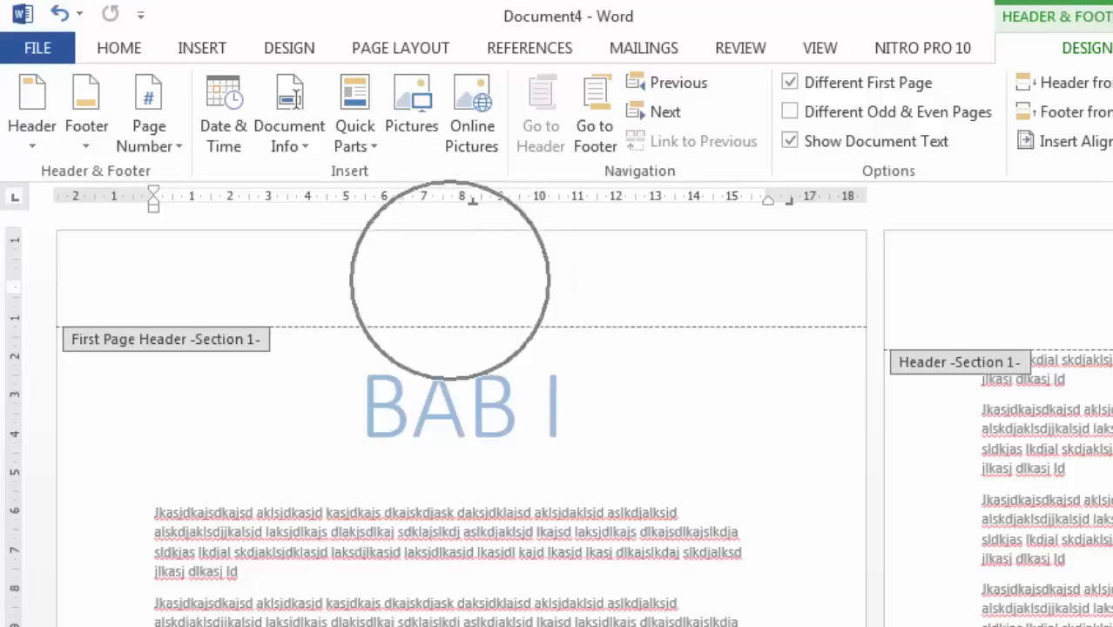
key("ctrl")
key("ctrl")
type("ARMANO IRAMA")
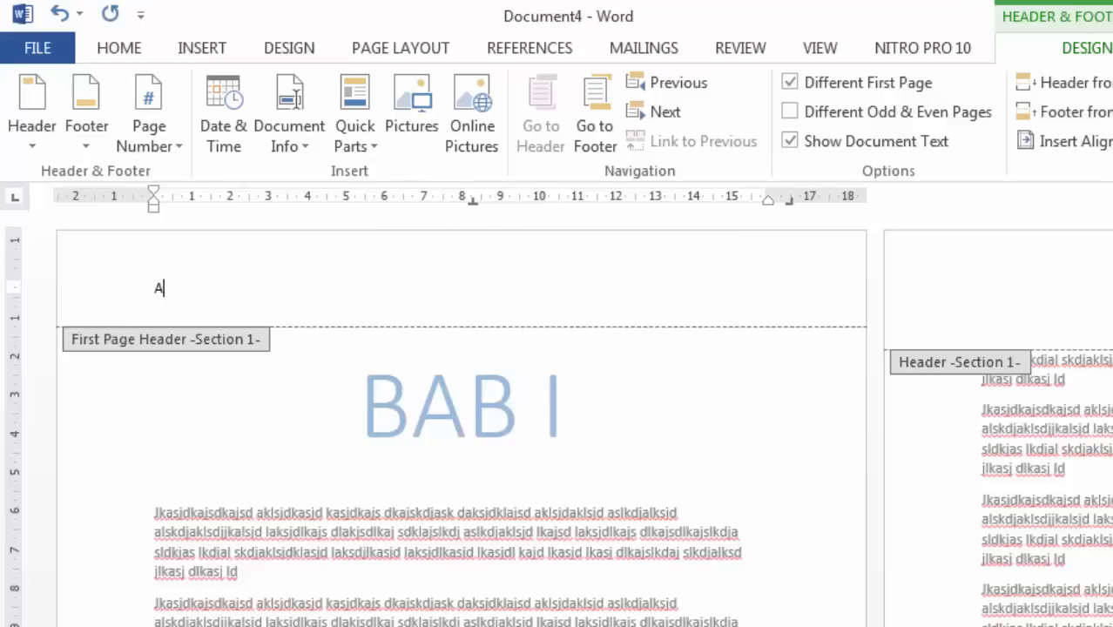
key("ctrl+shift+Left")
key("ctrl+shift+Left")
key("ctrl+b")
key("ctrl+shift+period")
key("ctrl+shift+period")
key("ctrl+shift+period")
key("ctrl+shift+period")
key("ctrl+shift+period")
key("ctrl+shift+period")
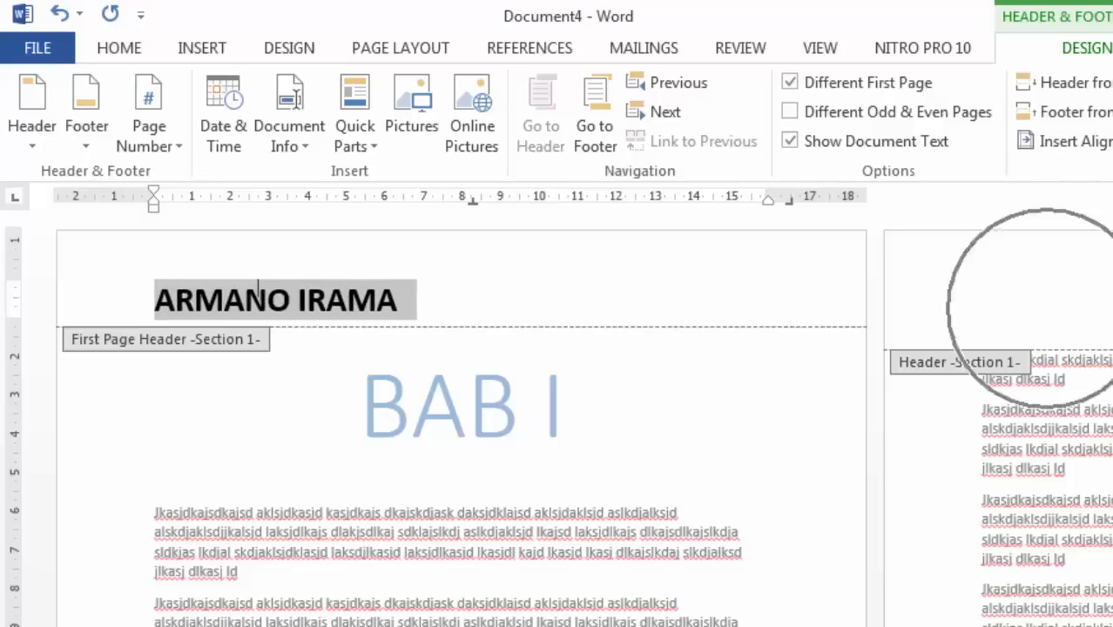
left_click(1019, 261)
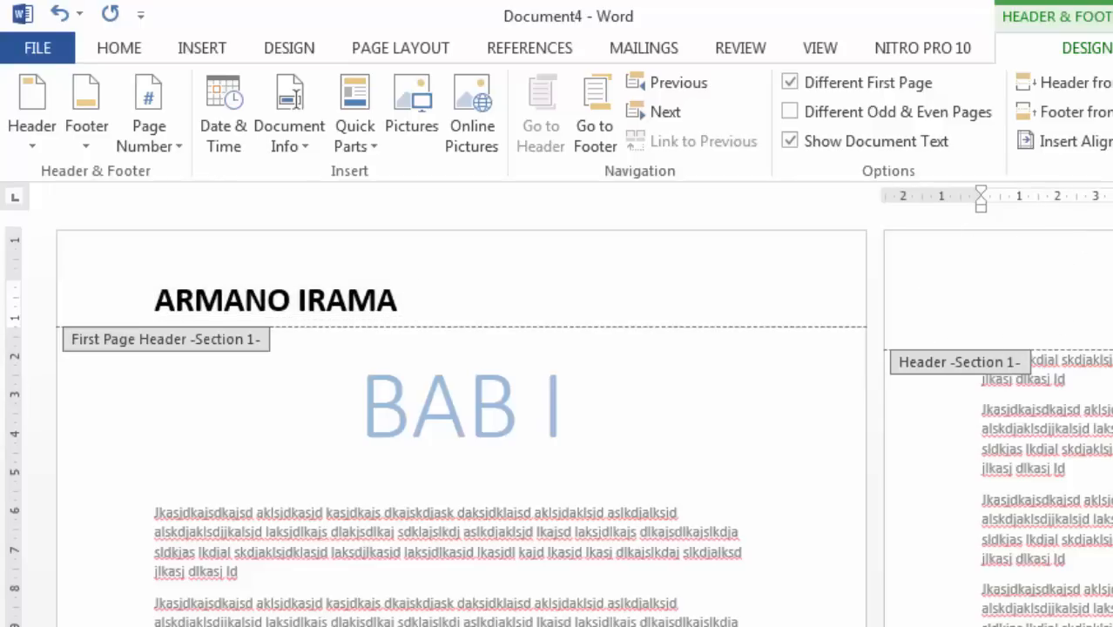
Check the BAB II and BAB III first-page headers, then return to the BAB I header.
scroll(462, 418, "down", 20)
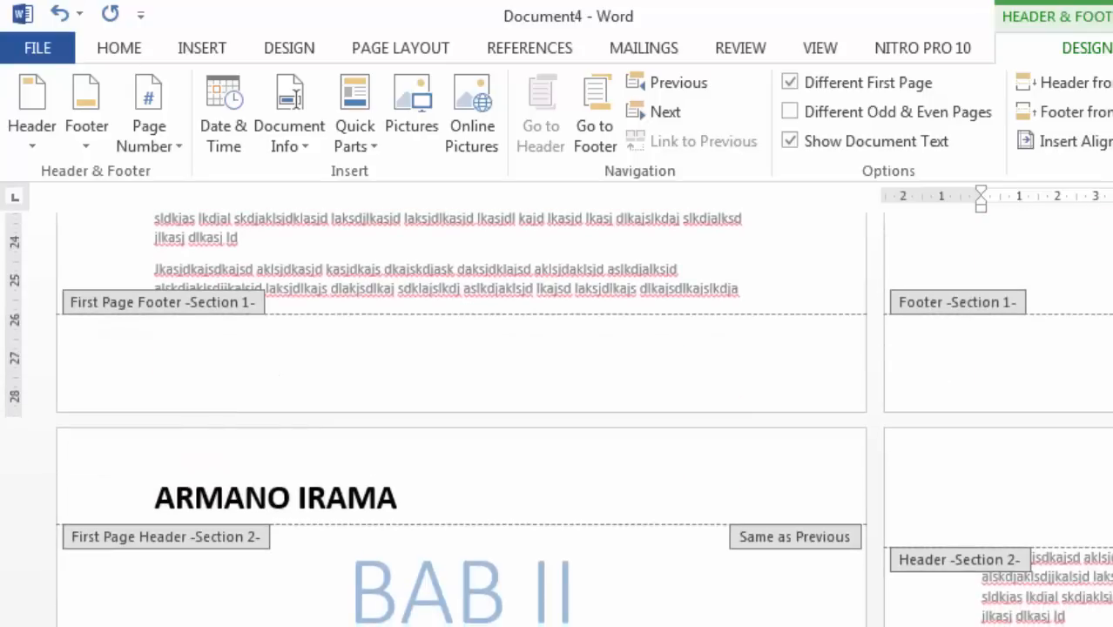
left_click(399, 497)
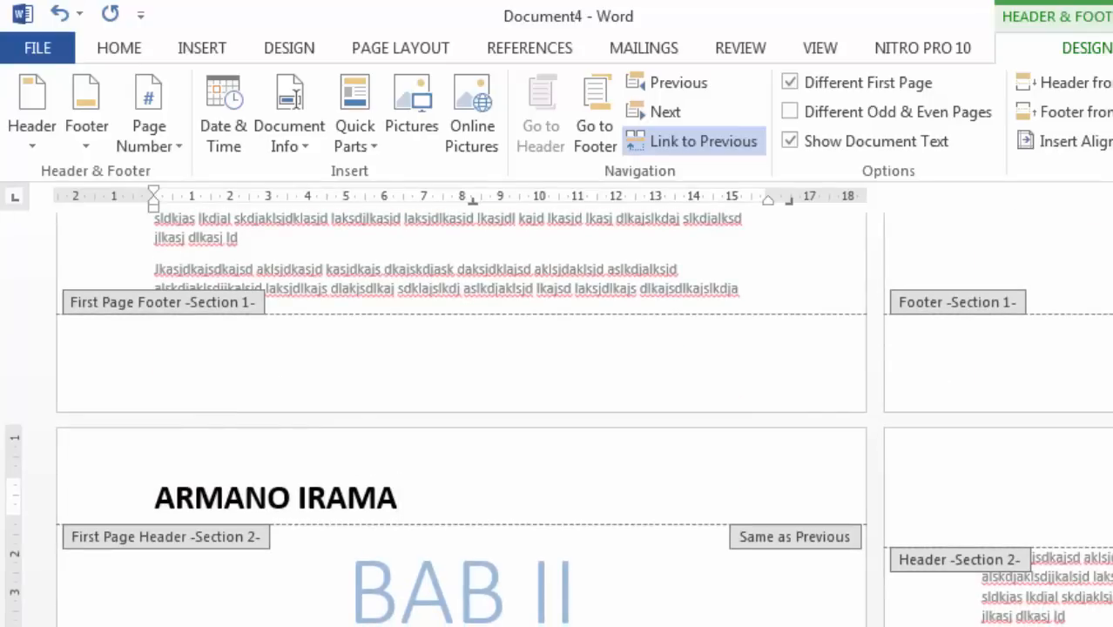
scroll(461, 418, "down", 8)
scroll(461, 418, "up", 6)
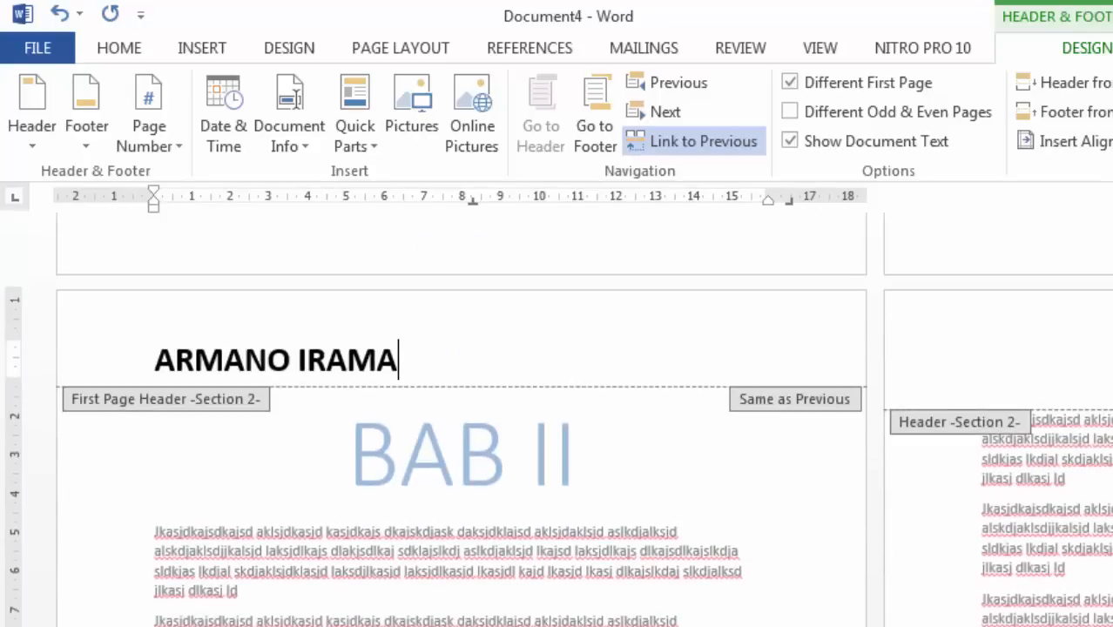
scroll(461, 418, "down", 10)
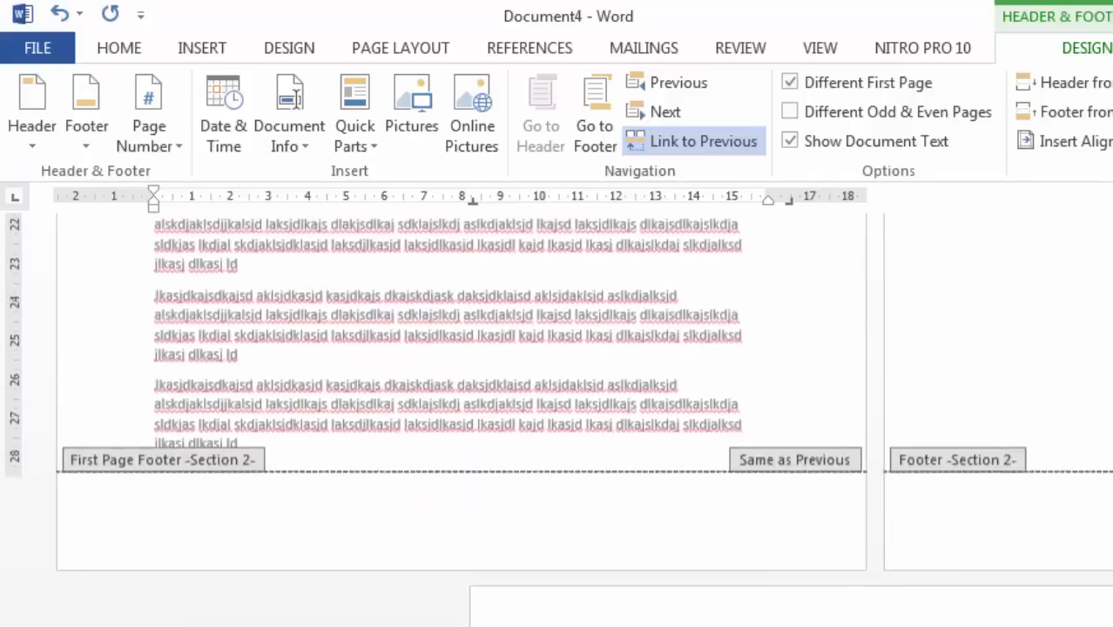
scroll(557, 392, "down", 5)
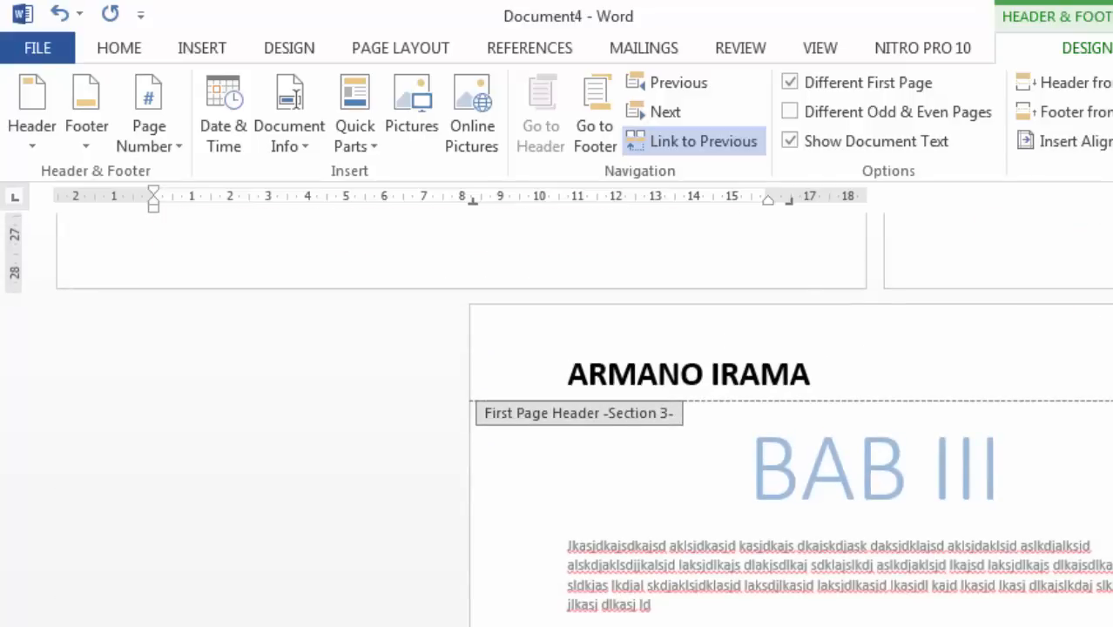
left_click(811, 374)
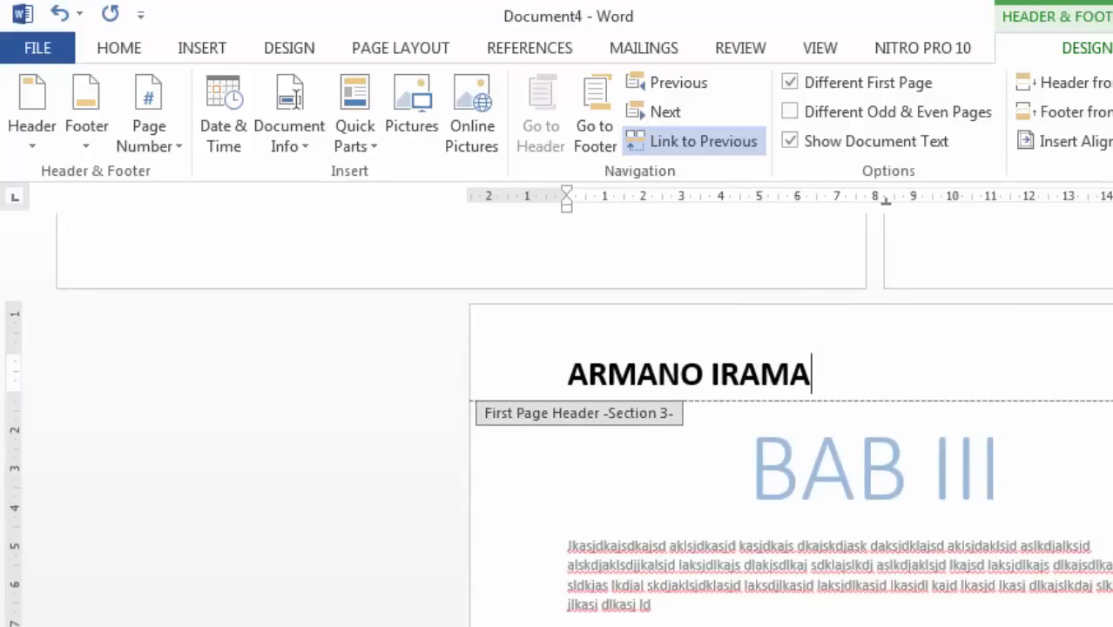
scroll(811, 374, "up", 5)
scroll(462, 418, "up", 2)
scroll(462, 418, "up", 8)
left_click(401, 415)
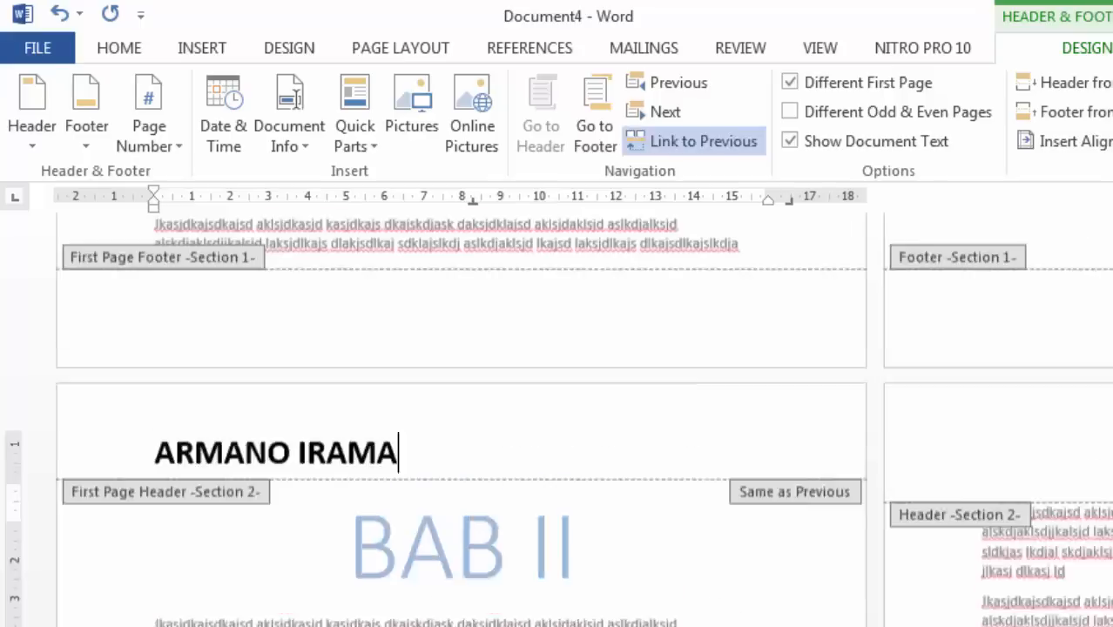
scroll(400, 416, "up", 10)
left_click(155, 300)
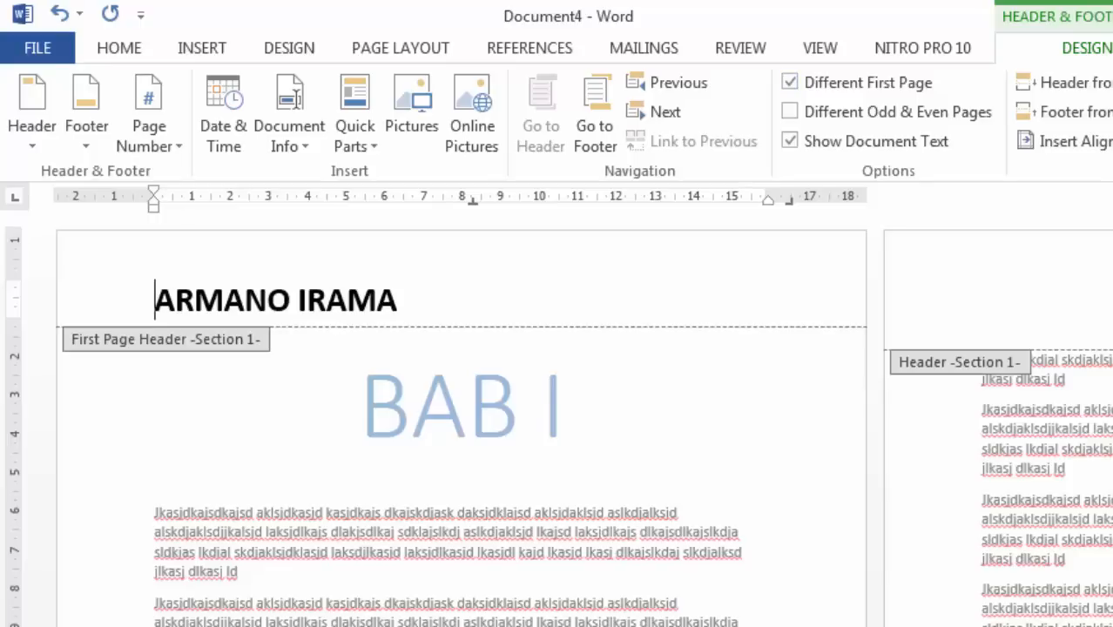
scroll(558, 427, "down", 3)
scroll(557, 427, "up", 3)
Select the name line in the BAB I, BAB II and BAB III first-page headers in turn.
left_click(150, 301)
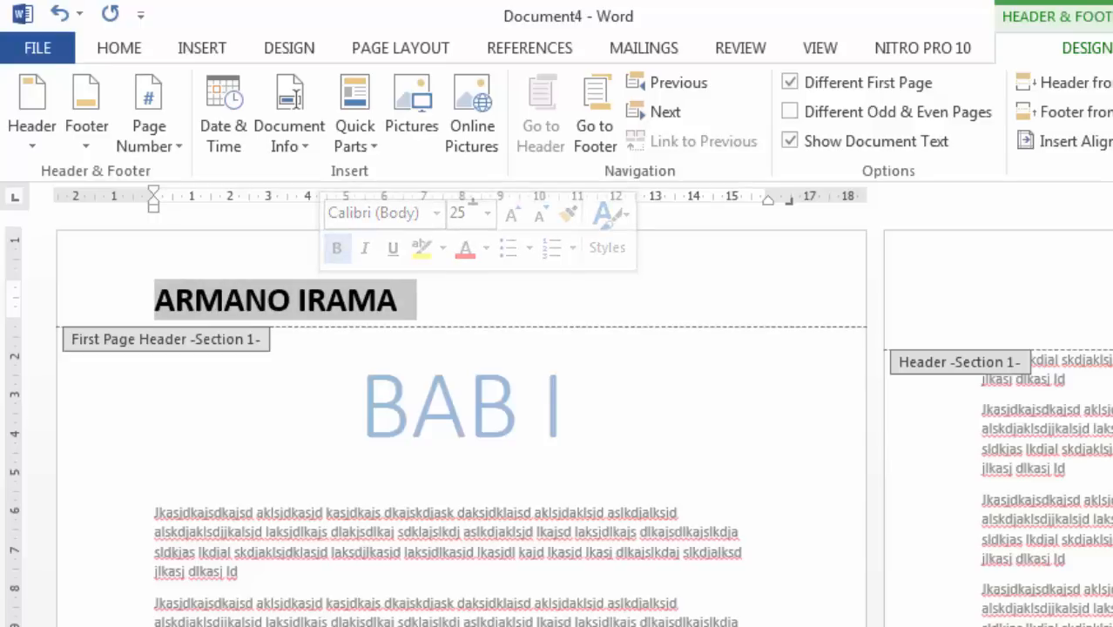
double_click(253, 301)
triple_click(253, 301)
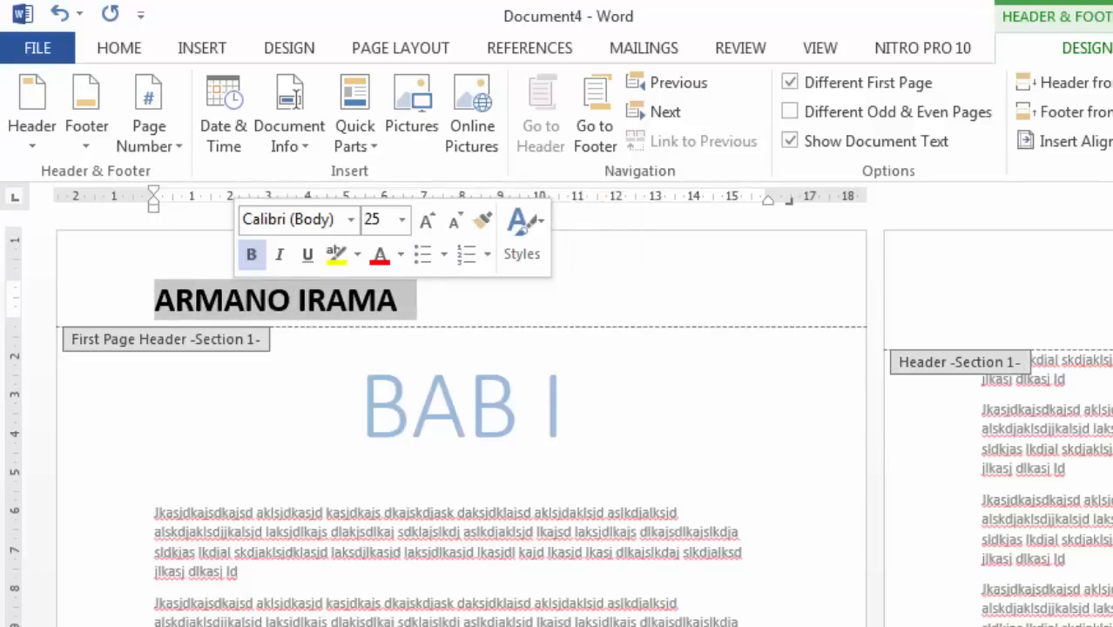
scroll(461, 418, "down", 10)
left_click(292, 497)
triple_click(291, 497)
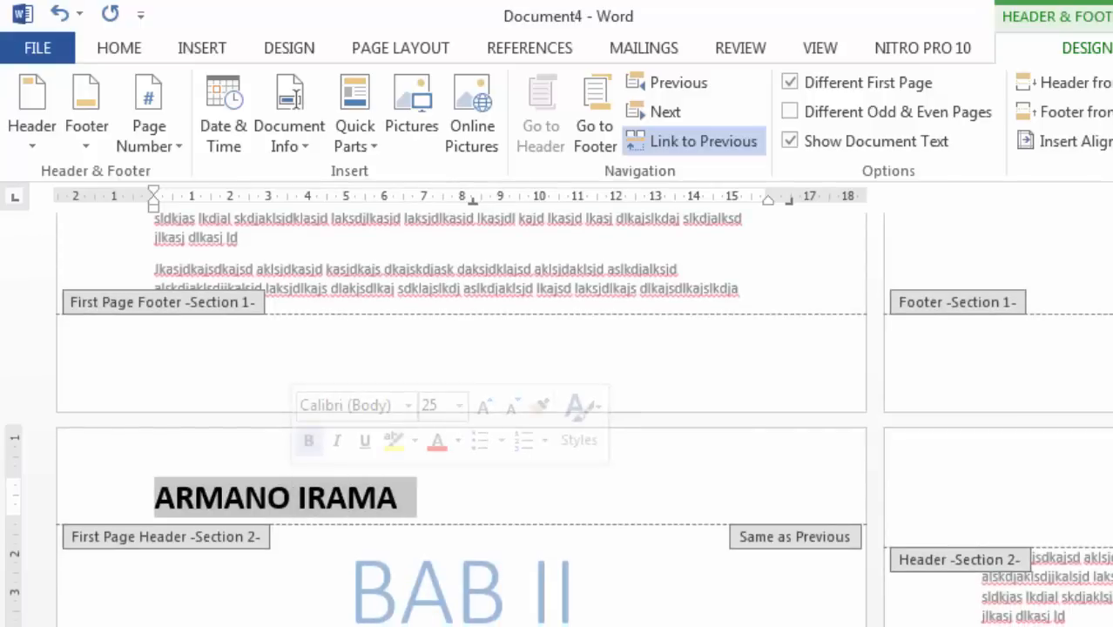
scroll(462, 418, "down", 7)
scroll(462, 418, "down", 5)
triple_click(688, 466)
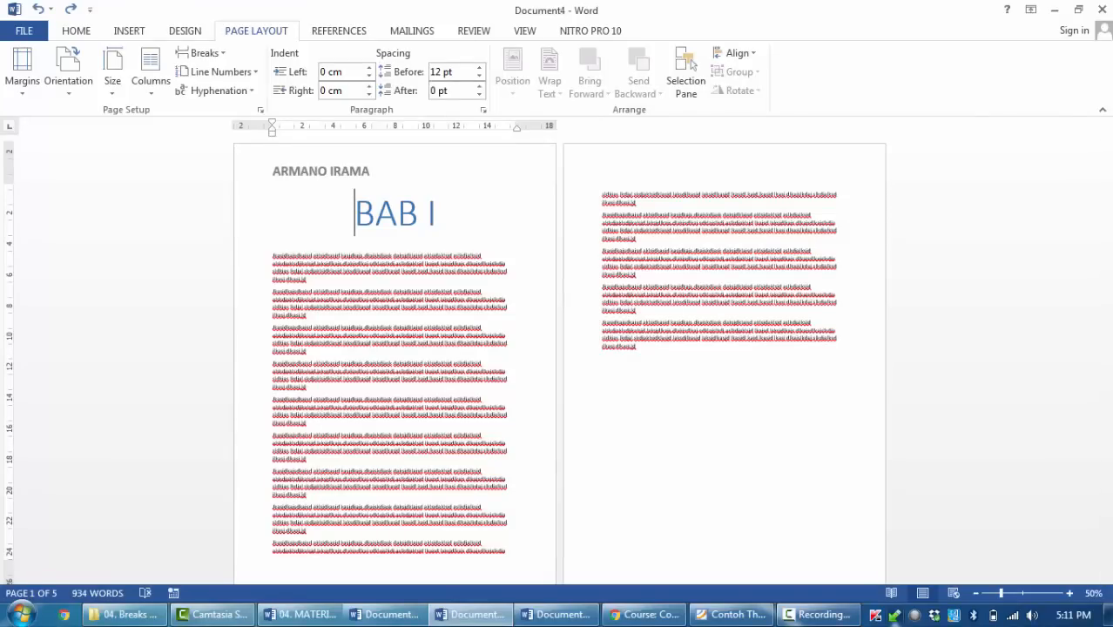
Remove the author's name from the BAB I first-page header.
double_click(372, 171)
scroll(559, 359, "down", 2)
scroll(559, 359, "down", 10)
left_click_drag(1106, 484, 1106, 193)
double_click(414, 293)
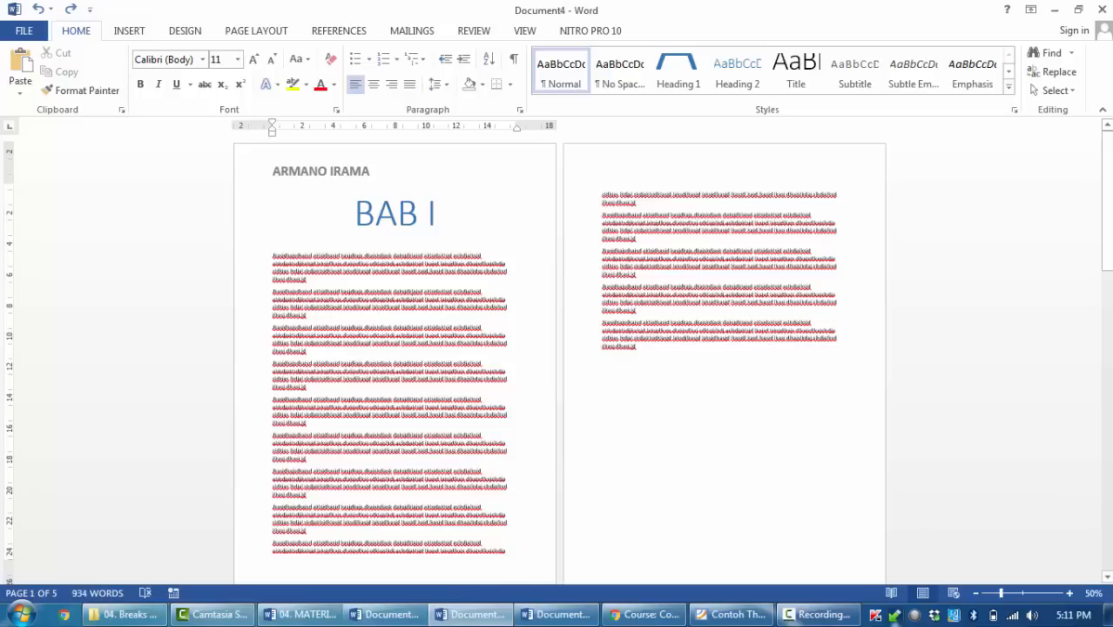
double_click(275, 171)
left_click_drag(273, 171, 376, 172)
key("Delete")
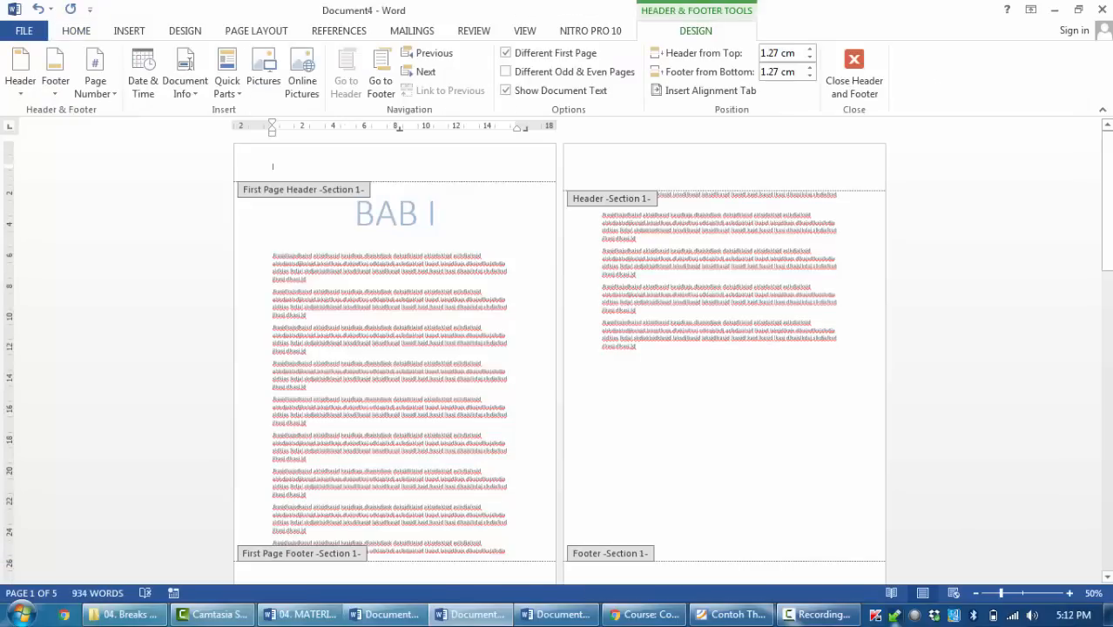
double_click(488, 270)
Copy the body paragraphs on page 2 and place the caret at the end of the text.
left_click_drag(637, 346, 603, 204)
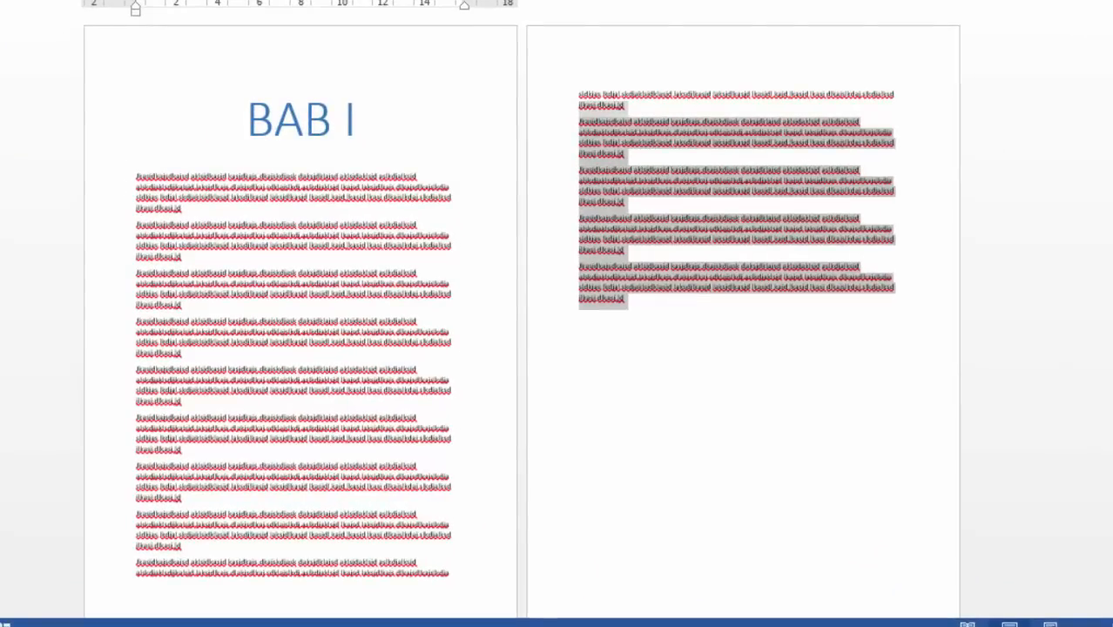
key("ctrl+c")
left_click(629, 299)
Paste four copies of the paragraphs at the end of BAB I, each on a new line.
key("Return")
key("Return")
key("ctrl+v")
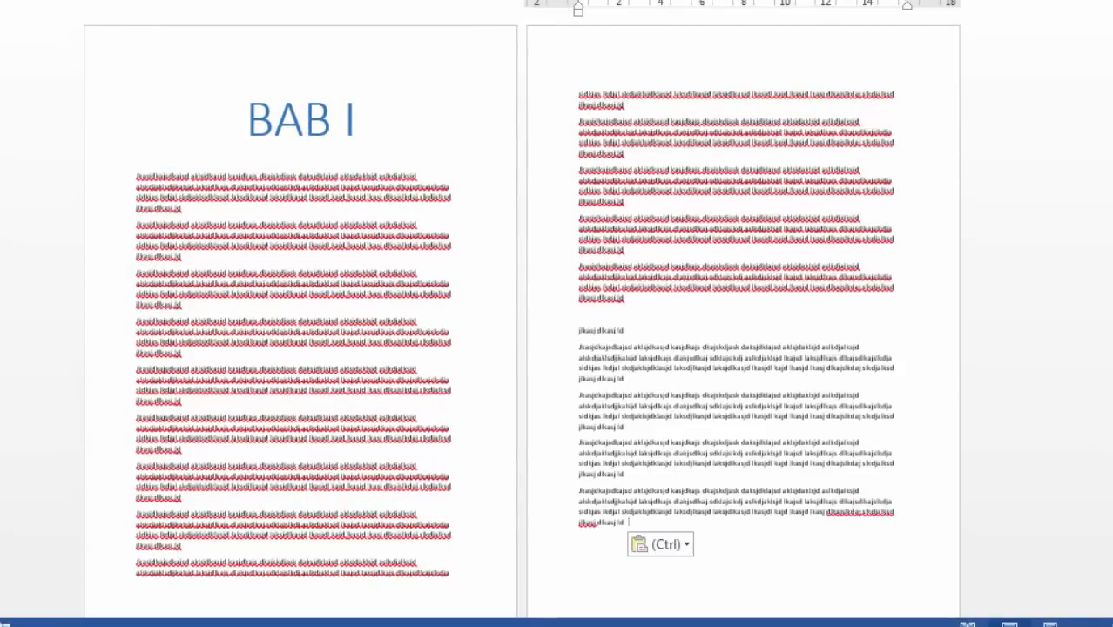
key("Return")
key("ctrl+v")
key("Return")
key("ctrl+v")
key("Return")
key("ctrl+v")
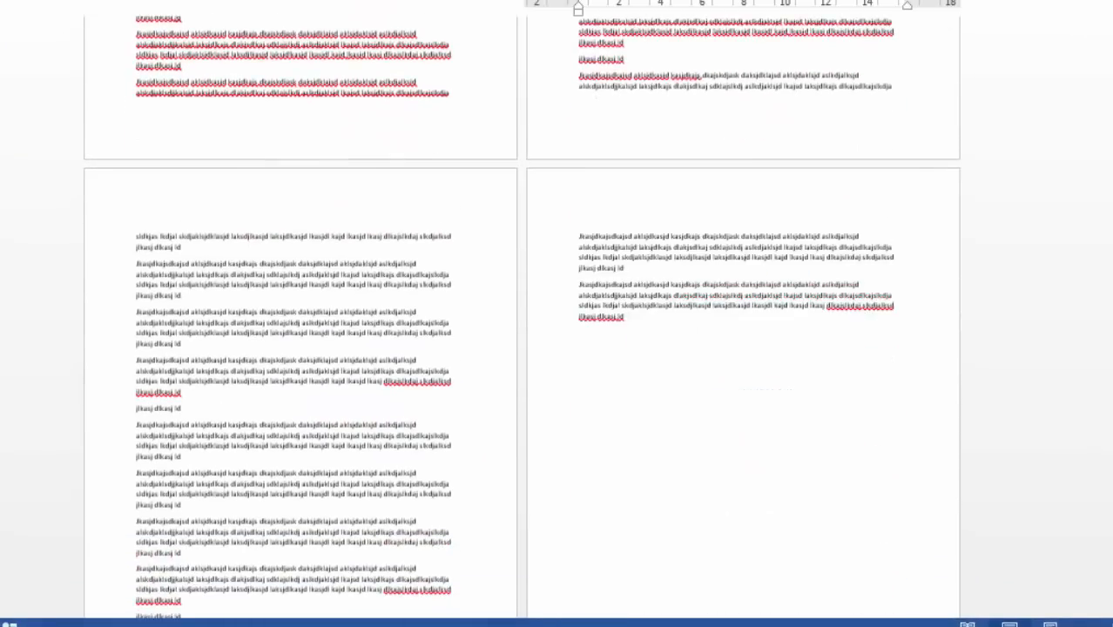
Paste two more copies of the paragraphs at the end of BAB II's text.
scroll(522, 318, "down", 1)
scroll(523, 318, "down", 5)
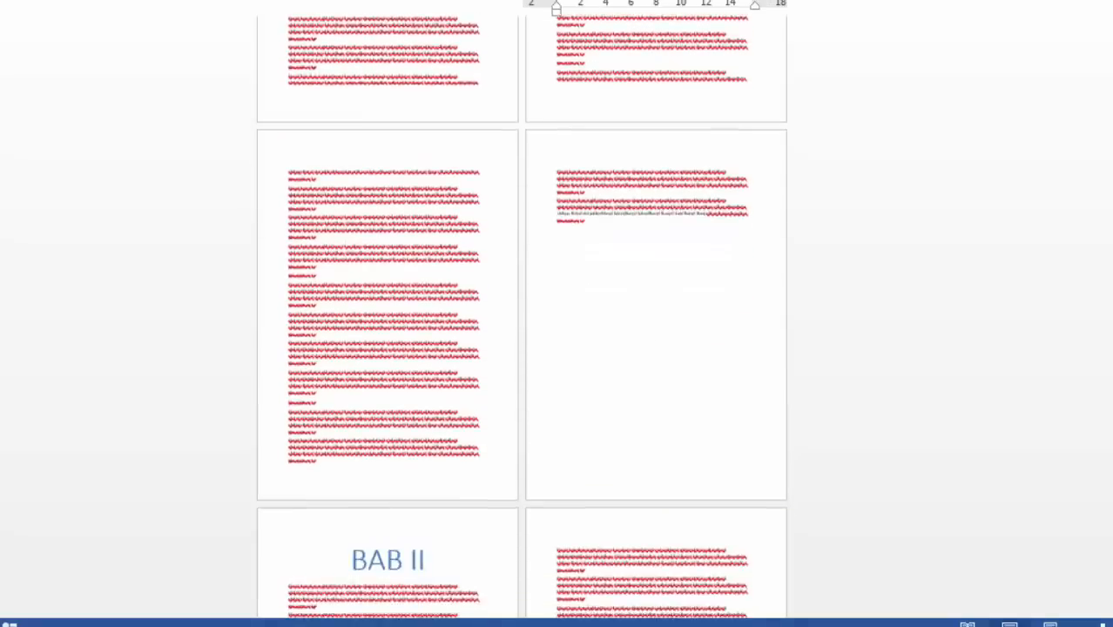
scroll(523, 318, "down", 3)
left_click(586, 334)
key("Return")
key("ctrl+v")
key("Return")
key("ctrl+v")
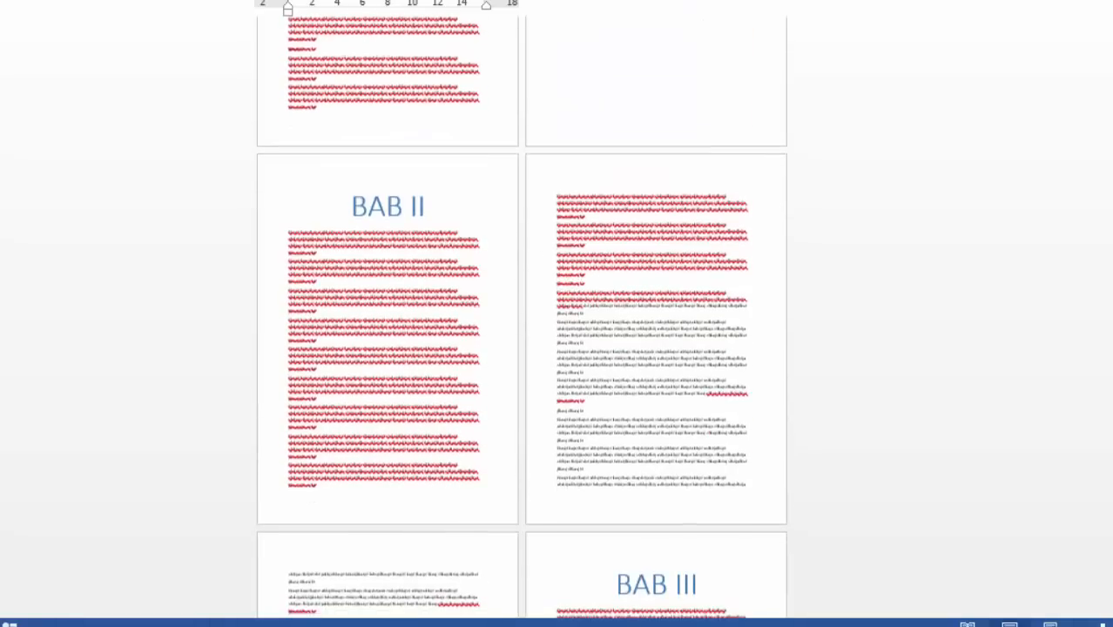
Paste another copy at the end of BAB III, then return to page 1.
scroll(523, 318, "down", 3)
left_click(586, 526)
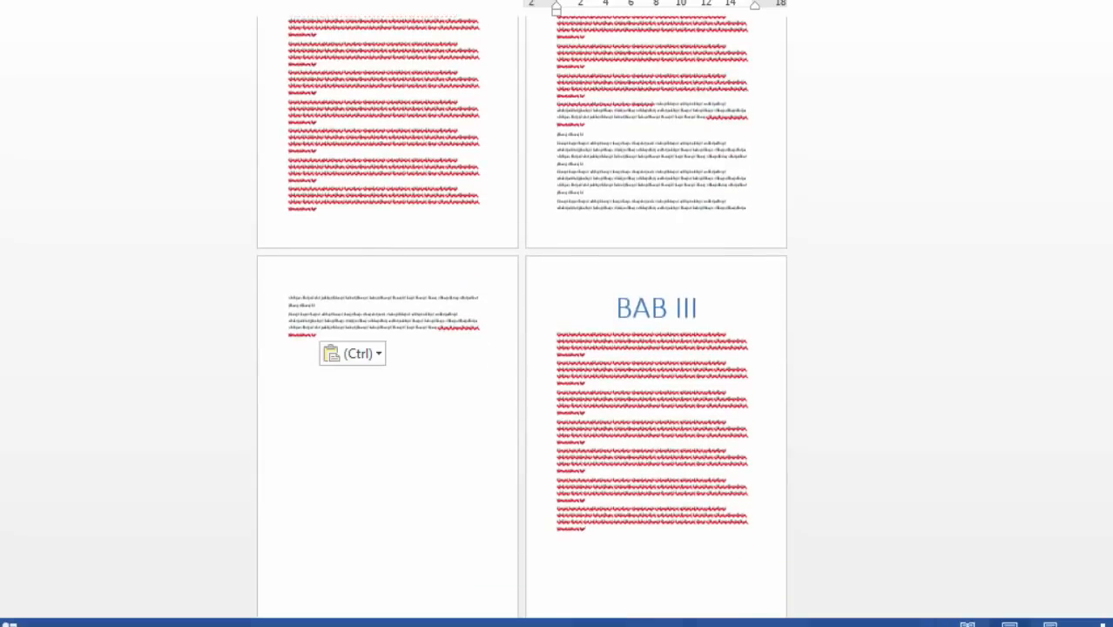
key("ctrl+v")
scroll(523, 318, "down", 2)
scroll(522, 317, "up", 6)
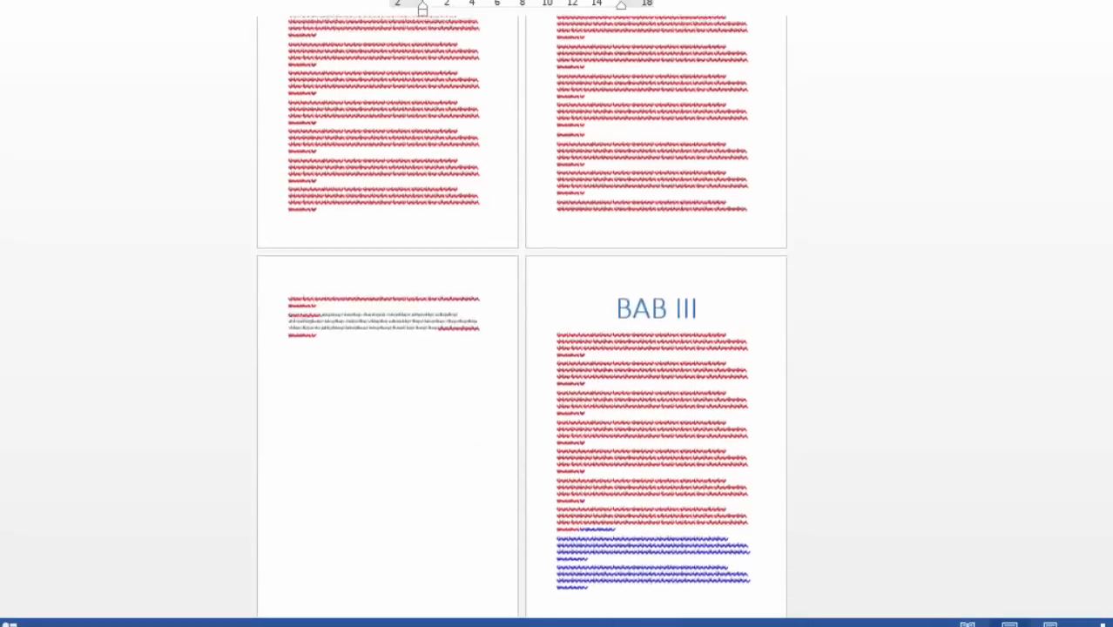
left_click_drag(1112, 336, 1112, 113)
left_click(407, 180)
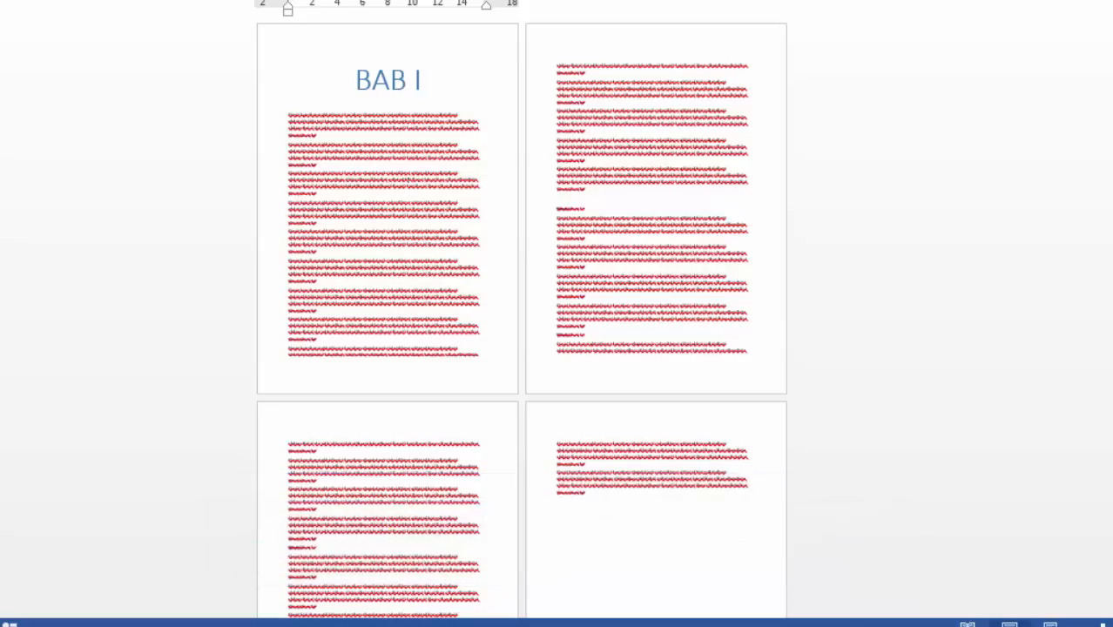
Select the text on pages 1–4, then place the caret under BAB I on page 1.
left_click_drag(355, 79, 478, 355)
left_click_drag(557, 66, 585, 493)
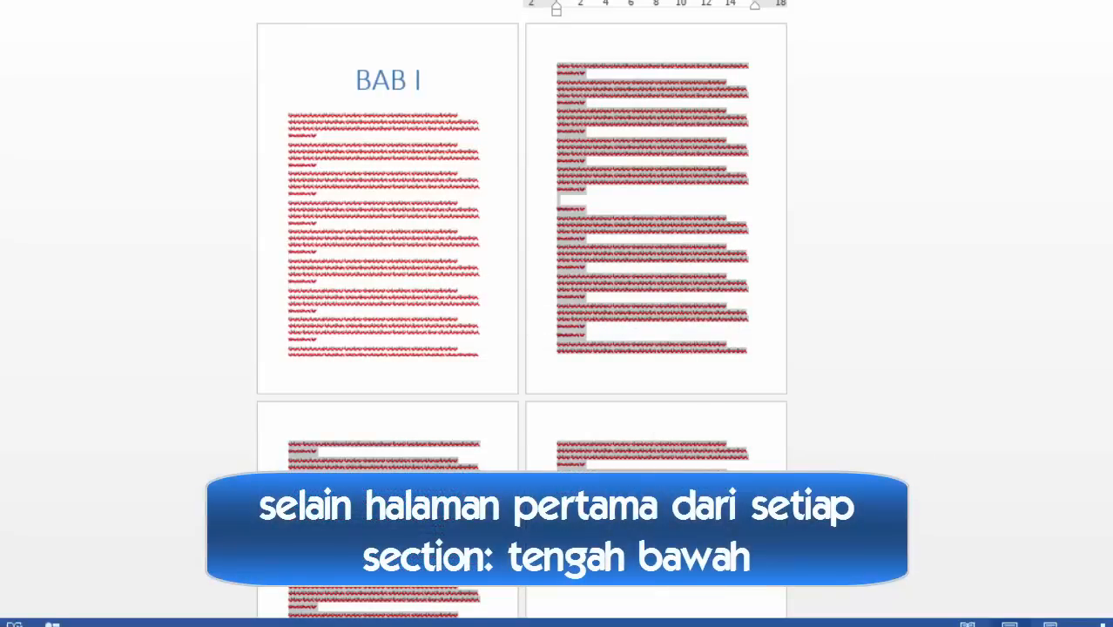
left_click(638, 153)
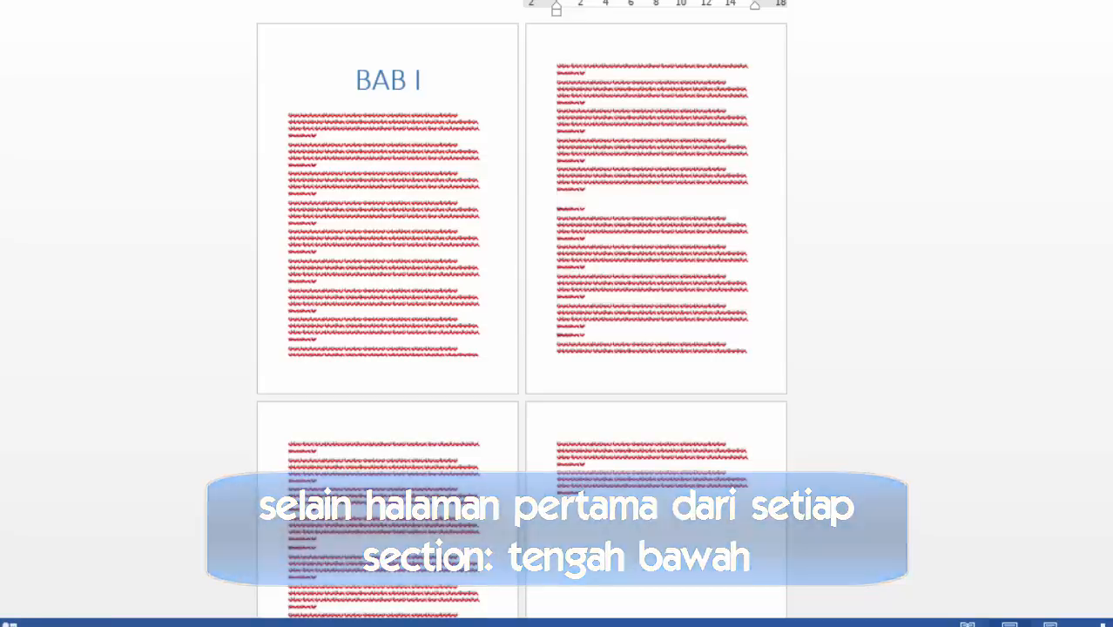
left_click(416, 151)
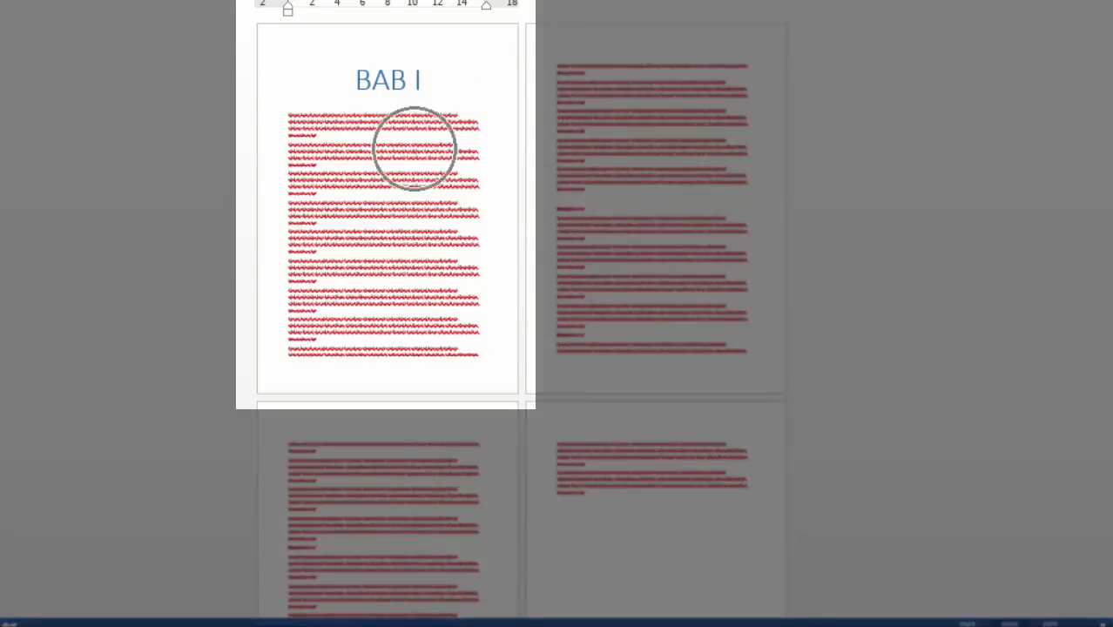
triple_click(396, 116)
left_click(387, 122)
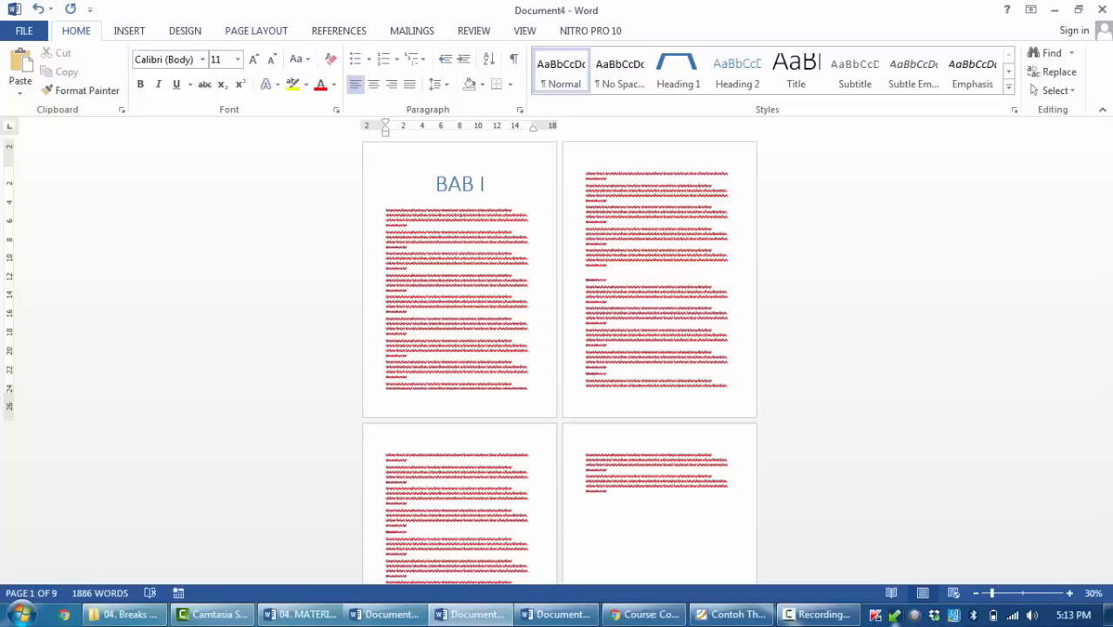
Set the page number format to 1, 2, 3, continuing from the previous section.
left_click(256, 31)
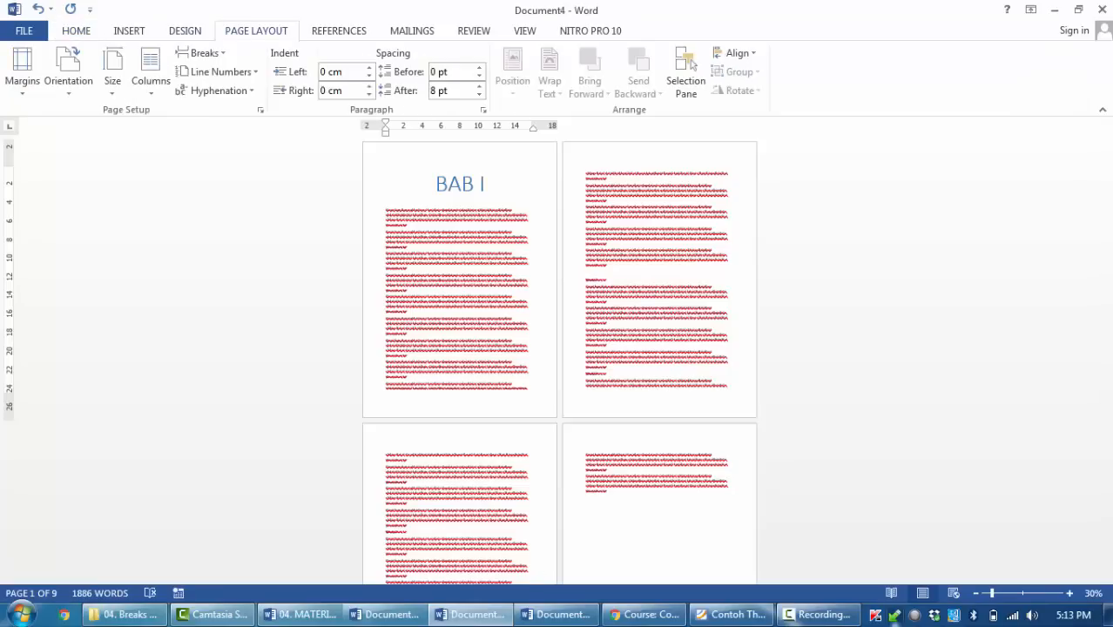
left_click(129, 31)
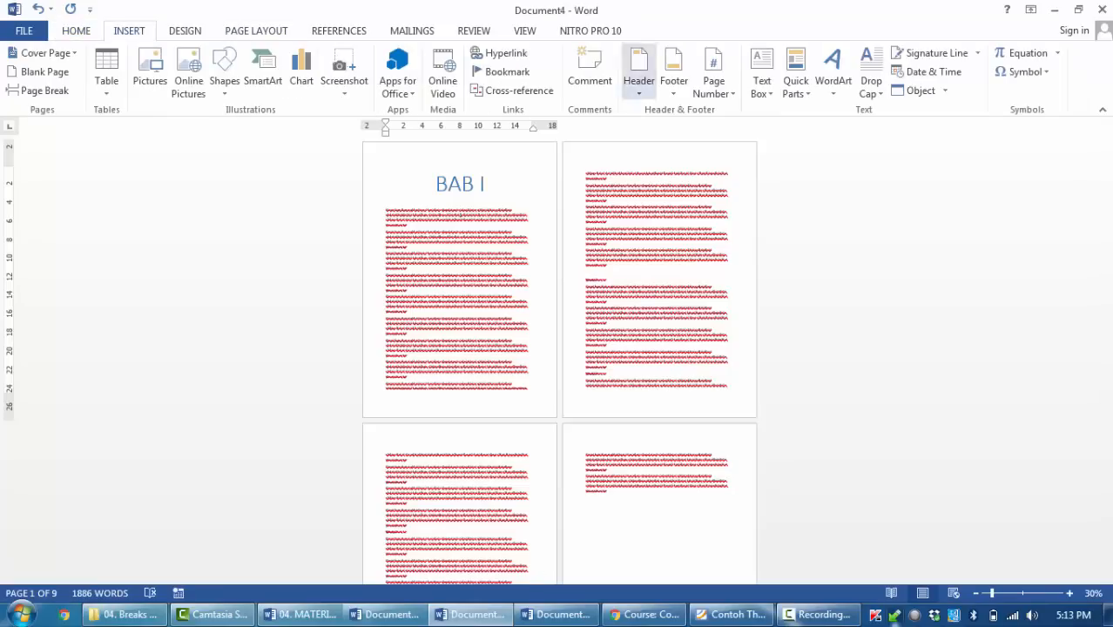
left_click(713, 86)
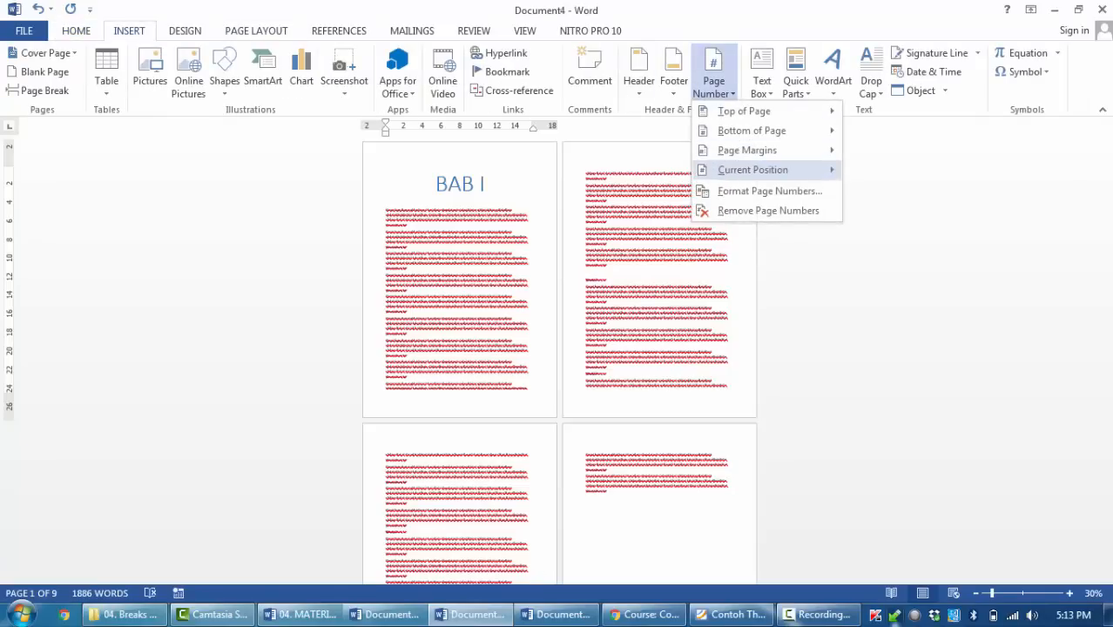
left_click(769, 191)
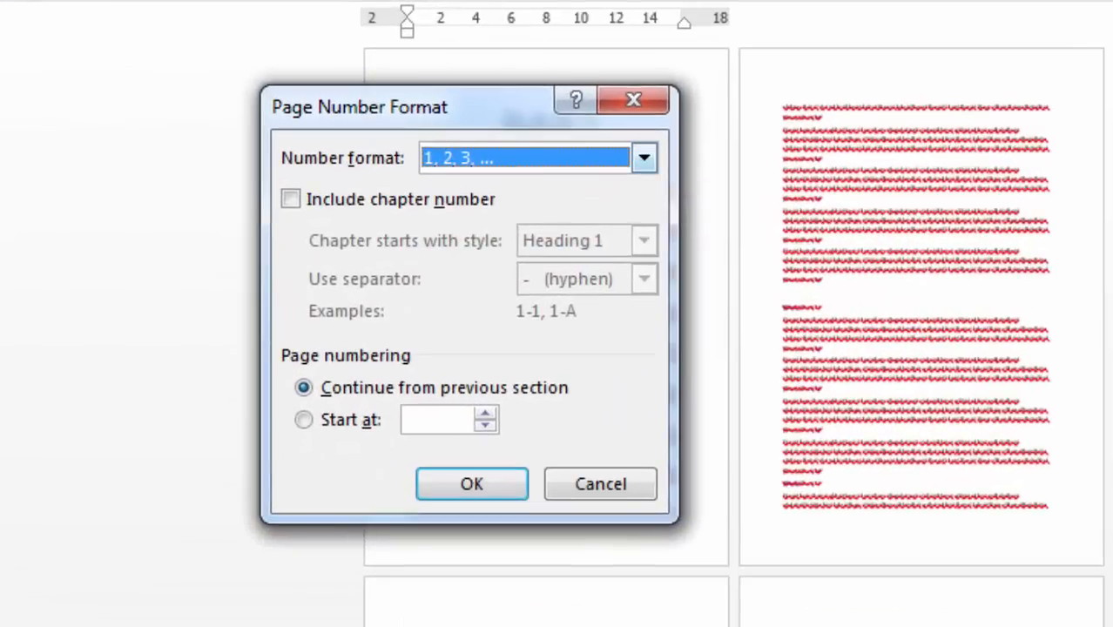
left_click(645, 158)
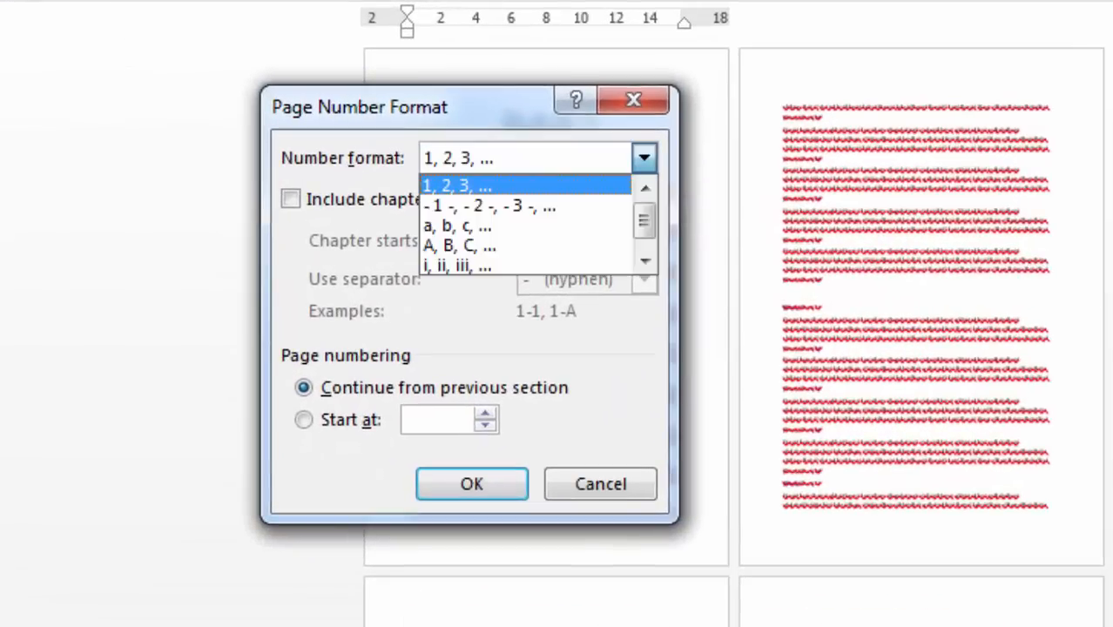
left_click(526, 186)
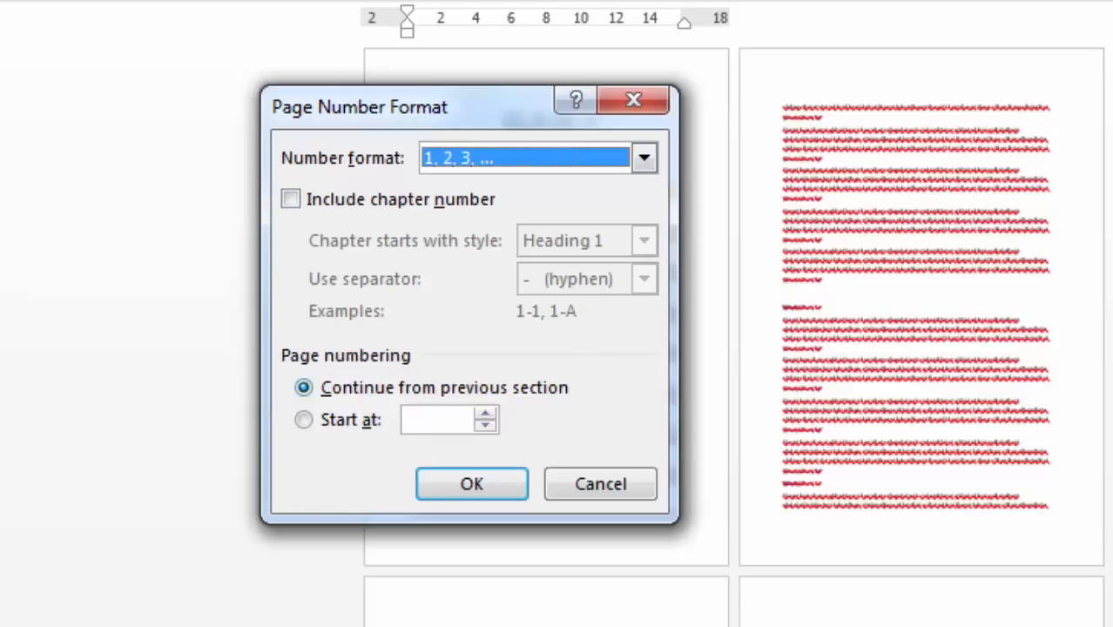
key("Tab")
key("Down")
key("Up")
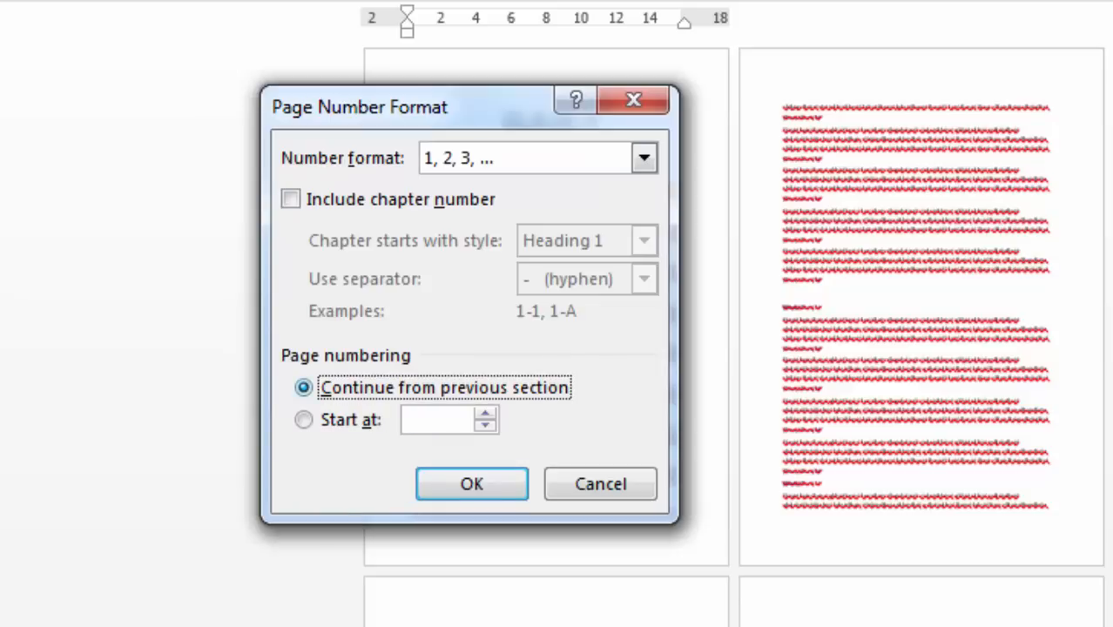
key("Return")
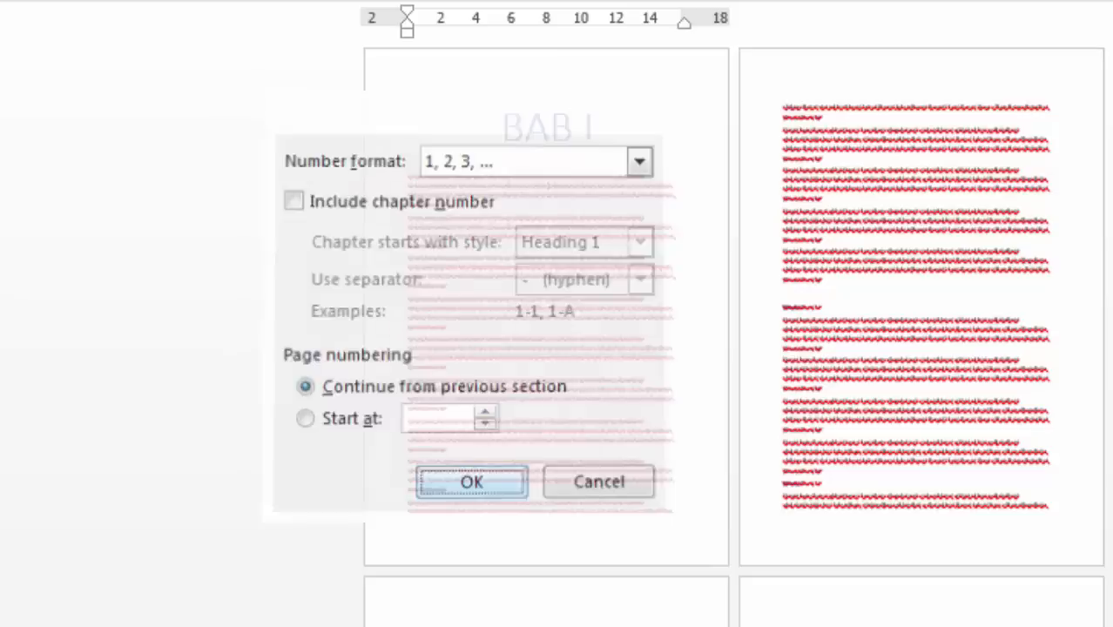
Add a Plain Number 3 page number at the top right of the BAB I page.
left_click(714, 78)
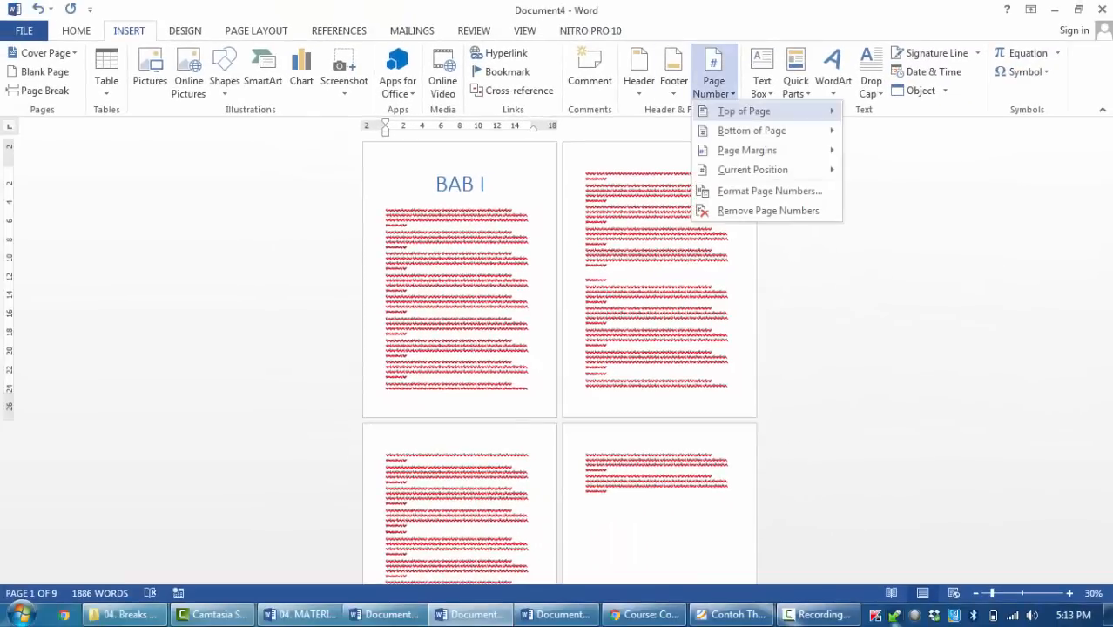
mouse_move(744, 111)
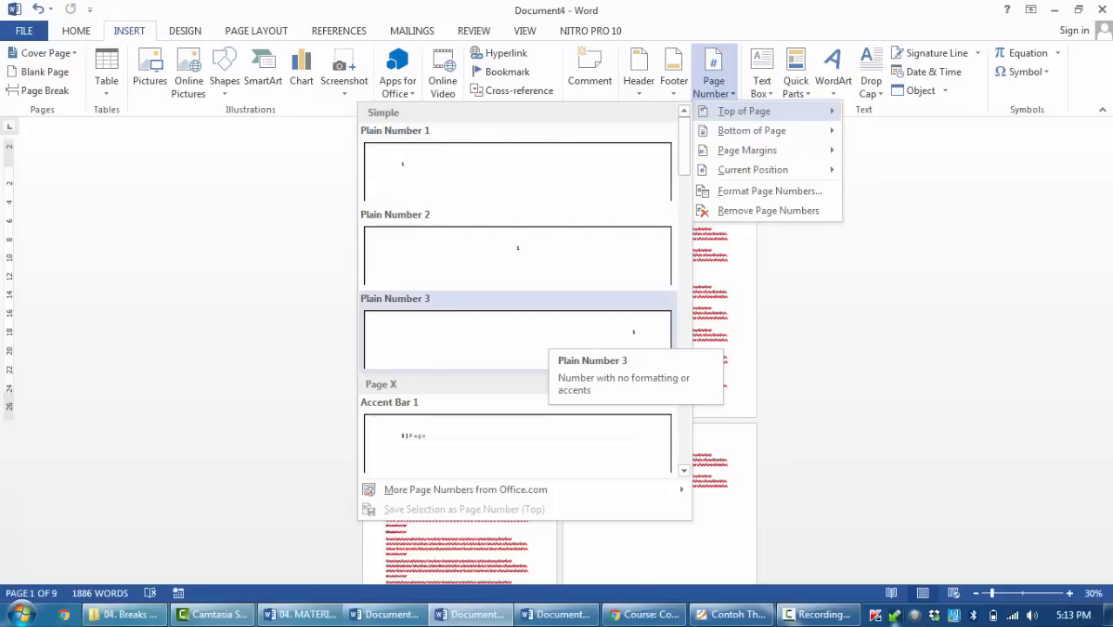
left_click(540, 335)
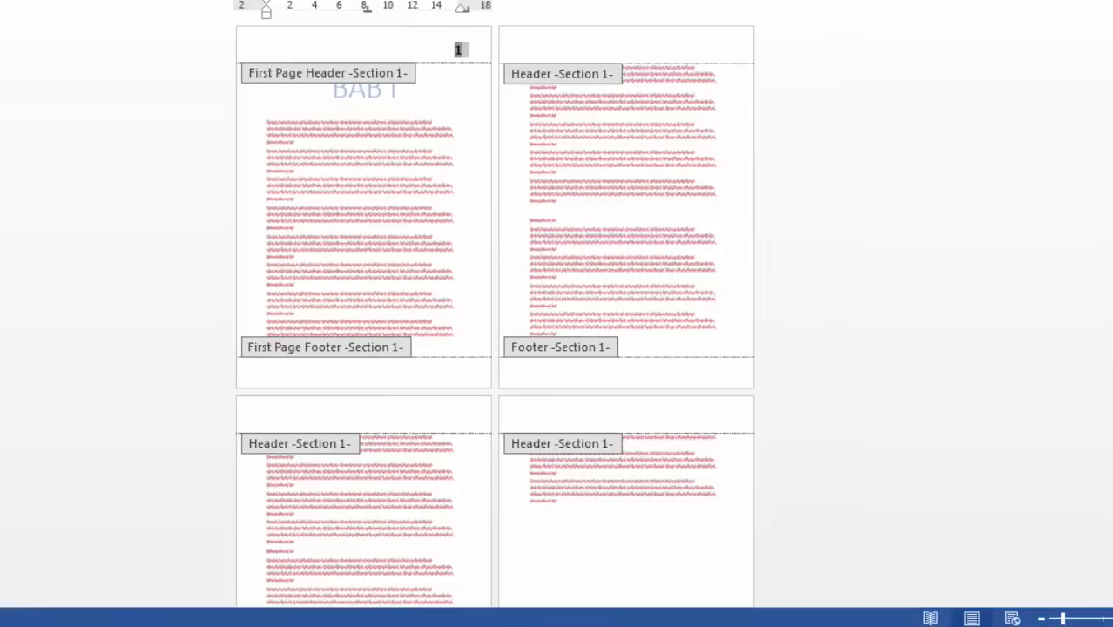
double_click(397, 164)
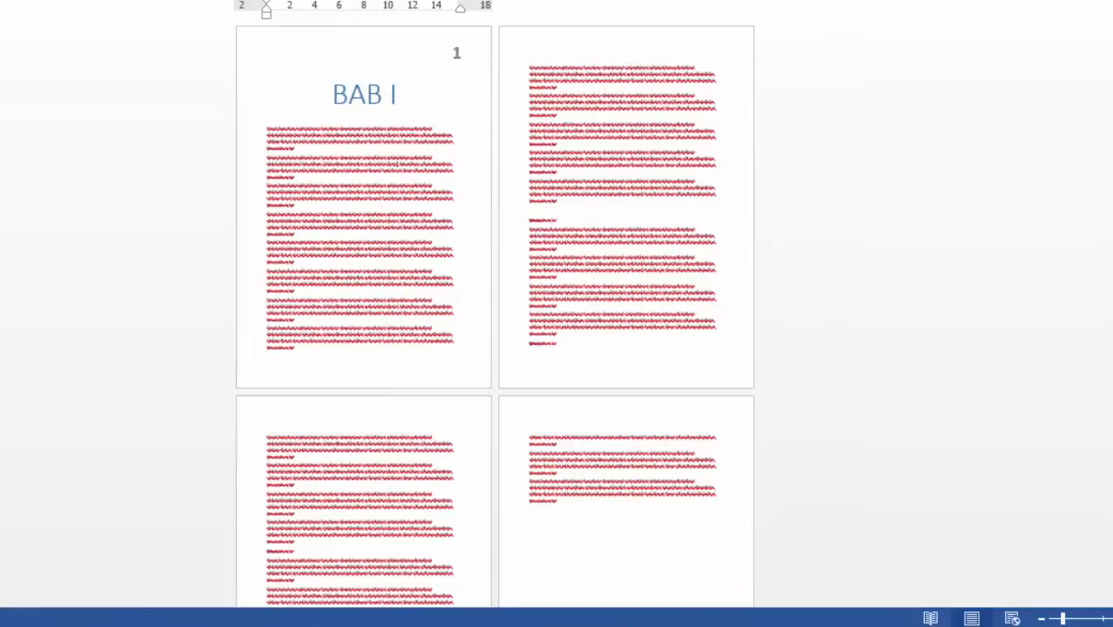
double_click(456, 53)
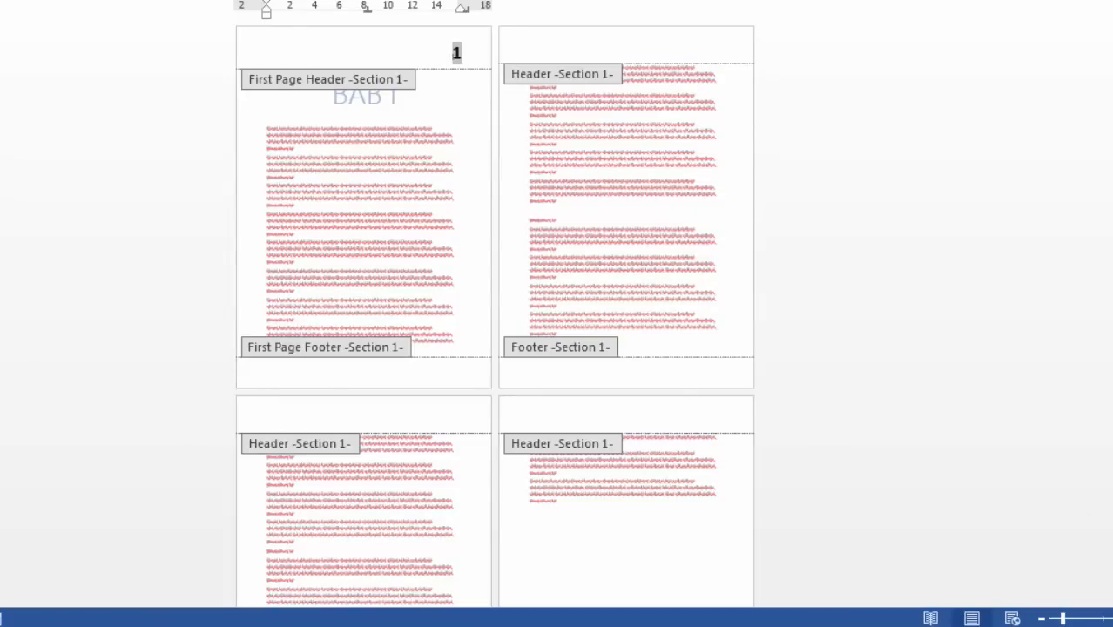
double_click(411, 134)
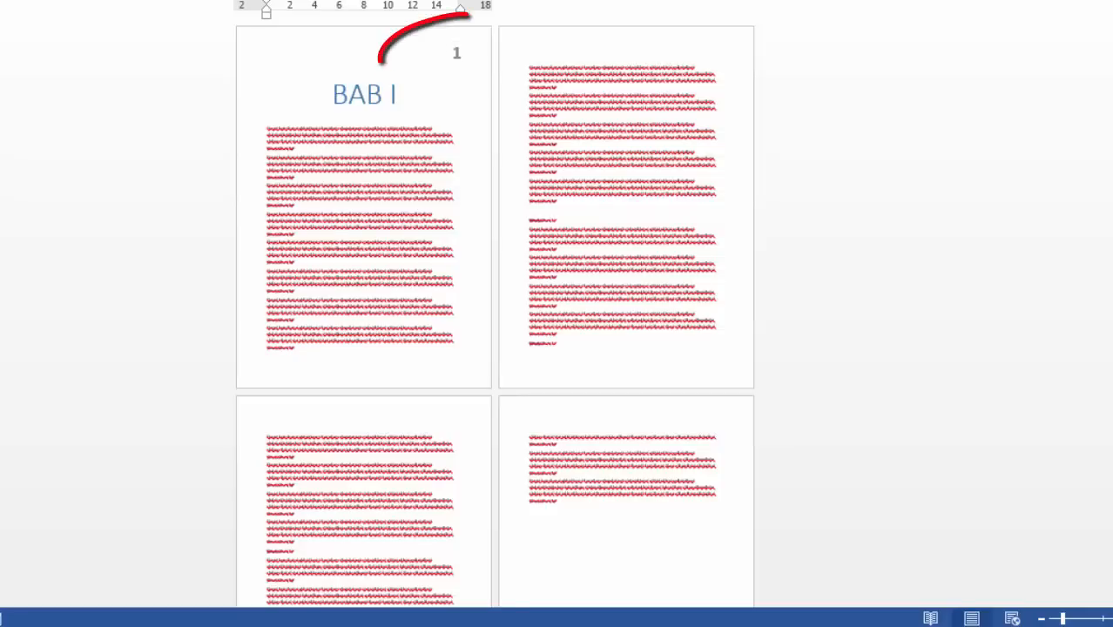
scroll(495, 314, "down", 10)
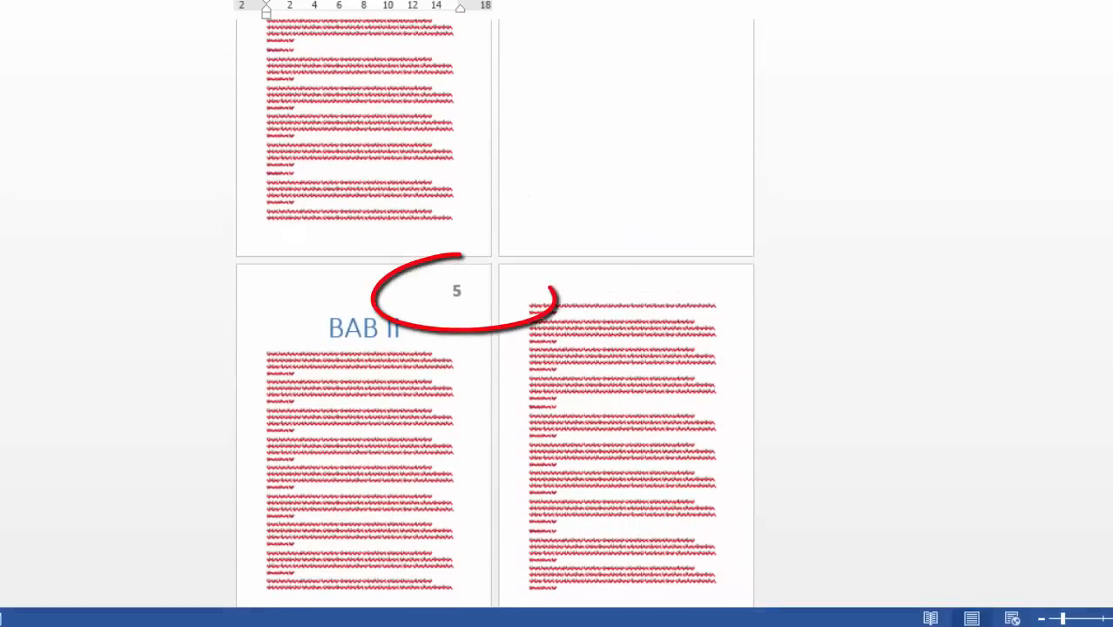
double_click(456, 291)
scroll(456, 292, "down", 5)
scroll(495, 313, "down", 2)
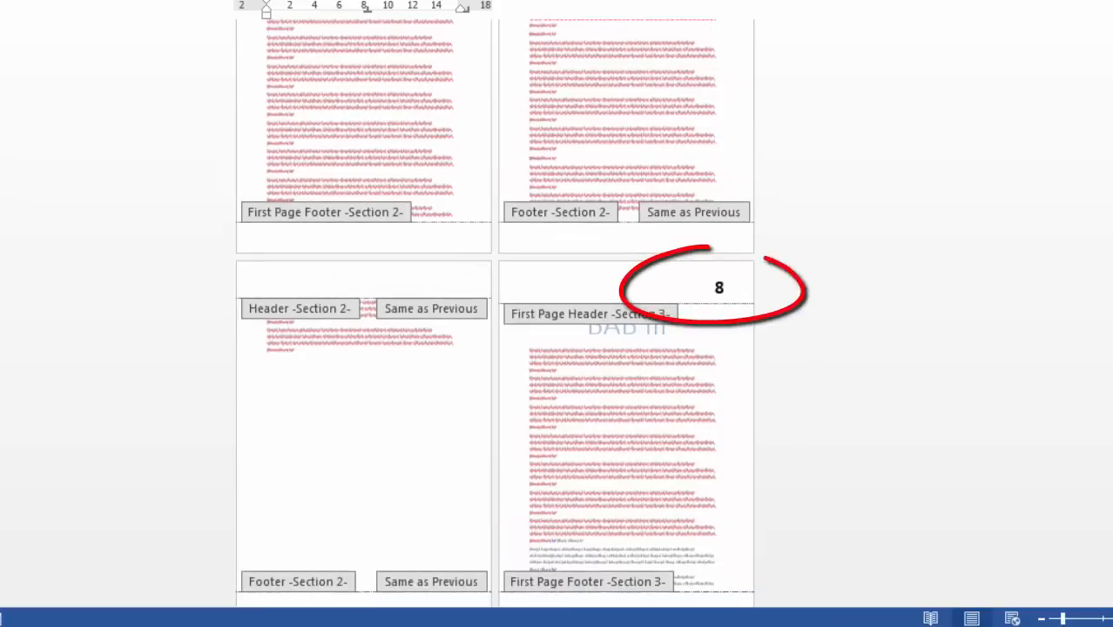
left_click(718, 287)
left_click_drag(1112, 400, 1112, 364)
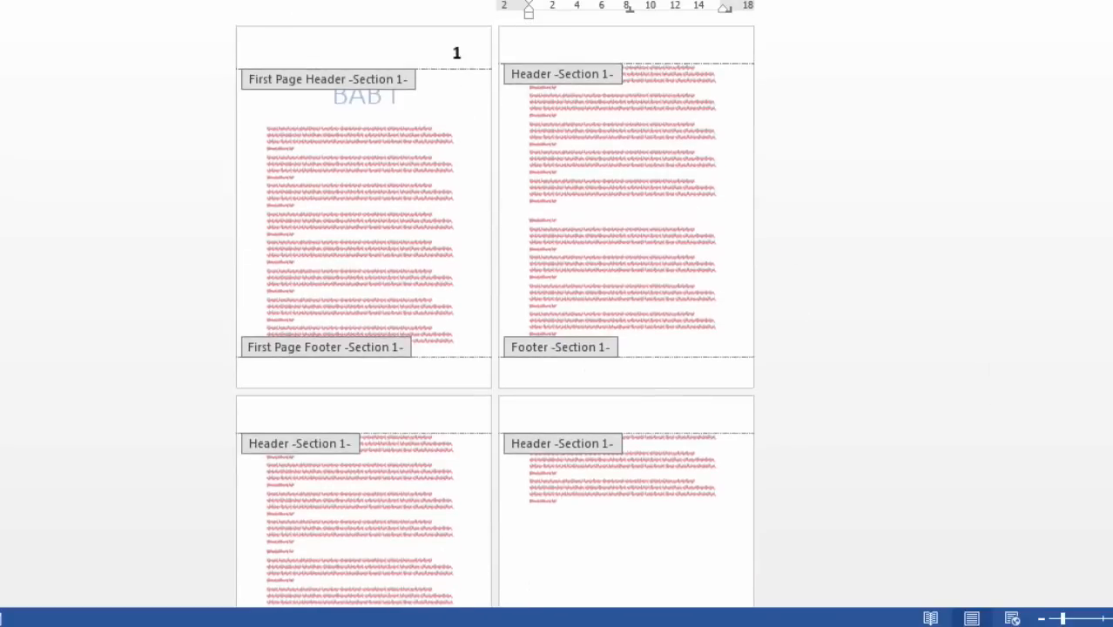
double_click(388, 326)
scroll(388, 326, "down", 5)
scroll(387, 327, "up", 5)
scroll(387, 327, "up", 1)
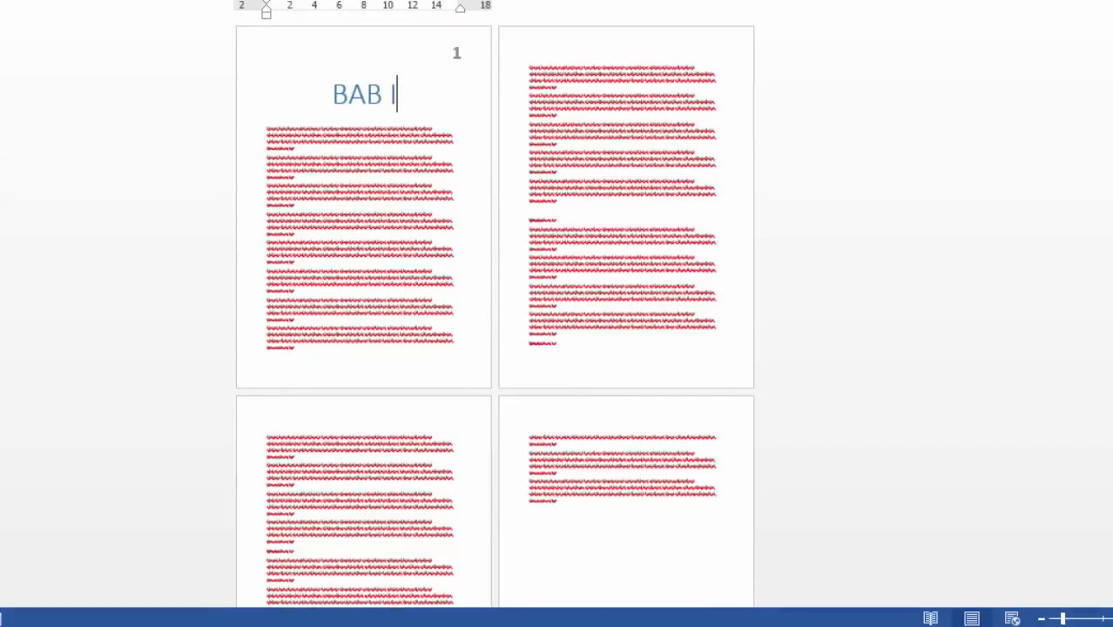
scroll(388, 327, "down", 4)
scroll(388, 327, "up", 3)
scroll(388, 327, "down", 1)
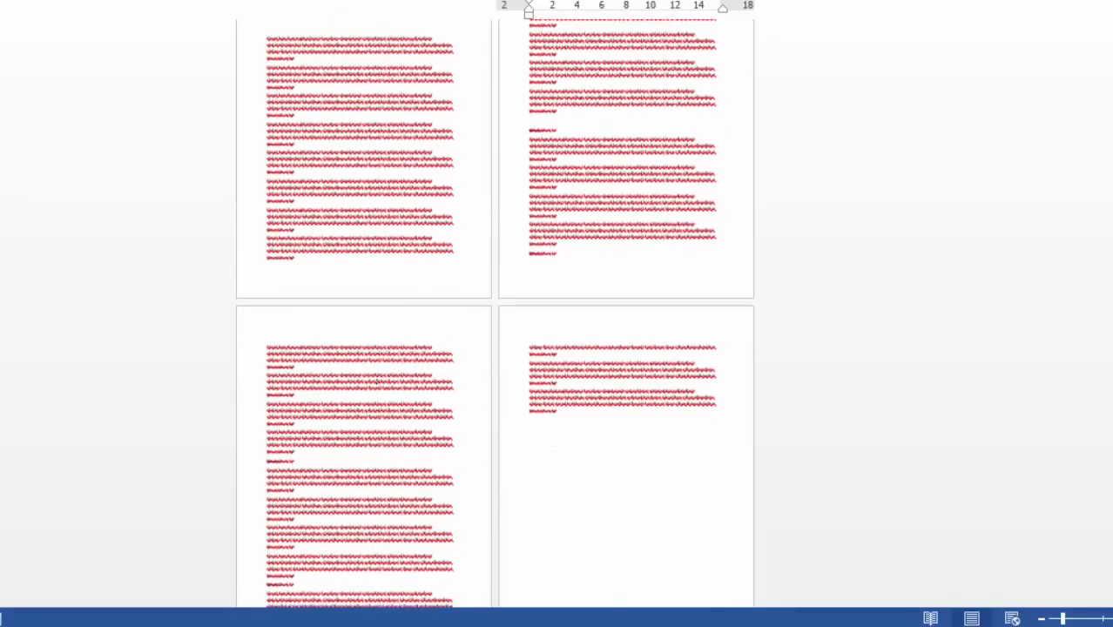
scroll(387, 326, "down", 5)
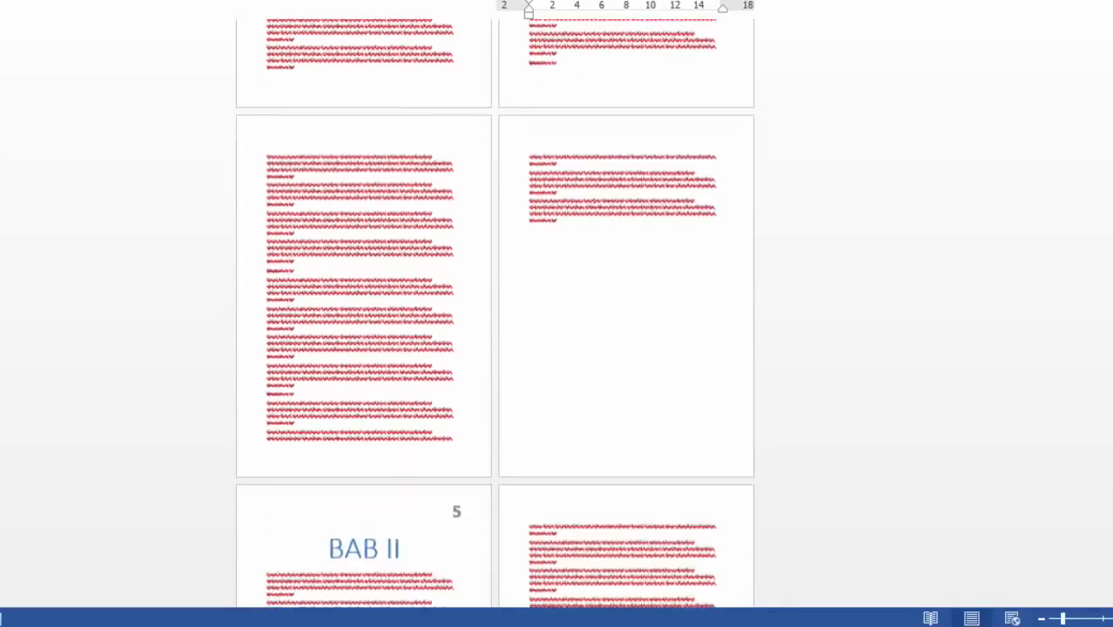
scroll(388, 327, "down", 5)
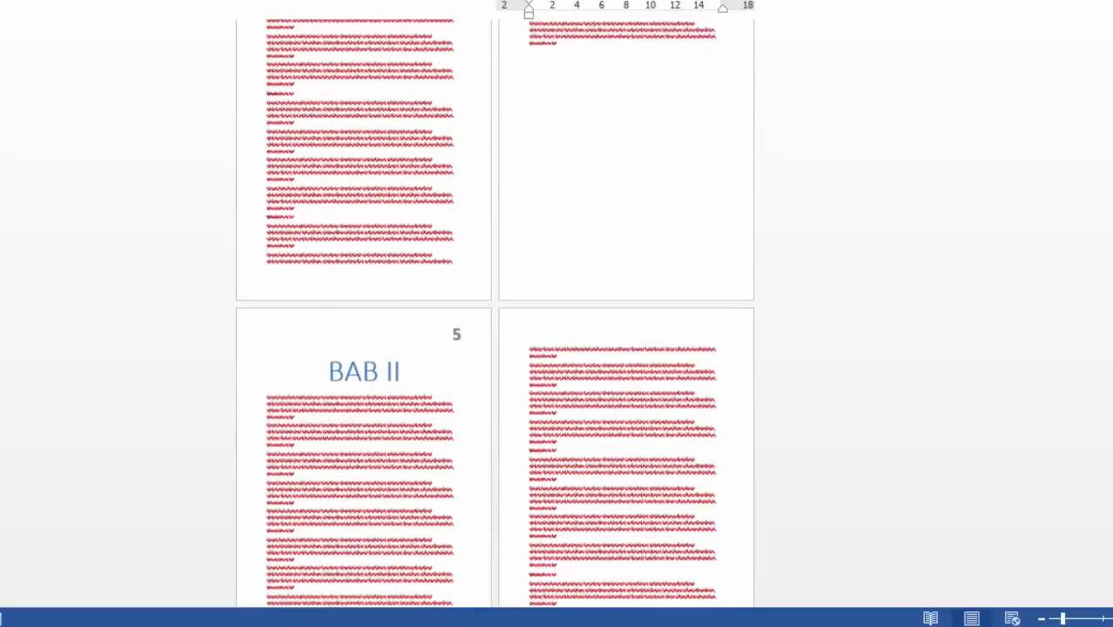
left_click(402, 366)
scroll(402, 366, "down", 1)
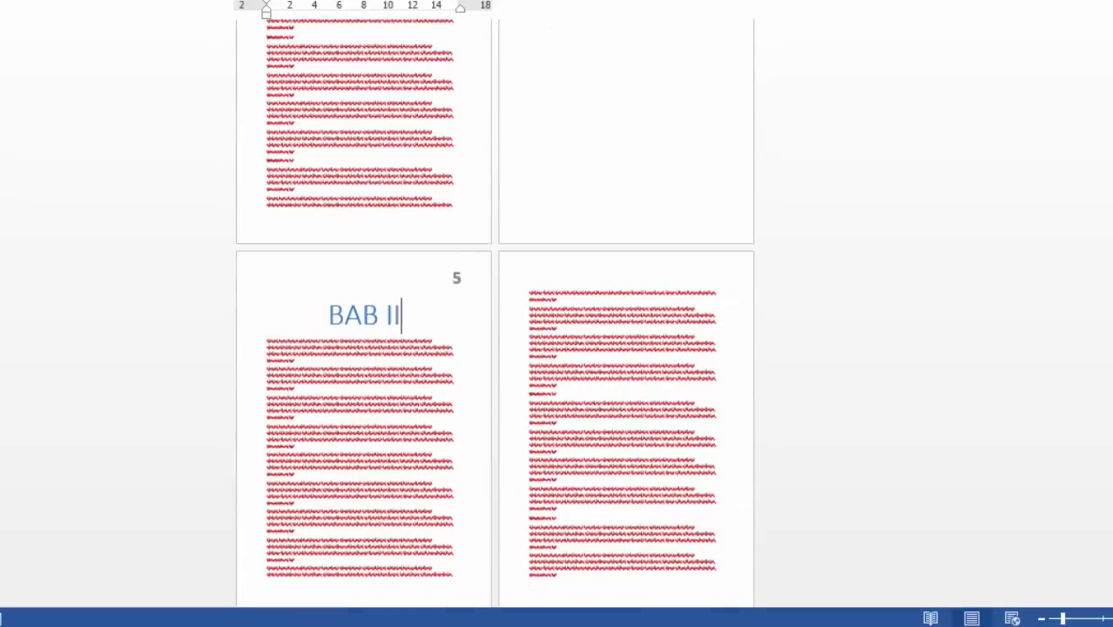
left_click_drag(328, 316, 421, 316)
left_click(421, 317)
scroll(422, 316, "down", 10)
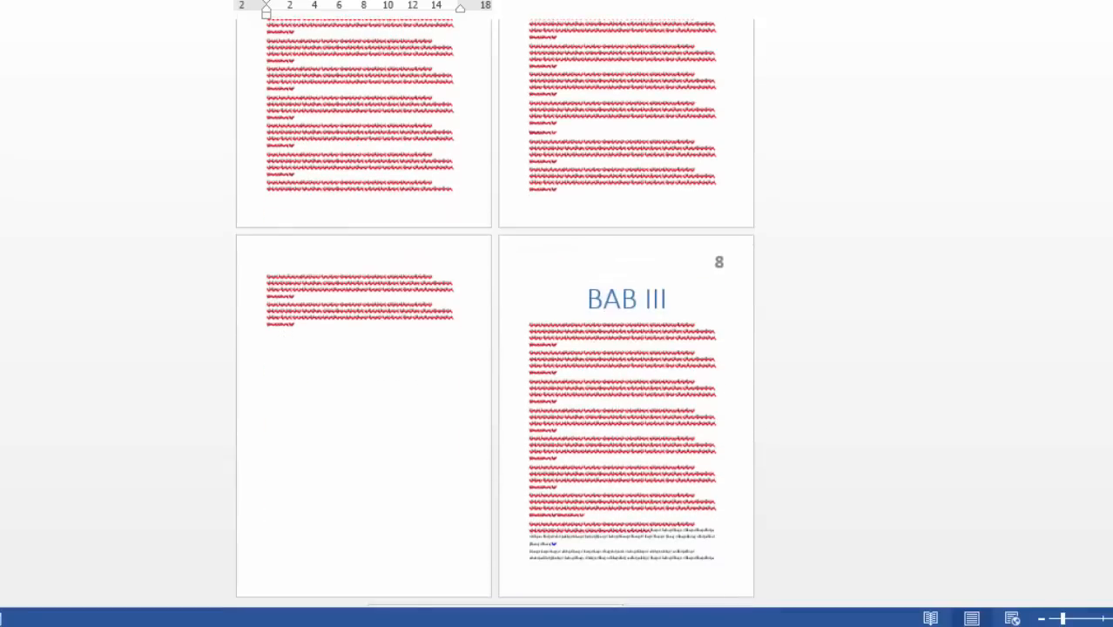
left_click(667, 299)
scroll(667, 299, "down", 1)
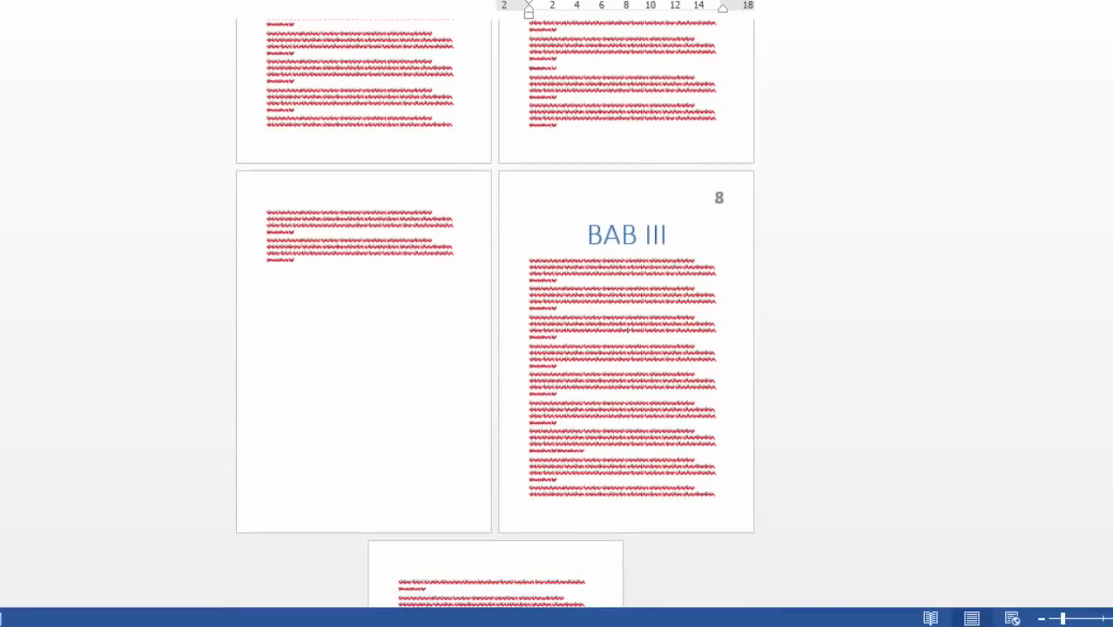
triple_click(668, 236)
left_click(668, 268)
left_click_drag(1112, 374, 1112, 287)
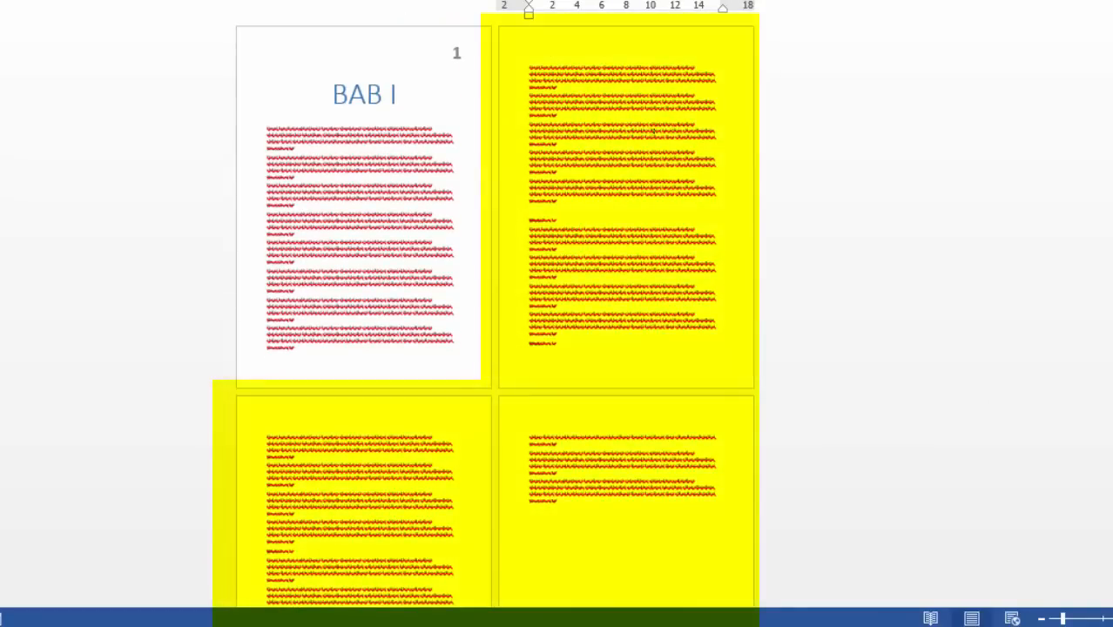
left_click_drag(530, 67, 559, 475)
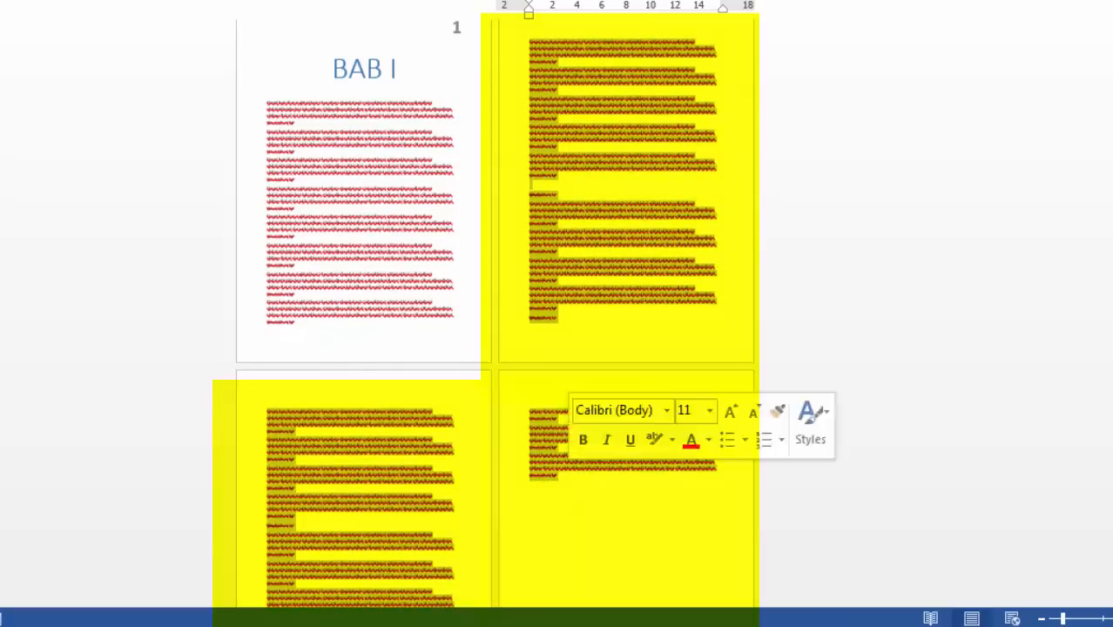
scroll(559, 262, "up", 2)
left_click(558, 87)
key("ctrl")
key("ctrl")
key("ctrl")
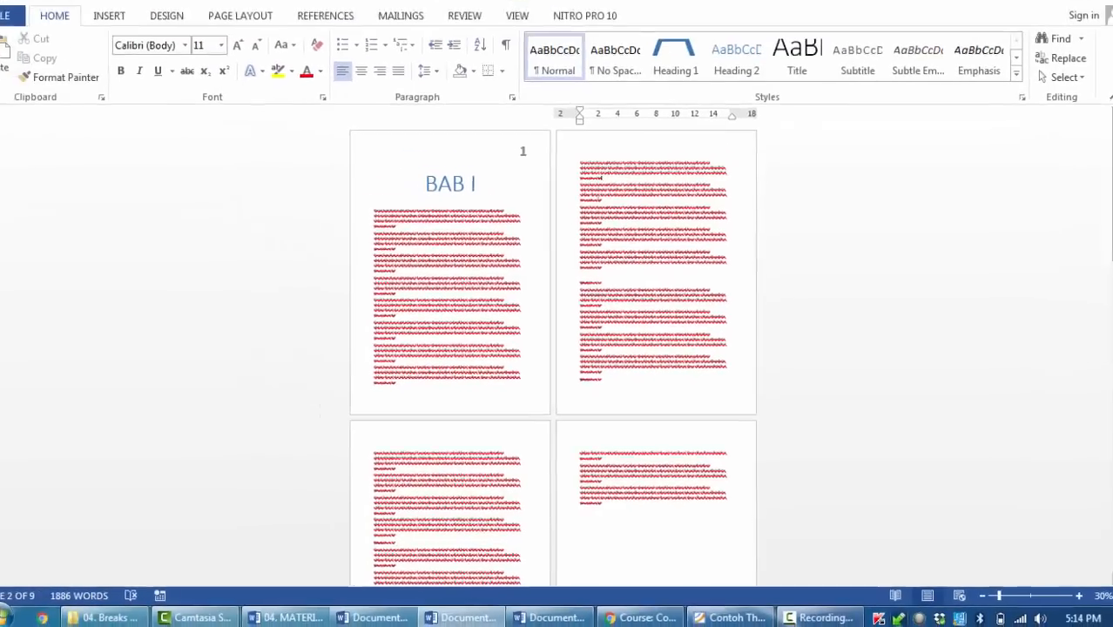
left_click(102, 11)
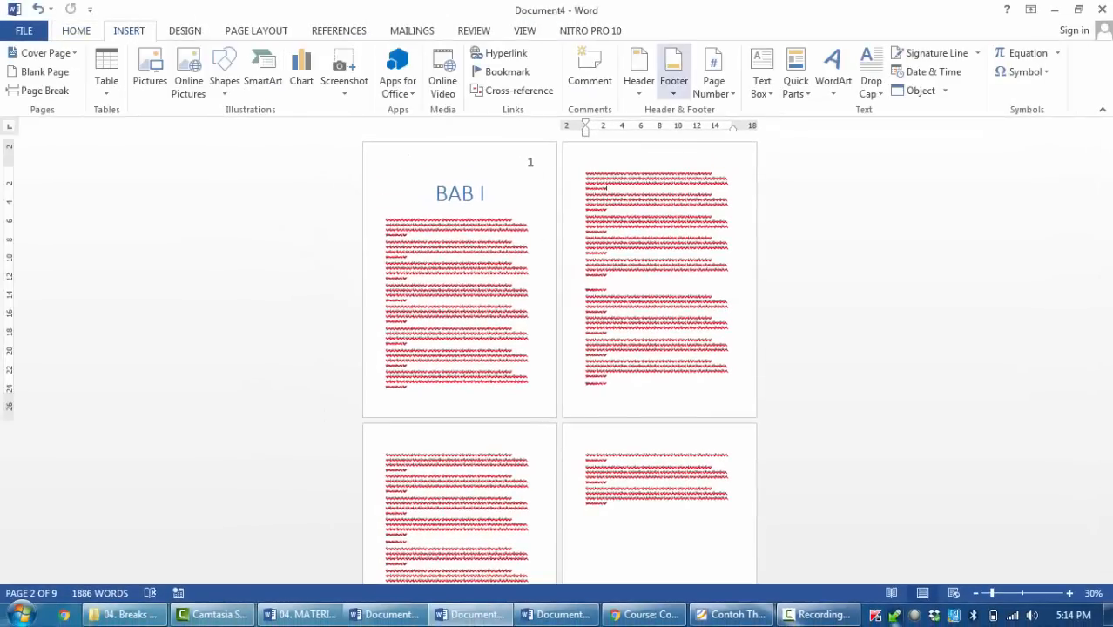
left_click(713, 83)
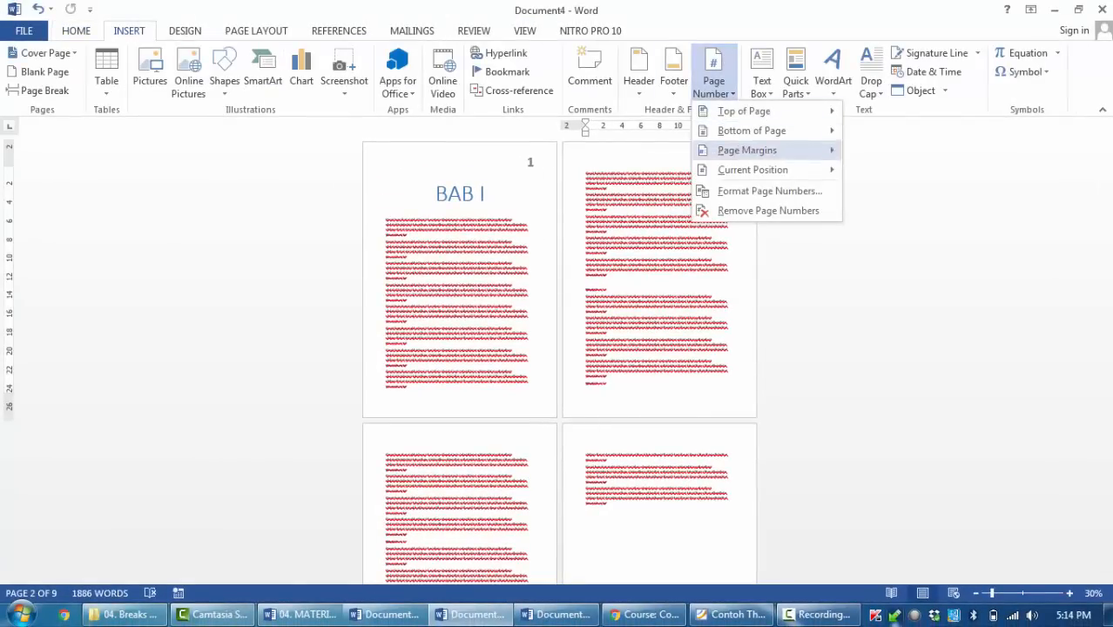
left_click(770, 191)
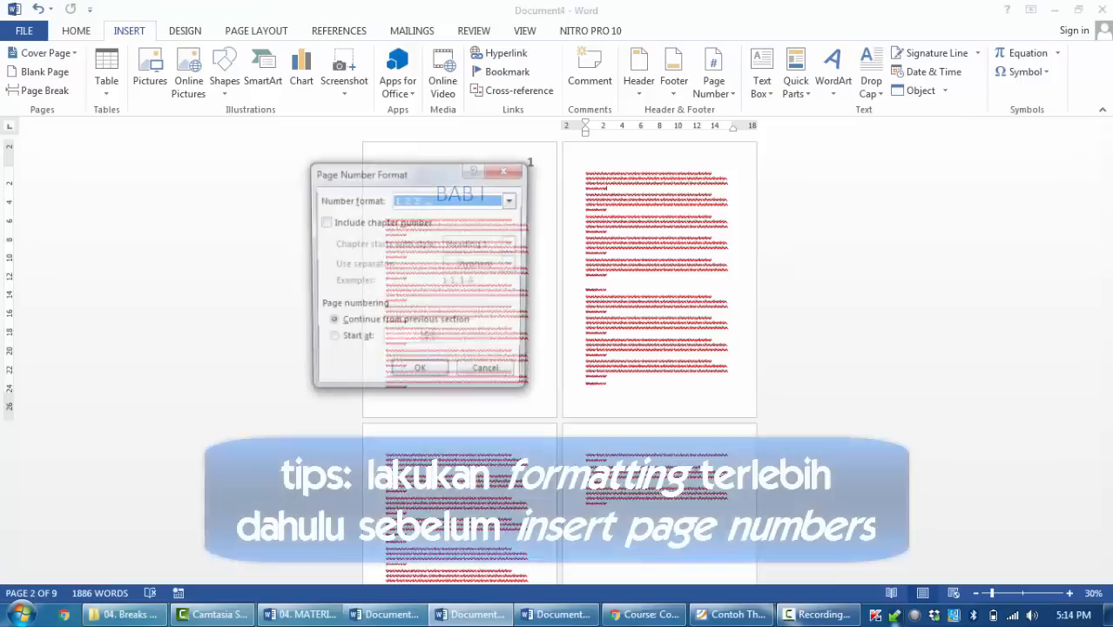
left_click_drag(427, 173, 402, 133)
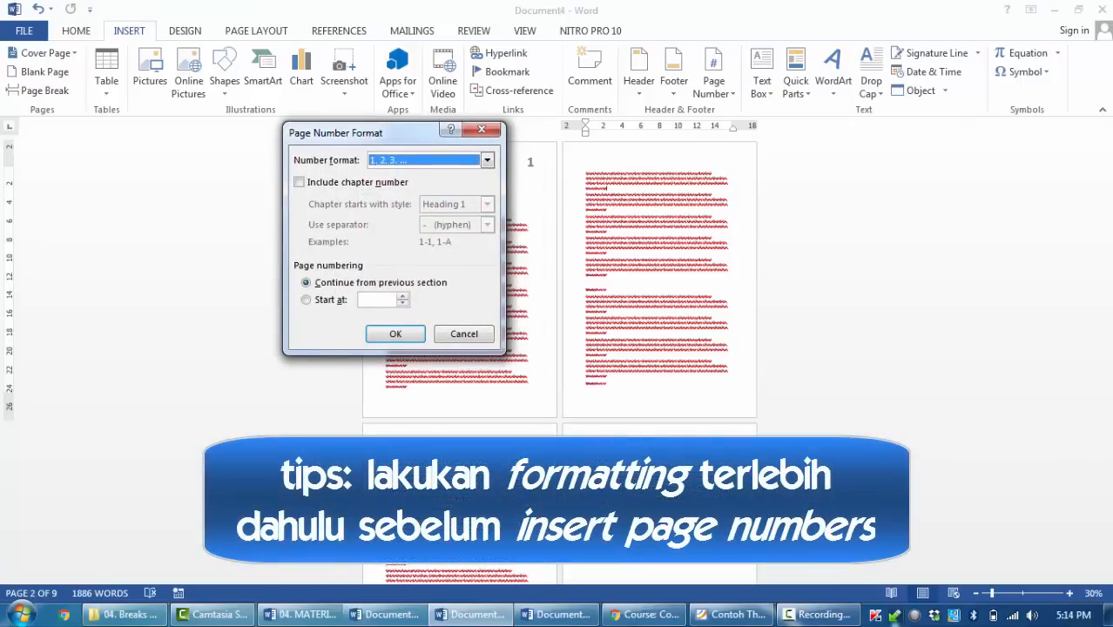
left_click(488, 160)
left_click(424, 175)
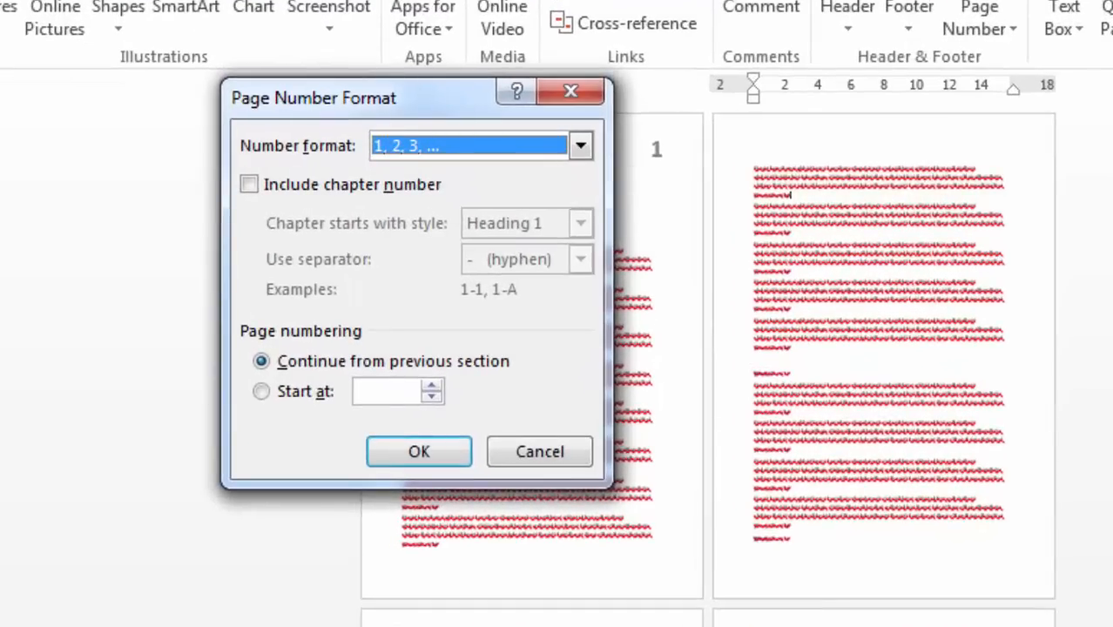
left_click(261, 361)
left_click(261, 391)
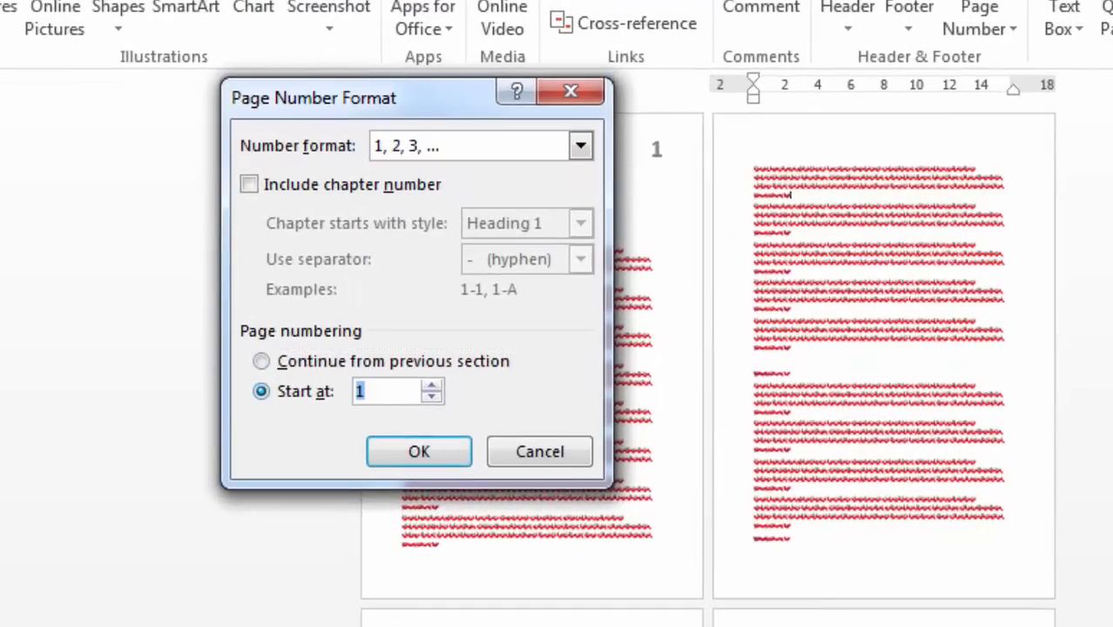
left_click(262, 361)
left_click(261, 392)
left_click(261, 361)
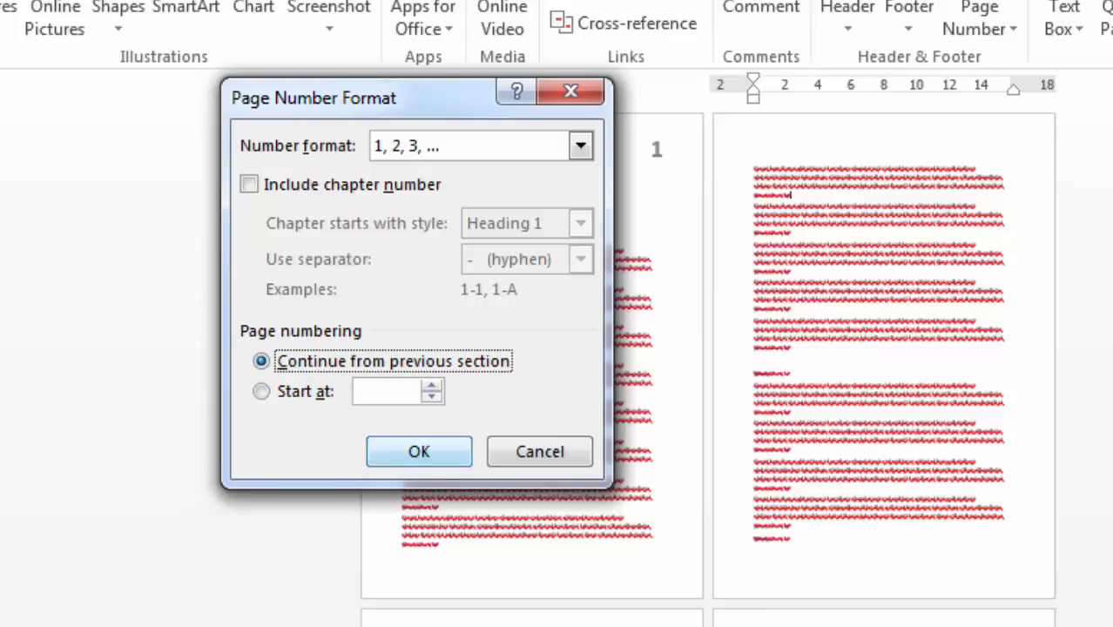
left_click(419, 451)
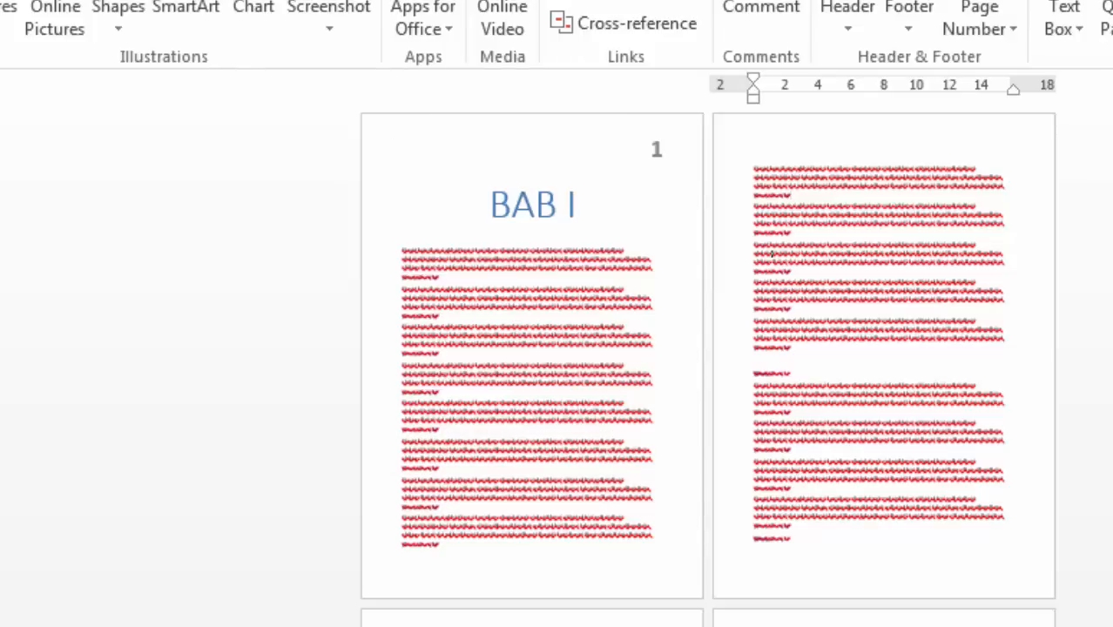
Add a centred Plain Number 2 page number at the bottom of pages, then close footer editing.
left_click(979, 22)
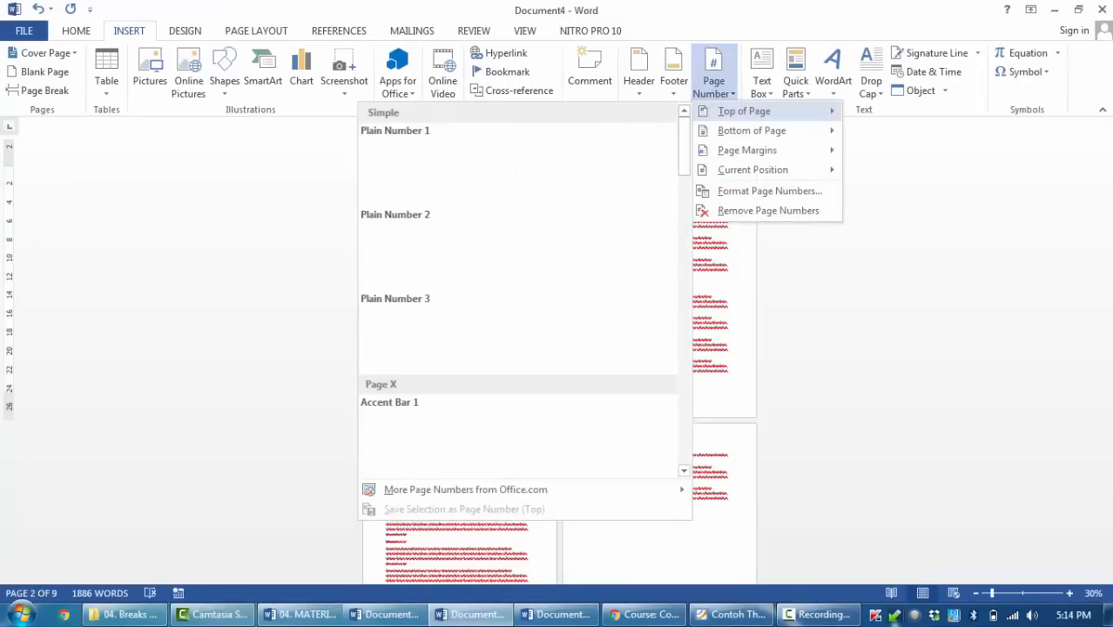
mouse_move(752, 130)
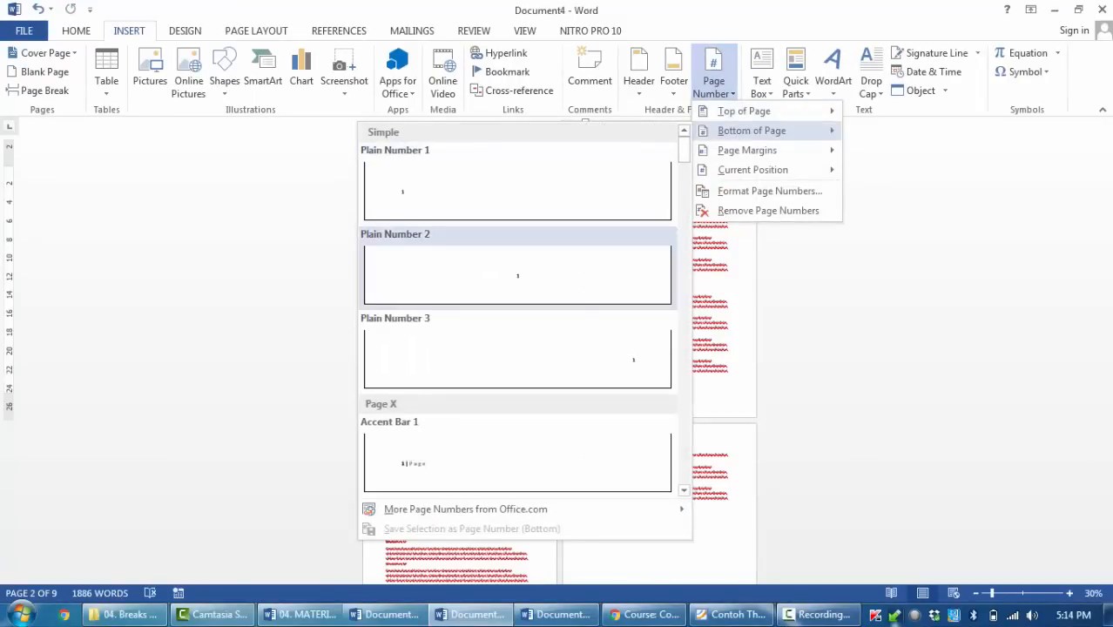
left_click(518, 265)
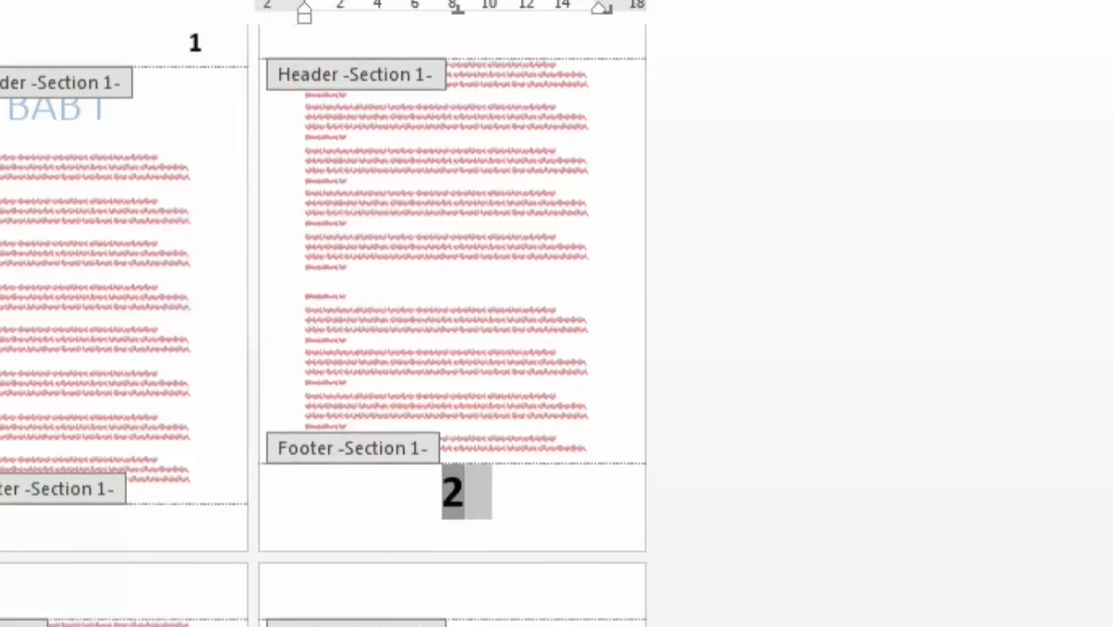
scroll(323, 331, "down", 15)
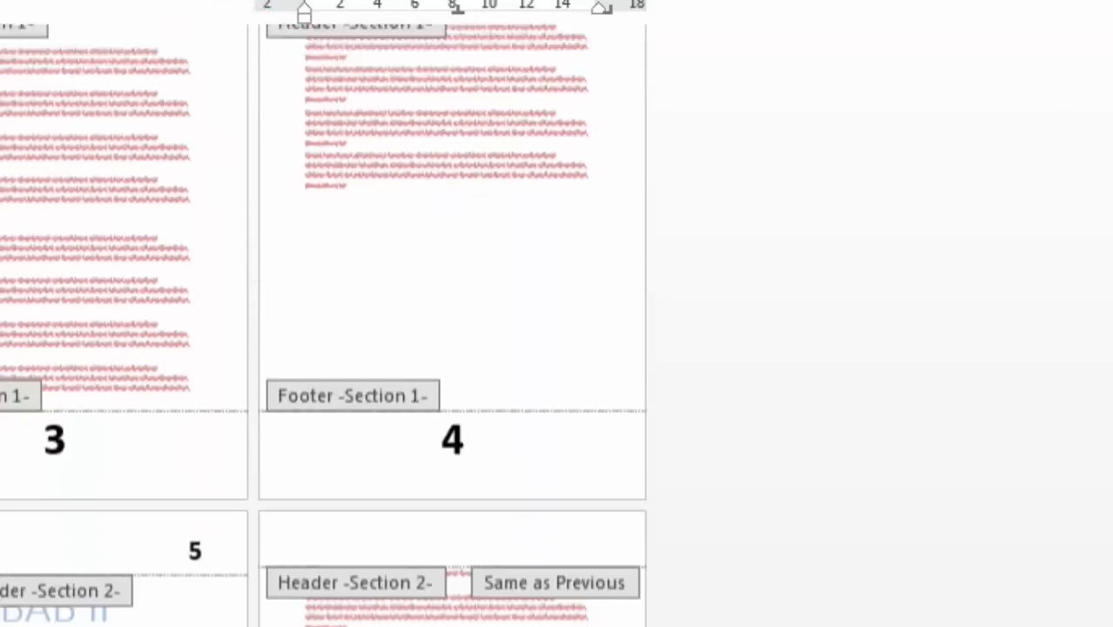
scroll(324, 331, "down", 4)
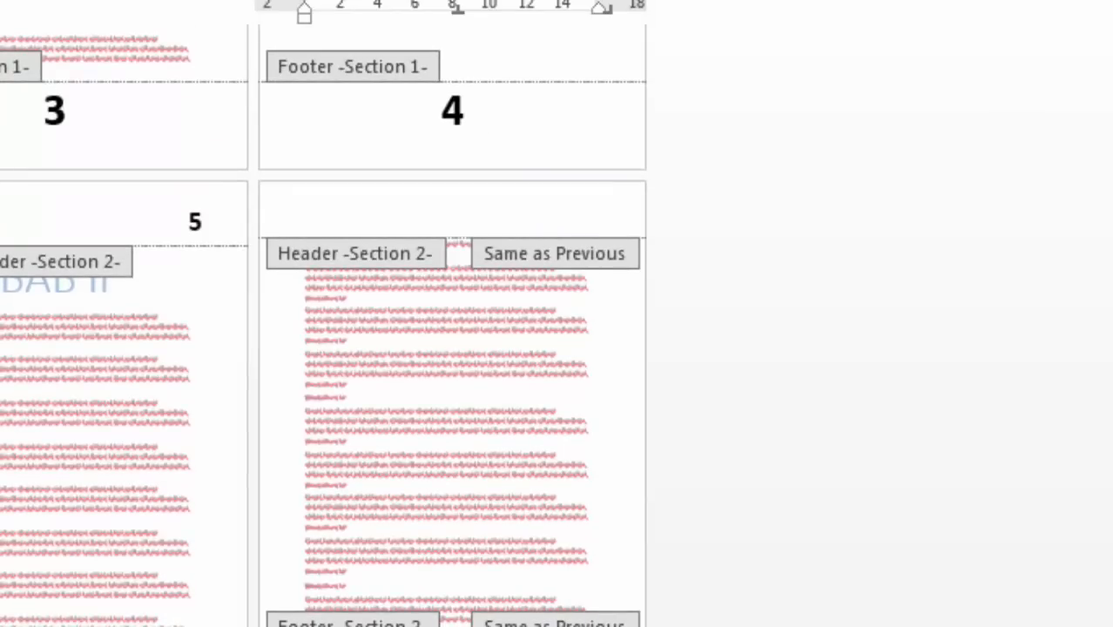
scroll(323, 331, "up", 14)
scroll(323, 331, "down", 14)
double_click(460, 508)
Review the ends of pages 1–4 and the BAB II heading for their page numbers.
scroll(360, 261, "up", 20)
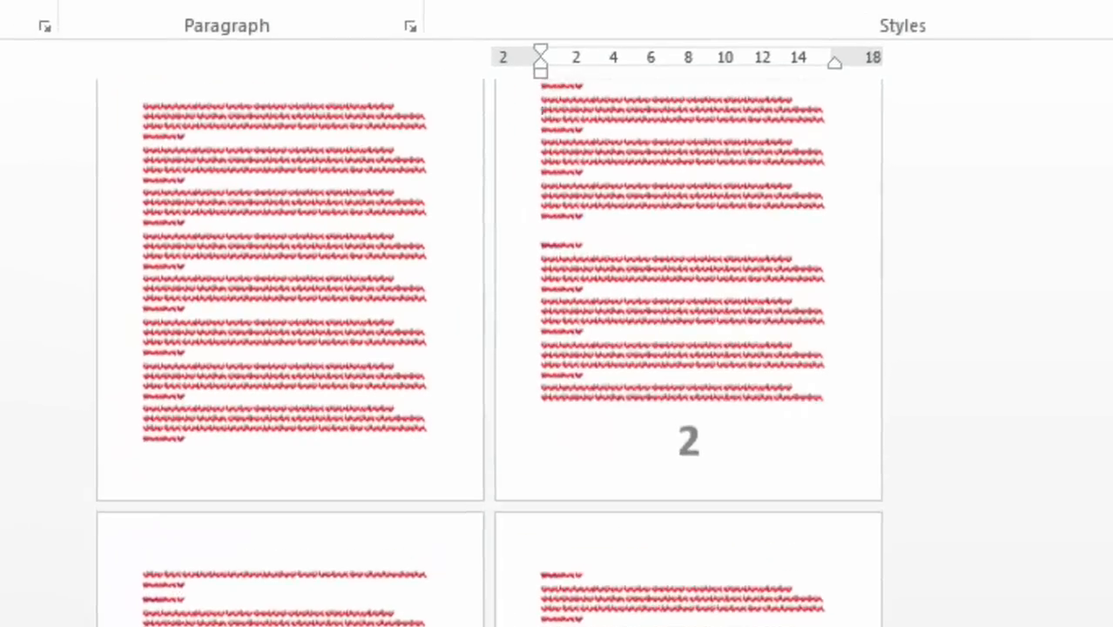
right_click(359, 62)
key("Escape")
scroll(561, 361, "up", 4)
left_click(412, 209)
left_click(802, 553)
scroll(802, 553, "down", 10)
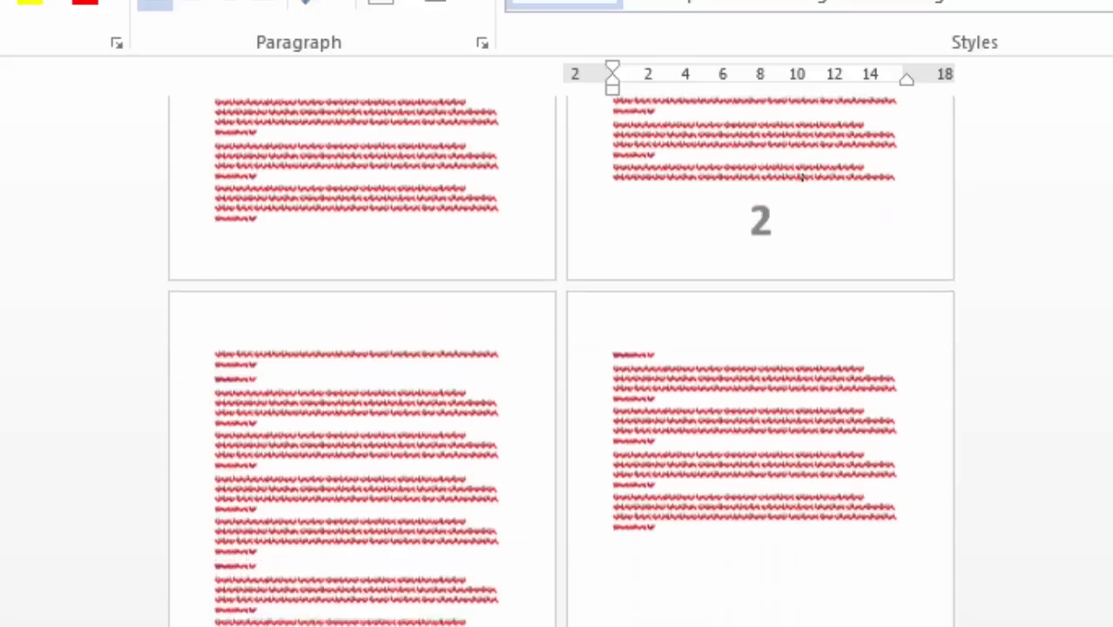
left_click(258, 506)
left_click(656, 294)
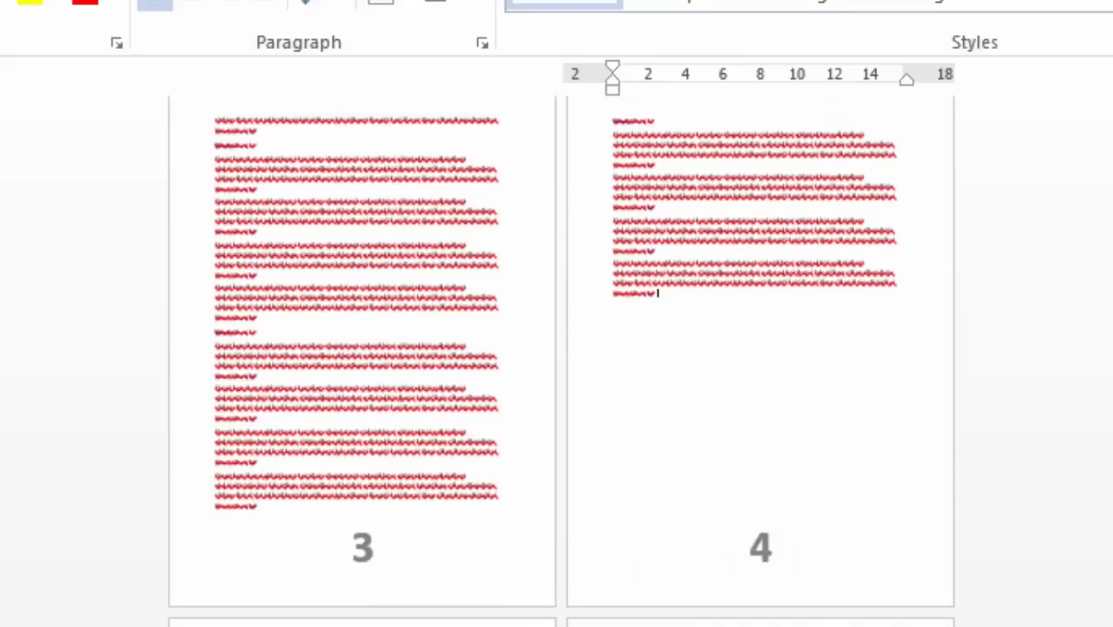
left_click(374, 623)
scroll(374, 623, "down", 1)
scroll(374, 623, "down", 6)
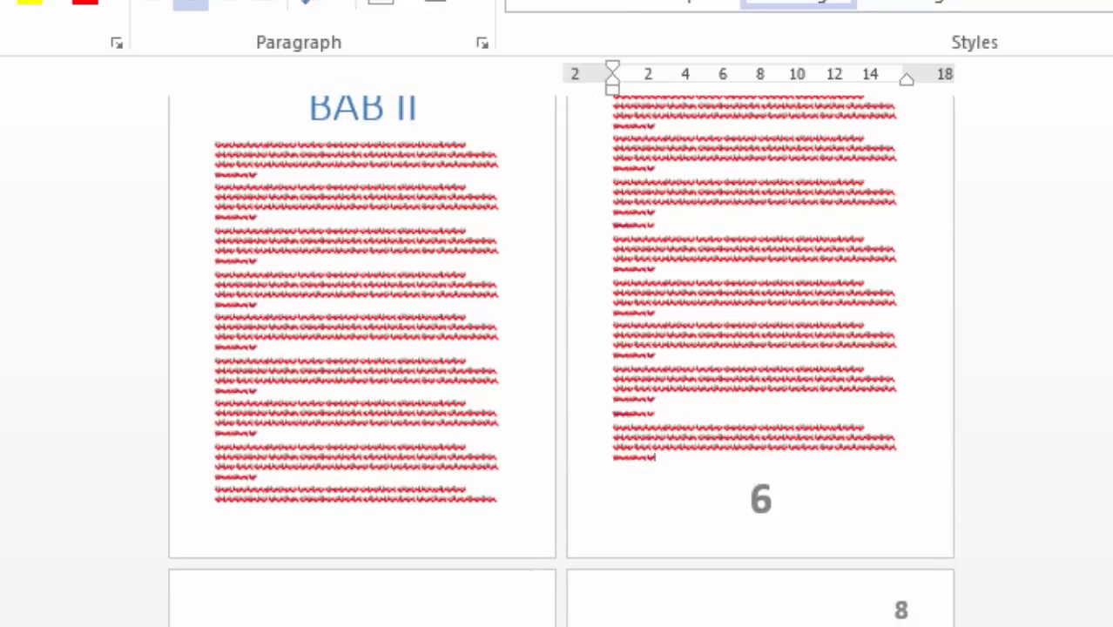
scroll(375, 624, "down", 3)
scroll(562, 362, "down", 1)
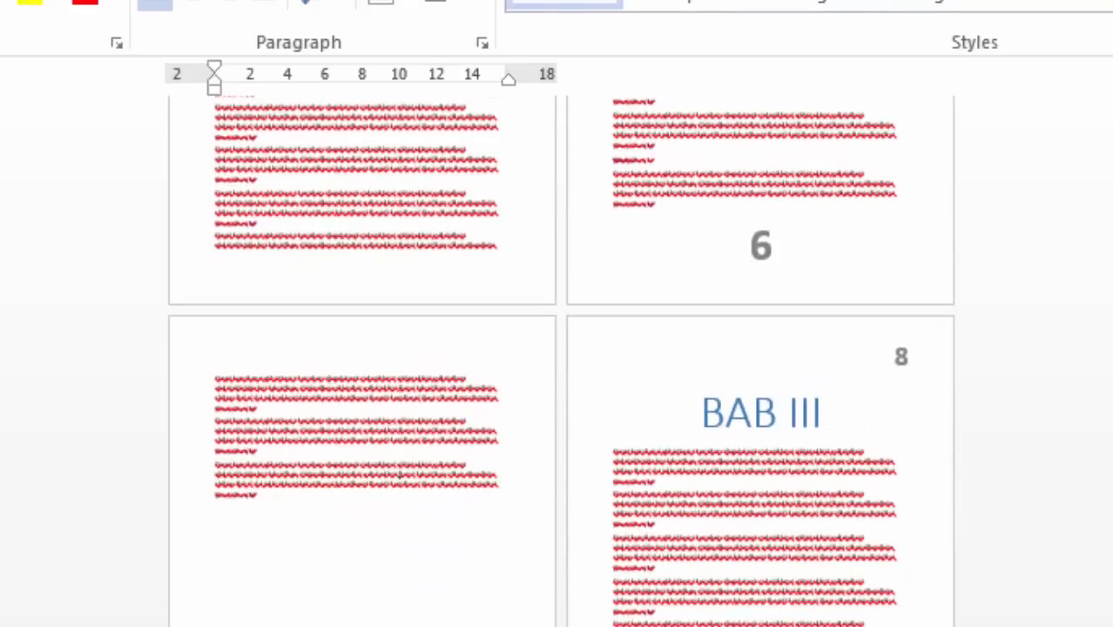
scroll(562, 362, "up", 7)
scroll(562, 361, "up", 3)
scroll(562, 361, "down", 3)
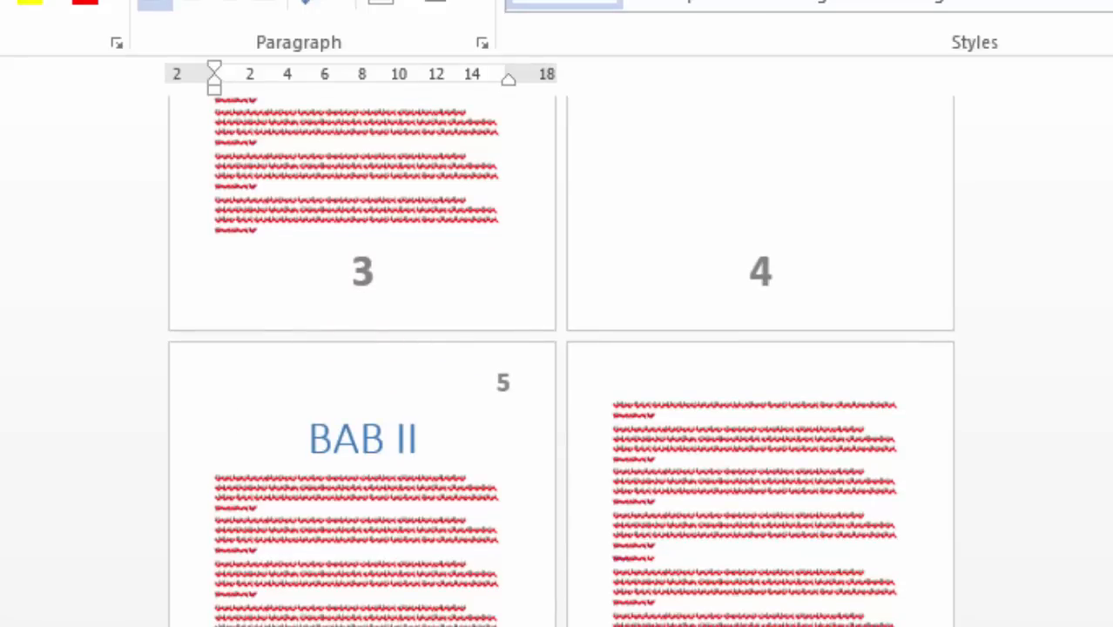
Inspect page 6's text and header to confirm its page number.
left_click(719, 522)
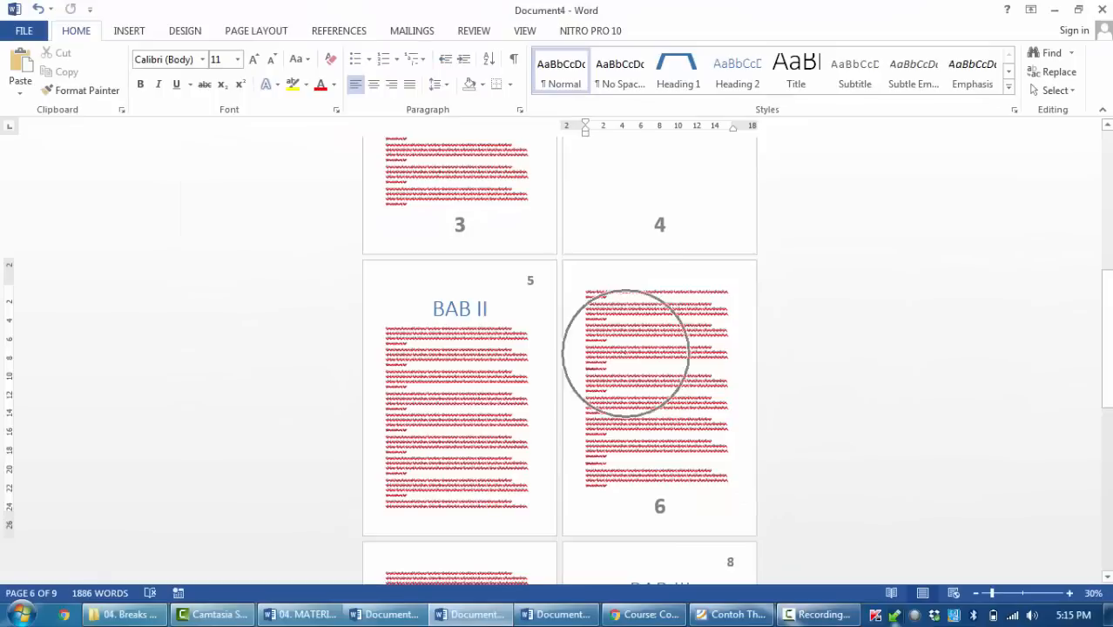
scroll(627, 355, "down", 1)
left_click(625, 353)
left_click(626, 354)
left_click(655, 330)
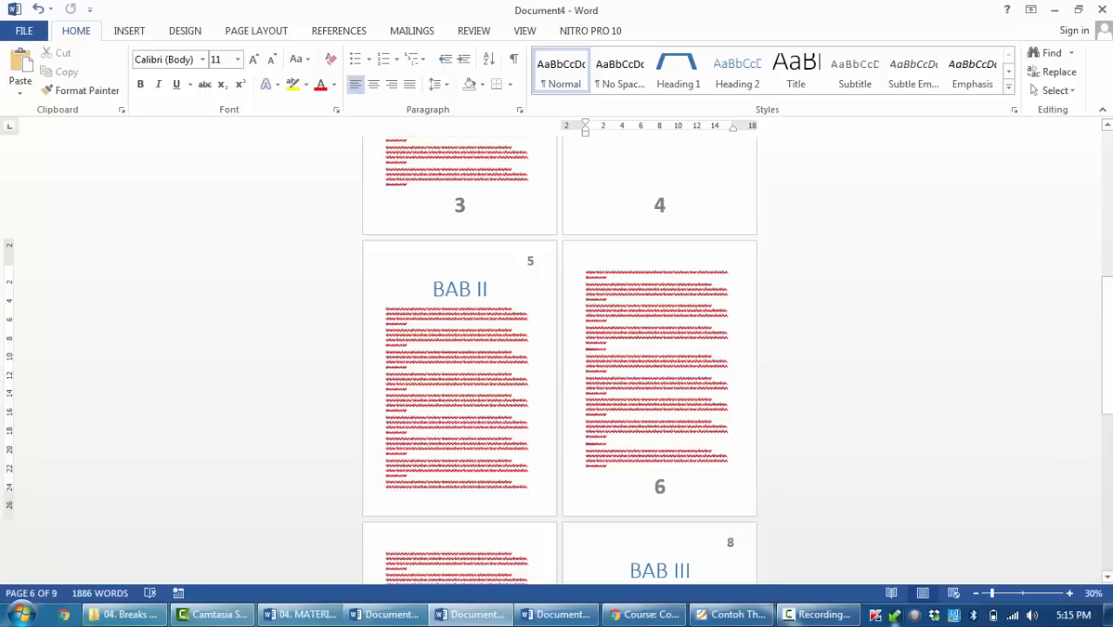
left_click(655, 330)
double_click(734, 258)
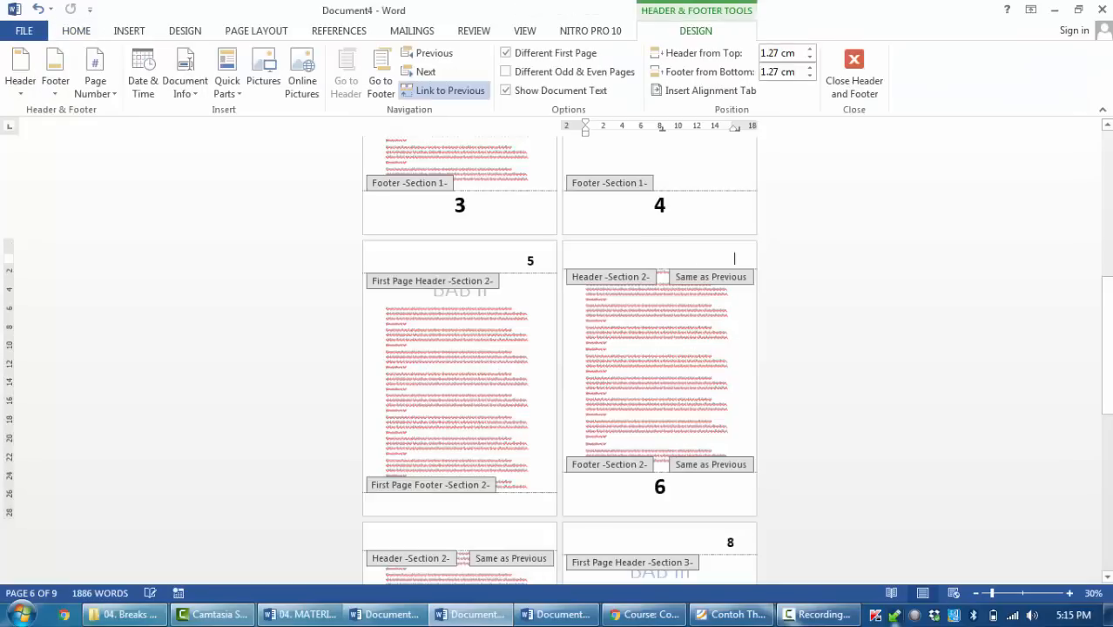
double_click(643, 342)
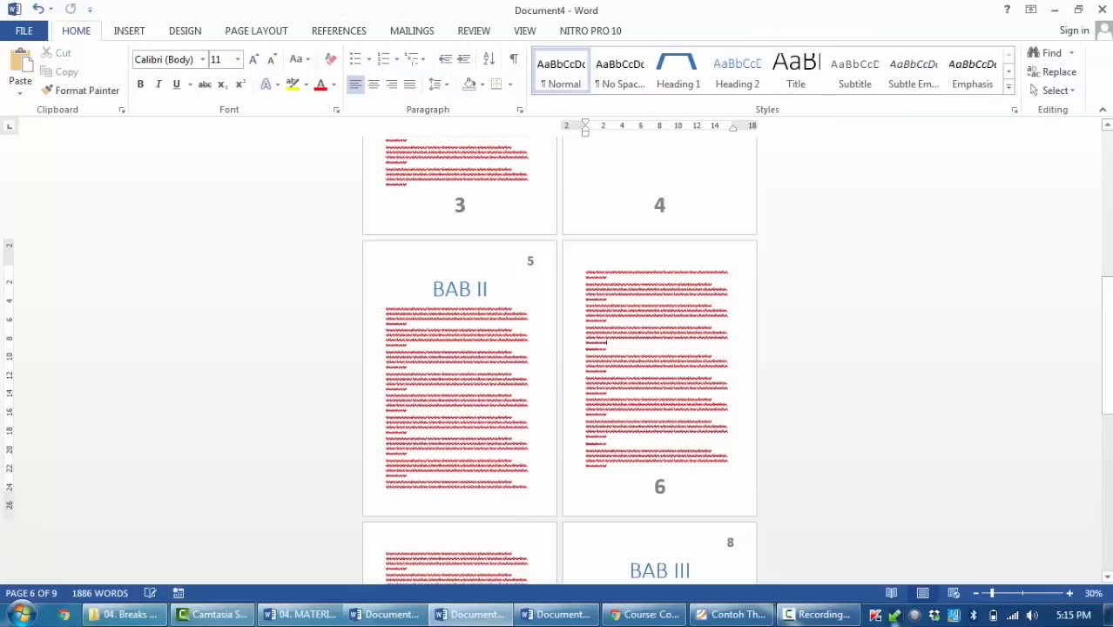
left_click(128, 31)
Restart the BAB II section's page numbering at 1 and view the BAB II and BAB III pages.
left_click(714, 80)
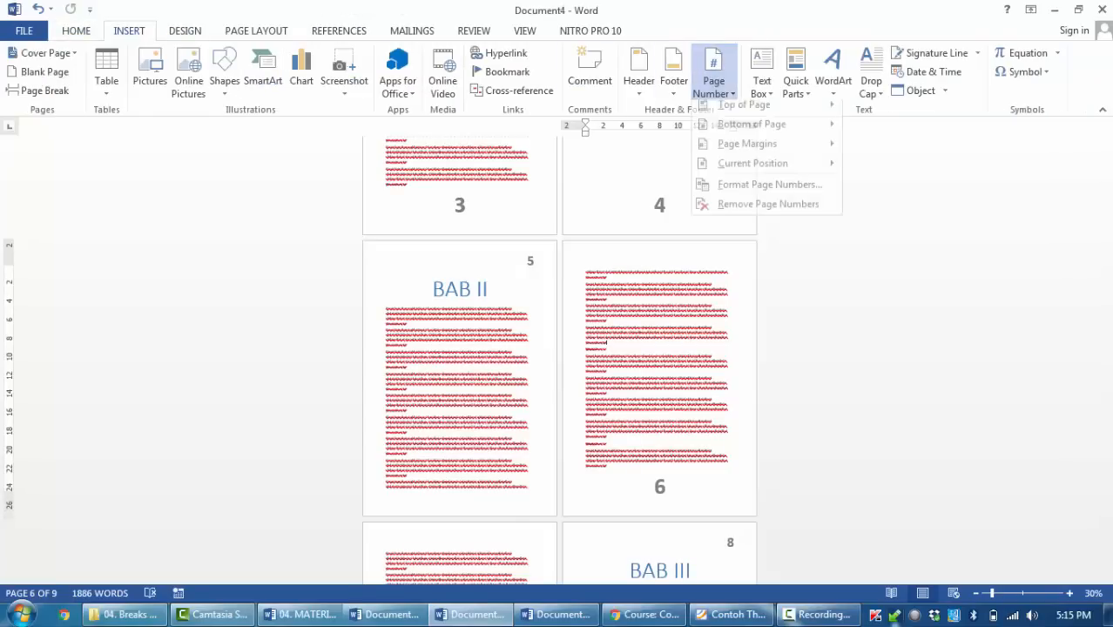
left_click(769, 184)
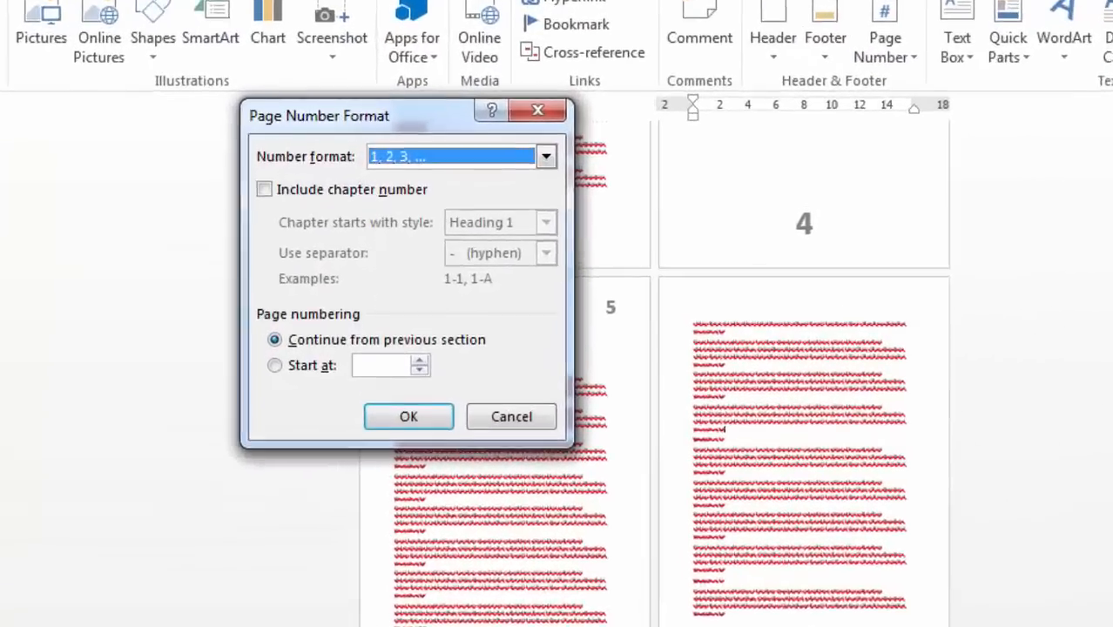
left_click(299, 297)
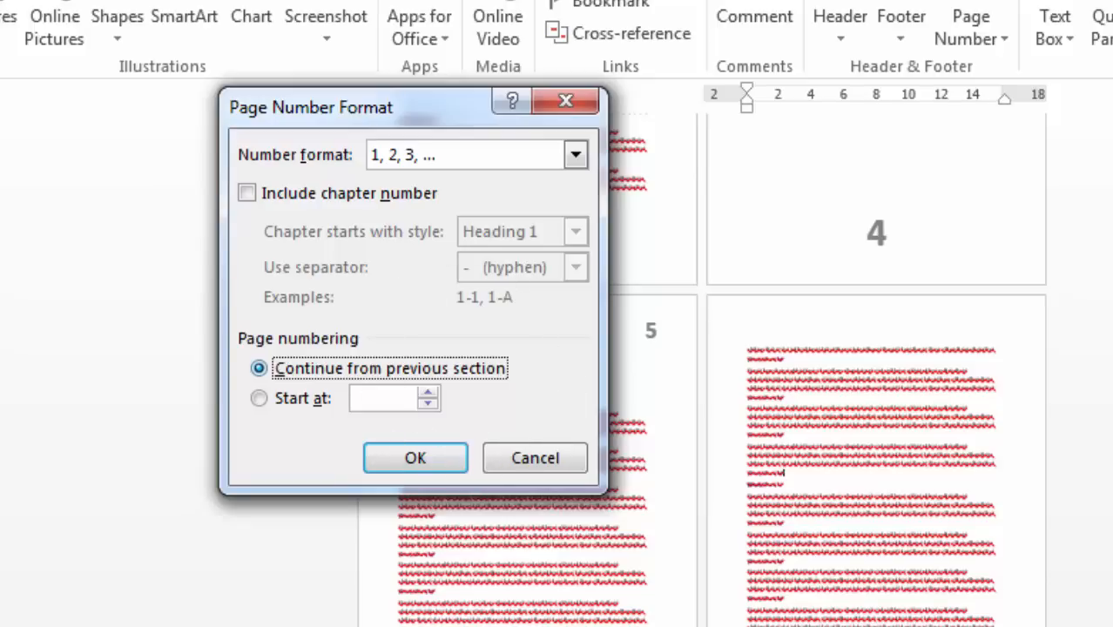
left_click(259, 397)
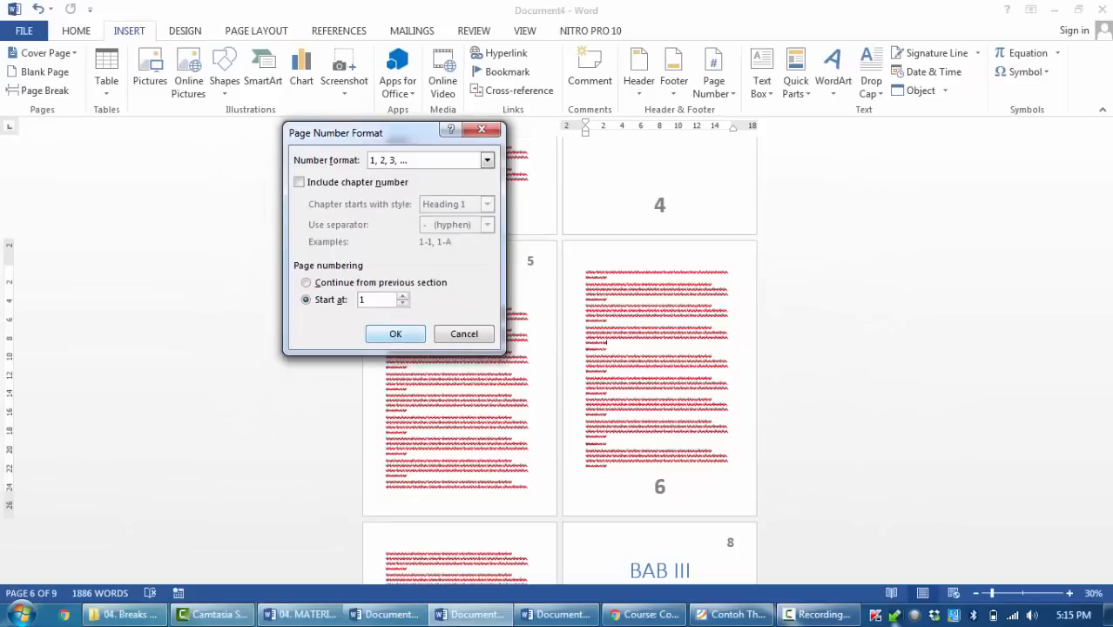
left_click(414, 458)
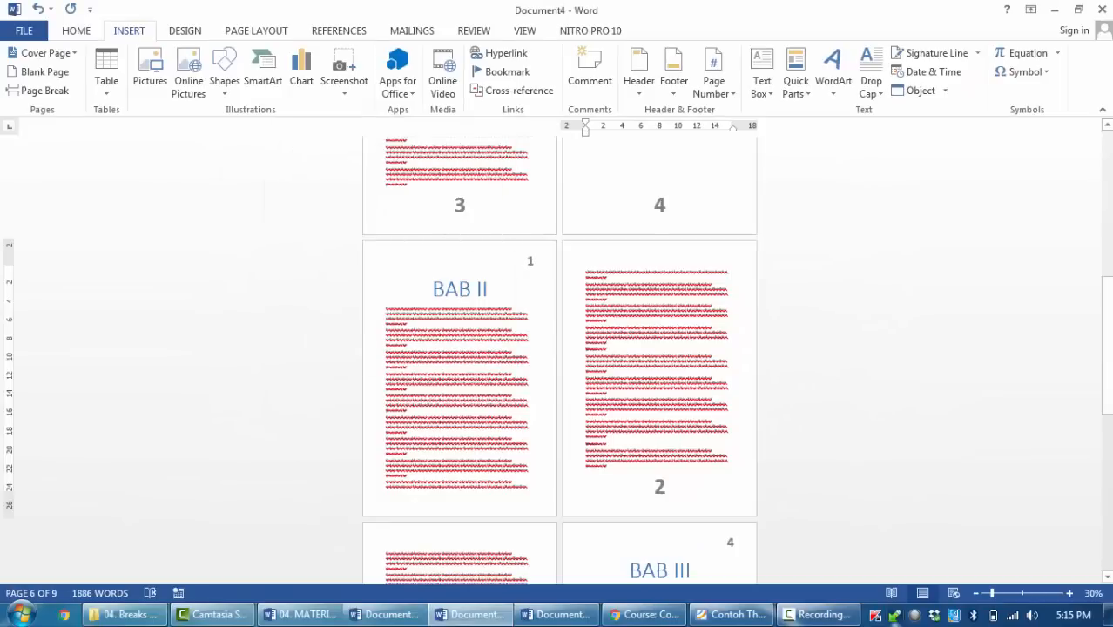
scroll(557, 348, "up", 1)
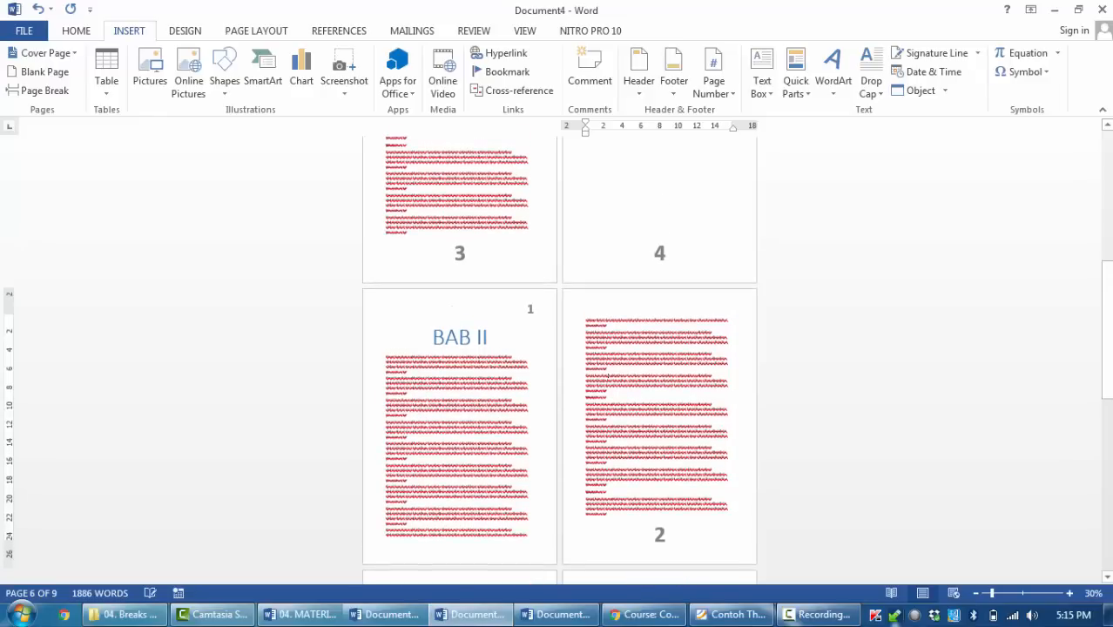
scroll(557, 349, "down", 1)
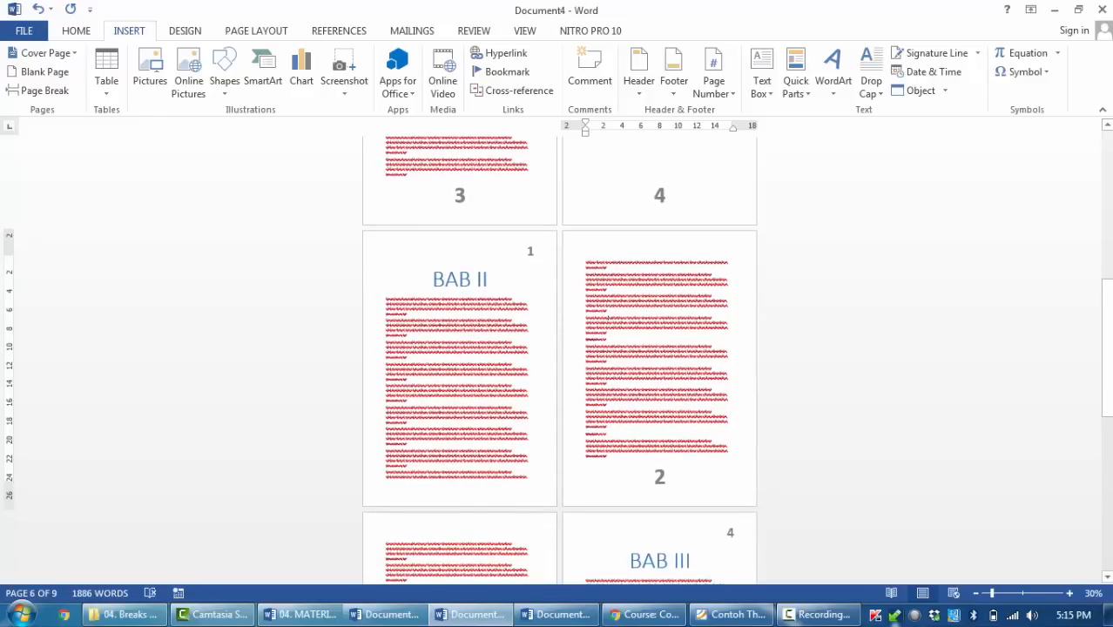
double_click(530, 250)
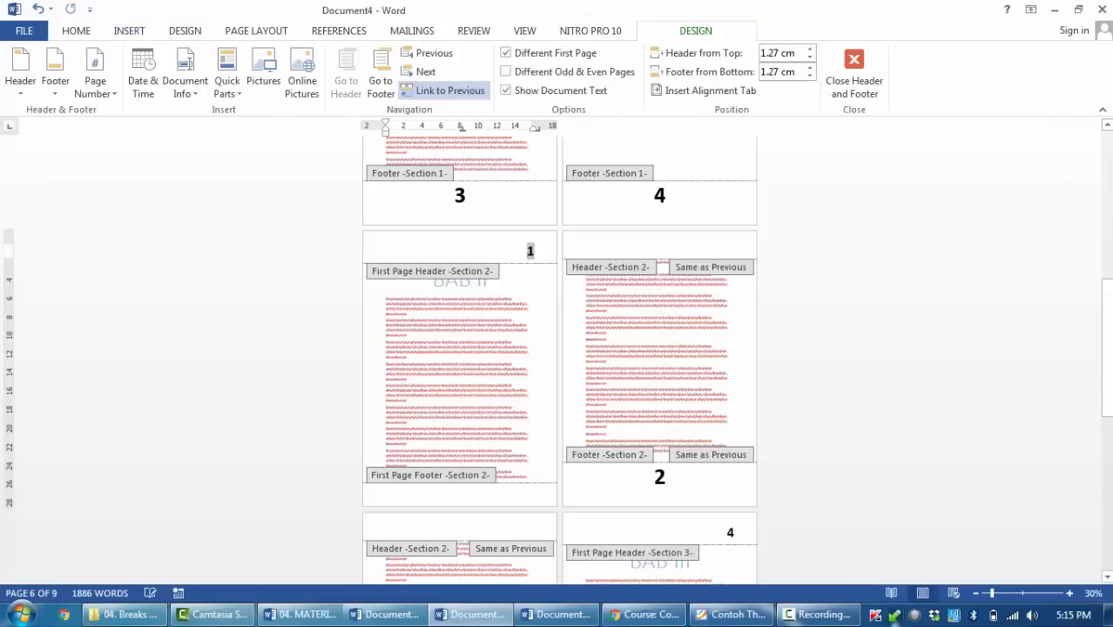
double_click(653, 333)
left_click(657, 322)
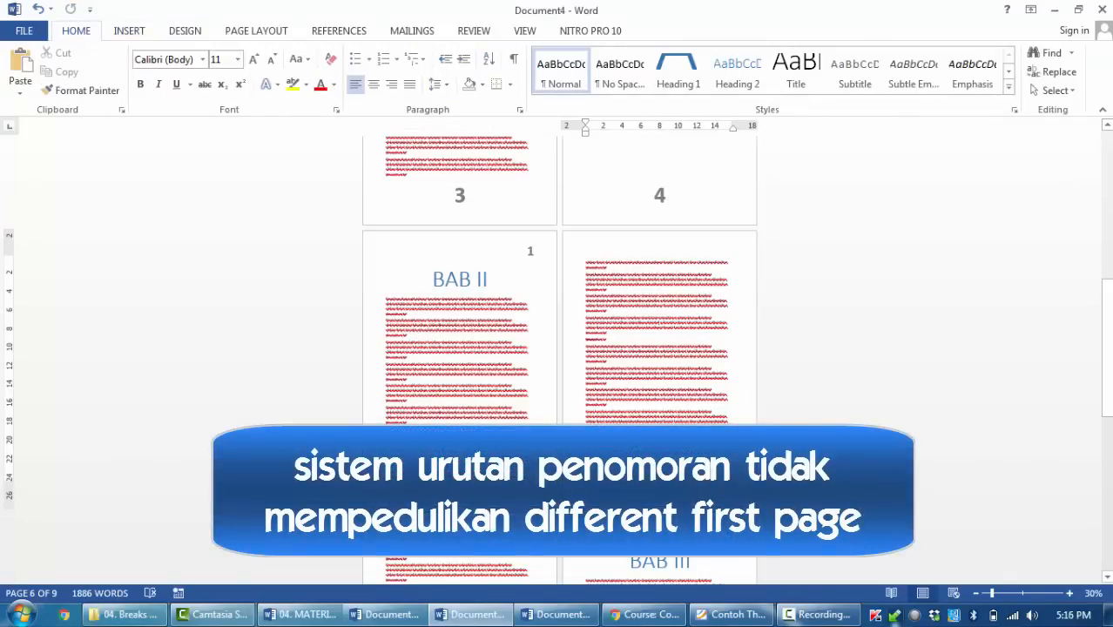
left_click(657, 321)
left_click(657, 322)
left_click(471, 328)
left_click(471, 328)
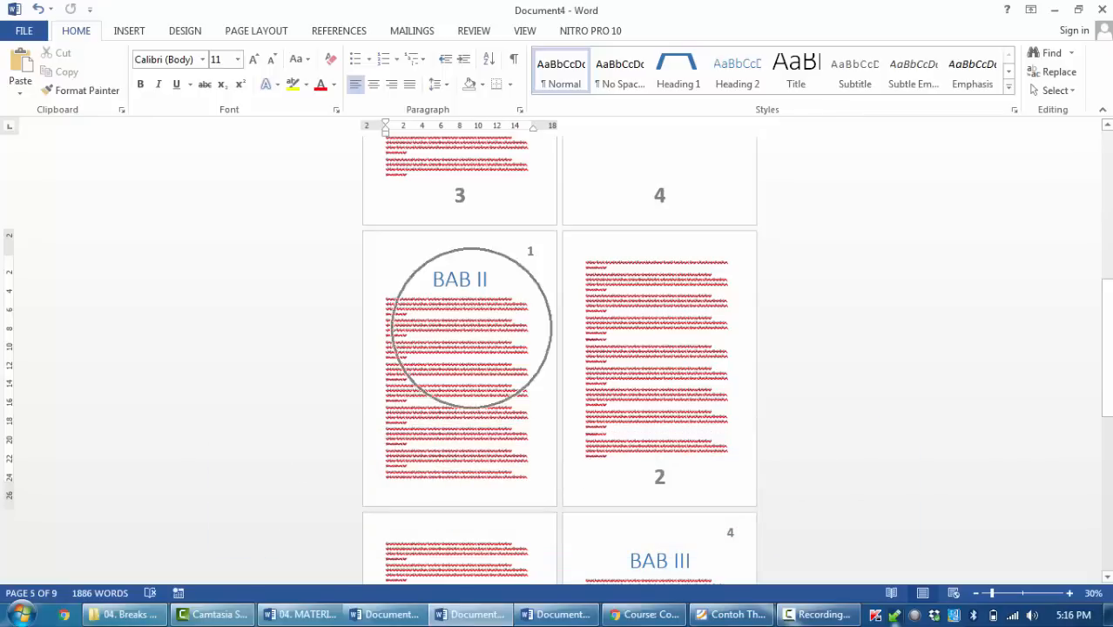
double_click(531, 252)
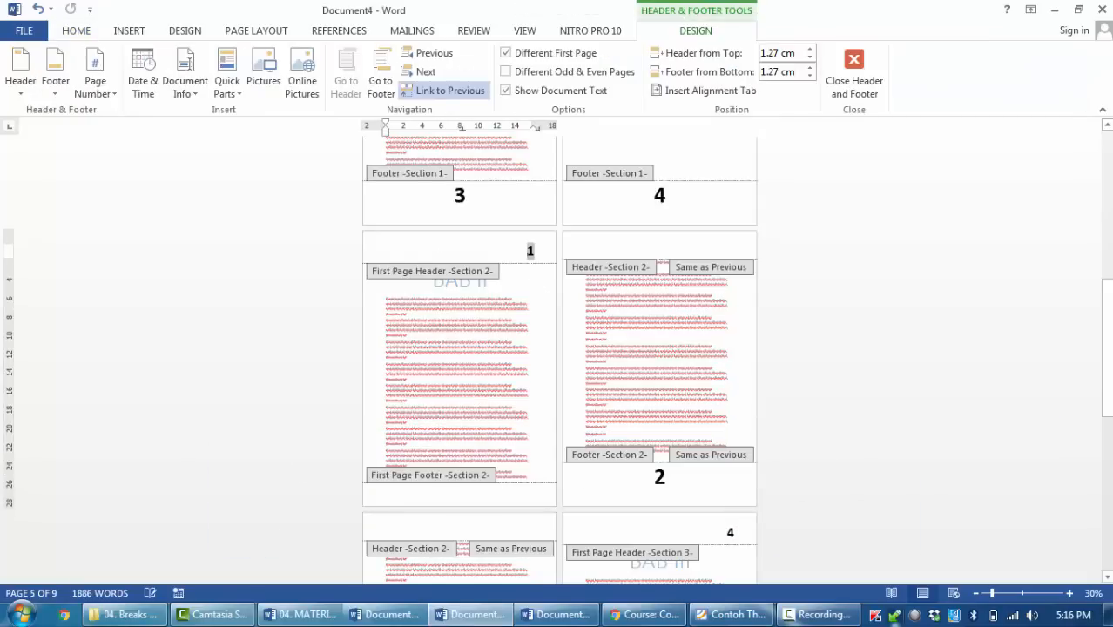
scroll(531, 252, "up", 1)
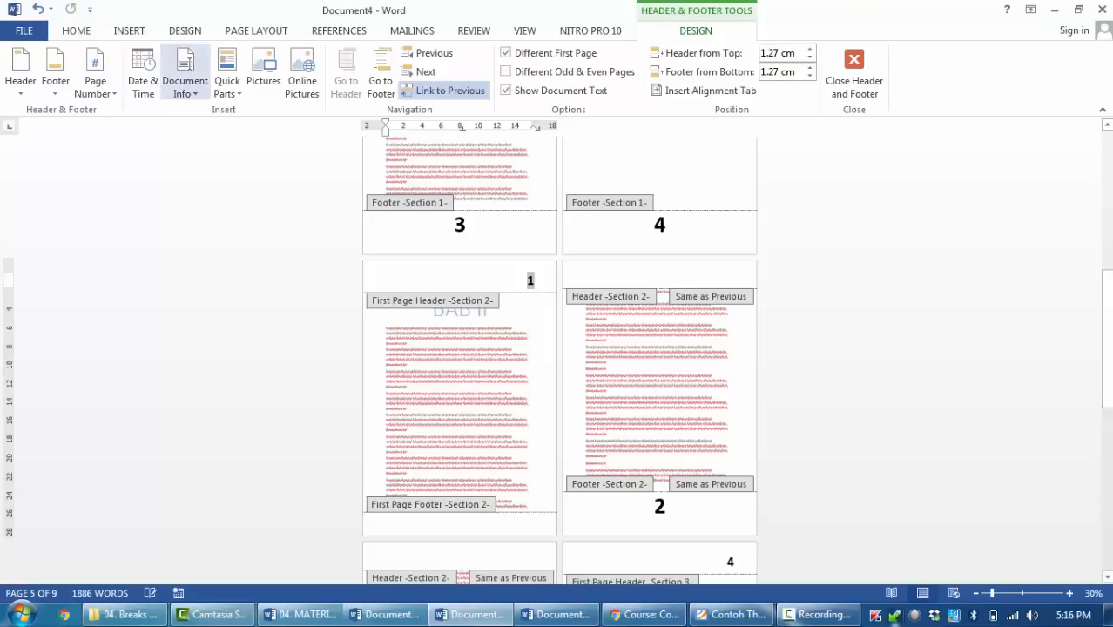
left_click(129, 31)
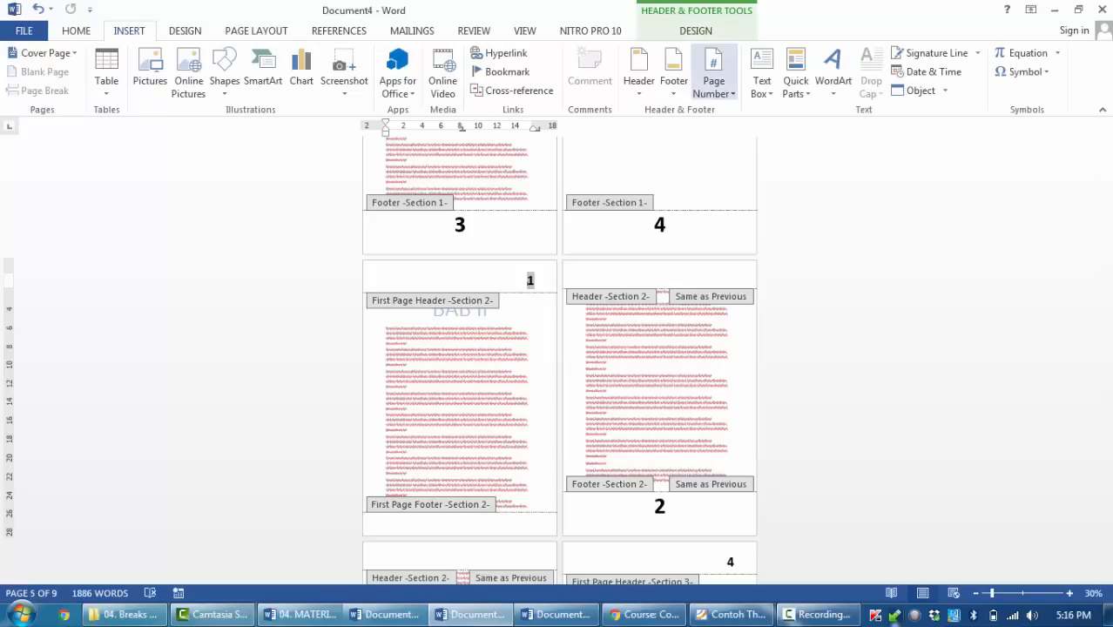
left_click(713, 85)
left_click(767, 191)
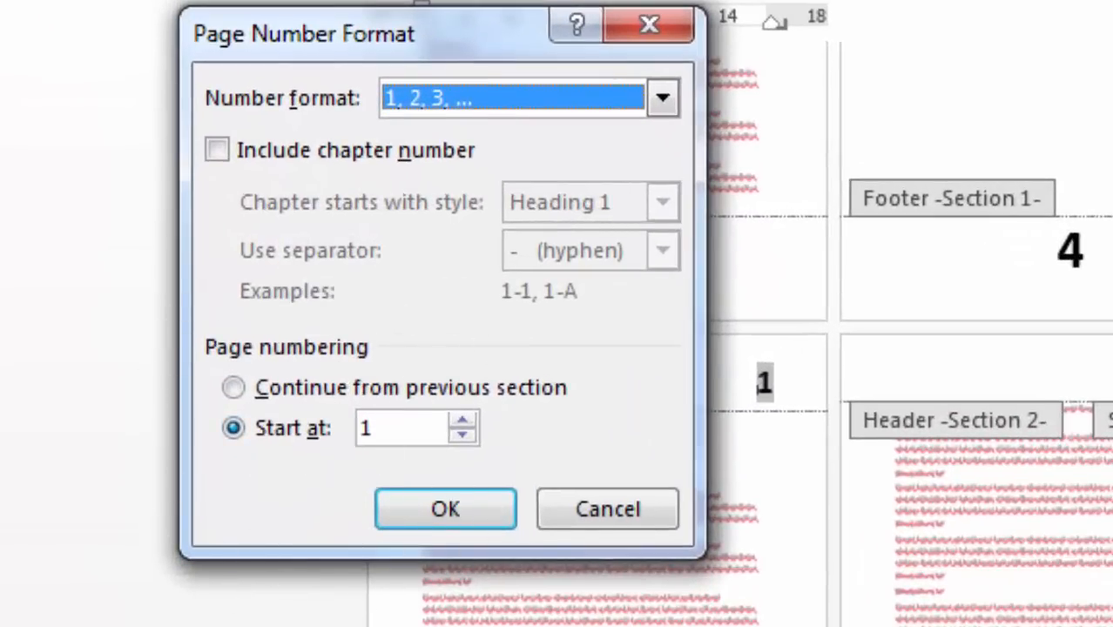
left_click(375, 429)
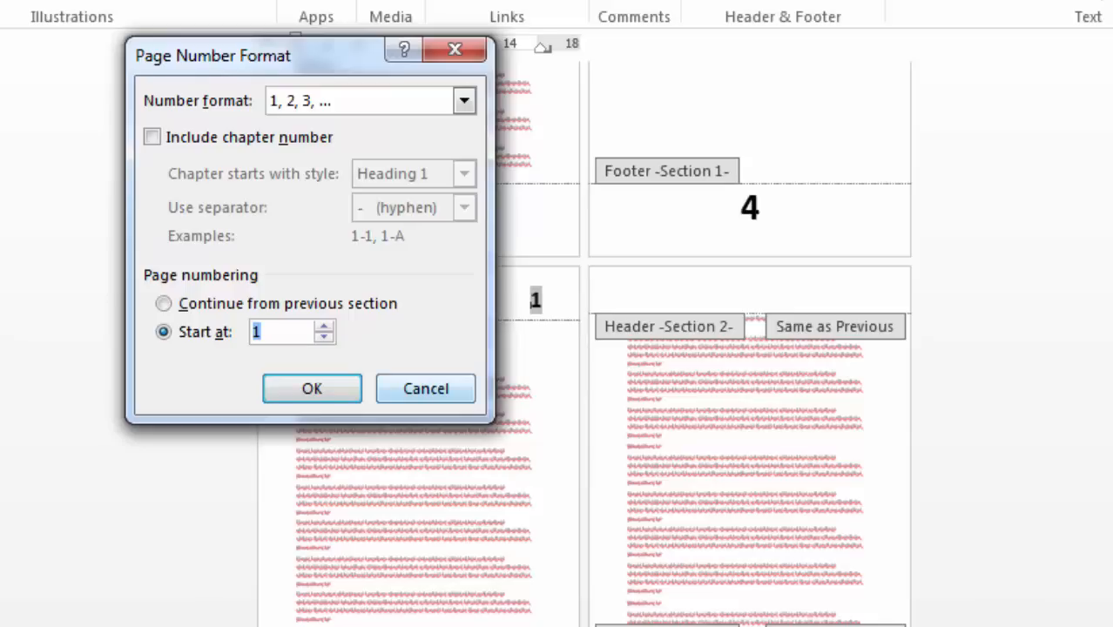
left_click(426, 389)
double_click(722, 381)
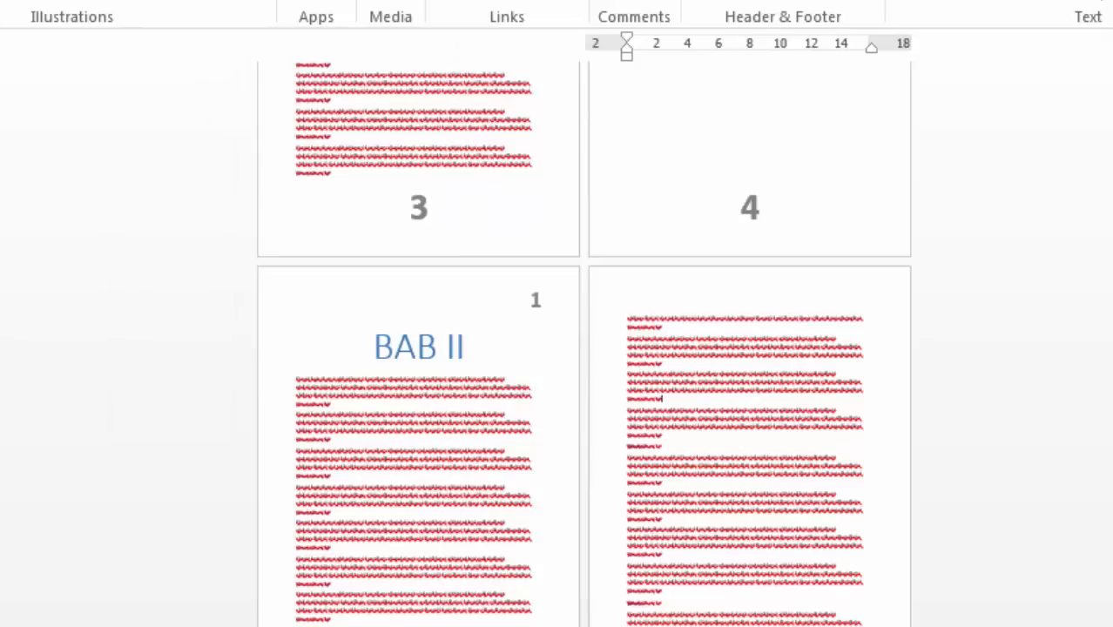
Check the BAB II heading and the right-hand page's header.
left_click(743, 398)
triple_click(455, 347)
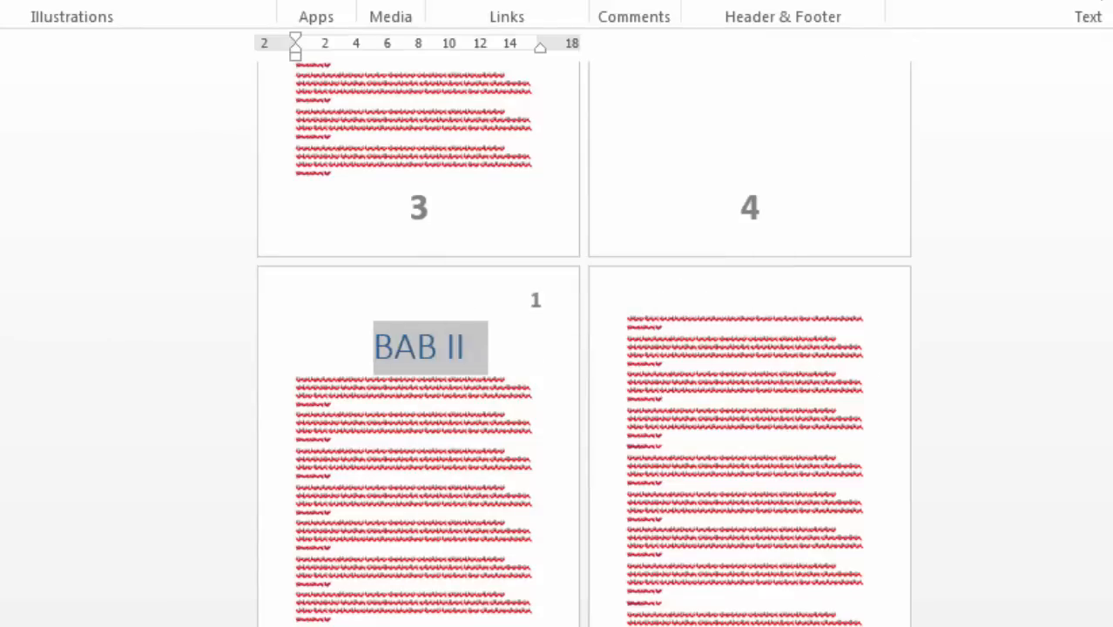
left_click(729, 319)
double_click(871, 295)
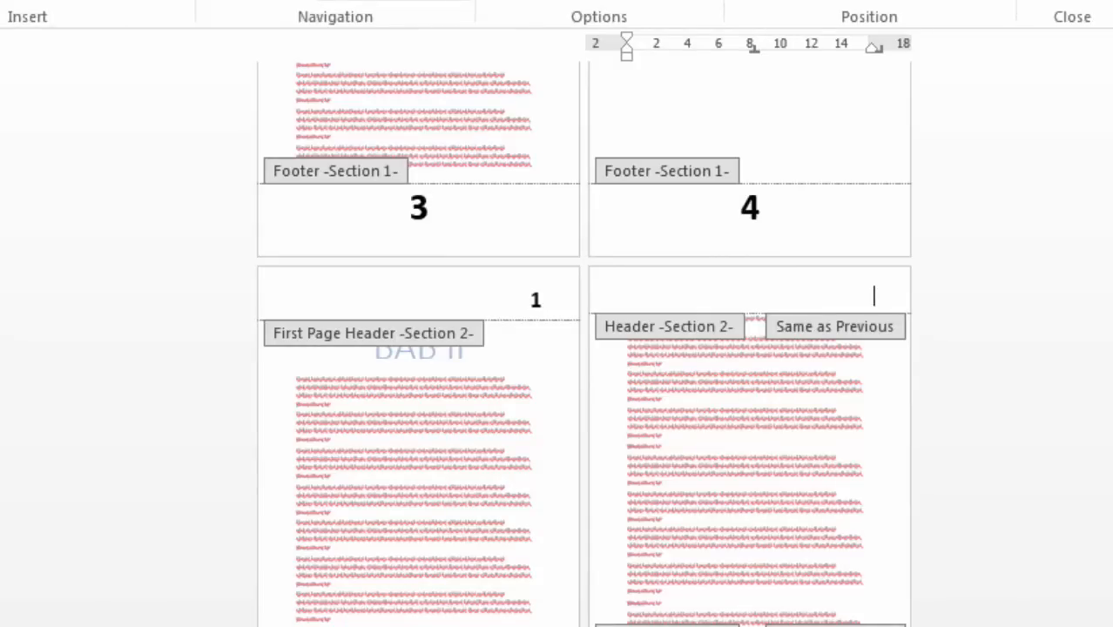
double_click(456, 348)
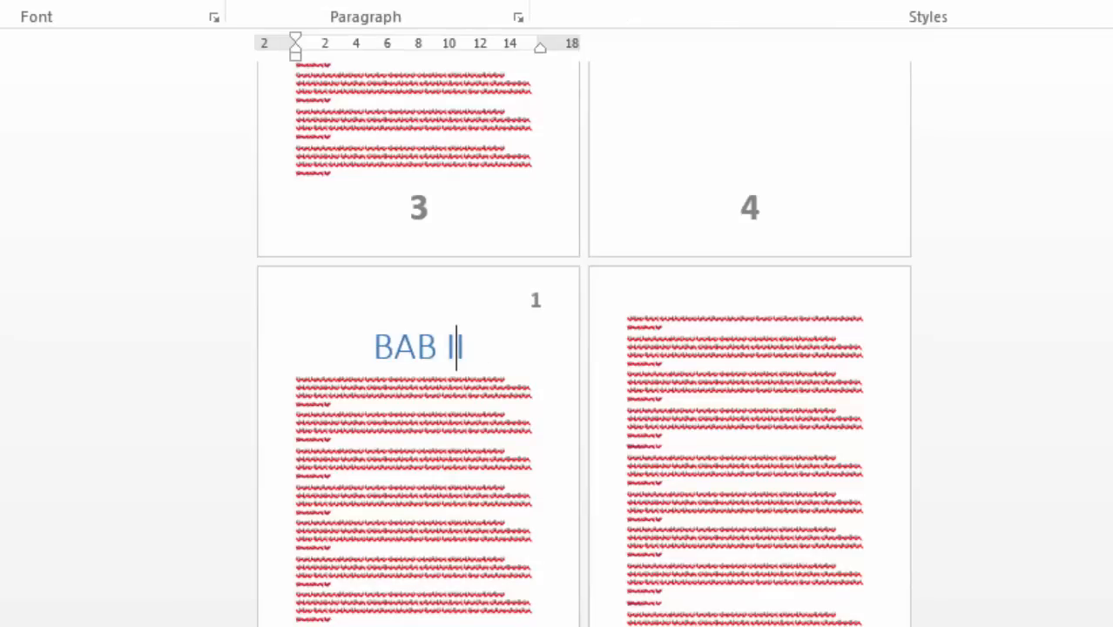
Check the BAB III heading and the page number 4 in its header.
scroll(583, 344, "down", 8)
left_click(773, 342)
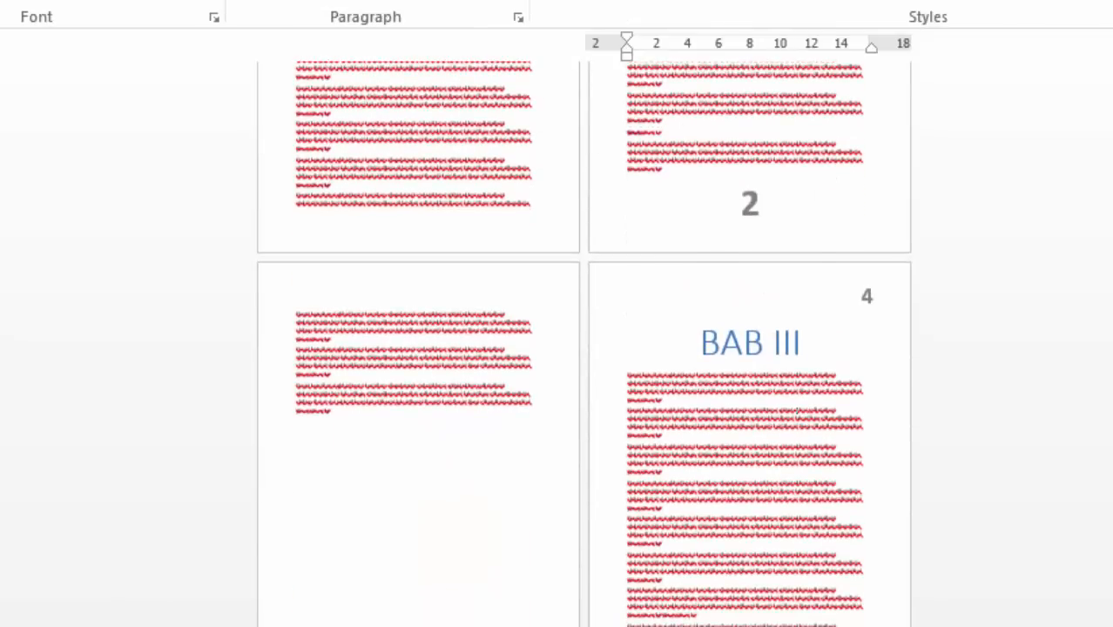
triple_click(772, 342)
left_click(662, 400)
scroll(661, 399, "down", 2)
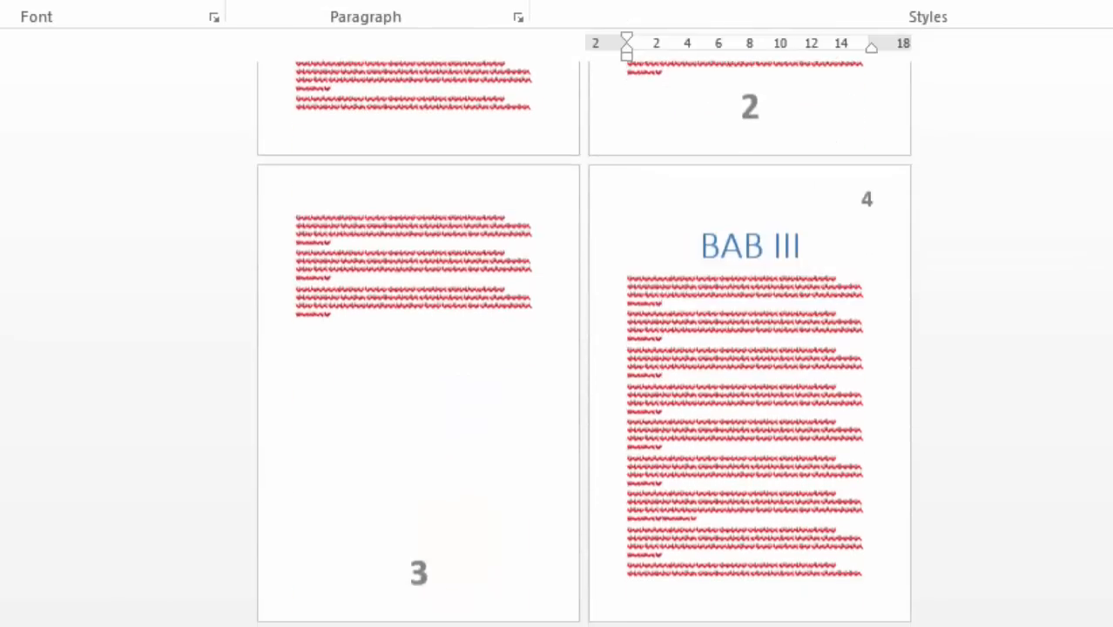
scroll(662, 399, "up", 1)
scroll(584, 344, "down", 13)
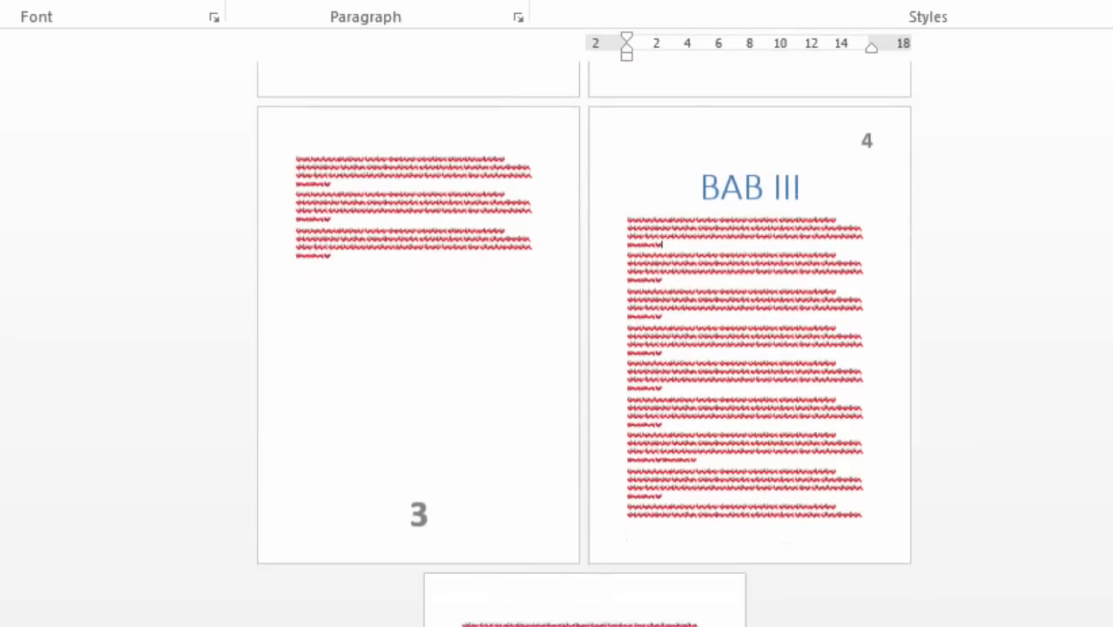
left_click(497, 519)
scroll(497, 520, "up", 3)
scroll(827, 371, "up", 5)
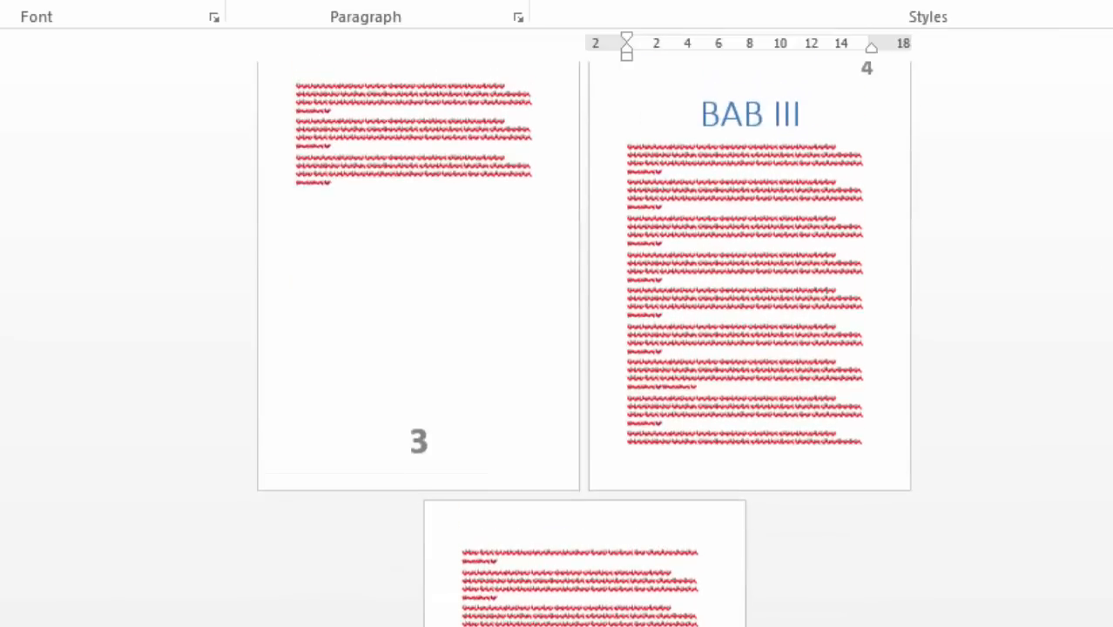
left_click(826, 372)
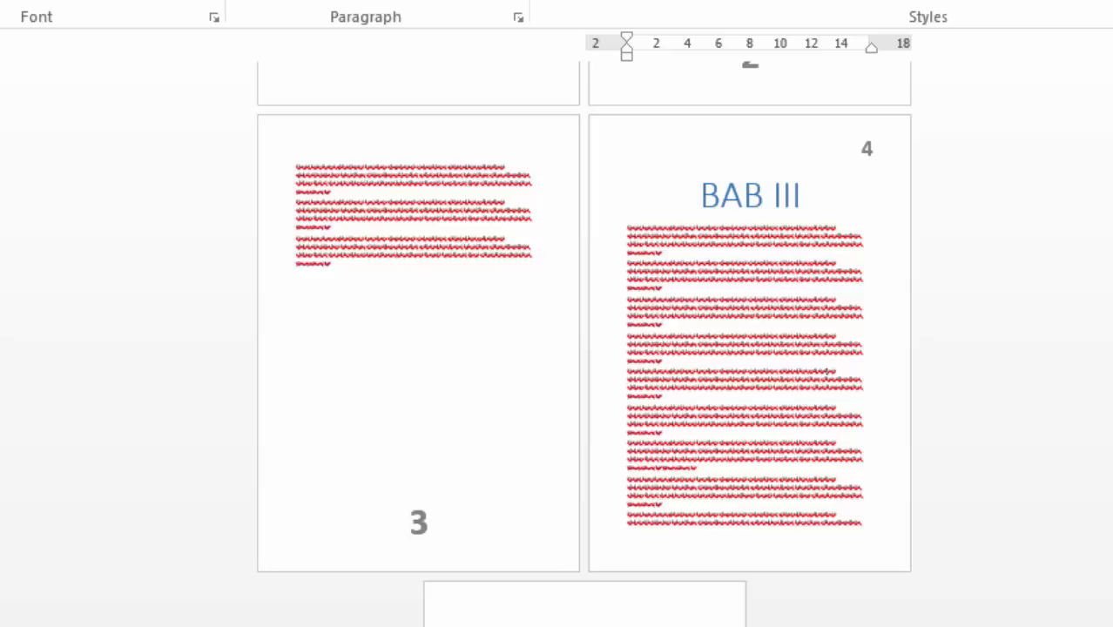
scroll(826, 371, "up", 1)
double_click(865, 181)
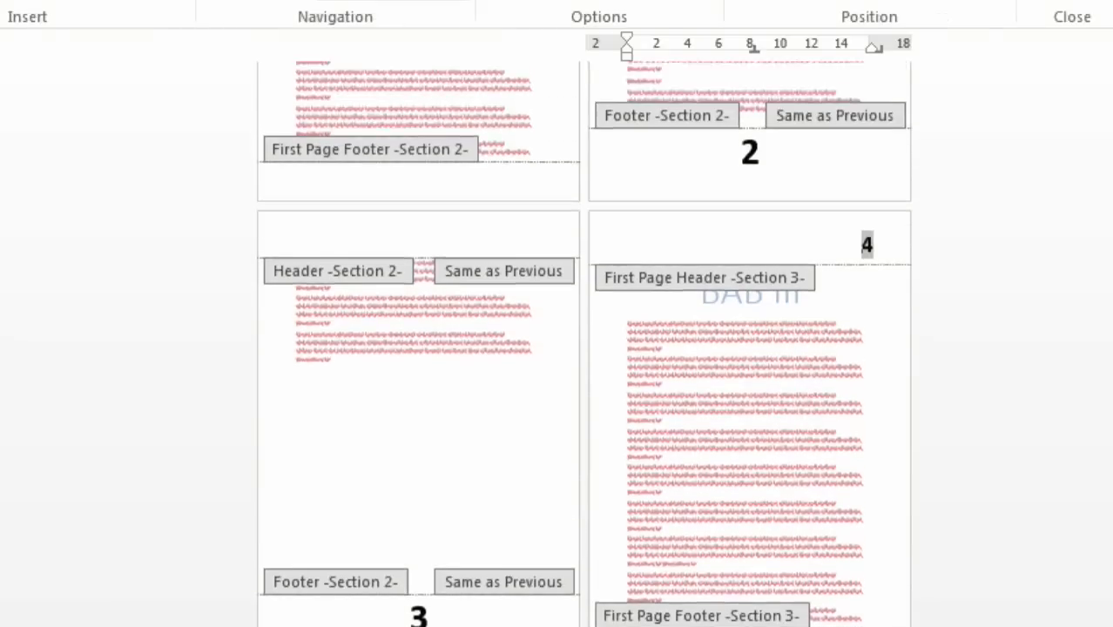
left_click_drag(862, 245, 882, 245)
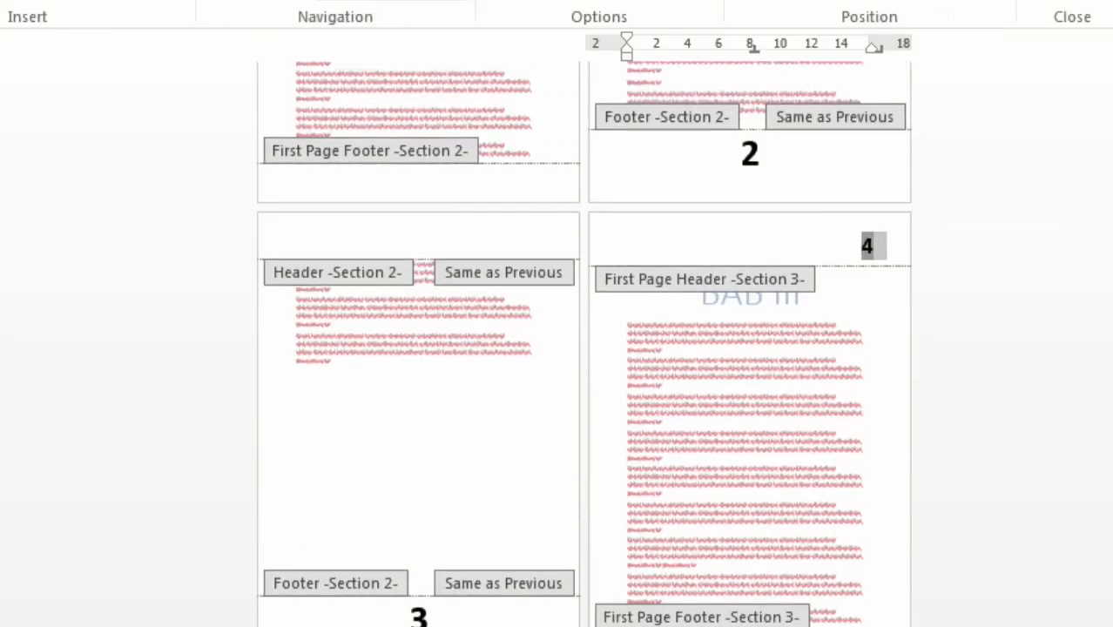
double_click(418, 426)
Return to the end of BAB II and bring up the Page Number options.
scroll(418, 427, "up", 1)
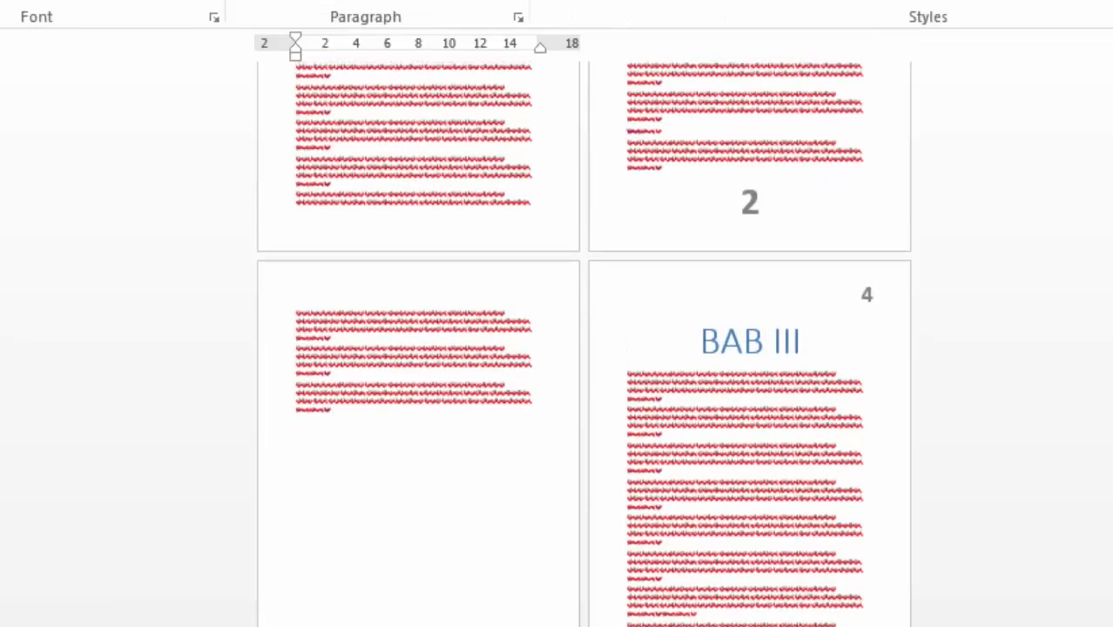
scroll(575, 344, "up", 3)
left_click(466, 182)
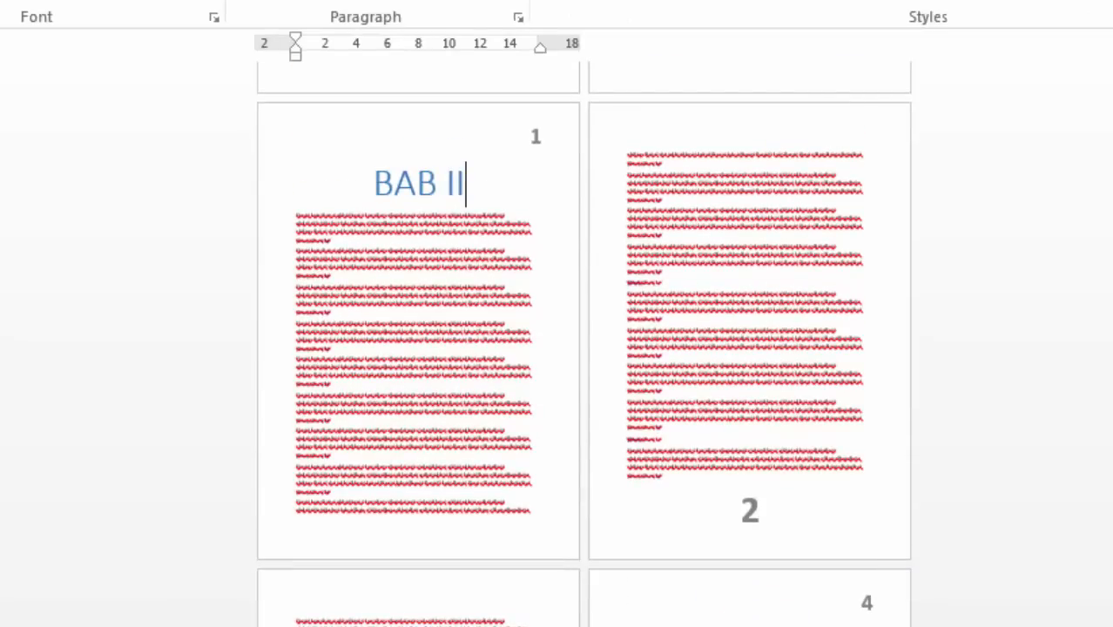
scroll(751, 509, "down", 3)
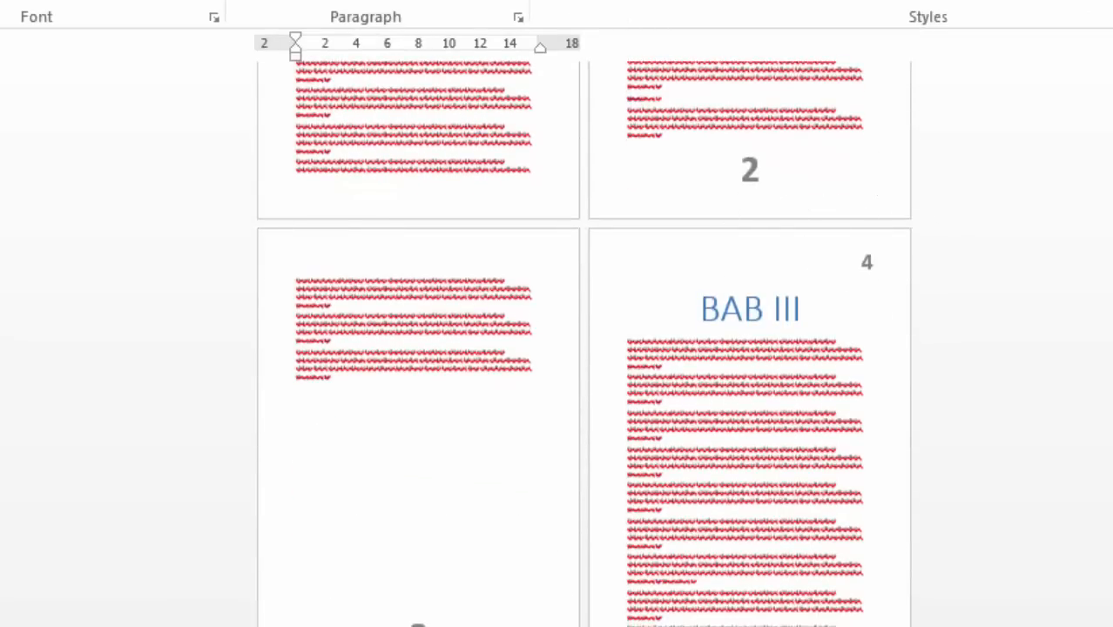
left_click(129, 30)
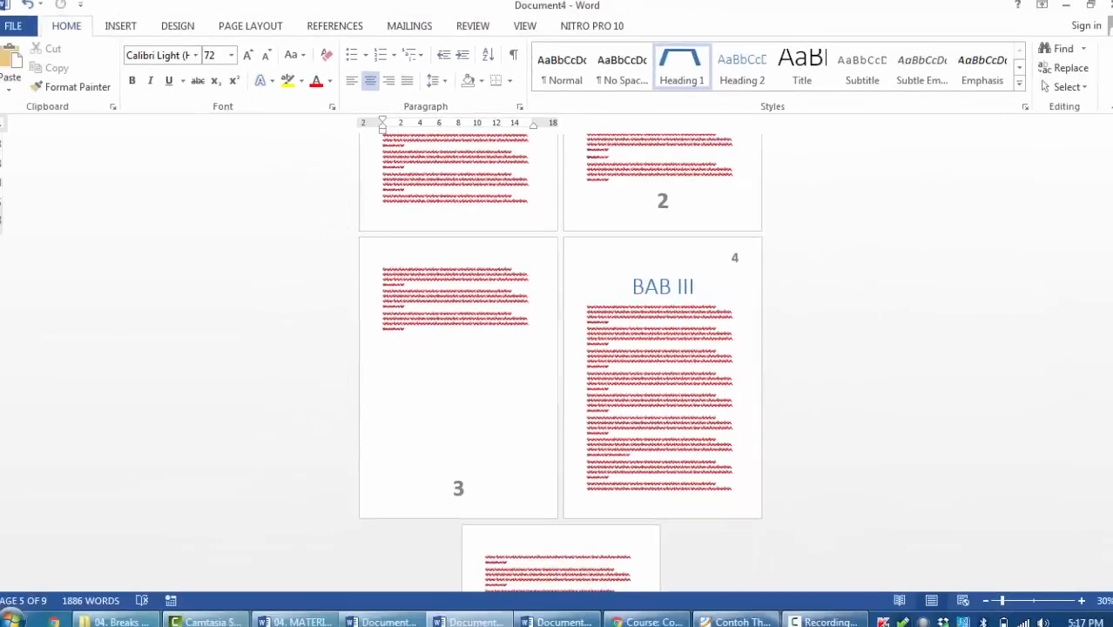
left_click(713, 80)
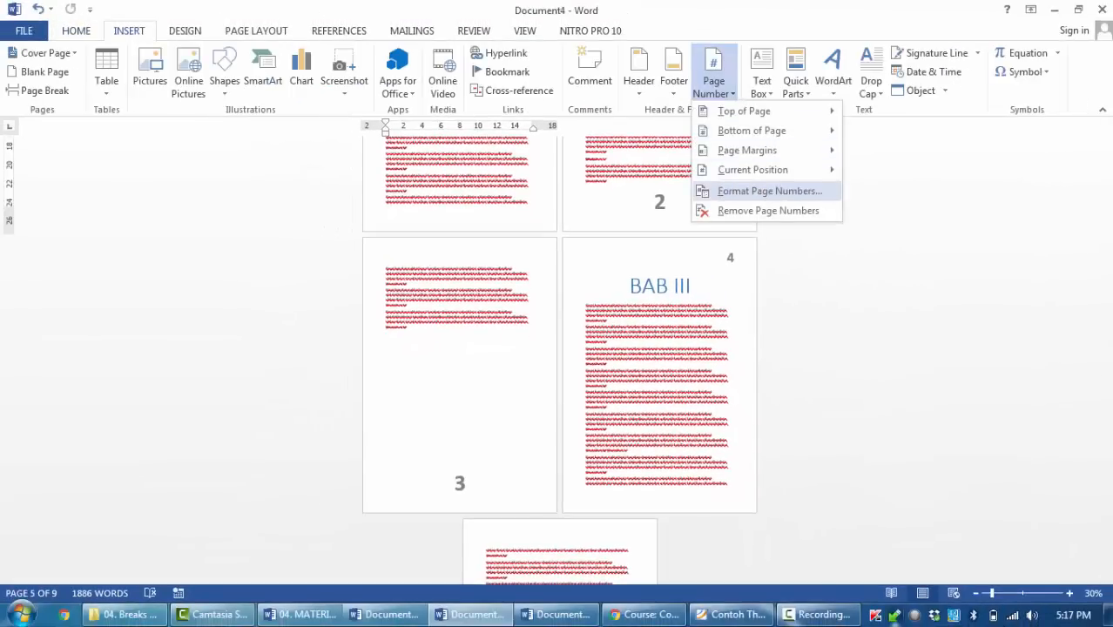
In Page Number Format, try continuing versus restarting the section's numbering.
left_click(769, 191)
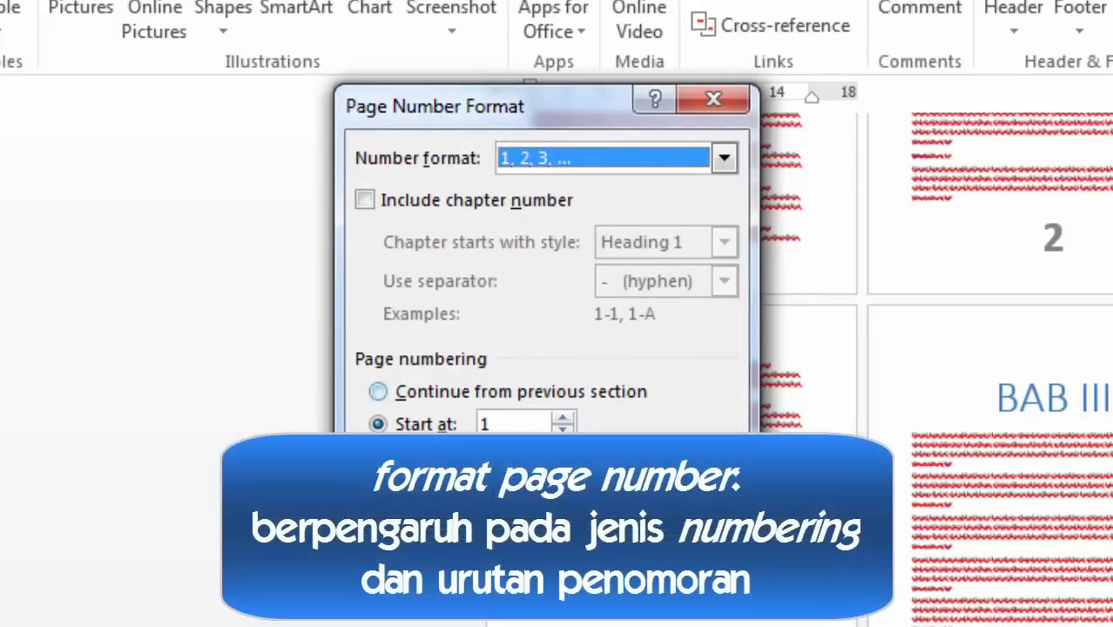
left_click(724, 158)
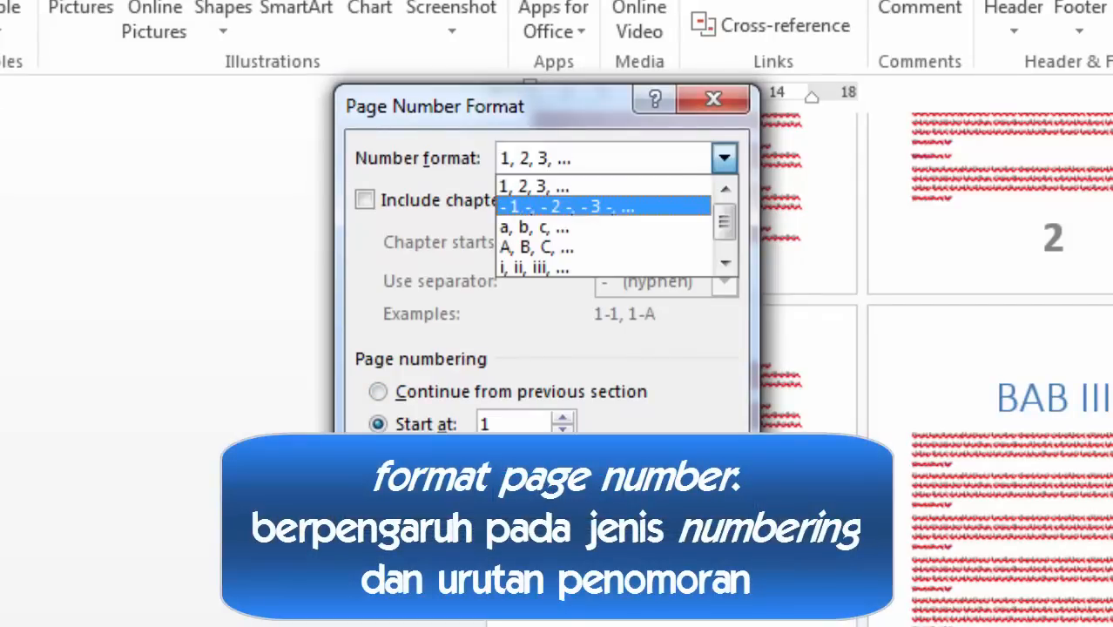
key("Escape")
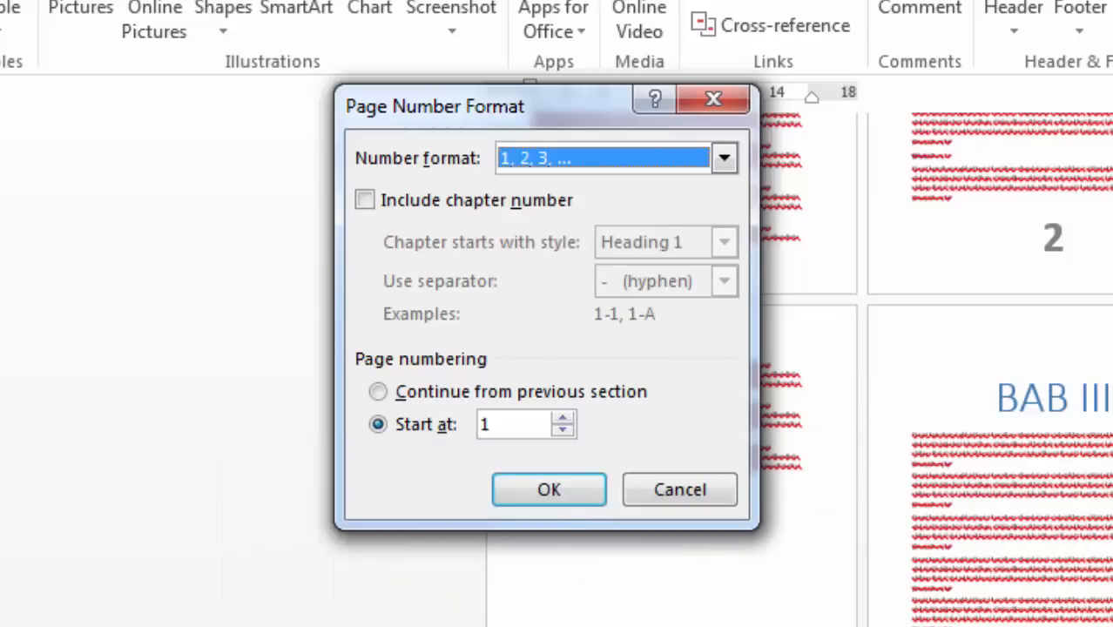
left_click(680, 489)
left_click(378, 392)
left_click(378, 424)
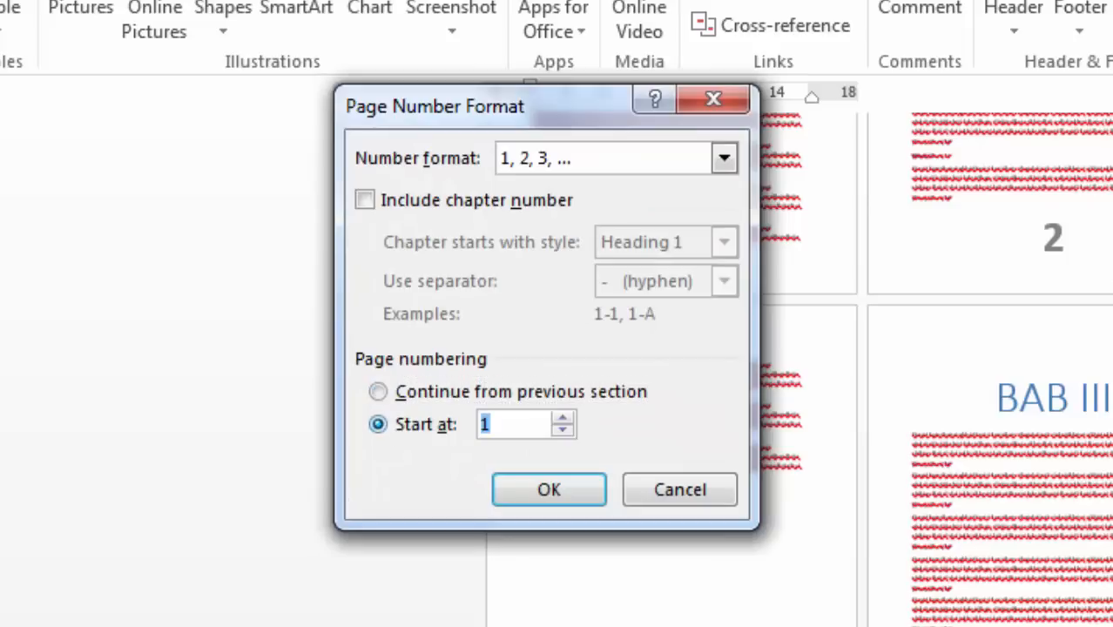
left_click(378, 391)
left_click(378, 425)
left_click(378, 392)
left_click(378, 424)
Use A, B, C numbering continued from the previous section, then close header editing.
left_click(725, 158)
left_click(601, 225)
left_click(725, 159)
left_click(601, 247)
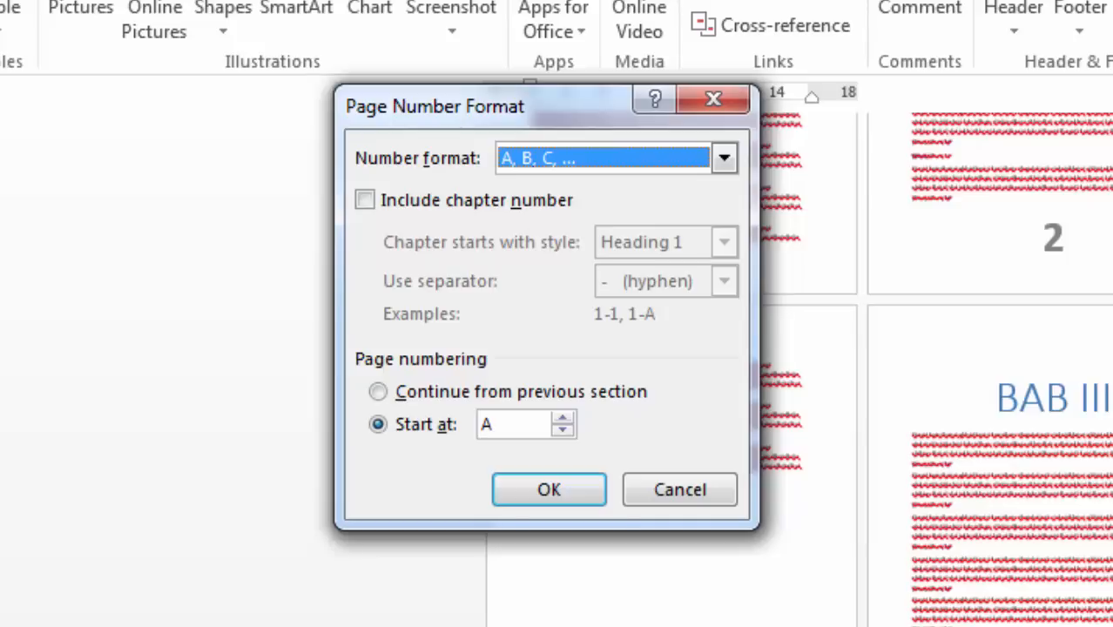
left_click(725, 158)
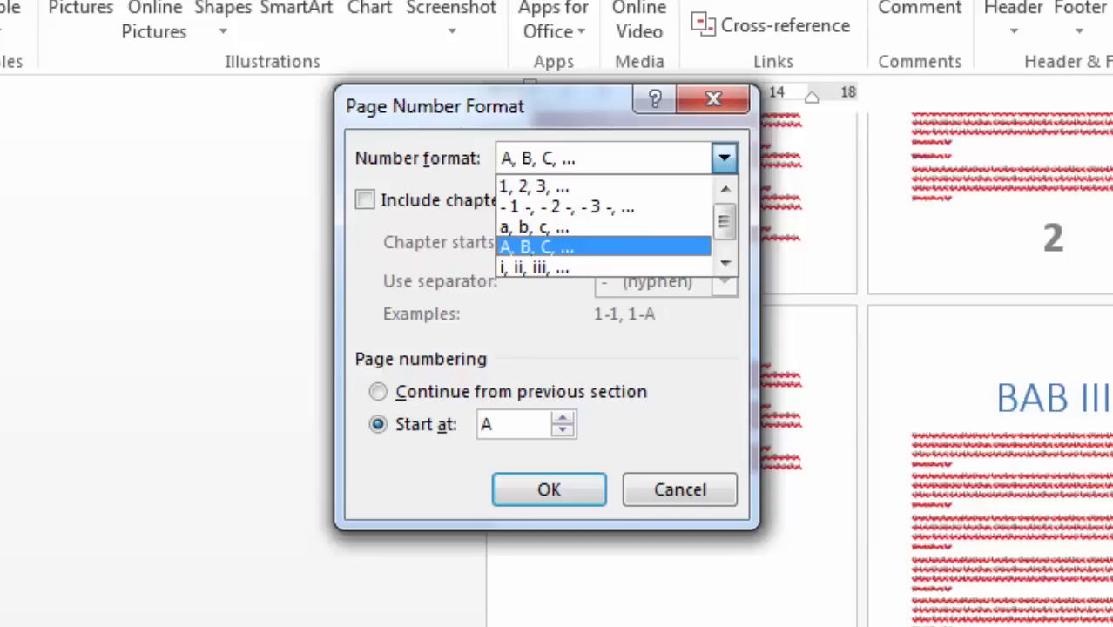
left_click(600, 247)
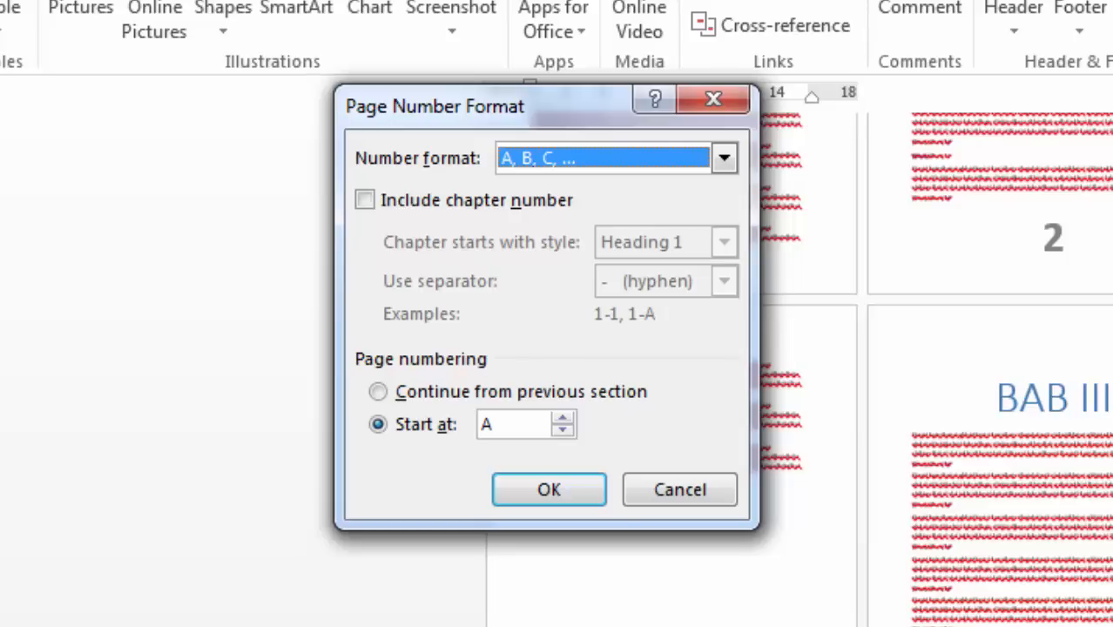
left_click(378, 392)
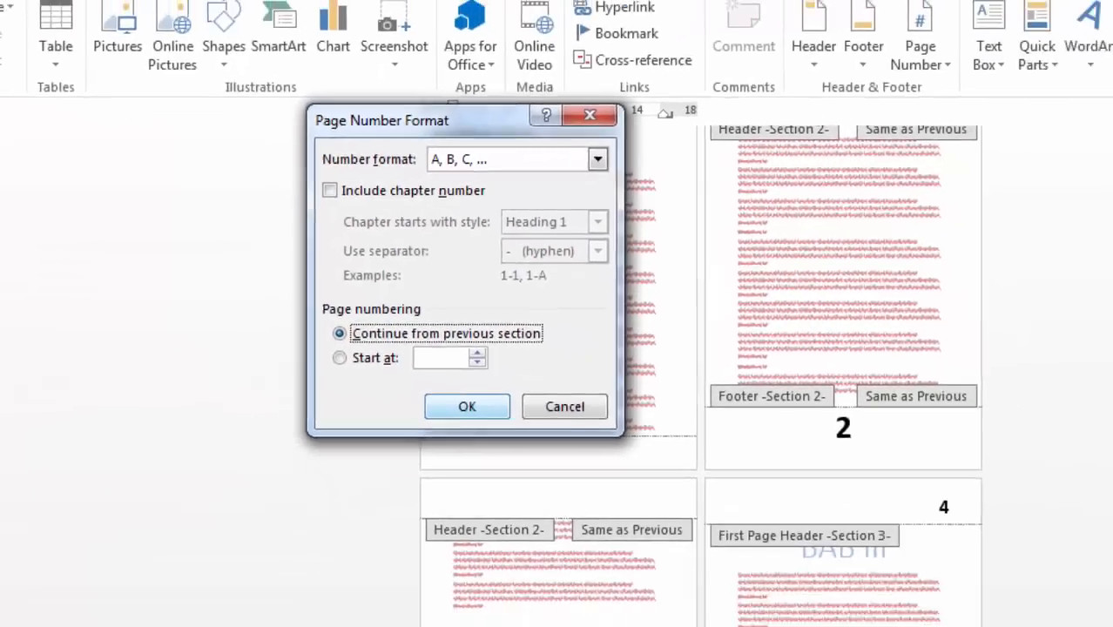
key("Return")
scroll(559, 357, "up", 3)
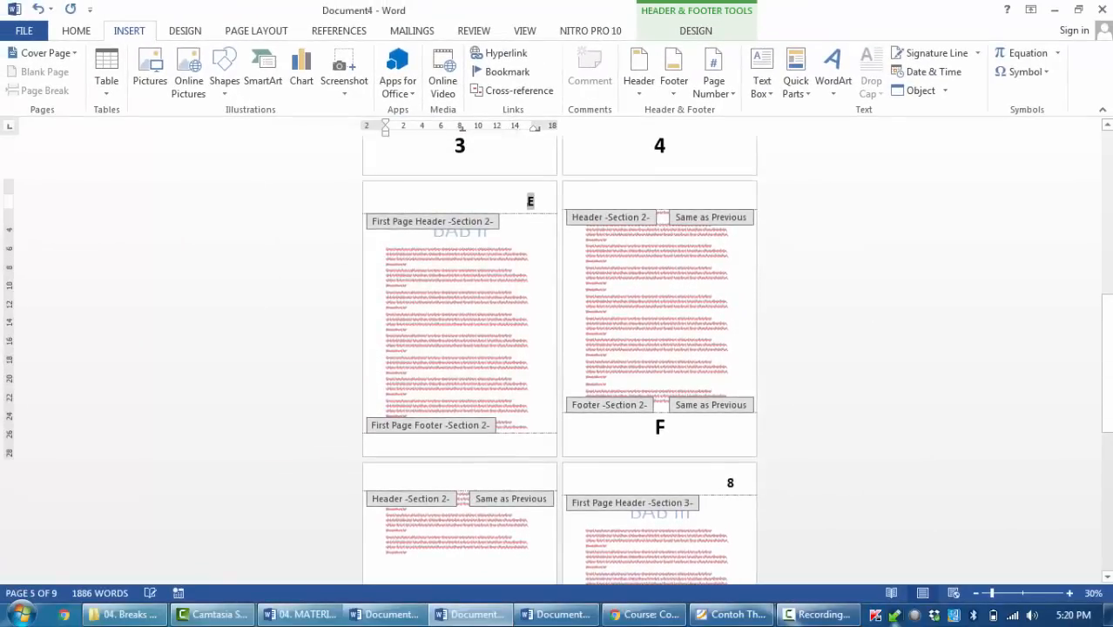
double_click(471, 374)
scroll(470, 374, "up", 1)
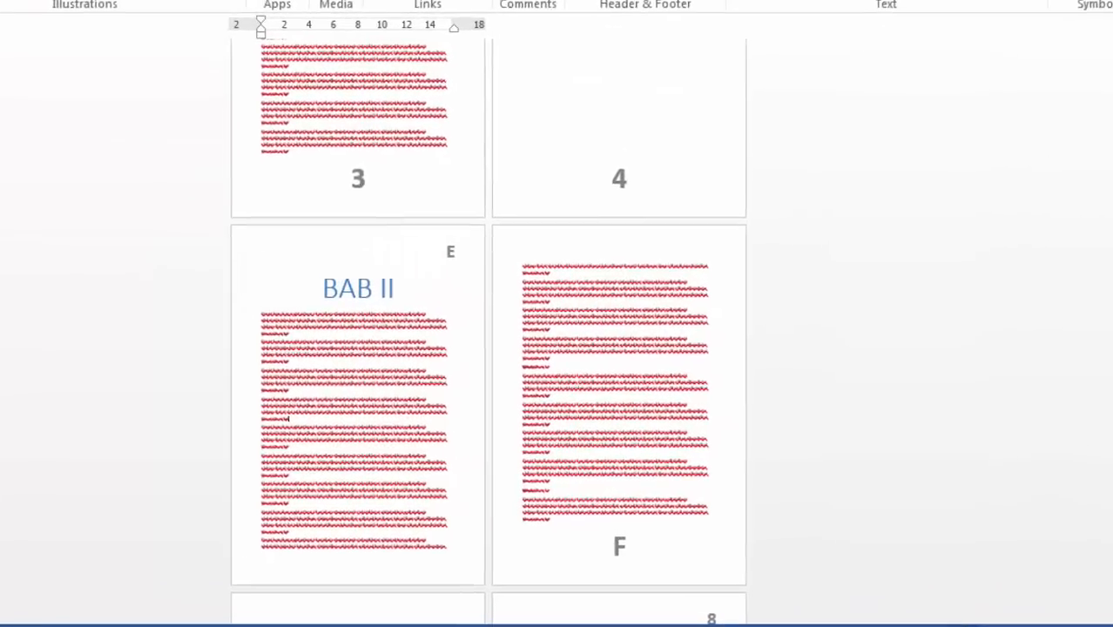
Reopen header and footer editing, review the Section 1 and 2 headers, and select the E page number.
double_click(446, 251)
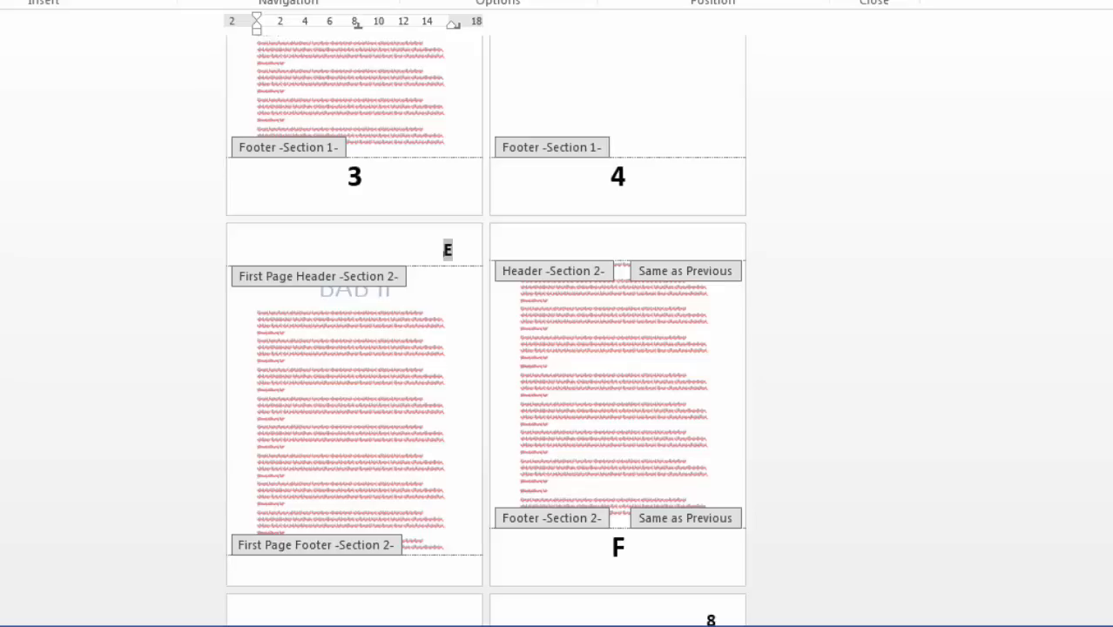
scroll(486, 331, "up", 5)
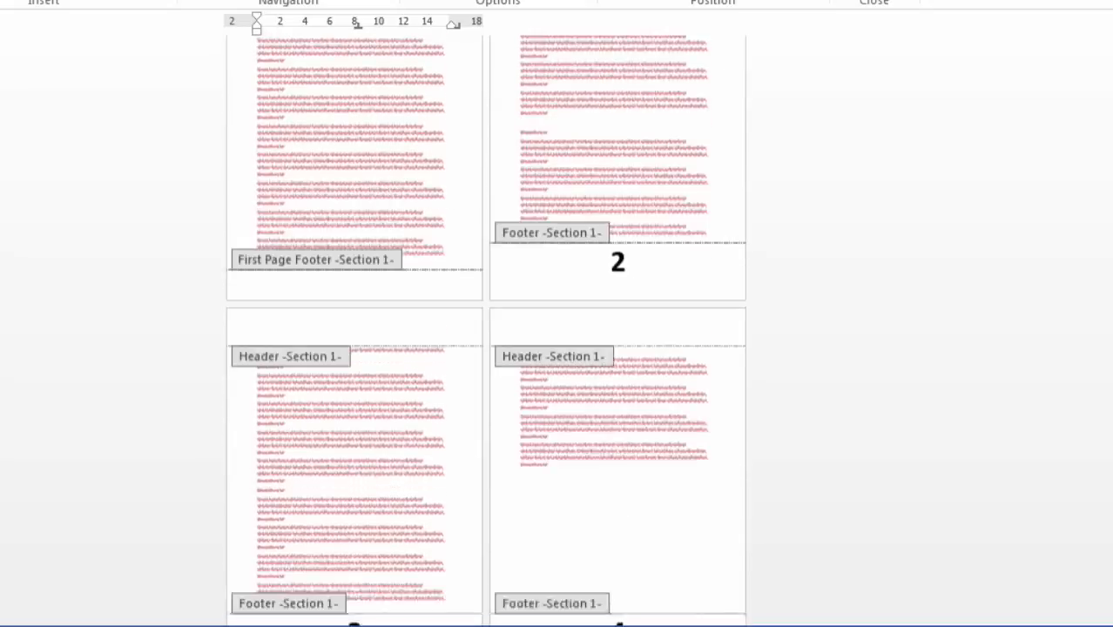
scroll(486, 331, "up", 3)
scroll(486, 331, "down", 2)
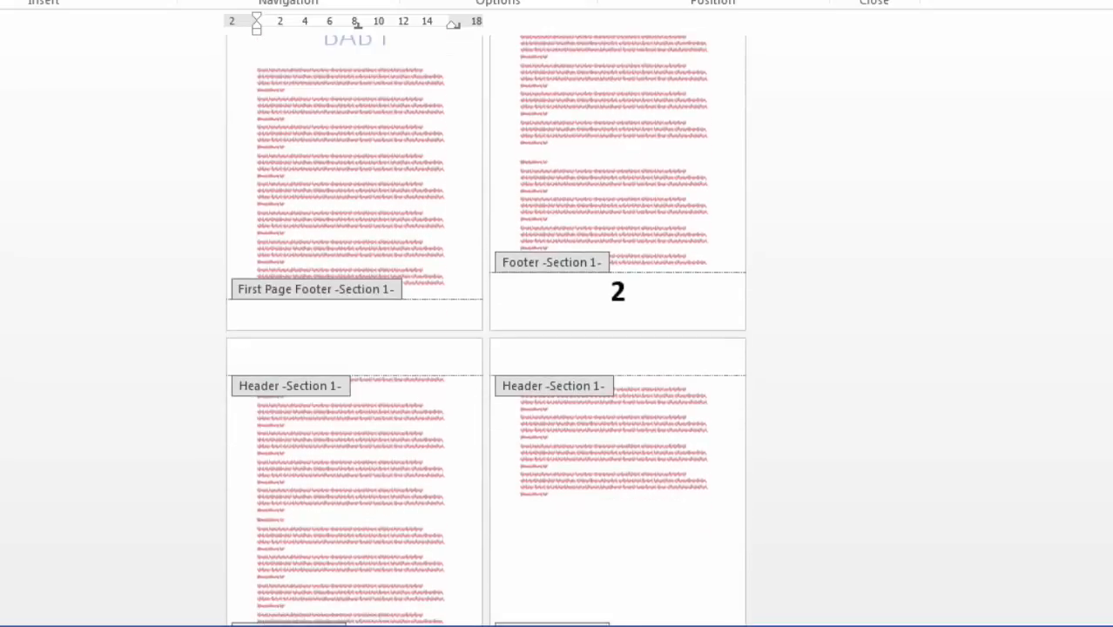
scroll(485, 331, "down", 4)
left_click(625, 480)
scroll(625, 480, "down", 7)
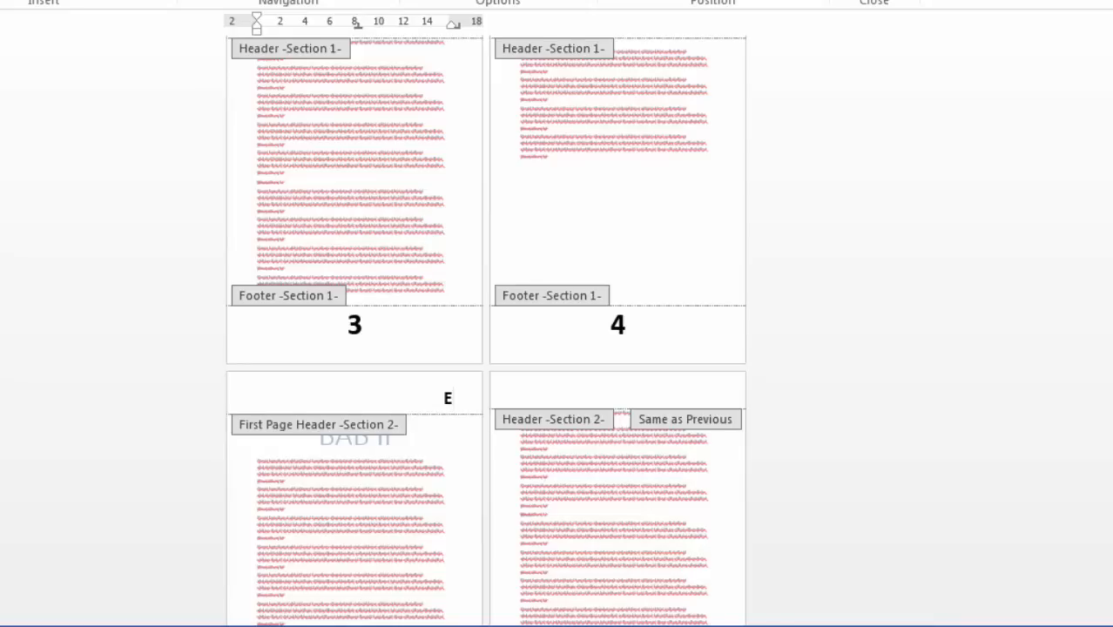
key("ctrl+a")
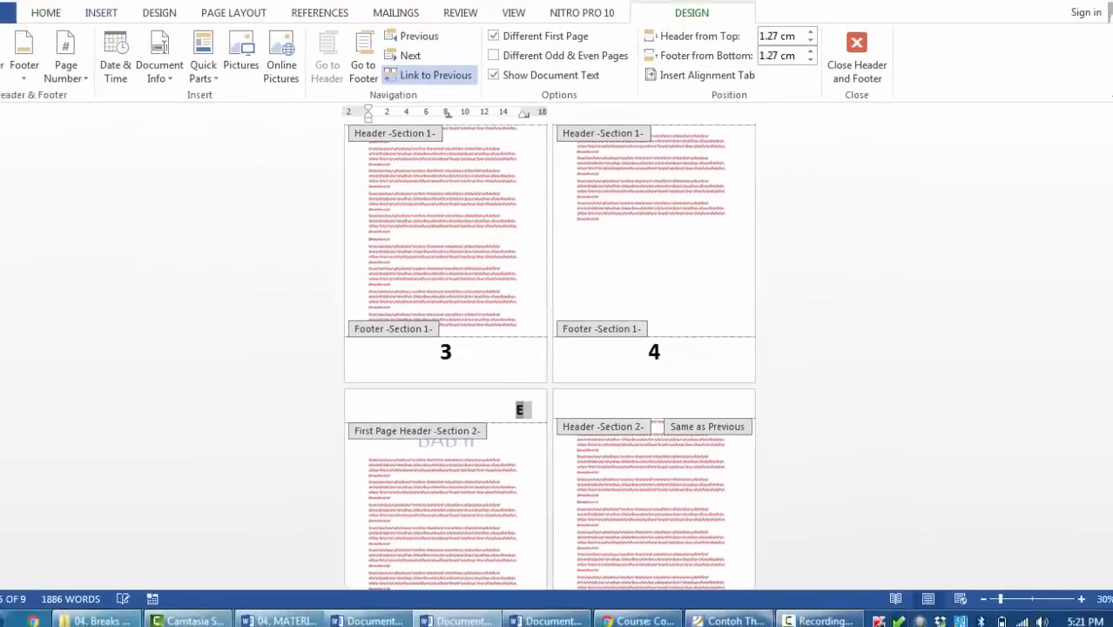
left_click(98, 11)
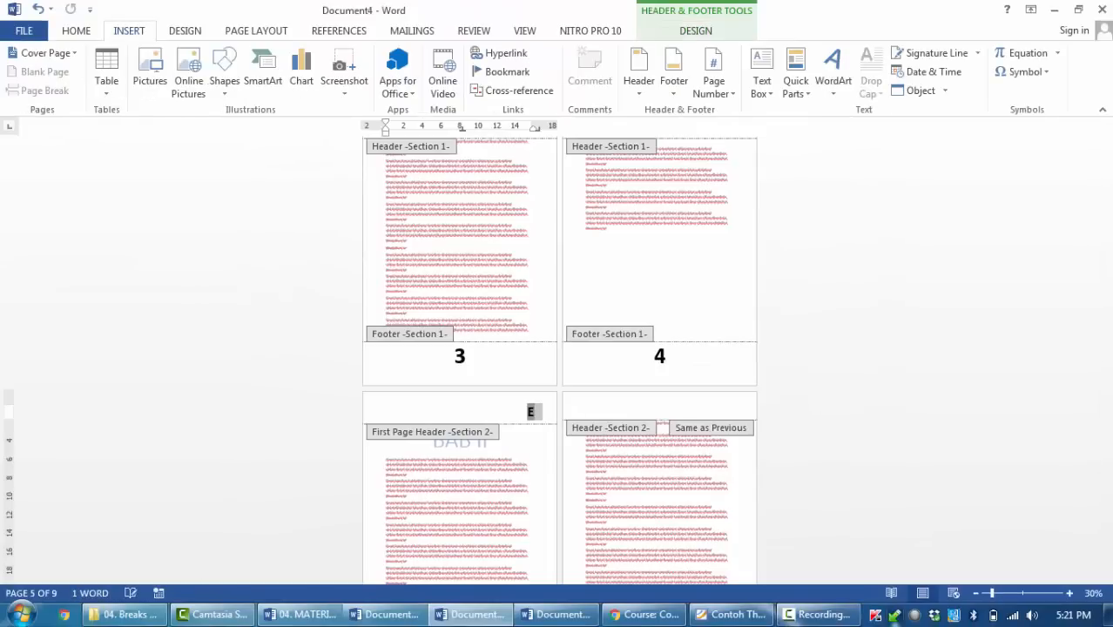
Open the page number format settings and try a, b, c numbering, toggling restart and continue.
left_click(711, 66)
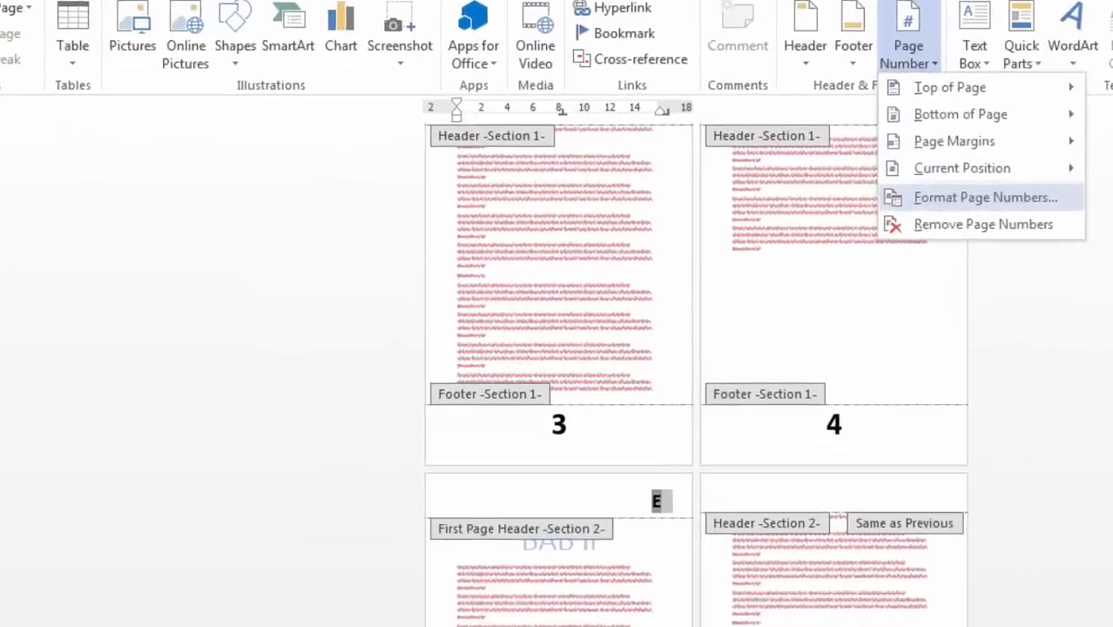
left_click(766, 191)
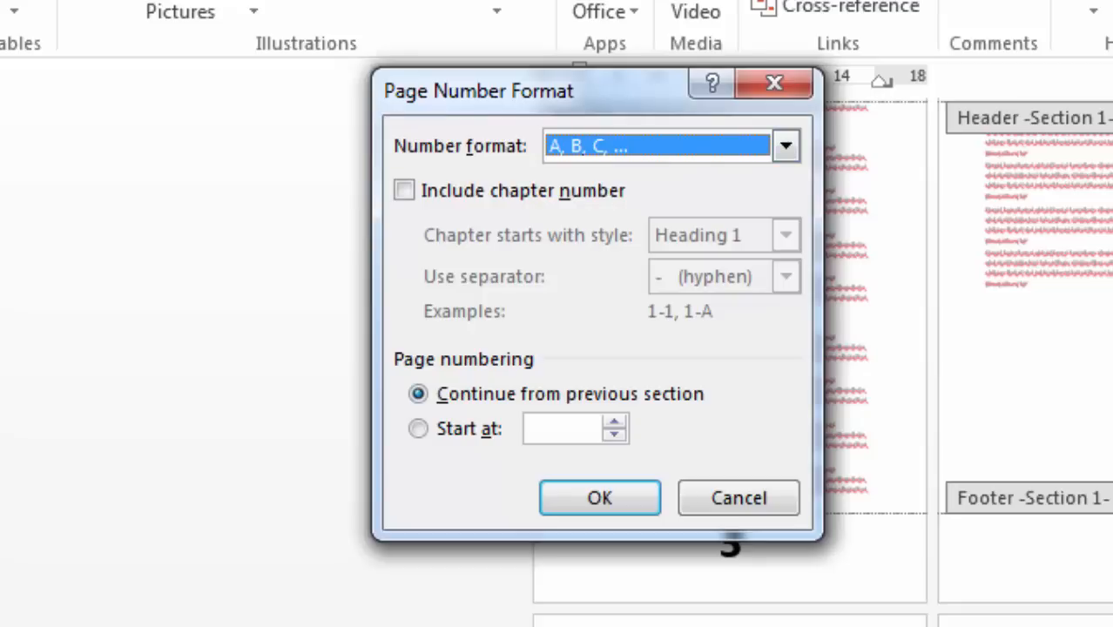
key("Return")
scroll(729, 348, "down", 2)
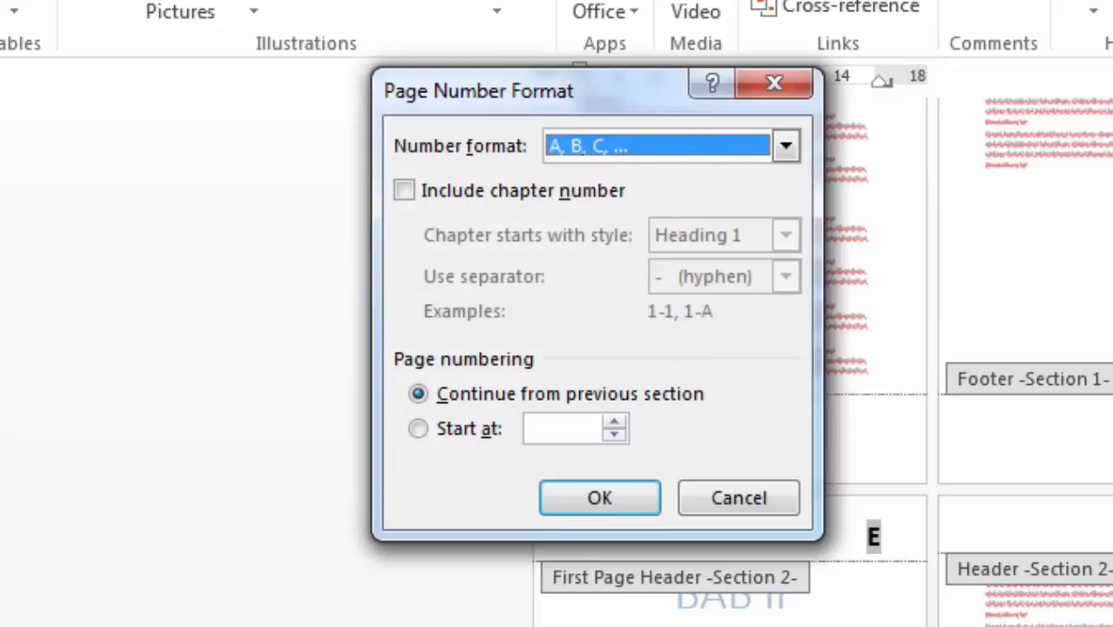
left_click(786, 146)
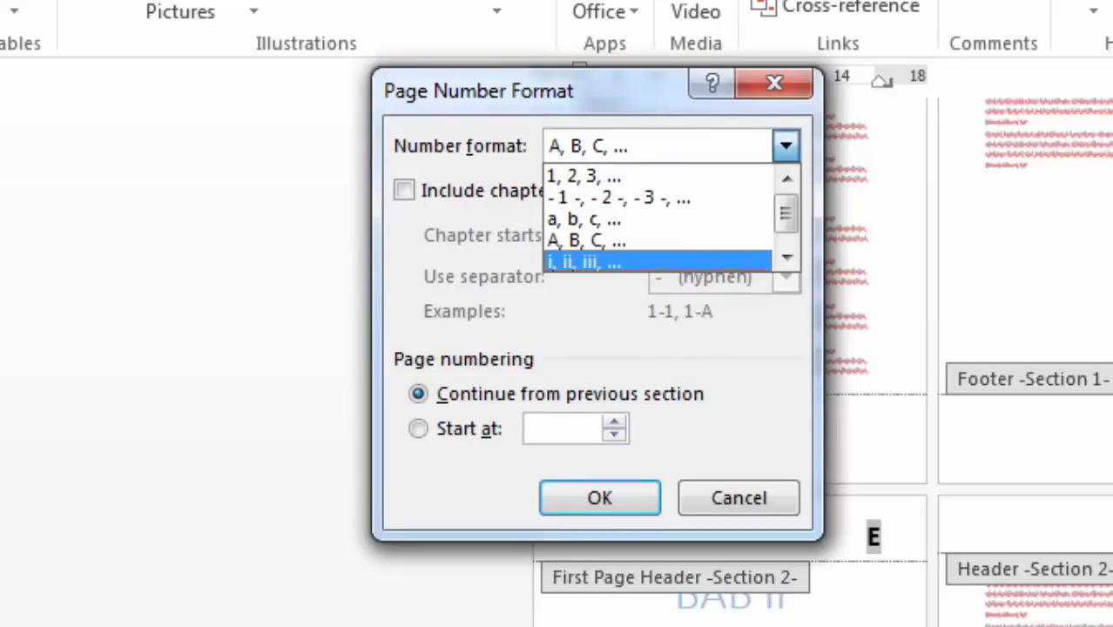
left_click(585, 219)
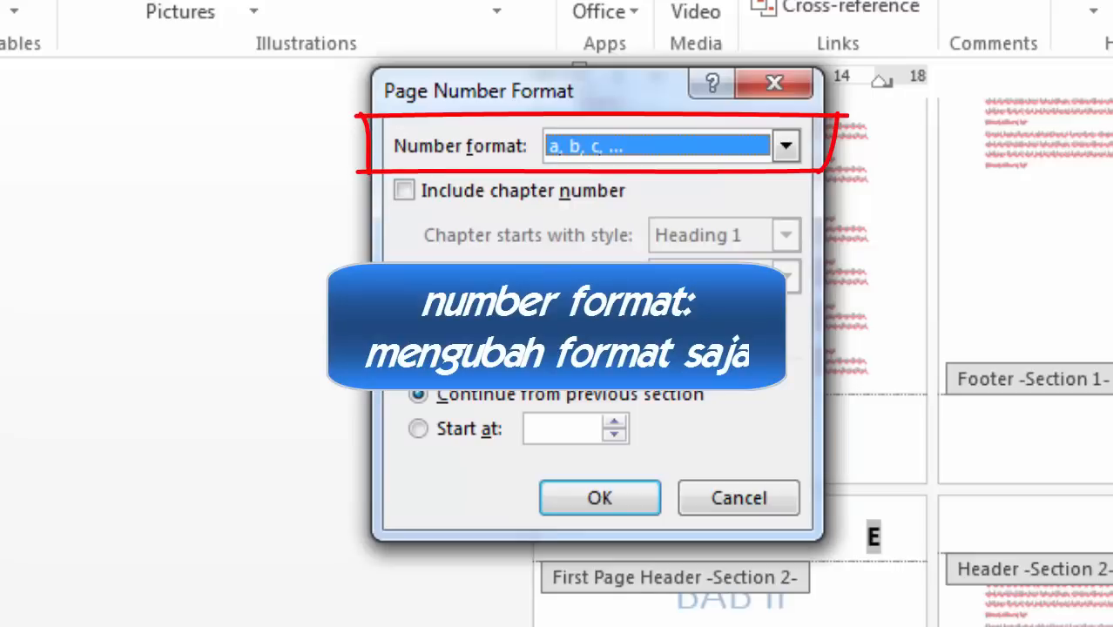
left_click(419, 428)
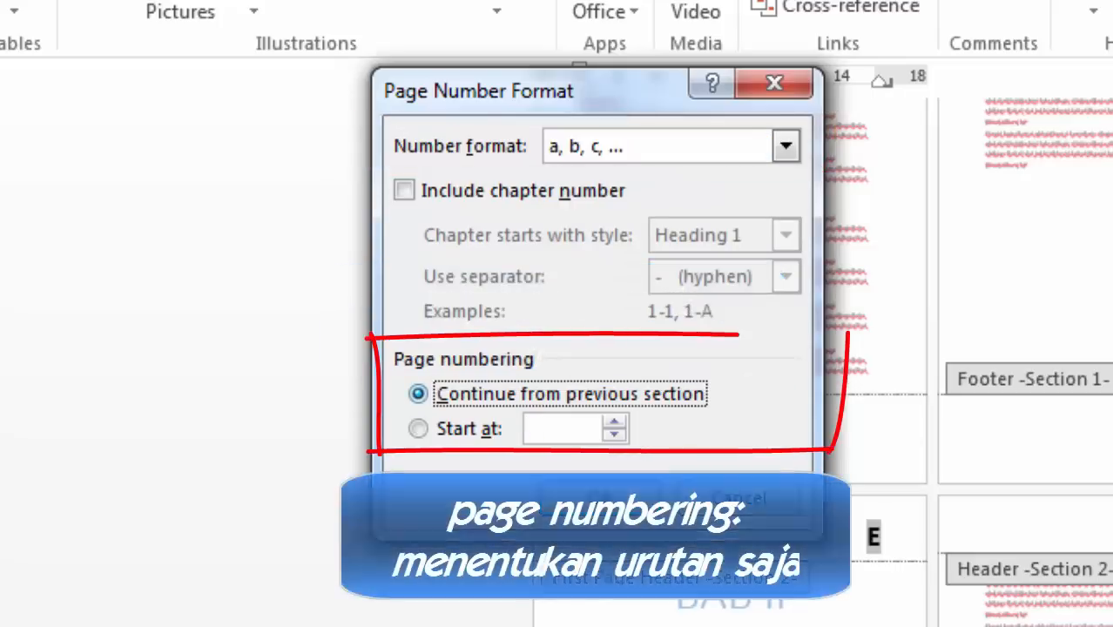
left_click(418, 394)
left_click(419, 429)
left_click(419, 393)
left_click(419, 428)
left_click(418, 394)
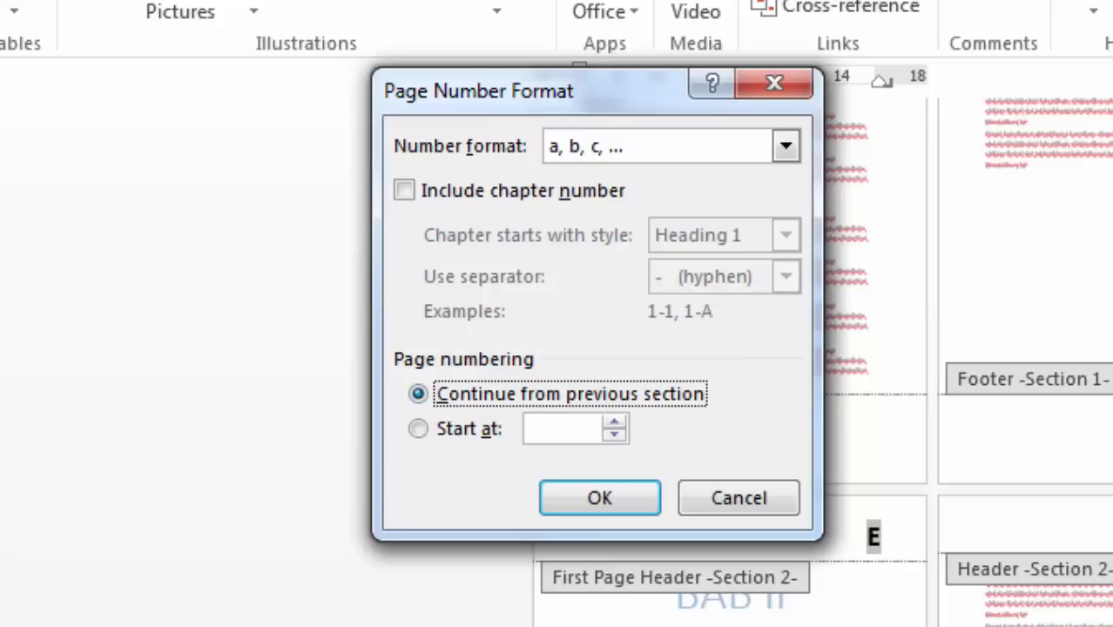
Compare A, B, C and i, ii, iii formats, settling on A, B, C restarting at A.
left_click(786, 146)
left_click(592, 233)
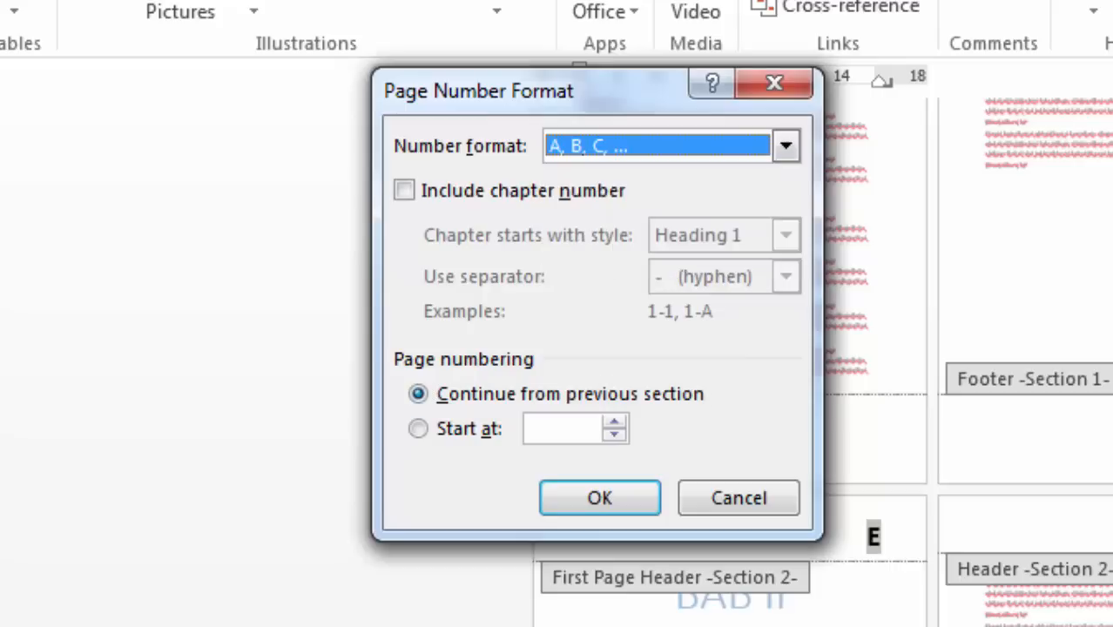
left_click(785, 147)
left_click(601, 259)
left_click(419, 429)
left_click(419, 393)
left_click(419, 429)
left_click(419, 394)
left_click(419, 429)
left_click(419, 394)
left_click(419, 429)
left_click(785, 146)
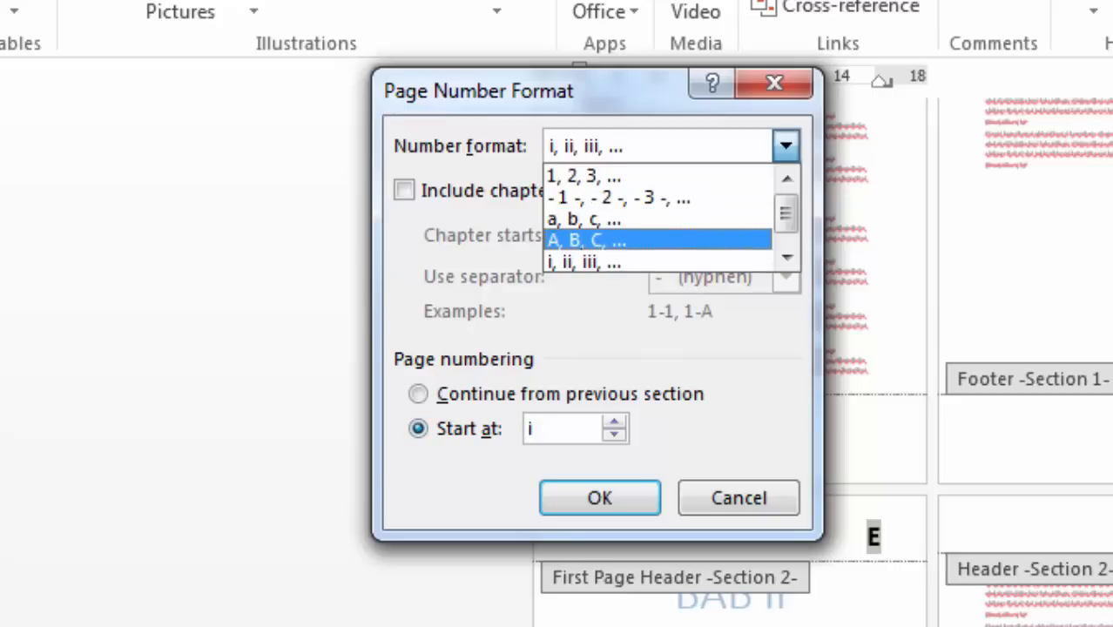
left_click(610, 241)
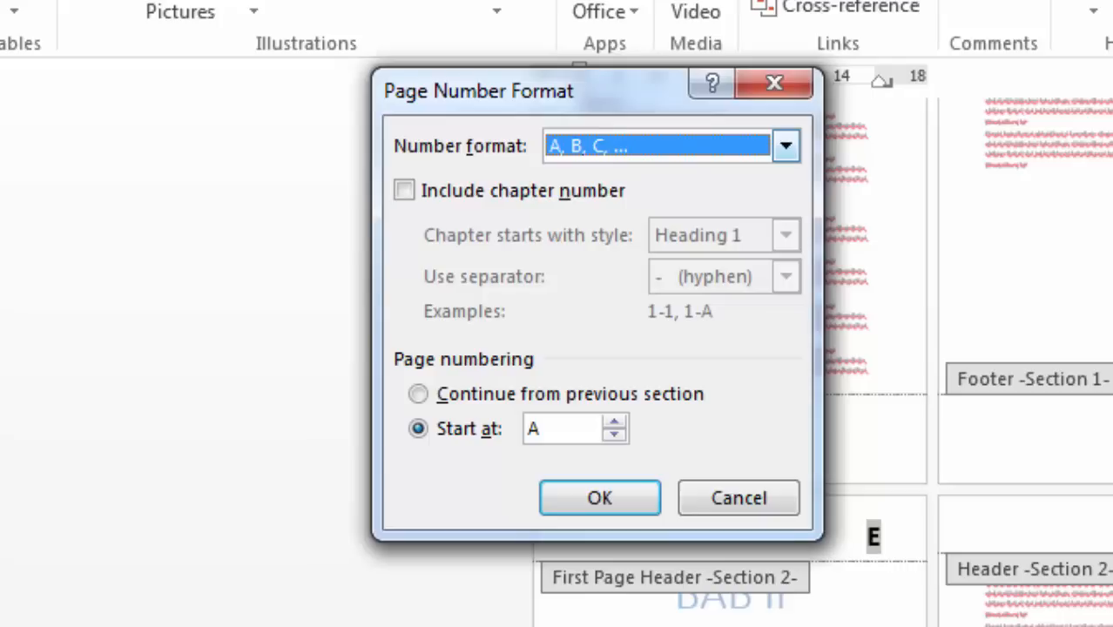
left_click(419, 394)
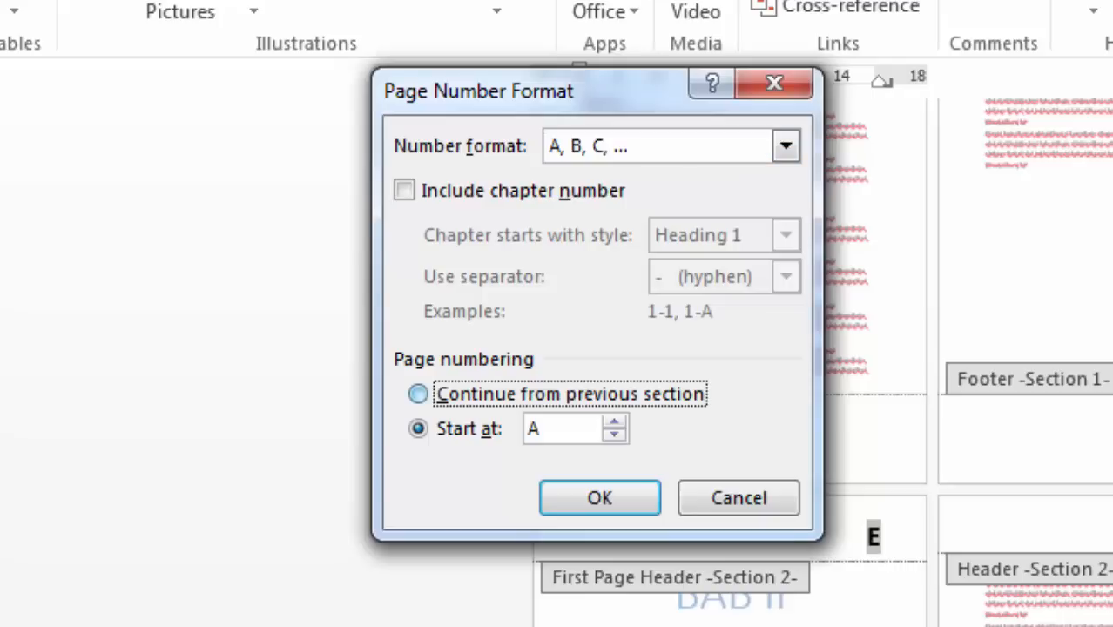
left_click(419, 429)
left_click(419, 394)
left_click(419, 428)
left_click(561, 429)
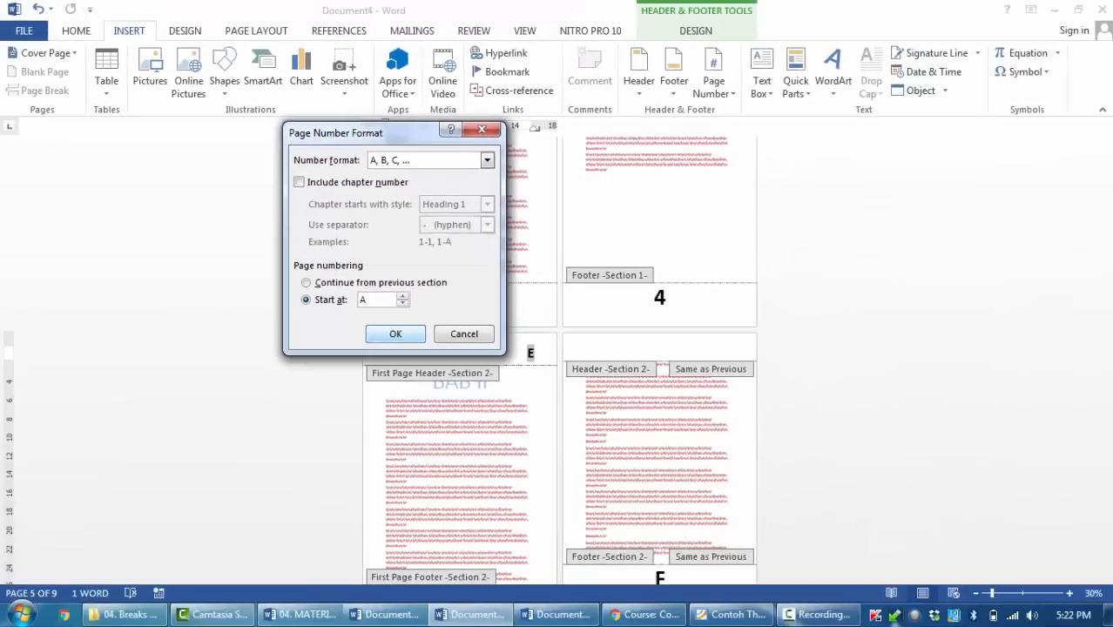
key("Return")
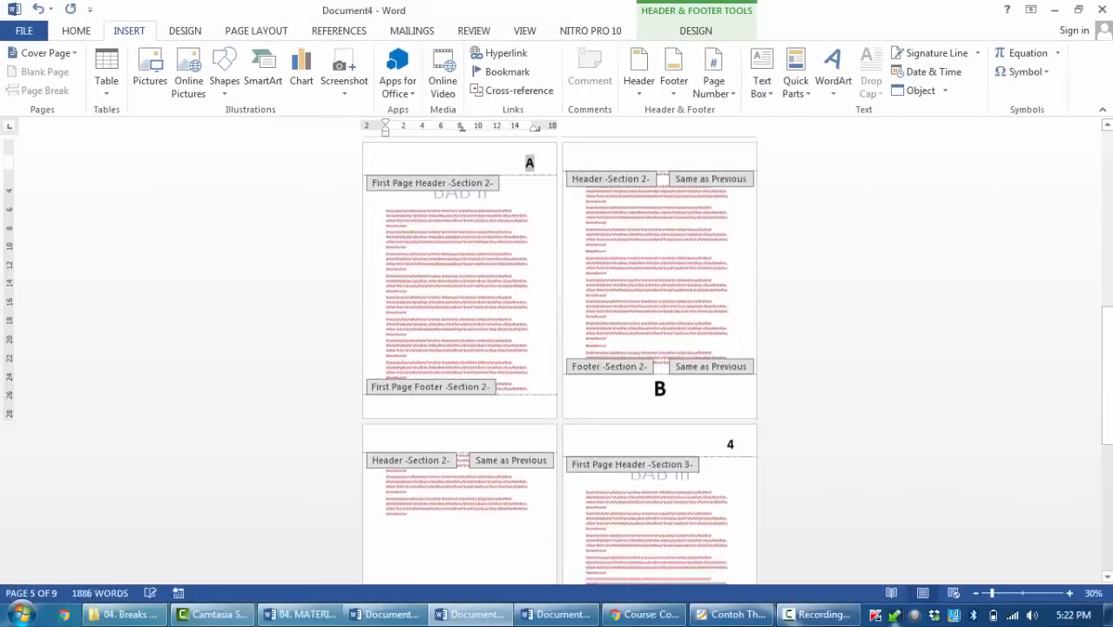
key("Escape")
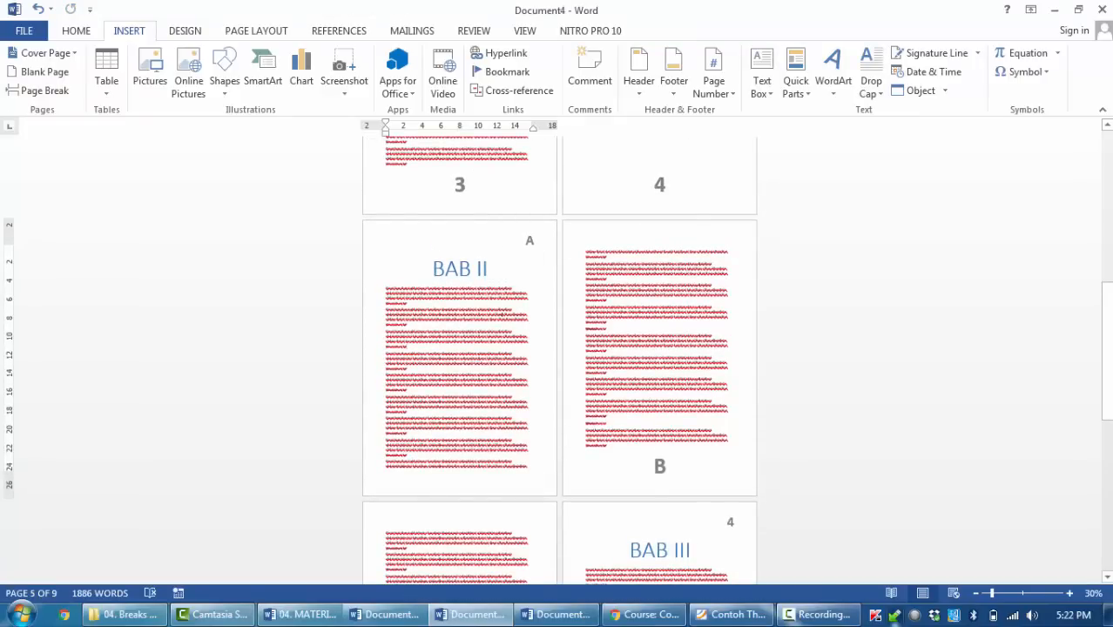
scroll(557, 348, "up", 1)
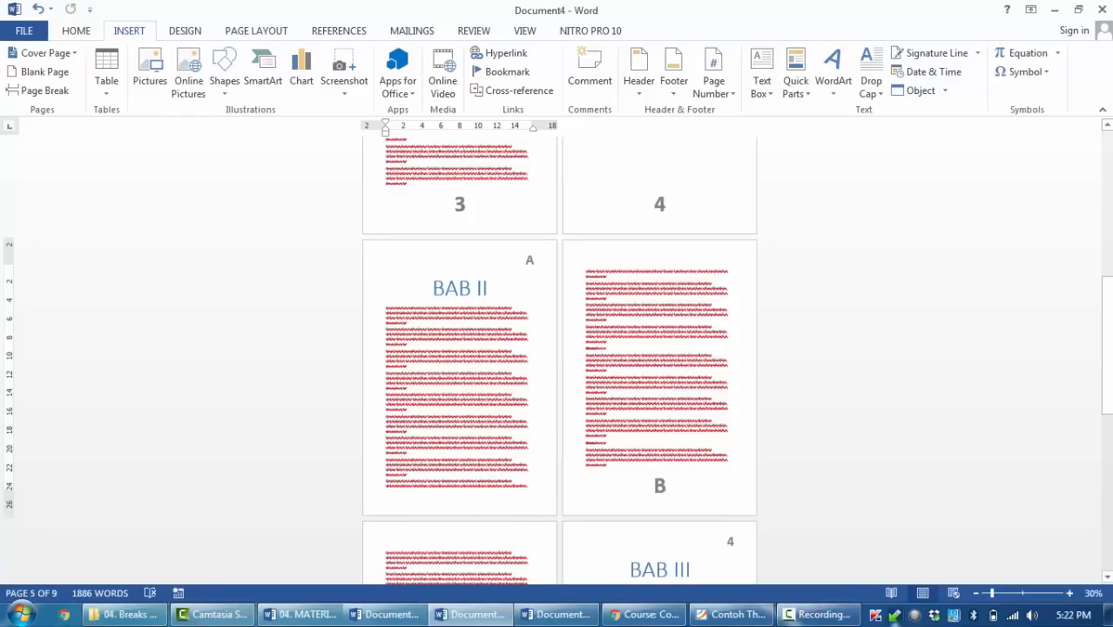
left_click(713, 80)
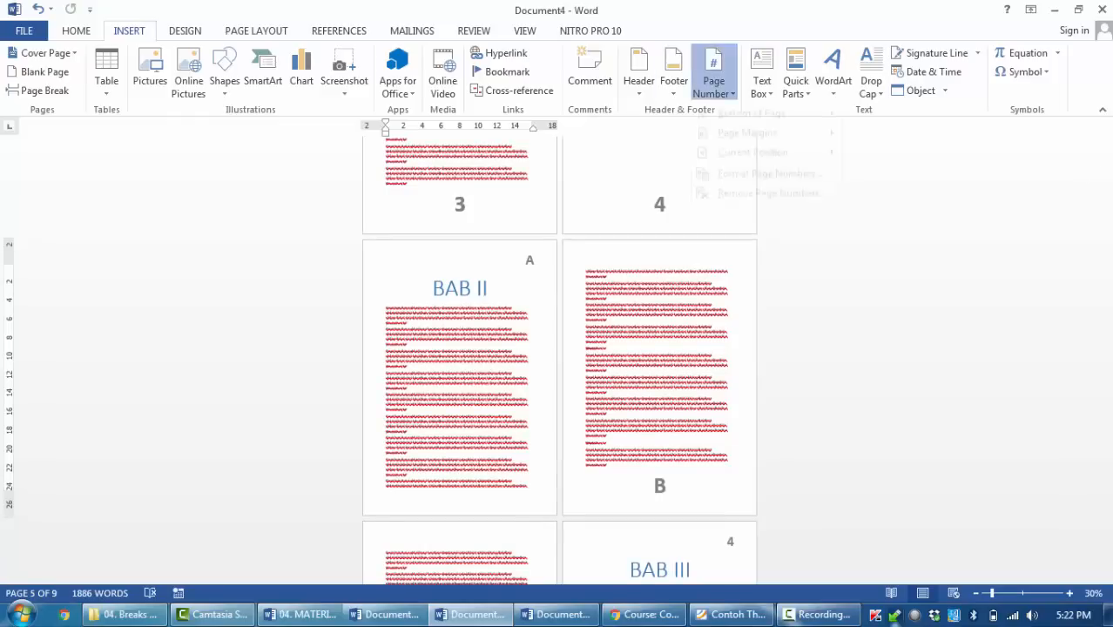
left_click(765, 192)
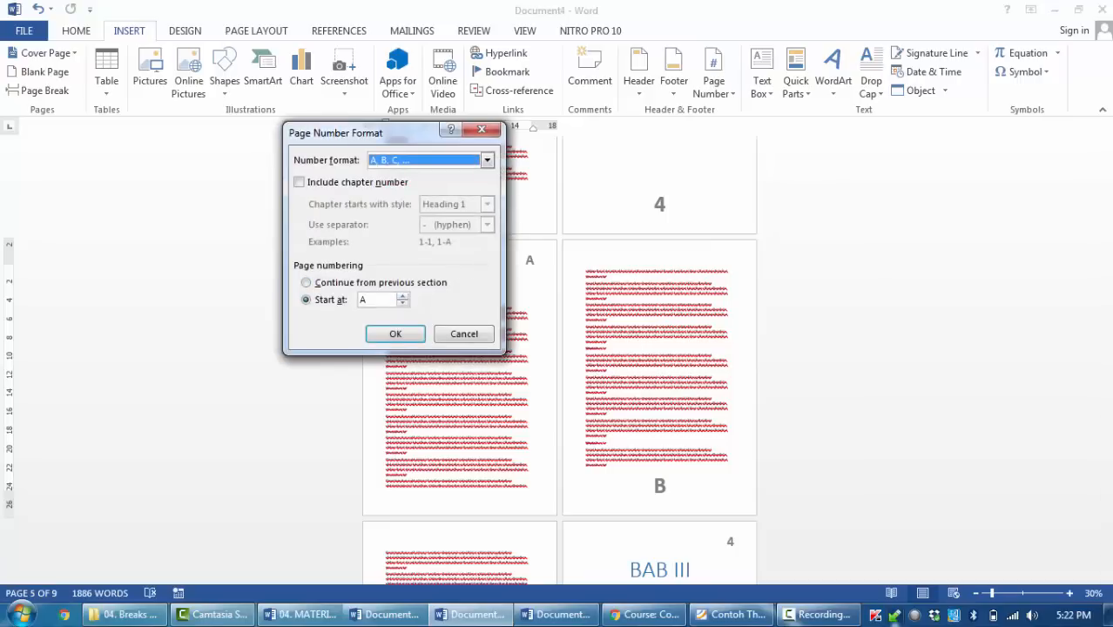
left_click(378, 300)
left_click(464, 335)
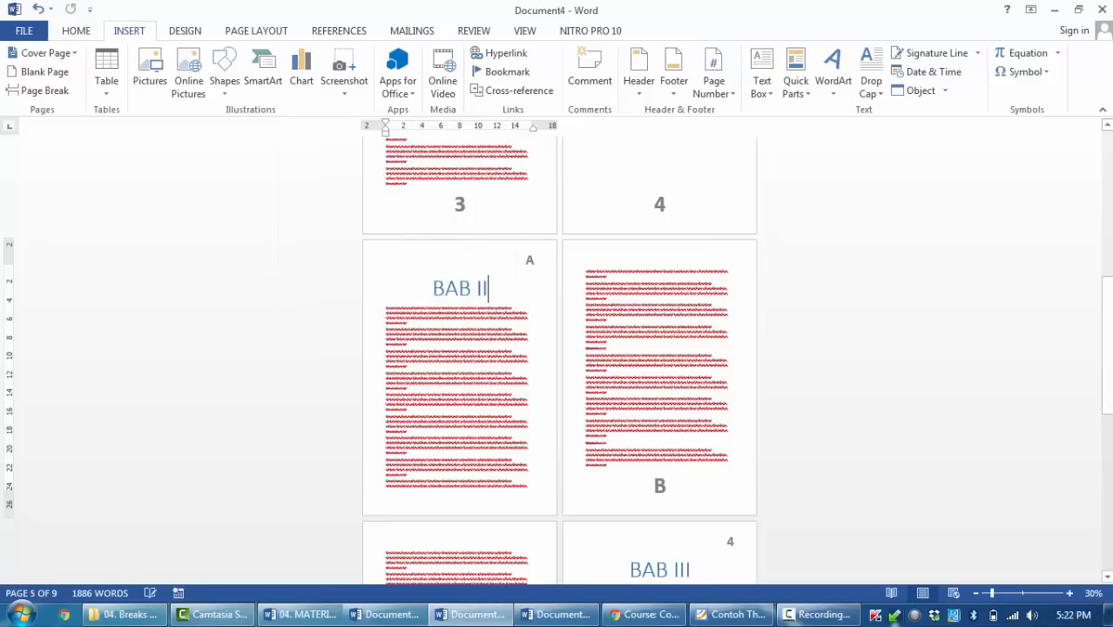
double_click(530, 260)
left_click_drag(526, 260, 541, 260)
double_click(659, 486)
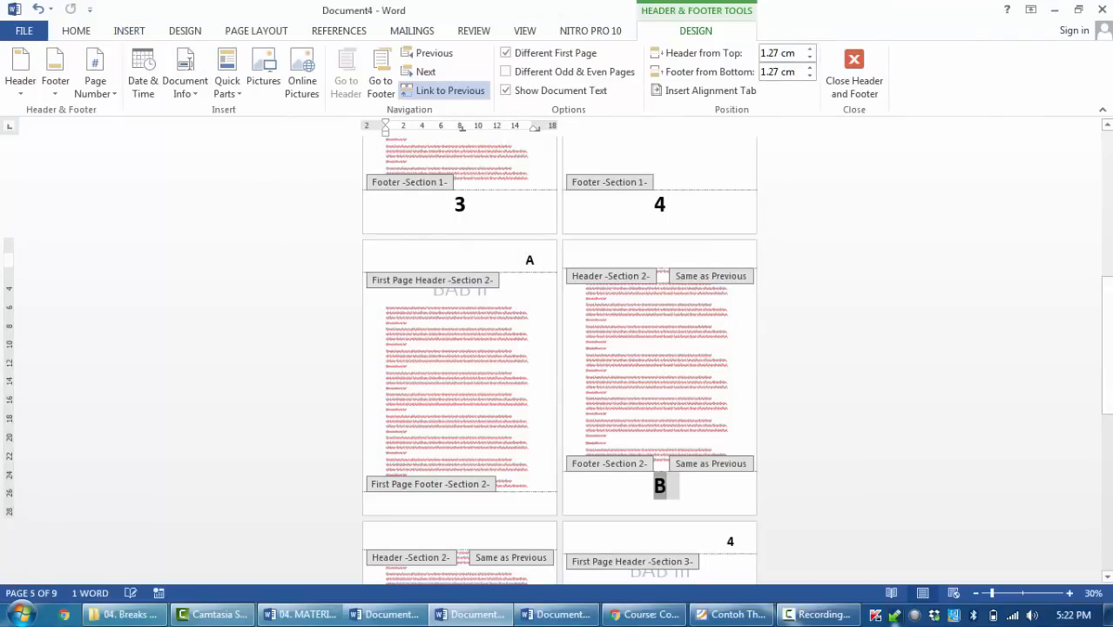
scroll(659, 392, "down", 2)
double_click(659, 366)
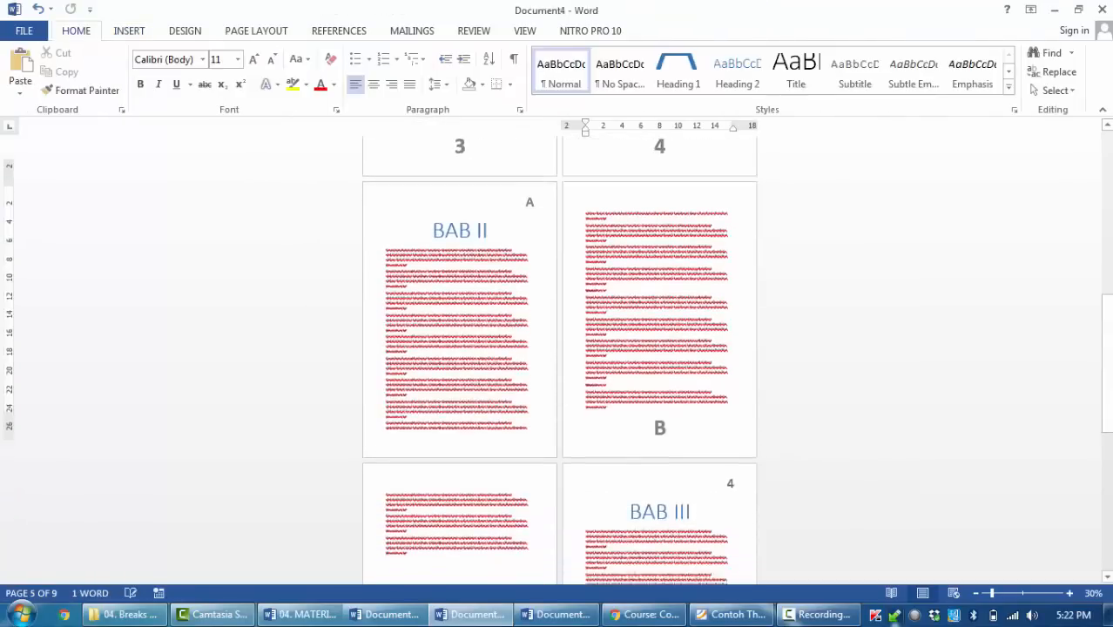
scroll(660, 366, "down", 5)
scroll(559, 359, "down", 3)
left_click(410, 259)
key("ctrl+Return")
key("ctrl+z")
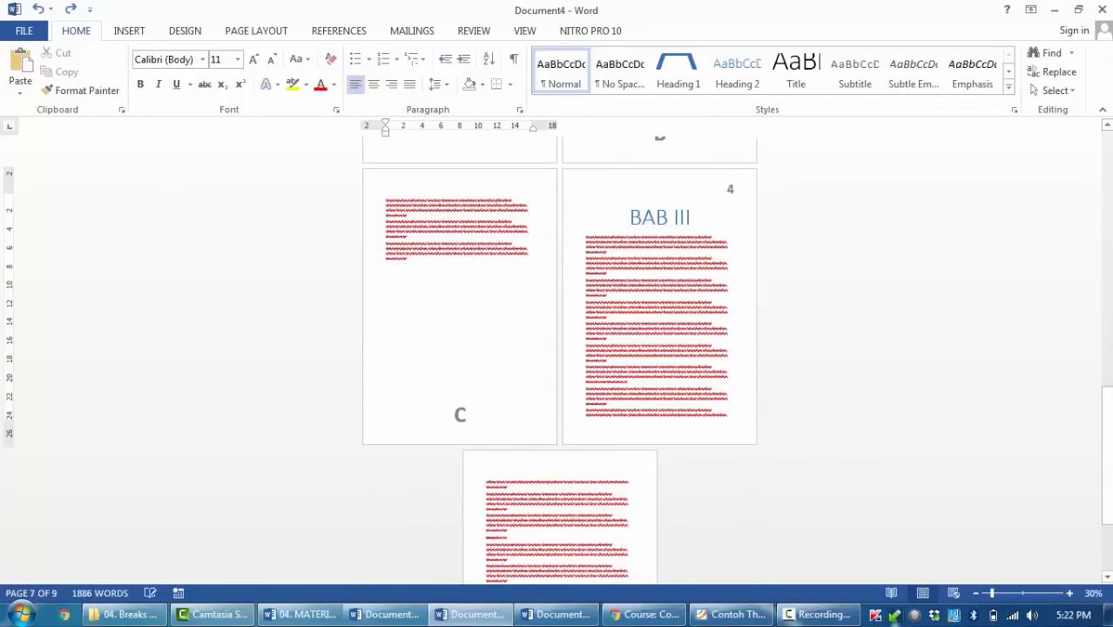
double_click(533, 186)
double_click(460, 414)
double_click(460, 340)
left_click(678, 290)
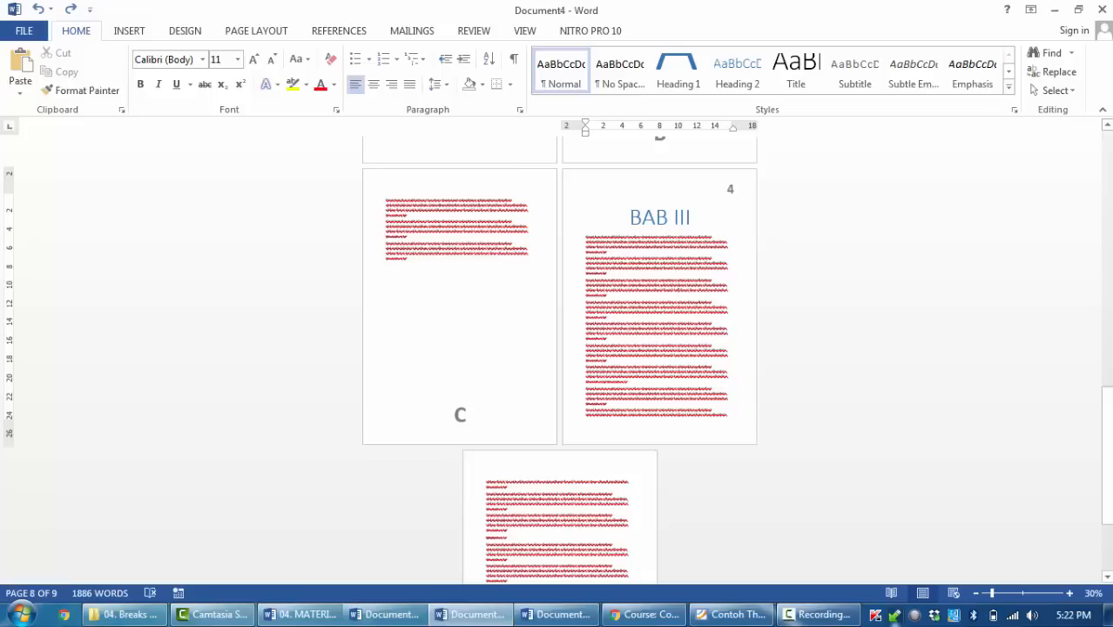
scroll(559, 359, "up", 1)
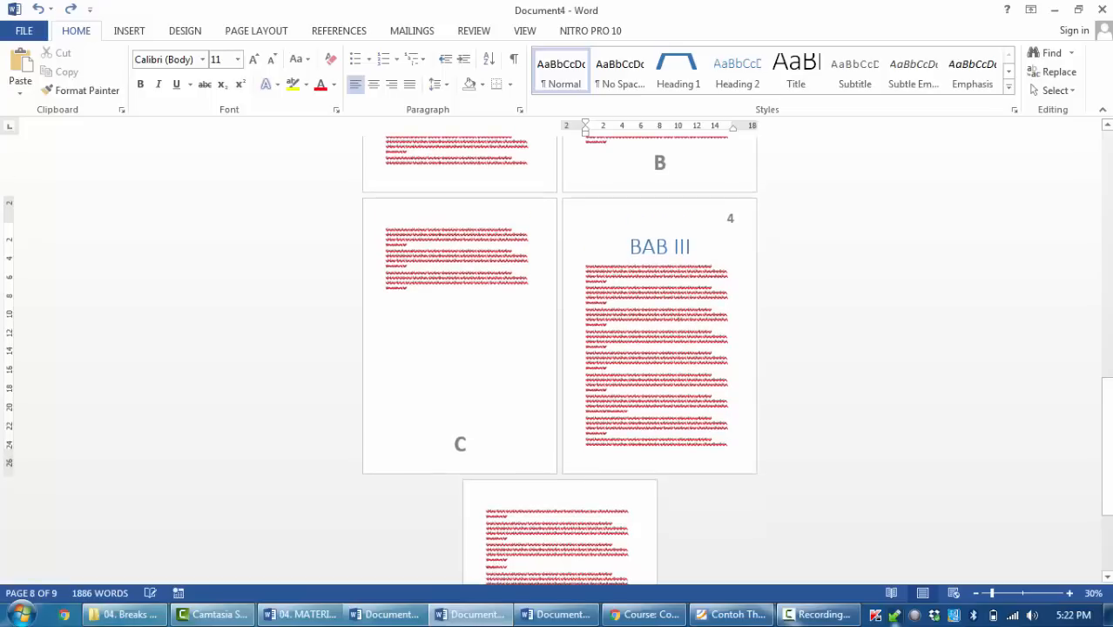
double_click(534, 215)
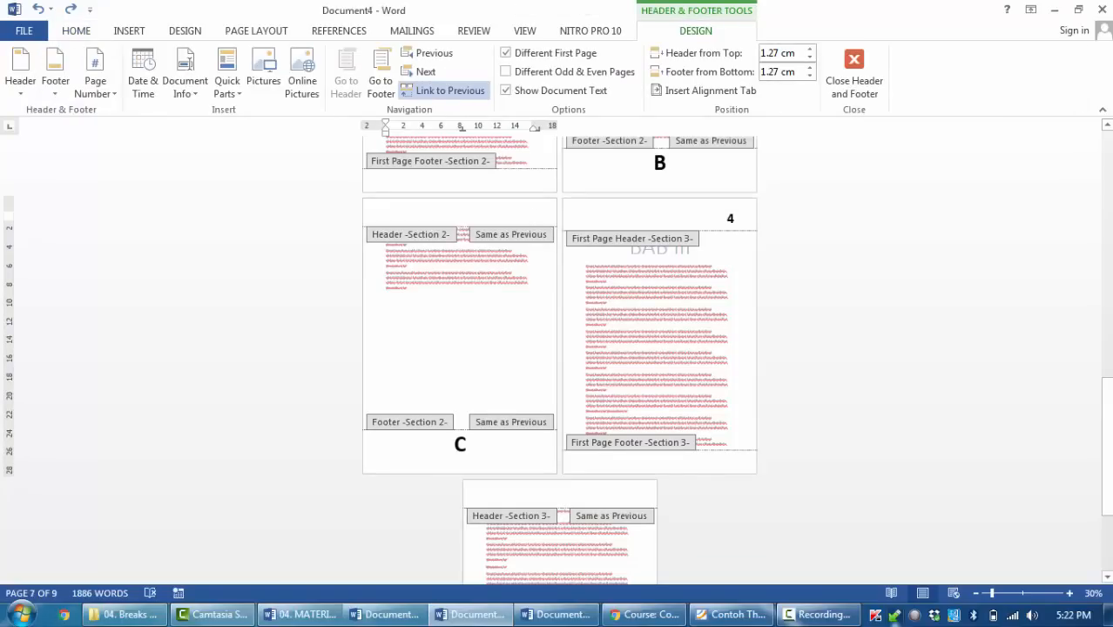
double_click(659, 348)
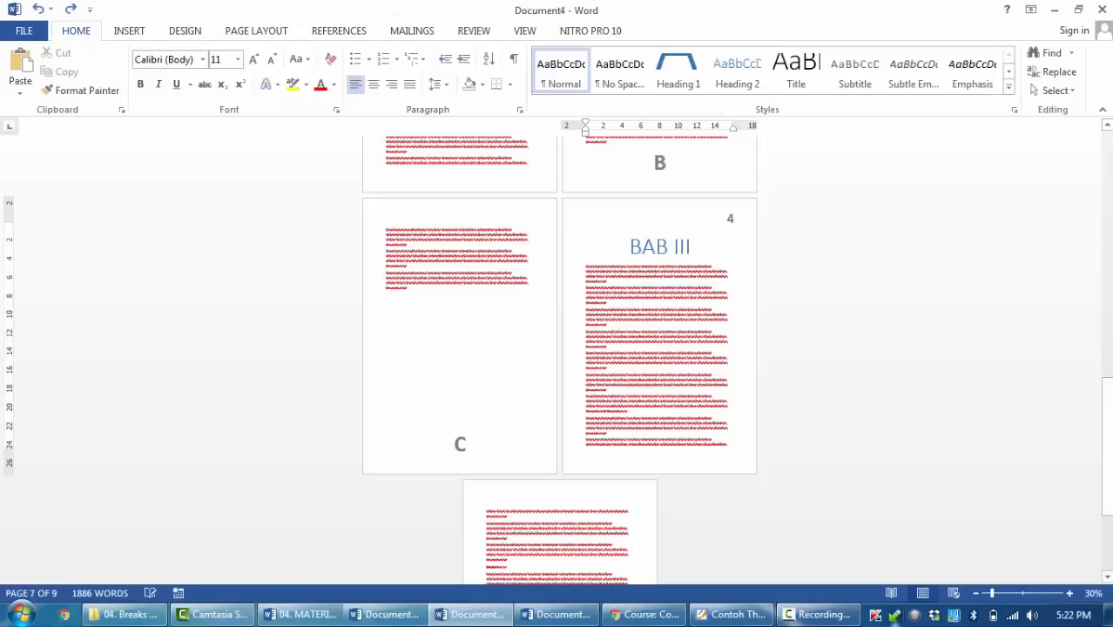
left_click(129, 31)
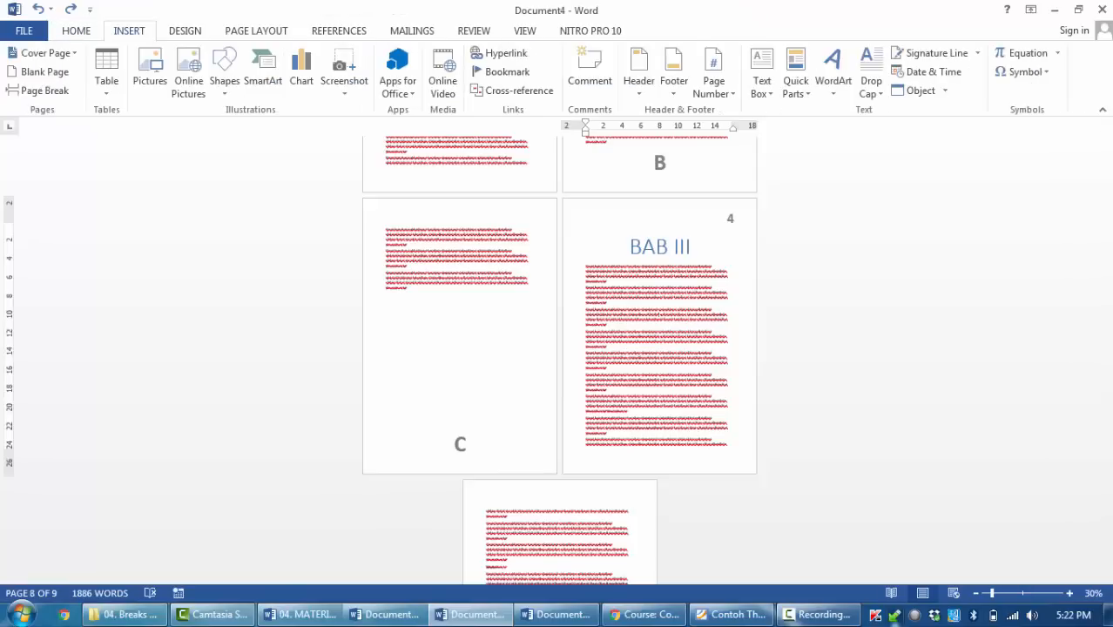
left_click(713, 74)
left_click(763, 189)
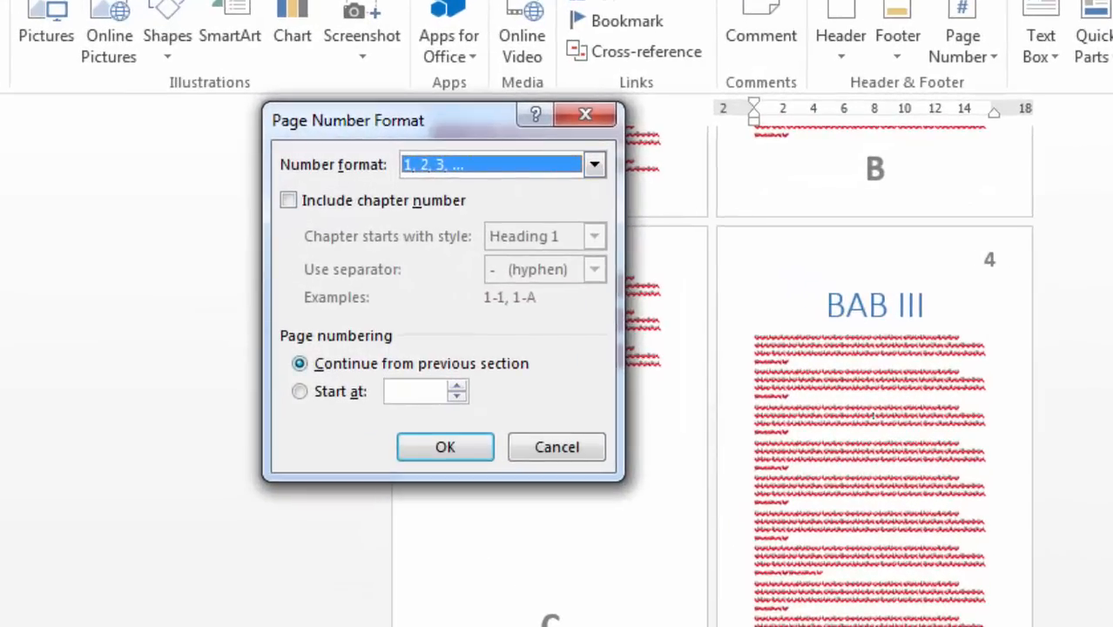
left_click(299, 363)
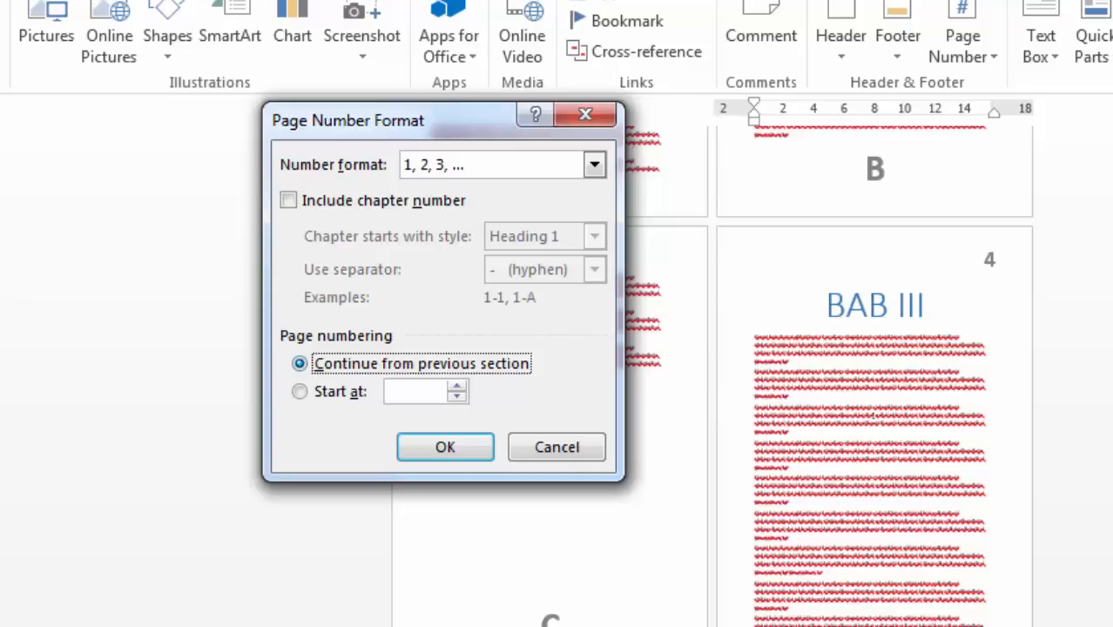
left_click(556, 446)
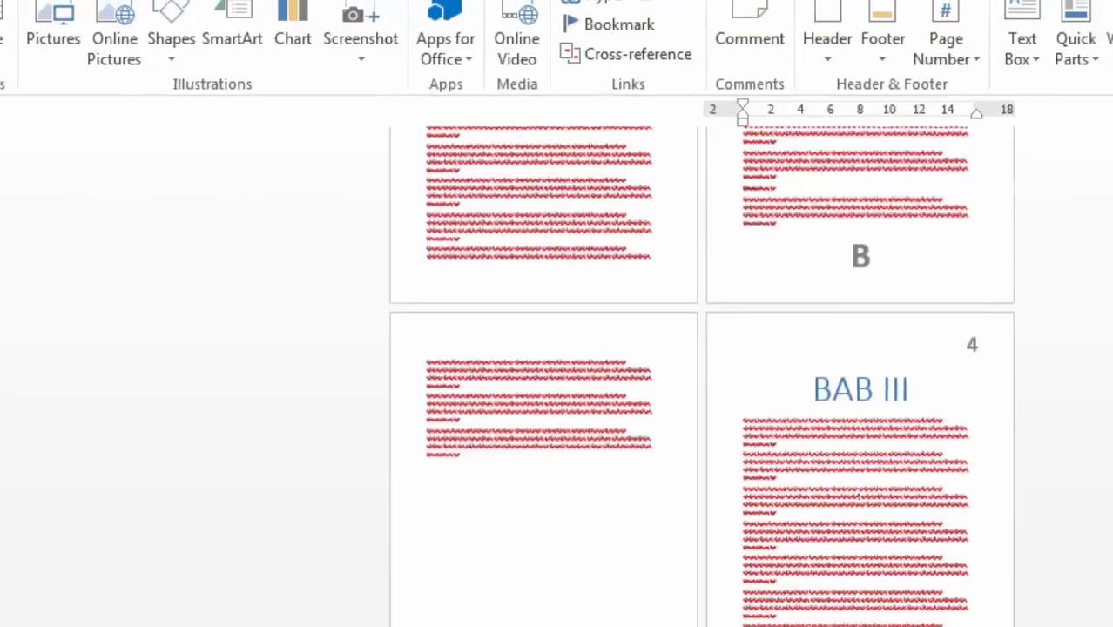
double_click(662, 406)
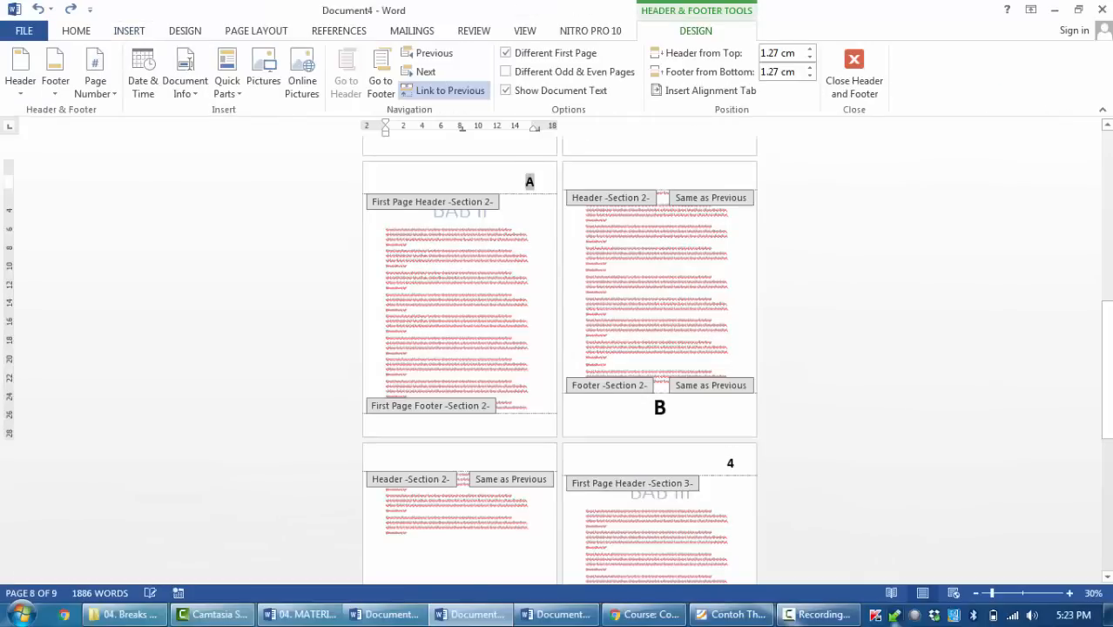
scroll(559, 358, "down", 4)
left_click(465, 532)
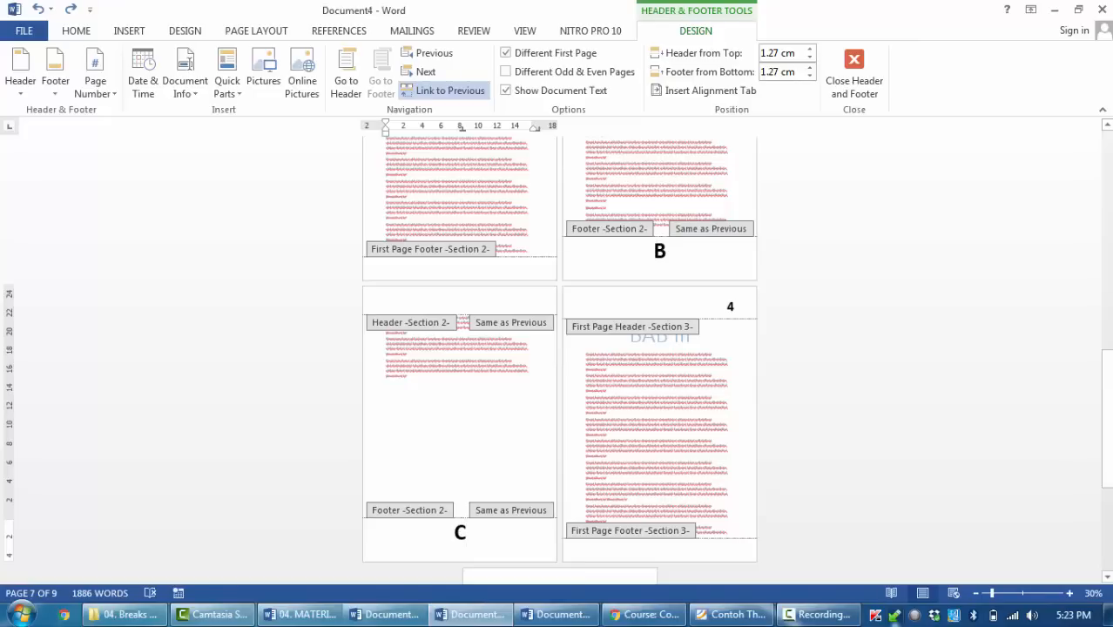
double_click(731, 307)
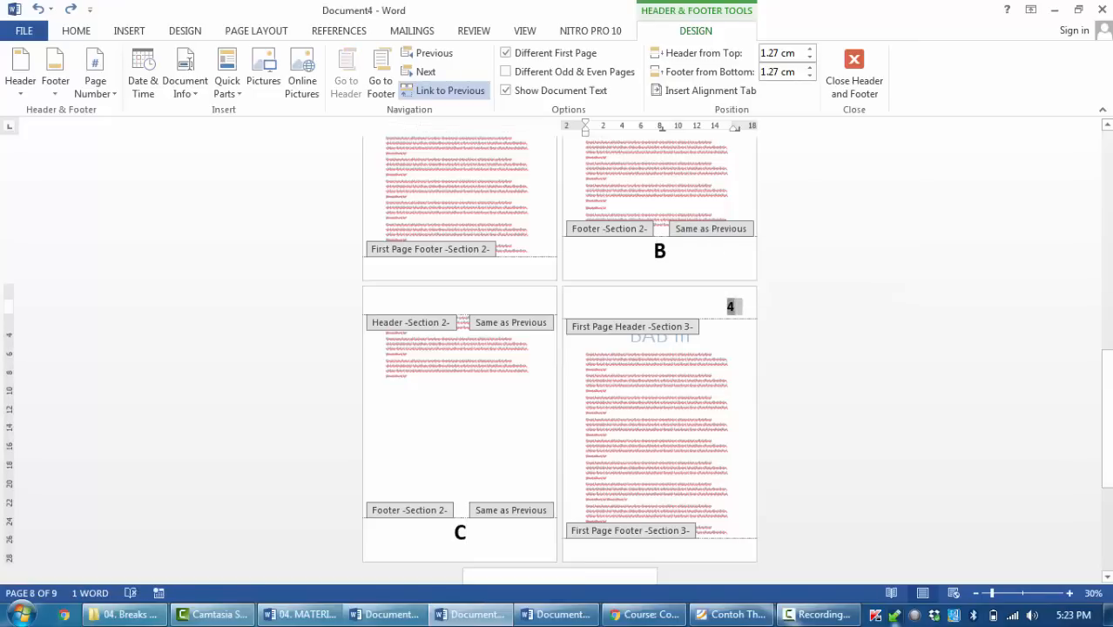
double_click(608, 390)
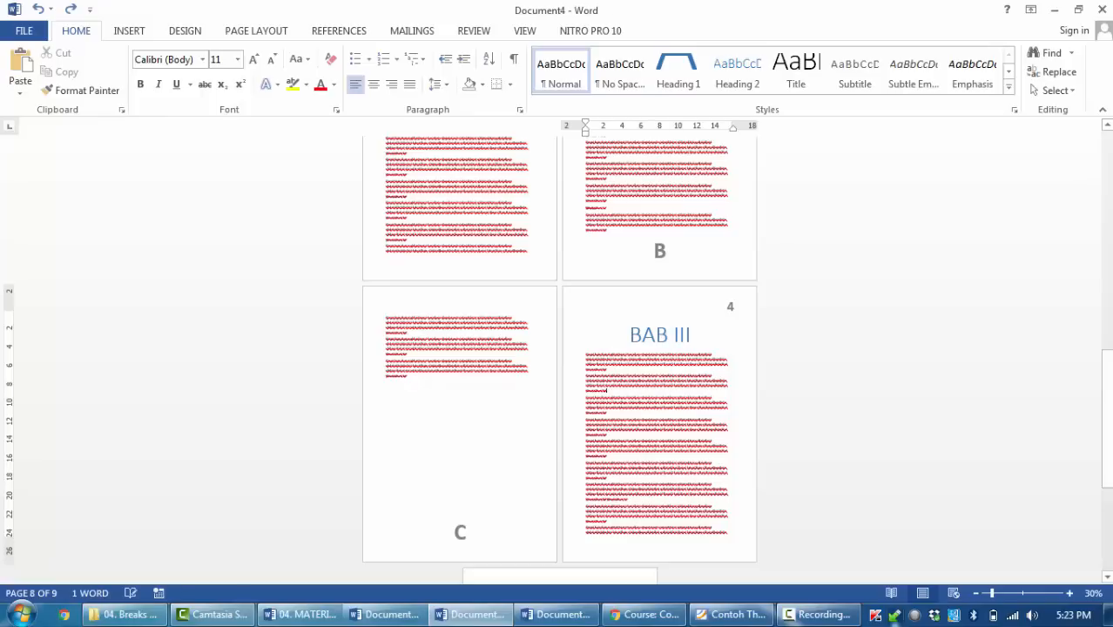
left_click(128, 30)
left_click(713, 75)
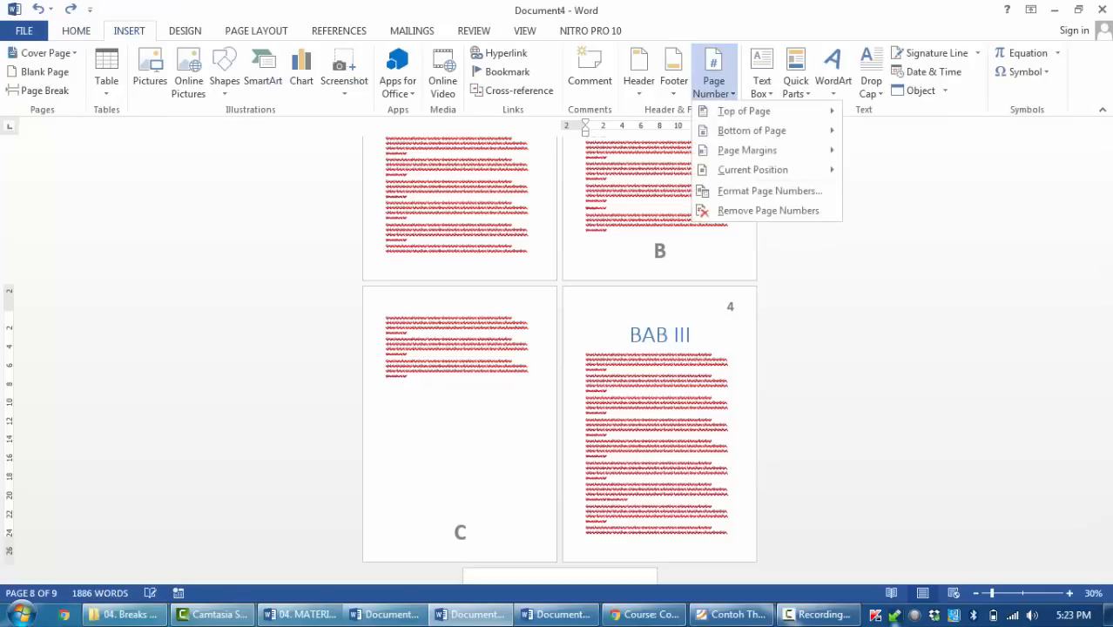
left_click(768, 188)
left_click(486, 161)
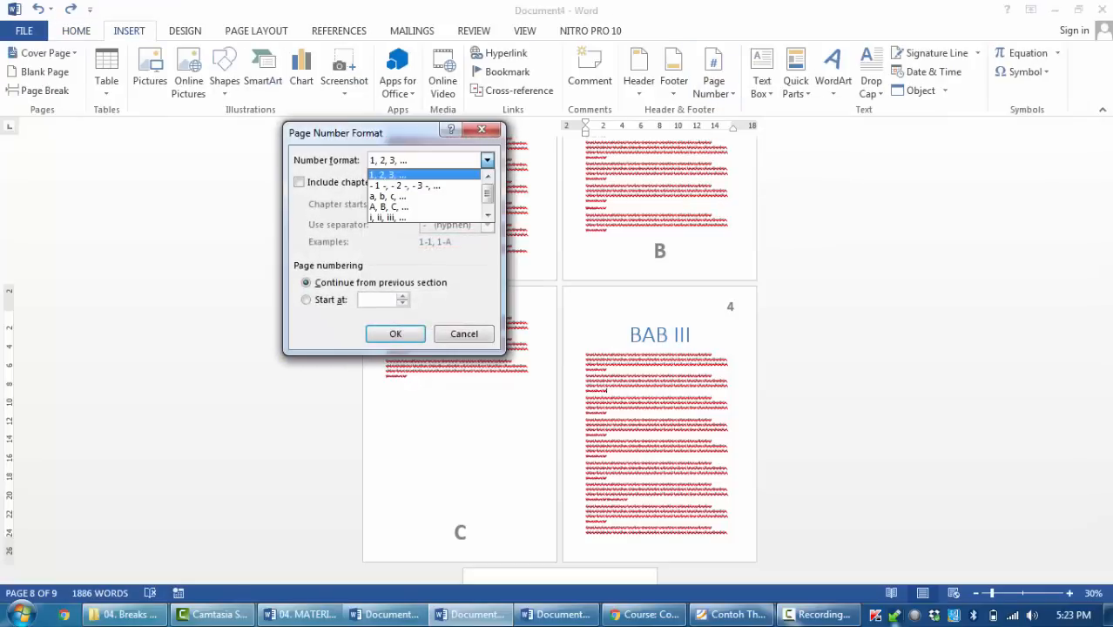
left_click(388, 175)
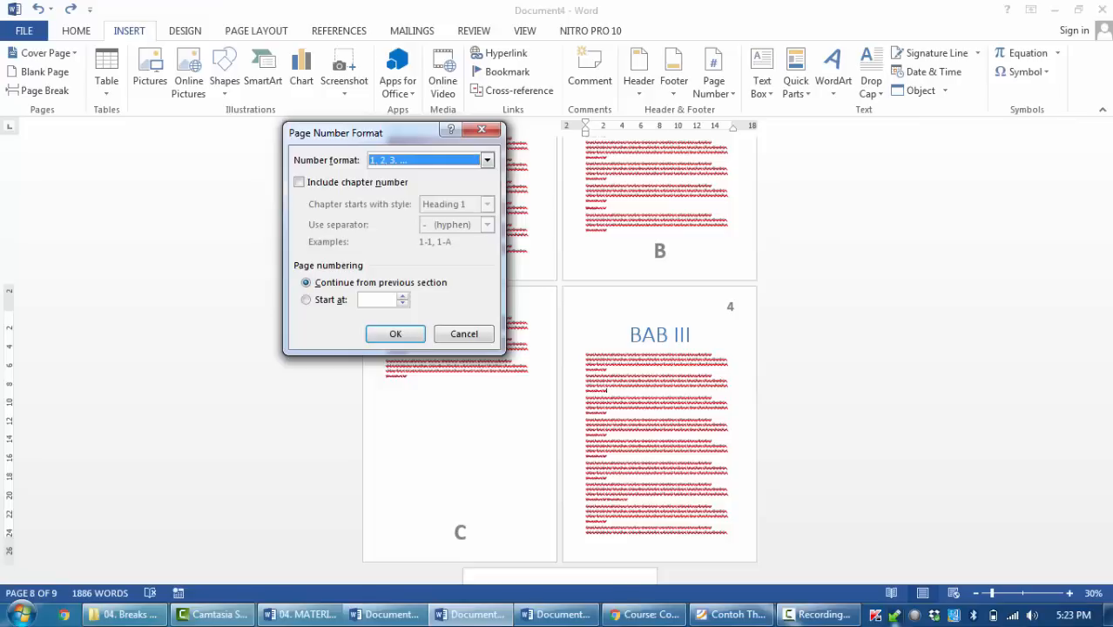
left_click(307, 282)
left_click(463, 333)
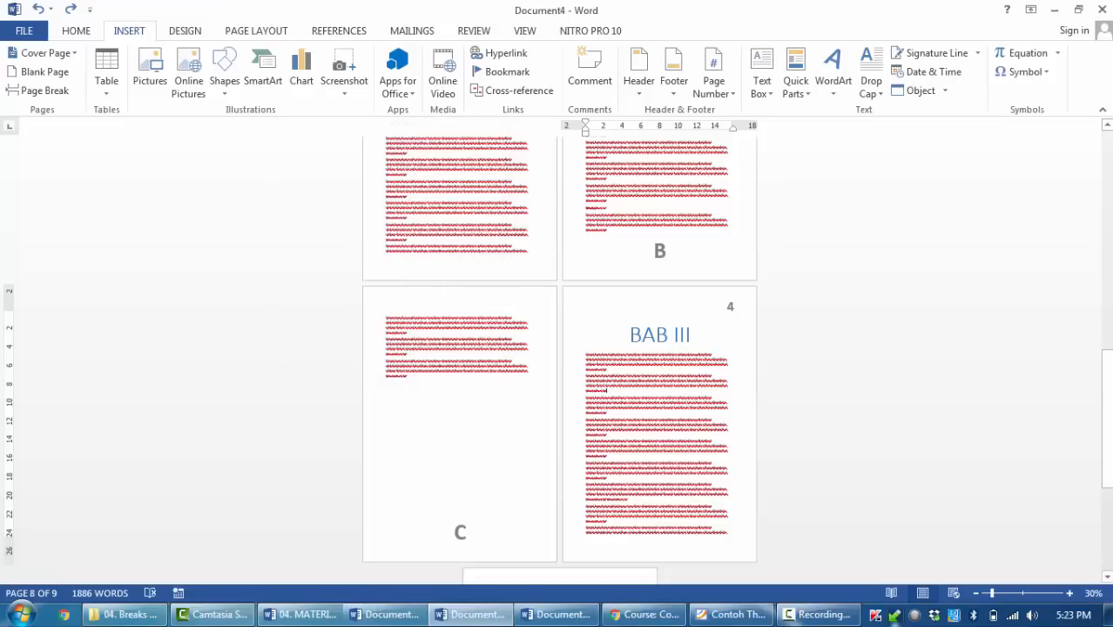
left_click(713, 80)
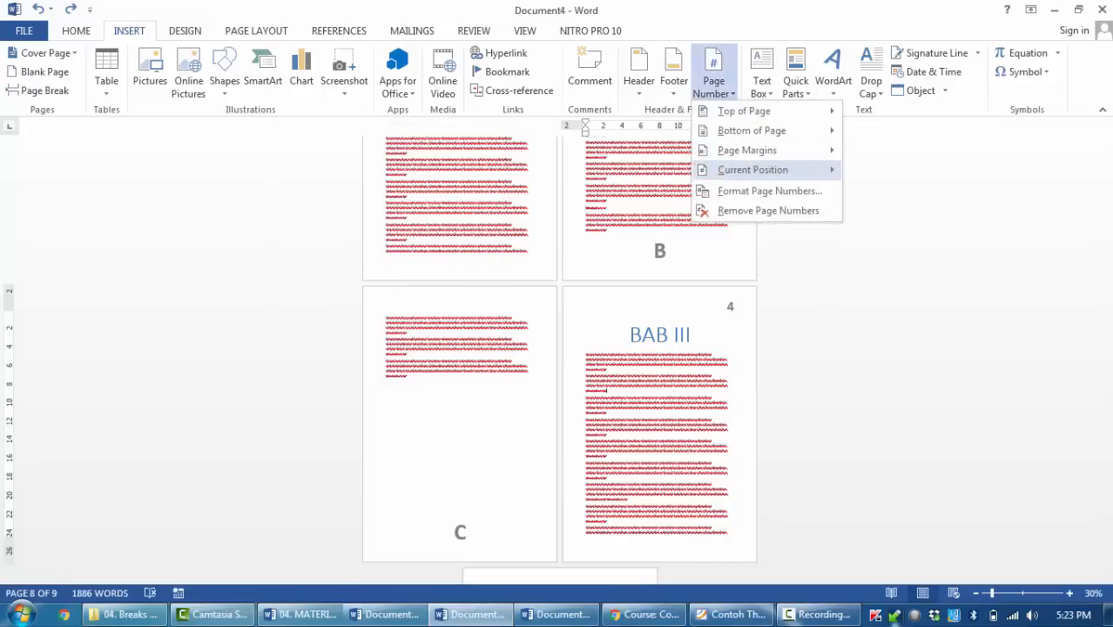
left_click(749, 189)
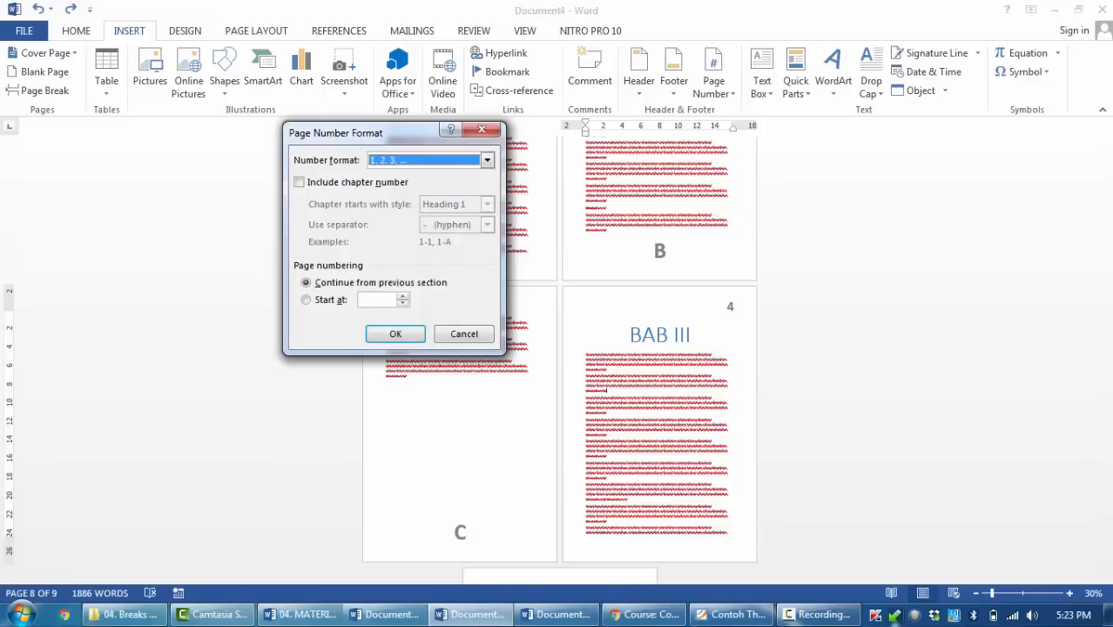
left_click(307, 282)
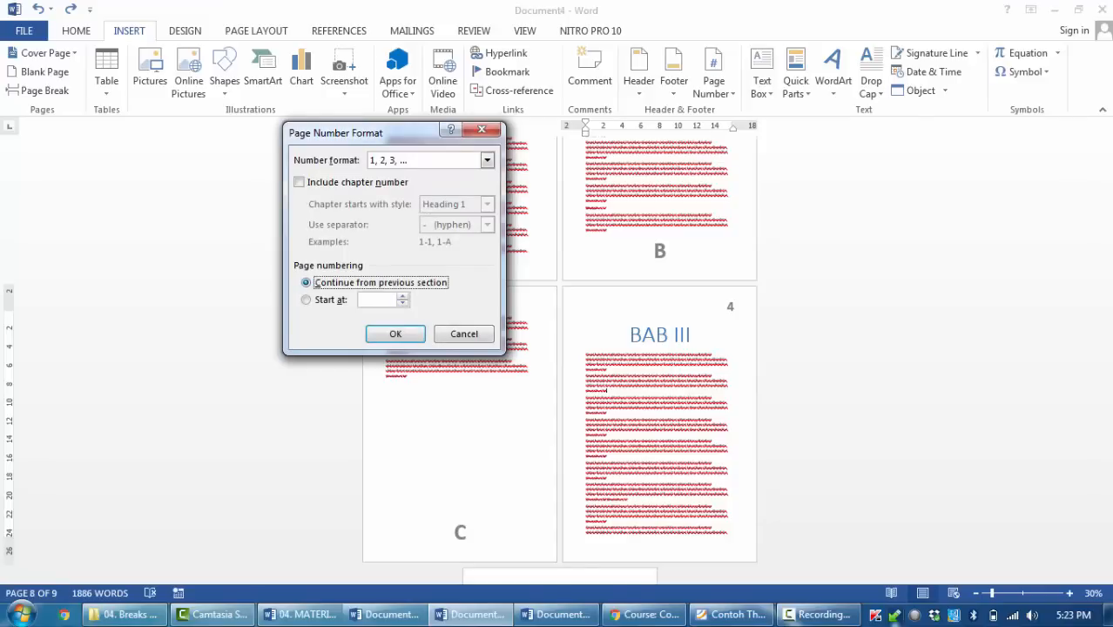
left_click(464, 334)
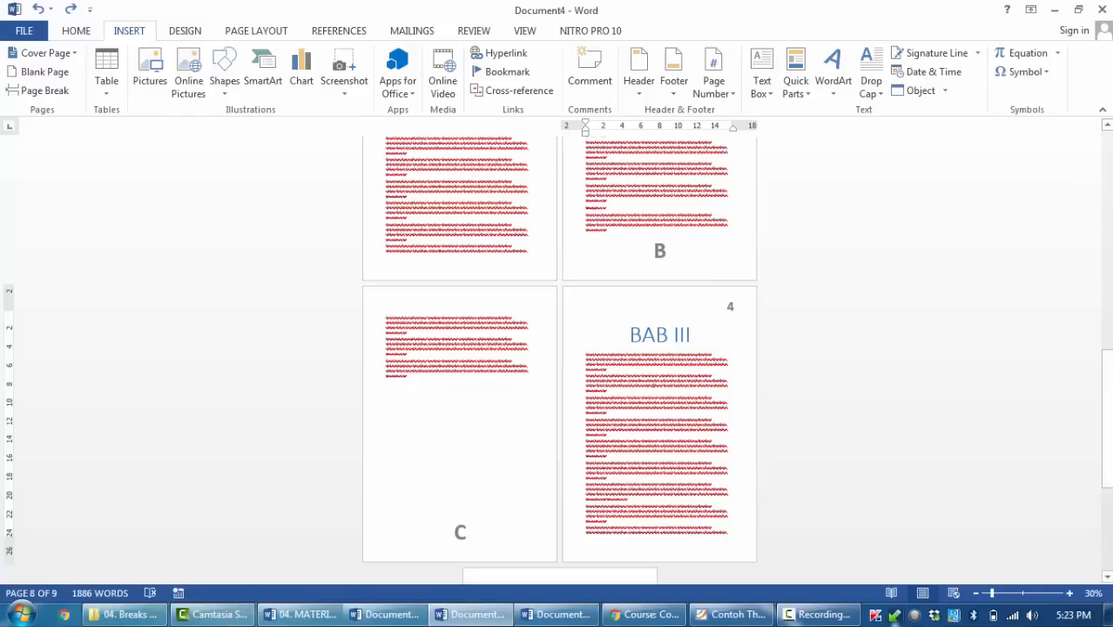
left_click(713, 81)
left_click(758, 189)
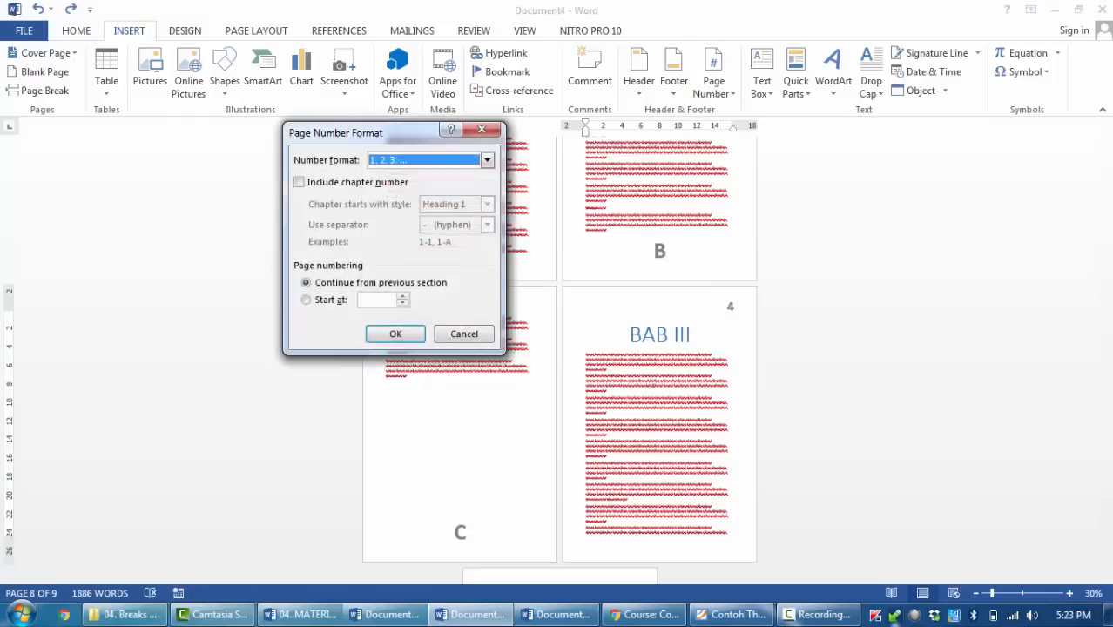
left_click(306, 282)
left_click(463, 334)
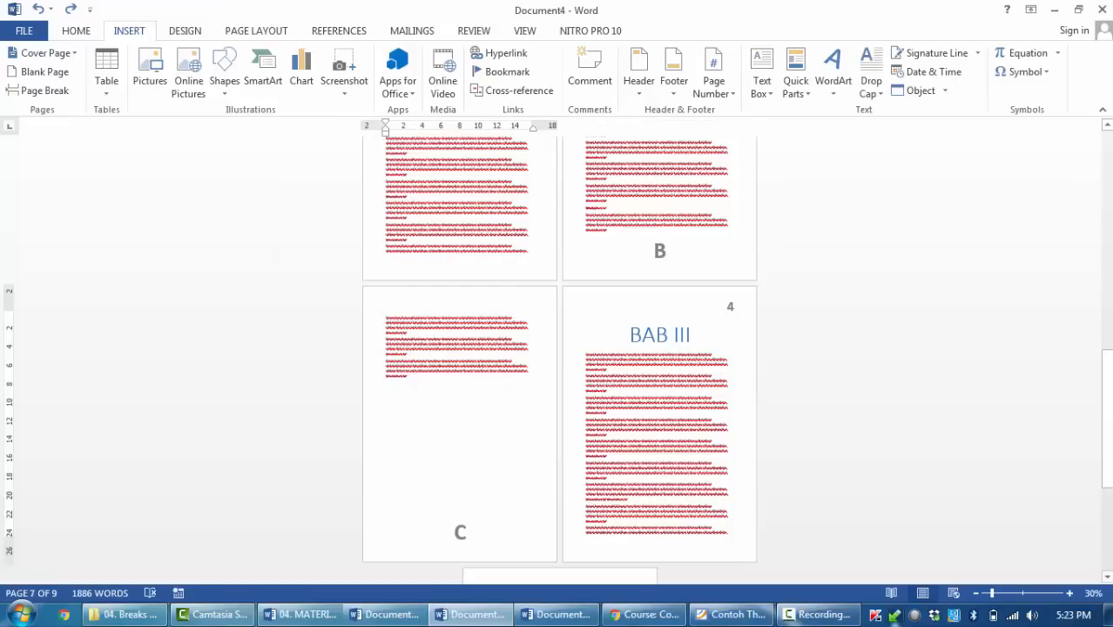
double_click(730, 306)
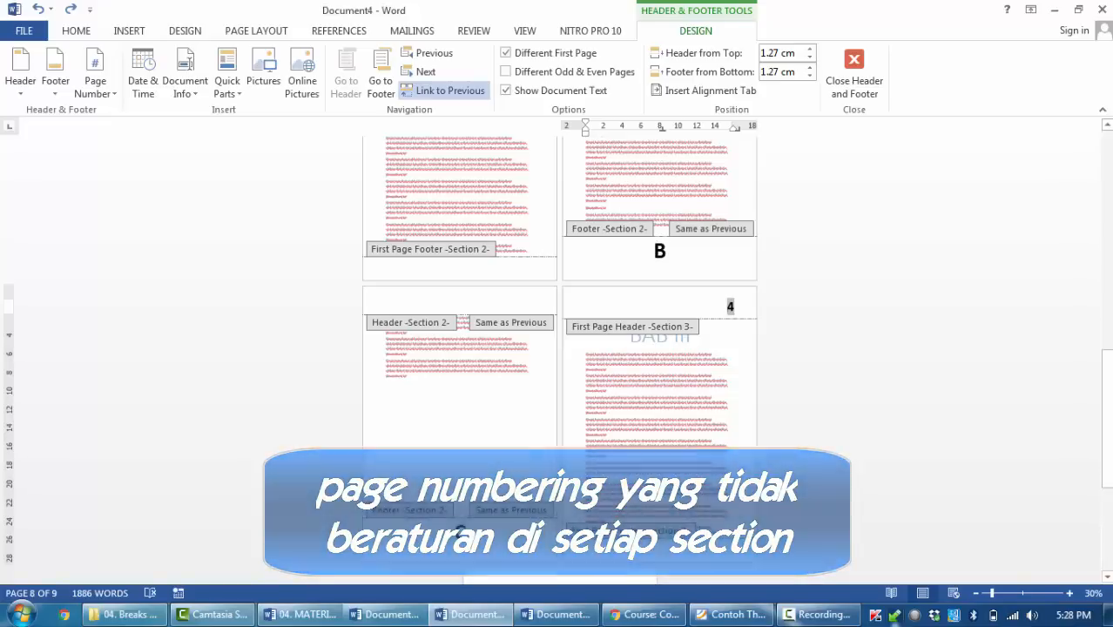
Leave header and footer editing and go back to BAB I on page 1.
double_click(659, 392)
scroll(659, 392, "up", 3)
scroll(559, 357, "up", 3)
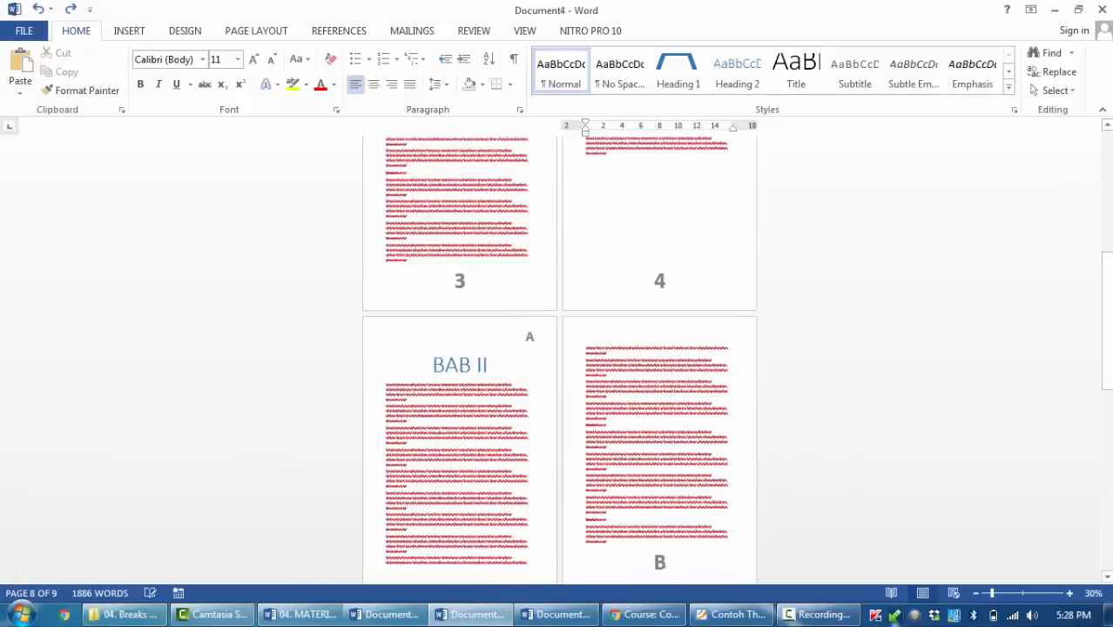
key("Page_Up")
key("Page_Up")
key("Page_Down")
key("Page_Down")
key("Page_Down")
key("Page_Up")
key("Page_Up")
key("Page_Up")
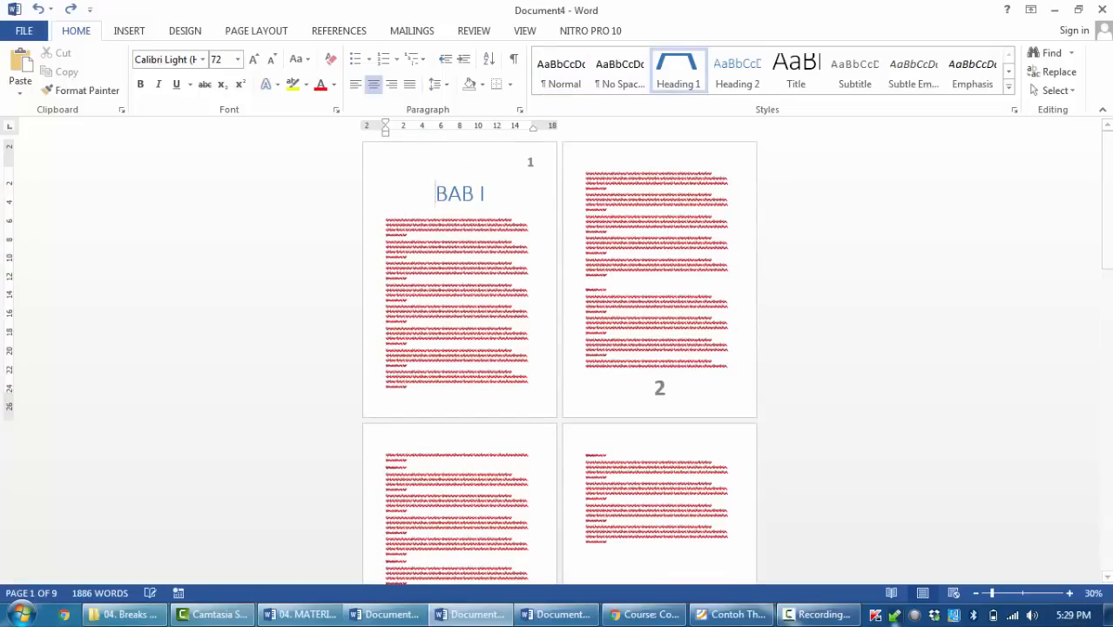
left_click(461, 270)
scroll(462, 270, "down", 4)
mouse_move(1107, 300)
left_mouse_down()
mouse_move(1107, 365)
mouse_move(1107, 279)
left_mouse_up()
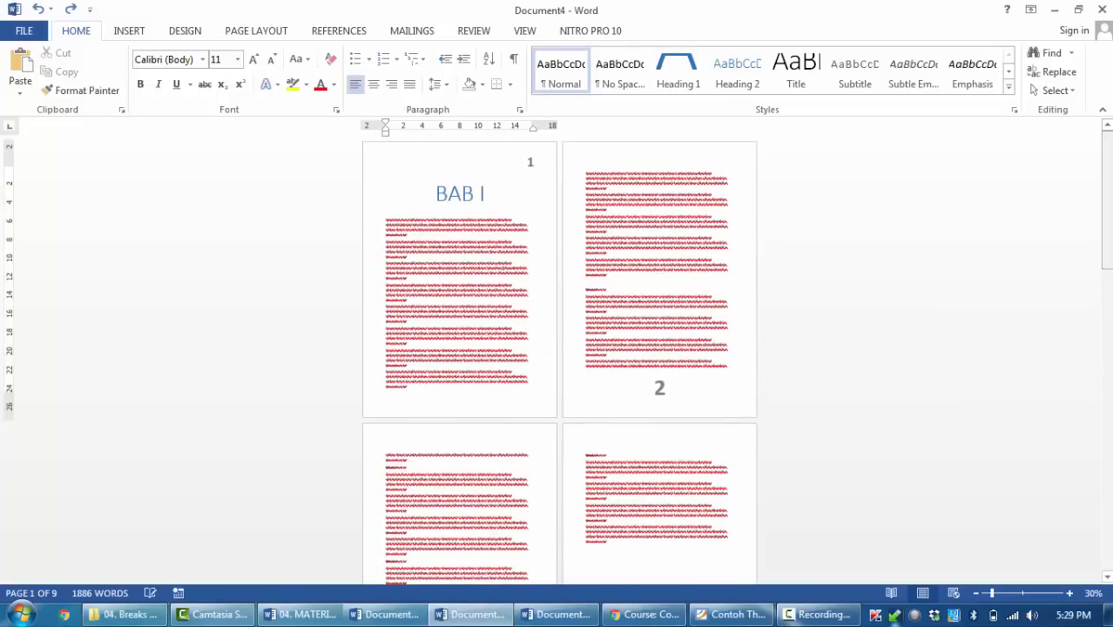
scroll(514, 274, "down", 1)
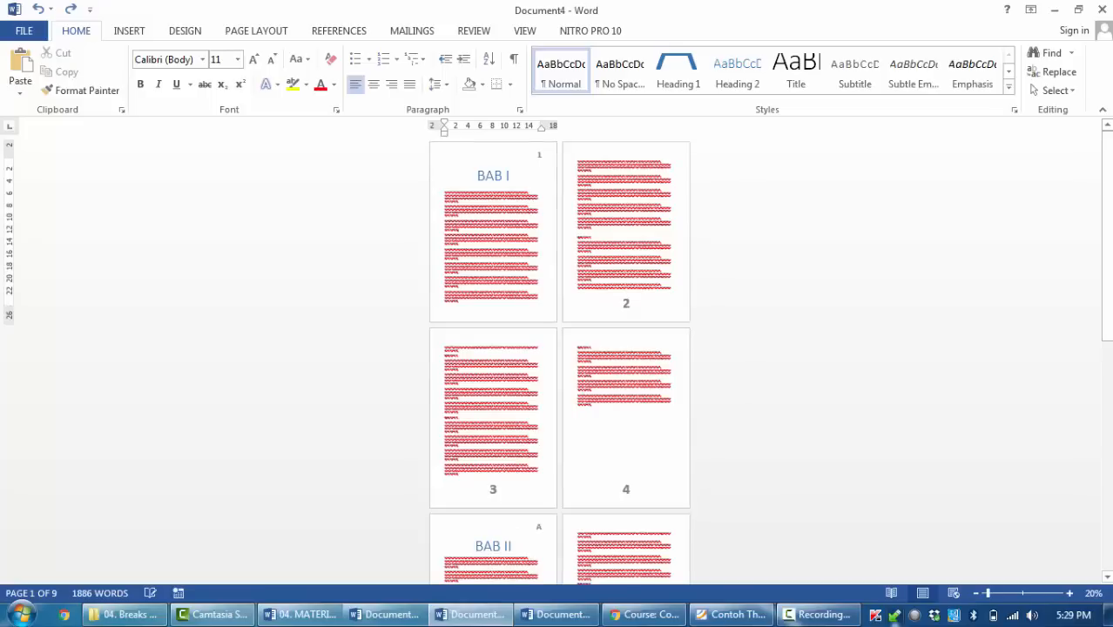
scroll(534, 164, "down", 3)
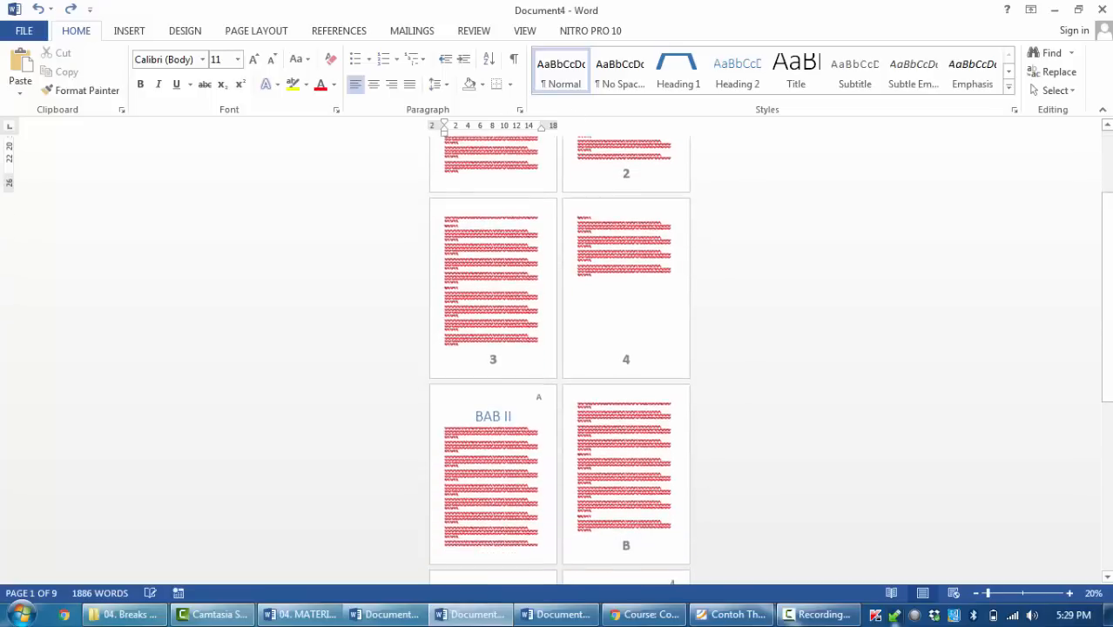
left_click(514, 414)
scroll(514, 414, "down", 3)
left_click(649, 525)
left_click_drag(1106, 347, 1106, 237)
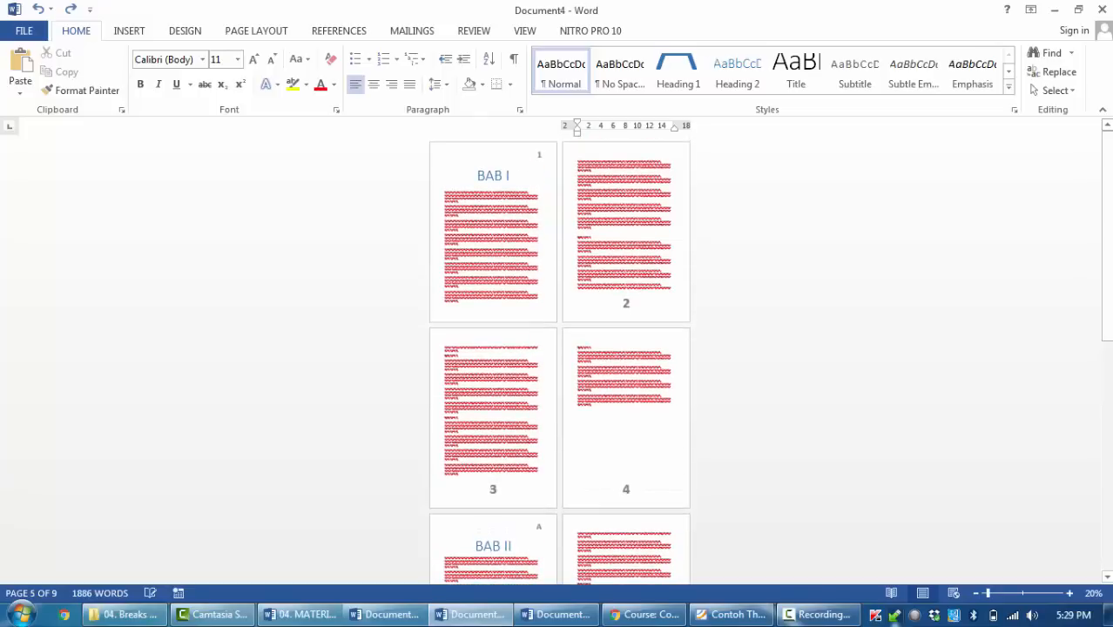
left_click(459, 412)
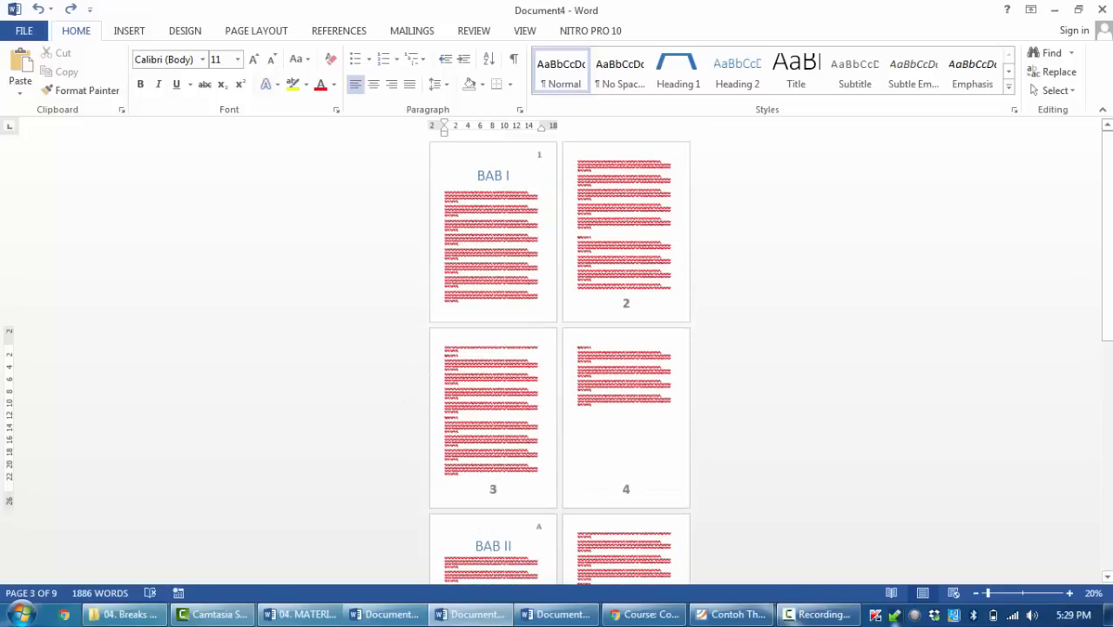
scroll(559, 357, "down", 5)
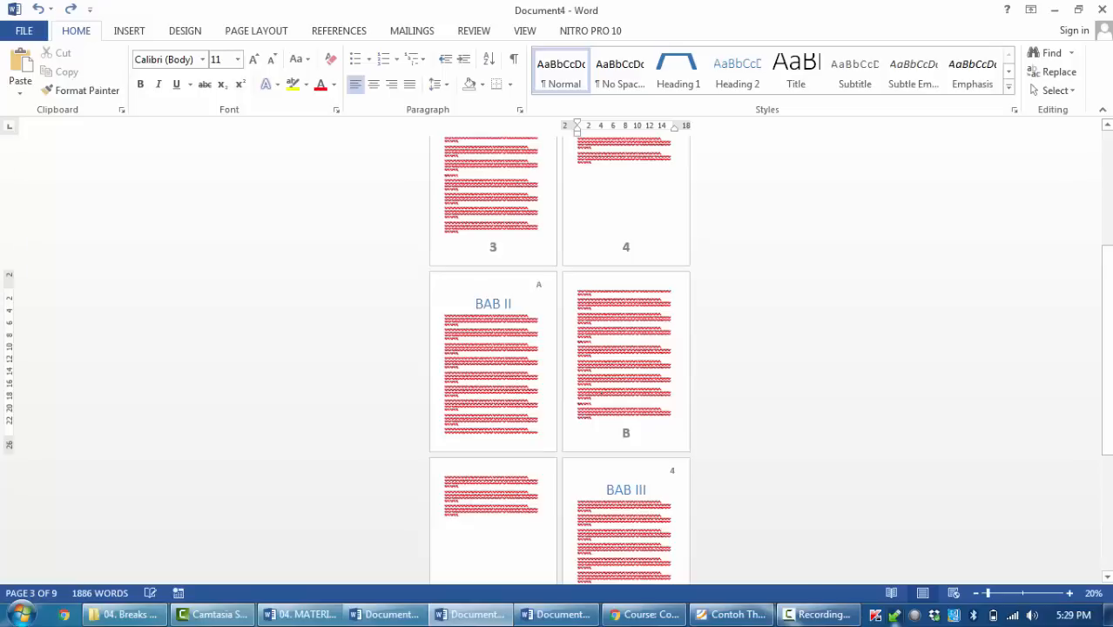
scroll(559, 357, "down", 3)
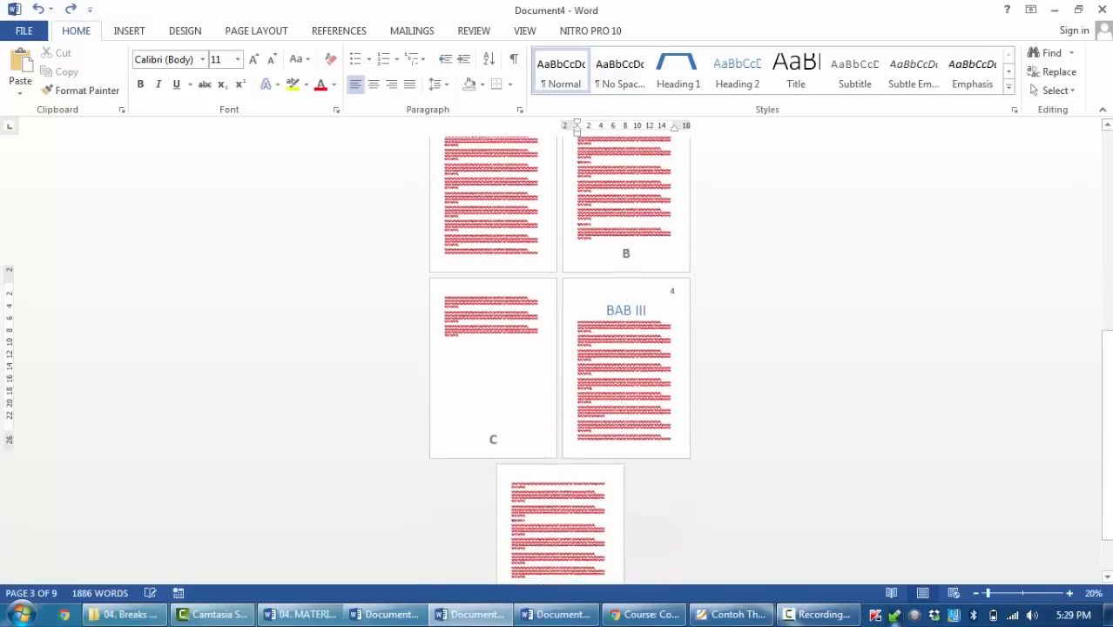
scroll(559, 357, "down", 2)
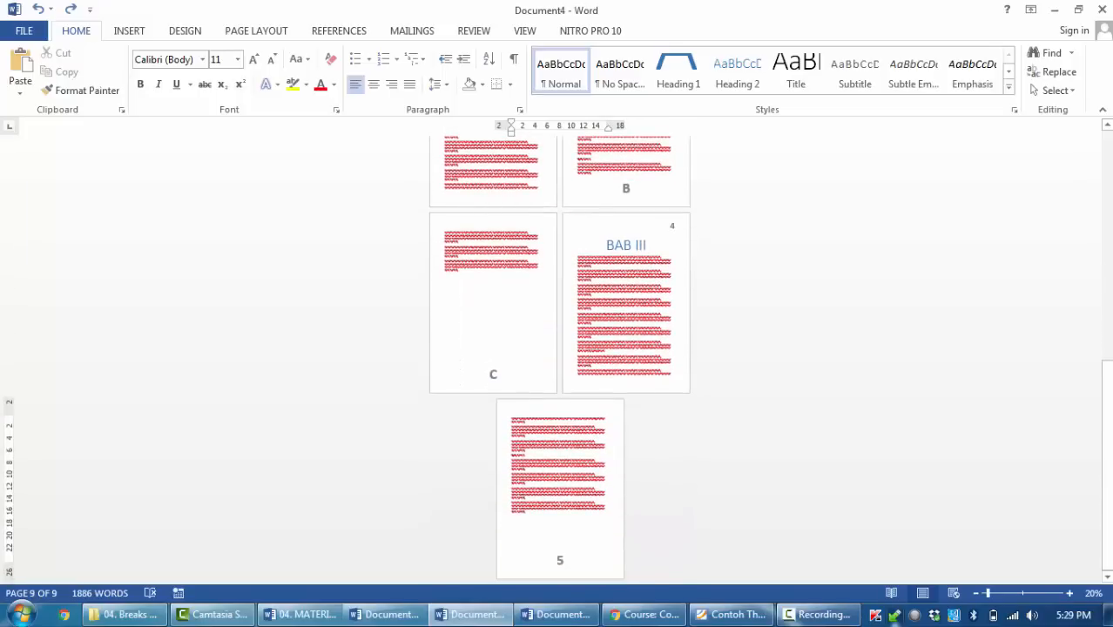
left_click_drag(1107, 449, 1107, 218)
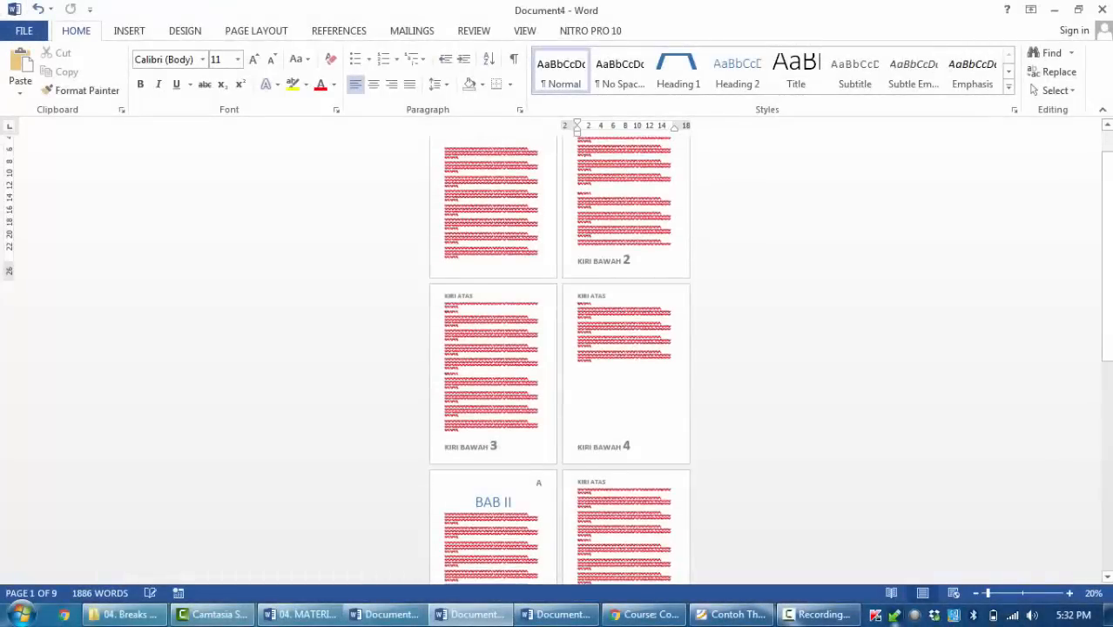
Delete the KIRI ATAS header and KIRI BAWAH footer text, keeping only the page numbers.
scroll(558, 348, "up", 2)
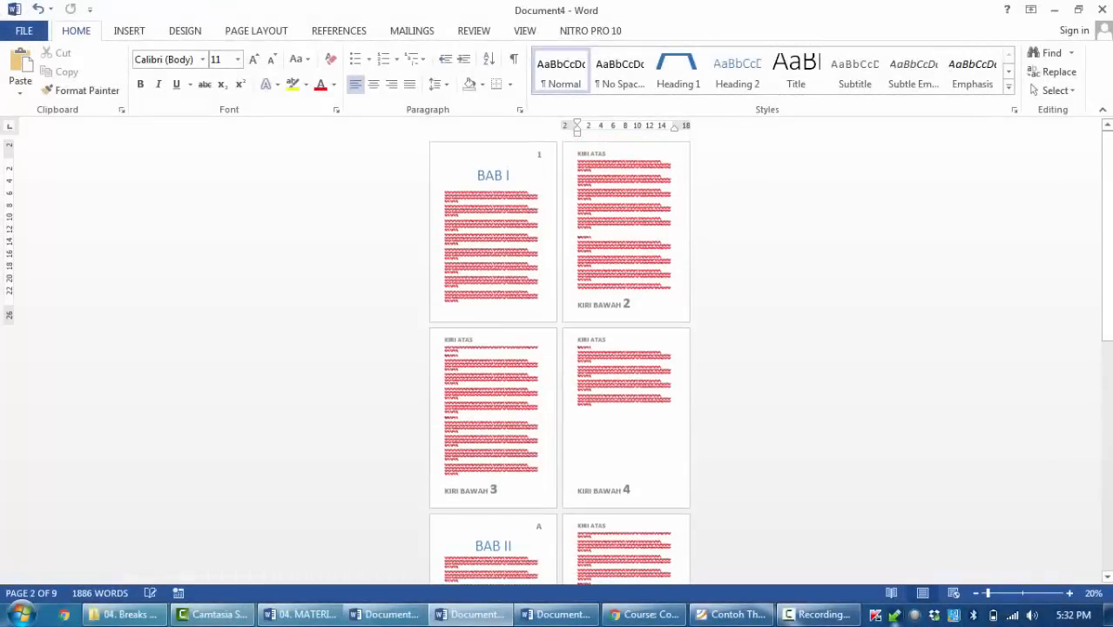
double_click(587, 164)
triple_click(596, 154)
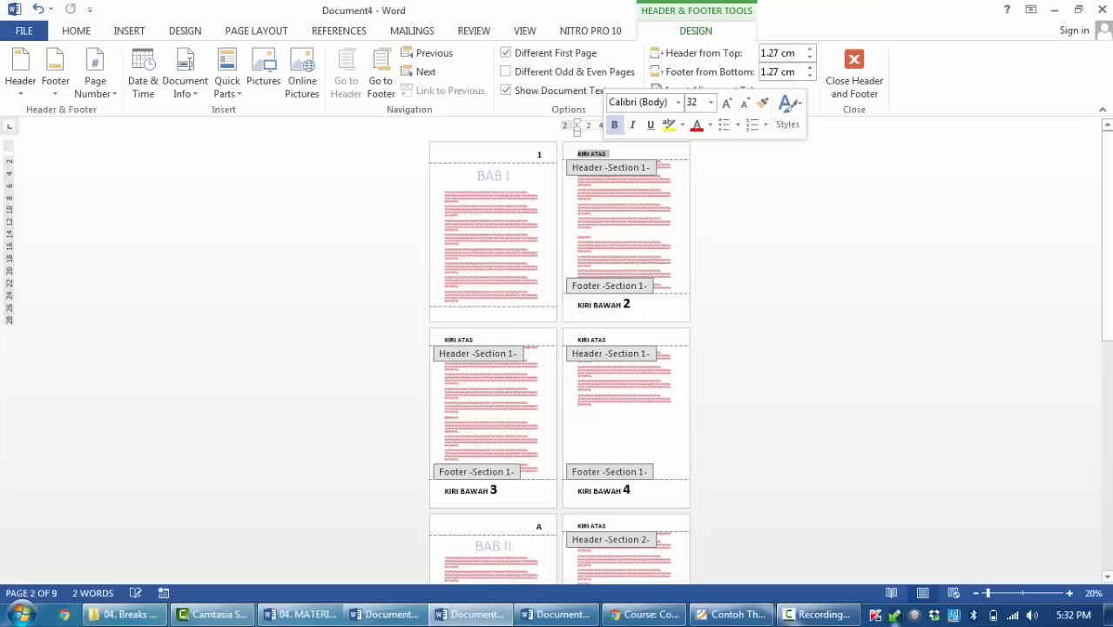
key("Delete")
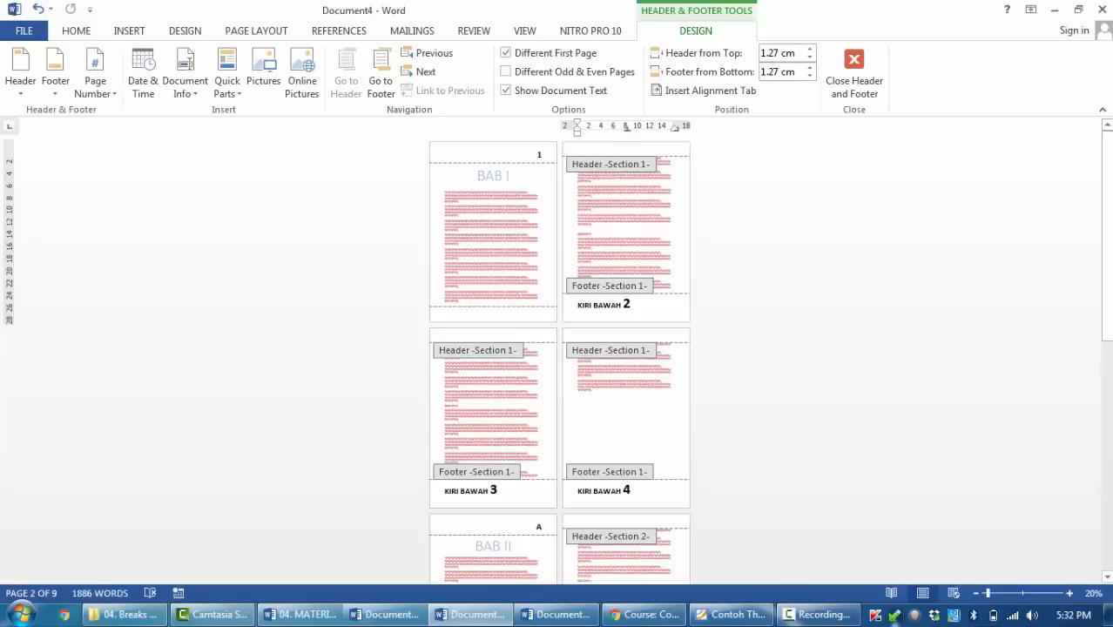
key("shift+Home")
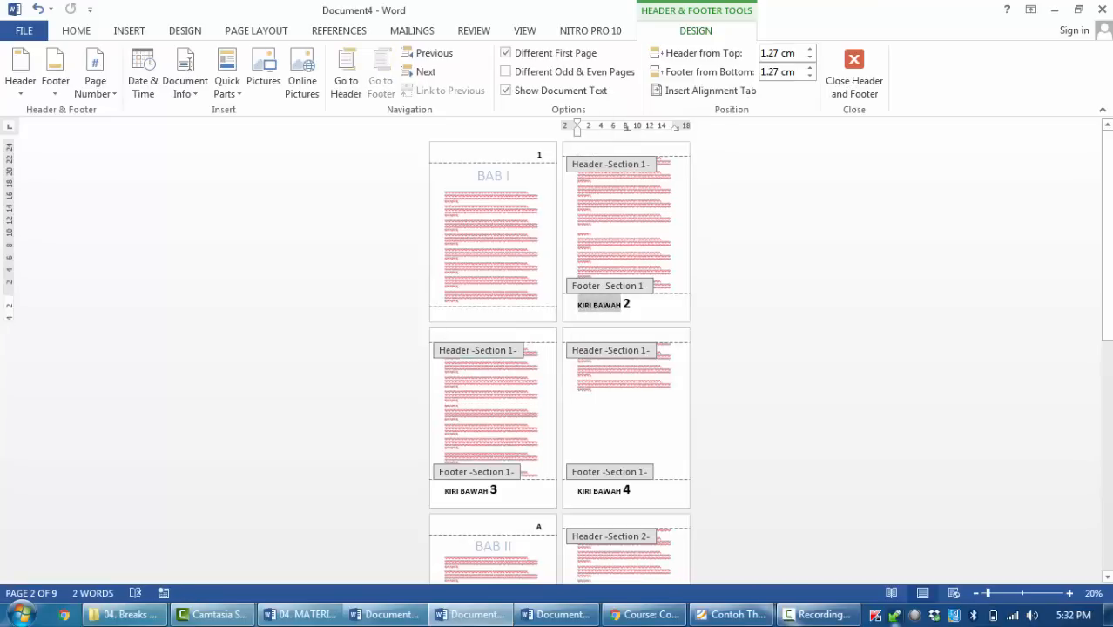
key("Delete")
key("Escape")
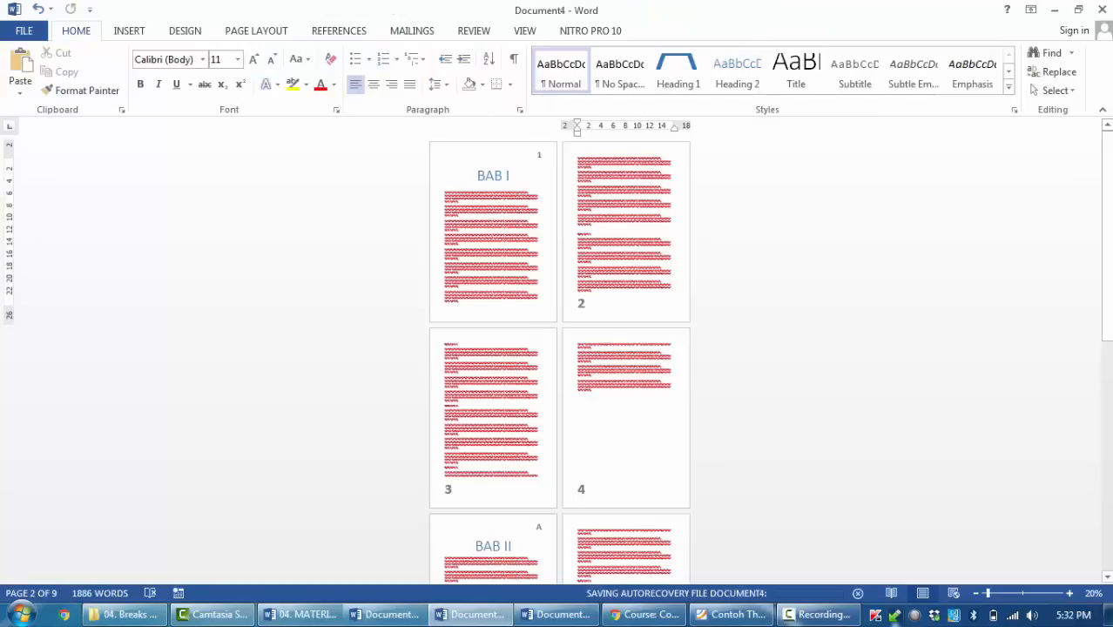
scroll(559, 357, "down", 1)
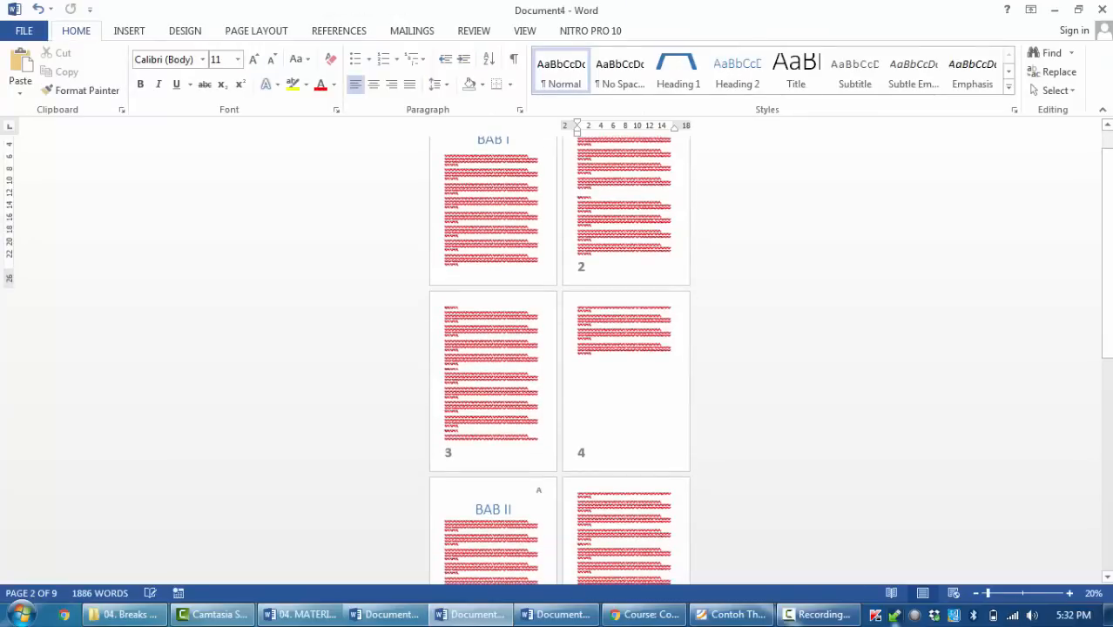
scroll(559, 357, "down", 3)
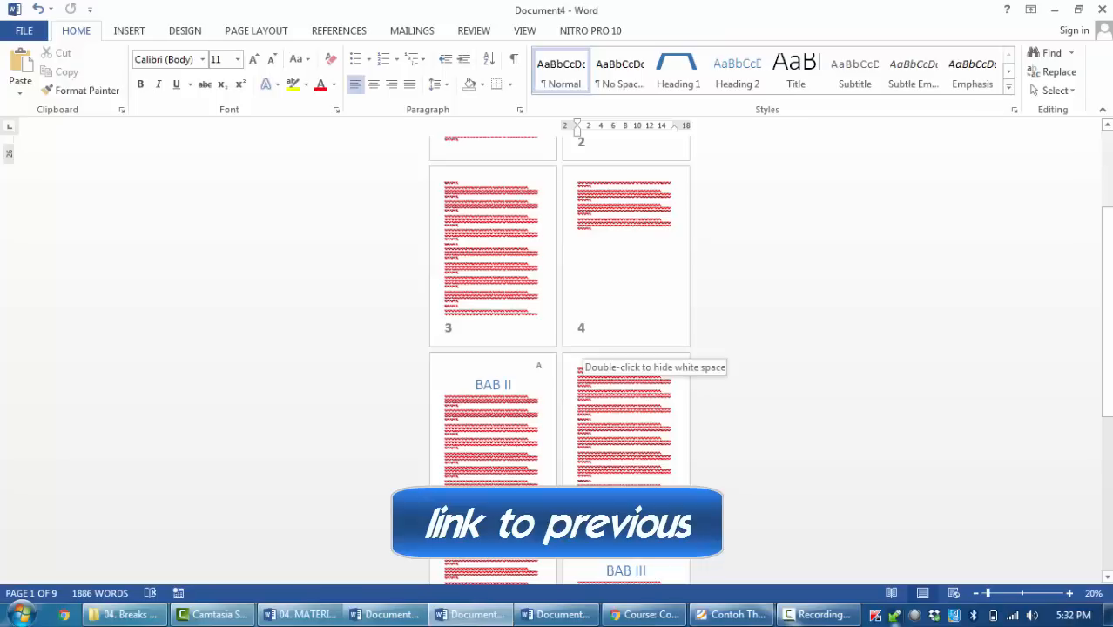
Create a new blank document with two lines of placeholder text.
key("ctrl+n")
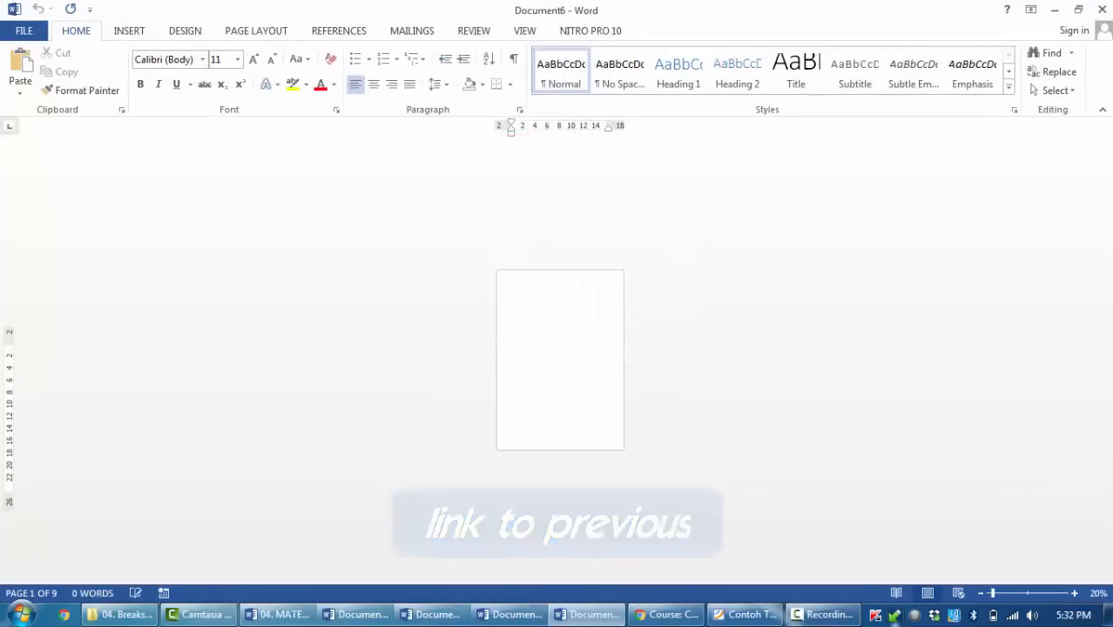
type("jka")
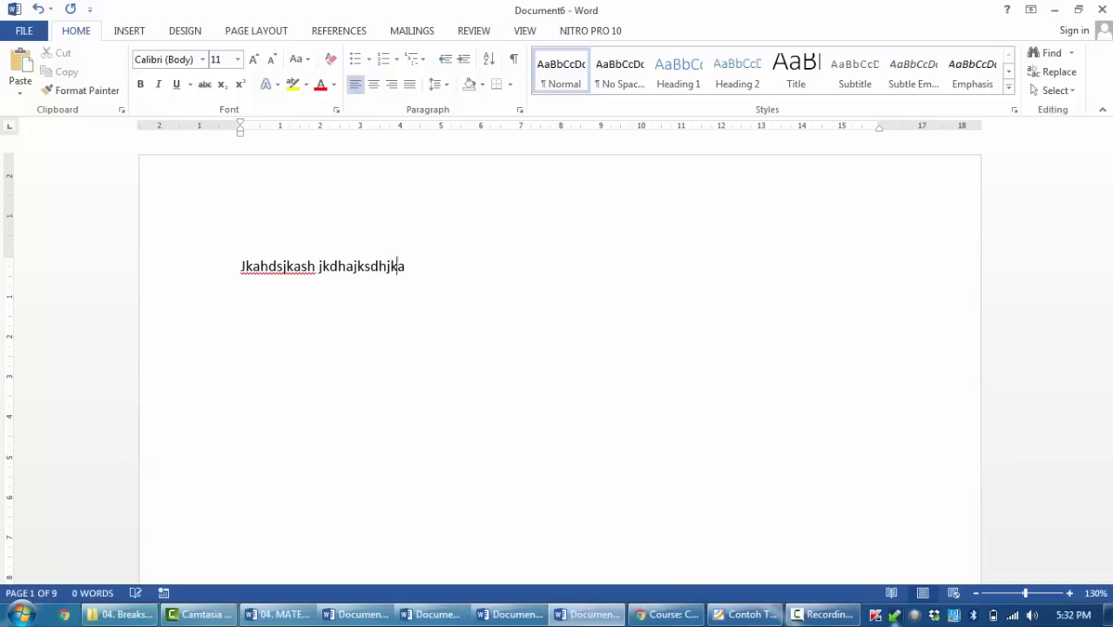
type("hdsjkash jkdhajksdhjkasdhdkj ashkdjahsjkdha ksjd")
key("Return")
key("Return")
type("Jasdjahshjdhasjdh ajksdhjakshd")
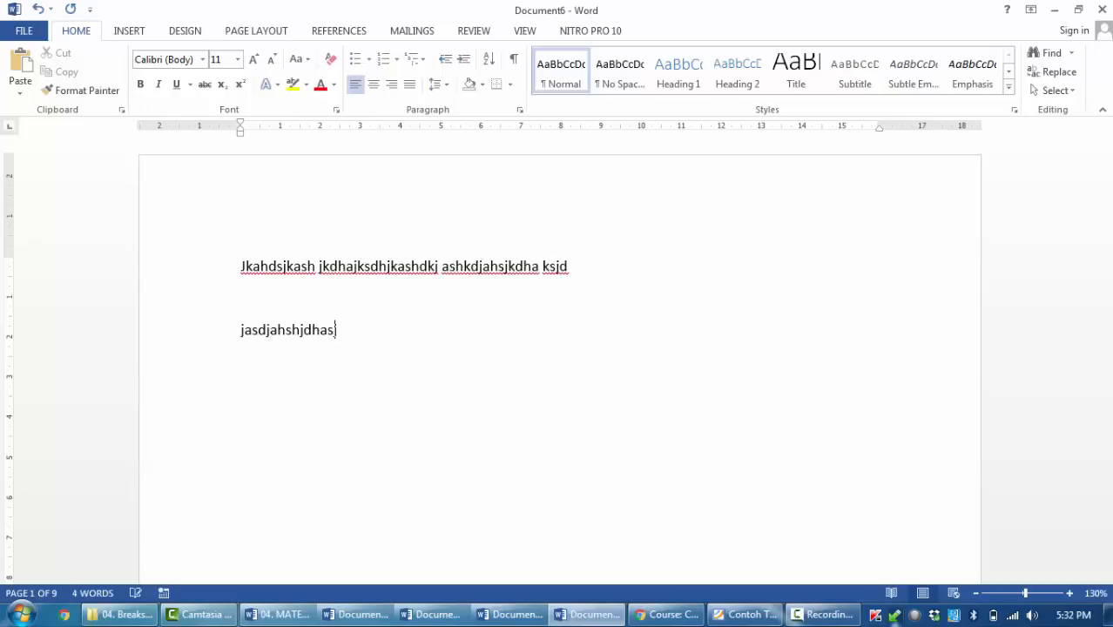
type(" kjashdjkahsdjk ahsjkdhaksjdh ajksdh")
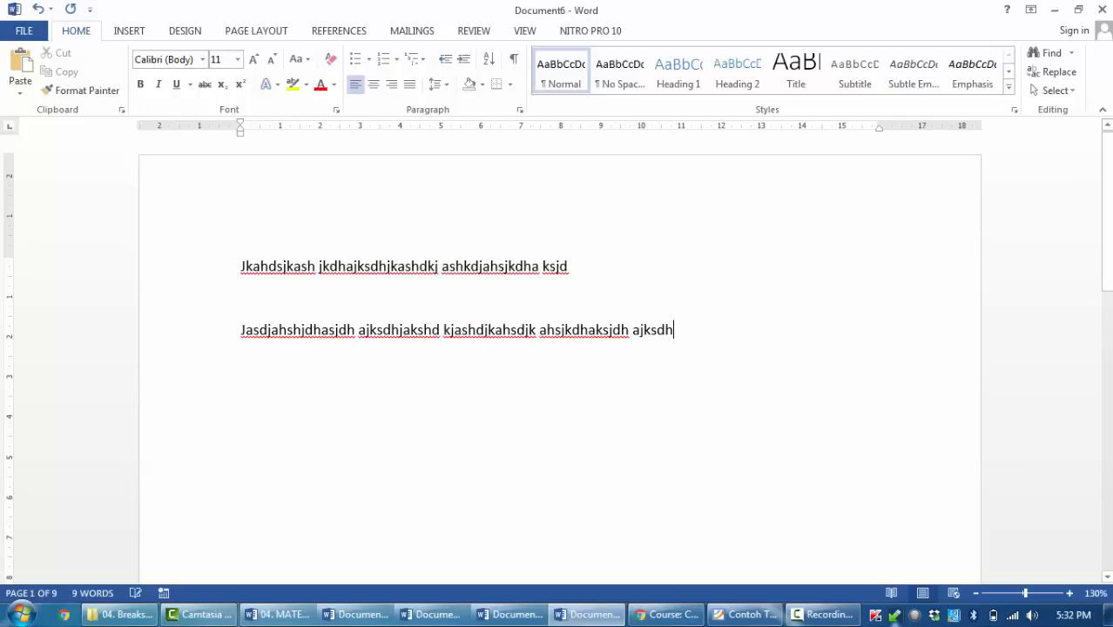
Insert a Next Page section break on the empty line before the second line.
left_click(241, 298)
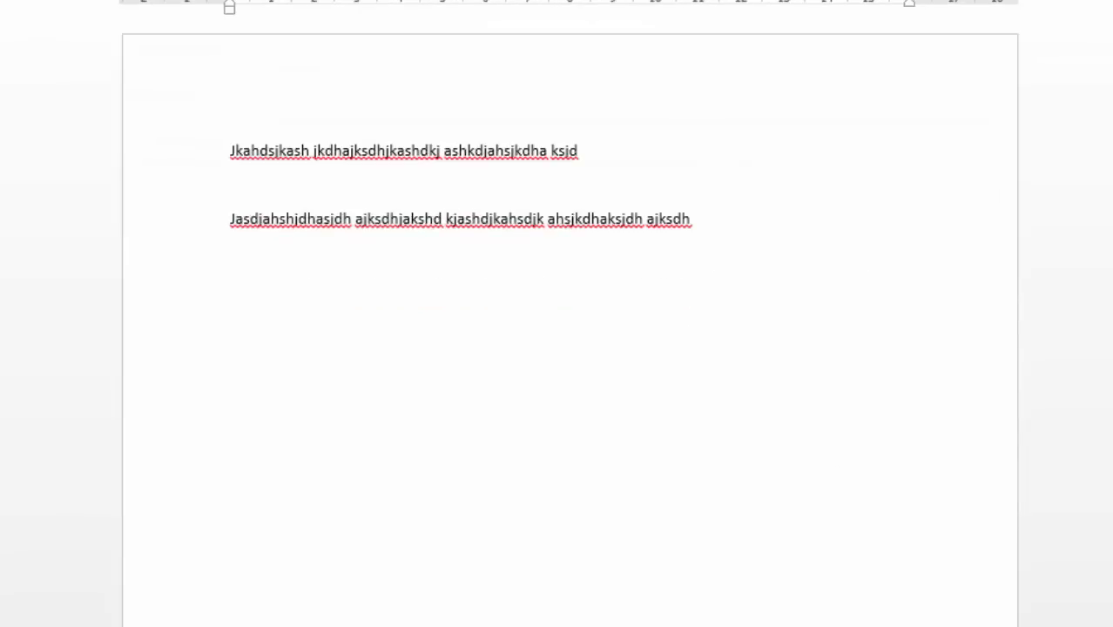
key("ctrl")
key("ctrl")
key("ctrl")
key("ctrl")
left_click(94, 207)
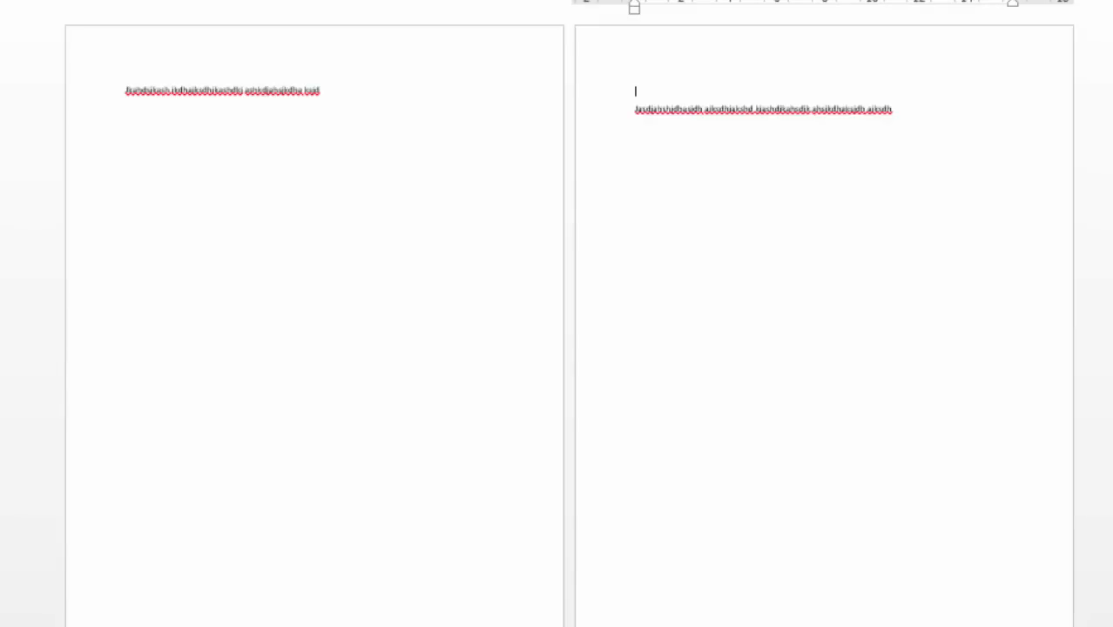
Open header editing and place the cursor in Section 2's header.
left_click(317, 90)
double_click(125, 60)
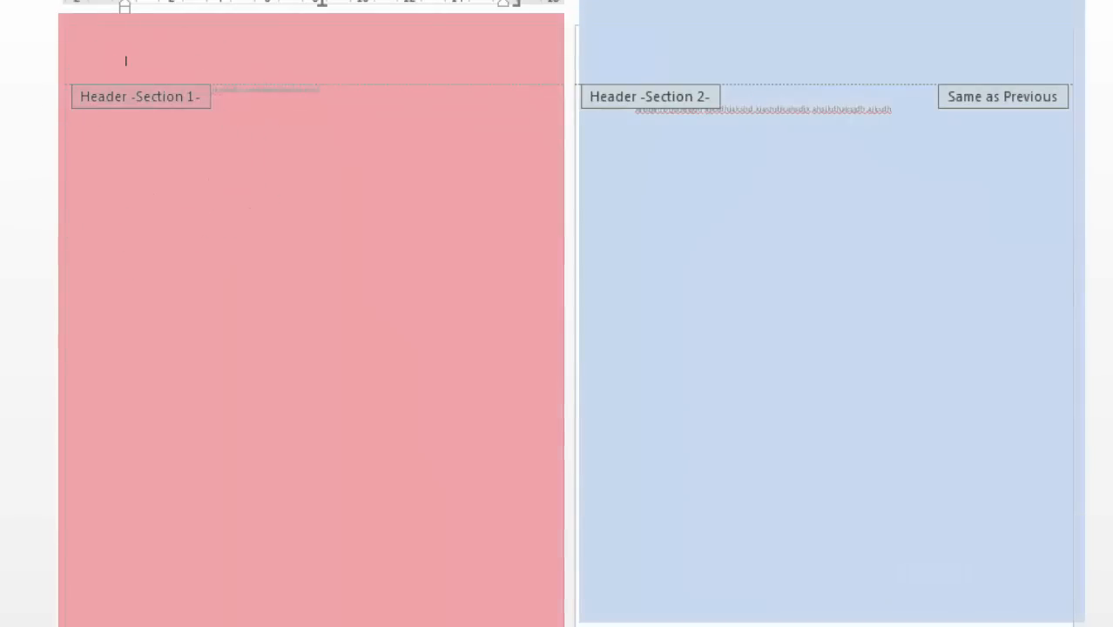
left_click(634, 60)
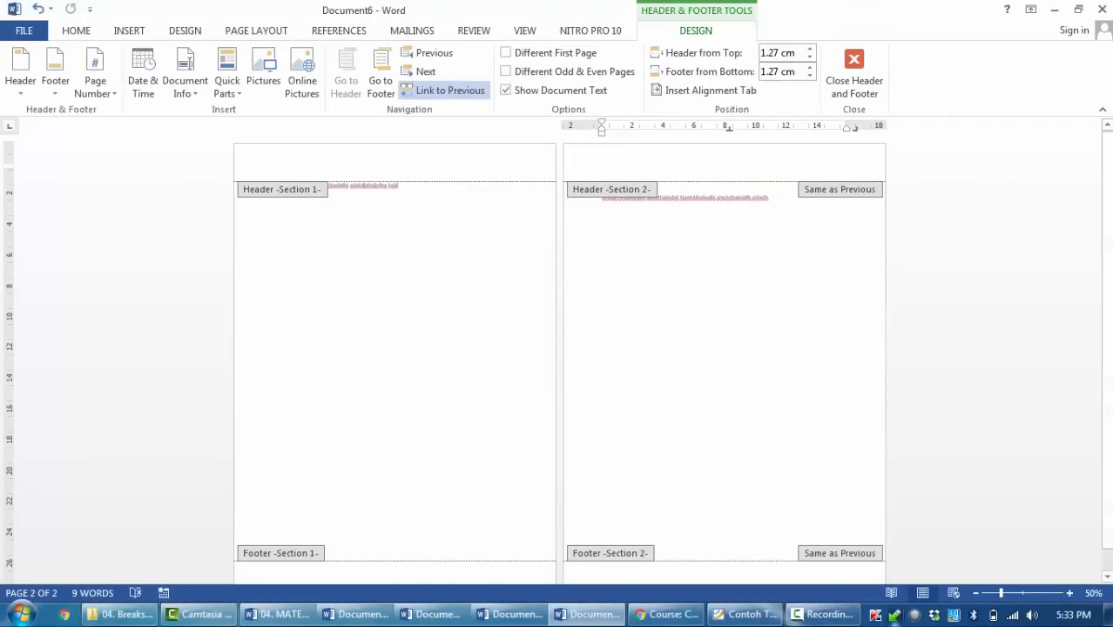
Return to page 2's body and add another placeholder line below it.
key("ctrl")
left_click(273, 166)
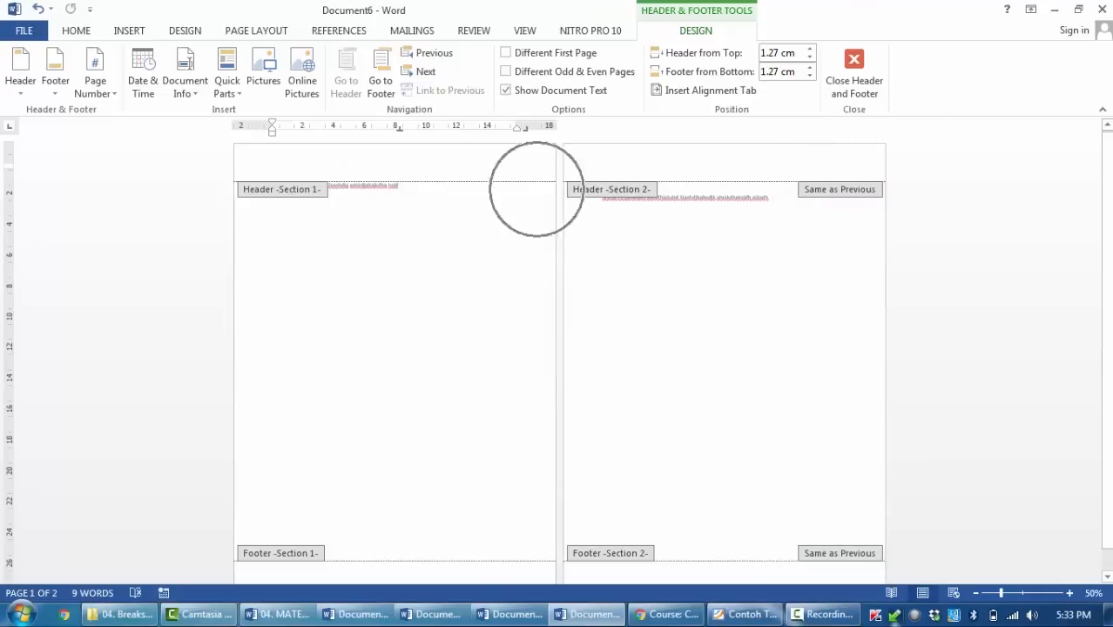
double_click(679, 198)
key("Return")
key("Return")
type("aklsjdkajsdkjaskdj aksjdjaksjdkjajsd kasjdkajs d")
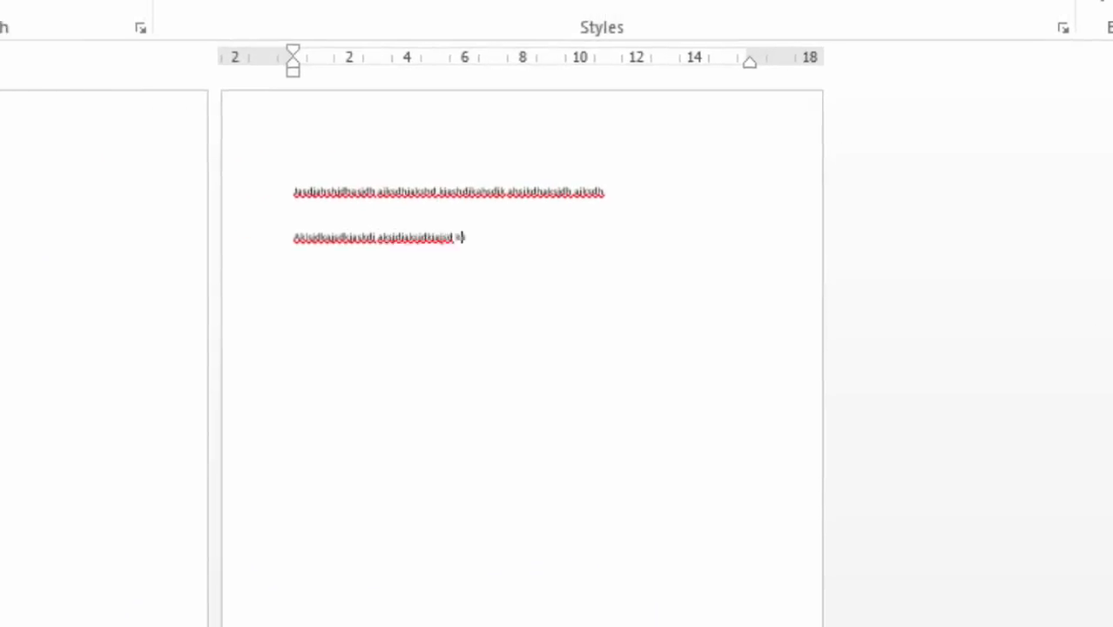
key("Up")
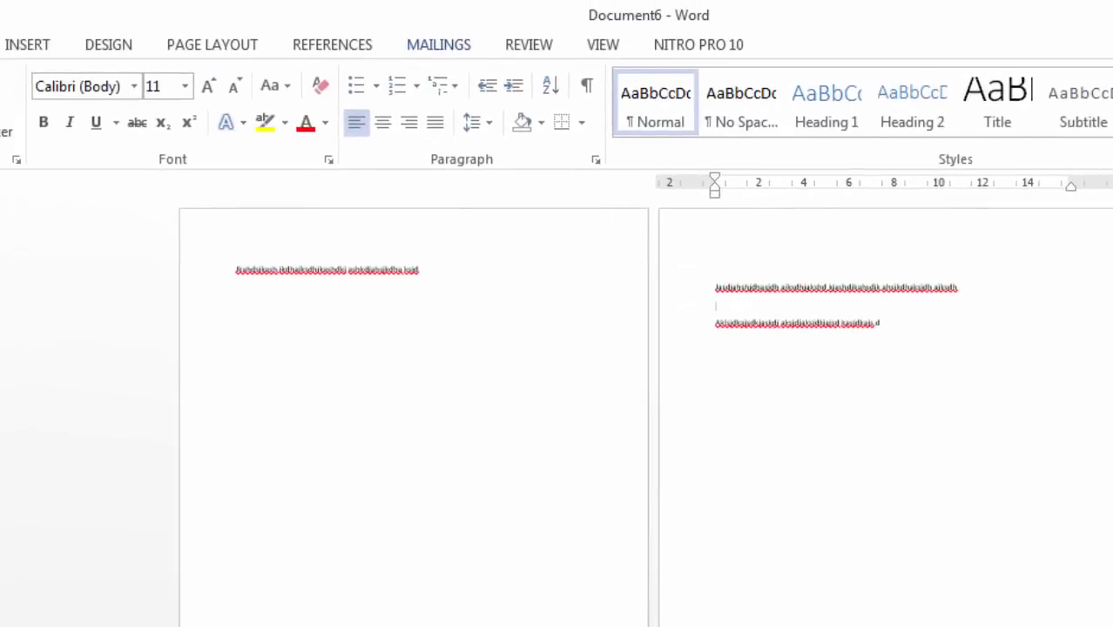
Insert a Next Page section break and open the new Section 3 page's header.
left_click(439, 44)
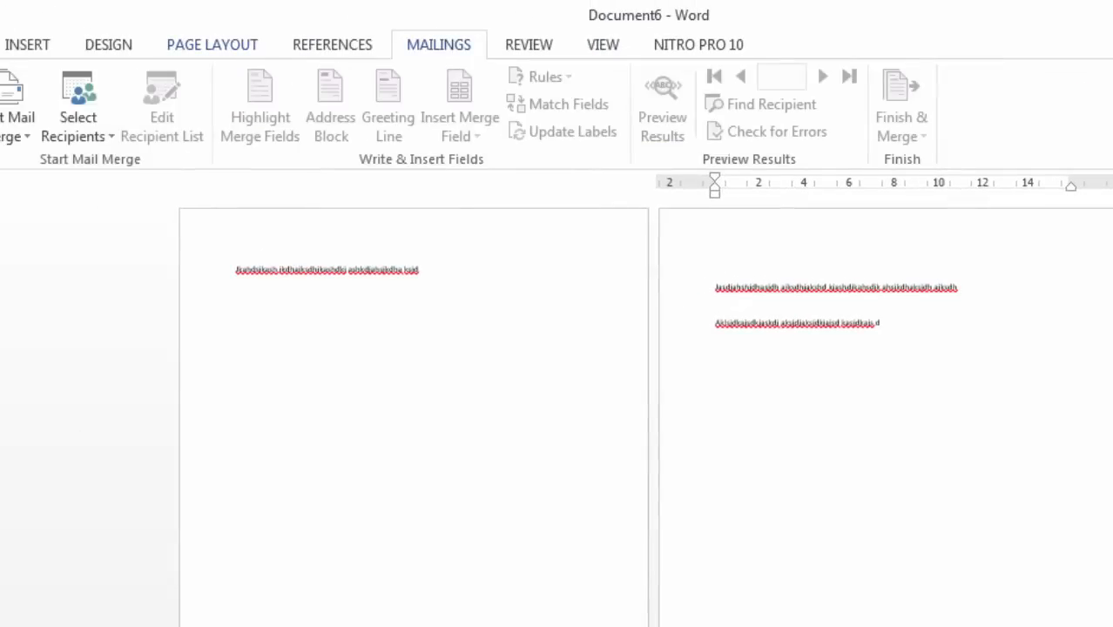
left_click(108, 45)
left_click(212, 44)
left_click(134, 76)
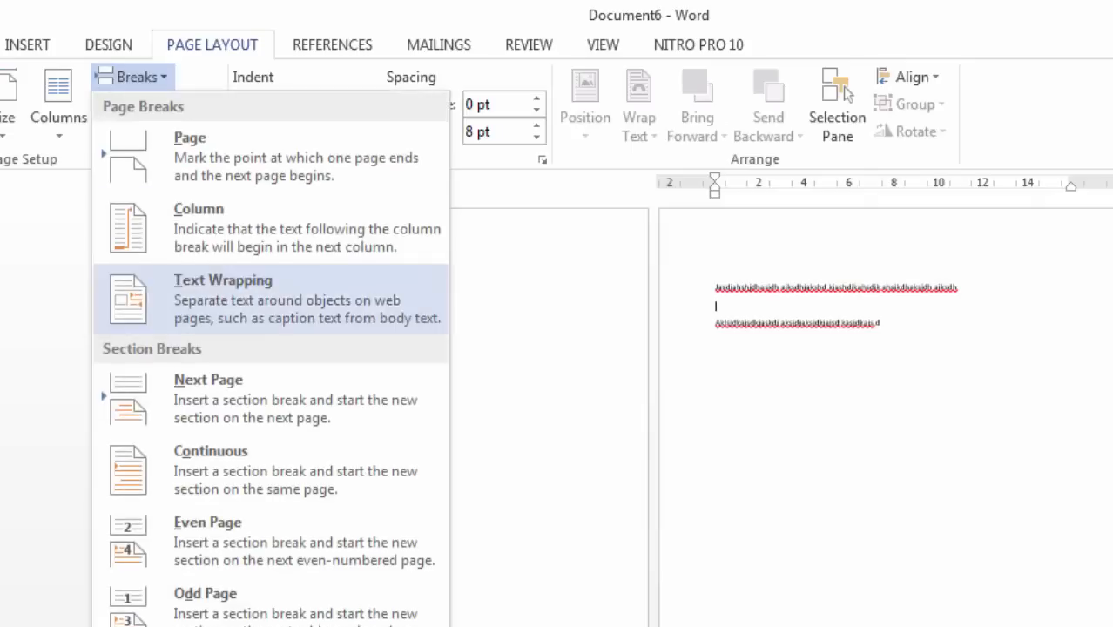
left_click(208, 380)
scroll(479, 401, "down", 2)
double_click(488, 546)
scroll(482, 470, "down", 2)
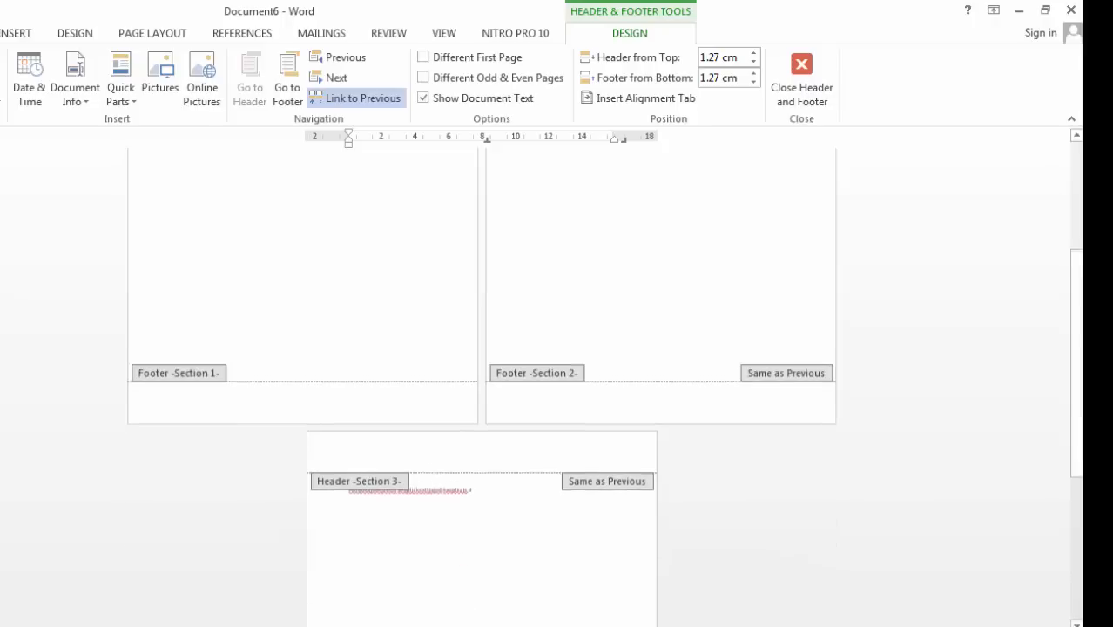
left_click(349, 450)
scroll(349, 450, "up", 5)
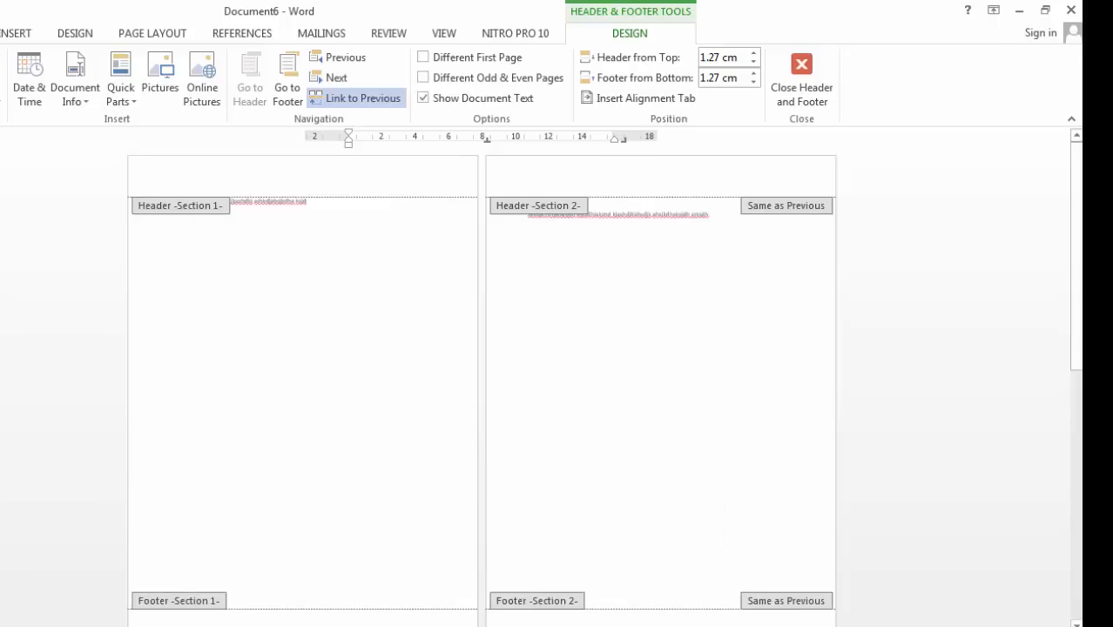
double_click(616, 214)
double_click(528, 180)
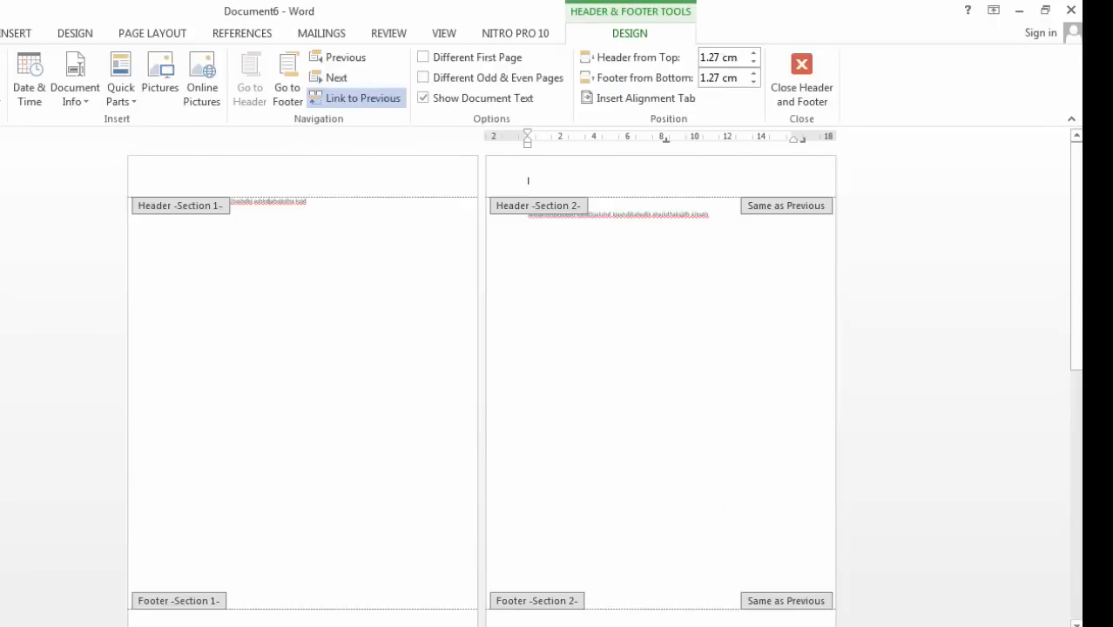
scroll(527, 180, "down", 8)
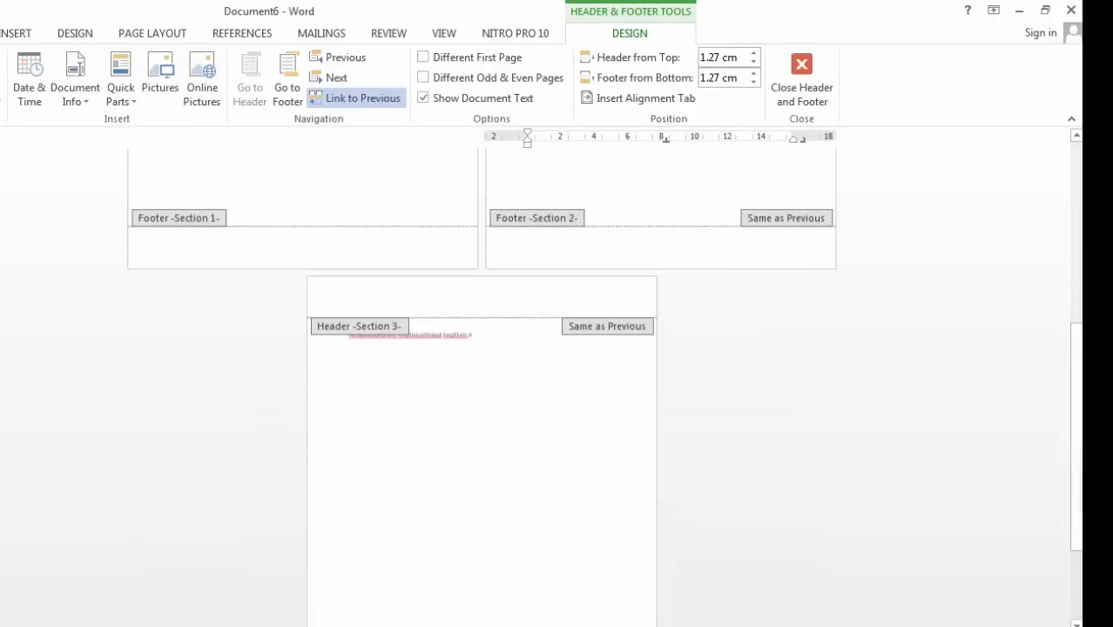
left_click(350, 301)
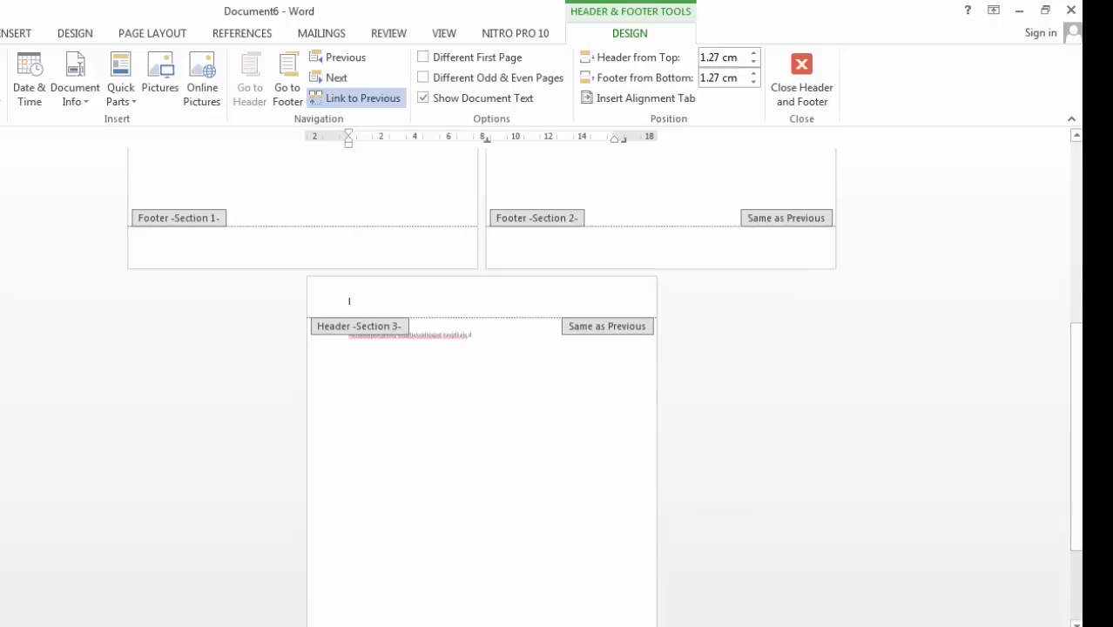
scroll(349, 300, "up", 2)
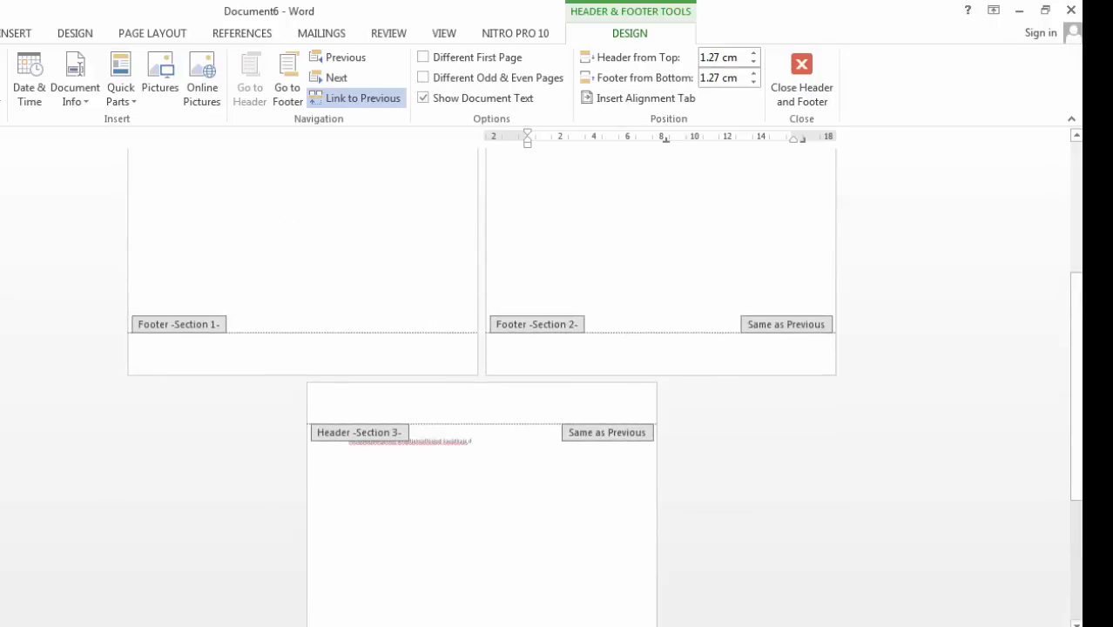
left_click(527, 350)
left_click(349, 406)
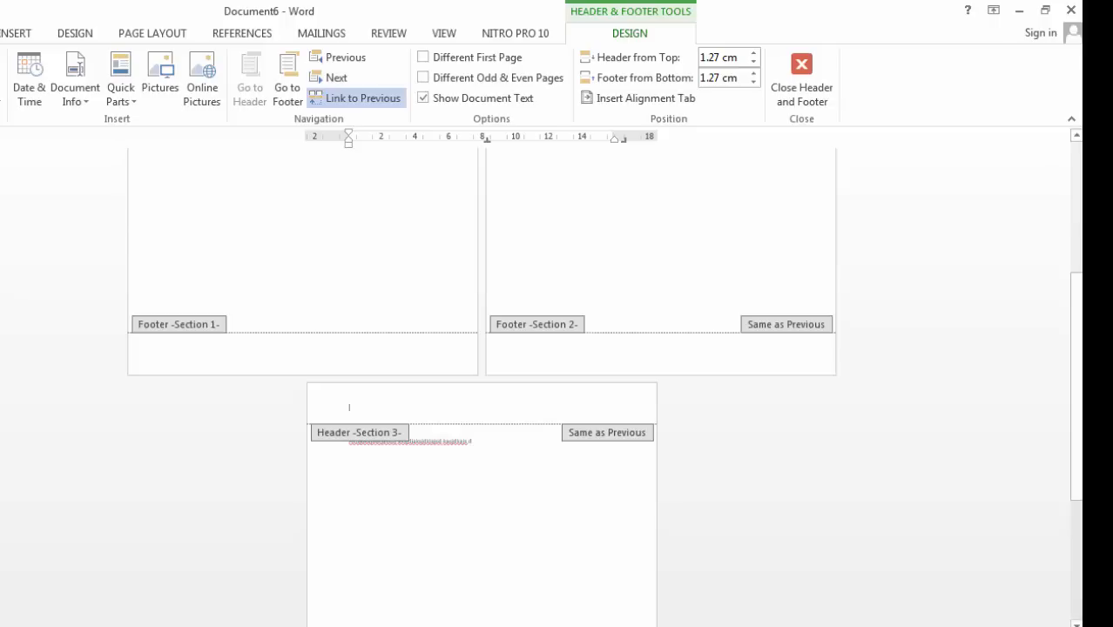
left_click(527, 349)
left_click(349, 406)
key("ctrl")
left_click(527, 349)
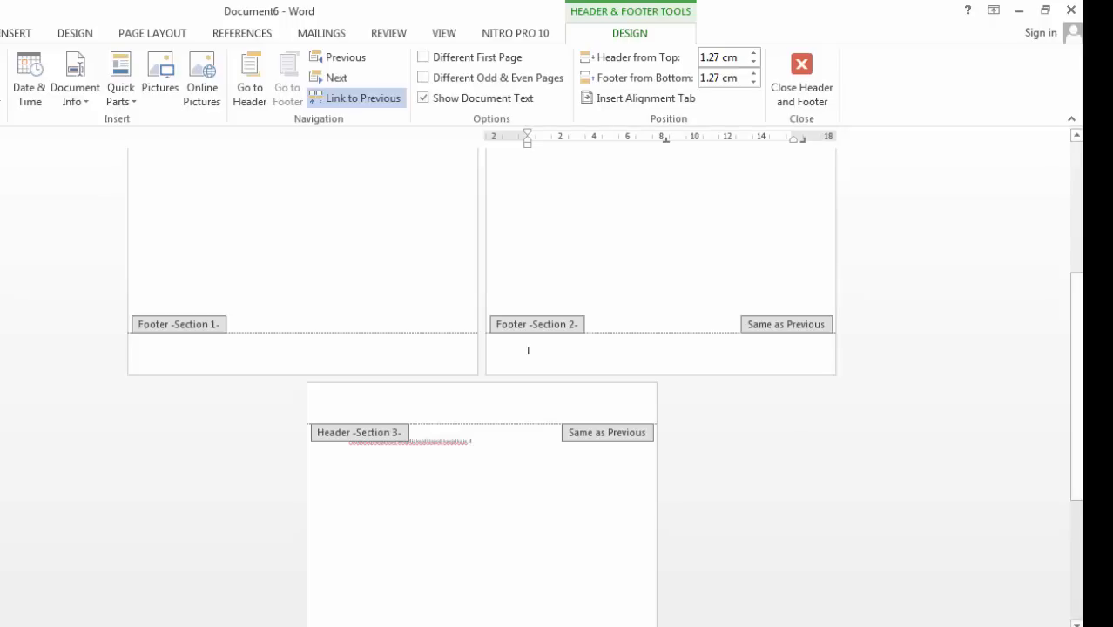
scroll(482, 383, "up", 5)
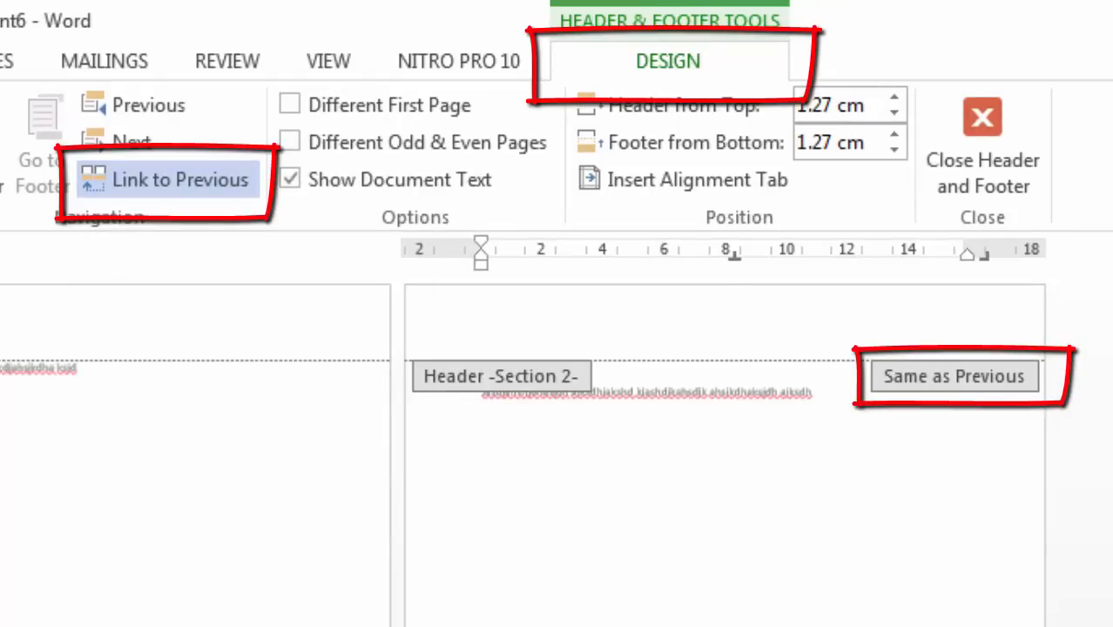
Type ARMANDI IRAMA in the header, making it bold and larger.
left_click(52, 324)
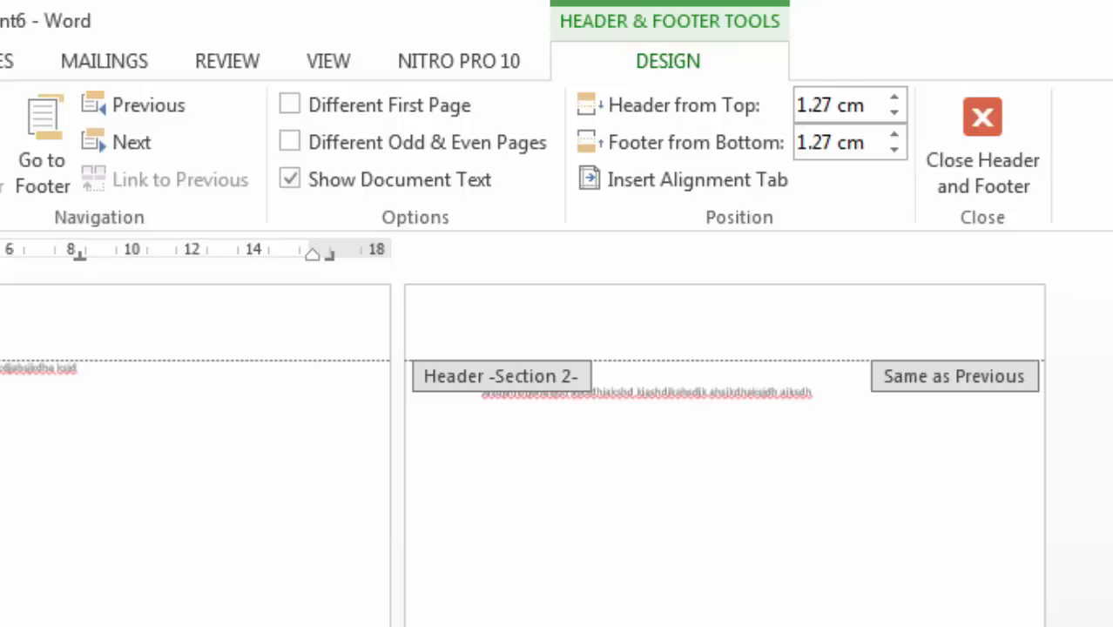
type("ARMANDI IRAMA")
key("ctrl+a")
key("ctrl+b")
key("ctrl+bracketright")
key("ctrl+bracketright")
key("ctrl+bracketright")
key("ctrl+bracketright")
key("ctrl+bracketright")
key("ctrl+bracketright")
key("ctrl+bracketright")
key("ctrl+bracketright")
key("ctrl+bracketright")
key("ctrl+bracketright")
key("ctrl+bracketright")
key("ctrl+bracketright")
key("ctrl+bracketright")
key("ctrl+bracketright")
key("ctrl+bracketright")
key("ctrl+bracketright")
key("ctrl+bracketright")
key("ctrl+bracketright")
key("ctrl+bracketright")
key("ctrl+bracketright")
key("ctrl+bracketright")
key("ctrl+bracketright")
key("ctrl+bracketright")
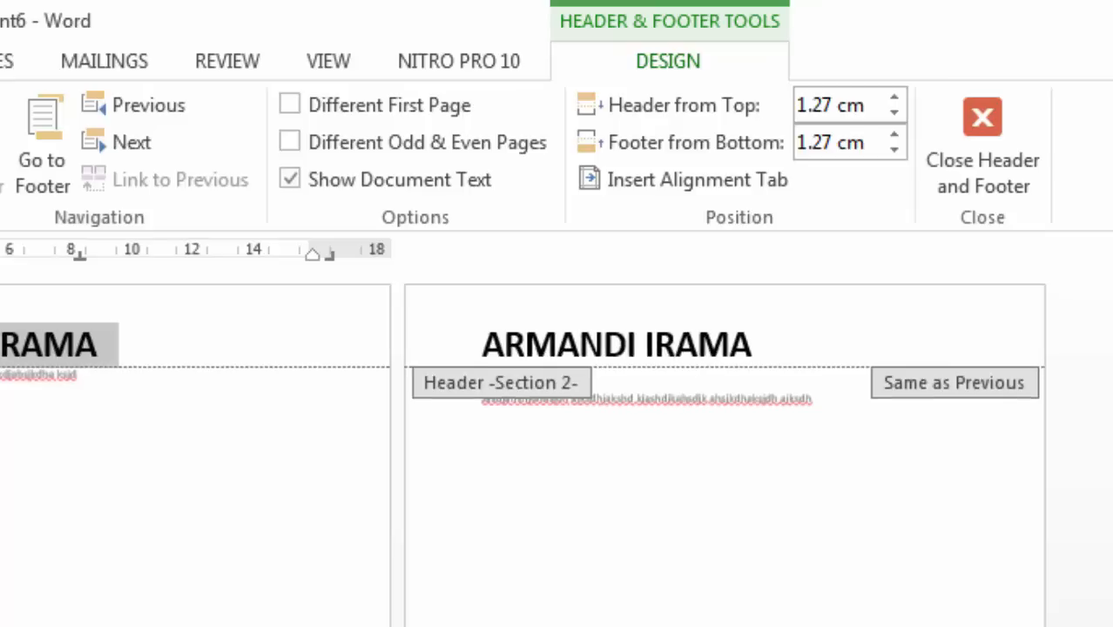
scroll(656, 421, "down", 7)
scroll(656, 421, "up", 7)
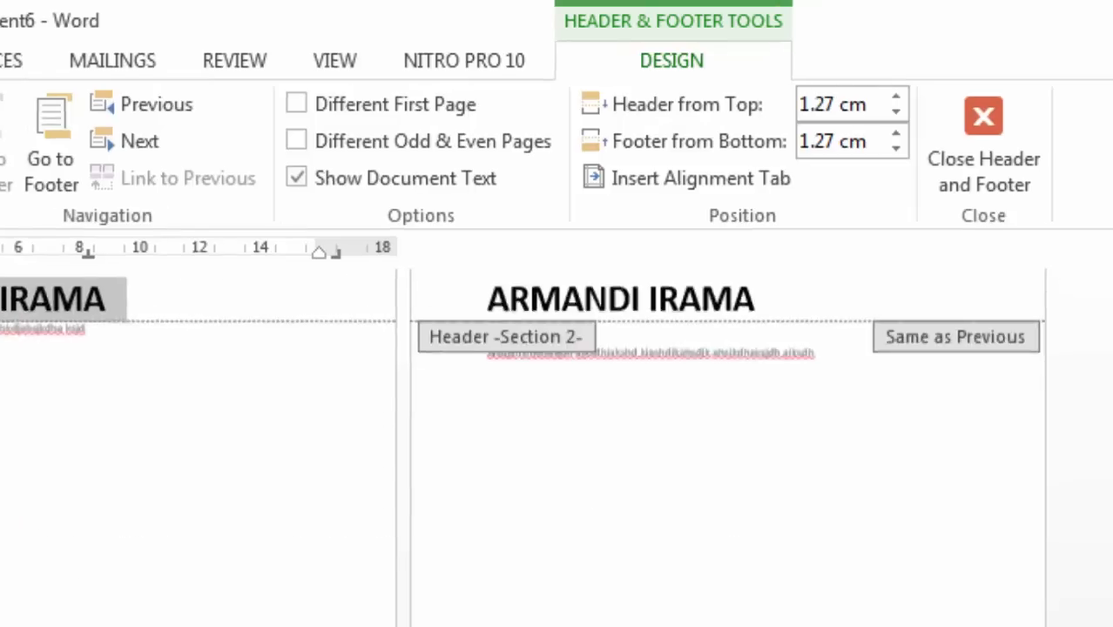
left_click(223, 302)
left_click(625, 302)
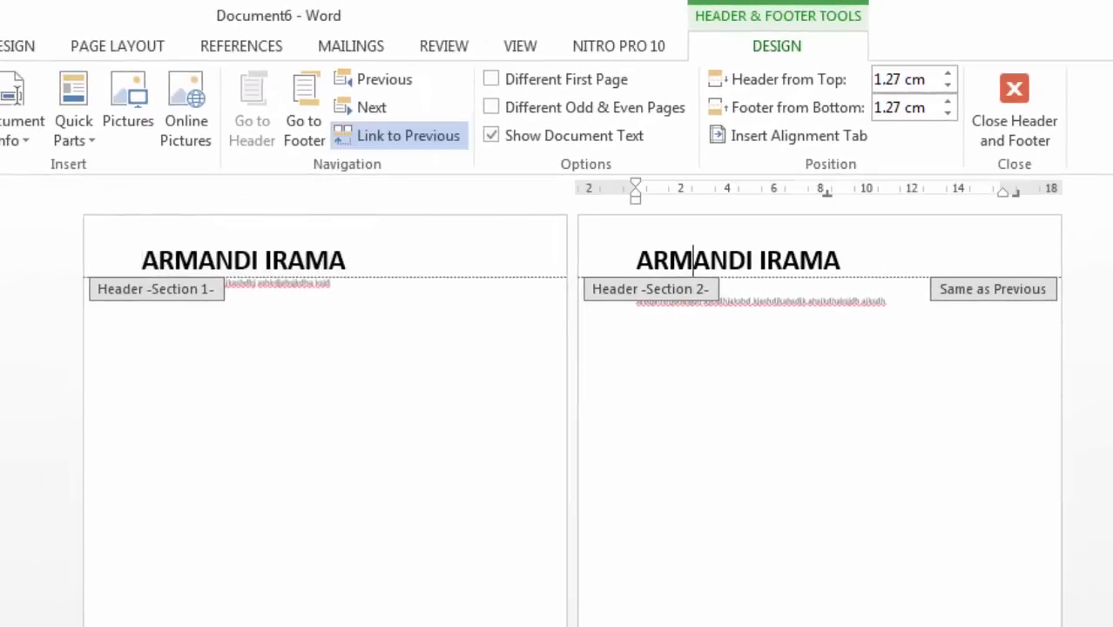
scroll(629, 348, "down", 6)
scroll(572, 410, "down", 1)
scroll(571, 409, "up", 7)
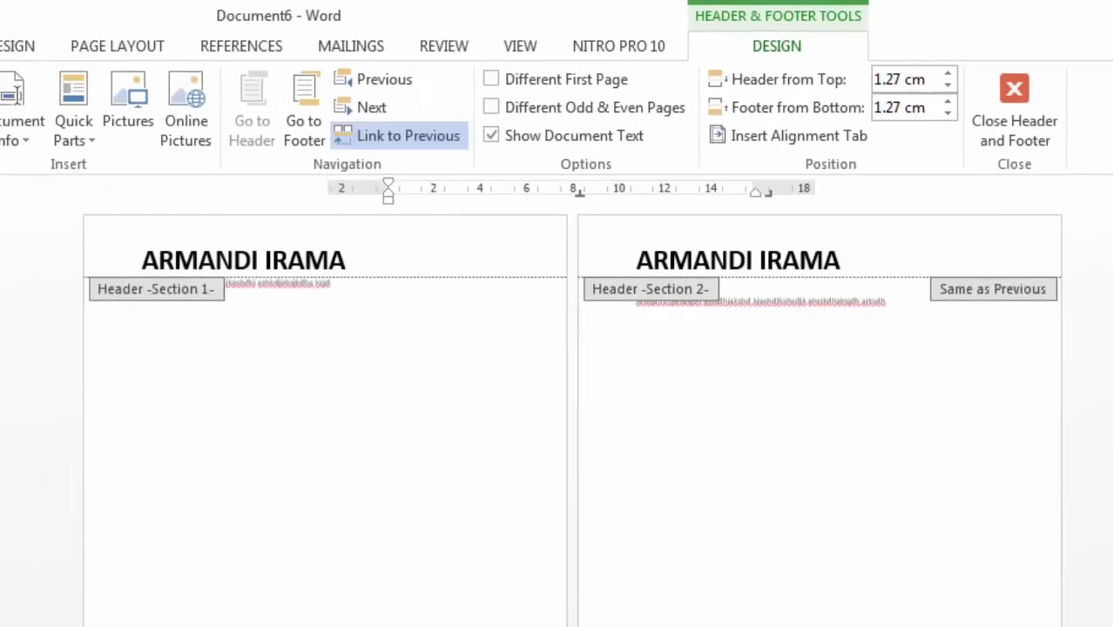
left_click(710, 260)
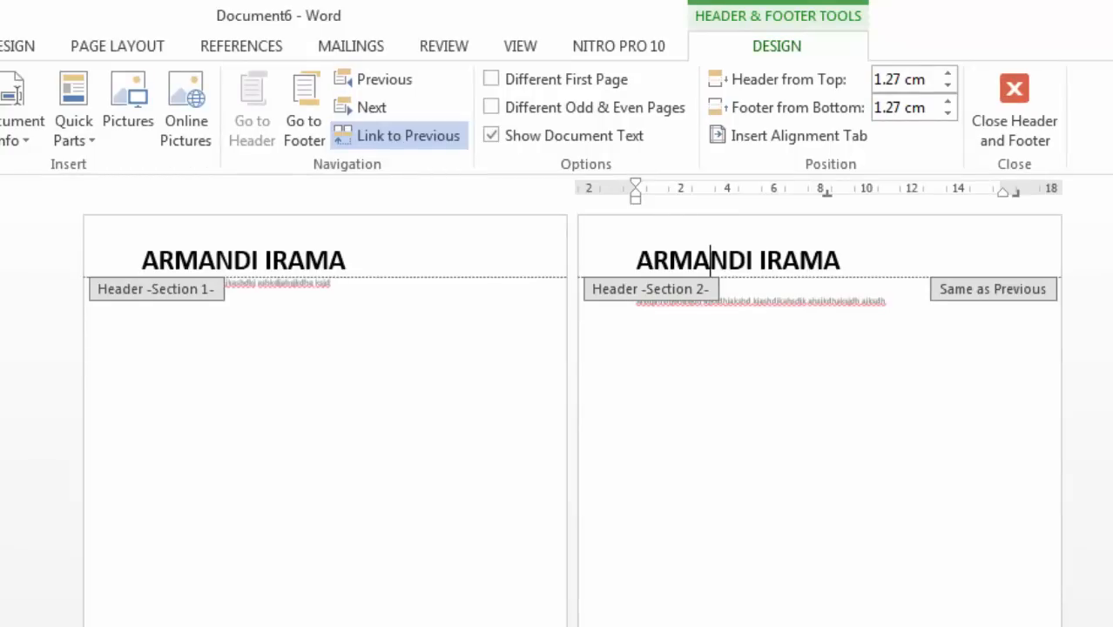
left_click(420, 134)
left_click_drag(362, 261, 142, 260)
key("Delete")
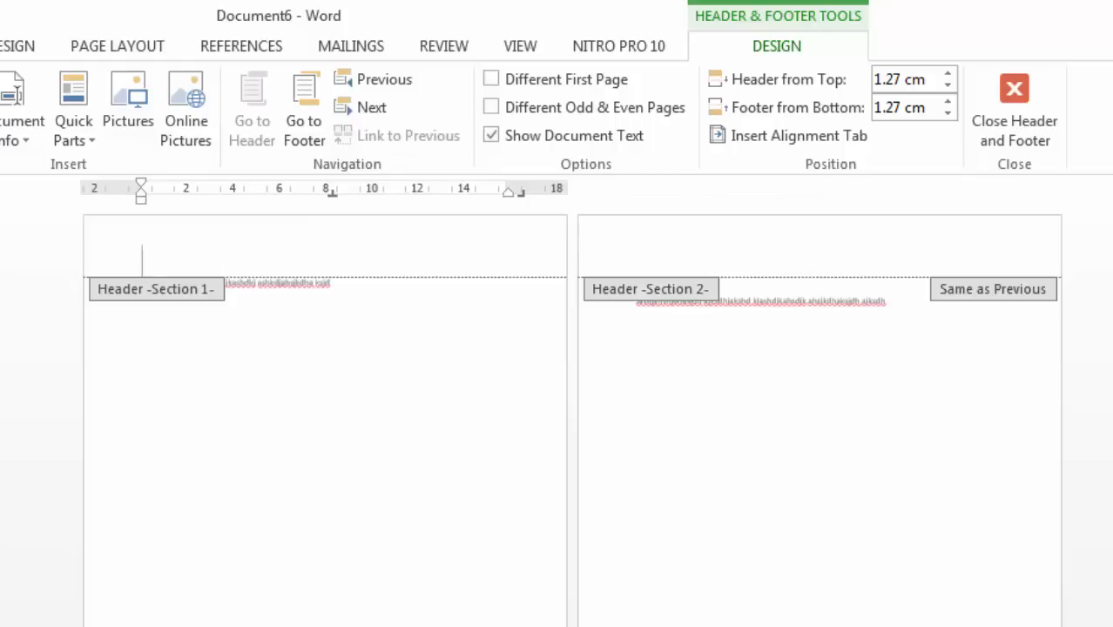
key("Escape")
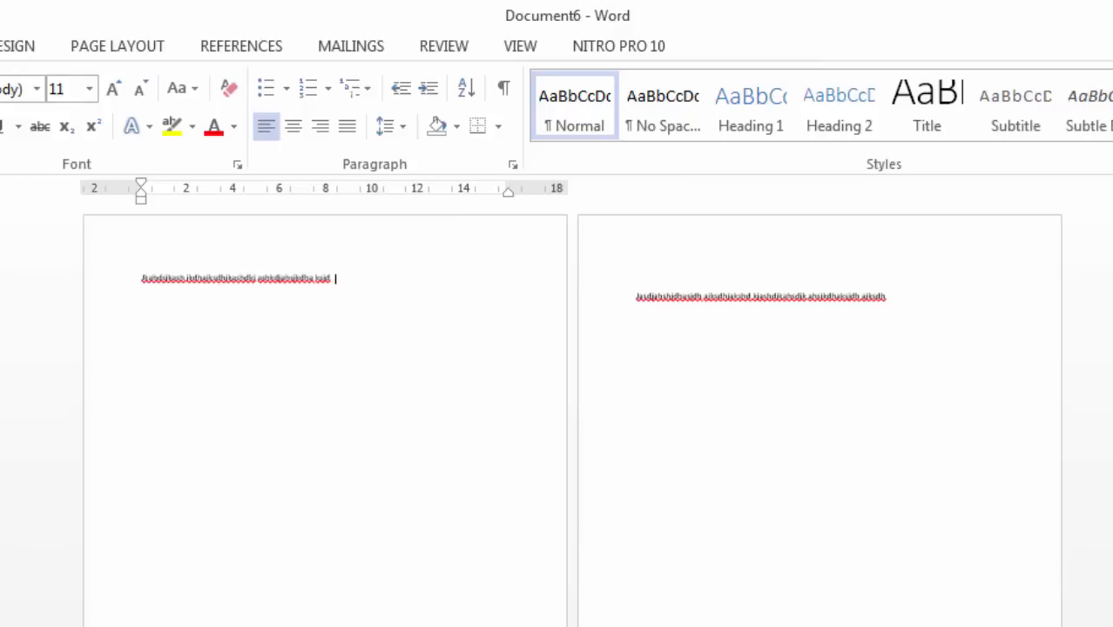
Open the page 2 header and turn off Link to Previous for section 2.
double_click(636, 279)
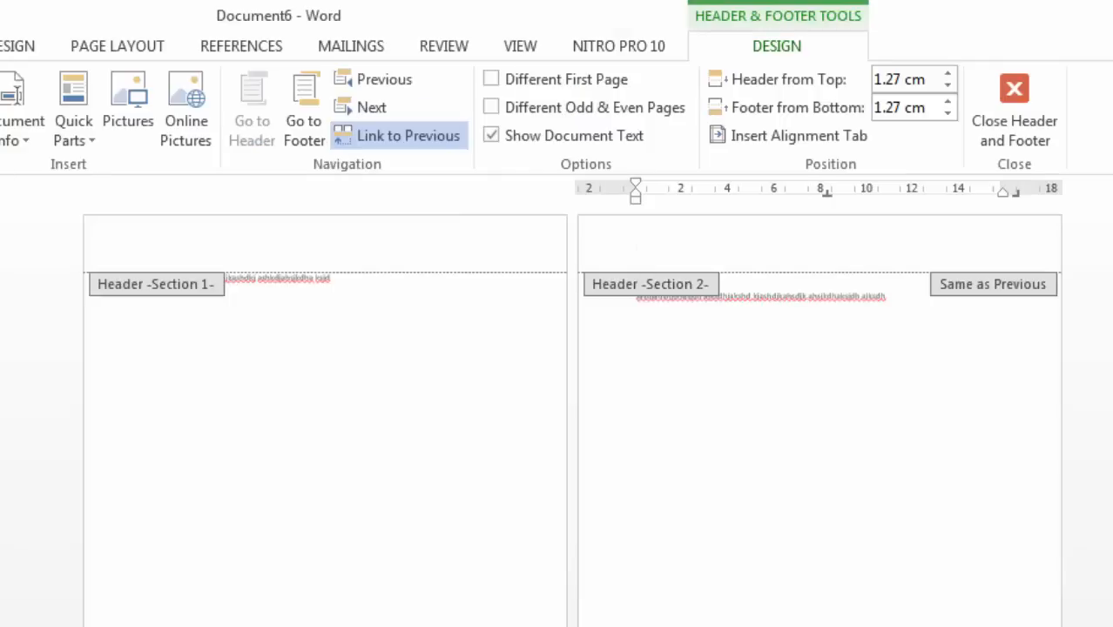
key("ctrl")
key("ctrl")
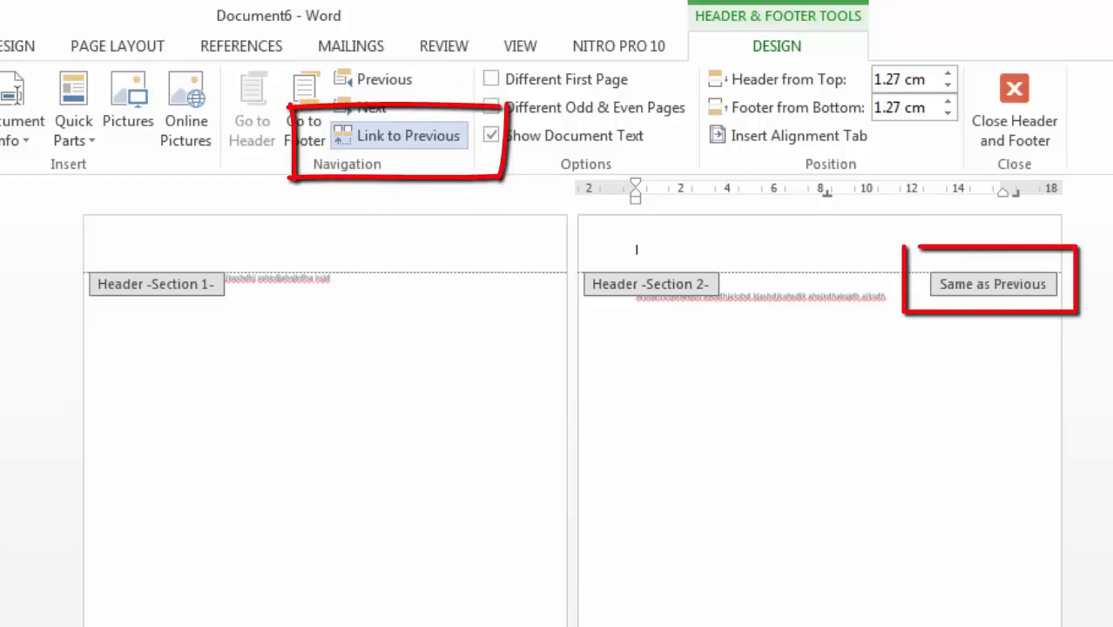
left_click(399, 136)
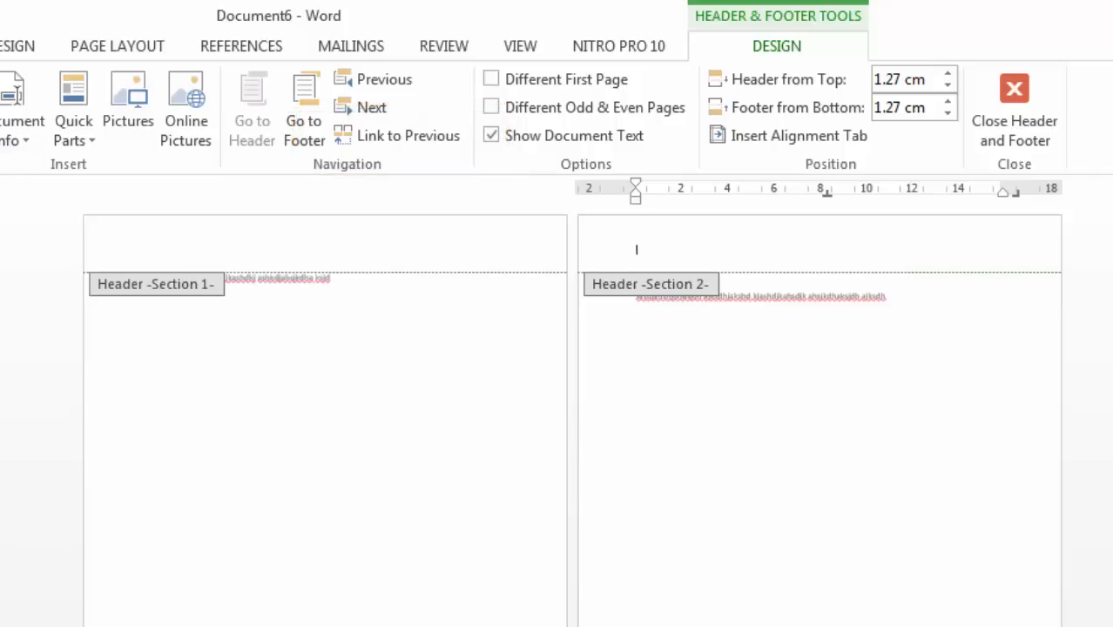
Check section 2's header and footer, moving between them and ending in the footer.
scroll(572, 401, "down", 3)
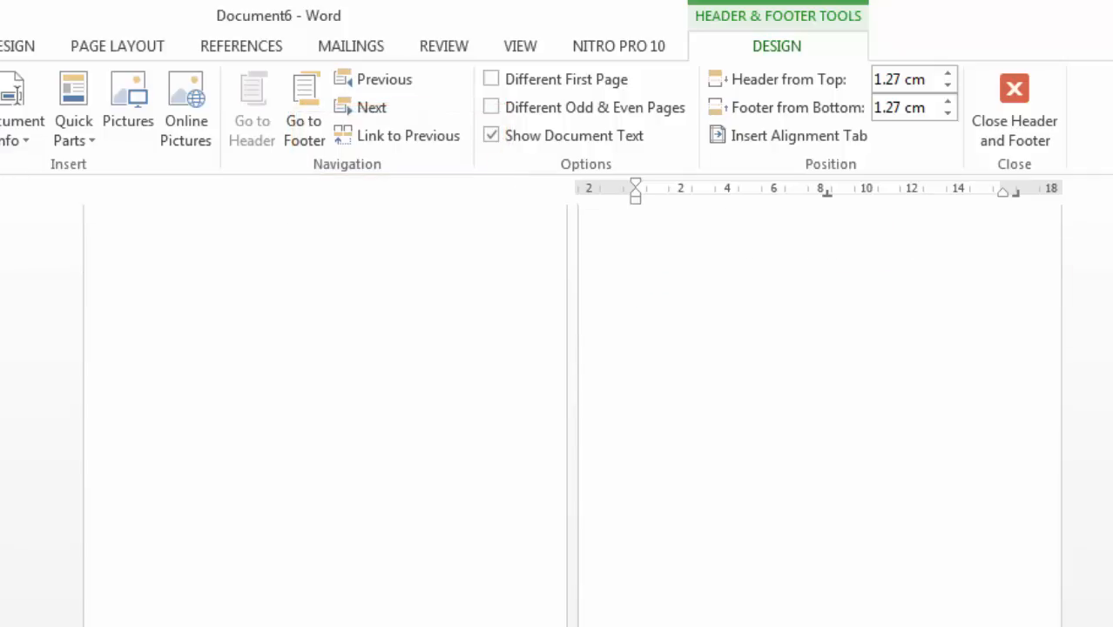
left_click(697, 622)
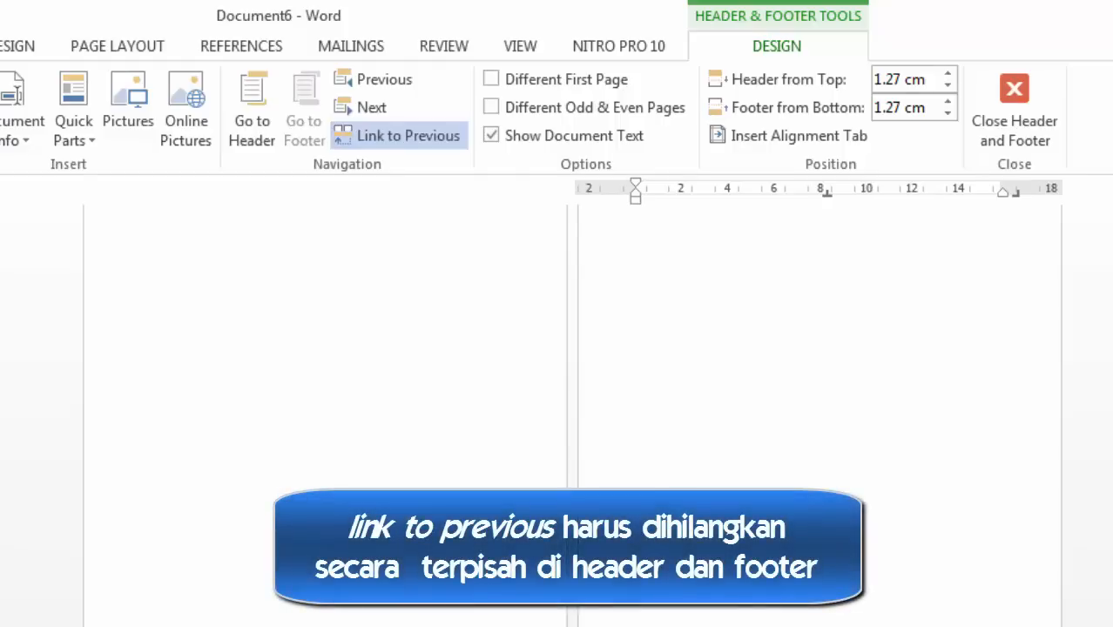
scroll(572, 400, "up", 3)
left_click(888, 241)
scroll(888, 241, "down", 3)
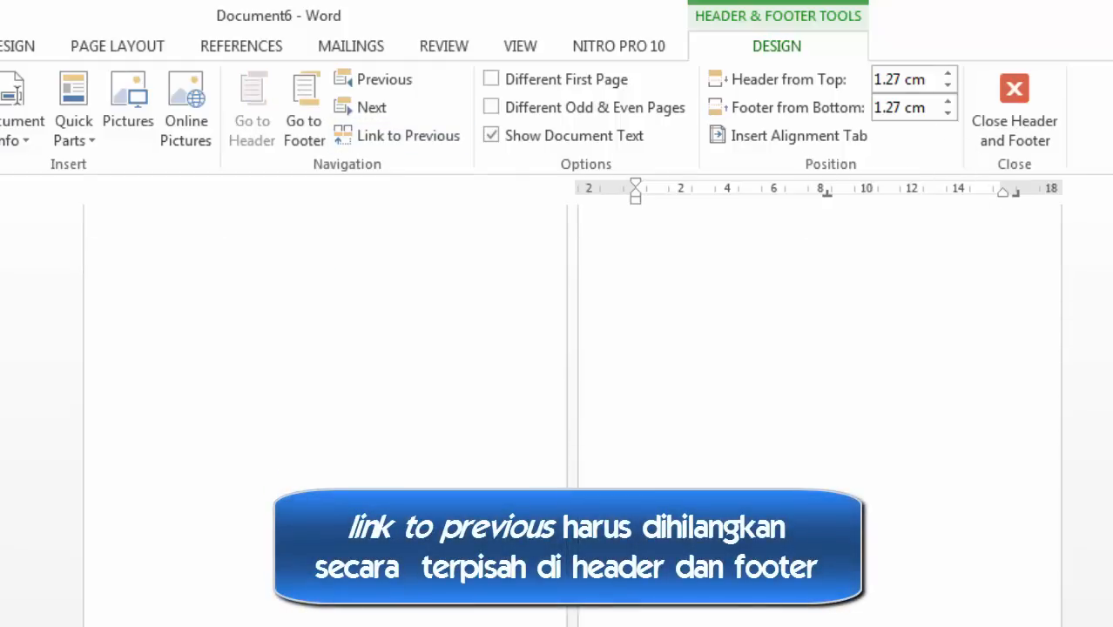
left_click(801, 622)
scroll(802, 610, "up", 3)
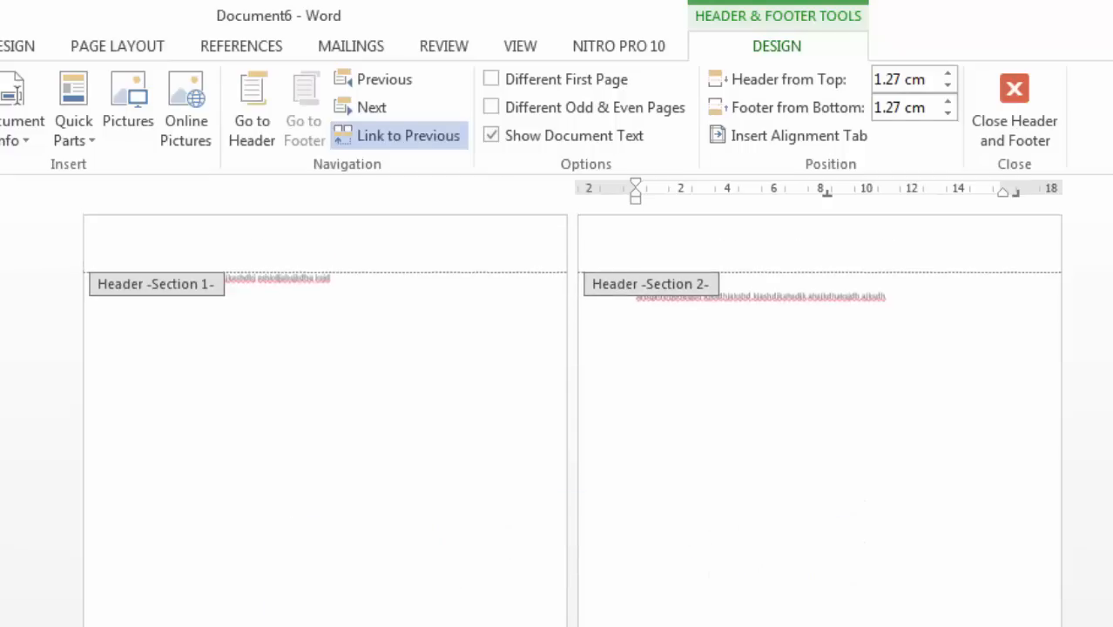
left_click(864, 241)
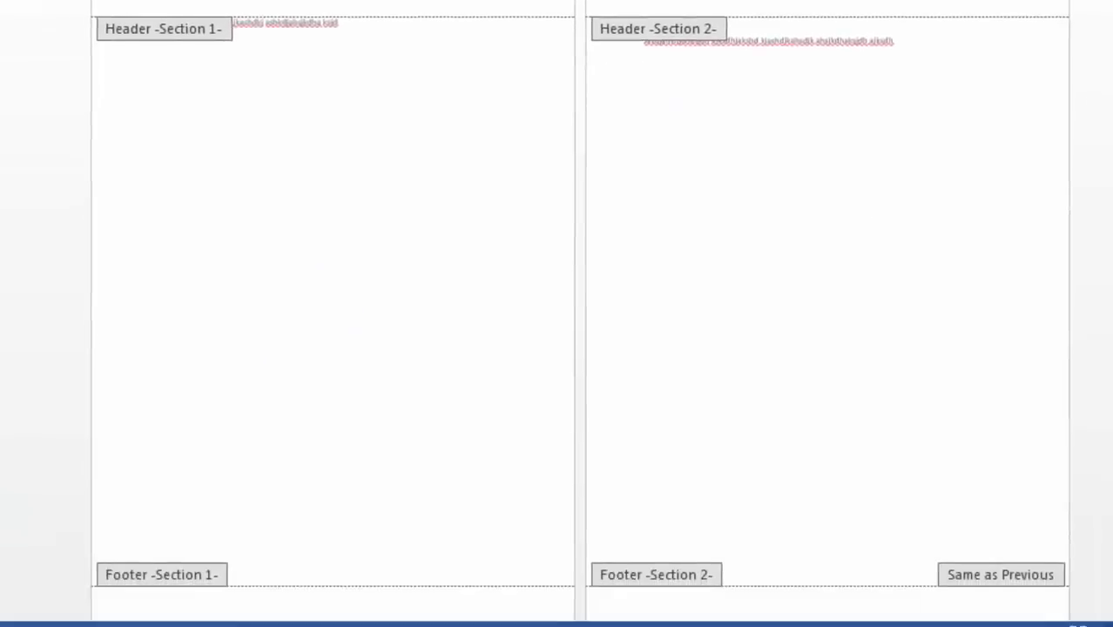
scroll(784, 418, "down", 3)
left_click(784, 436)
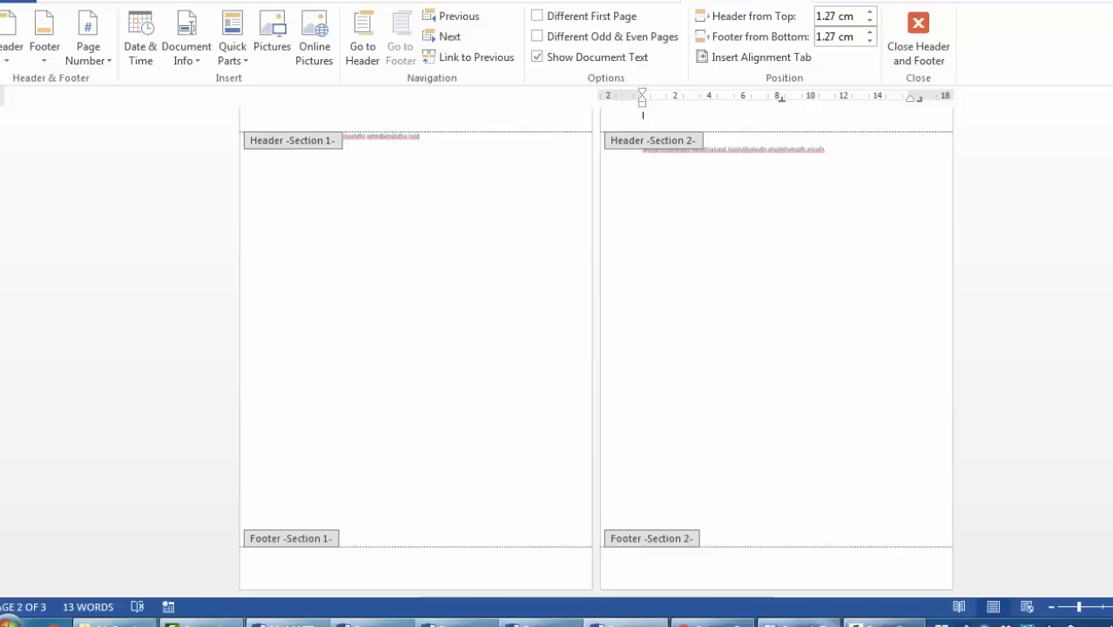
scroll(596, 352, "down", 3)
left_click(642, 454)
scroll(596, 353, "up", 3)
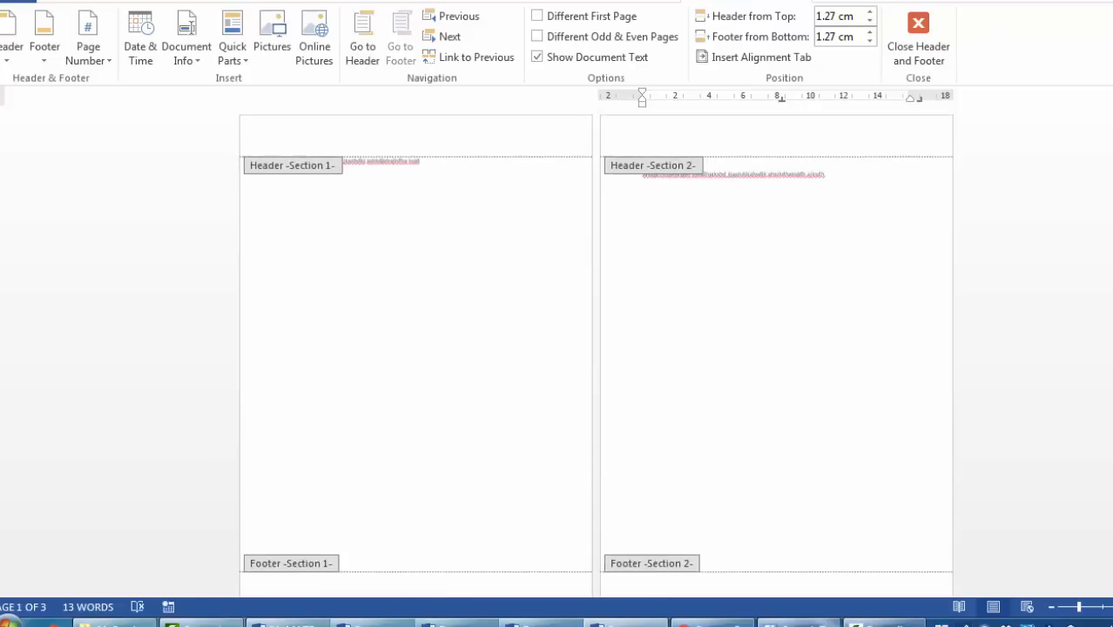
left_click(283, 140)
left_click(282, 590)
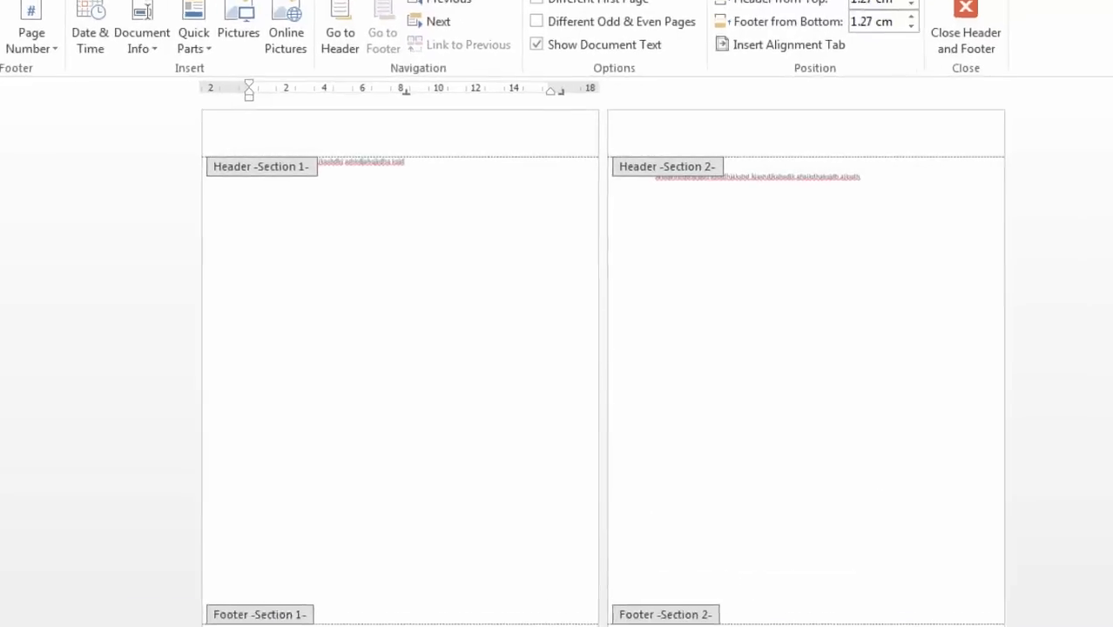
type("ARMANDO ")
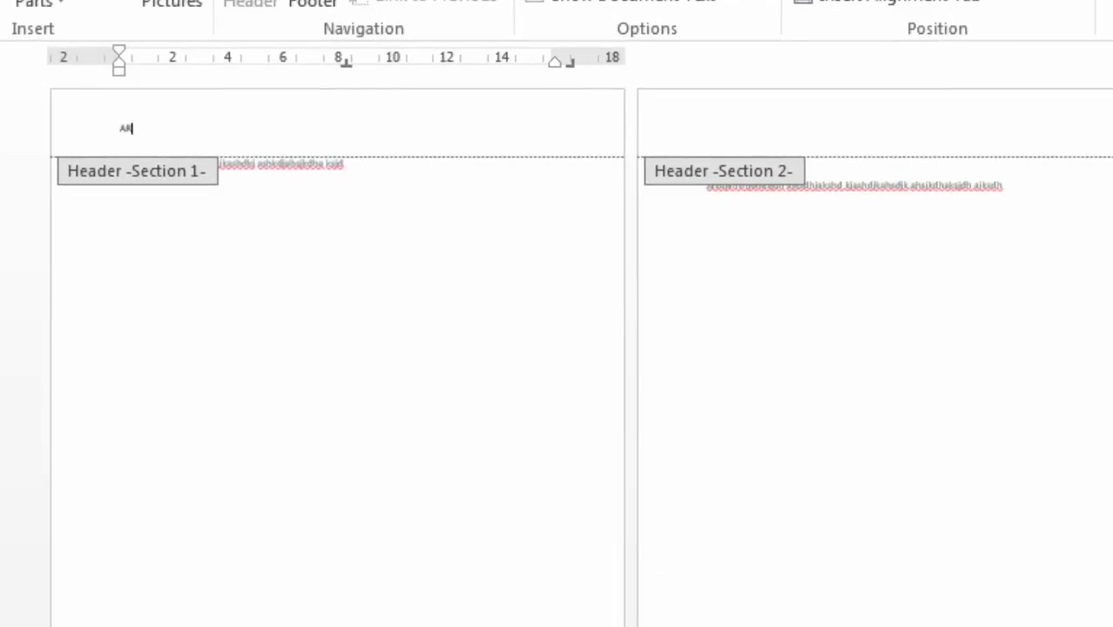
type("IRAMA")
key("ctrl+shift+Left")
key("ctrl+shift+Left")
key("ctrl+b")
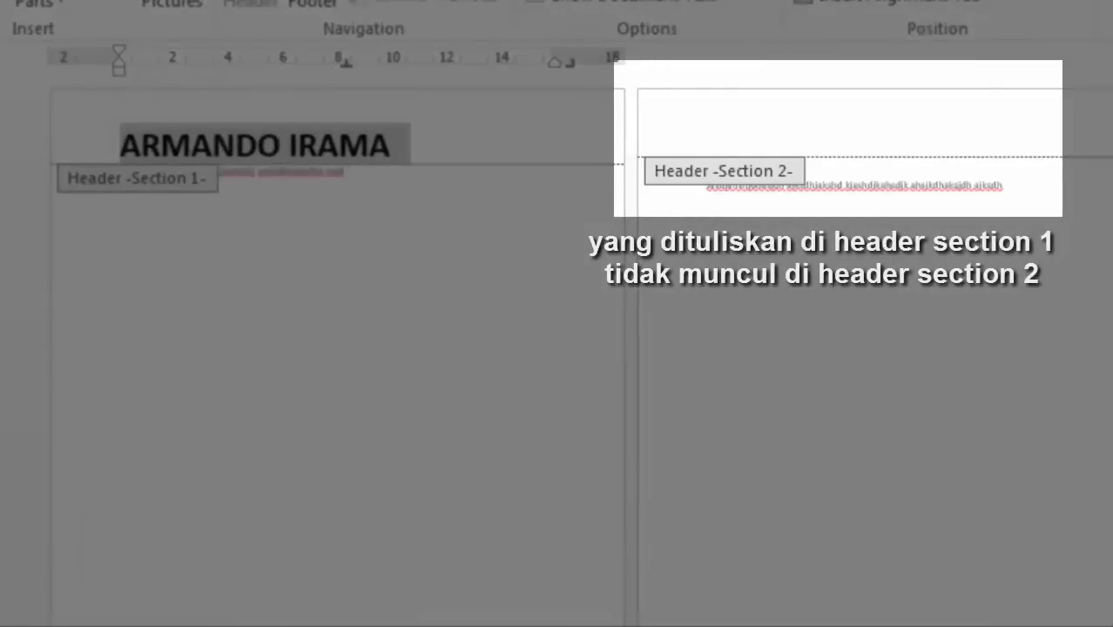
Compare against section 2's header, confirming it stays empty.
left_click(707, 130)
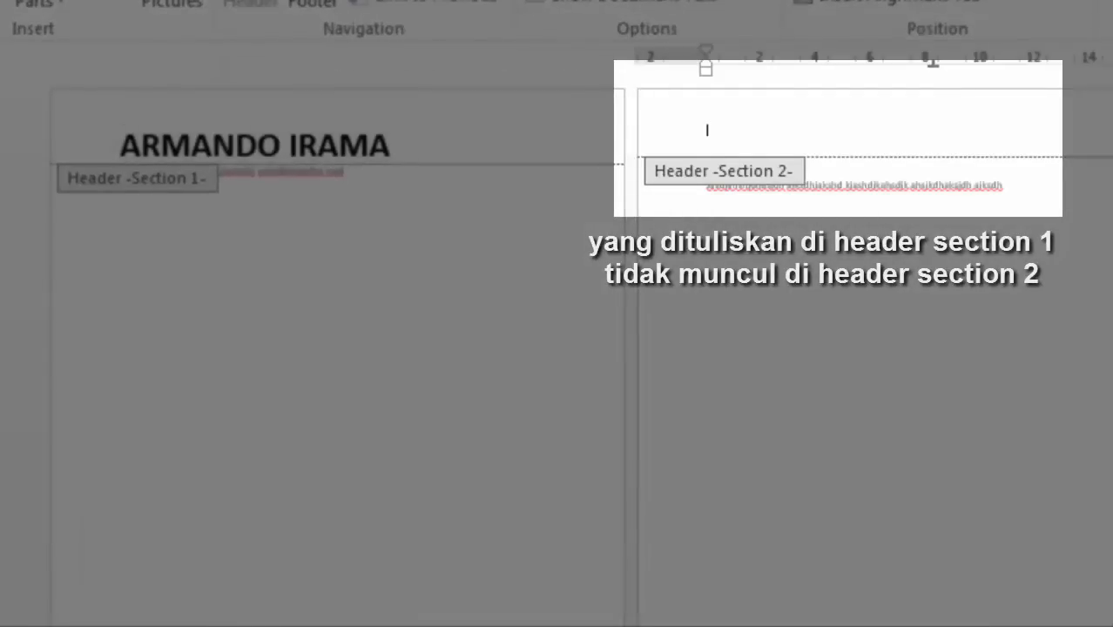
left_click(318, 144)
triple_click(318, 144)
left_click(707, 130)
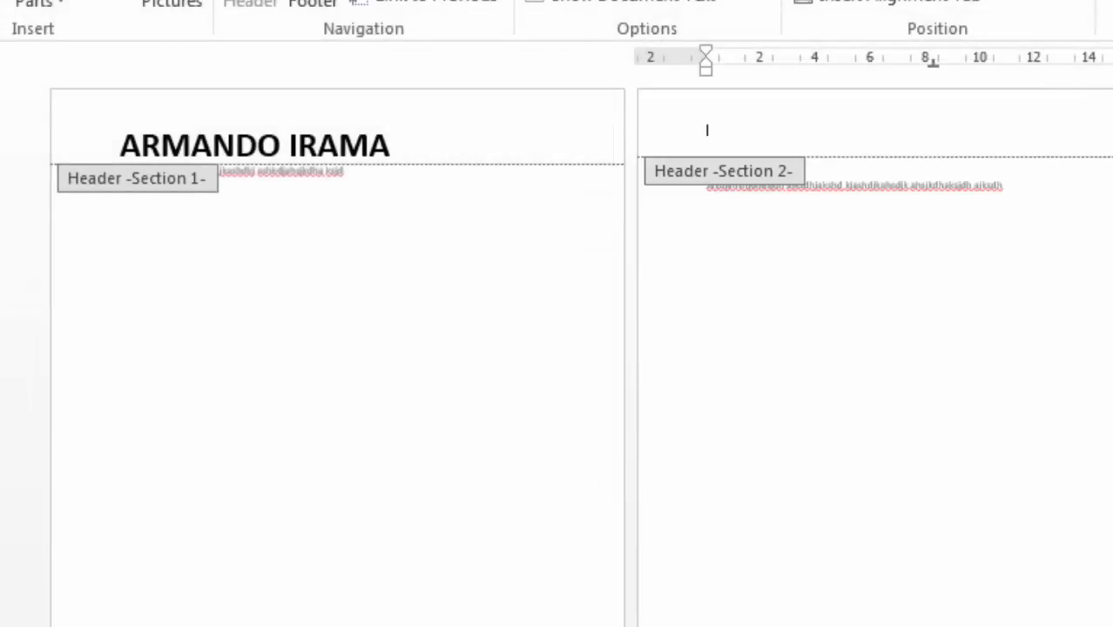
left_click(390, 145)
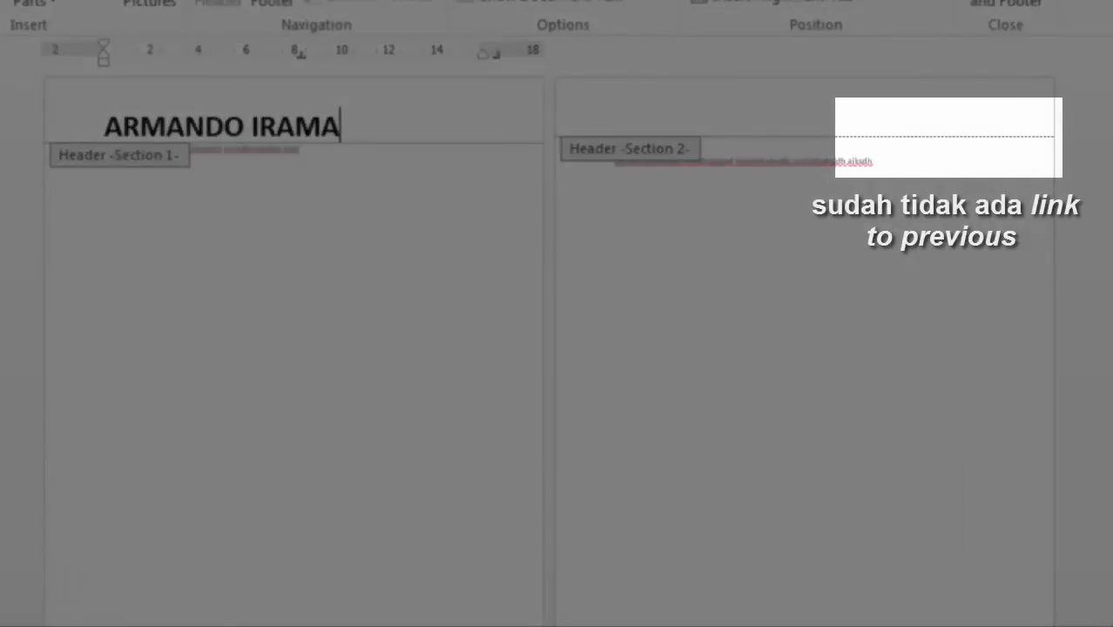
left_click(616, 114)
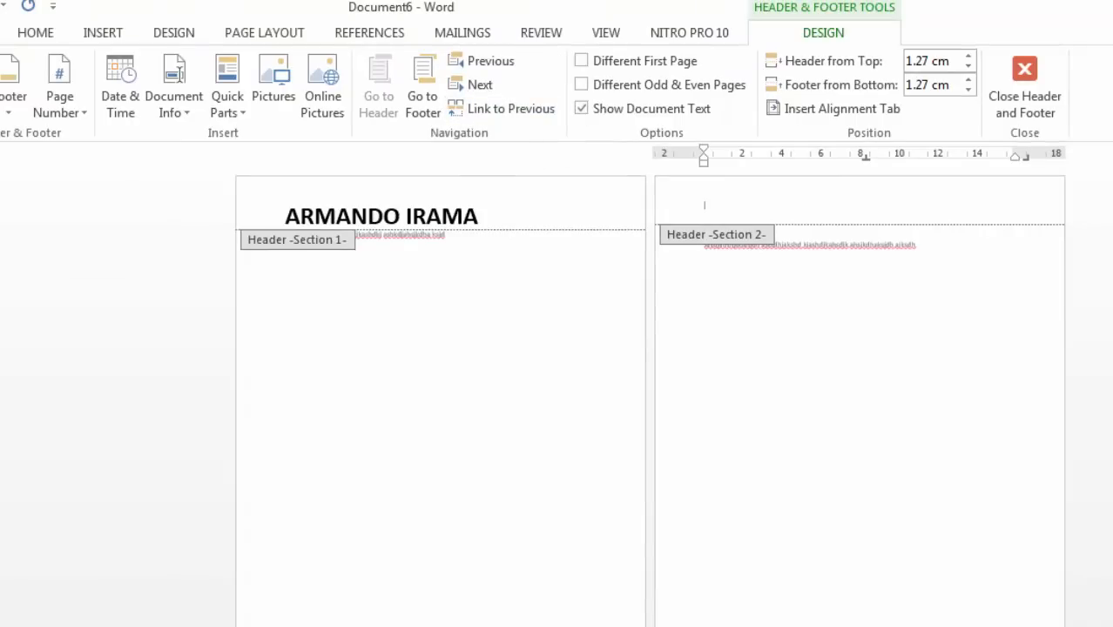
Relink section 2's header to section 1 with Link to Previous, confirming the replacement.
left_click(479, 216)
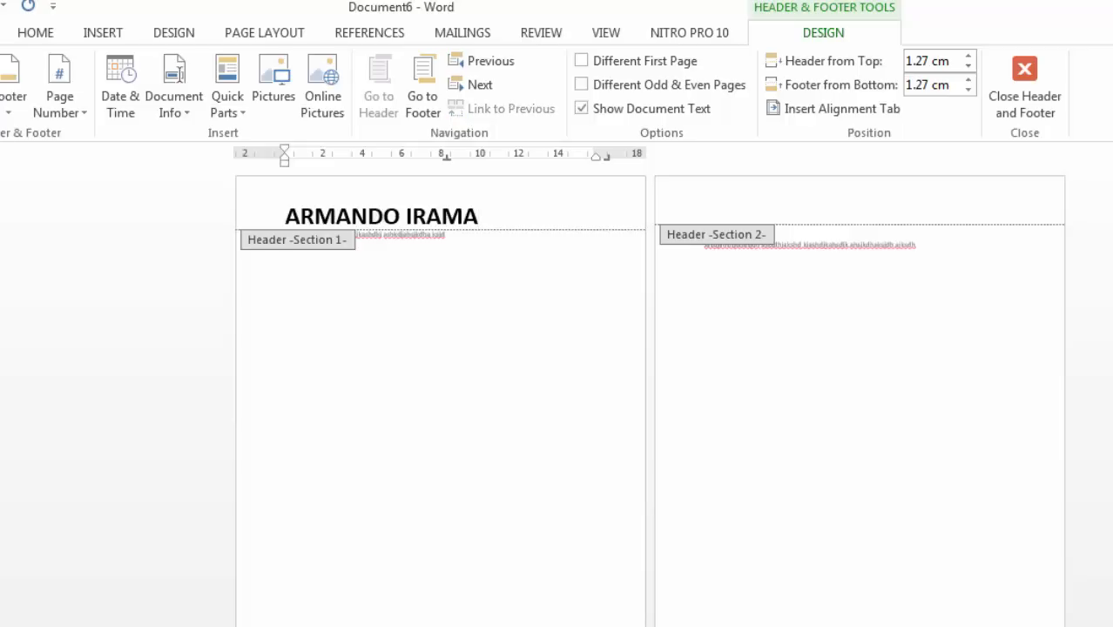
left_click(705, 206)
left_click(504, 108)
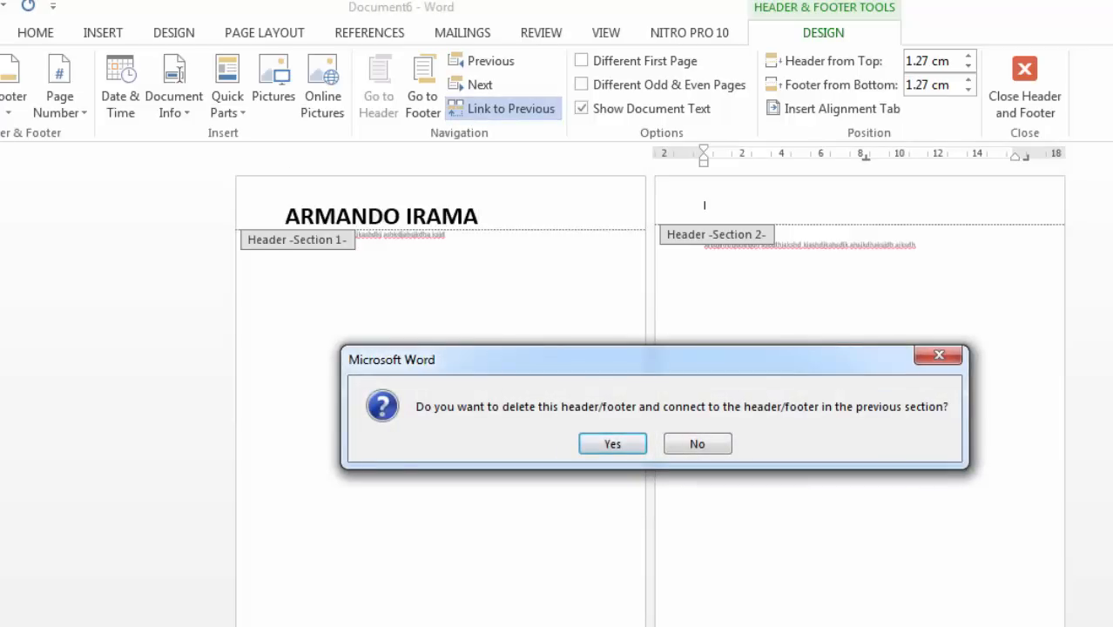
key("Return")
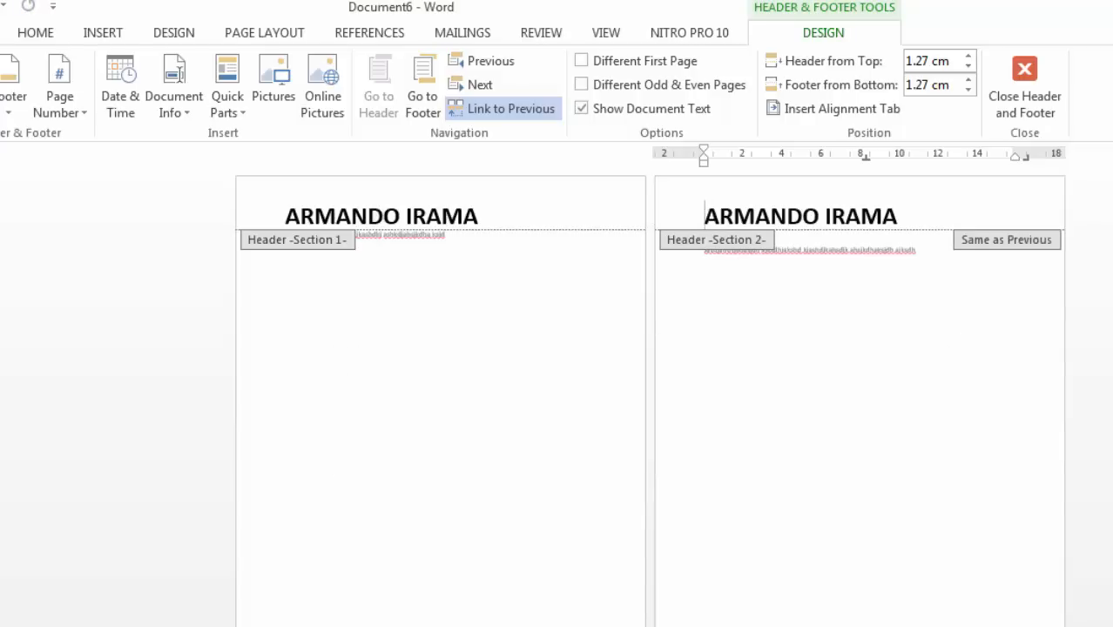
key("End")
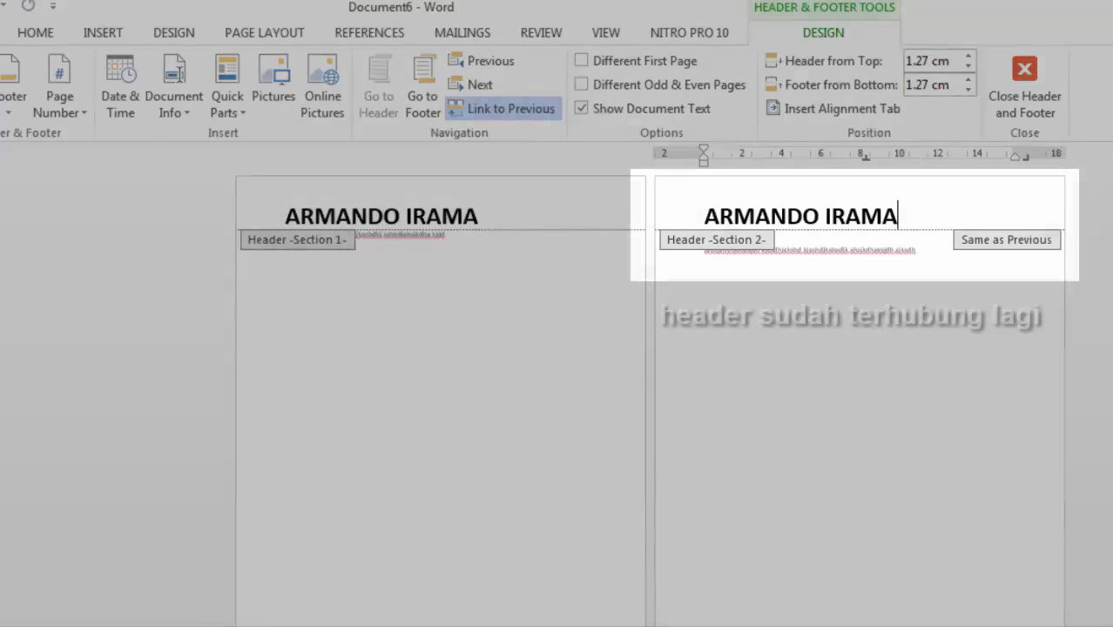
key("BackSpace")
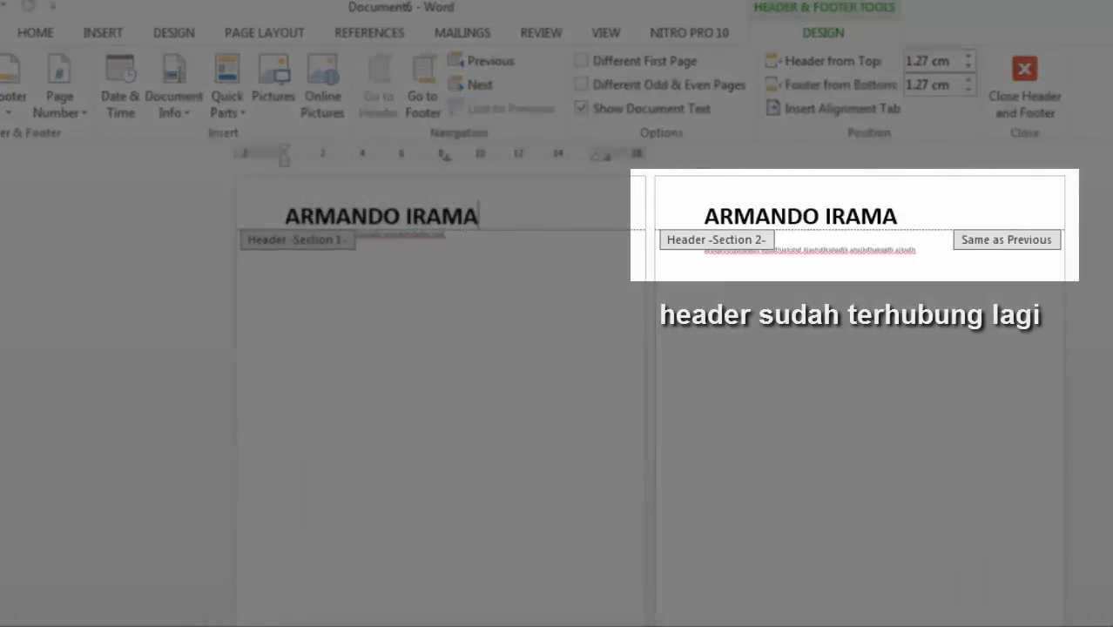
left_click(898, 216)
left_click_drag(898, 216, 706, 216)
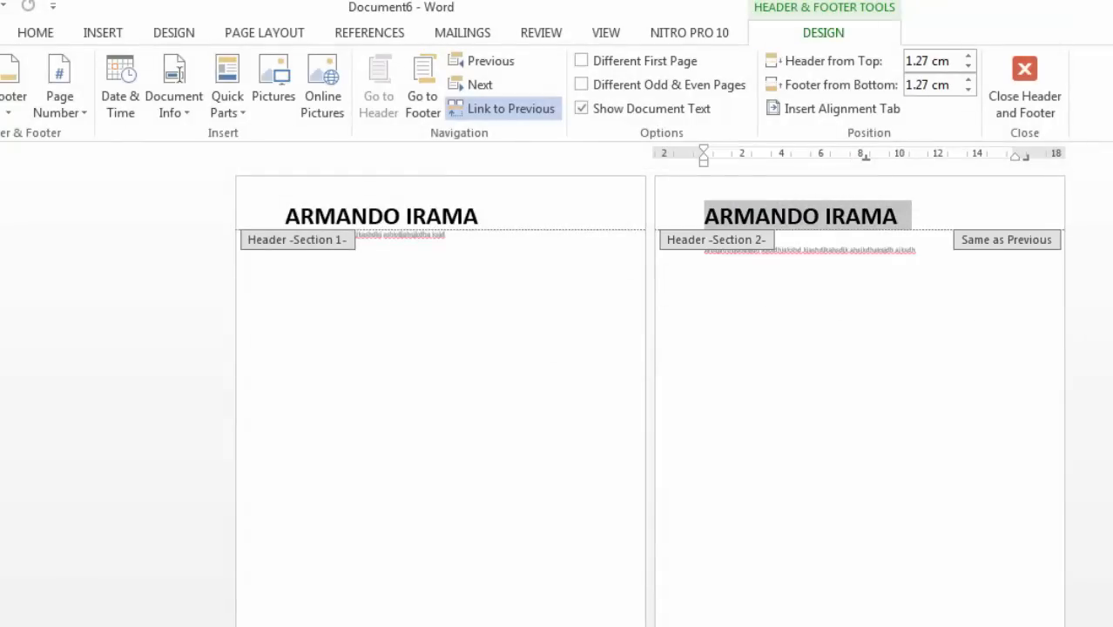
left_click(502, 108)
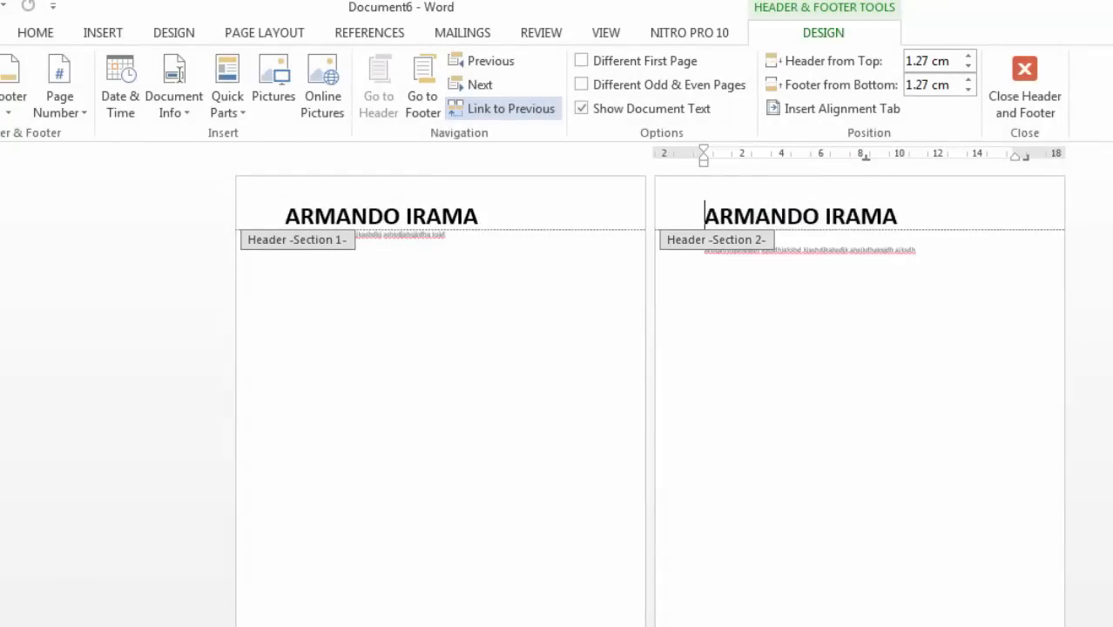
triple_click(858, 216)
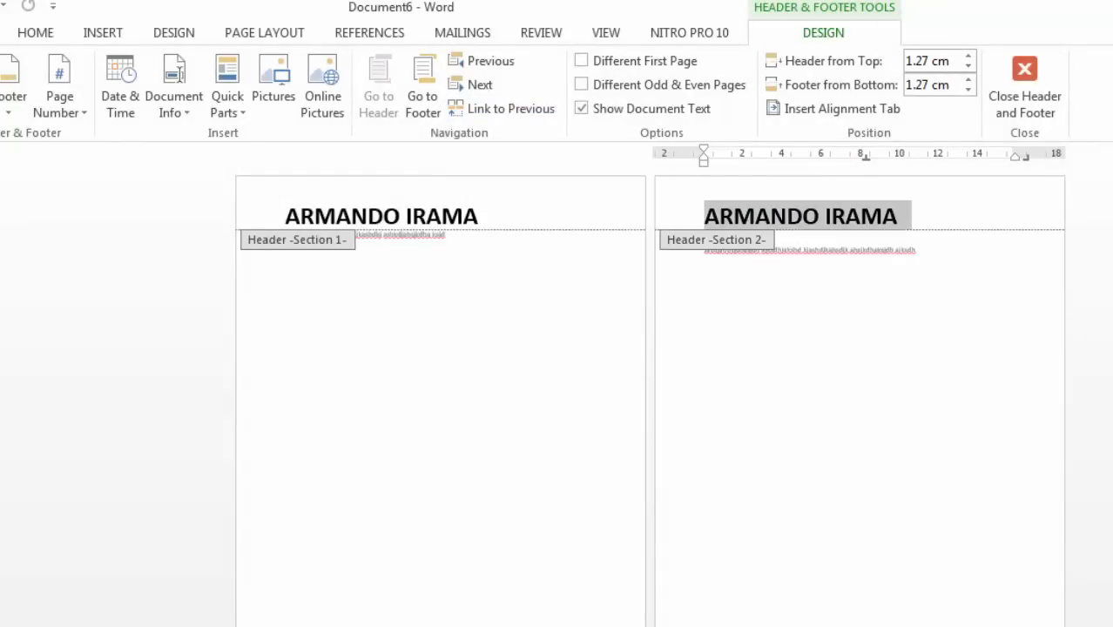
key("Delete")
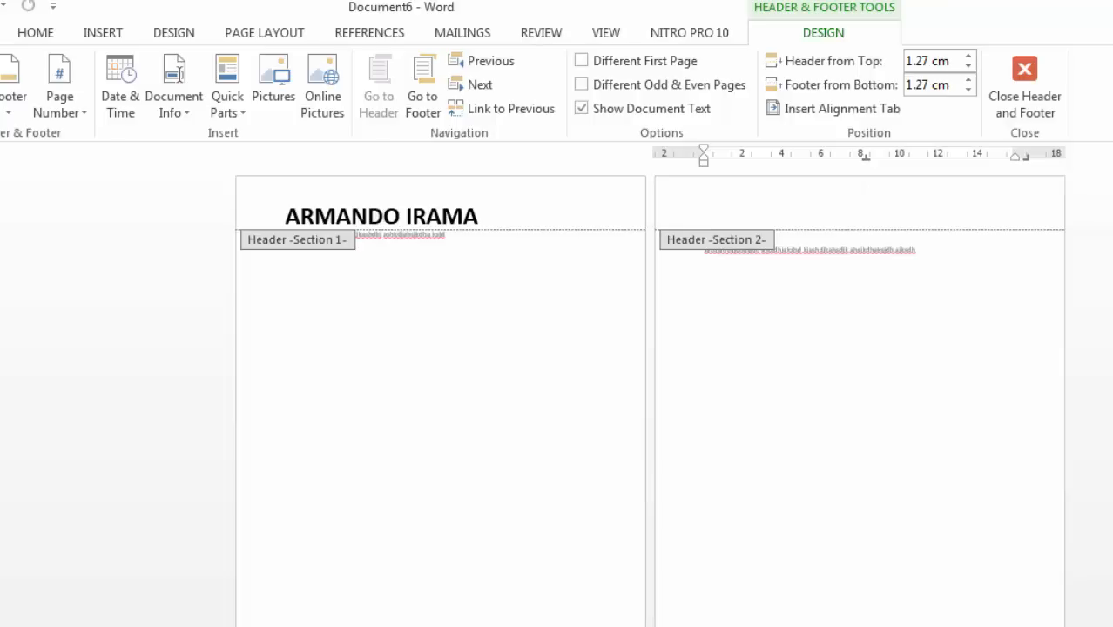
Inspect the section 3 header and section 2 footer, then go back to the section 2 header.
scroll(650, 392, "down", 4)
scroll(650, 392, "up", 3)
scroll(649, 391, "down", 7)
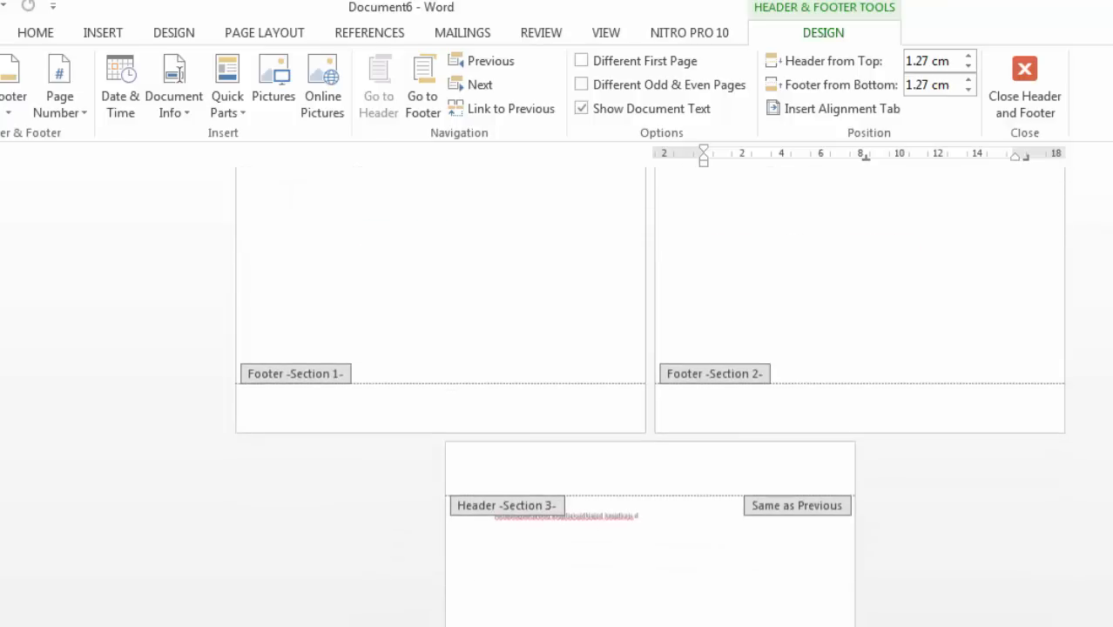
left_click(496, 480)
scroll(705, 379, "down", 3)
scroll(705, 379, "up", 3)
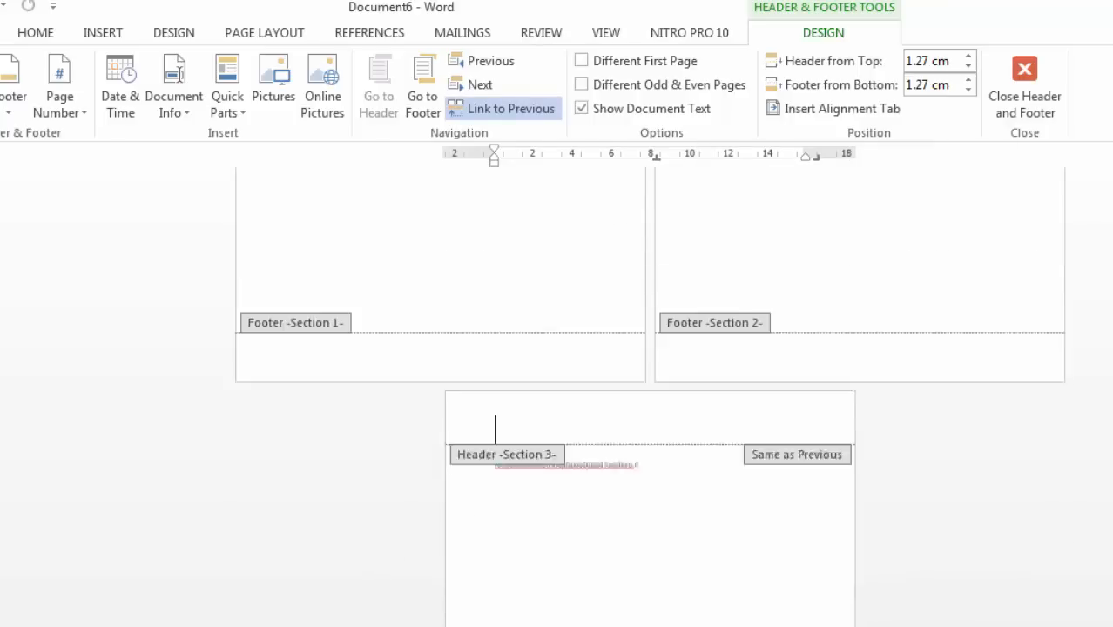
left_click(705, 379)
scroll(704, 379, "up", 5)
left_click(704, 215)
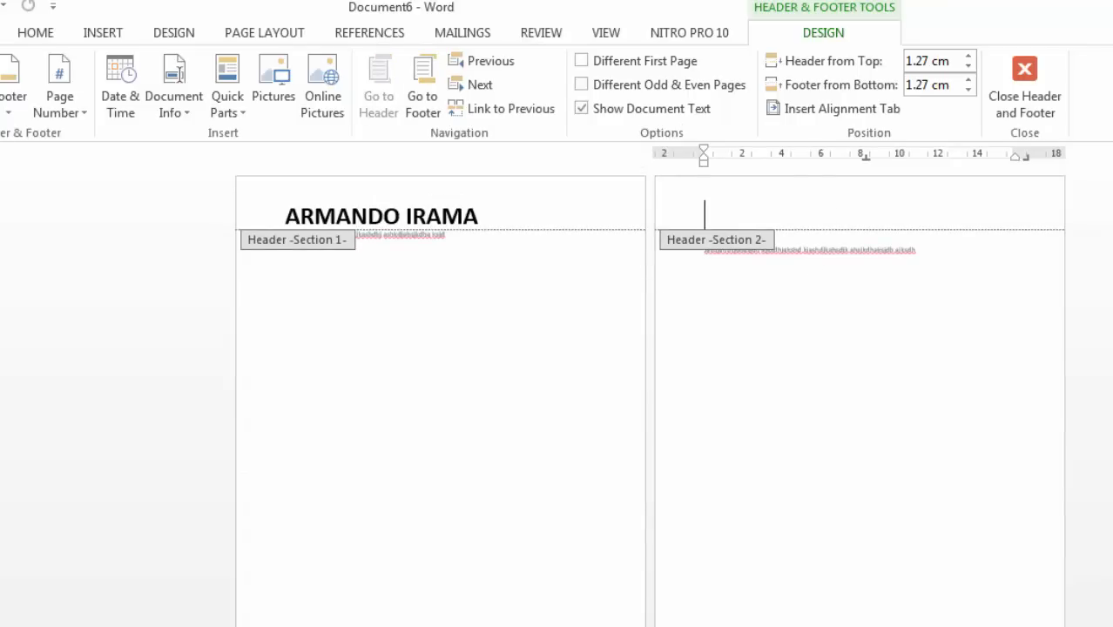
Recheck the section 3 header's link state and return to the empty section 2 header.
scroll(649, 392, "down", 5)
left_click(496, 556)
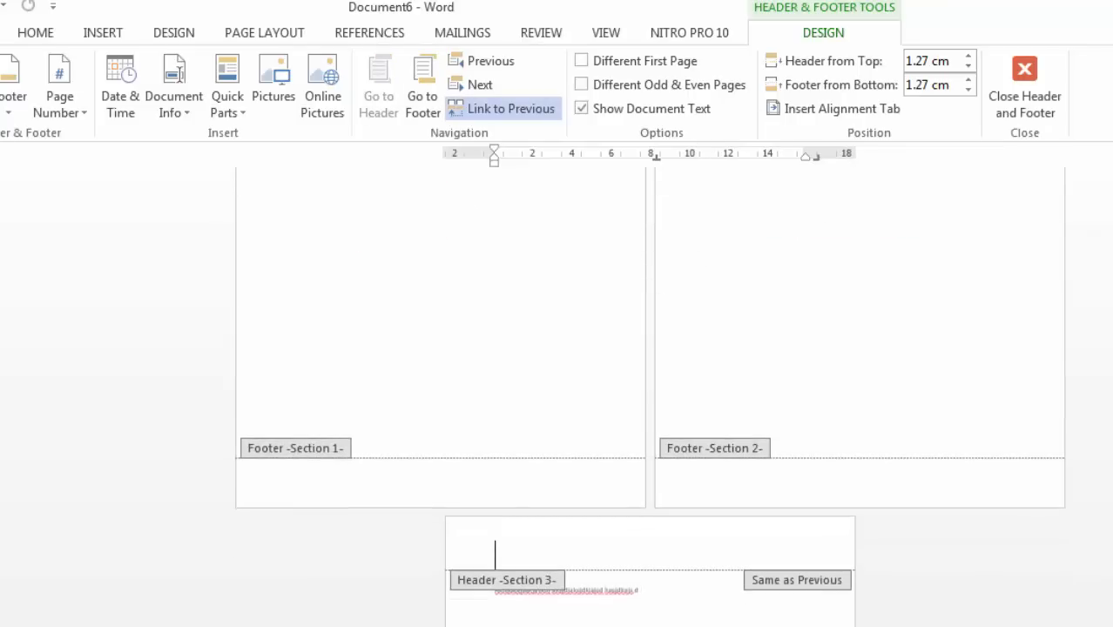
scroll(649, 391, "up", 5)
left_click(704, 215)
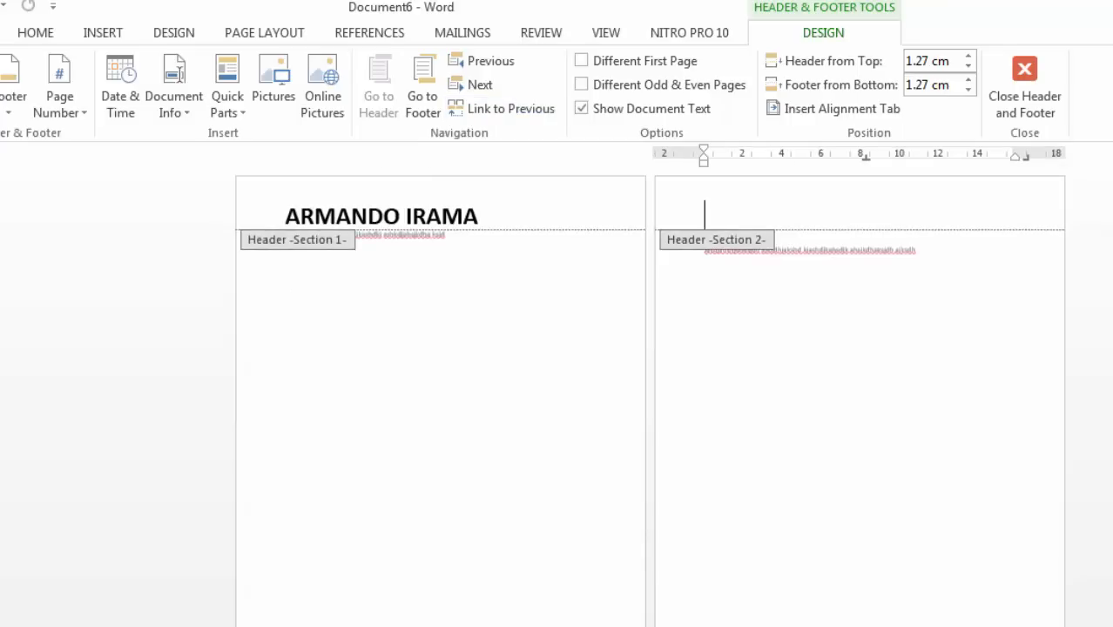
scroll(650, 392, "down", 5)
left_click(496, 557)
left_click(688, 550)
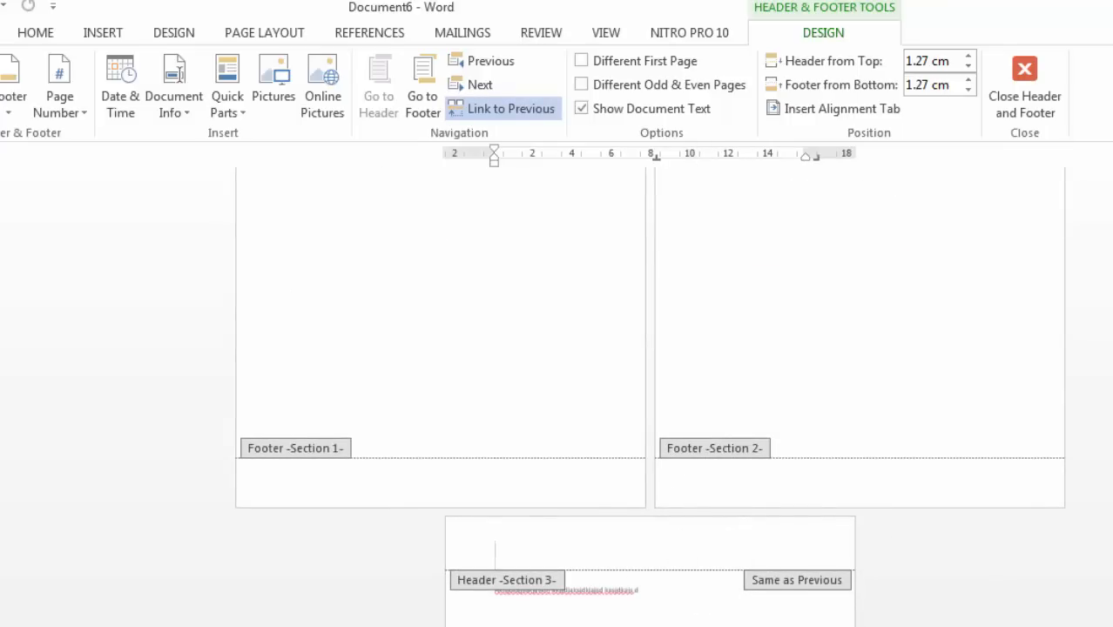
scroll(649, 392, "up", 5)
left_click(705, 215)
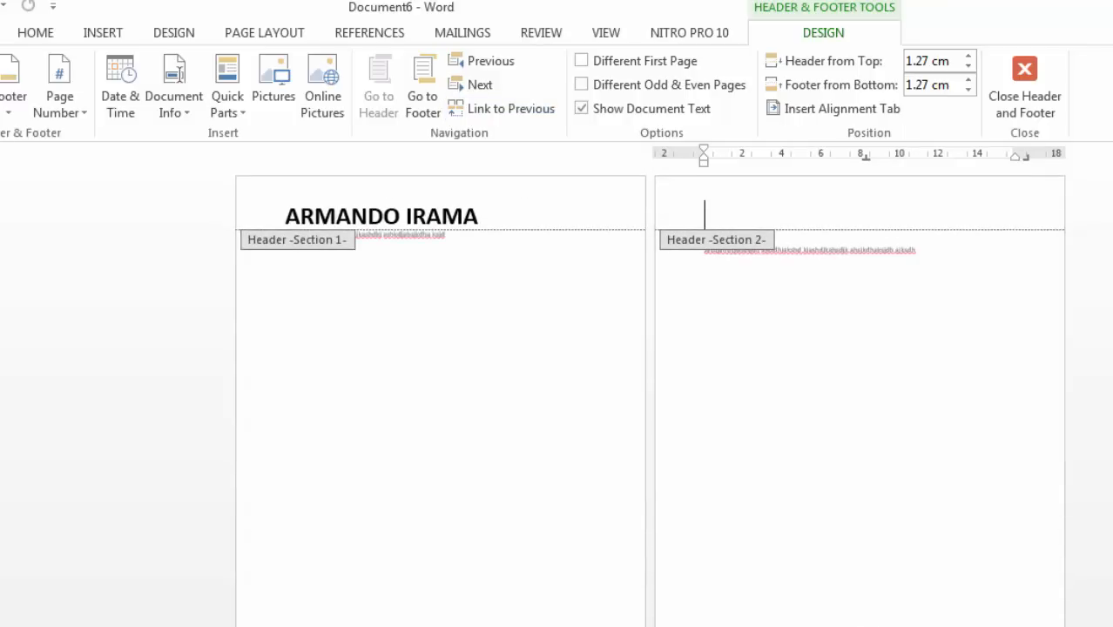
type("MENYANI")
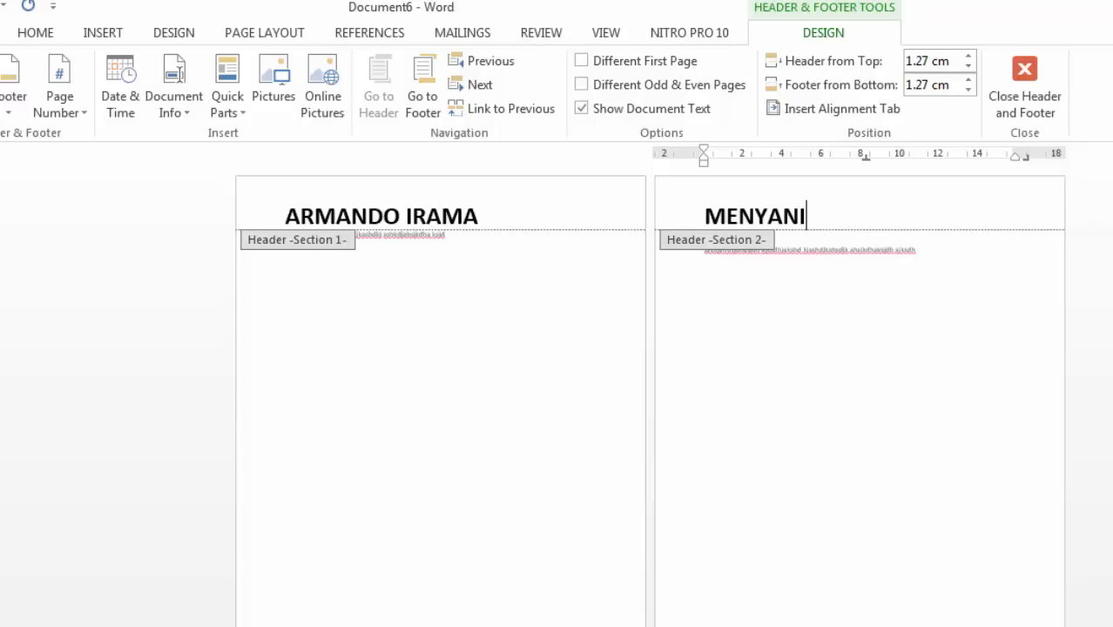
scroll(650, 392, "down", 5)
scroll(649, 392, "down", 2)
left_click_drag(609, 558, 493, 558)
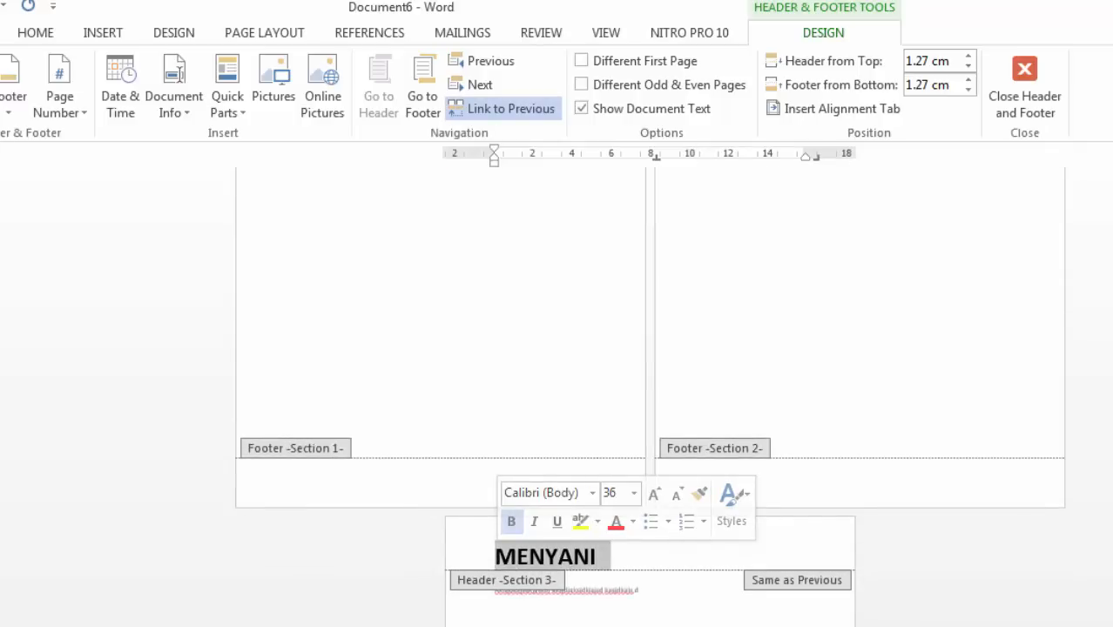
left_click(599, 557)
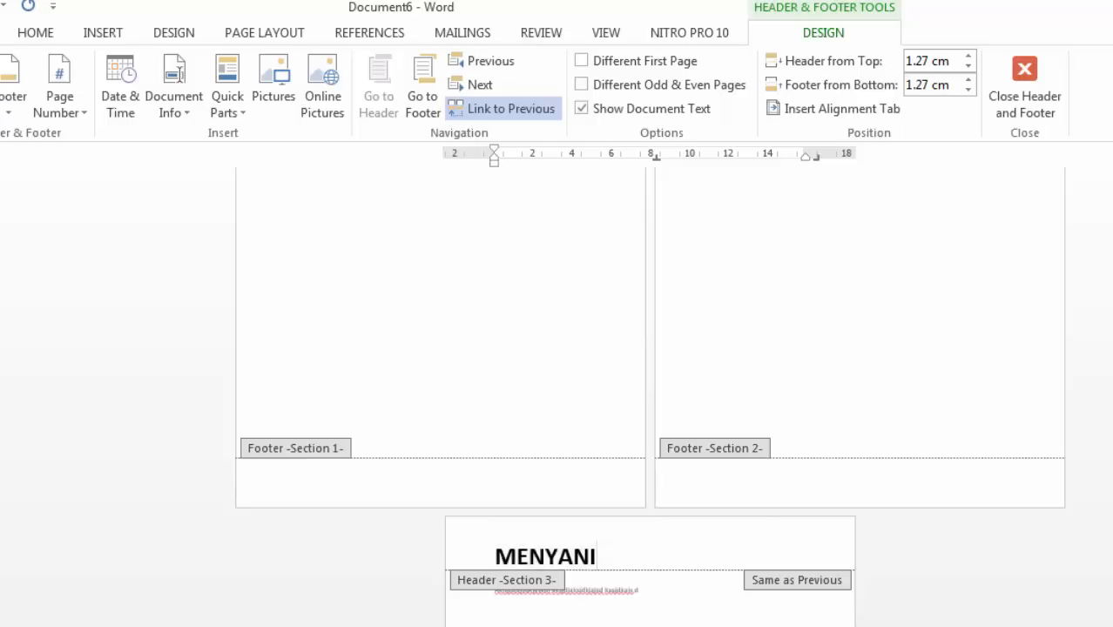
scroll(649, 392, "up", 5)
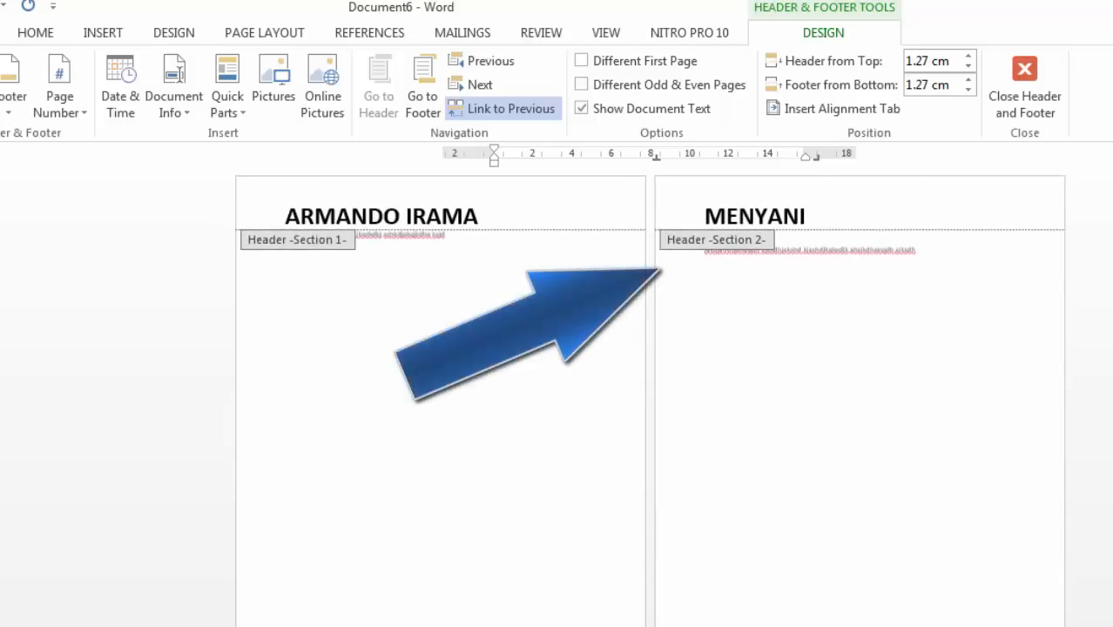
left_click(808, 217)
scroll(741, 246, "down", 5)
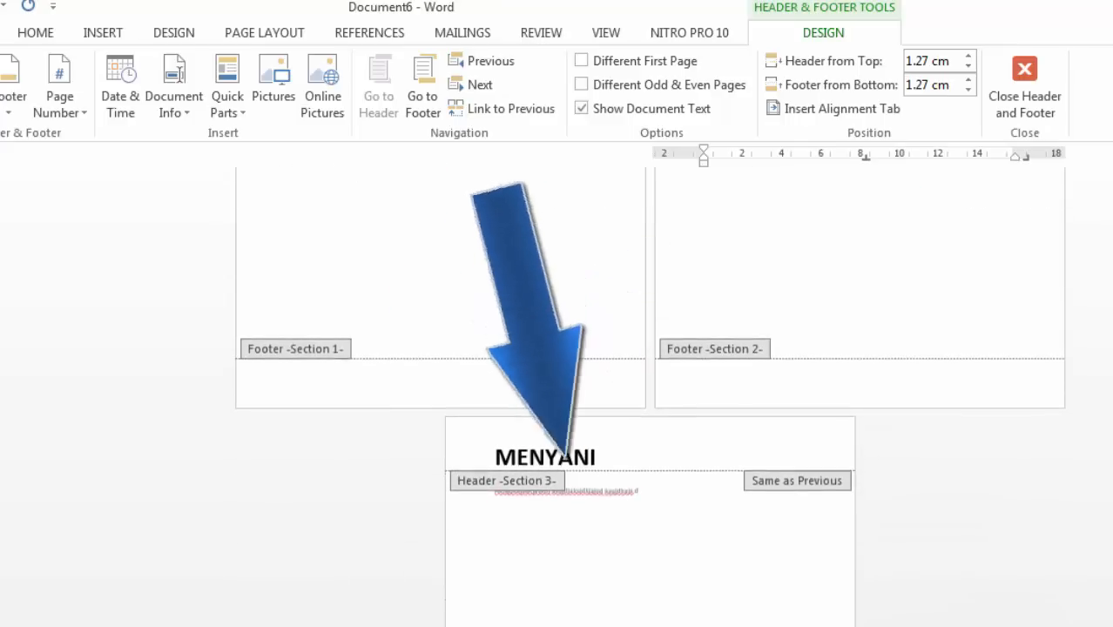
left_click(598, 457)
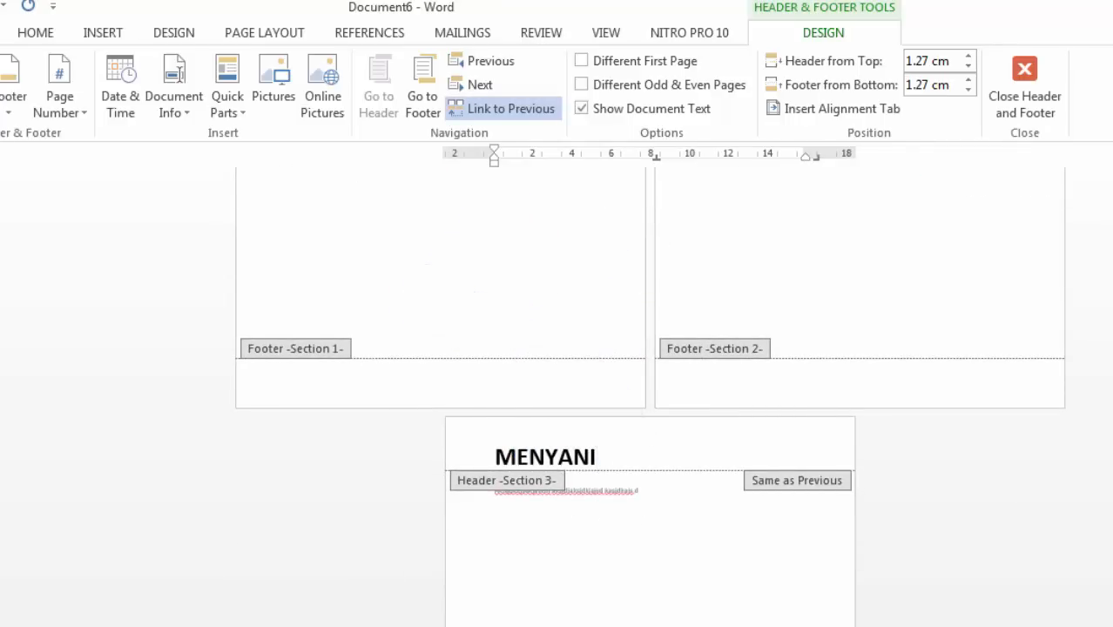
key("ctrl+a")
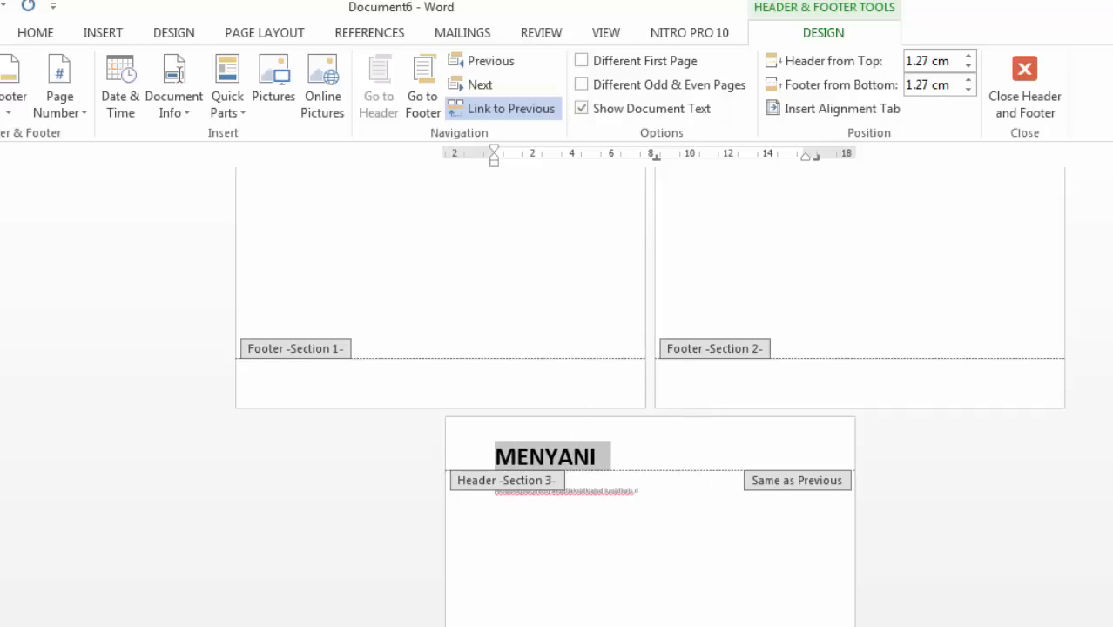
key("Delete")
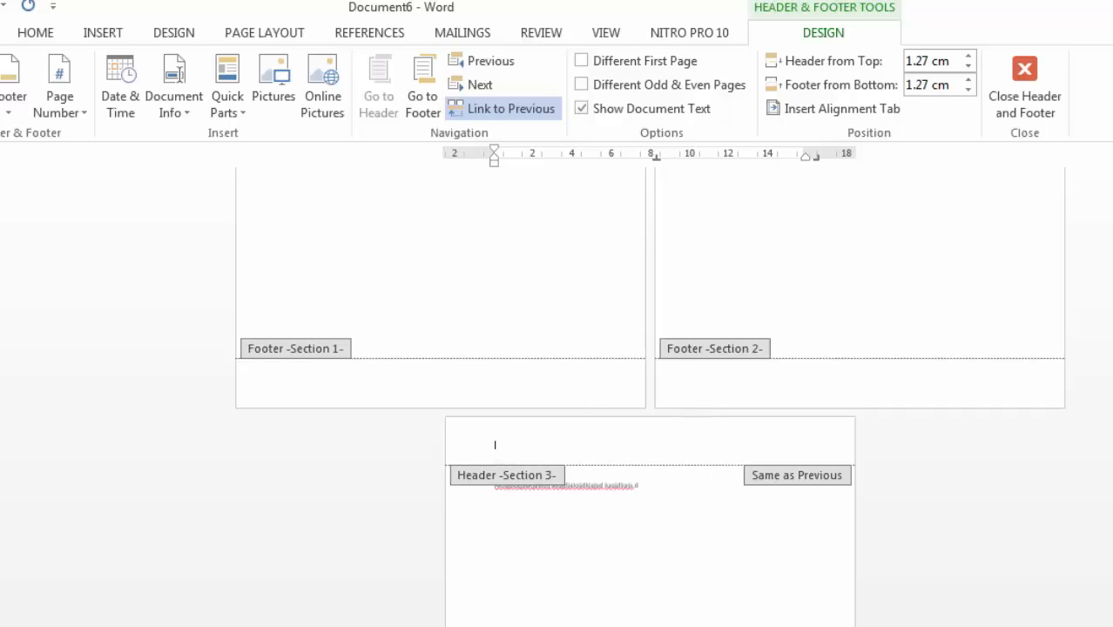
scroll(649, 392, "up", 5)
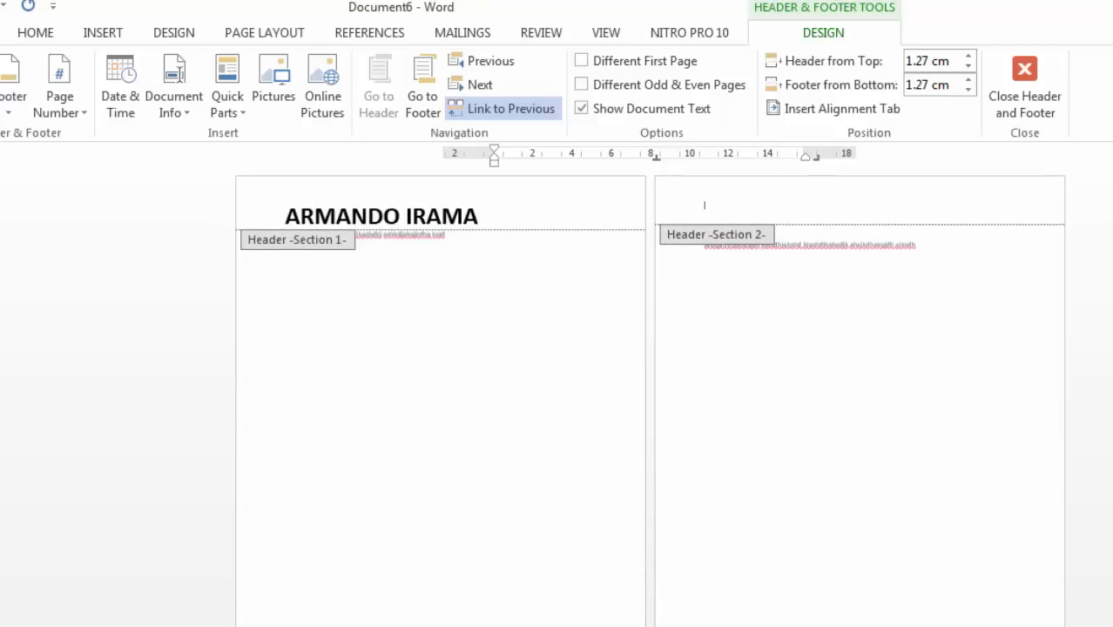
left_click(703, 206)
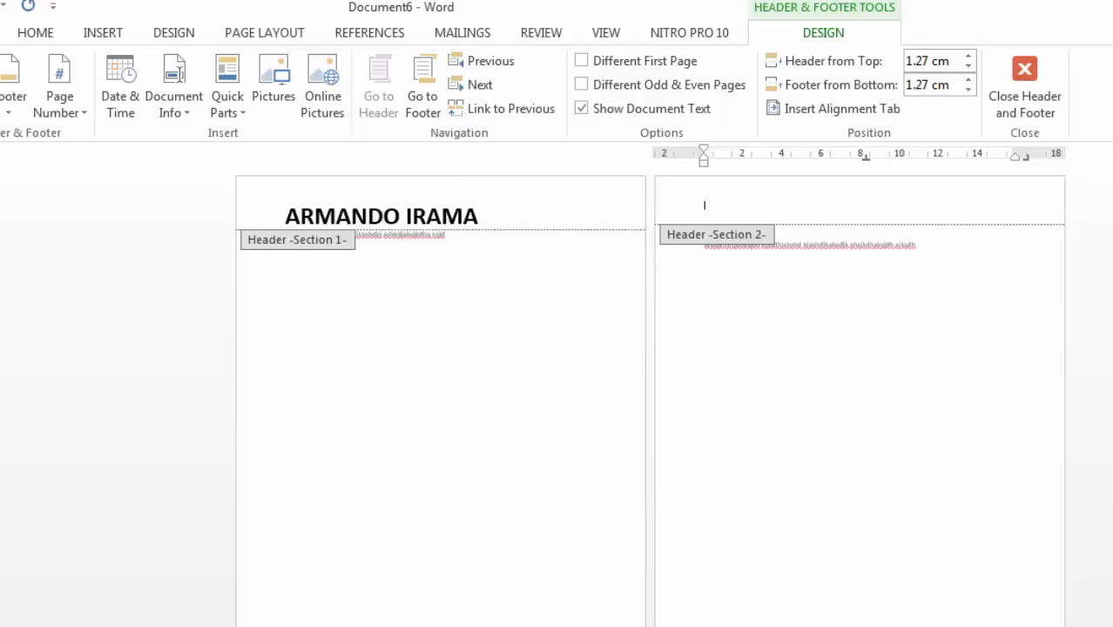
Switch from Document6 to Document5 with Alt+Tab.
key("alt+Tab")
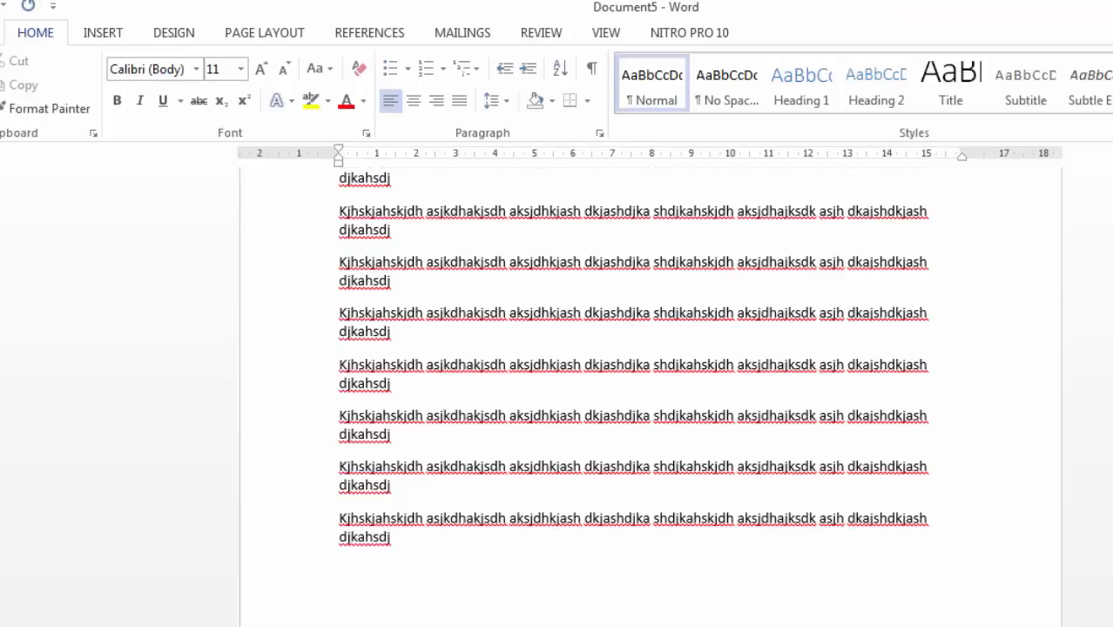
key("alt+Tab")
Delete the page number 2 from the second page's footer and close footer editing.
scroll(650, 383, "up", 2)
scroll(650, 383, "up", 3)
scroll(650, 383, "up", 7)
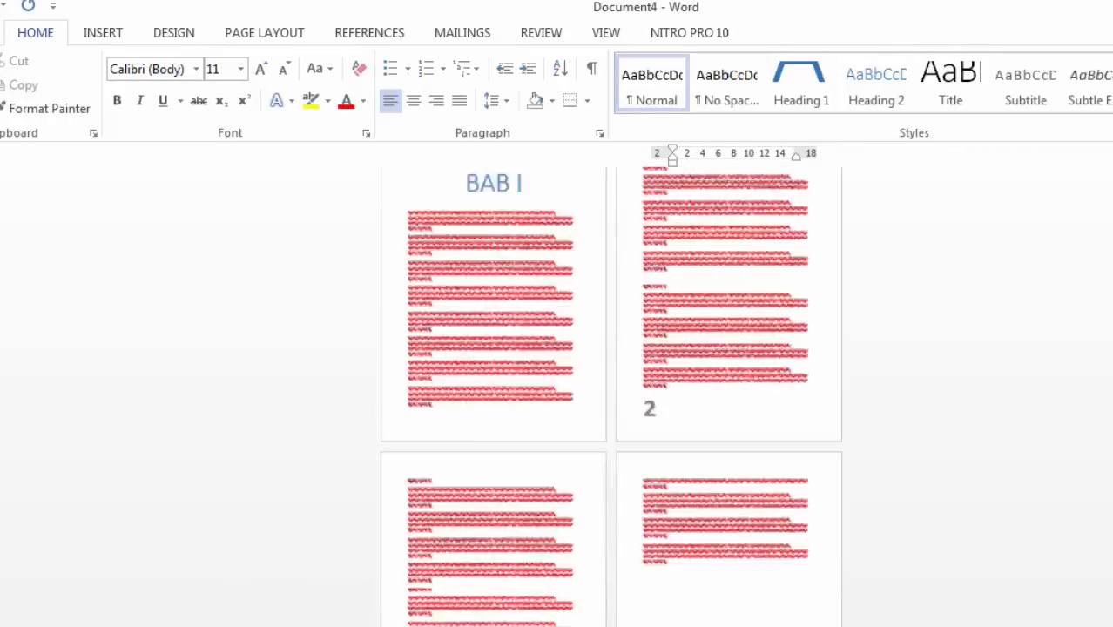
scroll(998, 309, "down", 4)
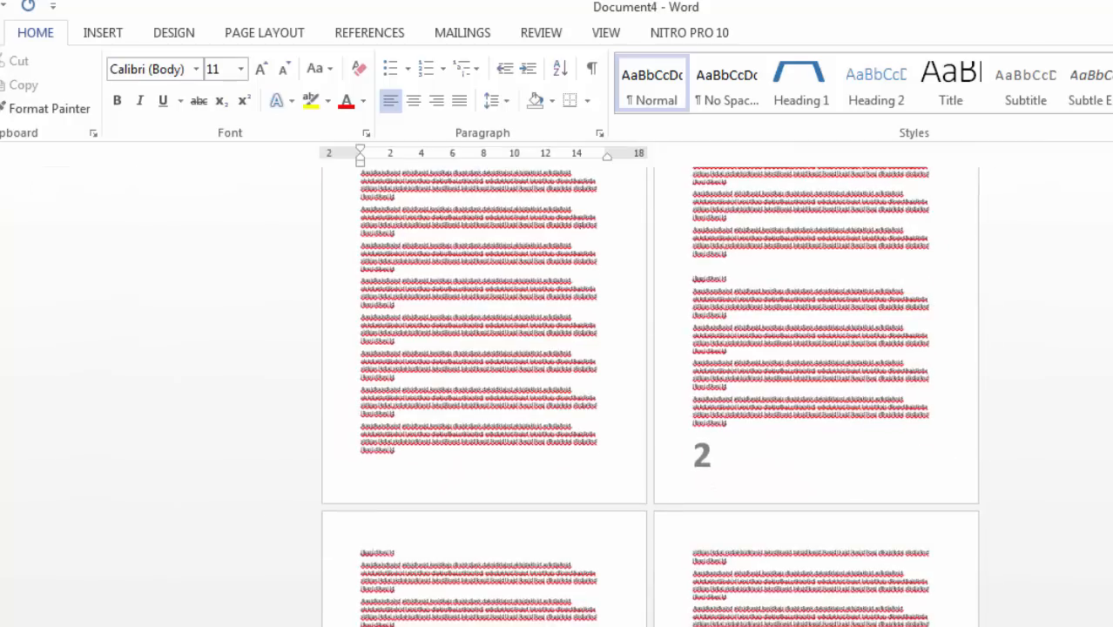
scroll(998, 310, "up", 3)
double_click(766, 193)
scroll(767, 348, "down", 3)
left_click(714, 454)
left_click_drag(722, 475, 582, 471)
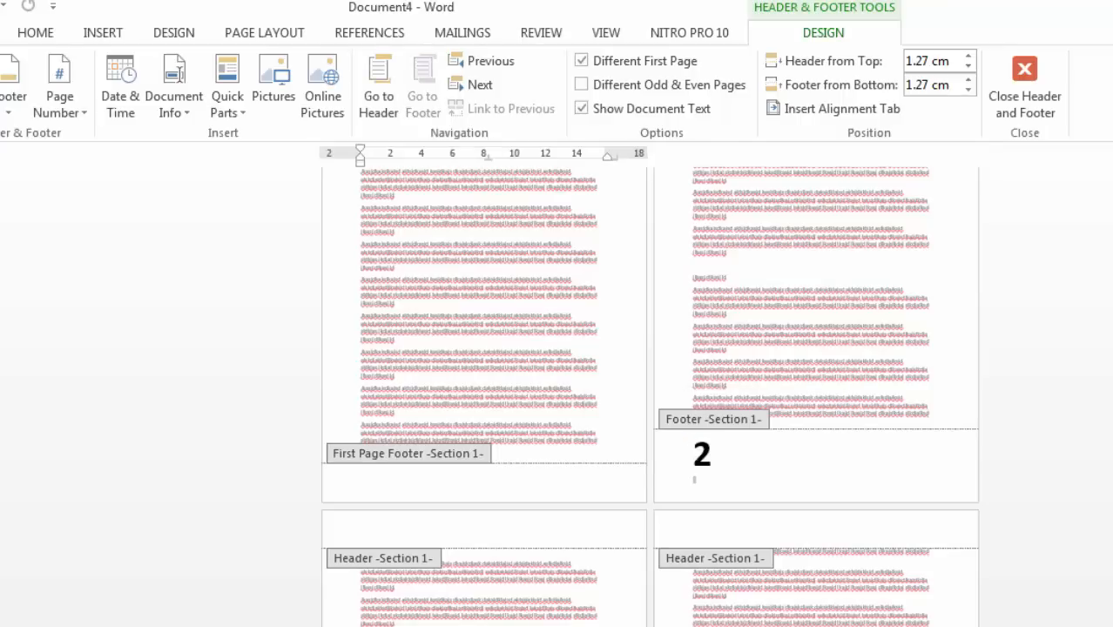
left_click_drag(734, 457, 662, 452)
key("Delete")
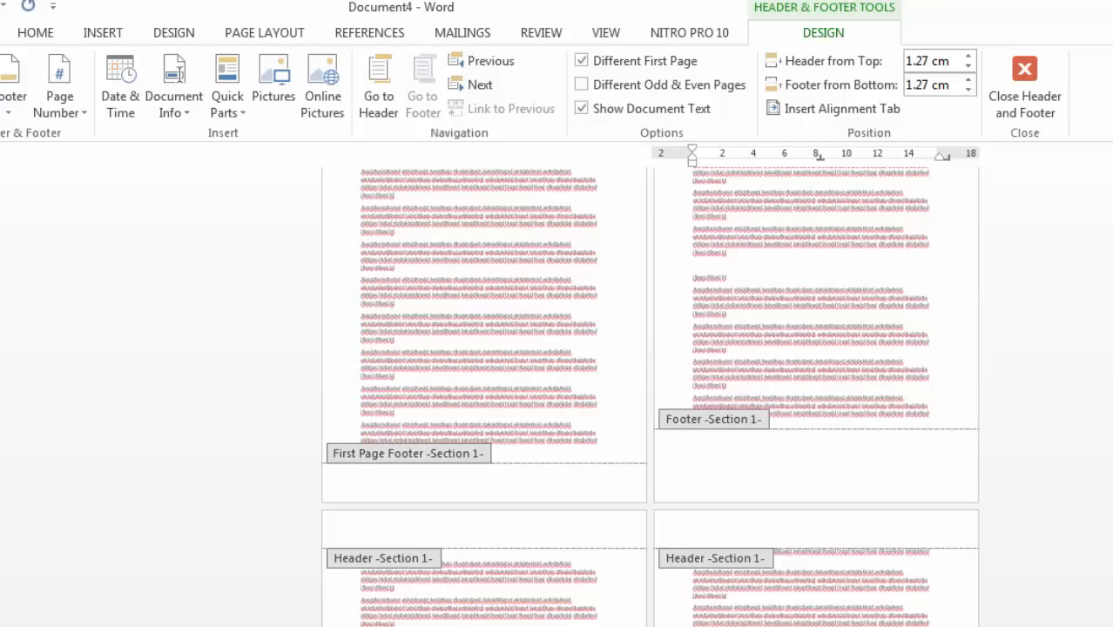
key("Escape")
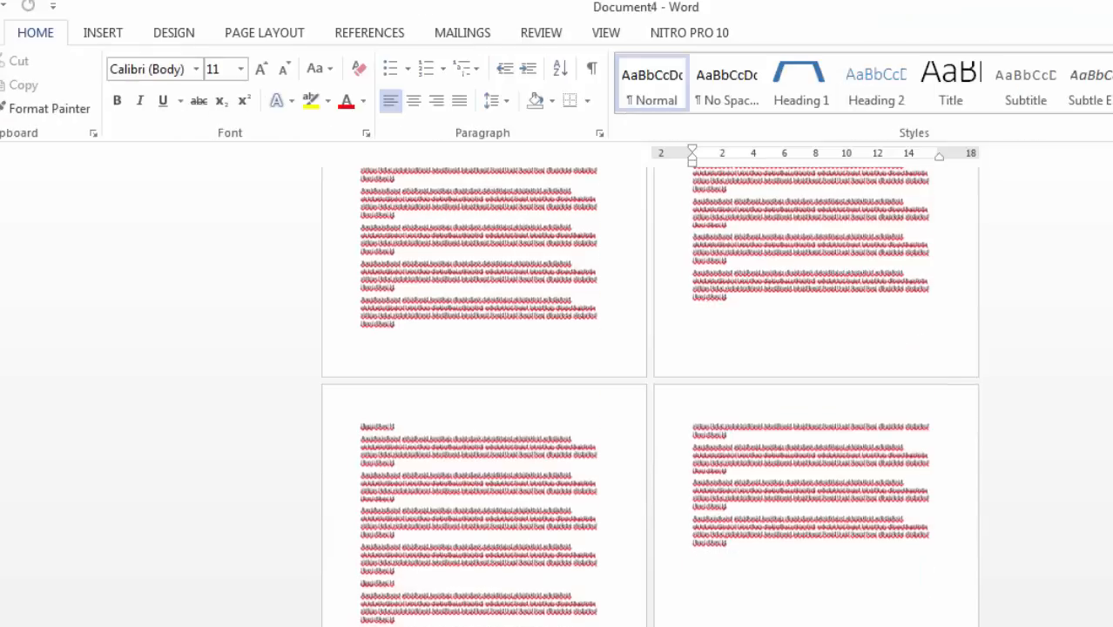
Check the BAB III page's header twice, then return to the second page's text.
scroll(650, 392, "down", 4)
scroll(649, 392, "down", 9)
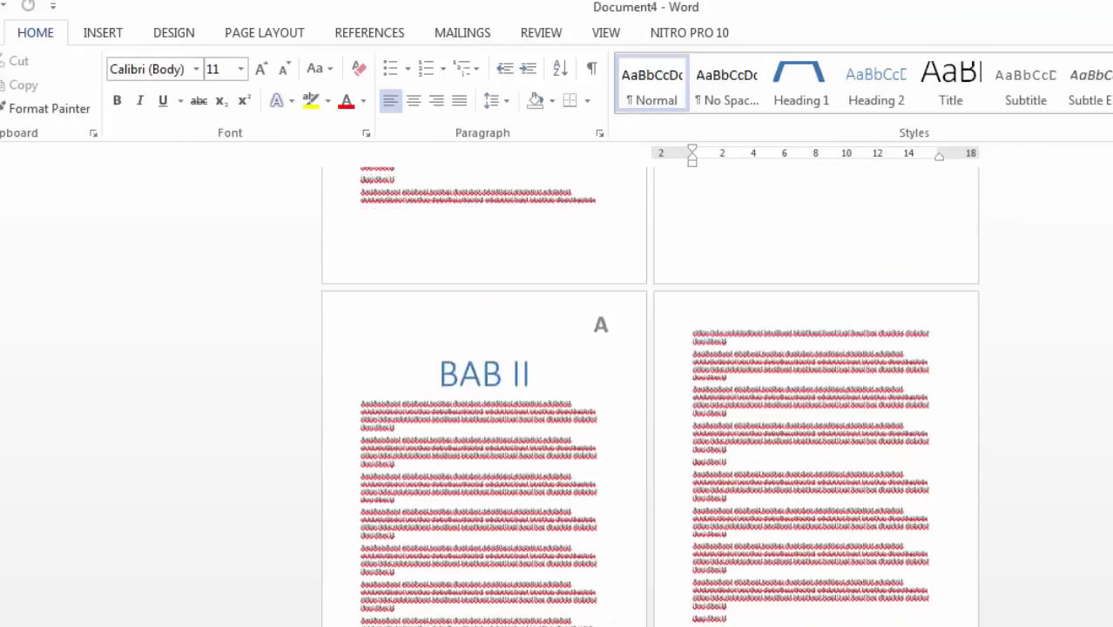
scroll(650, 392, "down", 5)
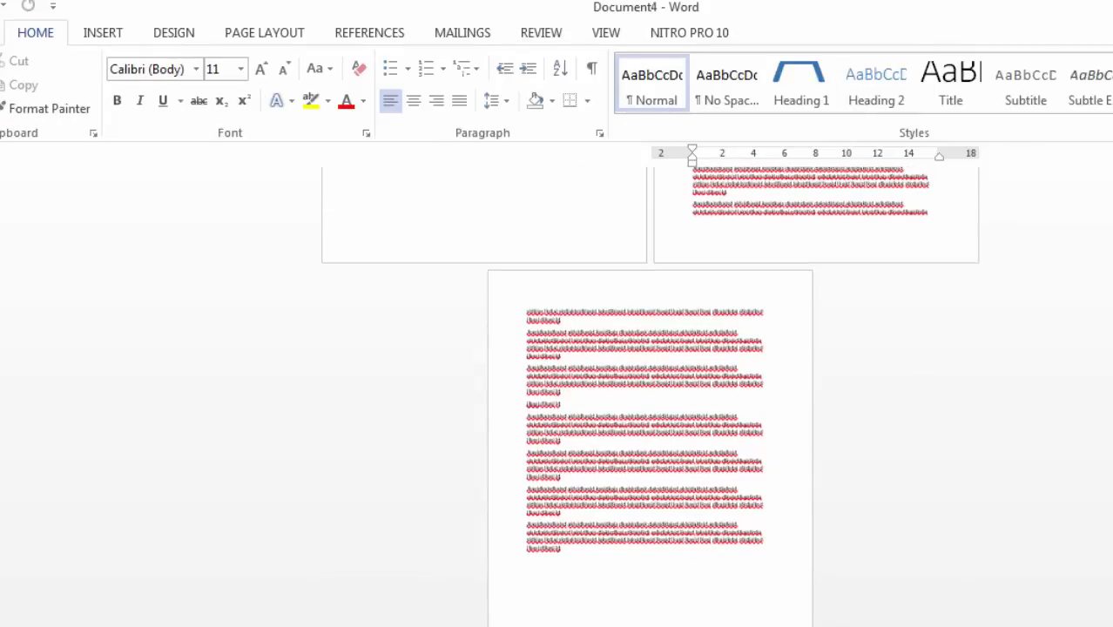
scroll(649, 392, "up", 6)
double_click(933, 424)
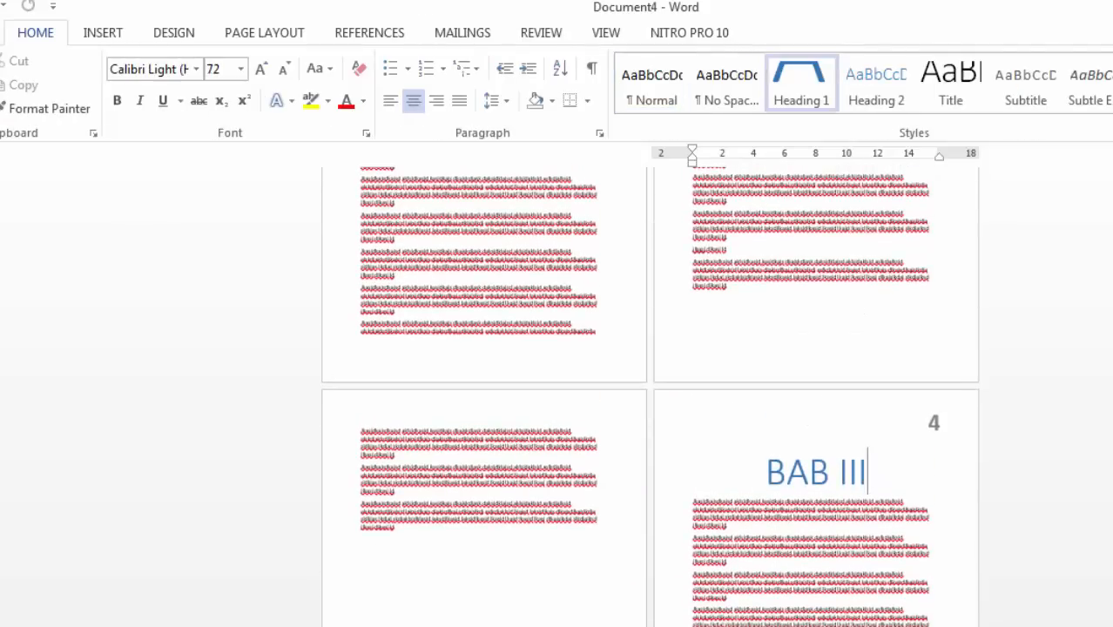
double_click(729, 526)
left_click(867, 472)
double_click(933, 424)
double_click(730, 526)
scroll(730, 436, "up", 8)
left_click(728, 348)
scroll(650, 397, "down", 6)
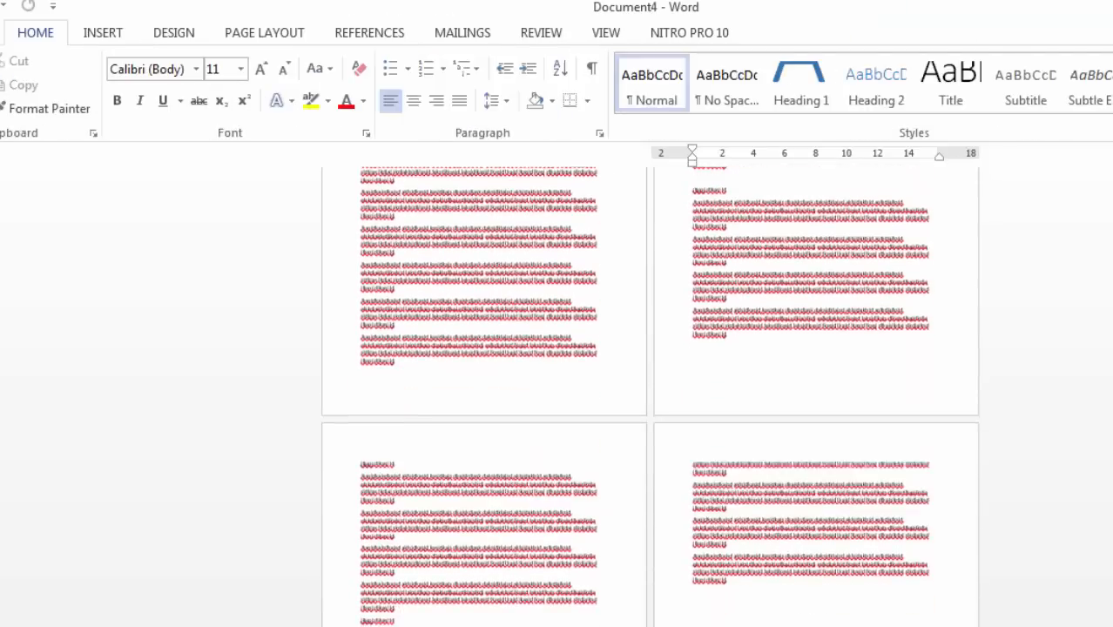
Place the caret at several points on the BAB I and BAB II pages.
scroll(526, 297, "up", 5)
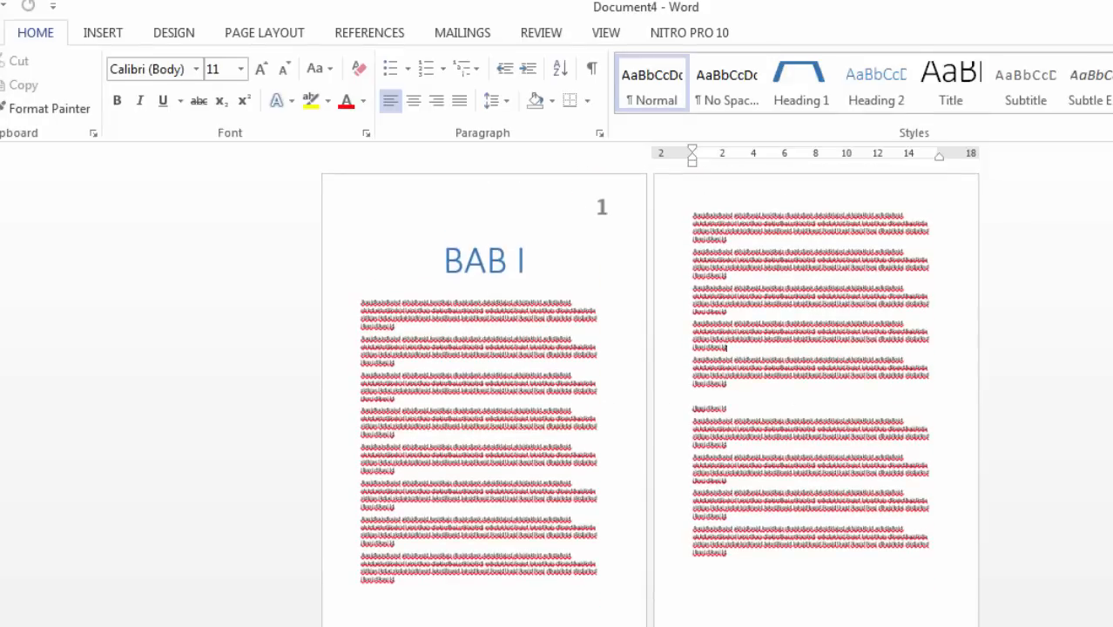
left_click(526, 296)
scroll(526, 296, "down", 5)
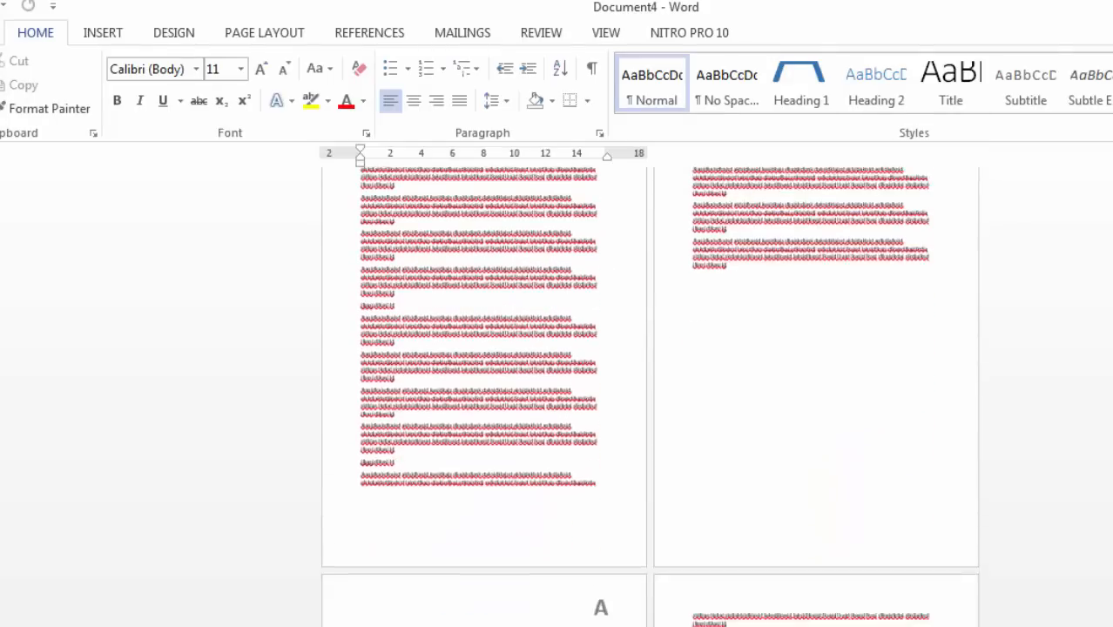
left_click(558, 599)
scroll(558, 599, "up", 6)
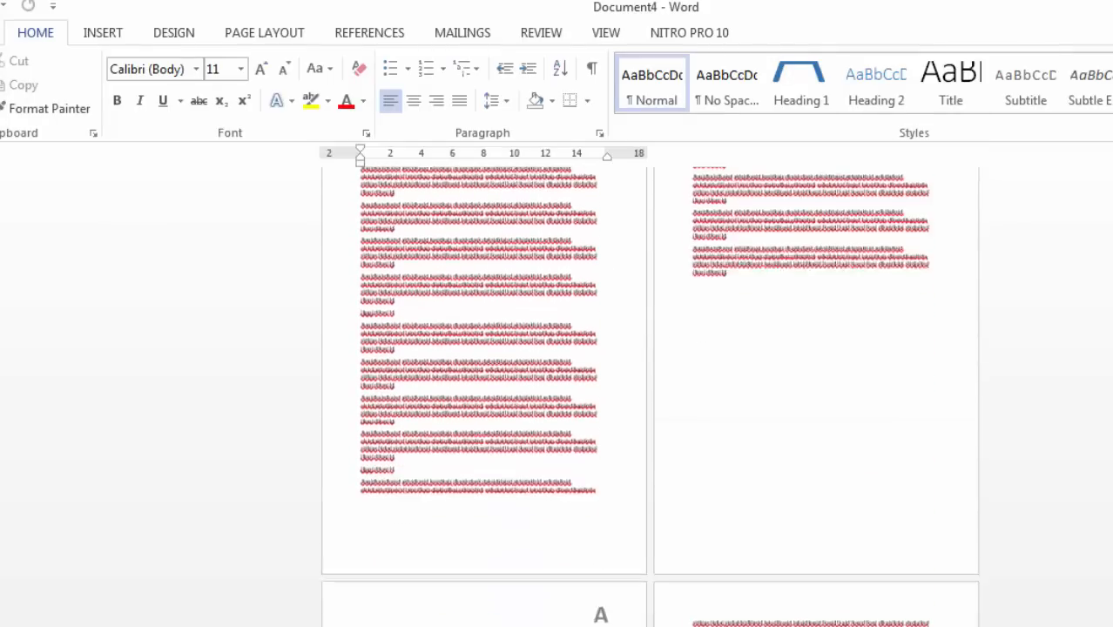
left_click(526, 260)
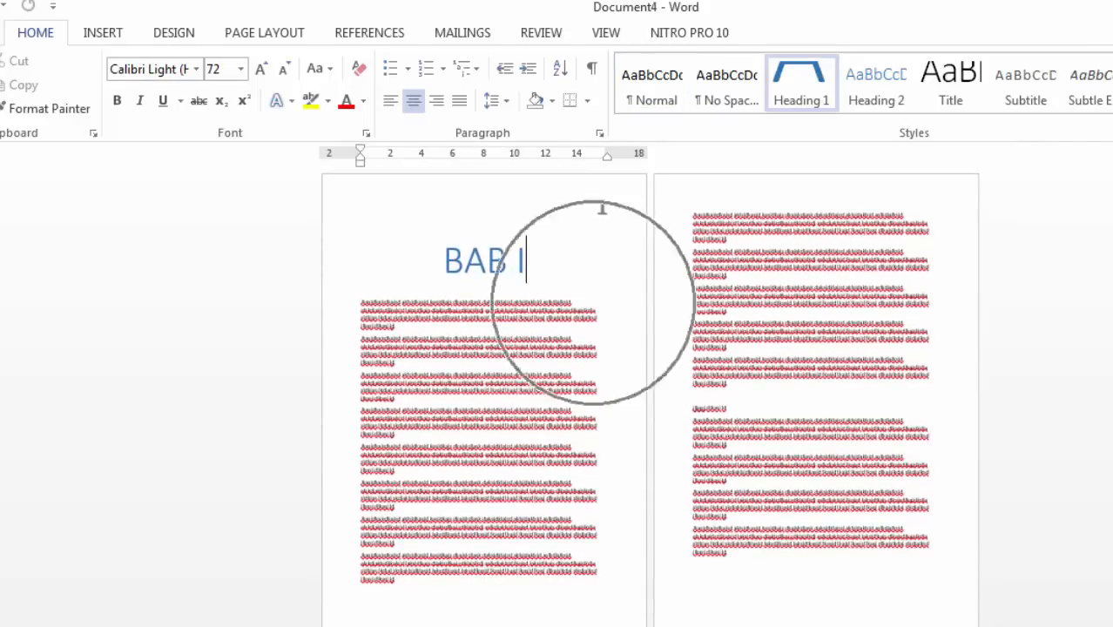
scroll(526, 260, "down", 6)
scroll(526, 260, "down", 3)
left_click(542, 584)
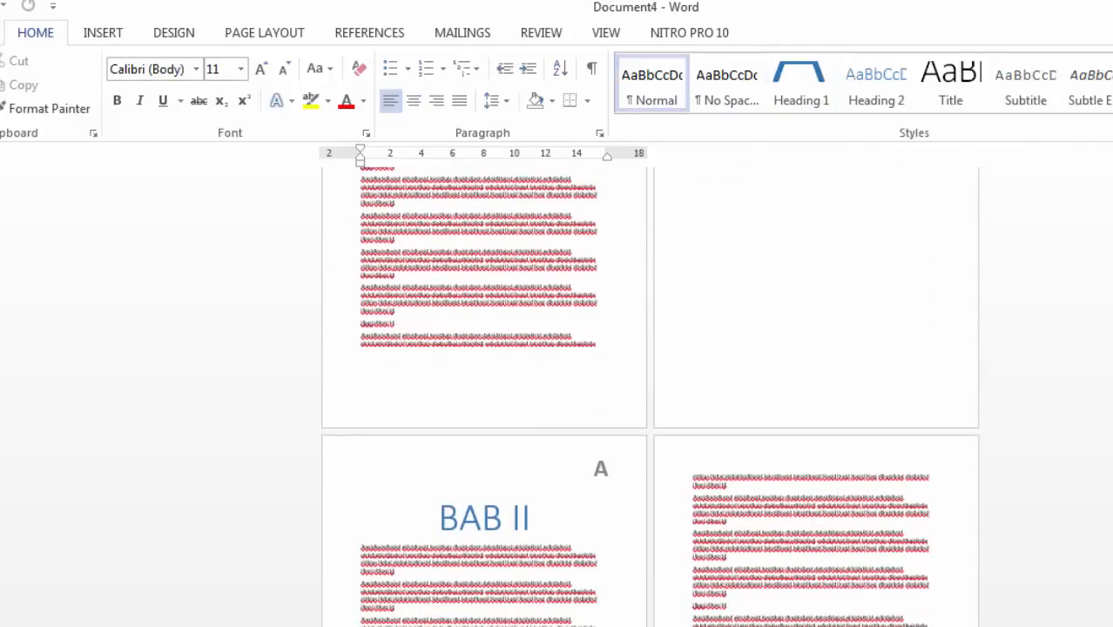
scroll(650, 396, "up", 8)
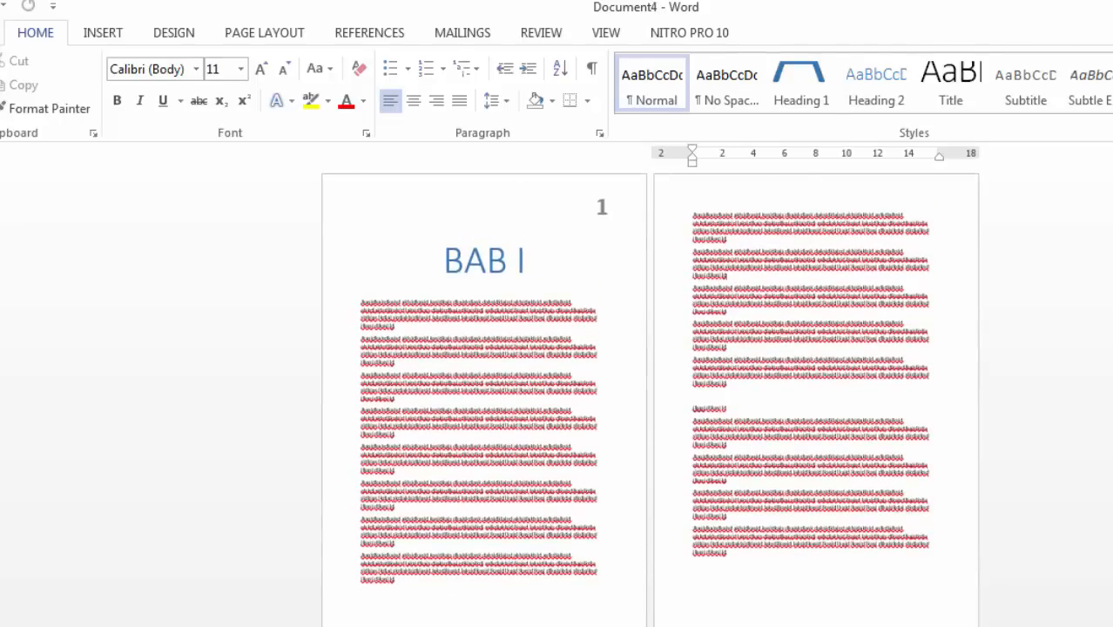
left_click(783, 283)
scroll(782, 283, "down", 5)
scroll(827, 457, "down", 3)
left_click(827, 458)
scroll(828, 457, "up", 2)
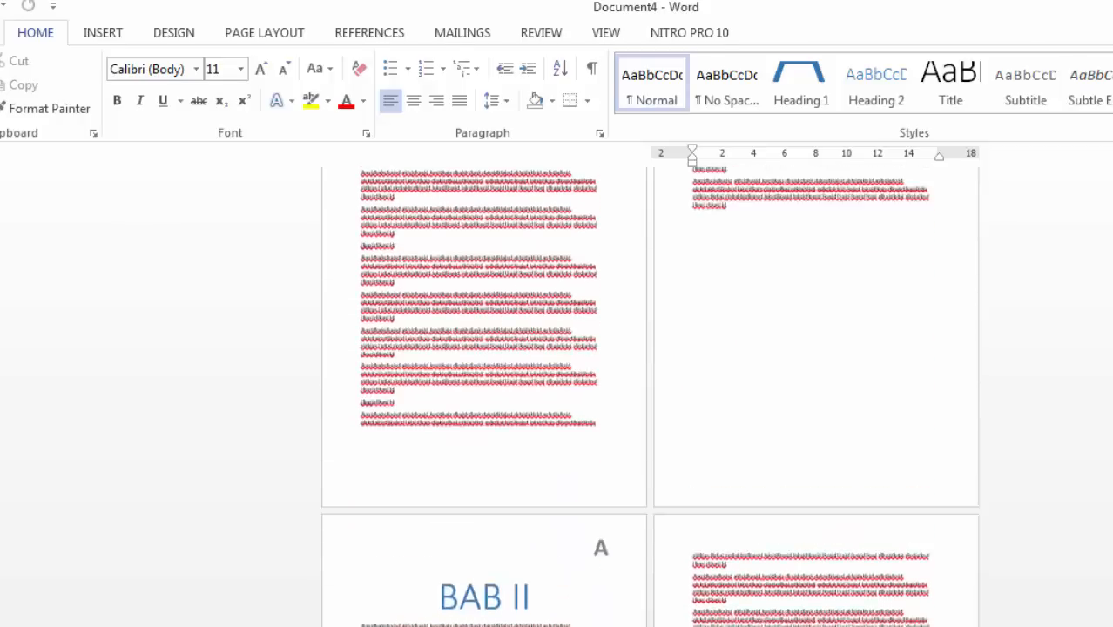
scroll(649, 398, "up", 8)
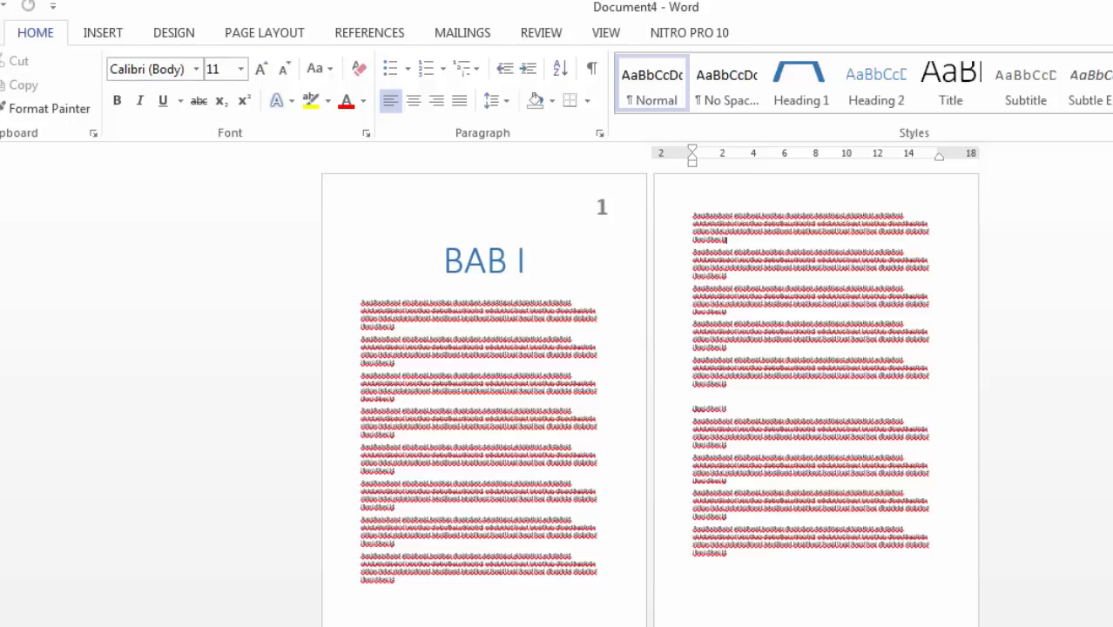
Undo the last action from the top of page 2, then move to the BAB II page.
left_click(853, 231)
key("ctrl+z")
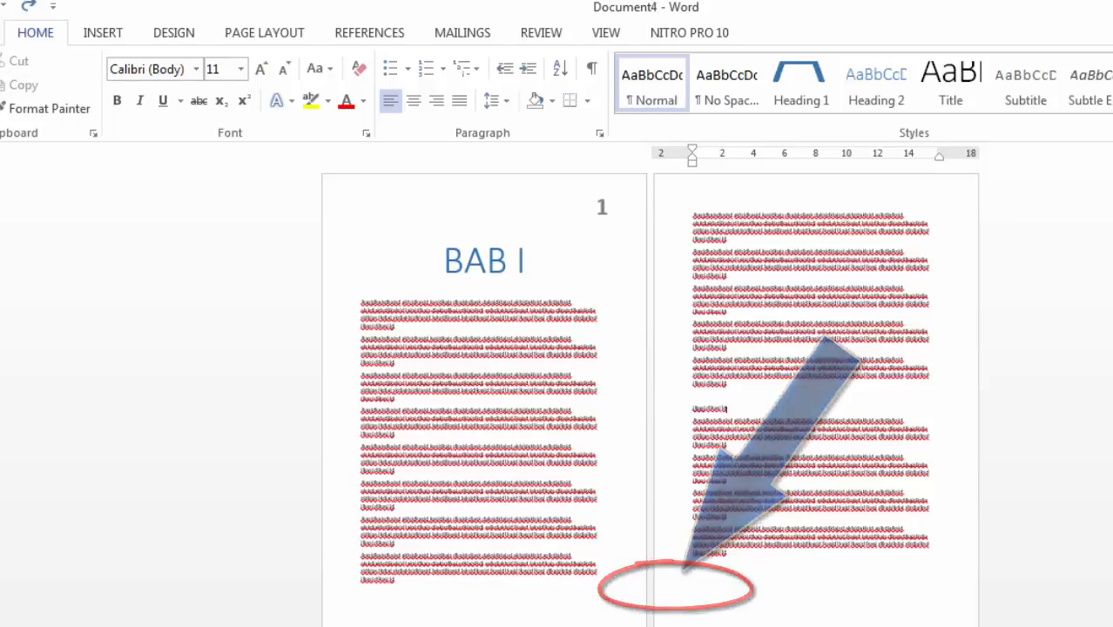
scroll(649, 397, "down", 3)
scroll(649, 397, "down", 14)
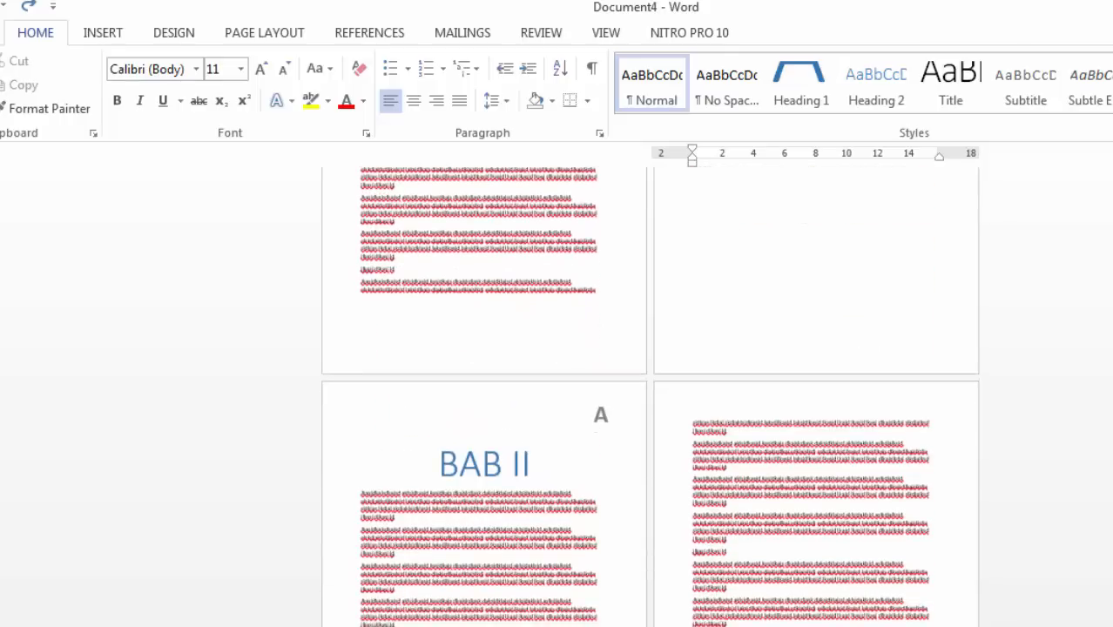
left_click(558, 537)
left_click(762, 494)
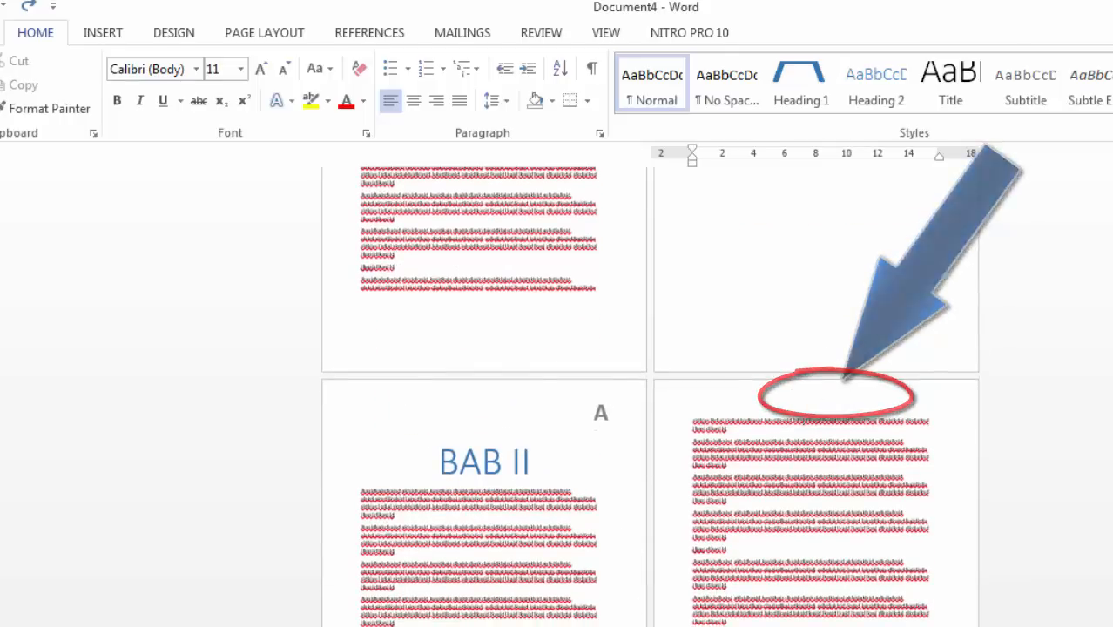
Open the header of the page following BAB II's opening page.
scroll(648, 397, "up", 14)
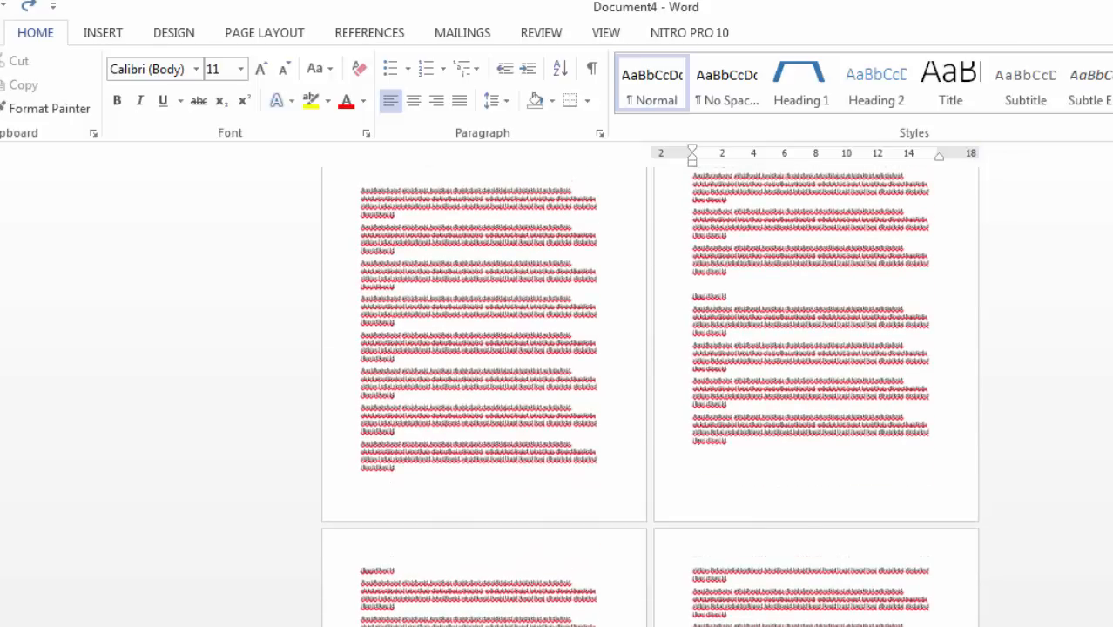
scroll(698, 465, "down", 14)
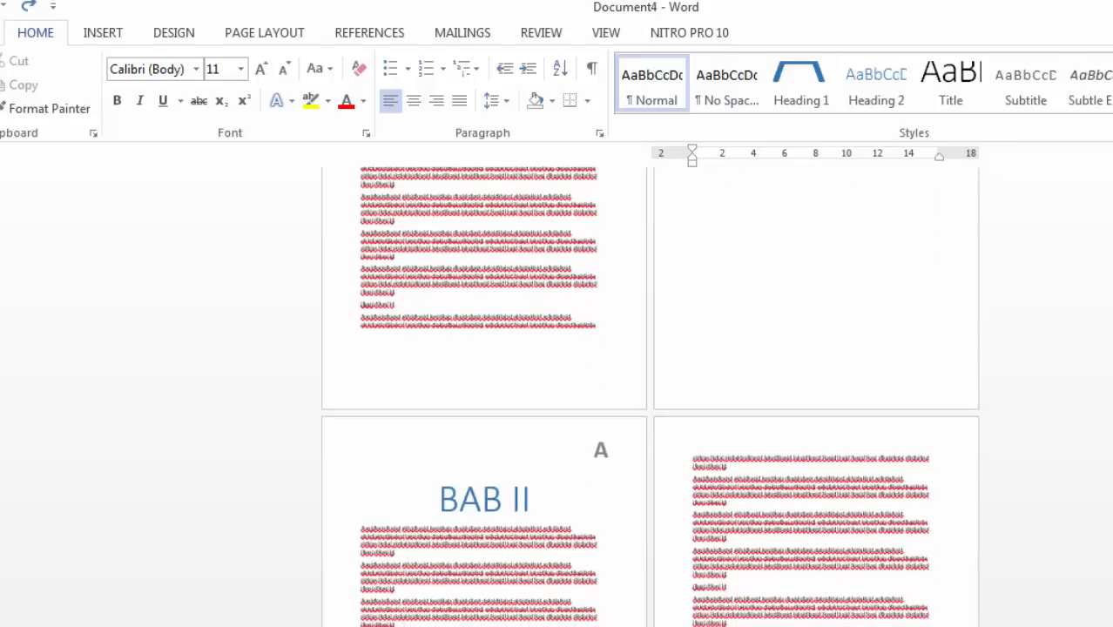
left_click(531, 499)
left_click(818, 441)
double_click(693, 439)
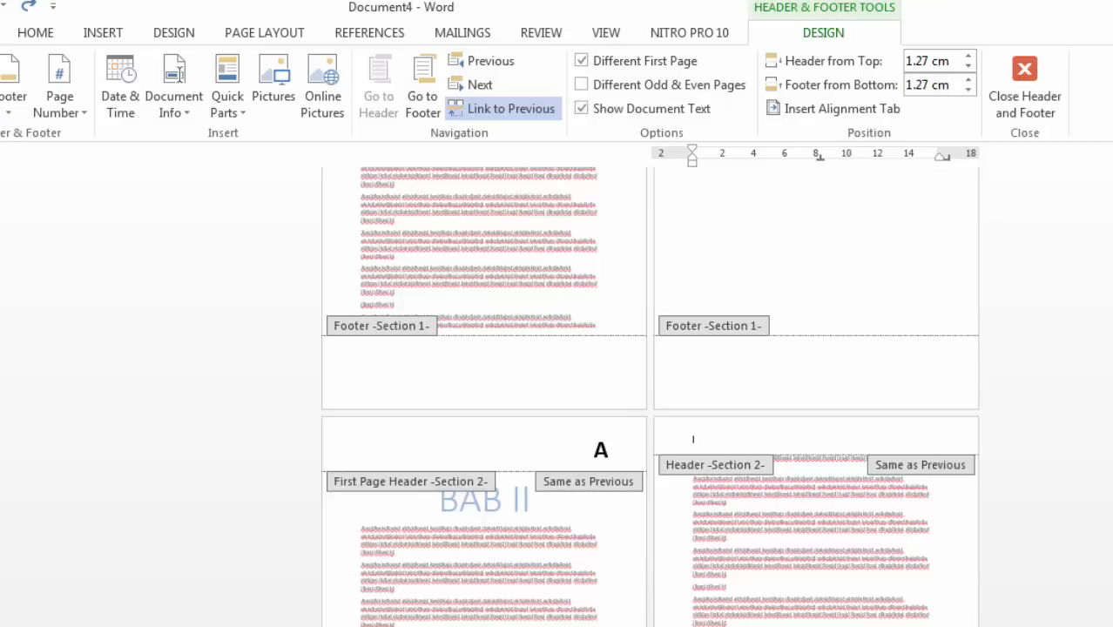
Unlink Section 2's header and footer from the previous section.
scroll(691, 438, "down", 2)
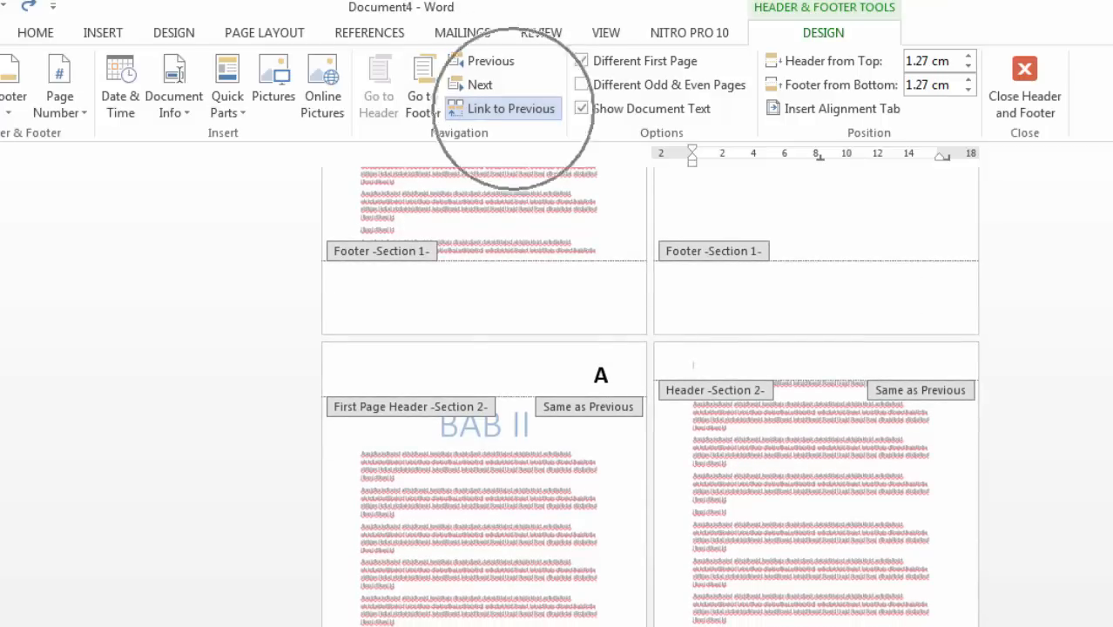
left_click(511, 108)
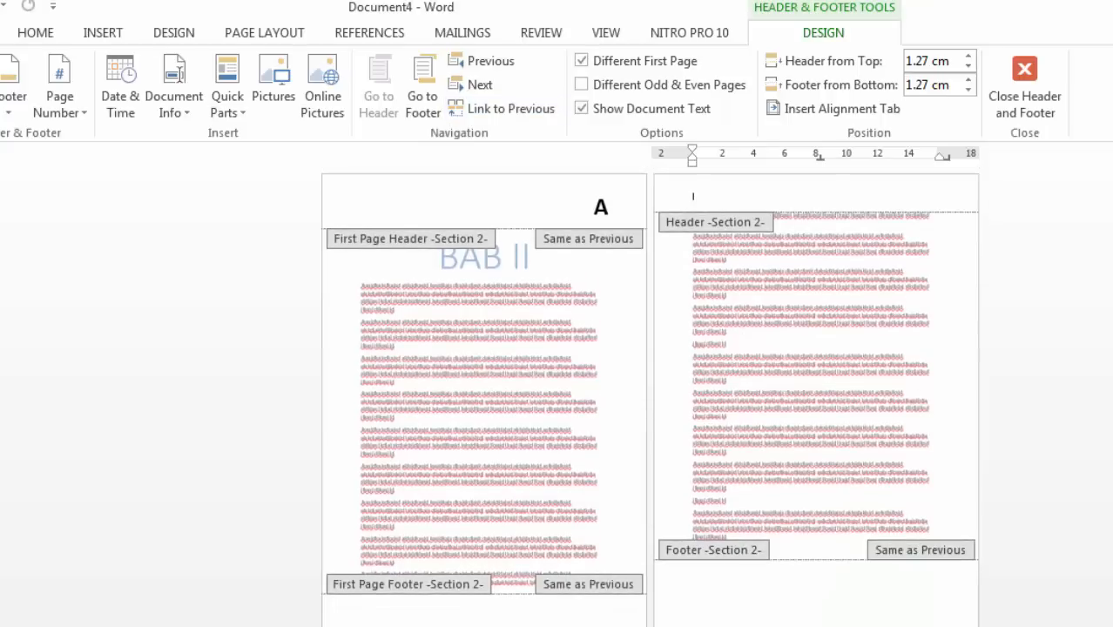
left_click(694, 584)
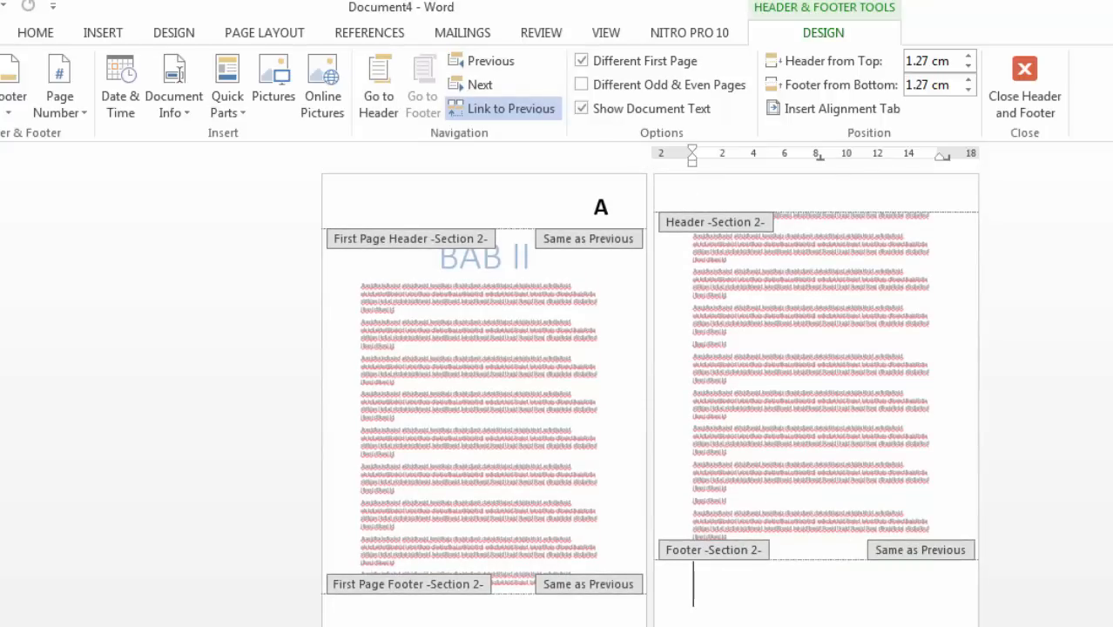
left_click(503, 109)
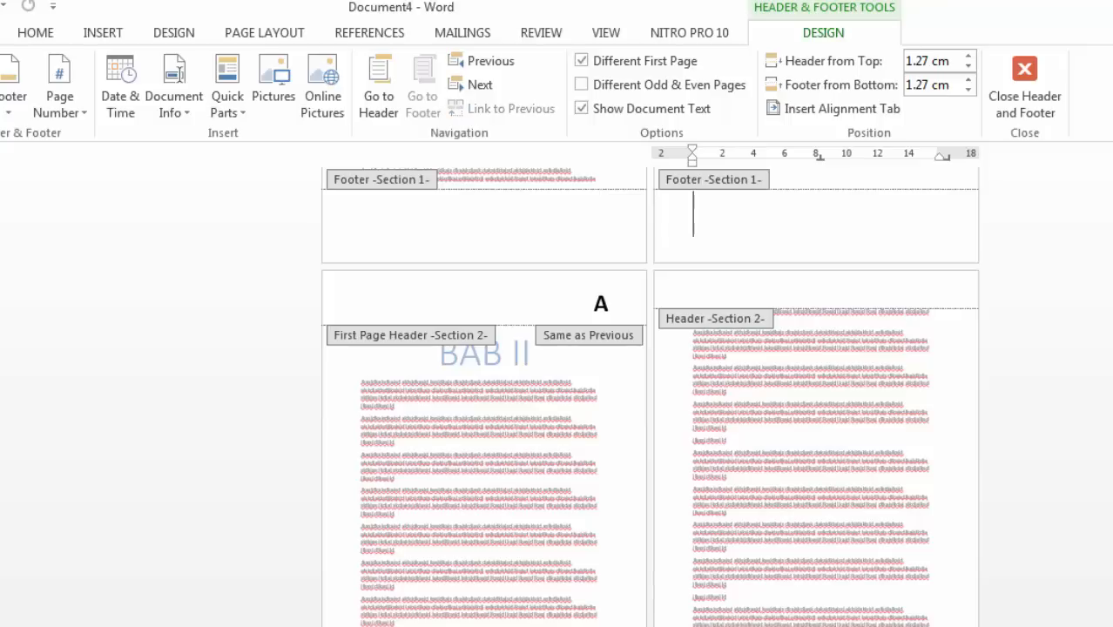
Check the Section 1 footer, return to the Section 2 footer, and close header editing.
scroll(714, 267, "up", 1)
left_click(714, 266)
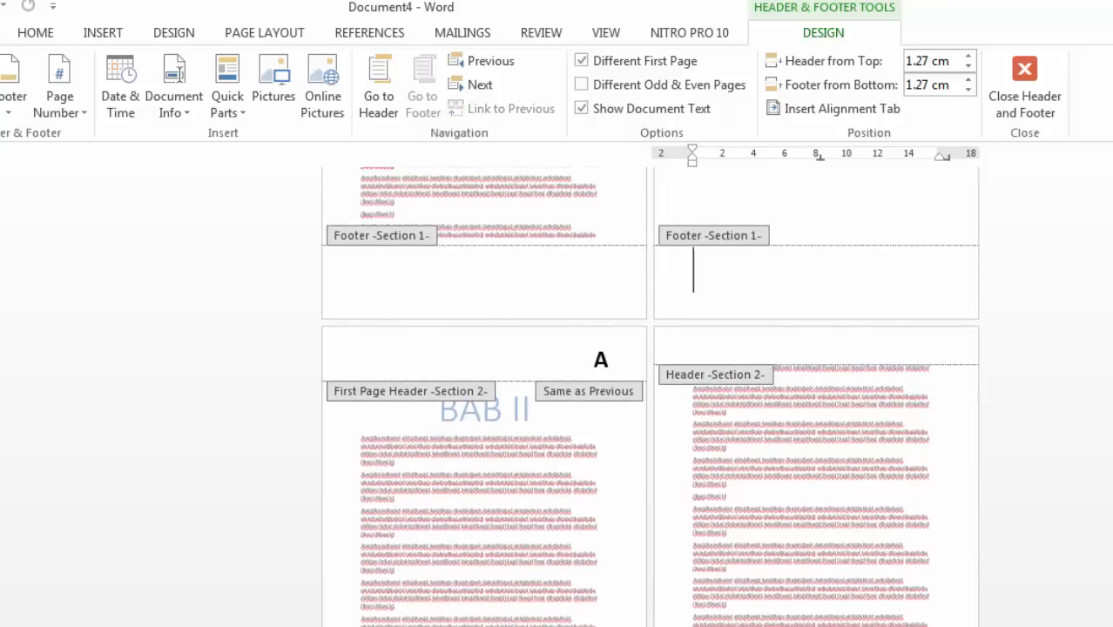
scroll(714, 266, "up", 6)
scroll(648, 349, "up", 10)
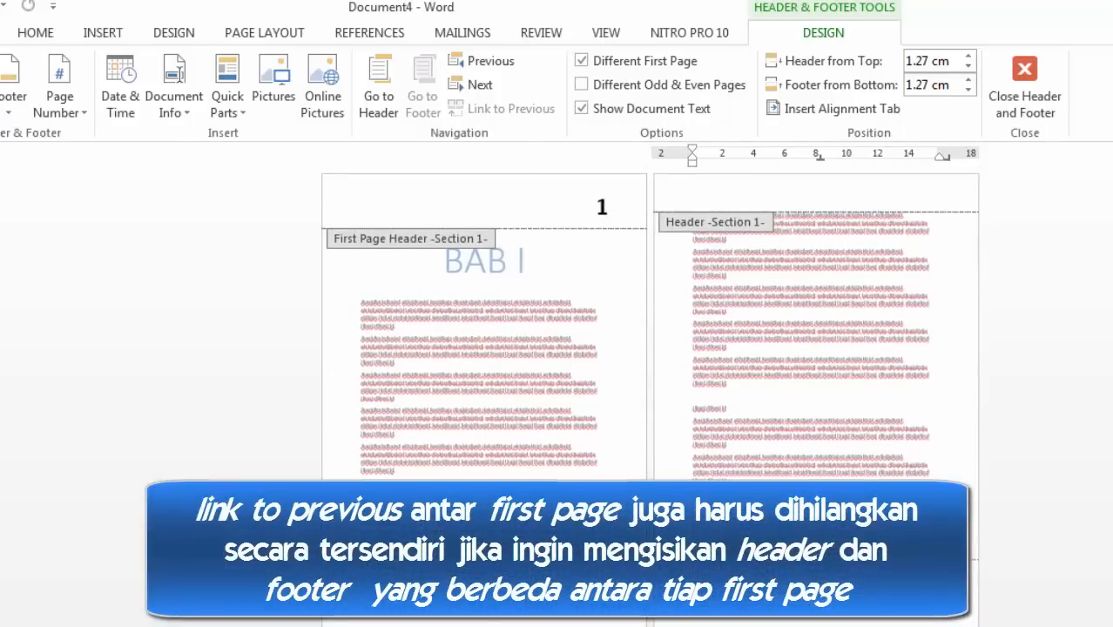
scroll(648, 349, "down", 10)
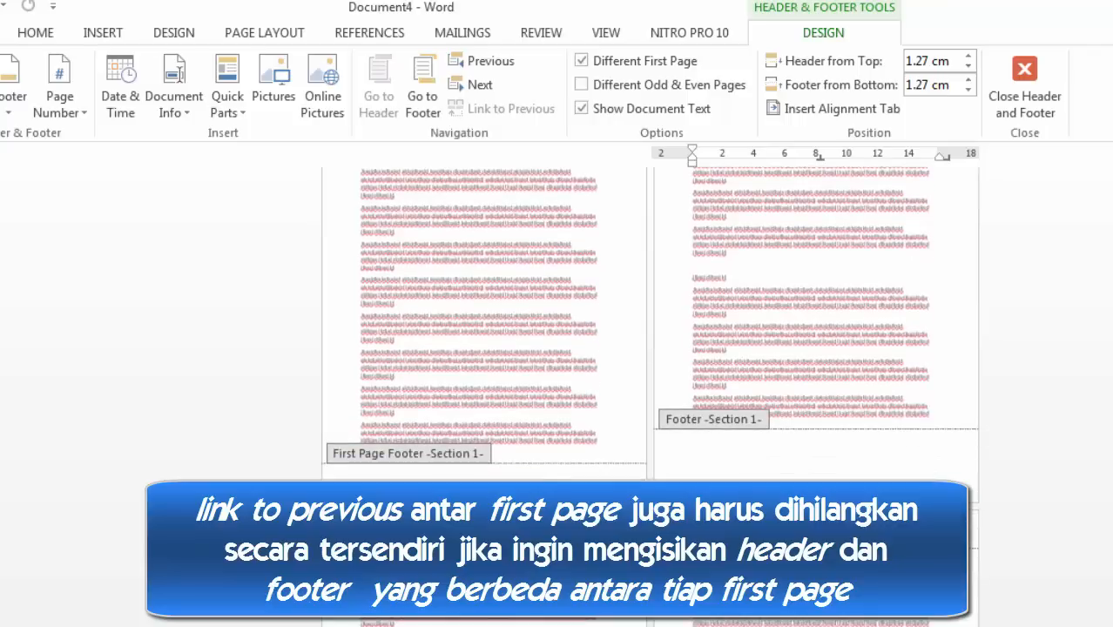
scroll(749, 436, "down", 4)
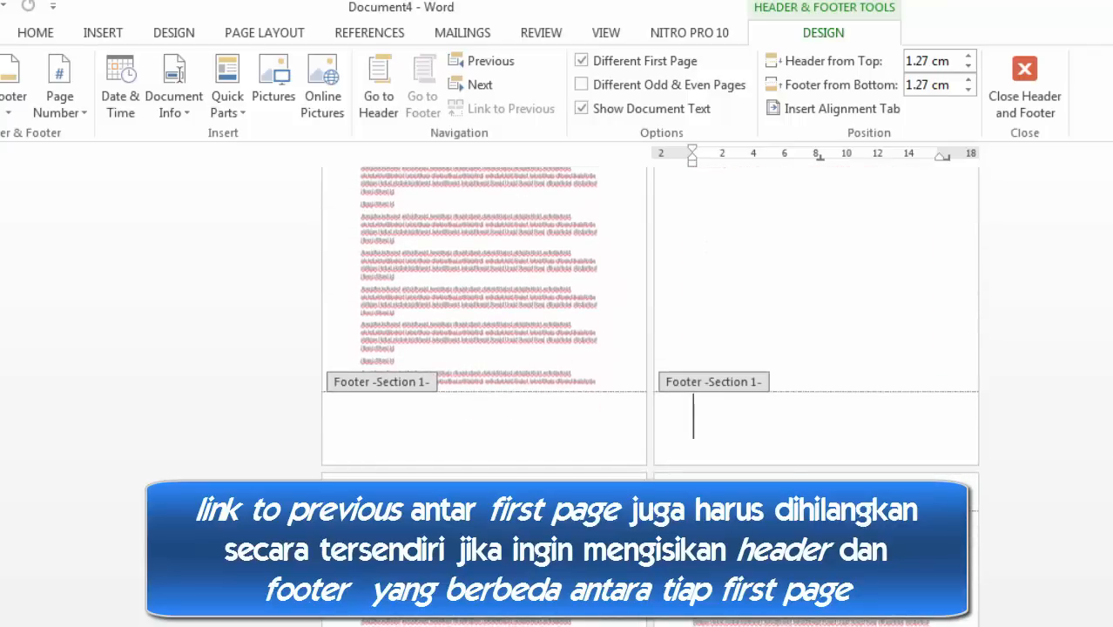
left_click(696, 612)
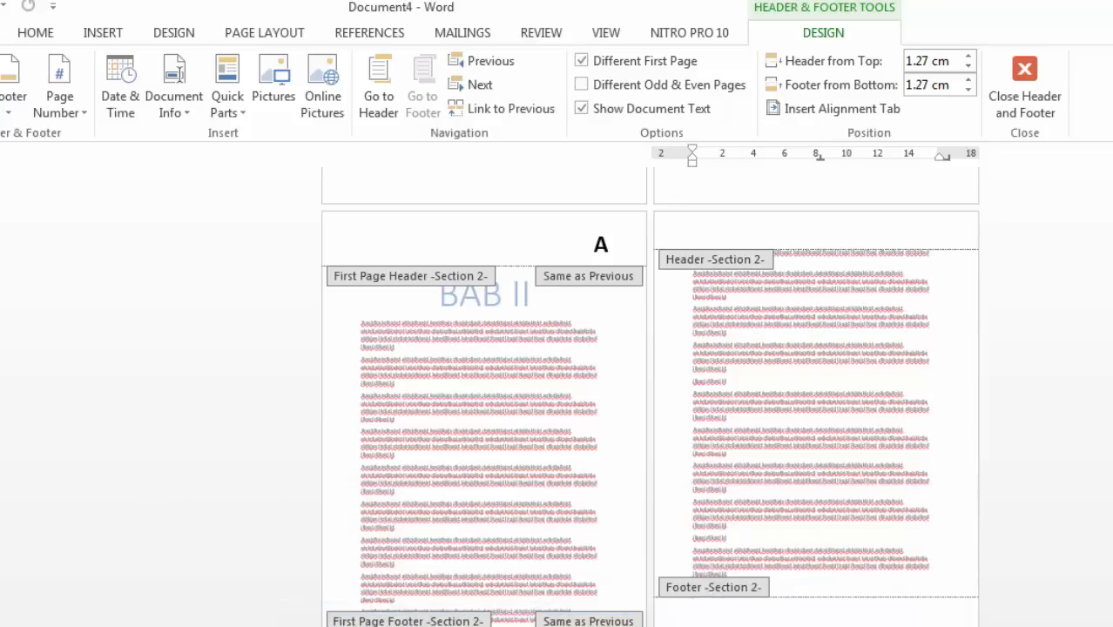
key("Escape")
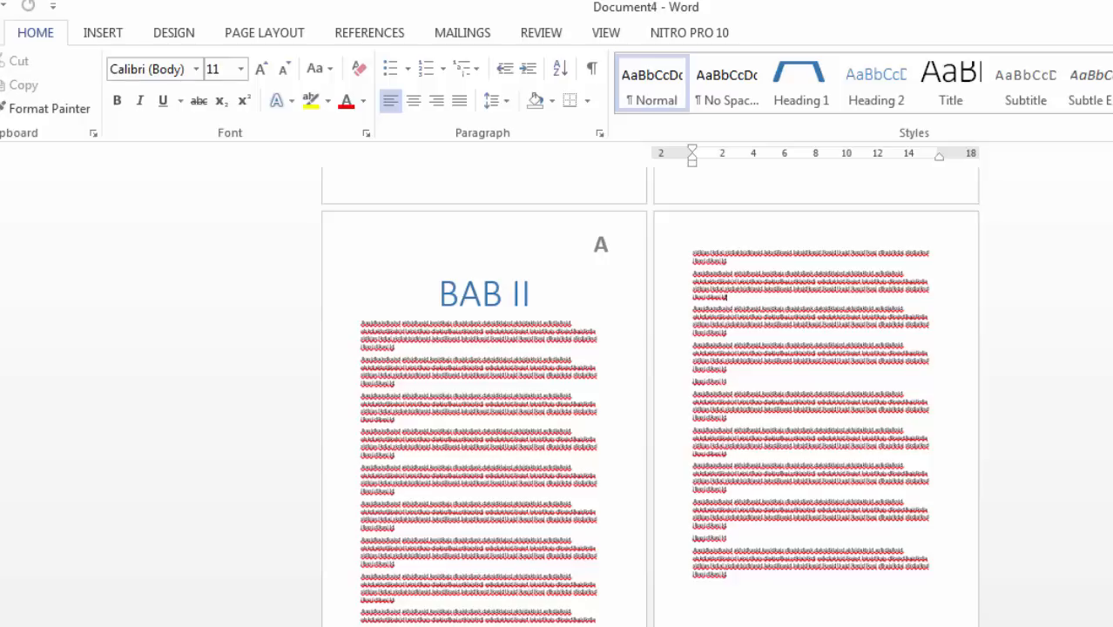
Insert a plain page number at the bottom of the page.
left_click(103, 33)
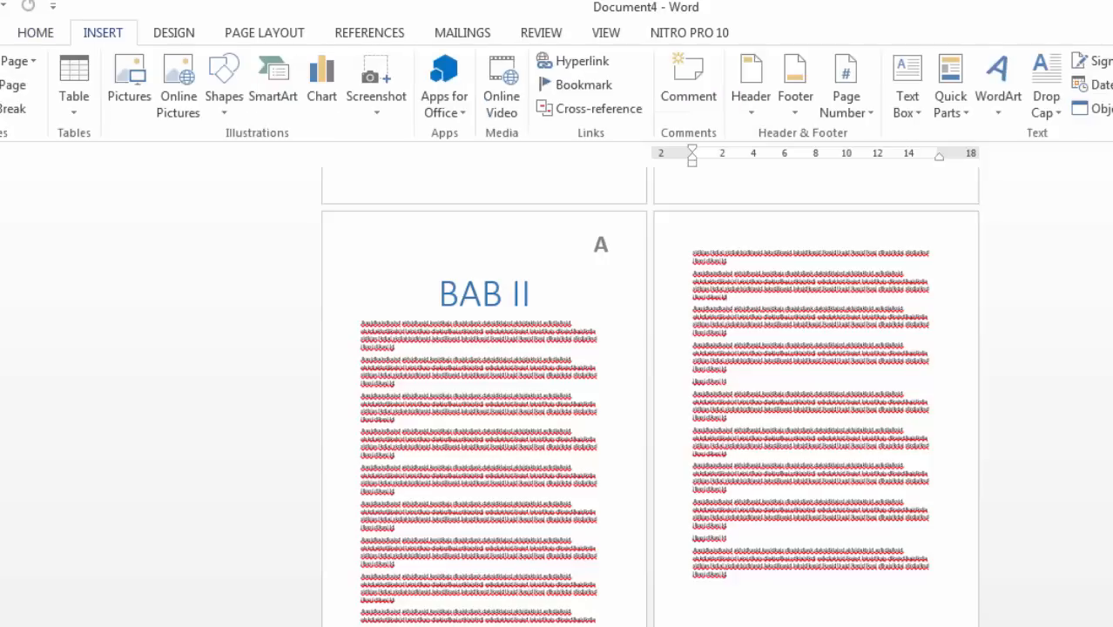
left_click(846, 98)
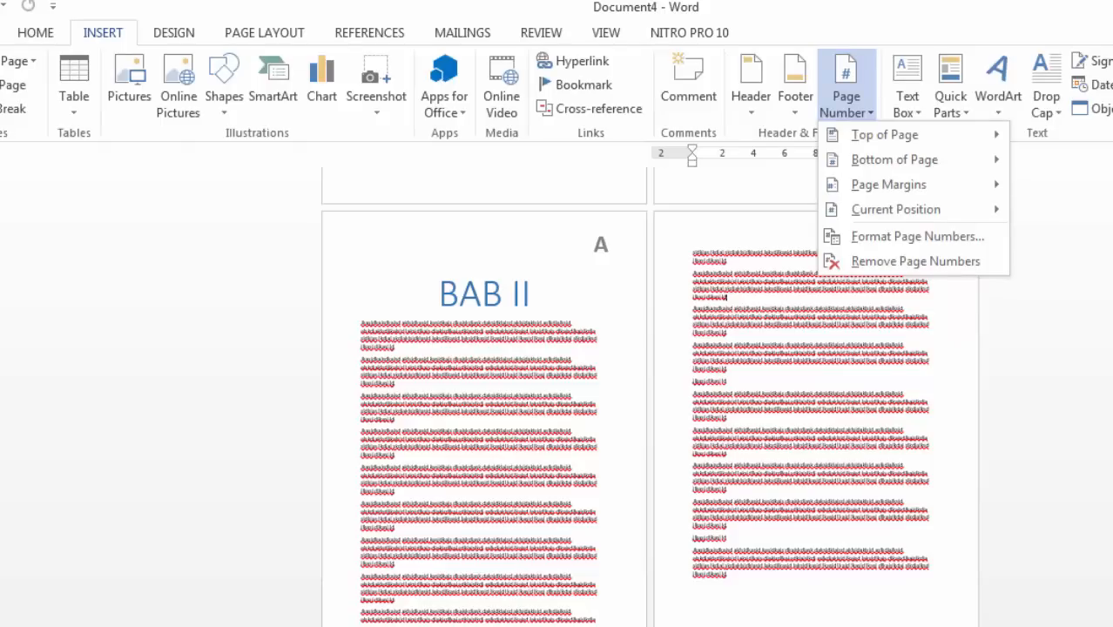
mouse_move(894, 159)
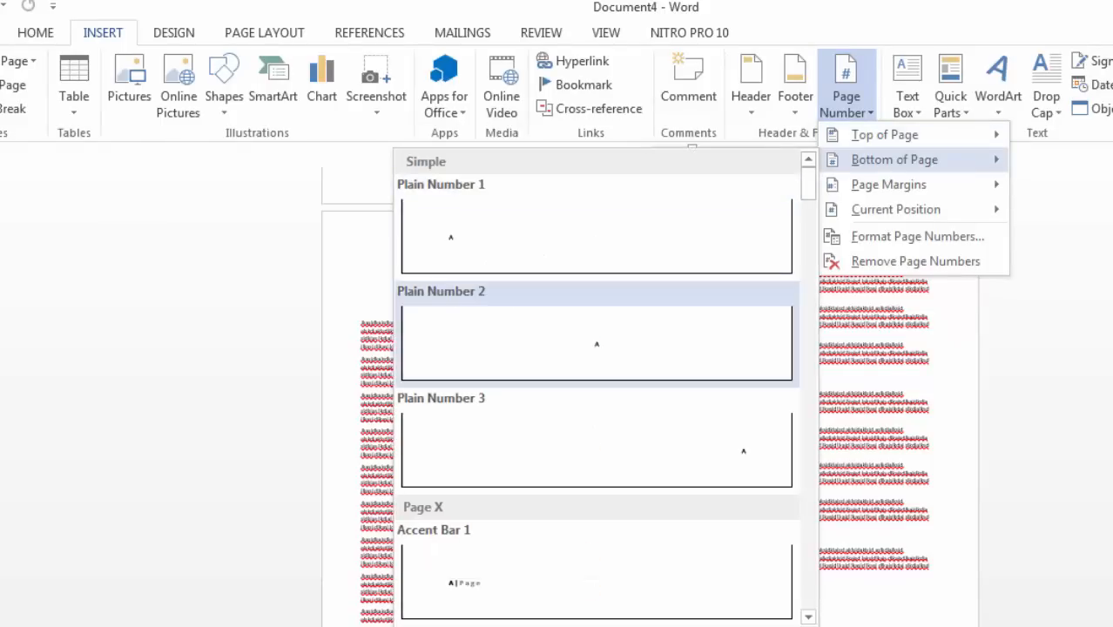
left_click(596, 236)
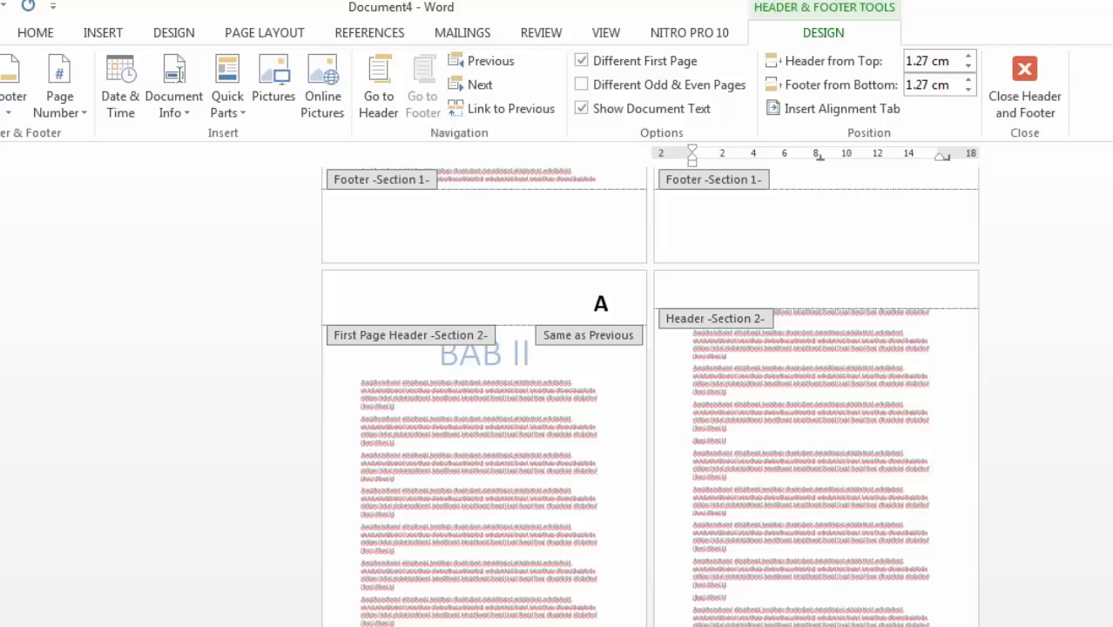
Open and close the footer, then return to the second page's text.
double_click(729, 441)
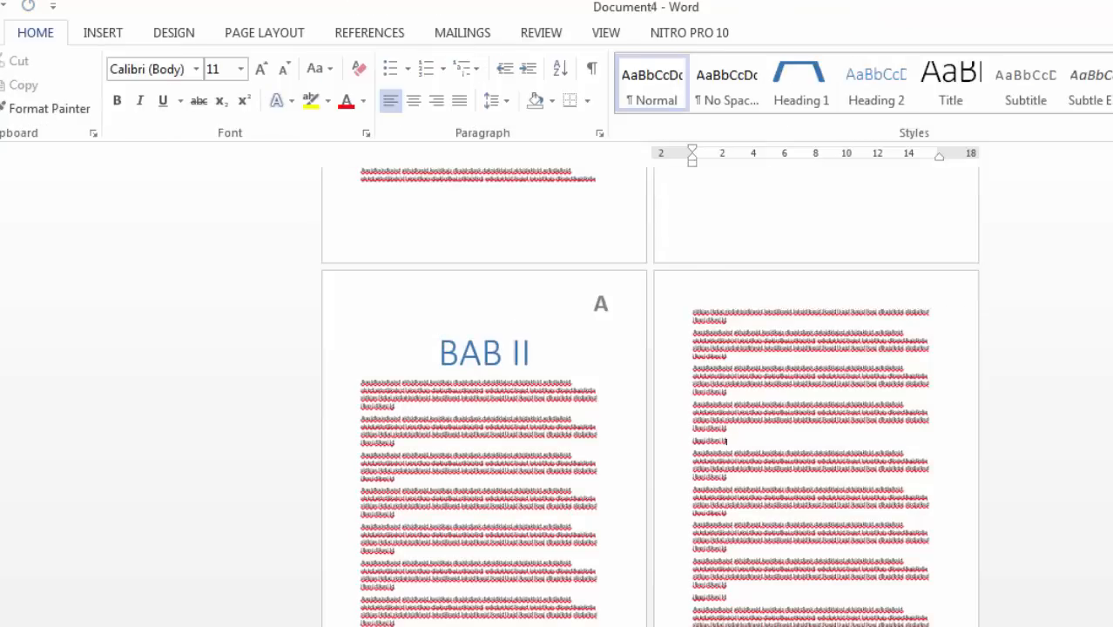
double_click(806, 624)
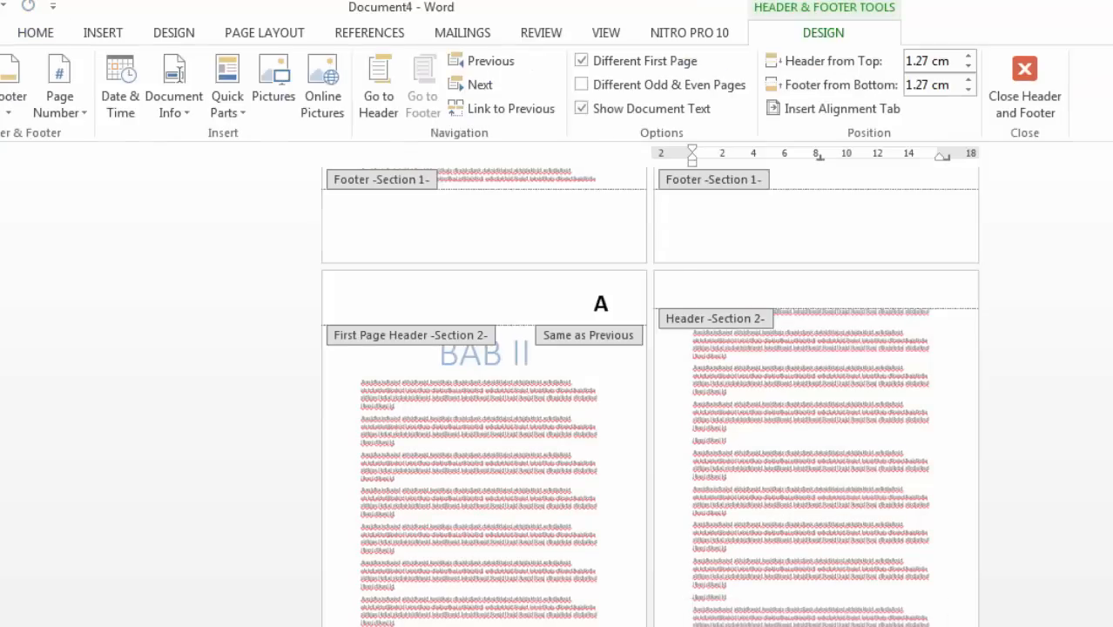
double_click(783, 558)
scroll(784, 557, "up", 1)
scroll(648, 397, "up", 10)
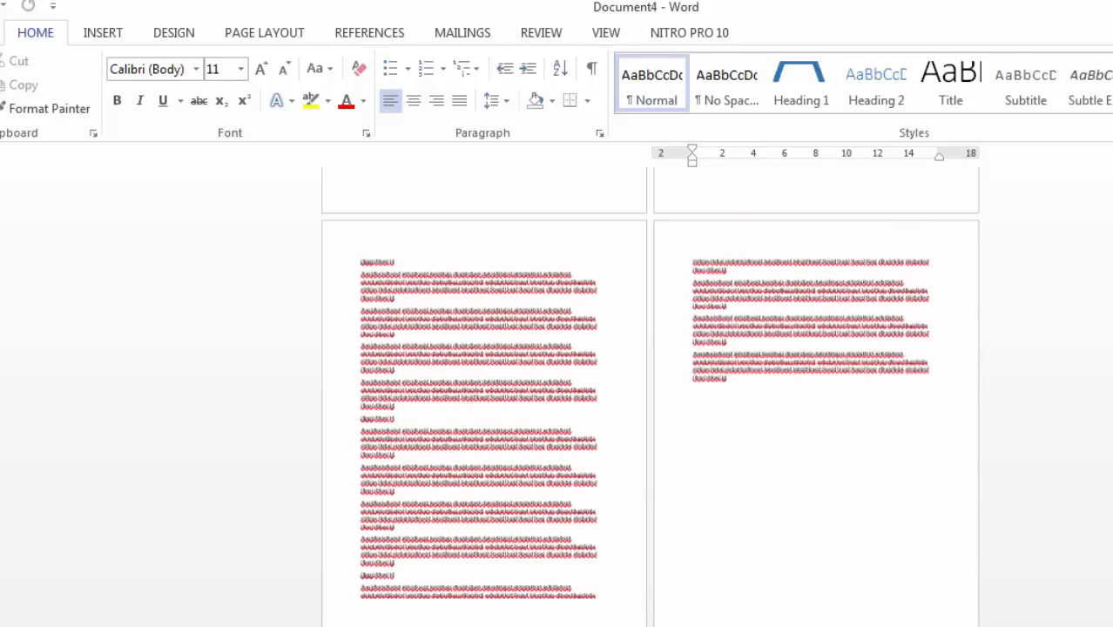
scroll(649, 397, "up", 2)
scroll(649, 397, "up", 4)
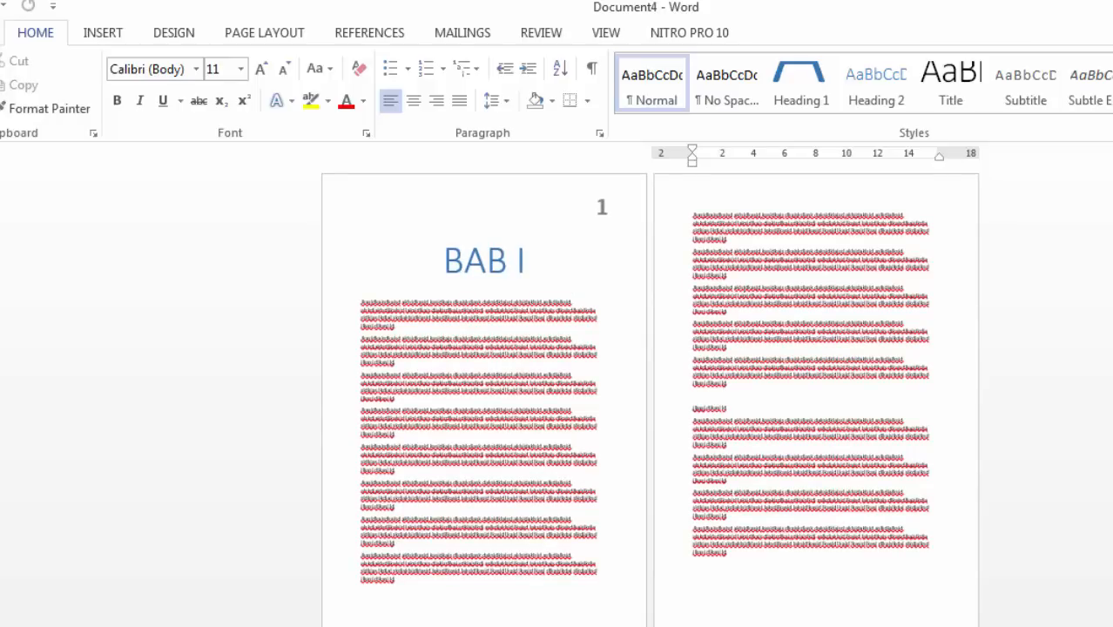
left_click(745, 279)
Add a centred plain page number at the bottom of page 2.
left_click(102, 33)
left_click(845, 96)
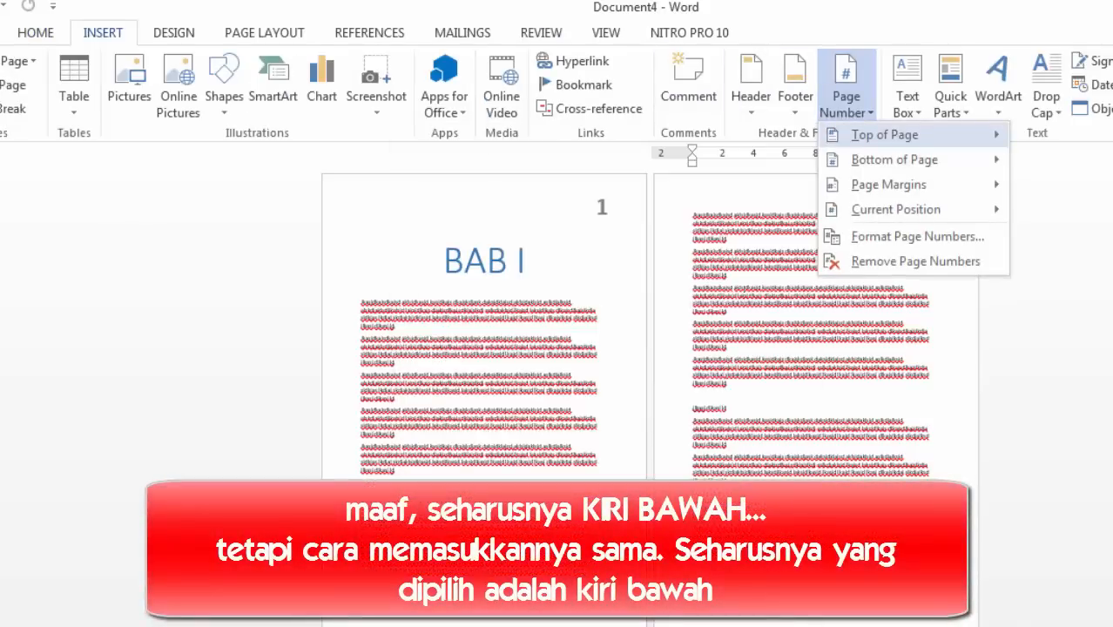
mouse_move(894, 160)
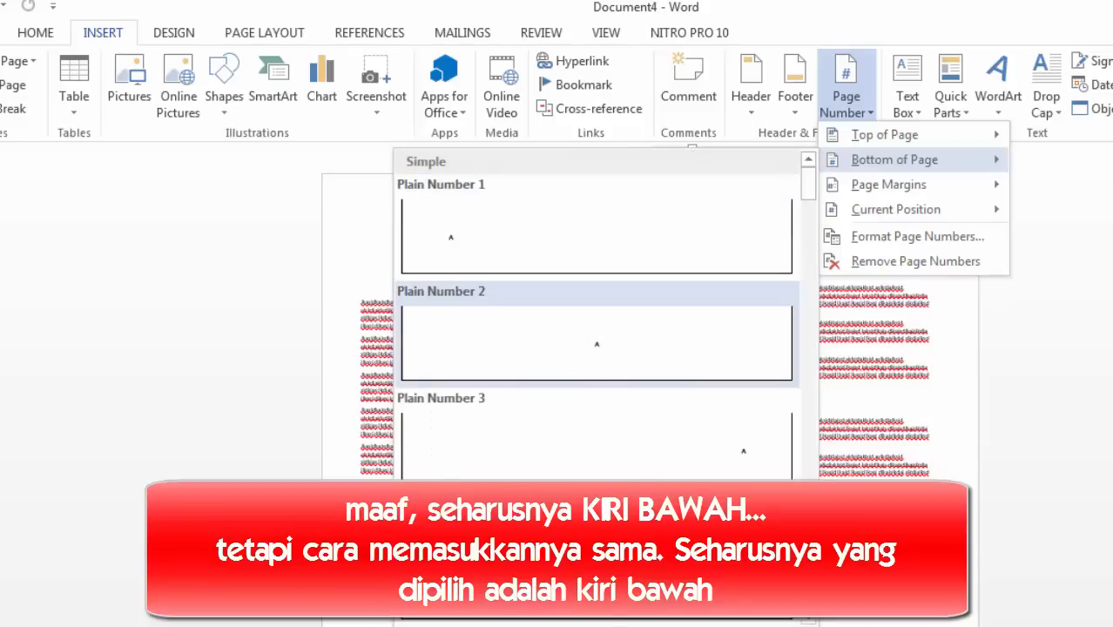
left_click(596, 343)
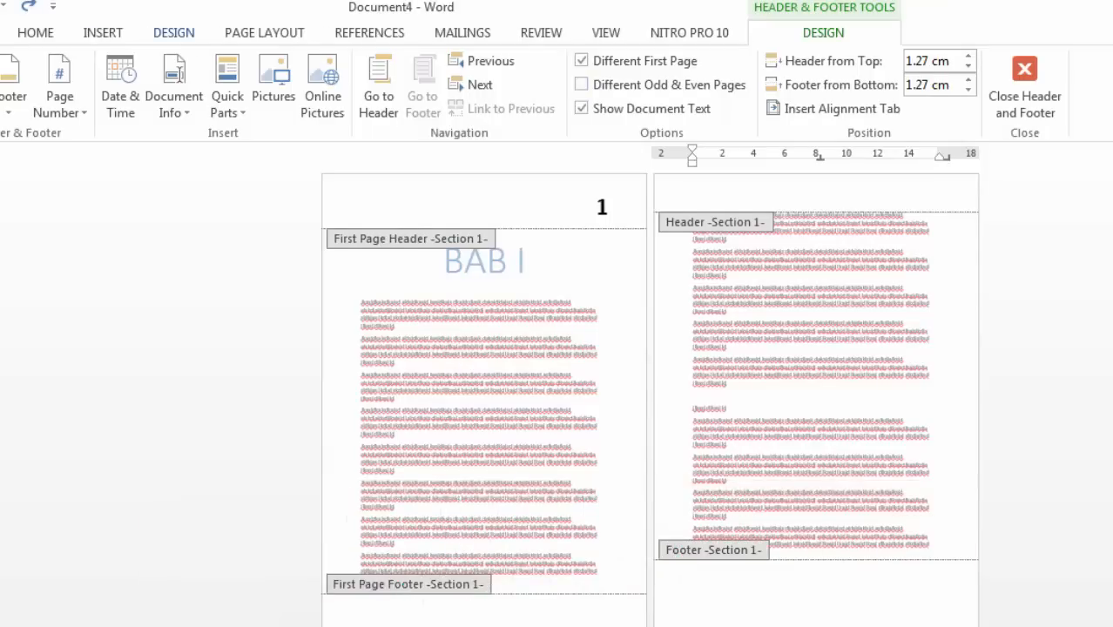
Insert a Top of Page Plain Number 2 and enlarge it twice with Ctrl+].
left_click(102, 33)
left_click(846, 87)
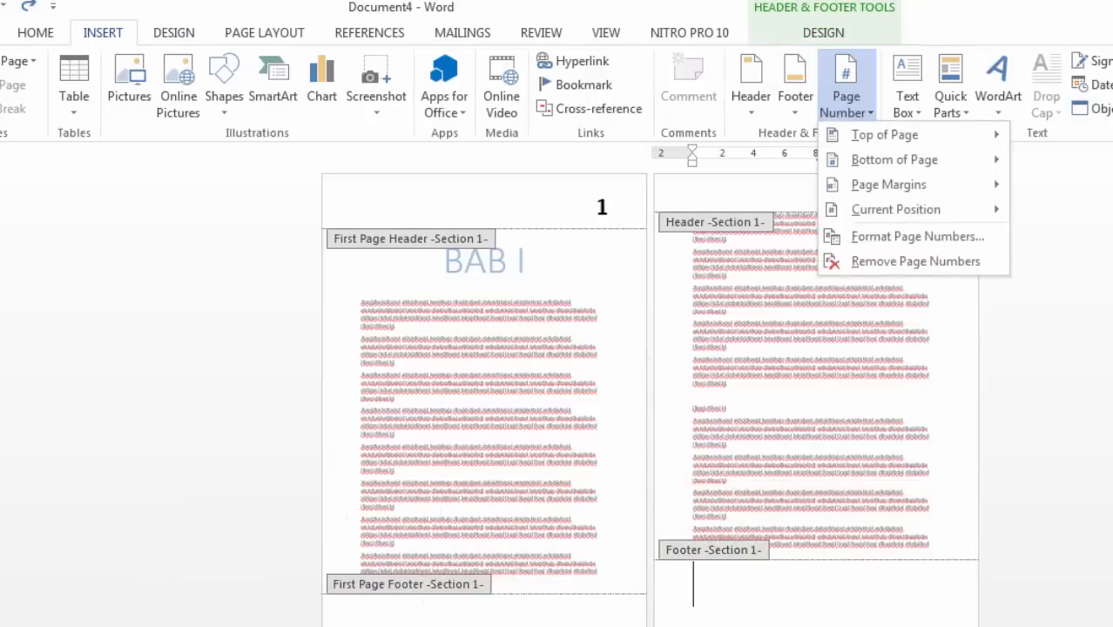
mouse_move(884, 135)
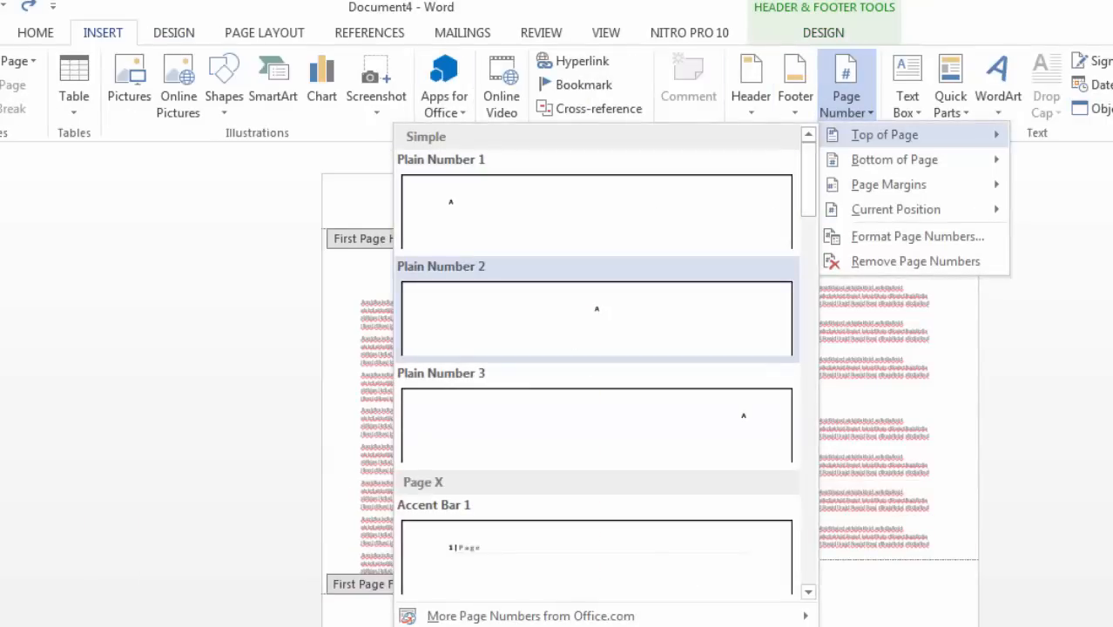
left_click(596, 318)
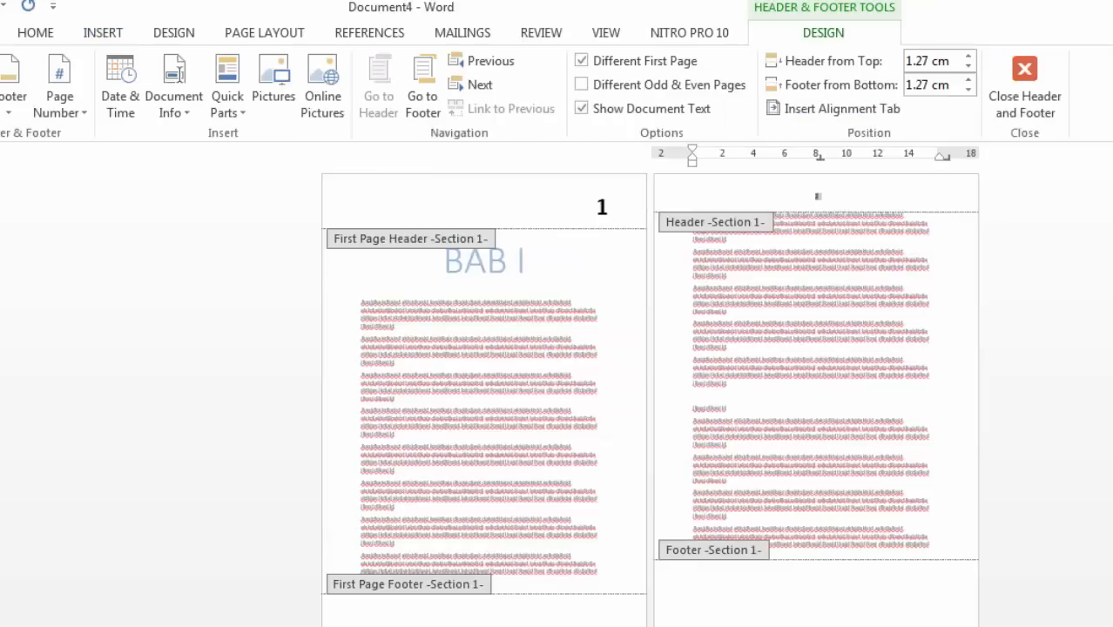
key("ctrl+]")
key("ctrl+]")
key("ctrl+]")
key("ctrl+]")
key("ctrl+]")
key("ctrl+]")
key("ctrl+]")
key("ctrl+]")
key("ctrl+]")
key("ctrl+]")
key("ctrl+]")
key("ctrl+]")
key("ctrl+]")
key("ctrl+]")
key("ctrl+]")
key("ctrl+]")
key("ctrl+]")
key("ctrl+]")
key("ctrl+]")
key("ctrl+]")
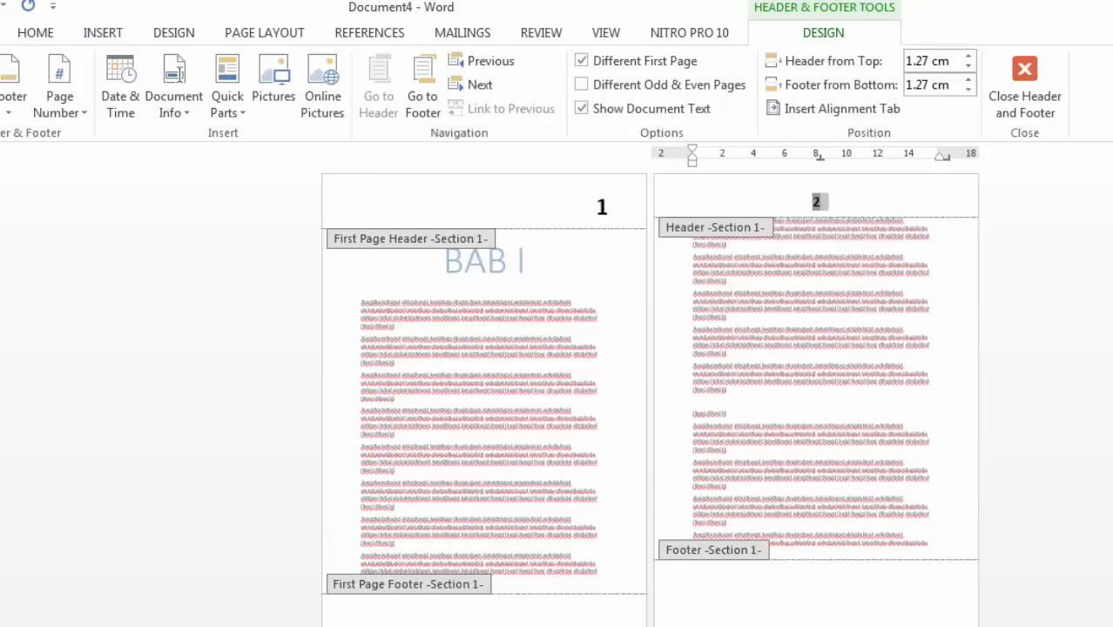
key("ctrl+]")
key("ctrl+]")
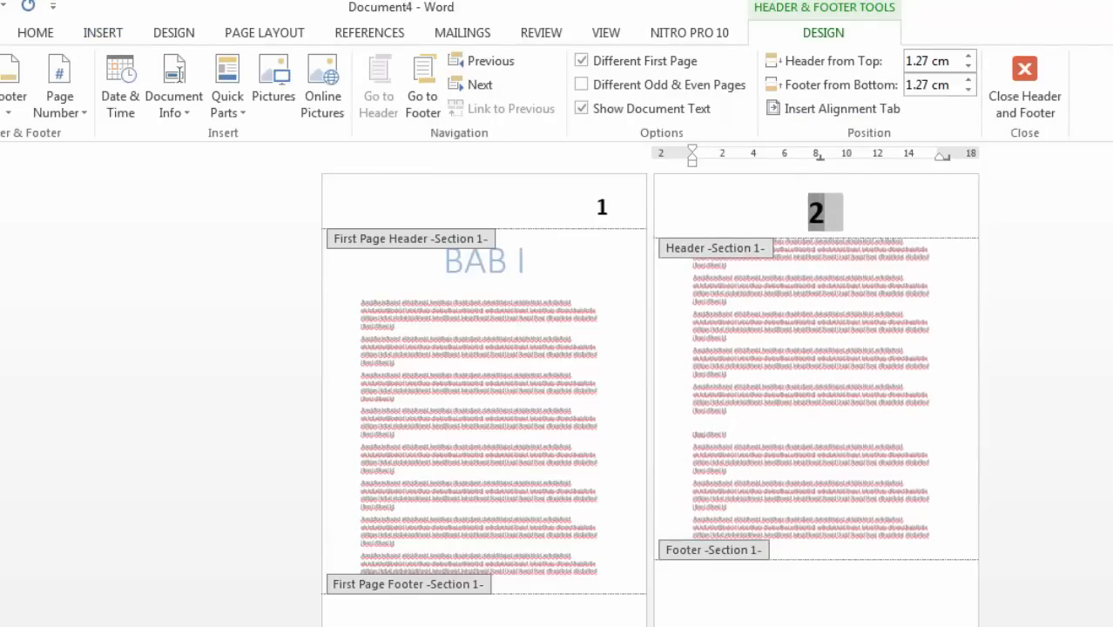
scroll(650, 383, "down", 3)
scroll(649, 383, "up", 3)
left_click(824, 213)
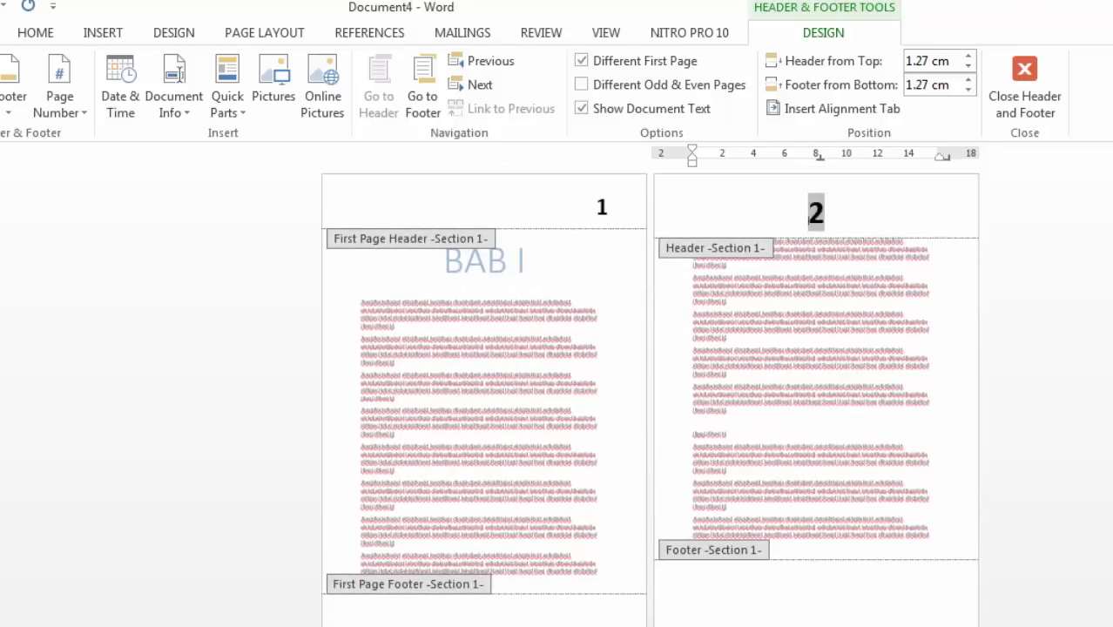
Close header and footer editing and scroll down to the BAB III page numbered 4.
scroll(650, 383, "down", 10)
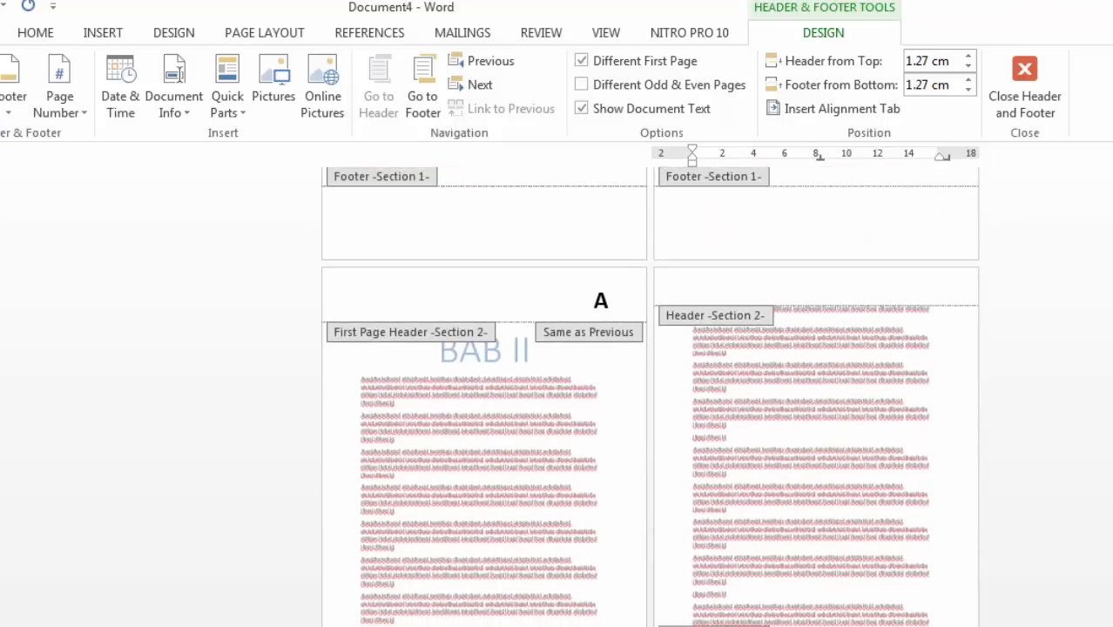
scroll(766, 519, "down", 3)
double_click(766, 519)
scroll(766, 519, "down", 4)
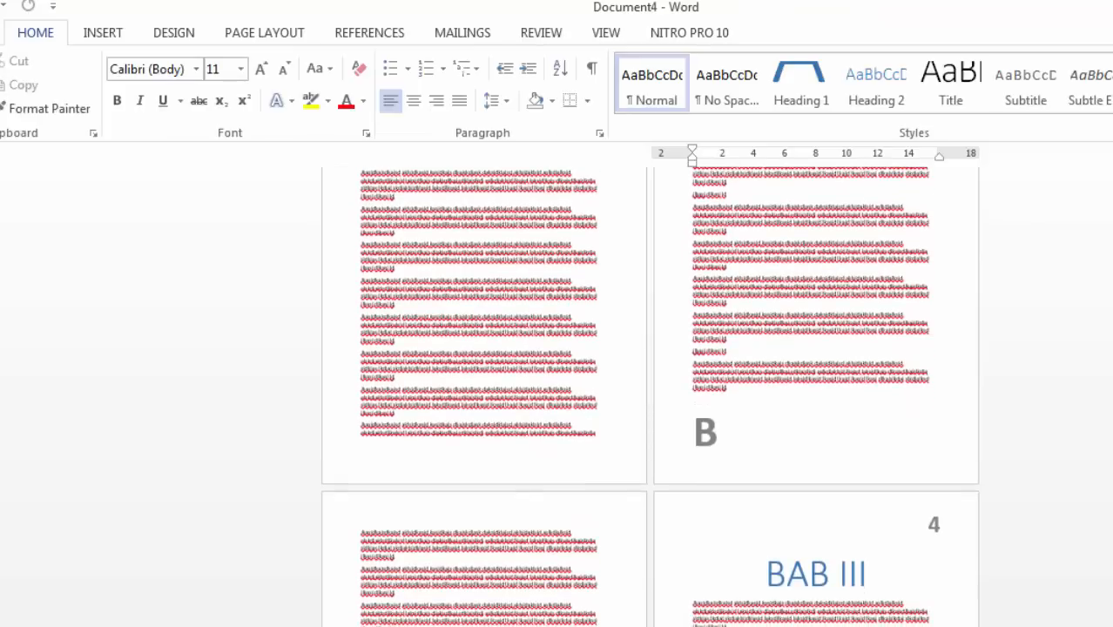
scroll(650, 392, "down", 3)
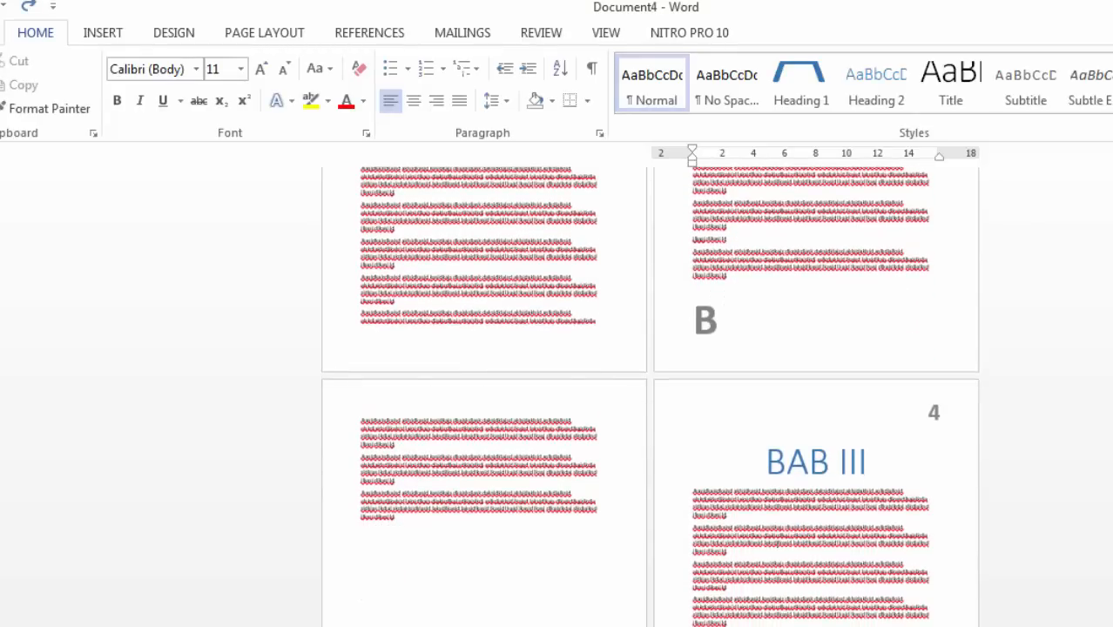
scroll(650, 397, "down", 4)
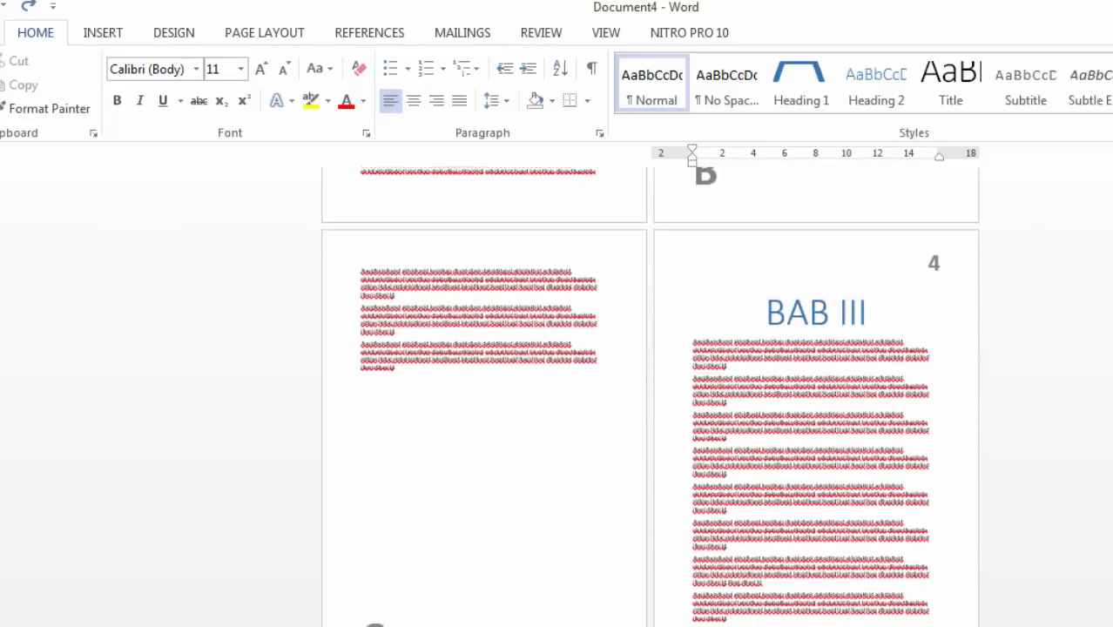
scroll(650, 397, "down", 11)
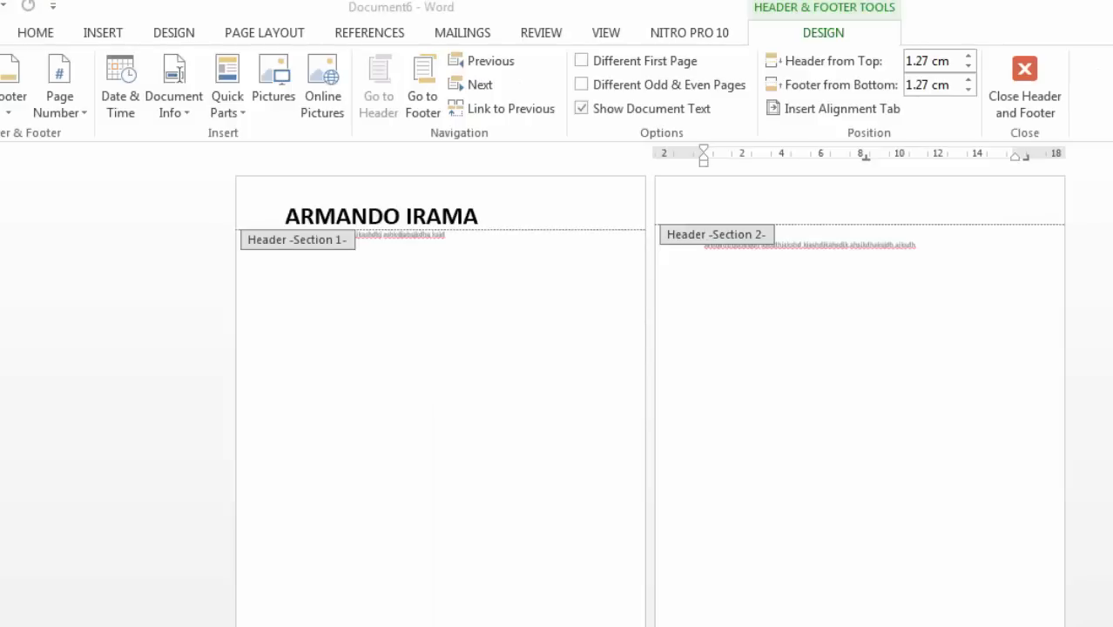
Type bold, enlarged headings BAB I, BAB II and BABIII on separate lines in Document7.
key("alt+Tab")
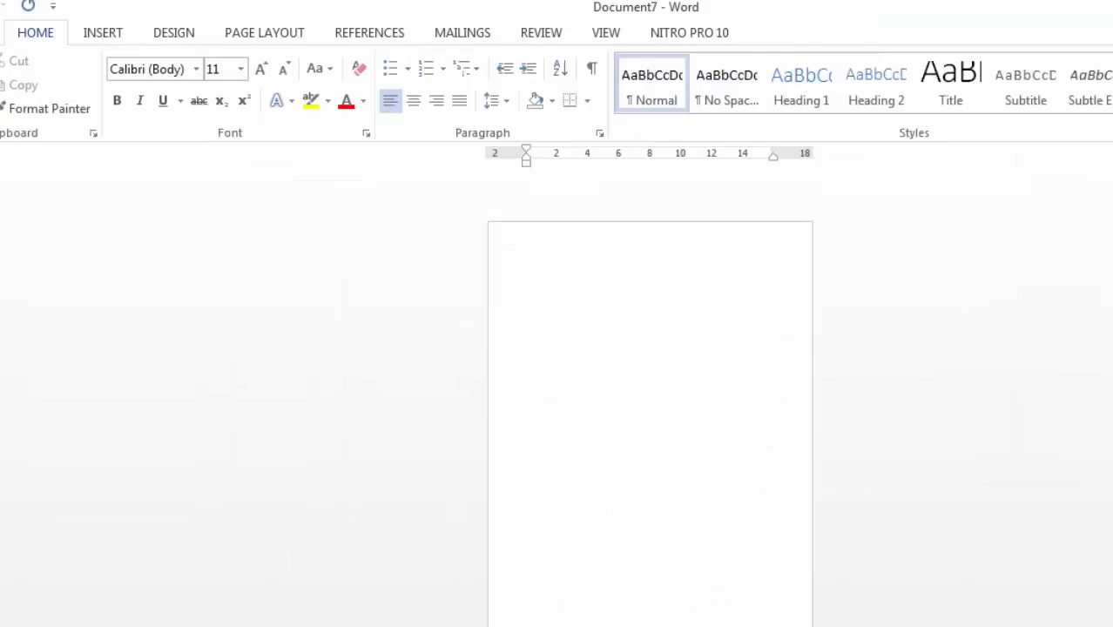
key("ctrl+a")
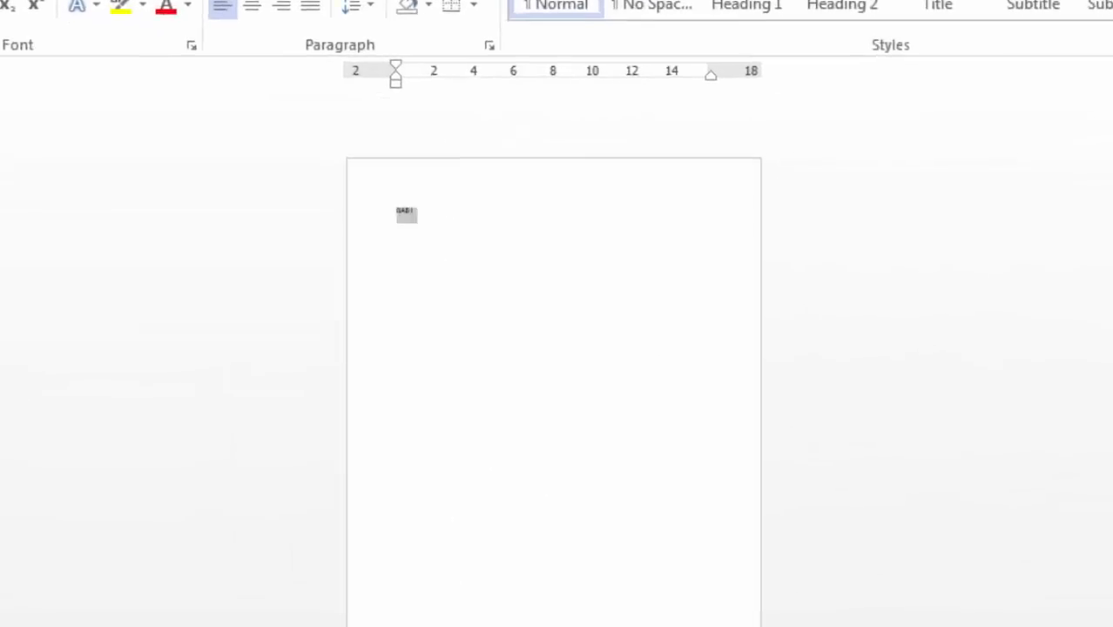
key("ctrl+b")
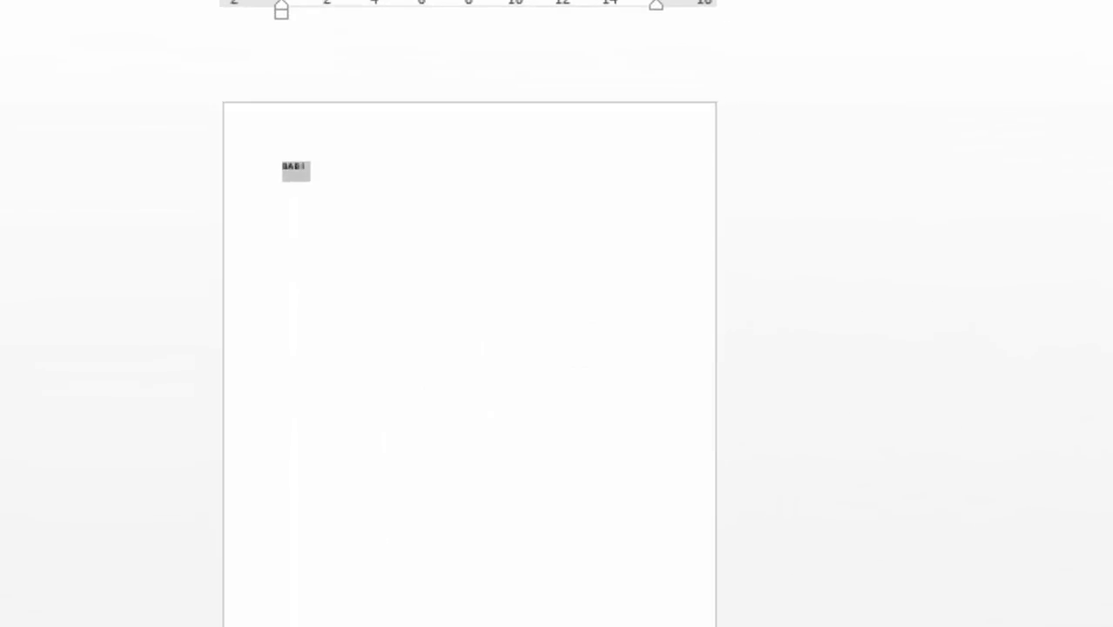
key("ctrl+bracketright")
key("ctrl+bracketright")
key("ctrl+bracketright")
key("ctrl+bracketright")
key("ctrl+bracketright")
key("ctrl+bracketright")
key("ctrl+bracketright")
key("ctrl+bracketright")
key("ctrl+bracketright")
key("ctrl+bracketright")
key("ctrl+bracketright")
key("ctrl+bracketright")
key("ctrl+bracketright")
key("ctrl+bracketright")
key("ctrl+bracketright")
key("ctrl+bracketright")
key("ctrl+bracketright")
key("ctrl+bracketright")
key("ctrl+bracketright")
key("ctrl+bracketright")
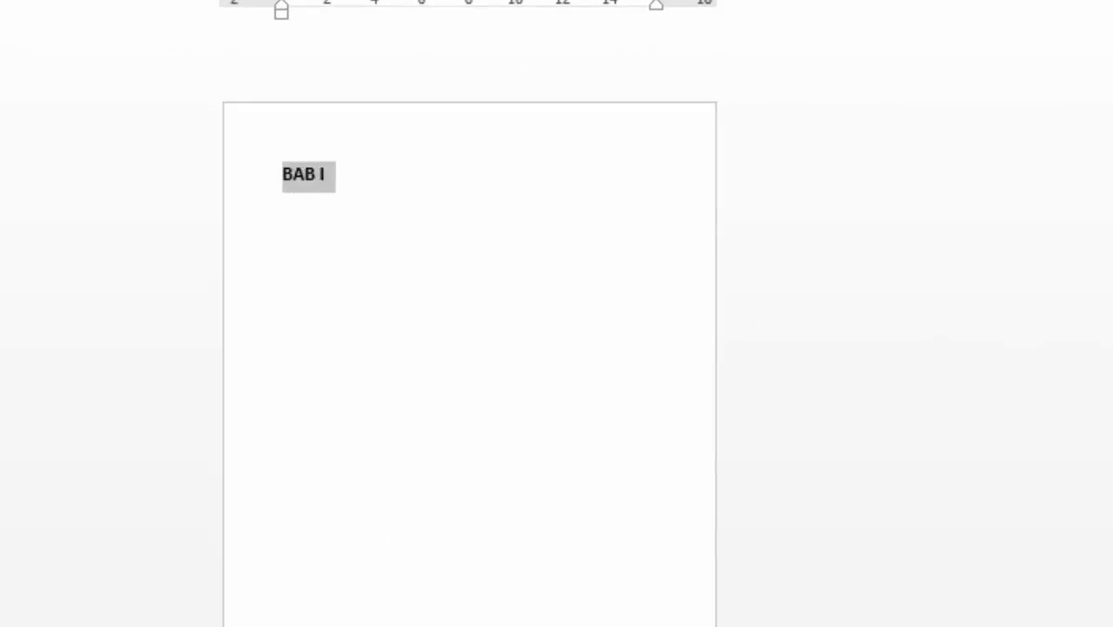
key("Right")
key("Return")
key("Return")
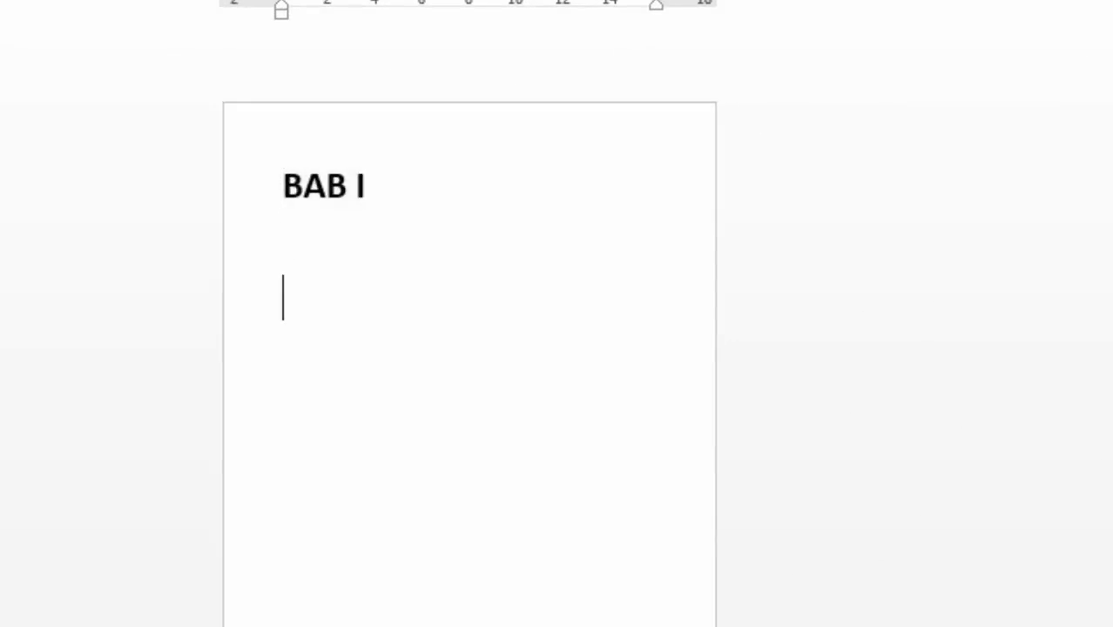
type("BAB II")
key("Return")
key("Return")
type("BABIII")
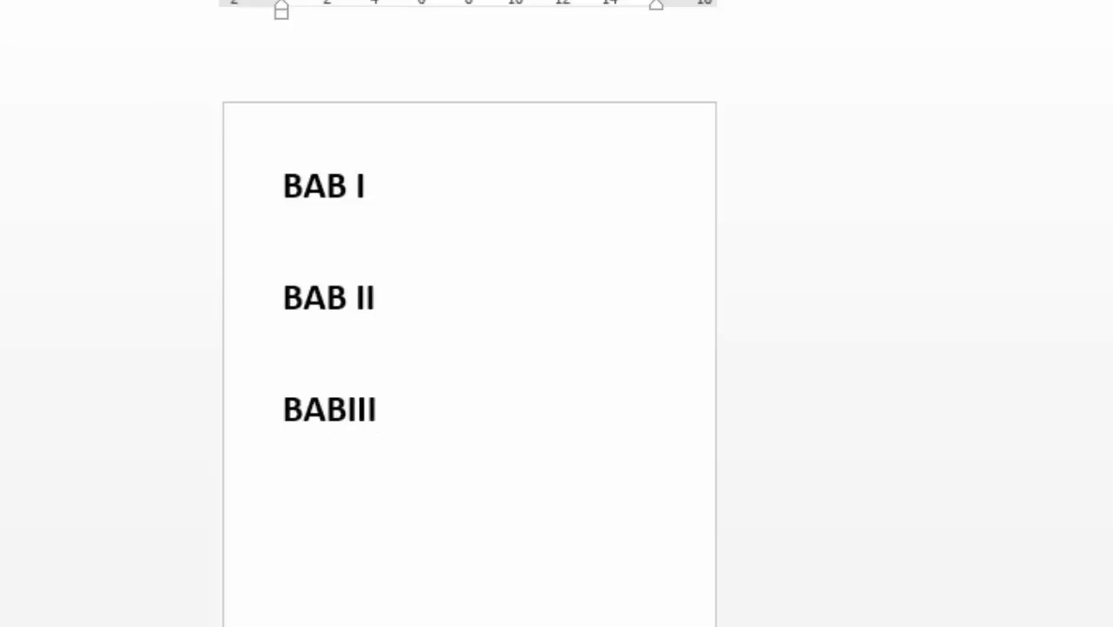
left_click(284, 242)
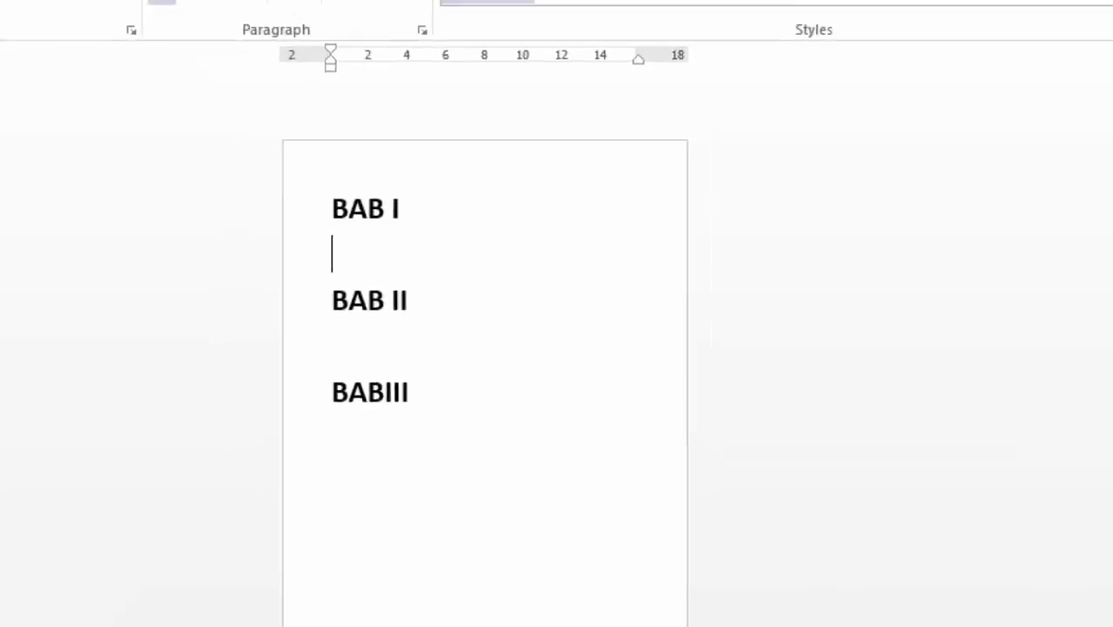
left_click(184, 38)
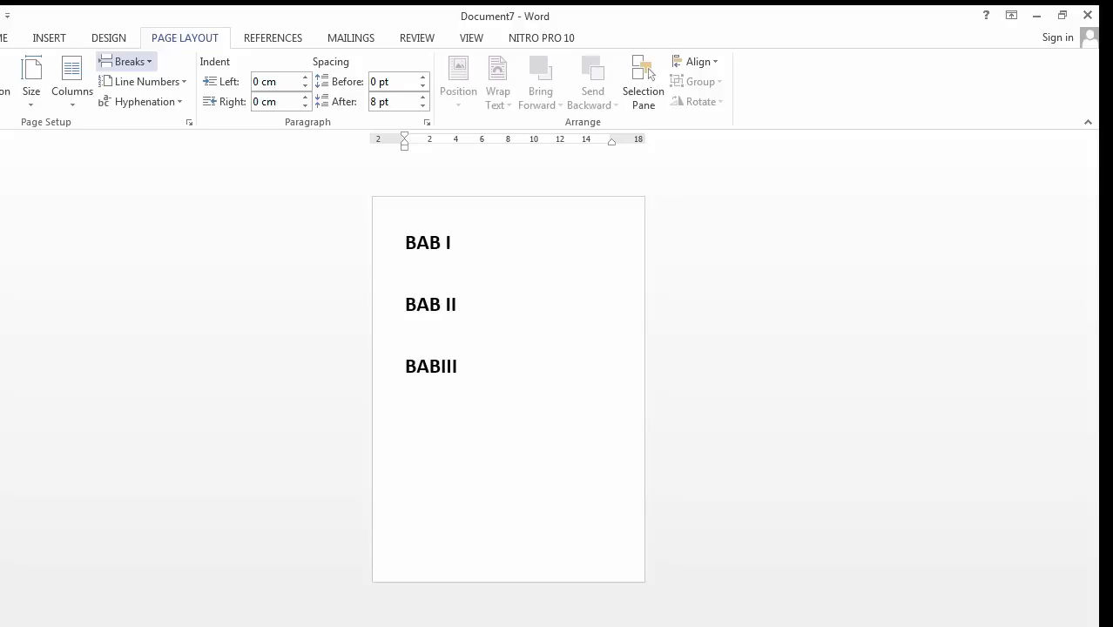
Add Next Page section breaks before BAB II and BABIII, deleting the leftover empty lines.
left_click(126, 61)
left_click(174, 286)
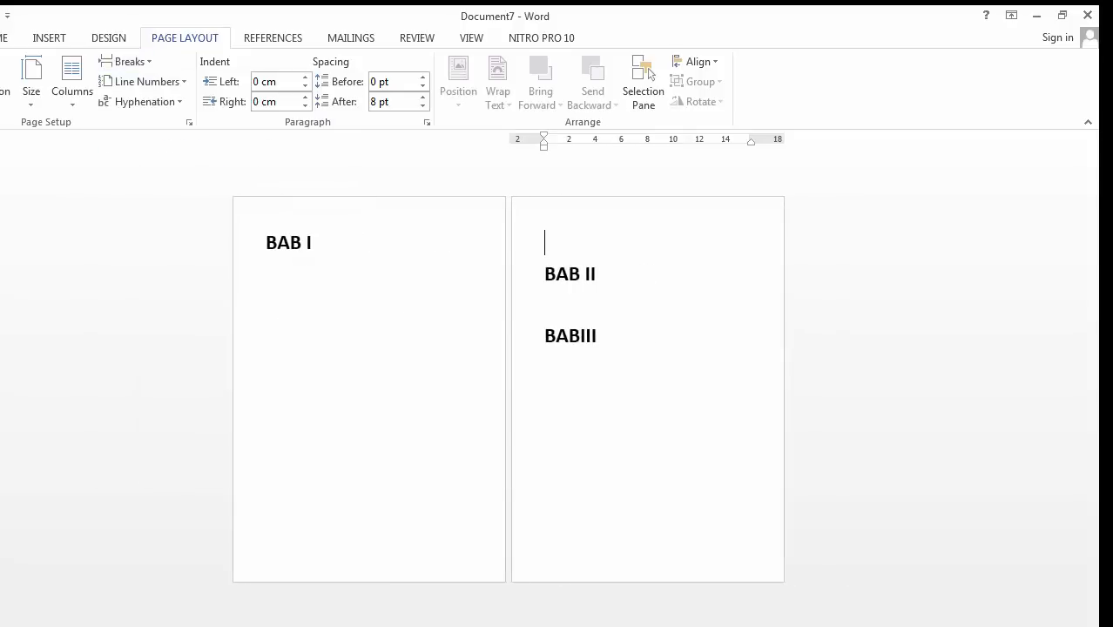
key("Delete")
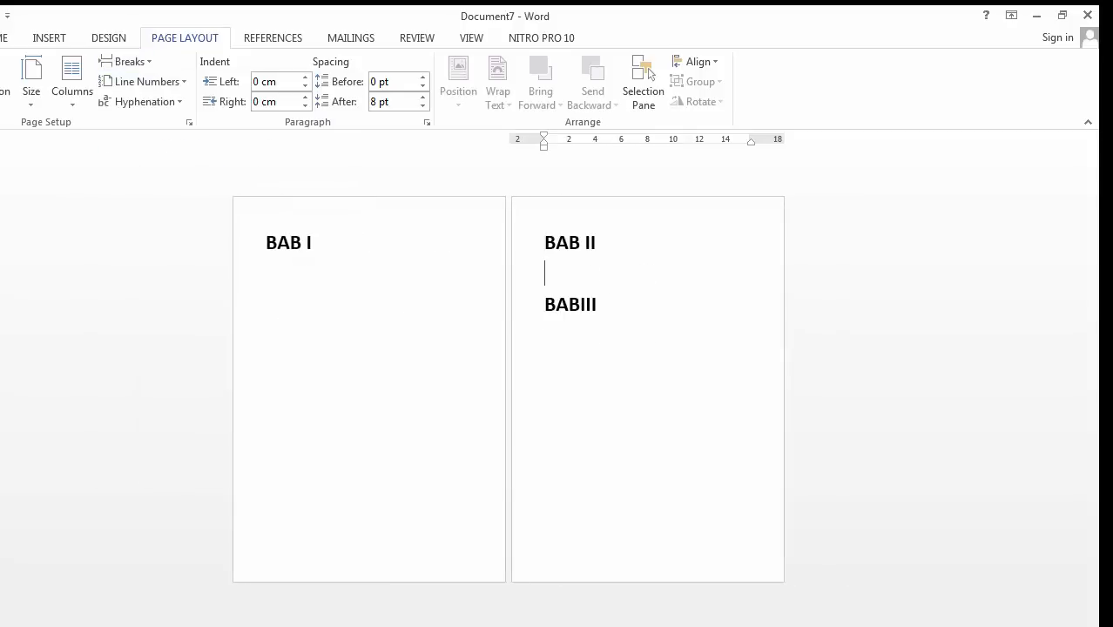
left_click(126, 61)
left_click(174, 285)
key("Delete")
scroll(404, 311, "down", 1)
scroll(404, 312, "down", 1)
scroll(404, 311, "up", 1)
scroll(404, 312, "up", 2)
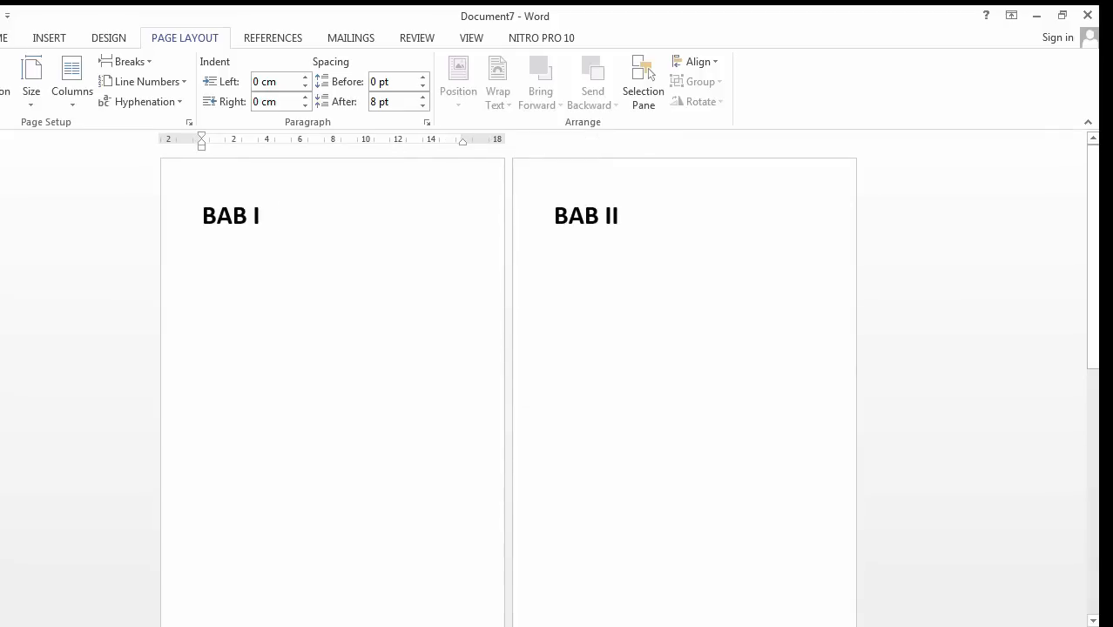
double_click(614, 209)
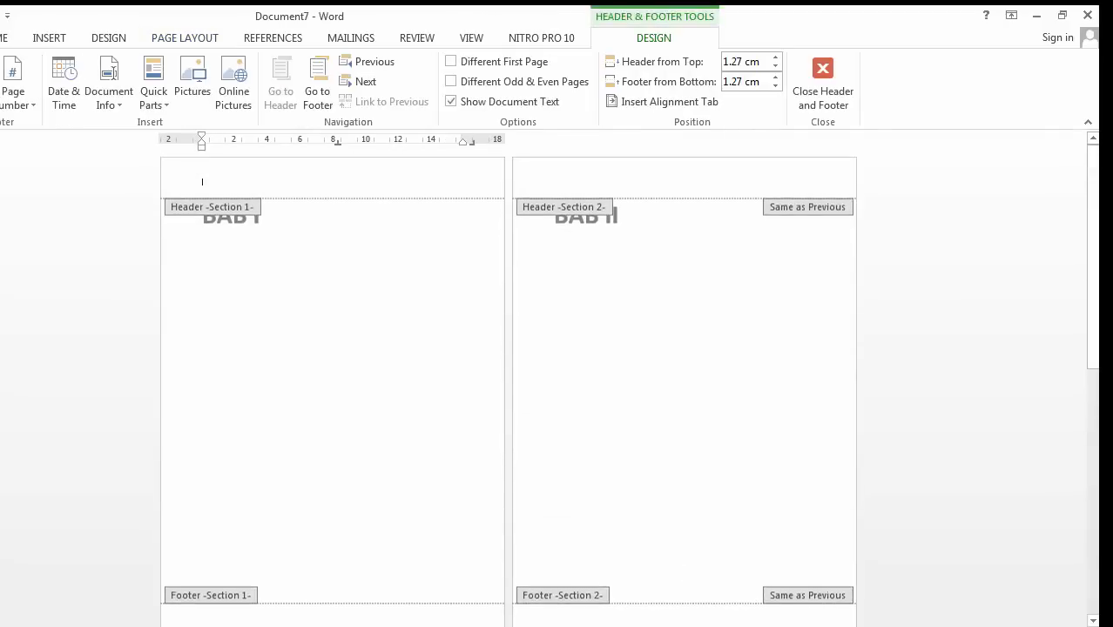
scroll(508, 378, "down", 10)
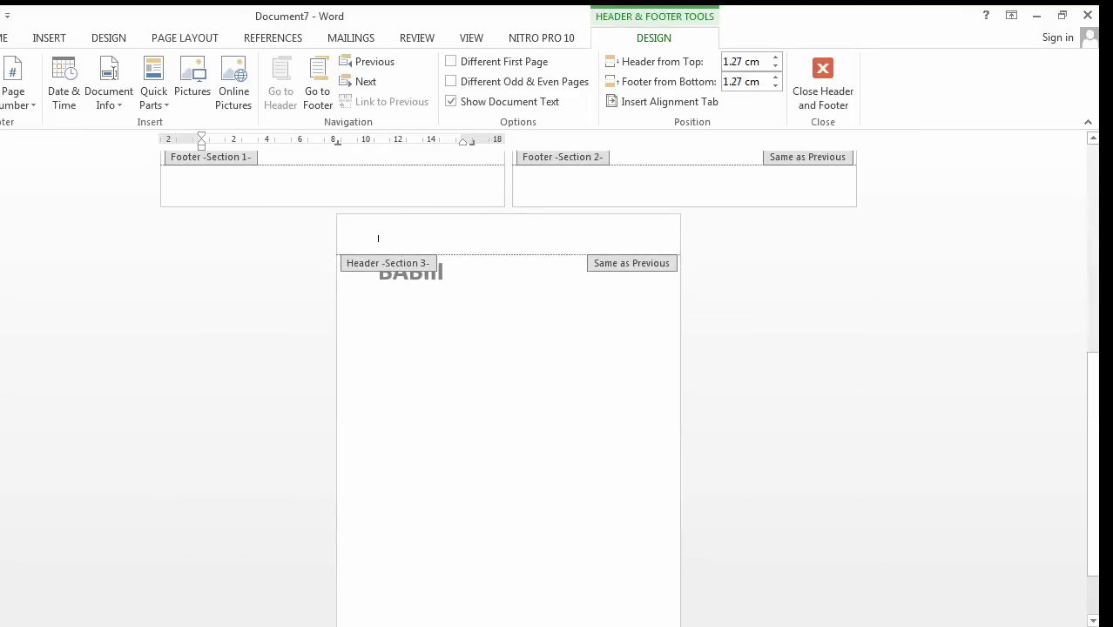
scroll(508, 378, "up", 10)
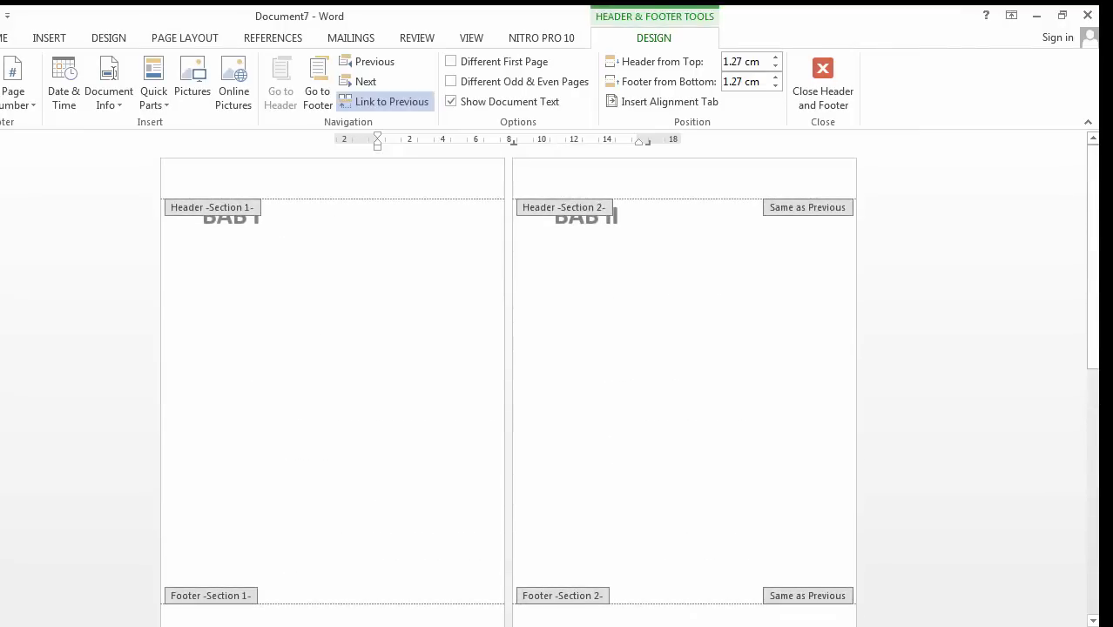
left_click(552, 184)
double_click(816, 209)
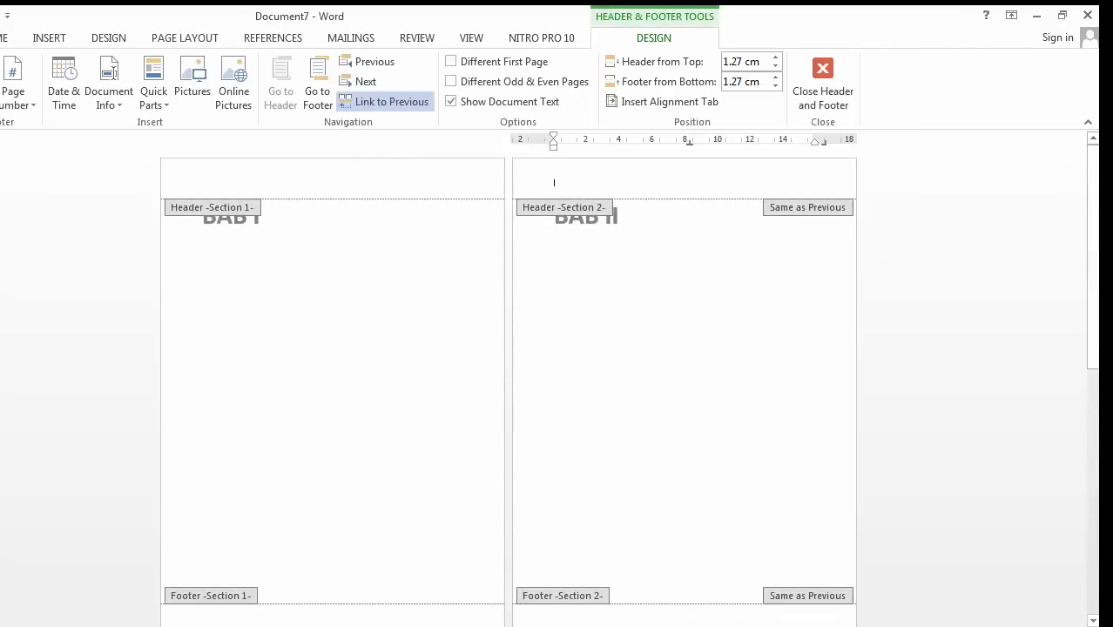
Insert Bottom of Page Plain Number 2 page numbers on the BAB pages.
left_click(49, 38)
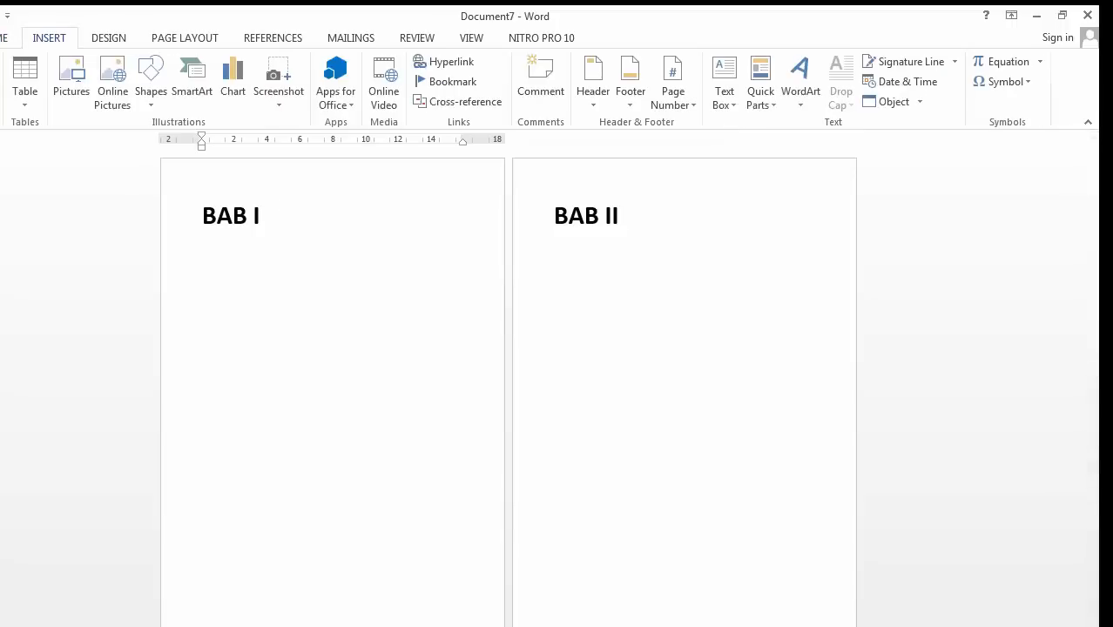
left_click(672, 94)
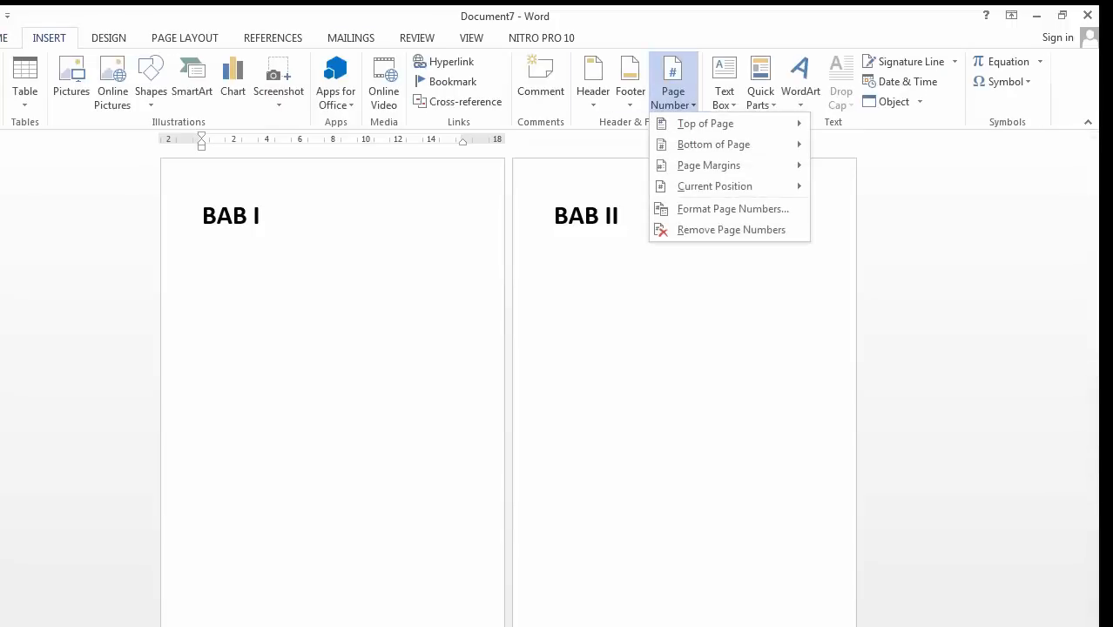
left_click(306, 283)
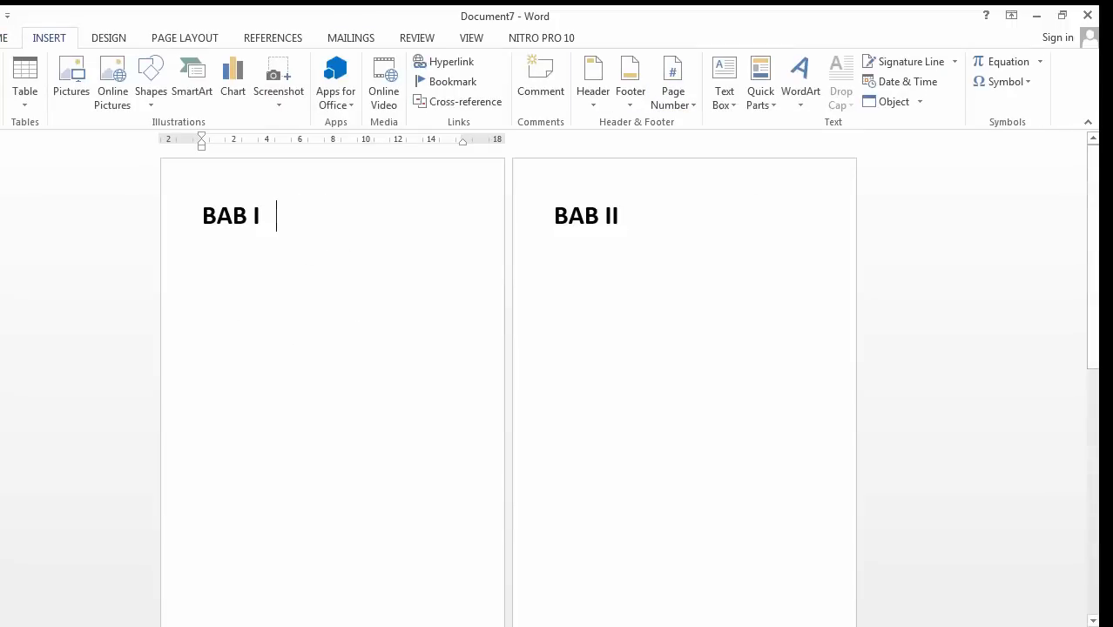
left_click(672, 94)
mouse_move(713, 145)
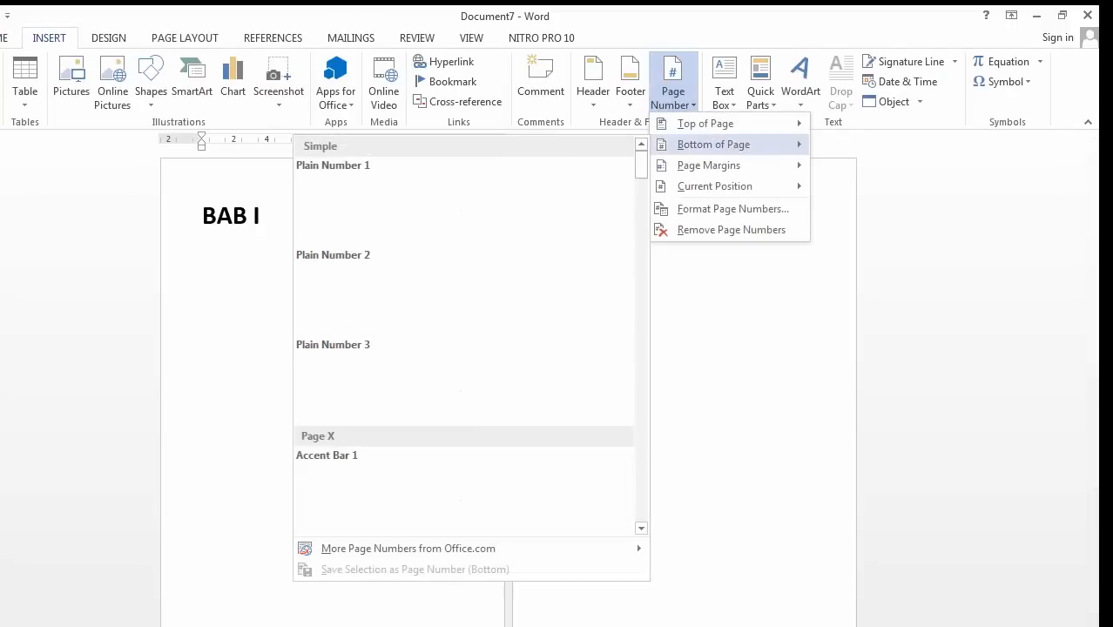
left_click(463, 291)
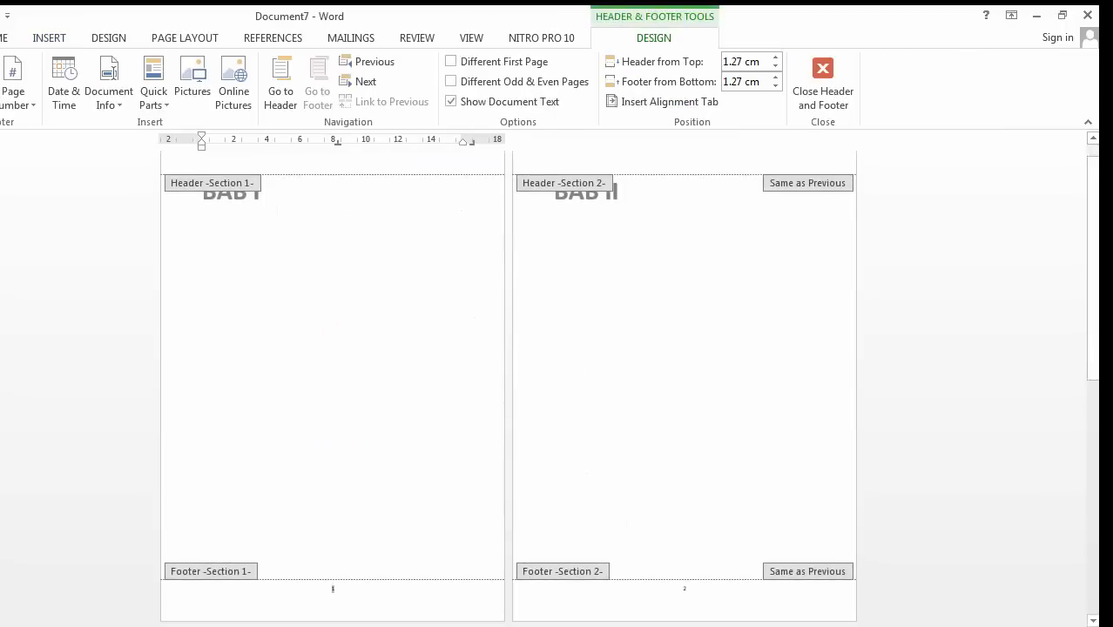
Enlarge the footer page numbers with Ctrl+Shift+> and return to the BAB II page body.
scroll(557, 383, "down", 3)
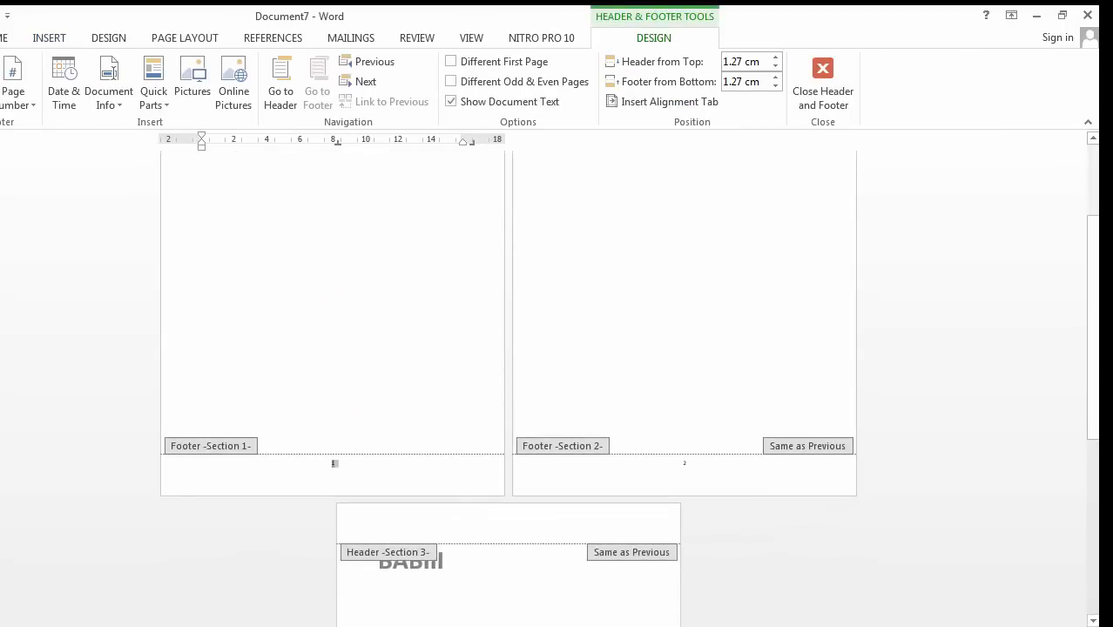
key("ctrl+shift+period")
key("ctrl+shift+period")
key("ctrl+shift+period")
key("ctrl+shift+period")
key("ctrl+shift+period")
key("ctrl+shift+period")
key("ctrl+shift+period")
key("ctrl+shift+period")
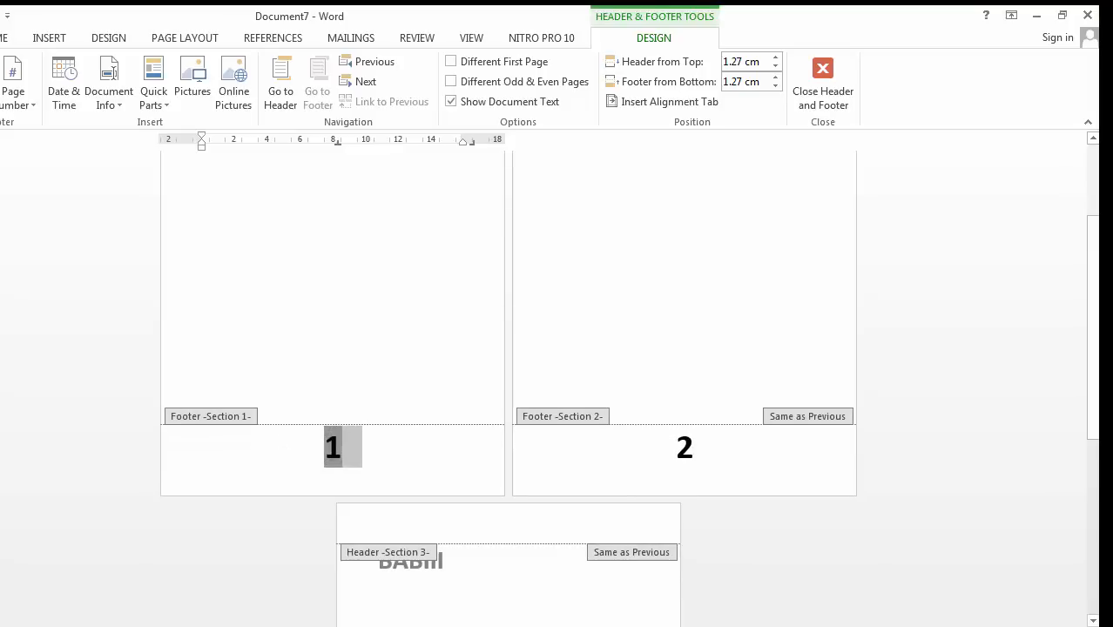
double_click(333, 296)
scroll(332, 296, "down", 10)
scroll(627, 294, "up", 10)
left_click(628, 295)
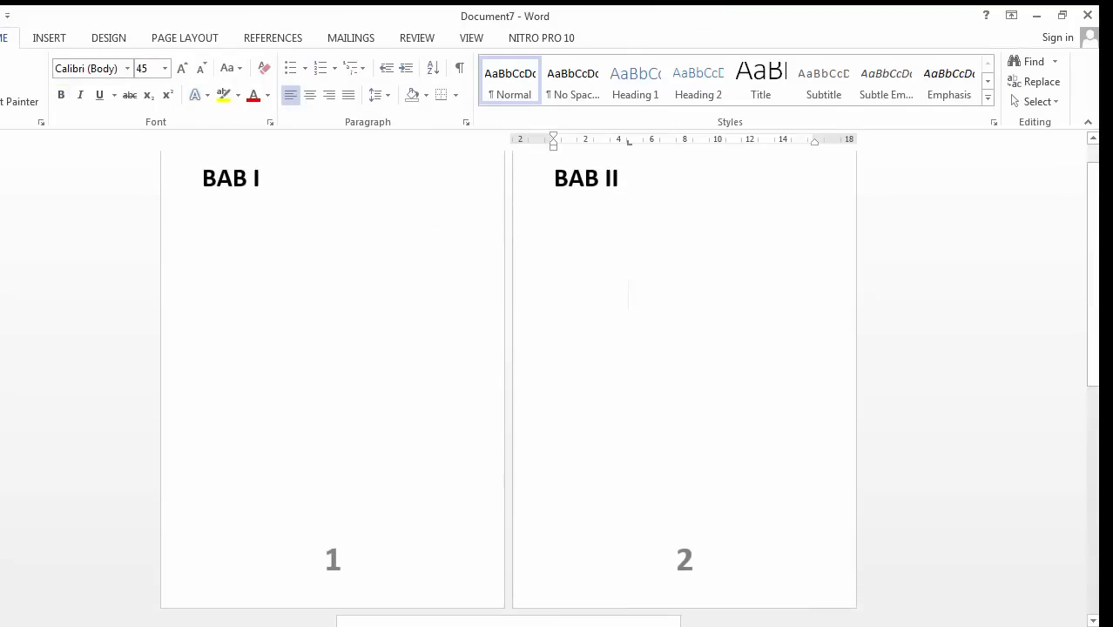
Delete the page number from the section footers and return to the body text.
scroll(628, 296, "up", 1)
double_click(279, 185)
scroll(279, 184, "down", 3)
scroll(508, 348, "down", 1)
left_click(342, 450)
key("BackSpace")
double_click(339, 331)
Move through the BAB I, BAB II and BABIII pages, then edit the Section 2 header.
scroll(340, 331, "up", 2)
scroll(340, 331, "down", 2)
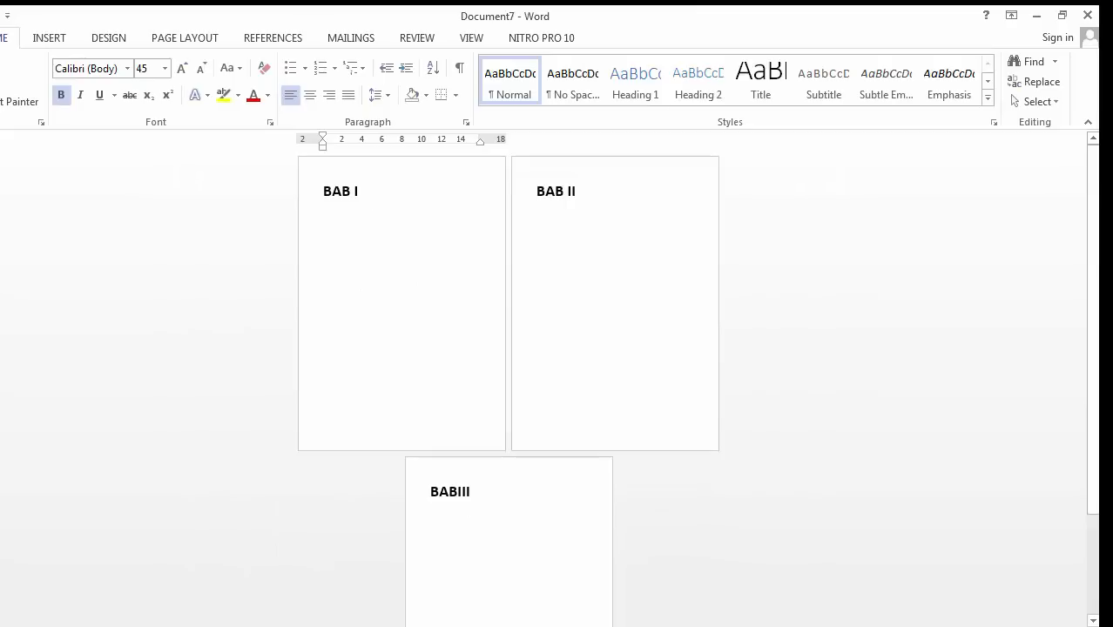
left_click(564, 192)
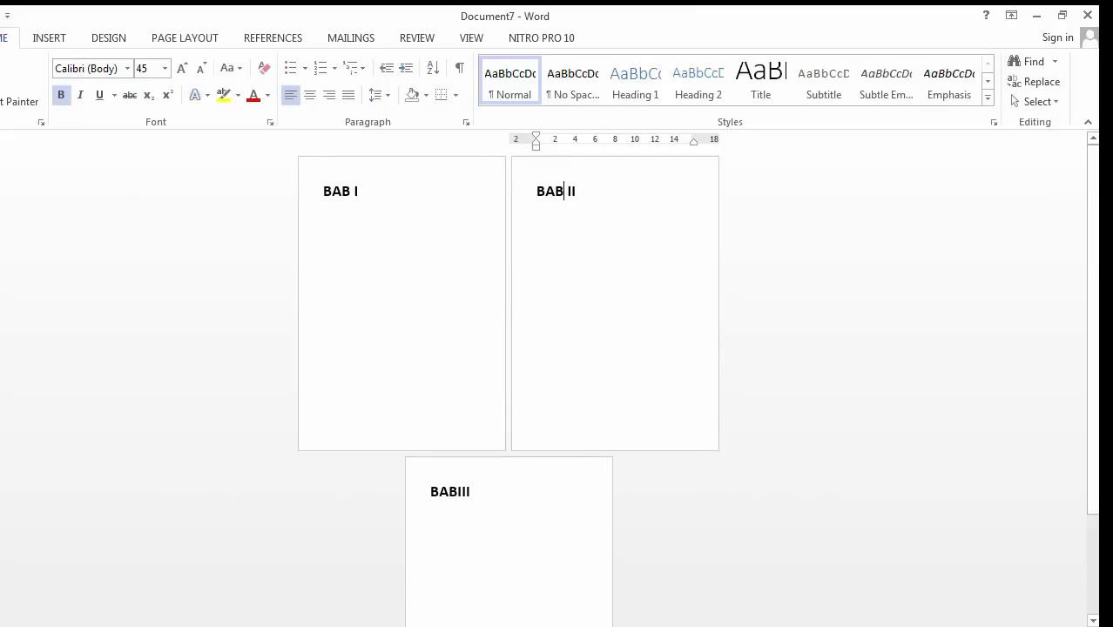
left_click(367, 191)
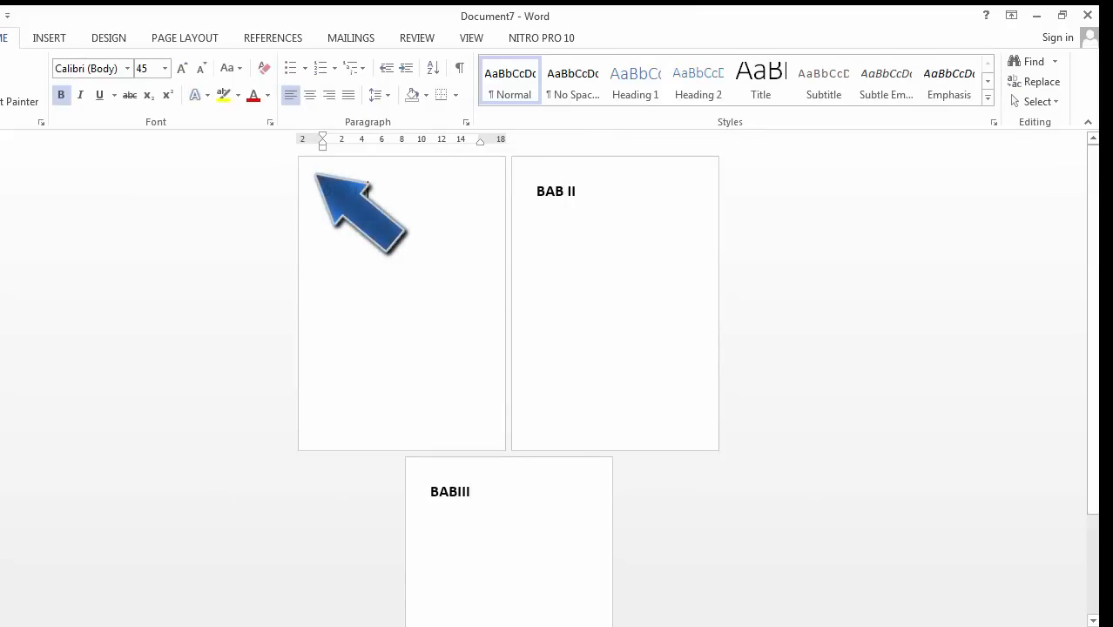
left_click(586, 192)
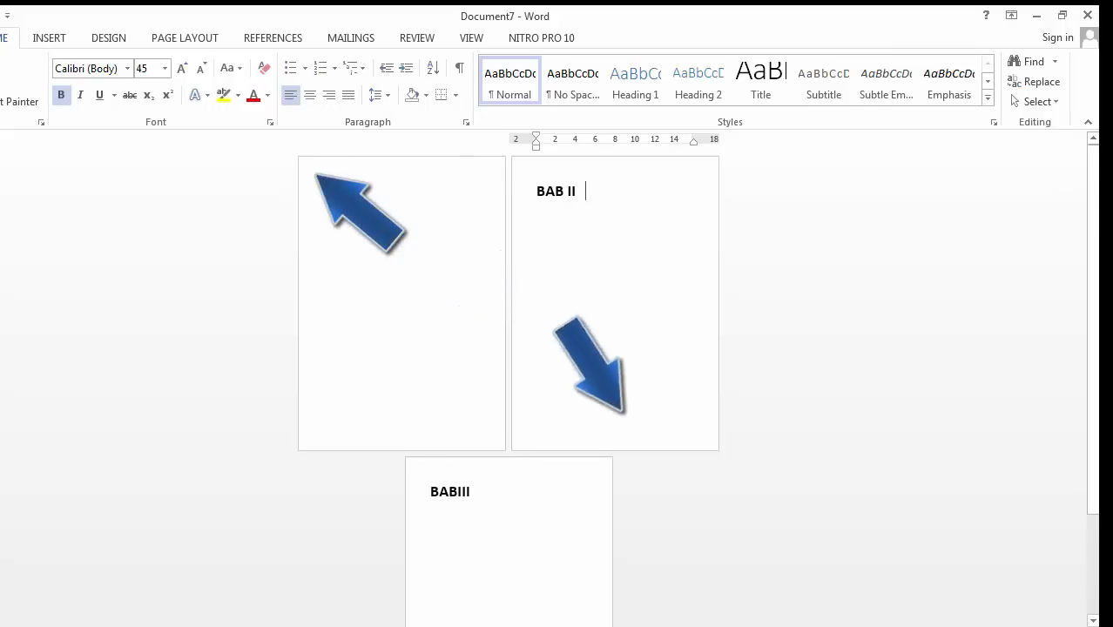
left_click(472, 492)
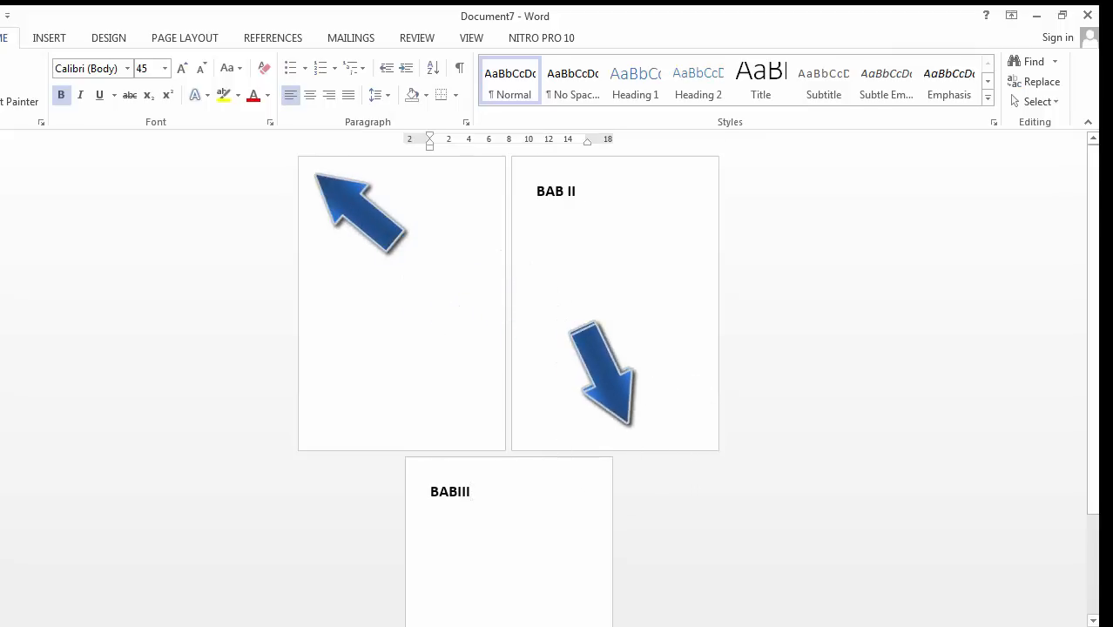
left_click(359, 191)
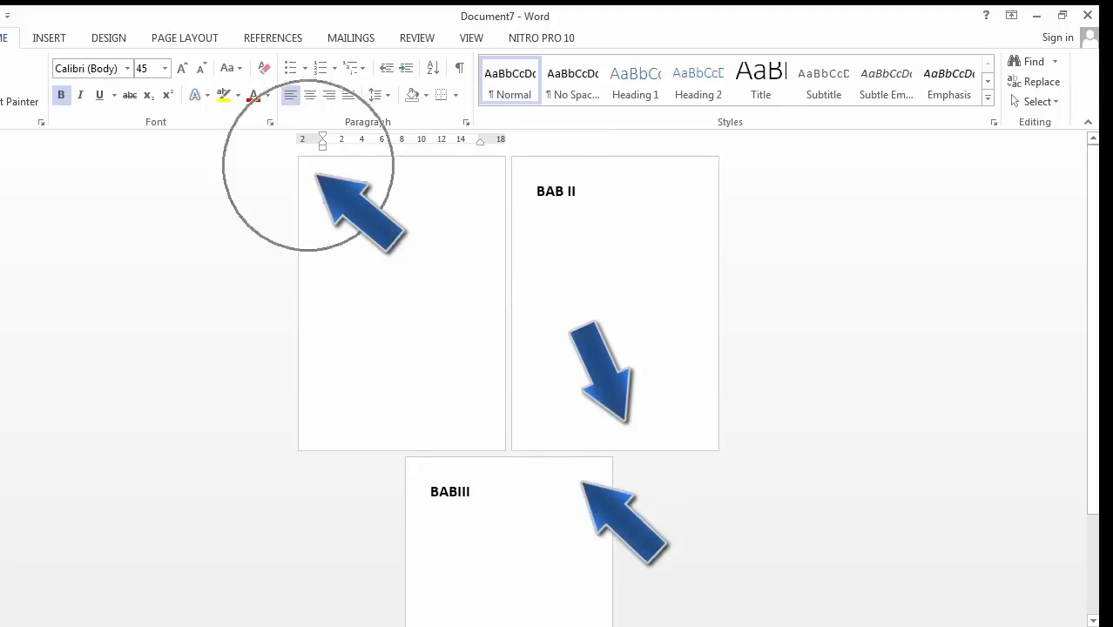
left_click(586, 192)
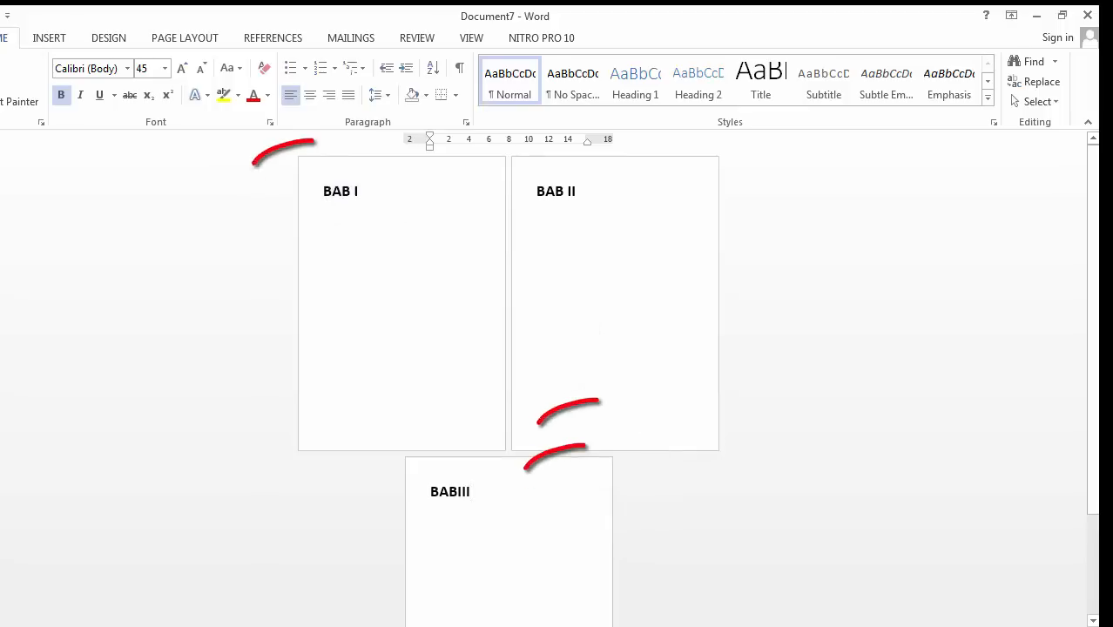
left_click(342, 191)
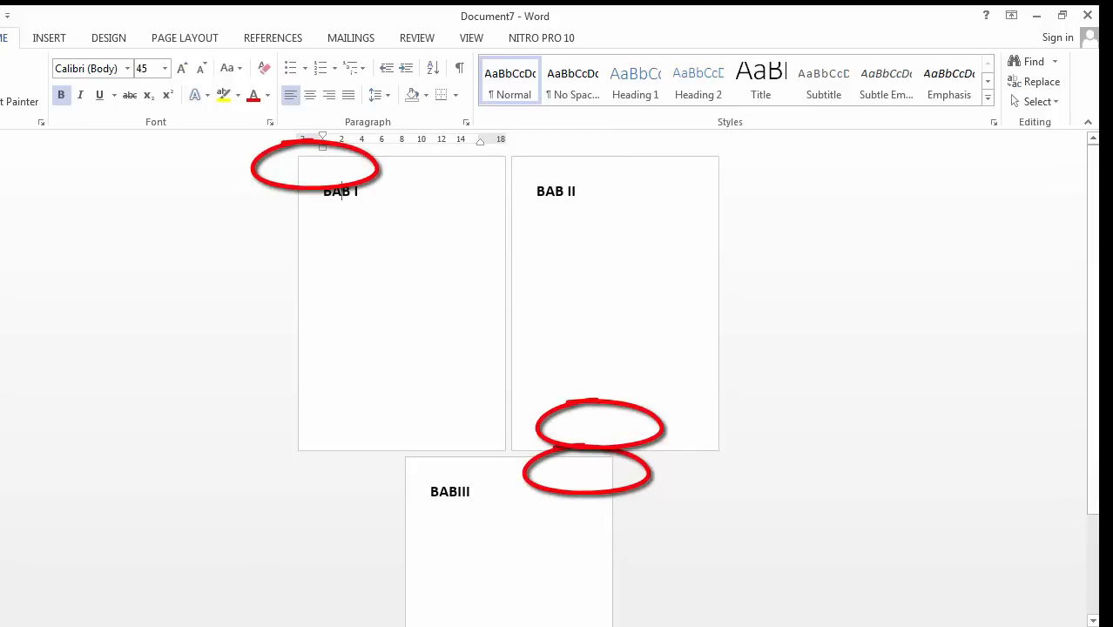
double_click(545, 169)
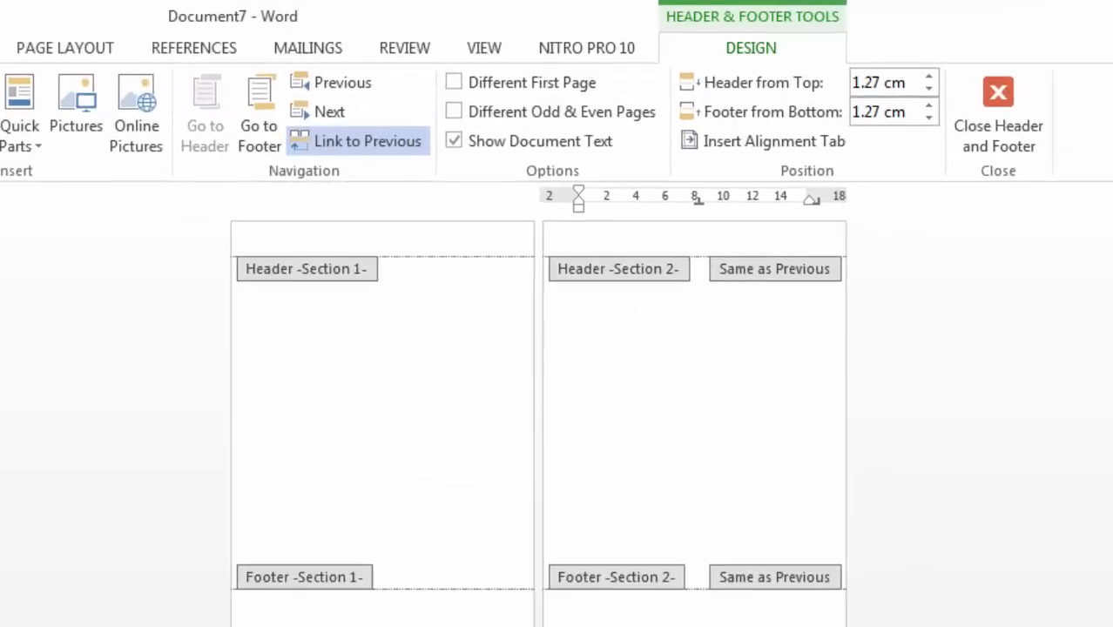
Turn off Link to Previous for the Section 2 header and footer.
left_click(359, 141)
left_click(582, 607)
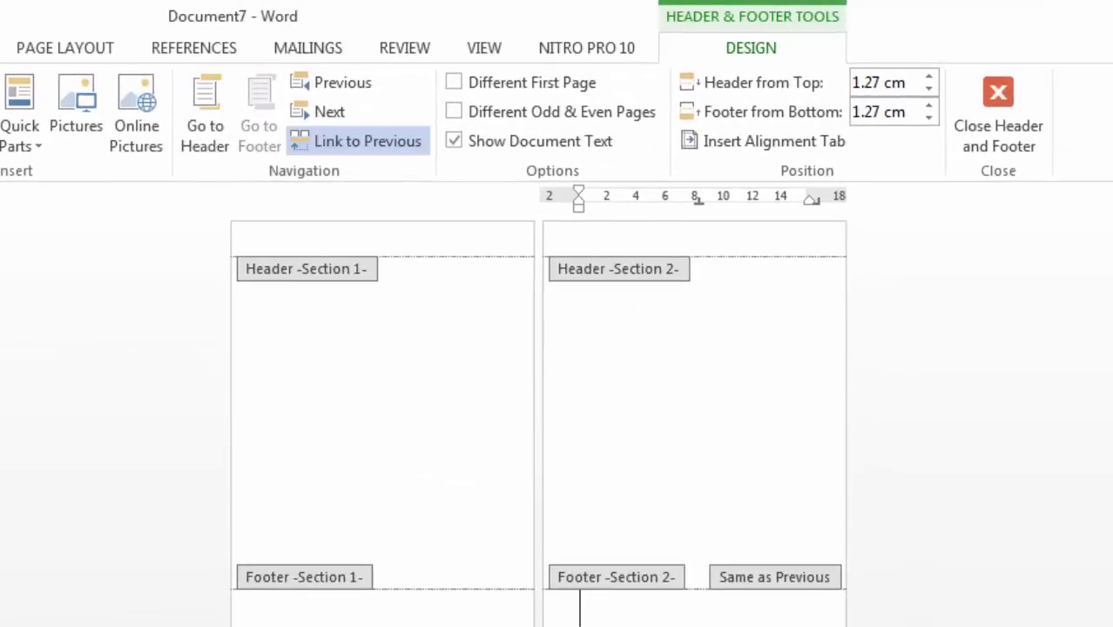
left_click(359, 141)
scroll(539, 400, "down", 2)
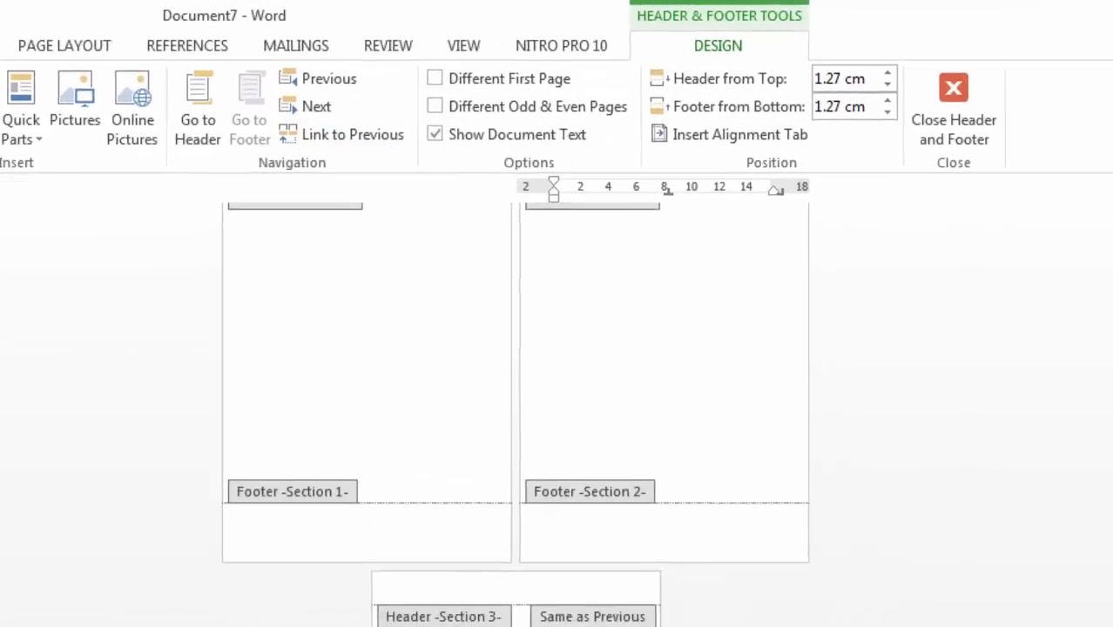
Unlink the Section 3 header and footer from Section 2 and close header editing.
left_click(516, 590)
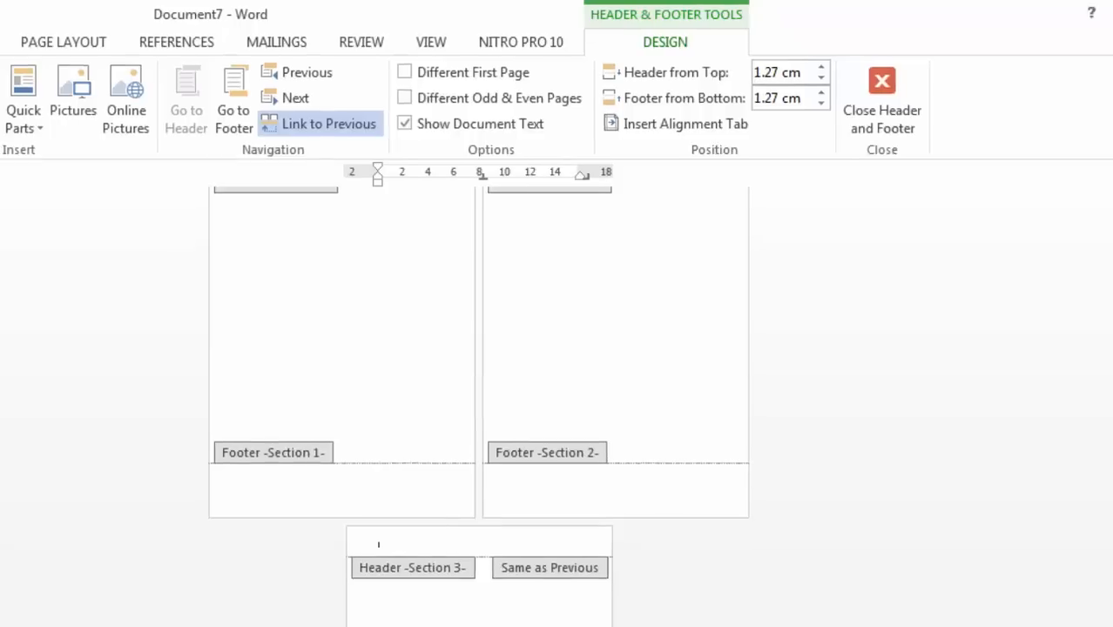
left_click(351, 135)
scroll(515, 401, "down", 2)
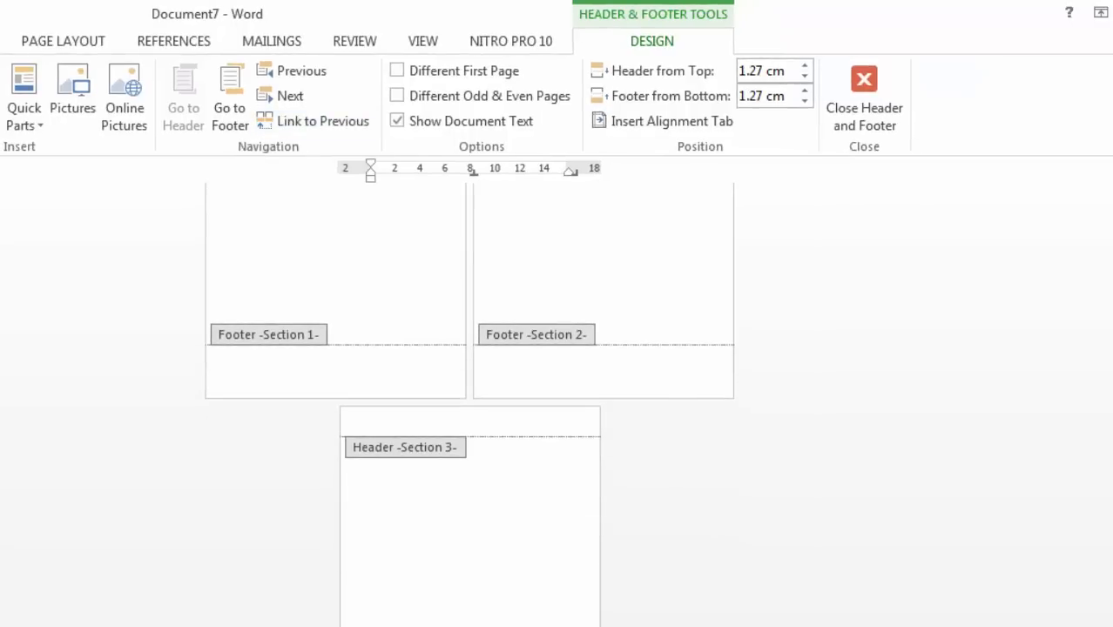
left_click(230, 108)
left_click(322, 122)
left_click(864, 99)
scroll(470, 357, "up", 1)
double_click(288, 207)
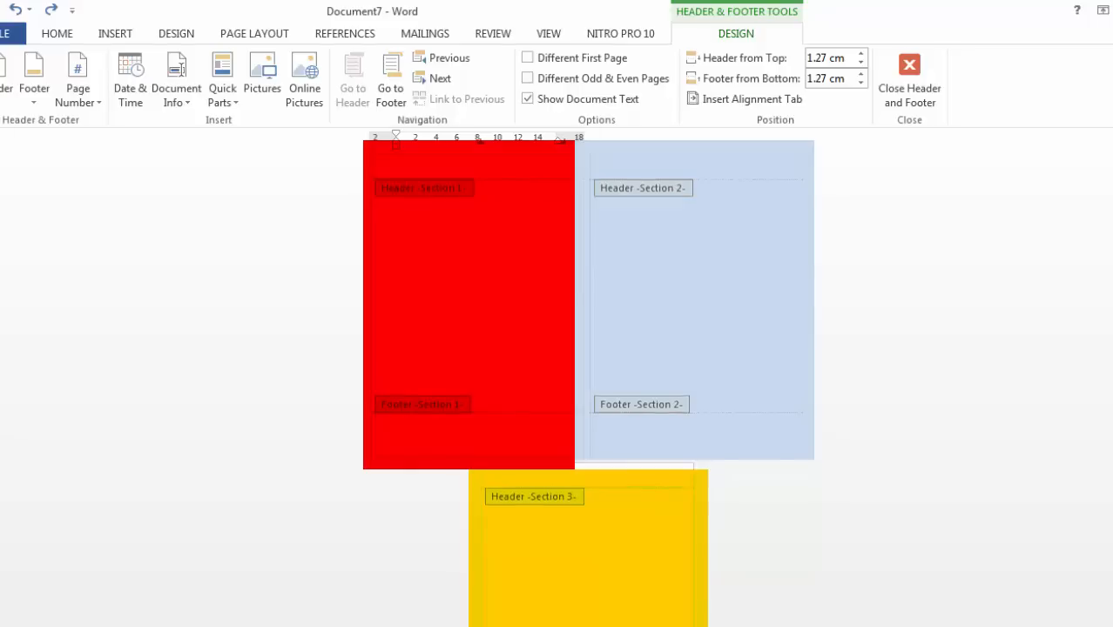
key("Escape")
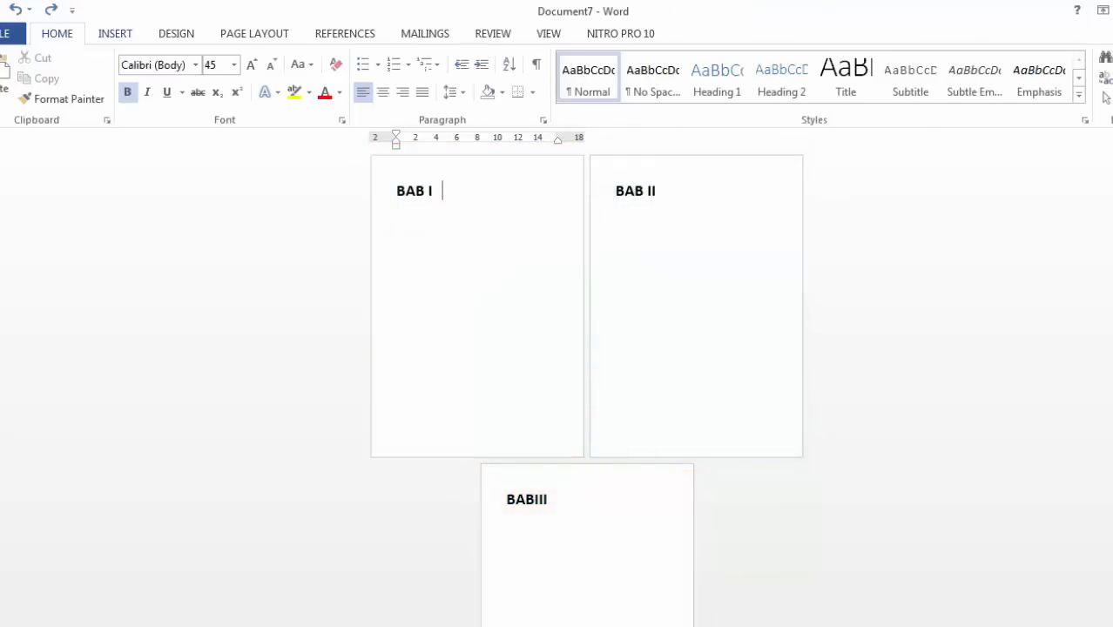
Add Plain Number 1 at the top of the BAB I page and enlarge it twice with Ctrl+].
left_click(115, 34)
left_click(756, 85)
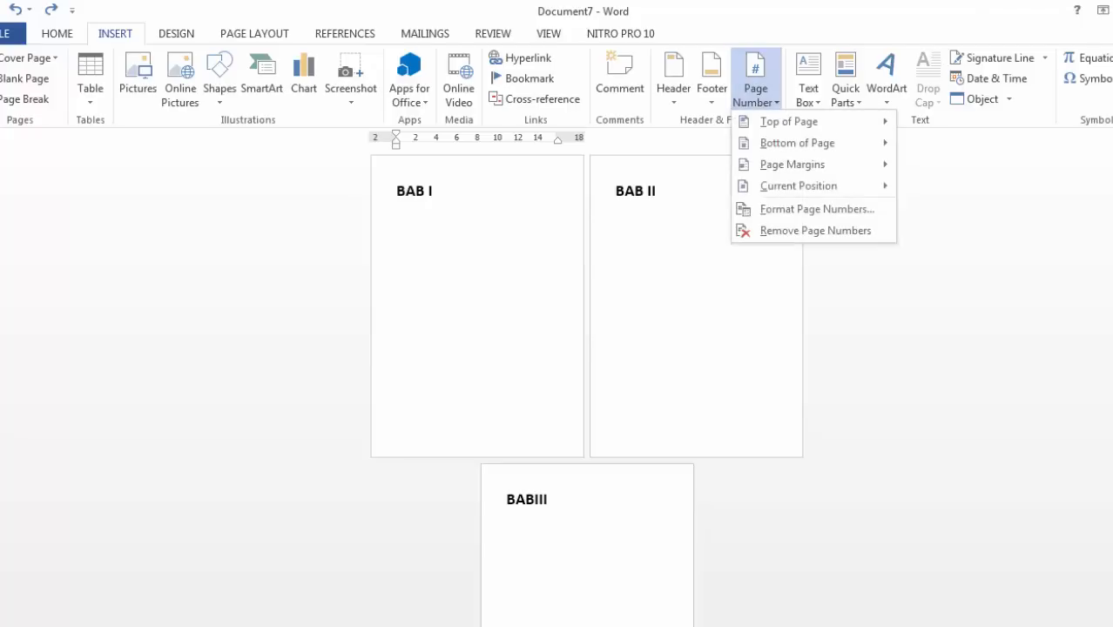
mouse_move(788, 121)
left_click(537, 186)
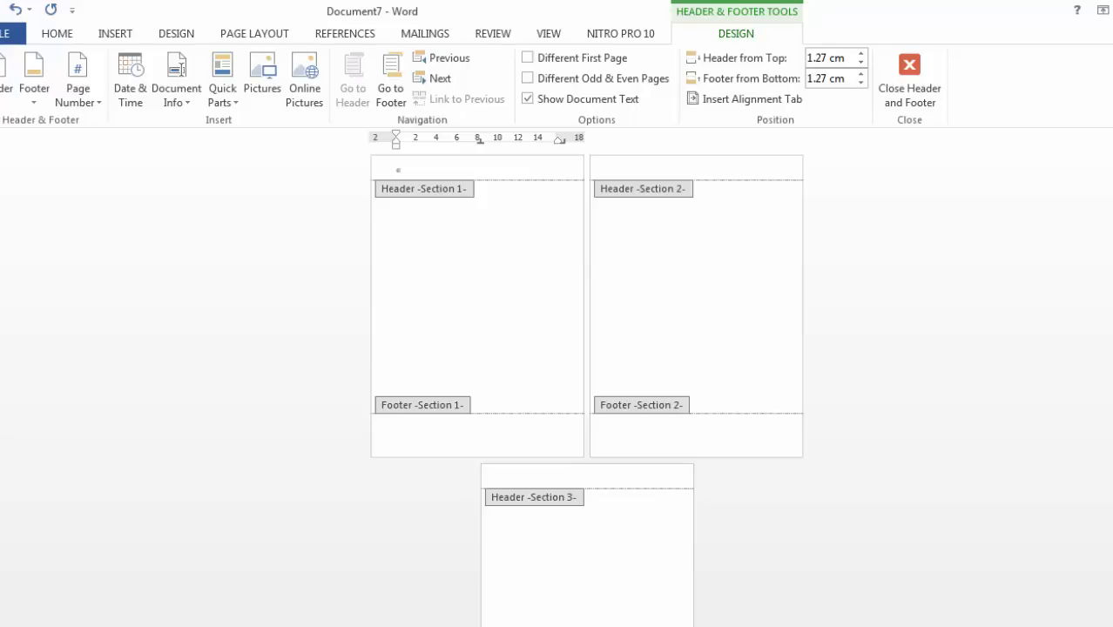
key("ctrl+bracketright")
key("ctrl+bracketright")
key("ctrl+bracketright")
key("ctrl+bracketright")
key("ctrl+bracketright")
key("ctrl+bracketright")
key("ctrl+bracketright")
key("ctrl+bracketright")
key("ctrl+bracketright")
key("ctrl+bracketright")
key("ctrl+bracketright")
key("ctrl+bracketright")
key("ctrl+bracketright")
key("ctrl+bracketright")
key("ctrl+bracketright")
key("ctrl+bracketright")
key("ctrl+bracketright")
key("ctrl+bracketright")
key("ctrl+bracketright")
key("ctrl+bracketright")
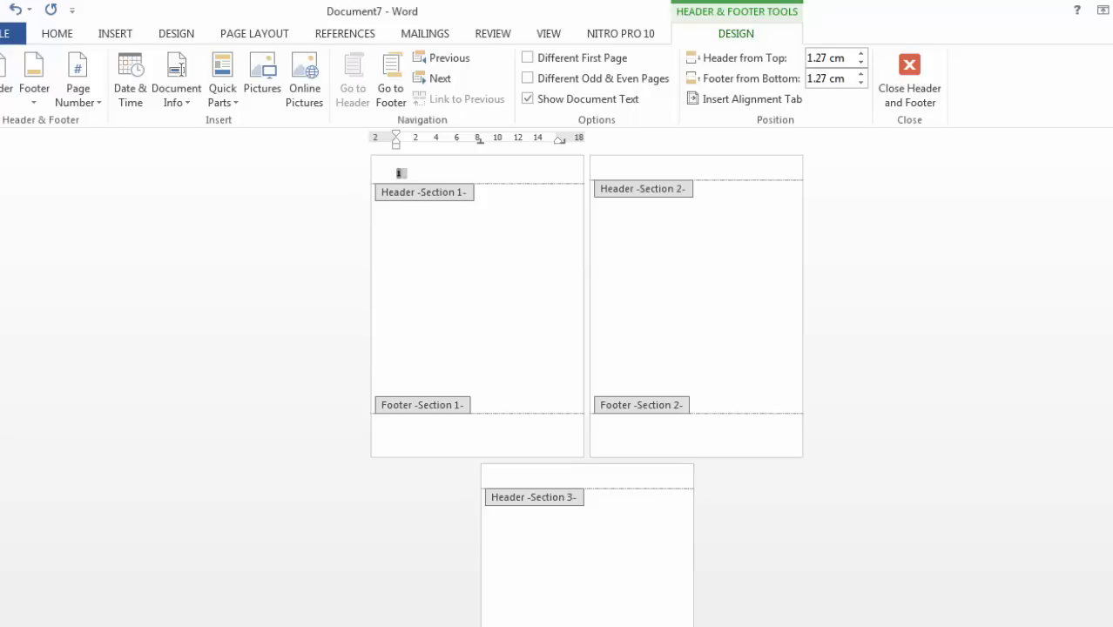
key("ctrl+bracketright")
key("ctrl+bracketright")
key("ctrl+bracketright")
key("ctrl+bracketright")
key("ctrl+bracketright")
key("ctrl+bracketright")
key("ctrl+bracketright")
key("ctrl+bracketright")
key("ctrl+bracketright")
key("ctrl+bracketright")
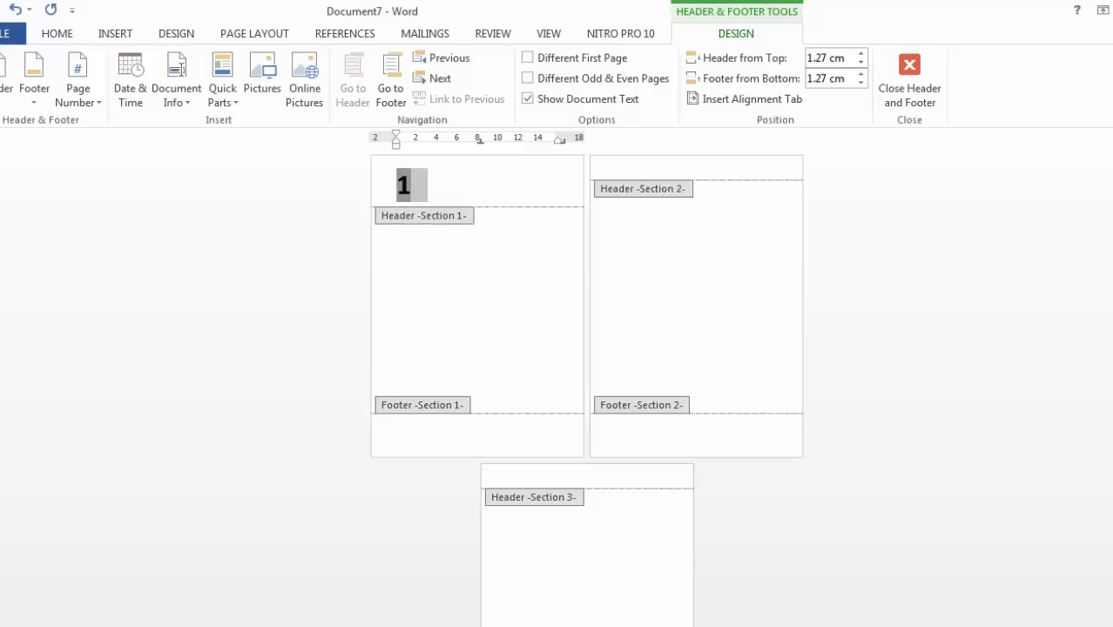
double_click(666, 191)
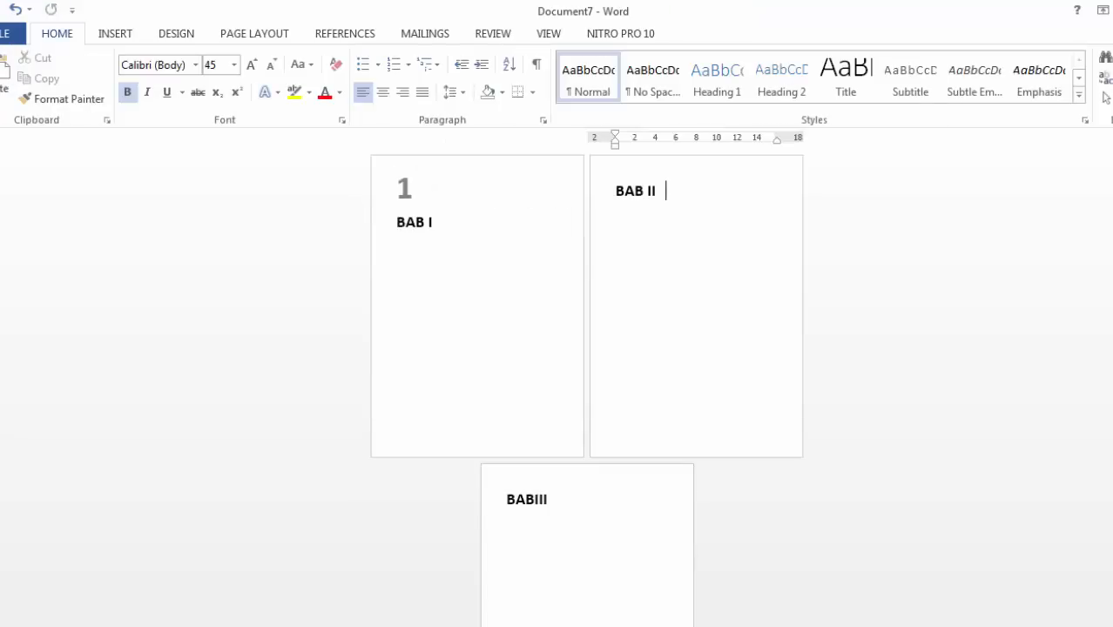
left_click(115, 34)
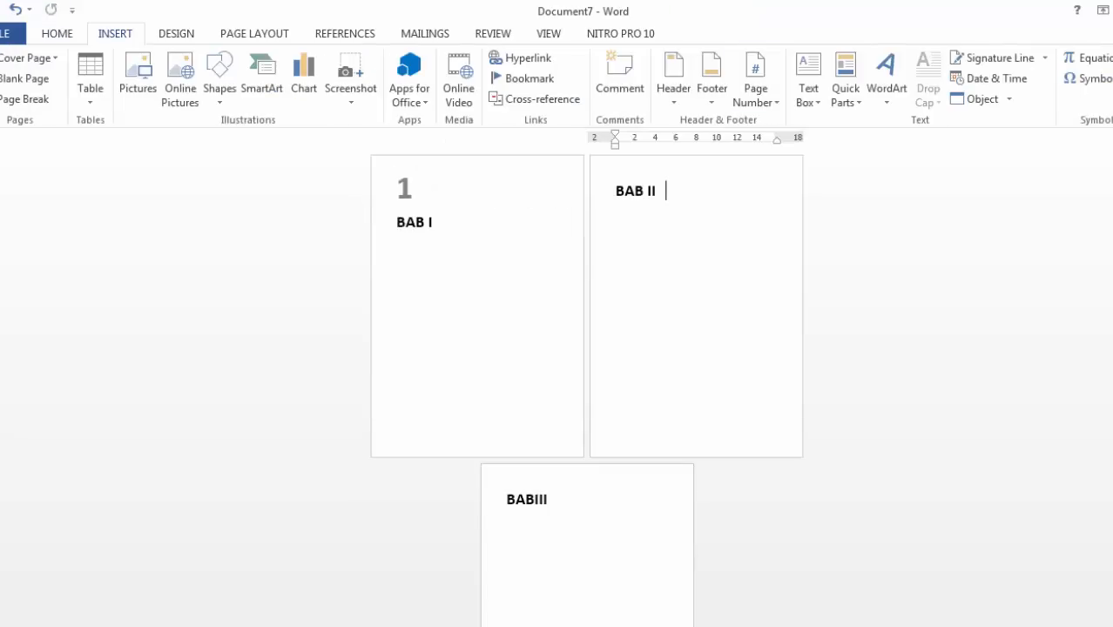
Place a centred Plain Number 2 at the bottom of the BAB II page.
left_click(756, 88)
mouse_move(796, 143)
left_click(540, 301)
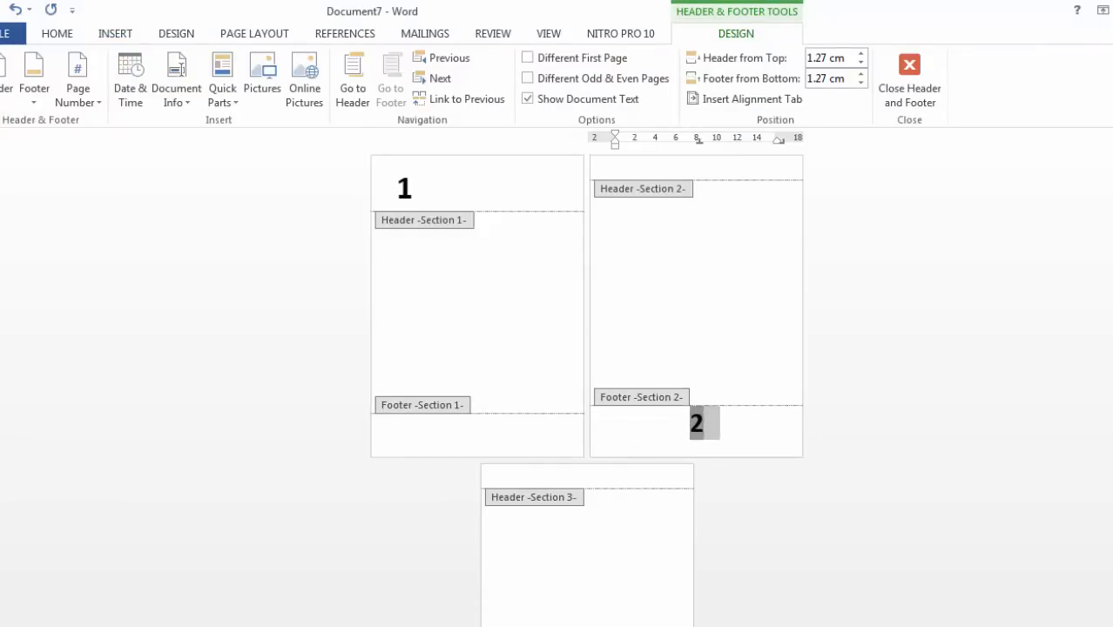
double_click(557, 474)
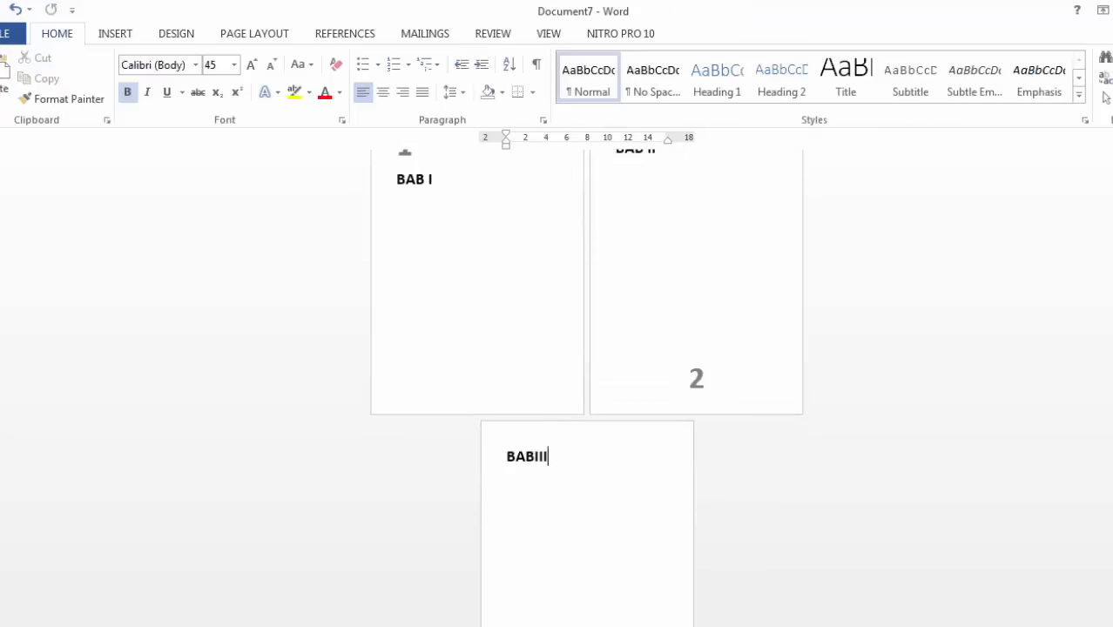
Add a plain page number 3 at the top of the BABIII page and enlarge it.
left_click(115, 33)
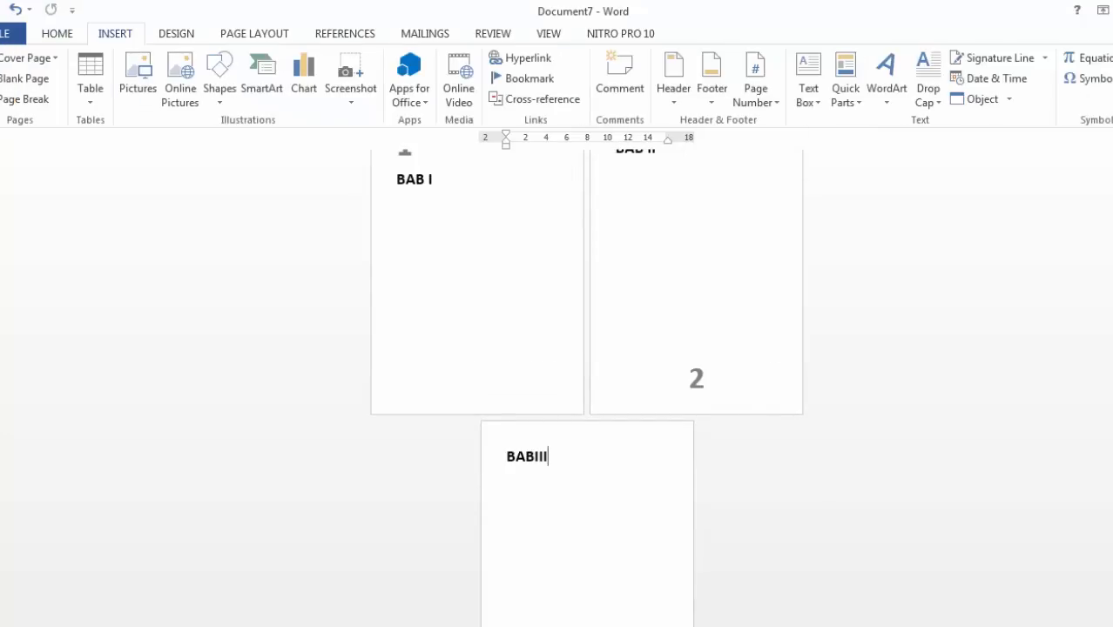
left_click(756, 81)
mouse_move(789, 122)
left_click(540, 187)
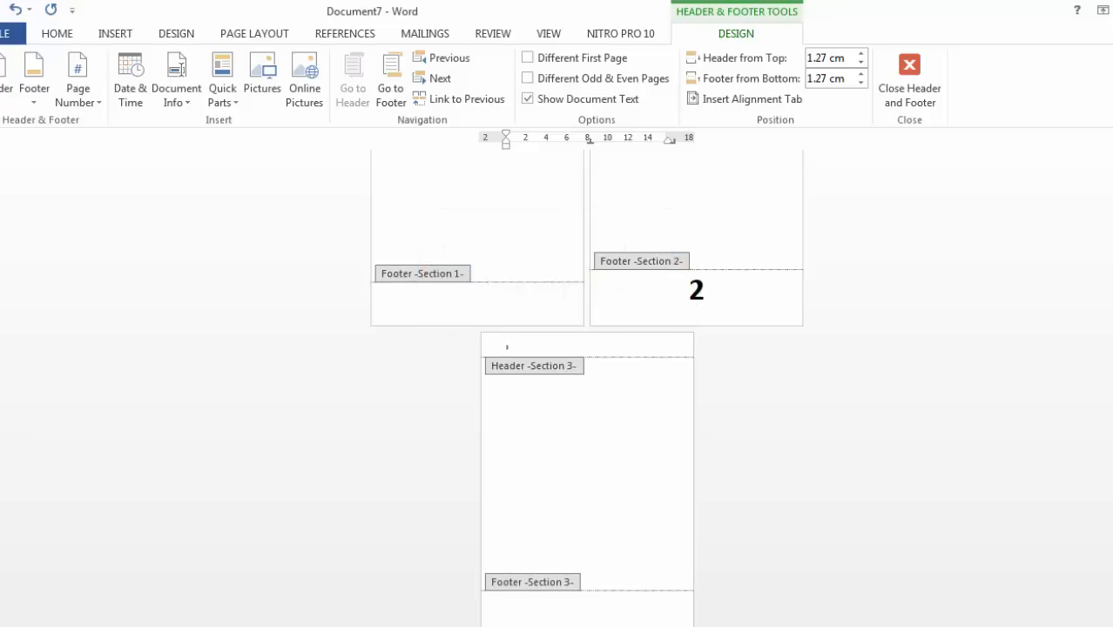
key("shift+End")
key("ctrl+shift+period")
key("ctrl+shift+period")
key("ctrl+shift+period")
key("ctrl+shift+period")
key("ctrl+shift+period")
key("ctrl+shift+period")
key("ctrl+shift+period")
key("ctrl+shift+period")
key("ctrl+shift+period")
key("ctrl+shift+period")
key("ctrl+shift+period")
key("ctrl+shift+period")
key("ctrl+shift+period")
key("ctrl+shift+period")
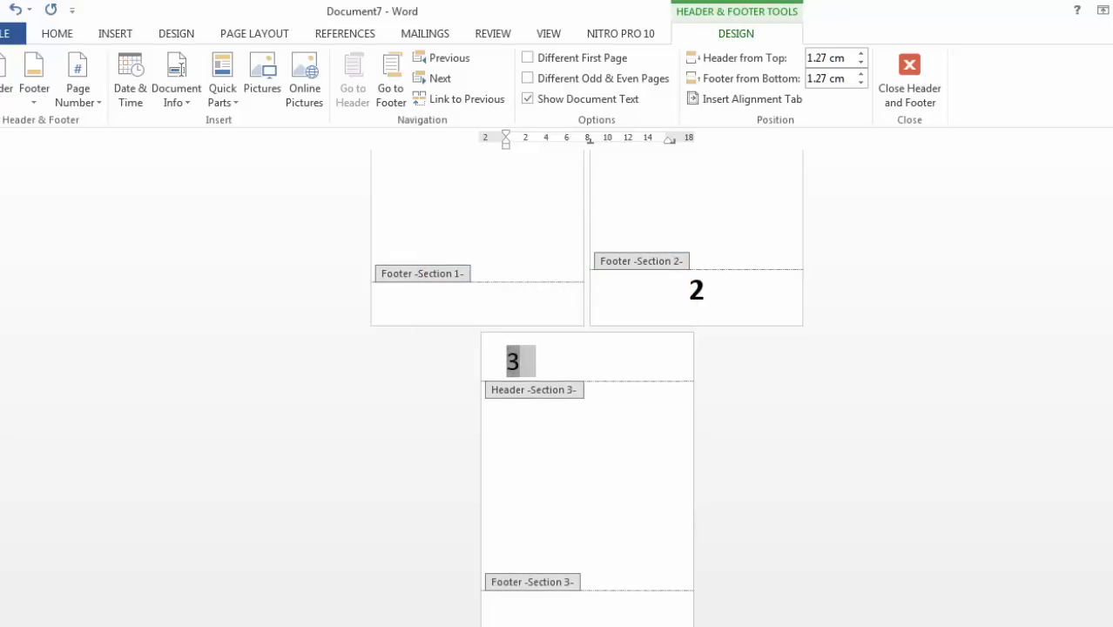
scroll(488, 278, "up", 1)
double_click(478, 279)
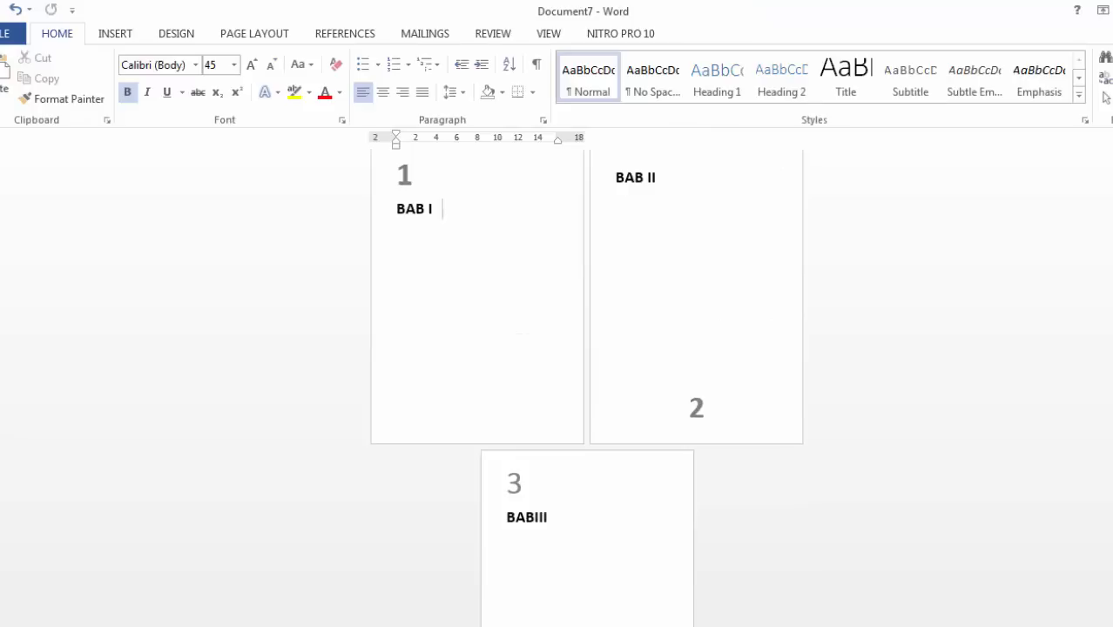
Check page 1's header number and move through the BAB I, BAB II and BABIII pages.
left_click_drag(443, 209, 395, 209)
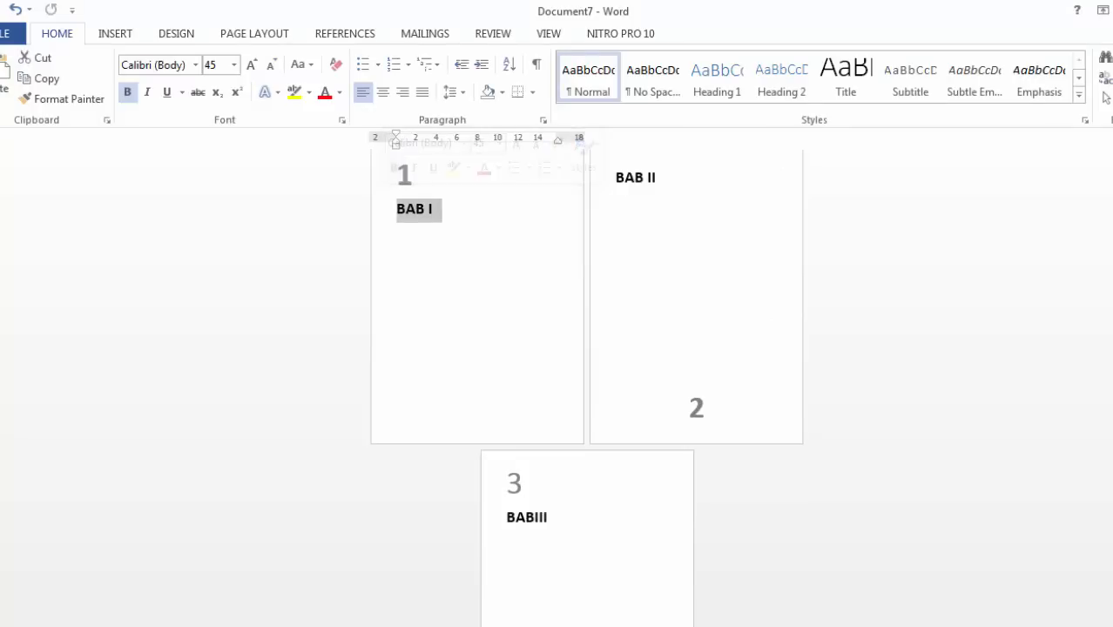
left_click(644, 177)
scroll(587, 348, "up", 1)
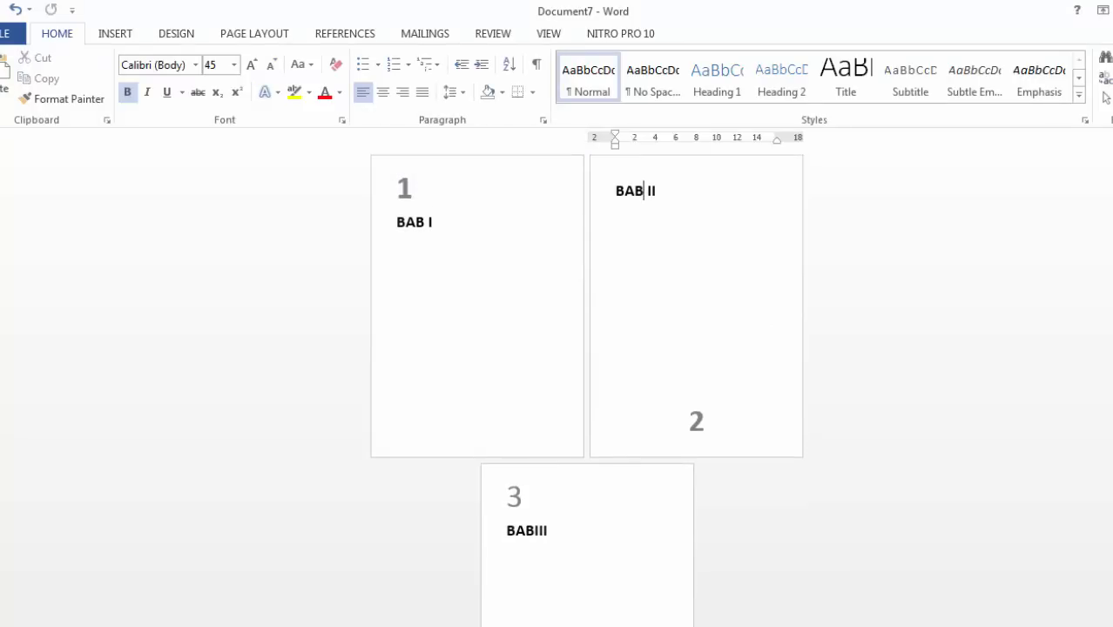
double_click(404, 188)
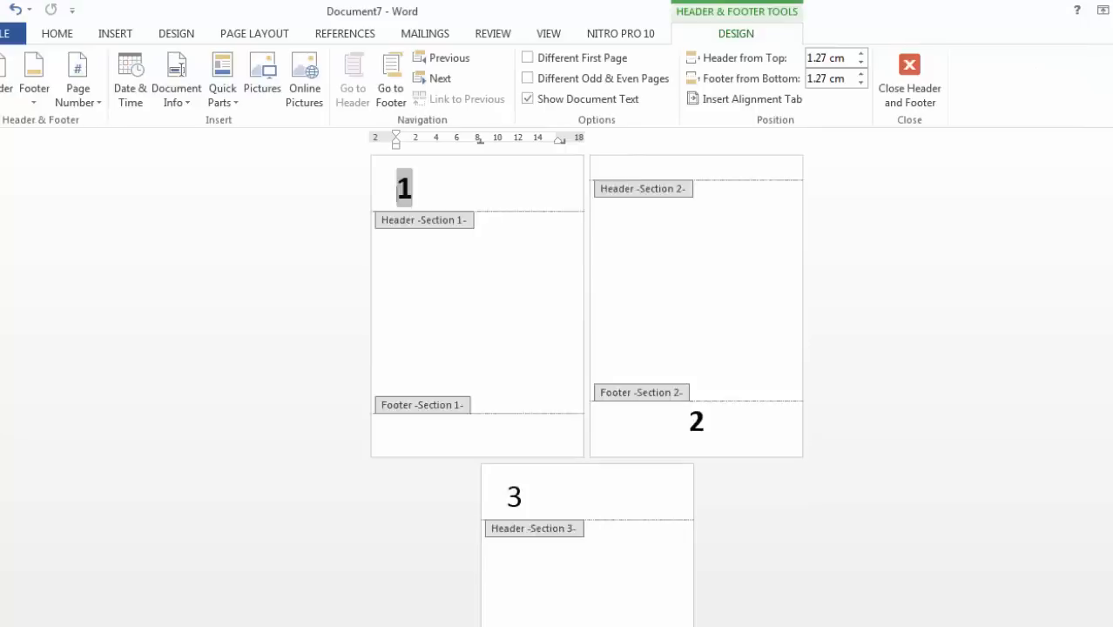
double_click(442, 222)
left_click(665, 190)
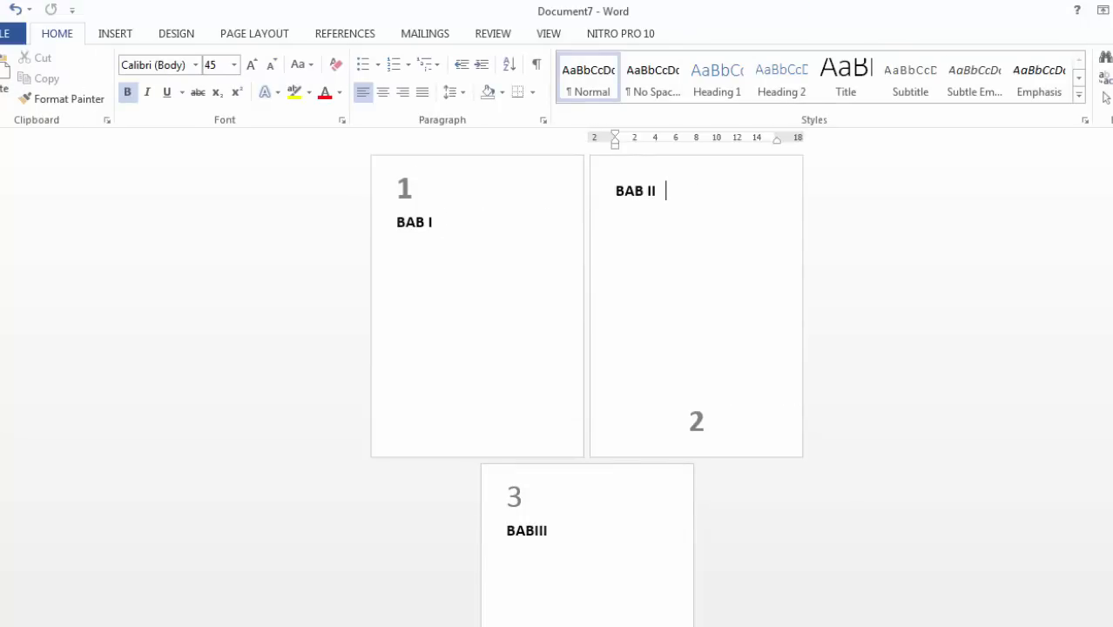
left_click(548, 530)
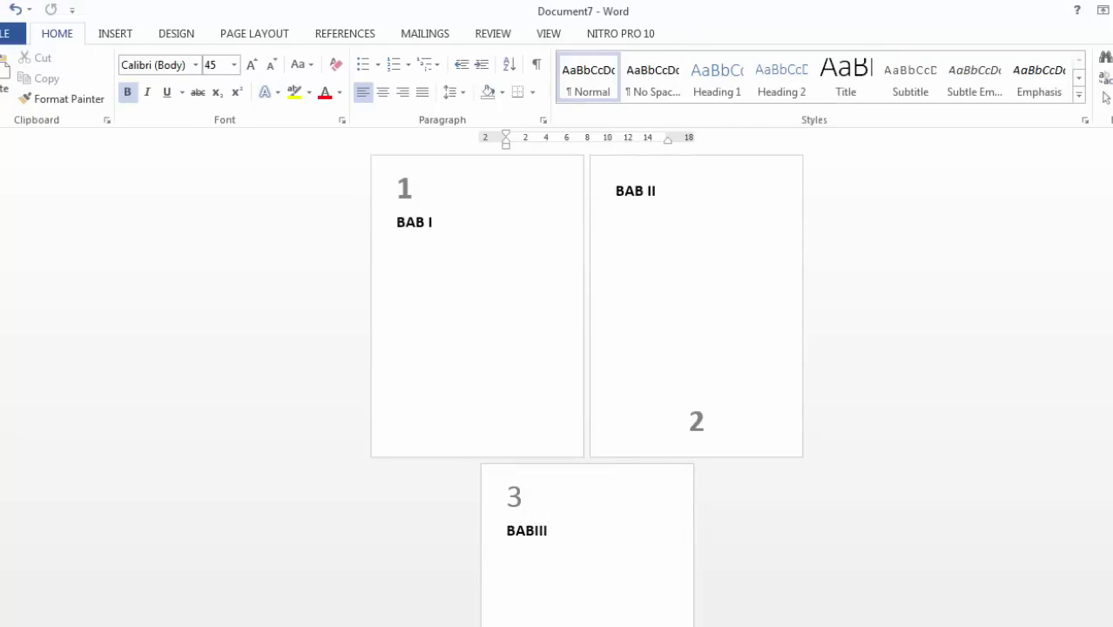
Right-align the page number 3 in the BABIII header and make it bold.
double_click(513, 496)
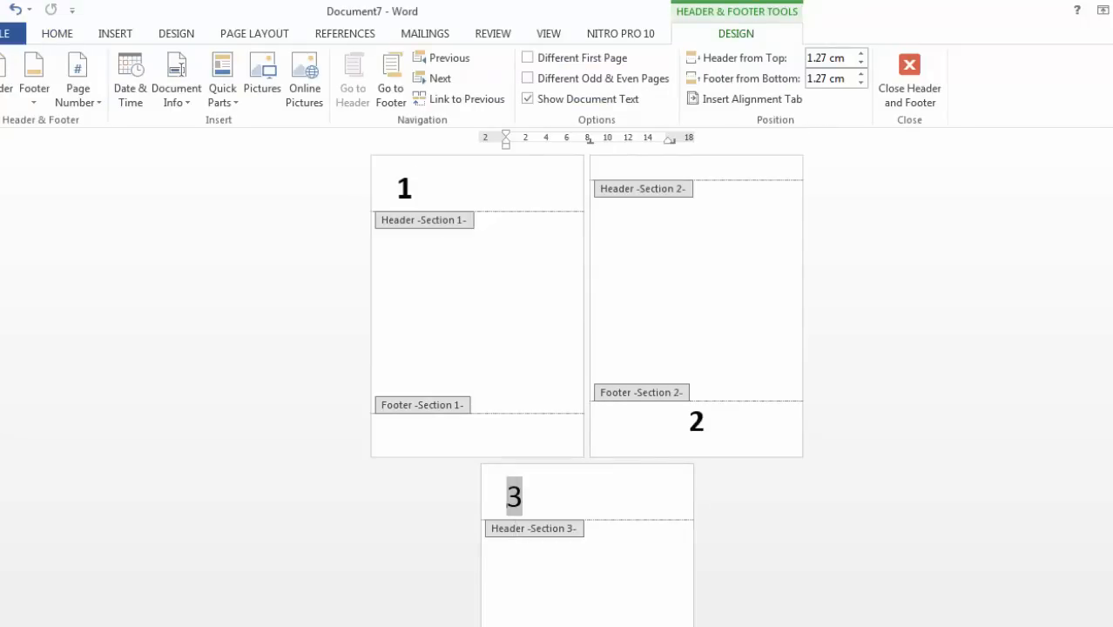
key("ctrl+r")
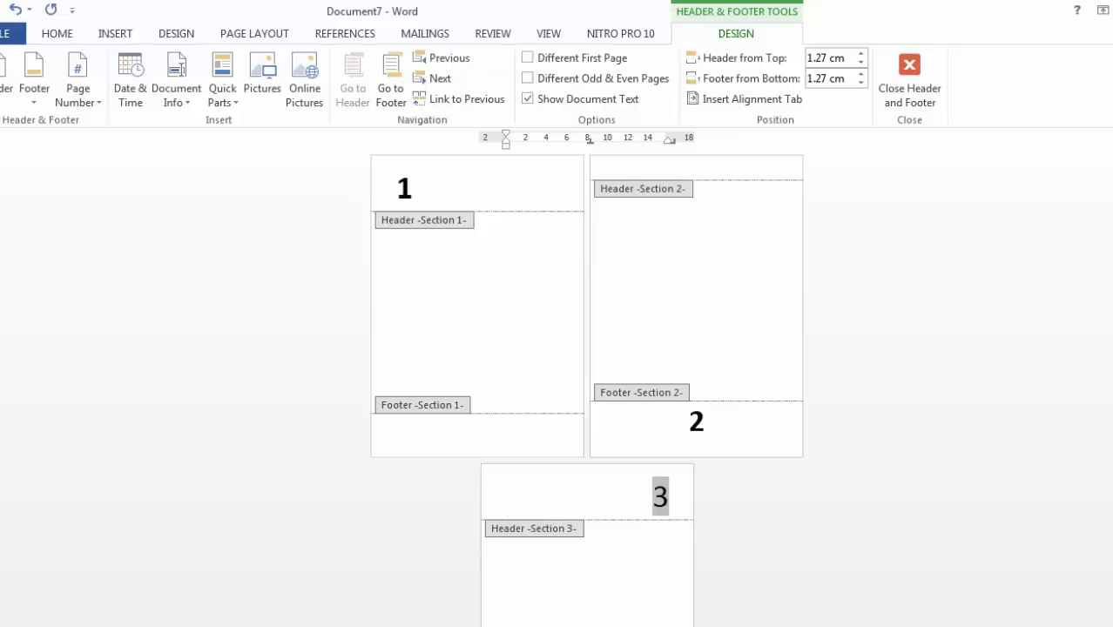
left_click_drag(653, 498, 684, 499)
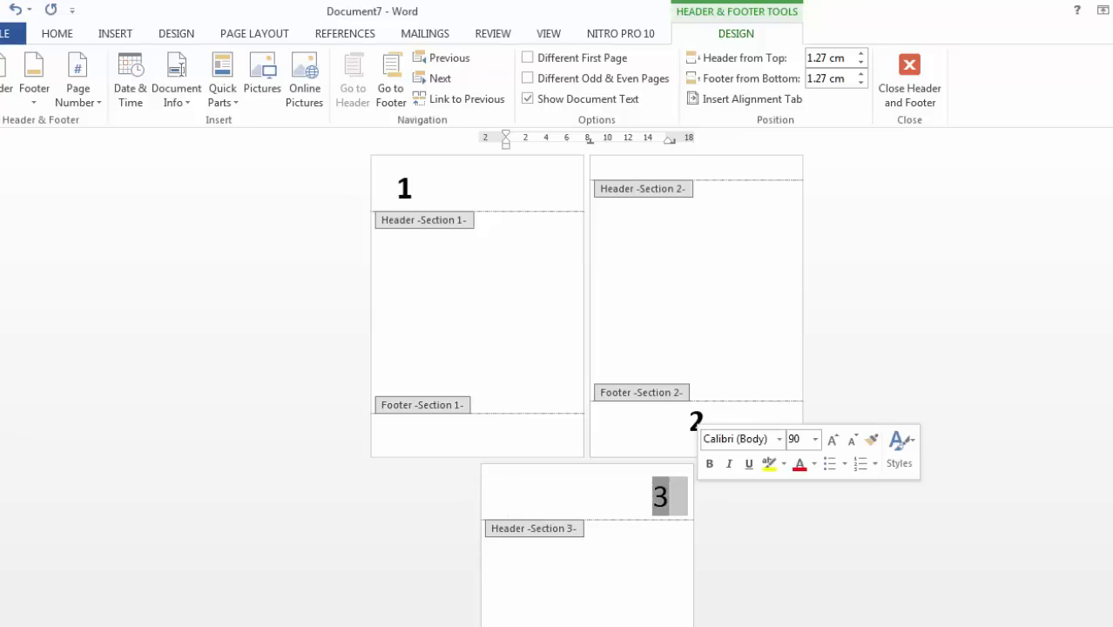
key("ctrl+b")
double_click(592, 562)
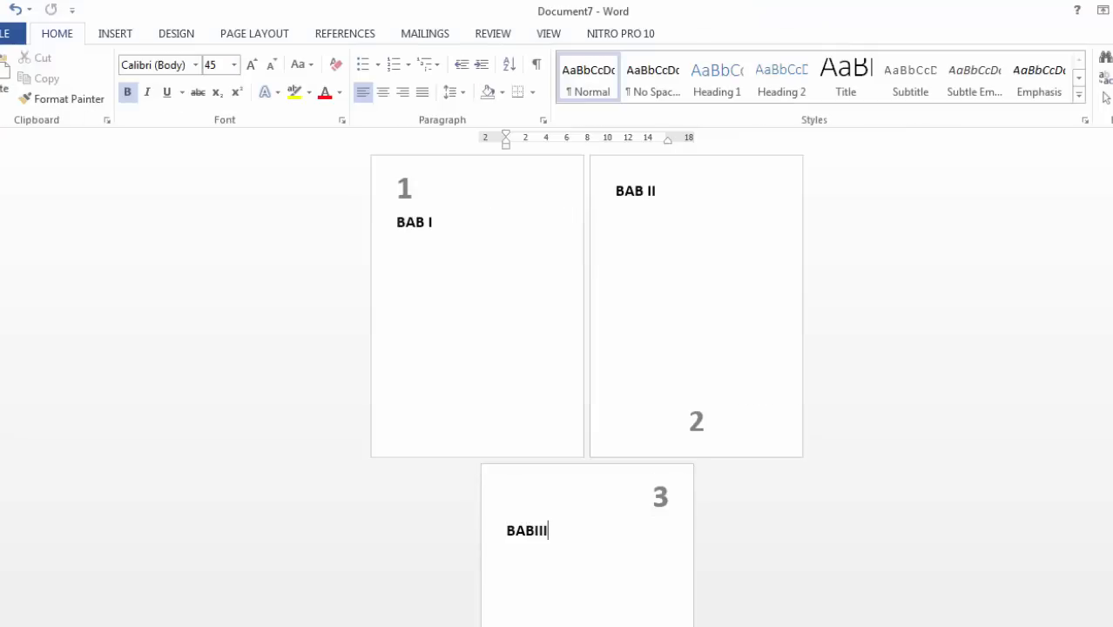
left_click(444, 222)
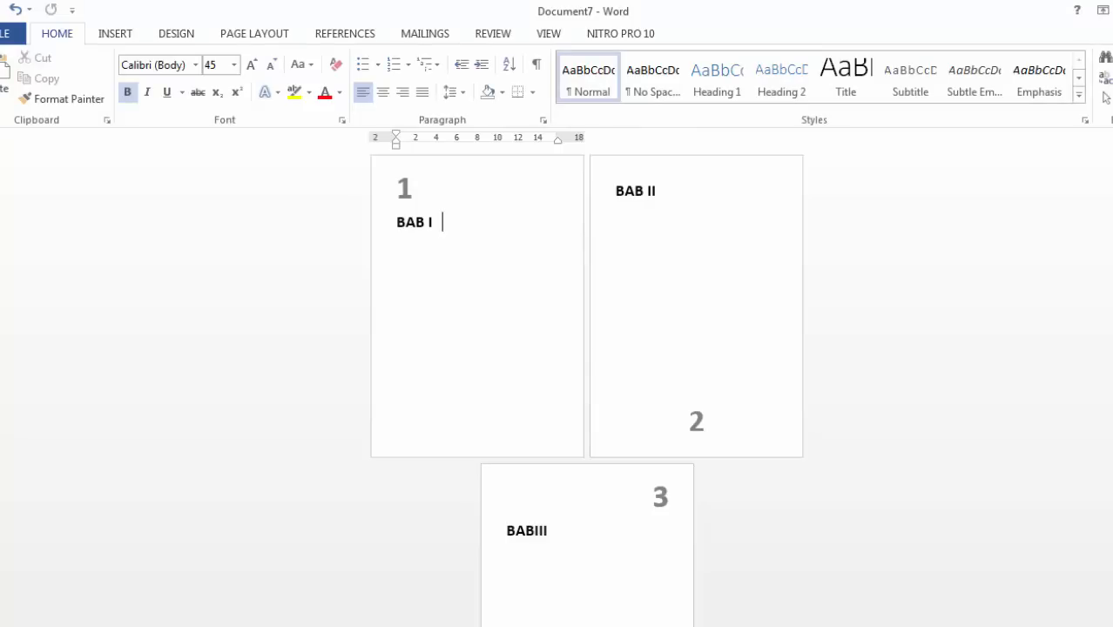
left_click(666, 190)
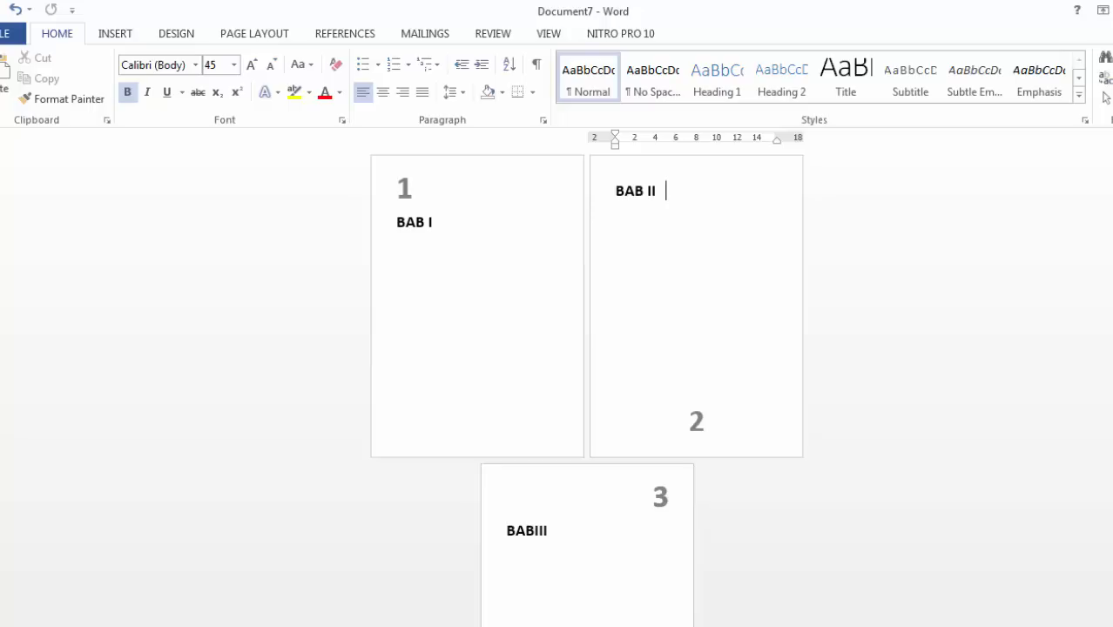
left_click(115, 34)
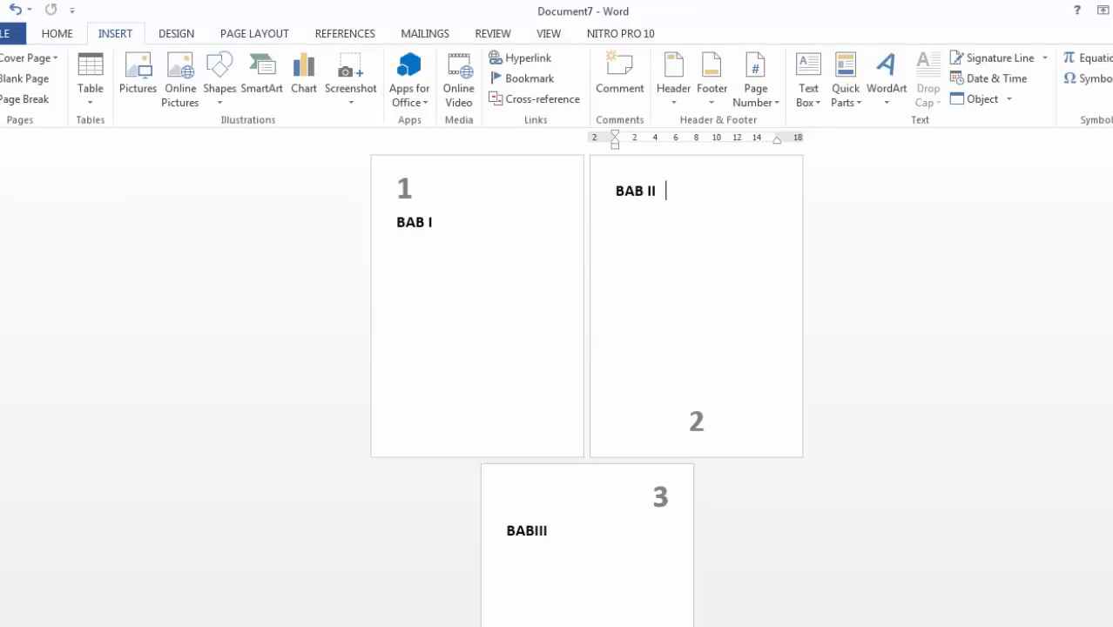
left_click(755, 87)
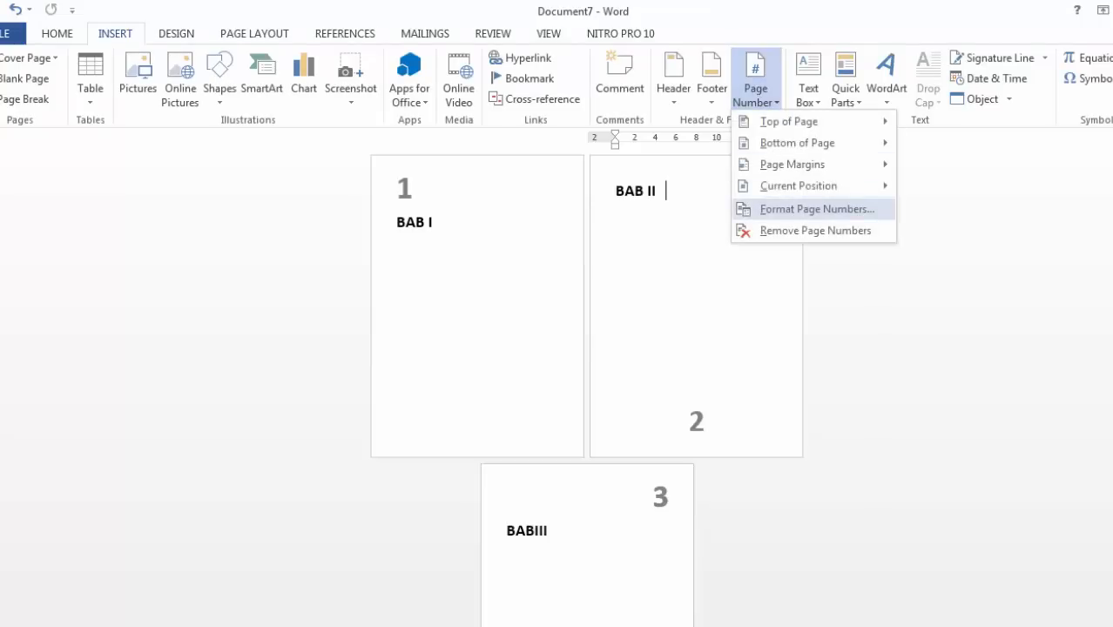
left_click(817, 209)
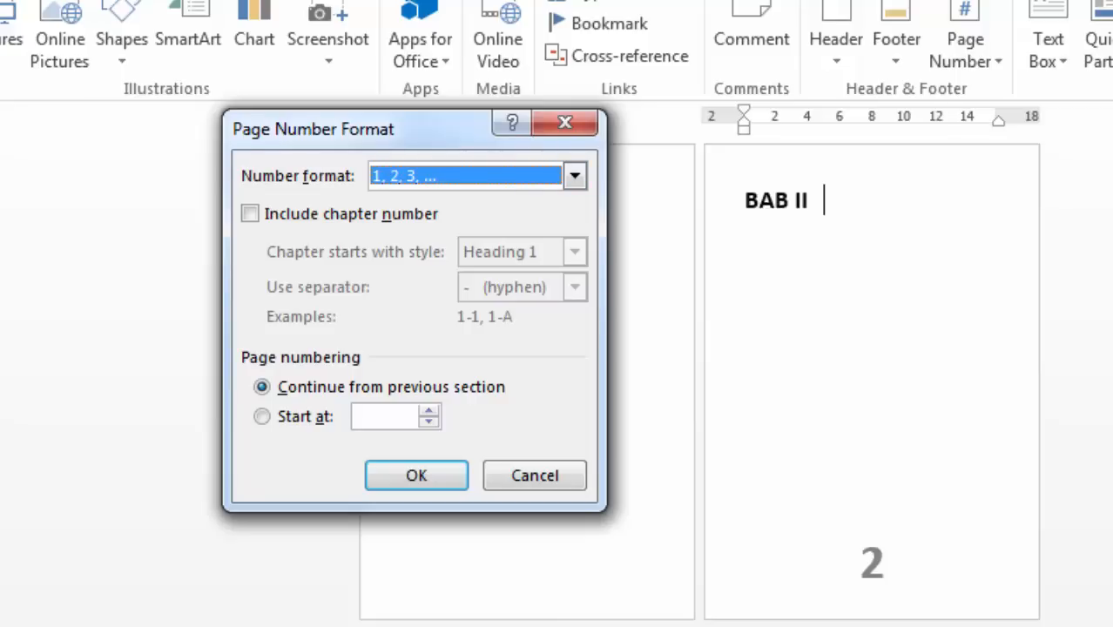
left_click(574, 176)
left_click(465, 257)
left_click(575, 176)
left_click(466, 238)
left_click(574, 175)
left_click(466, 202)
left_click(574, 176)
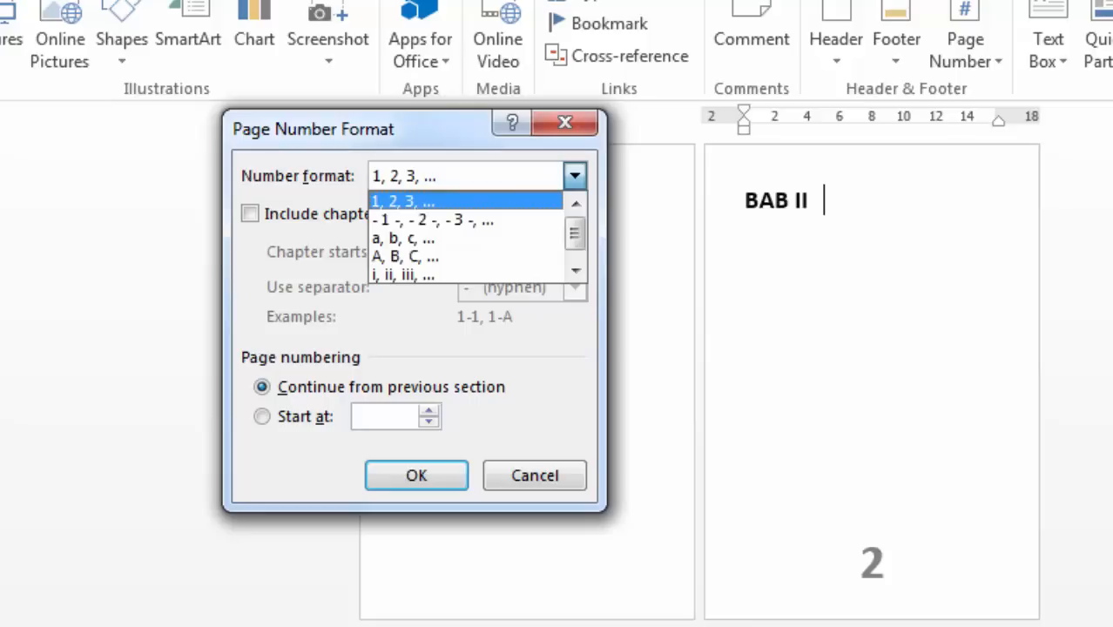
left_click(466, 257)
left_click(574, 176)
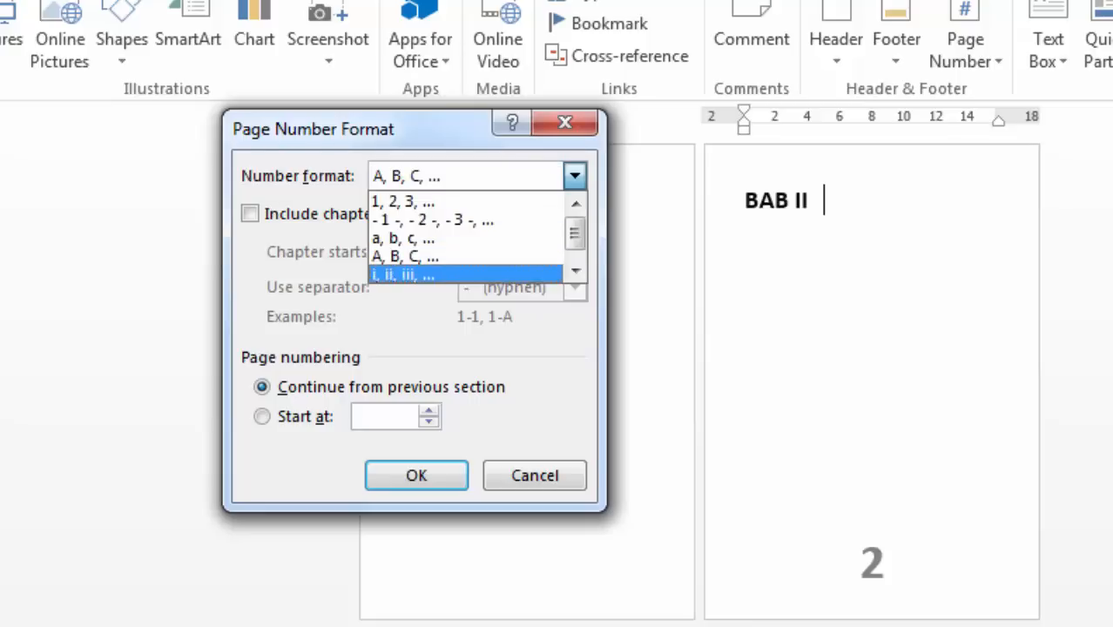
left_click(465, 275)
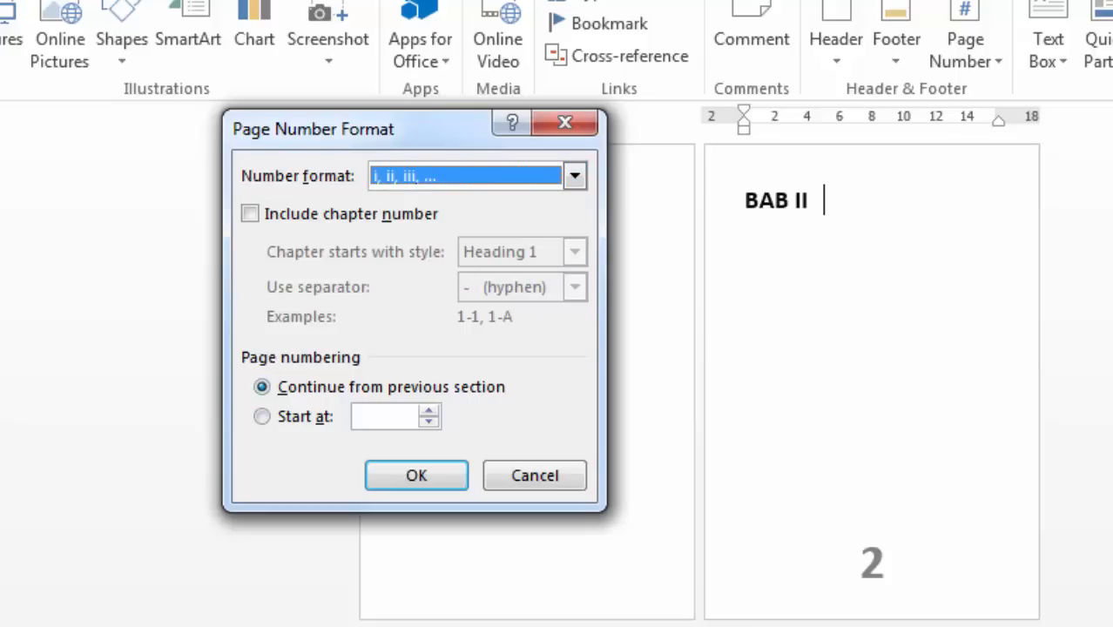
left_click(262, 386)
left_click(262, 416)
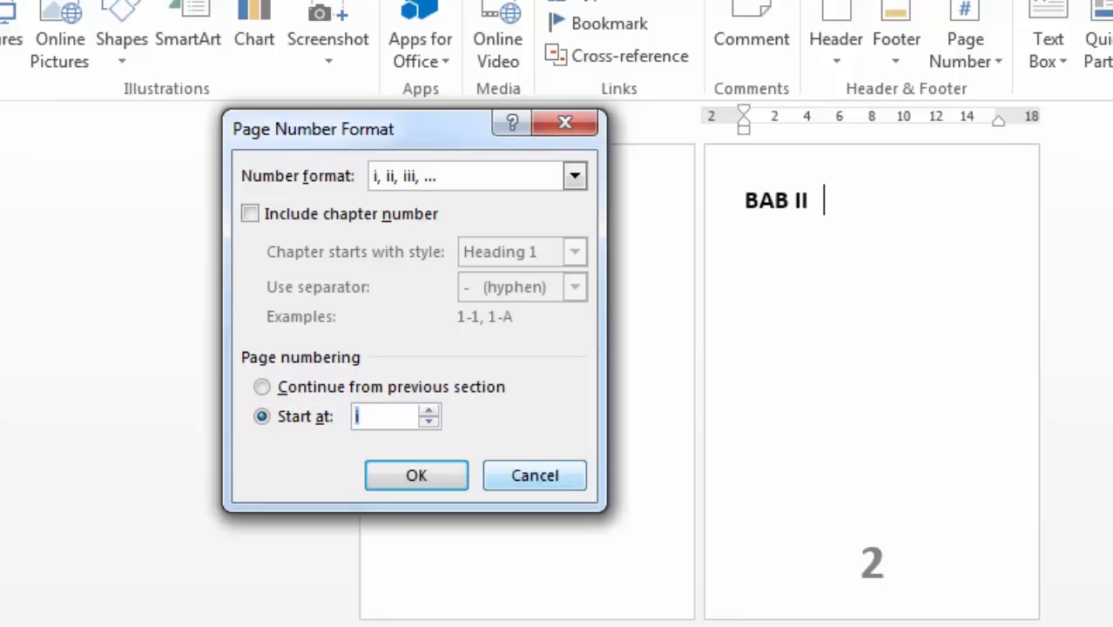
key("Escape")
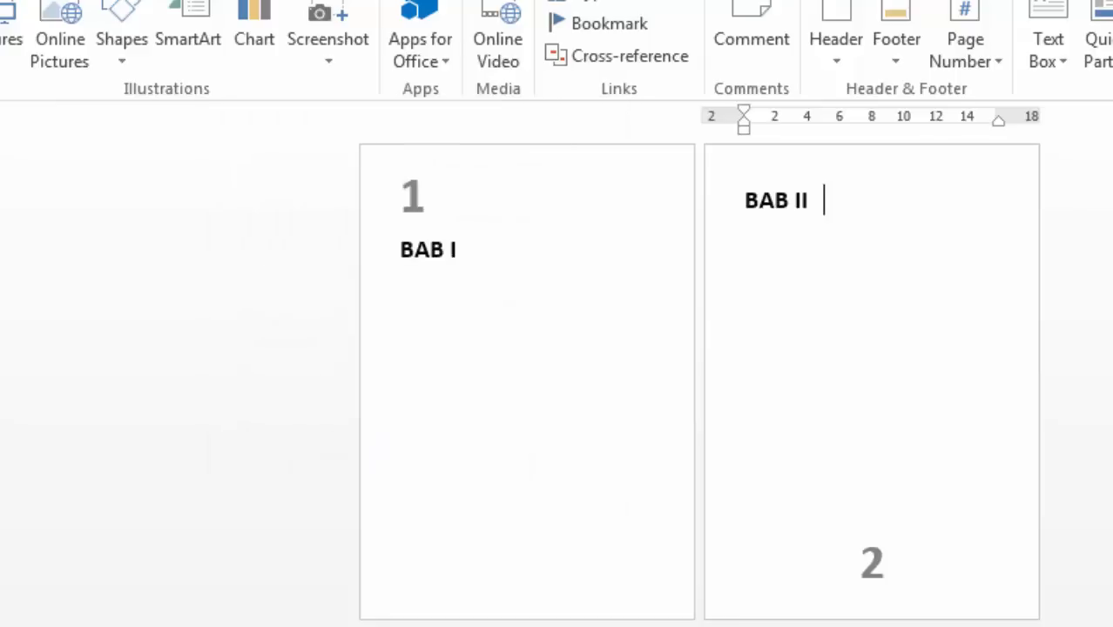
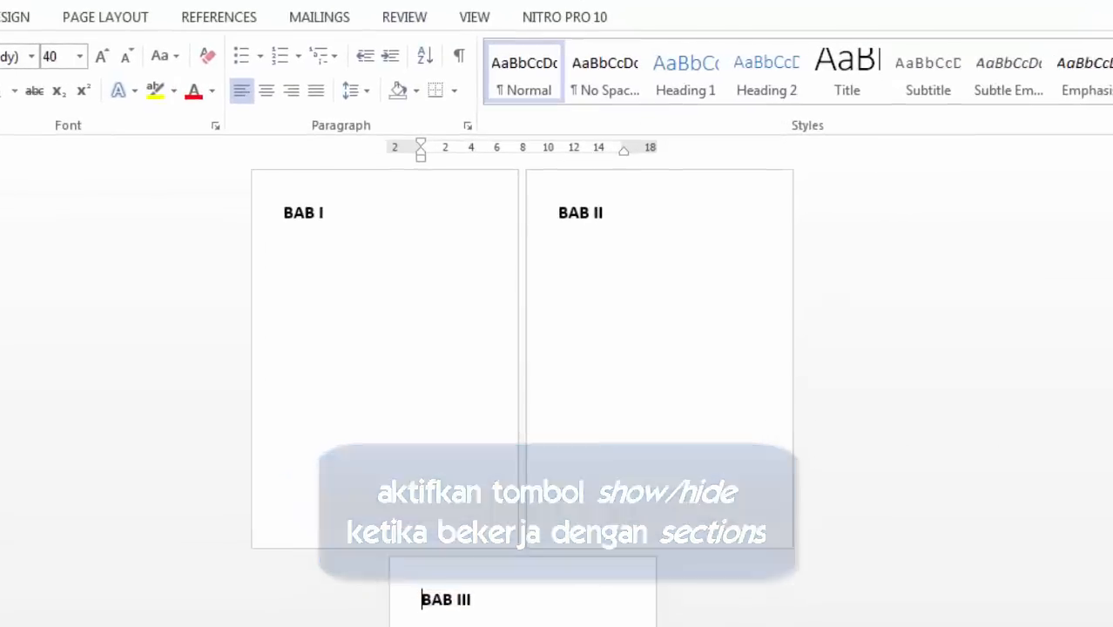
Move the section breaks under BAB I and BAB II onto their own lines.
left_click(328, 216)
key("Return")
left_click(771, 178)
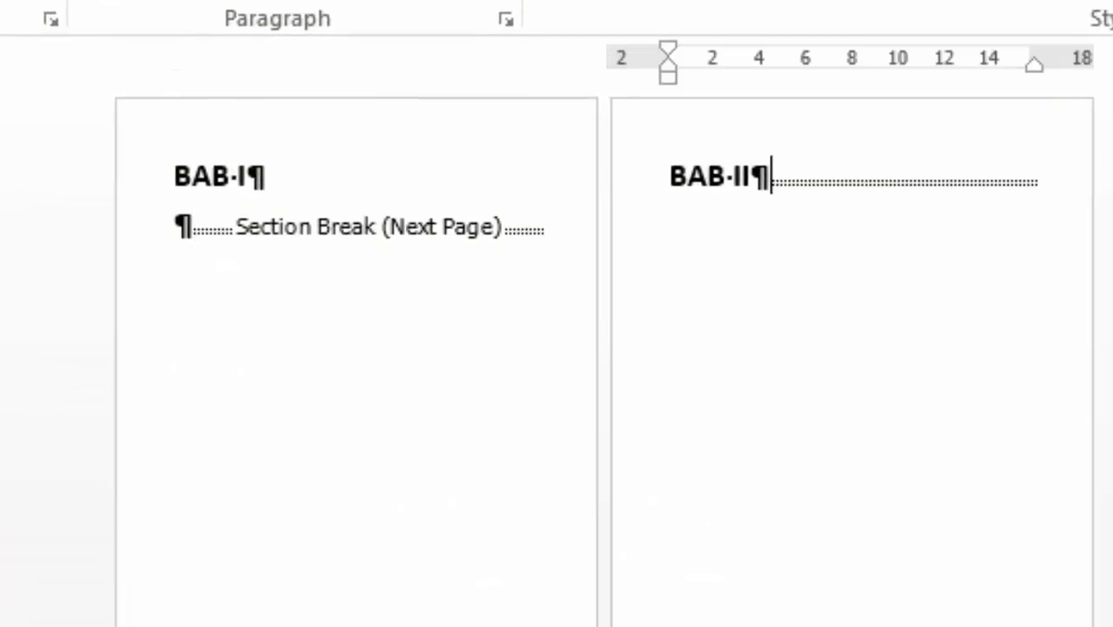
key("Return")
key("Down")
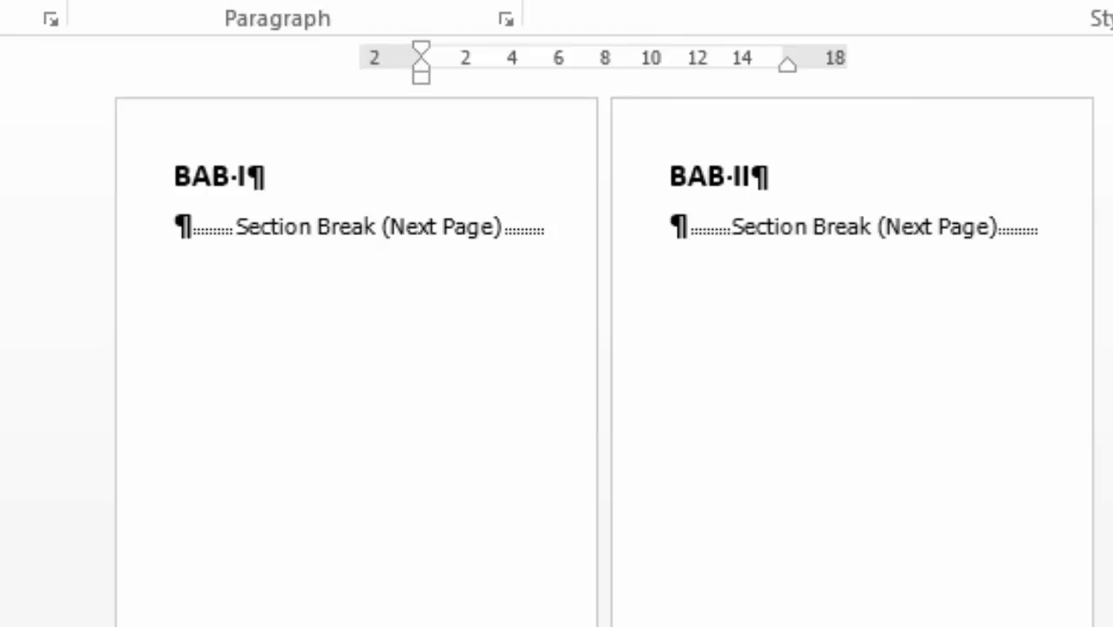
Inspect both Next Page section breaks and toggle formatting marks off and back on.
left_click(195, 227)
left_click(690, 226)
left_click(669, 104)
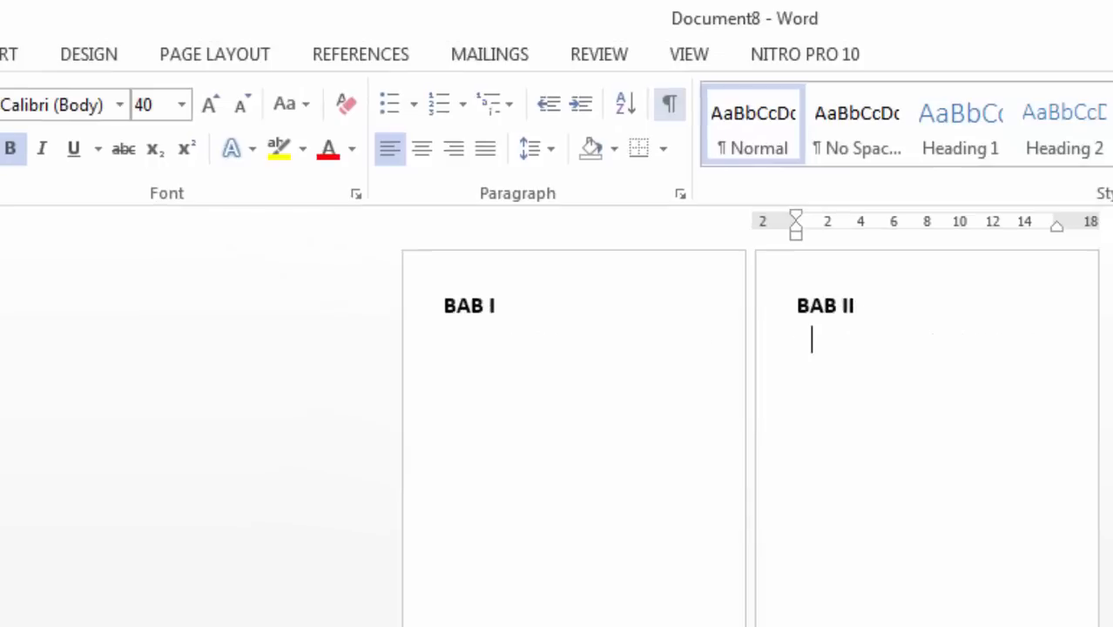
left_click(670, 104)
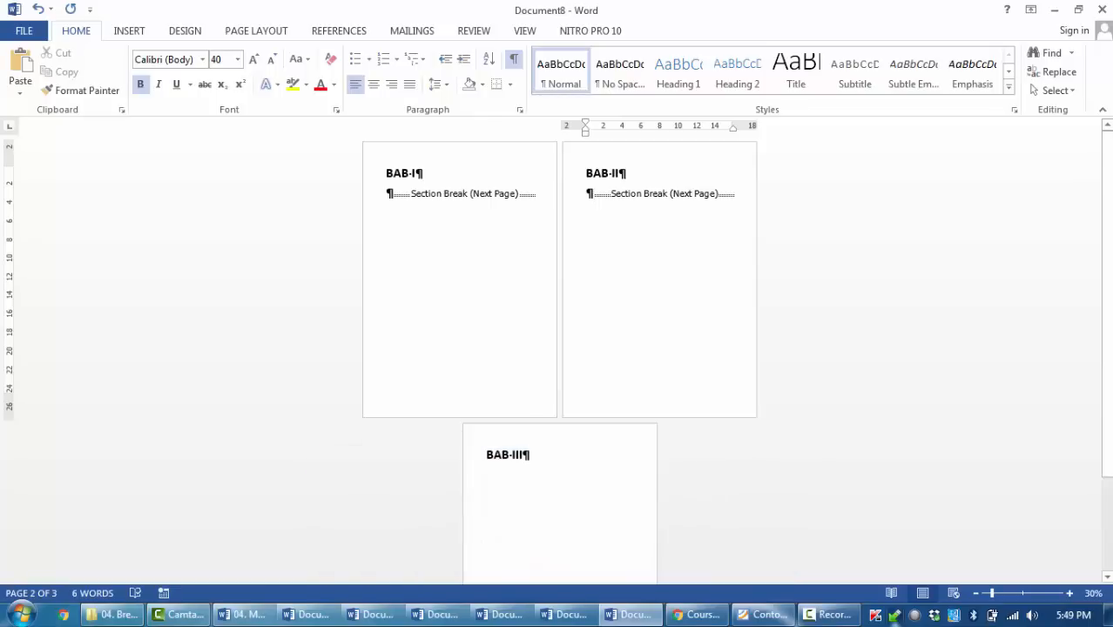
Add empty lines under BAB III and insert a Next Page section break after it.
left_click(523, 455)
key("Return")
scroll(557, 349, "down", 1)
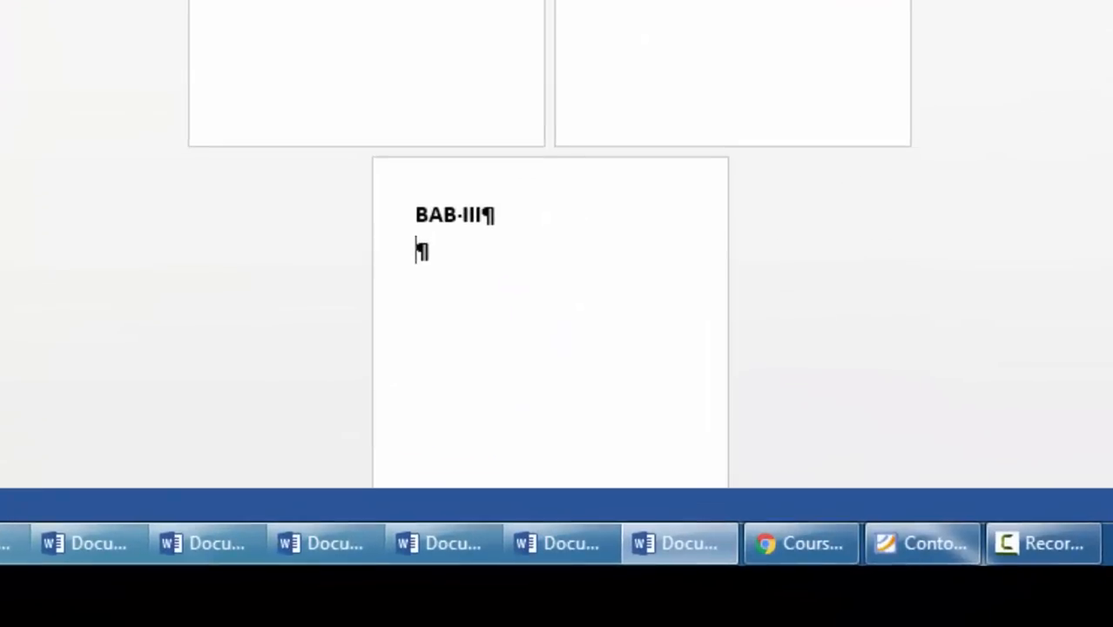
left_click(2, 2)
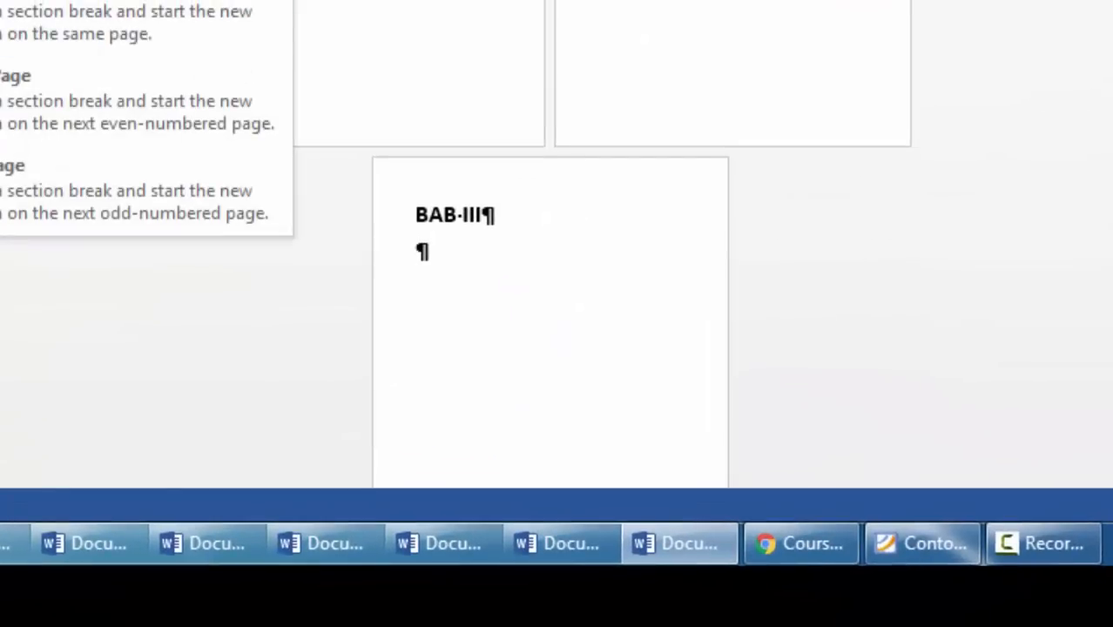
left_click(104, 2)
key("Left")
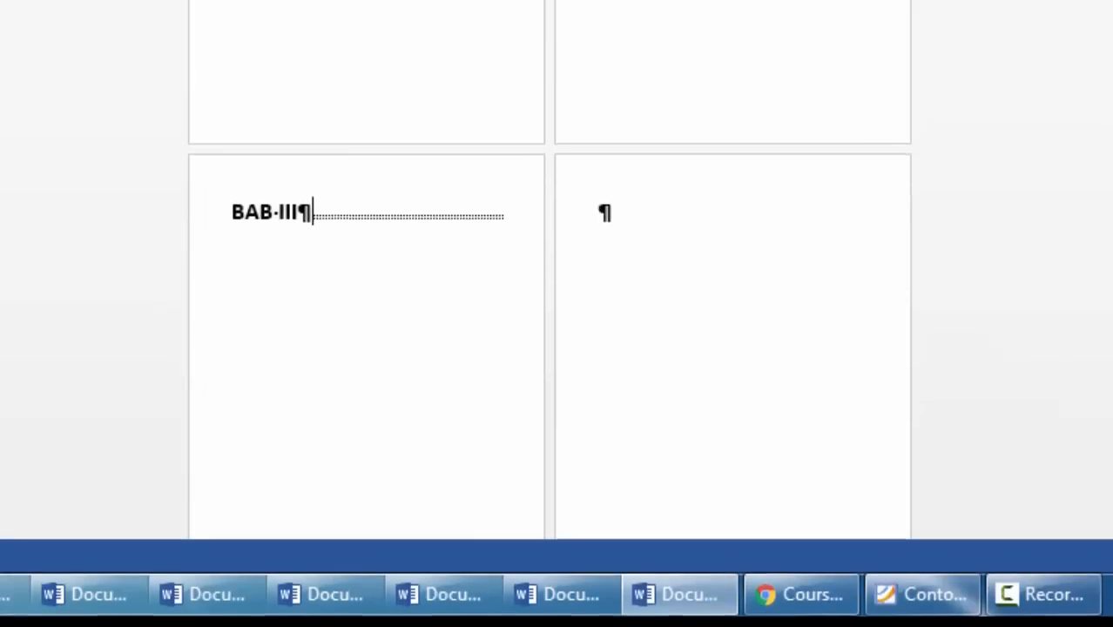
key("Return")
key("Return")
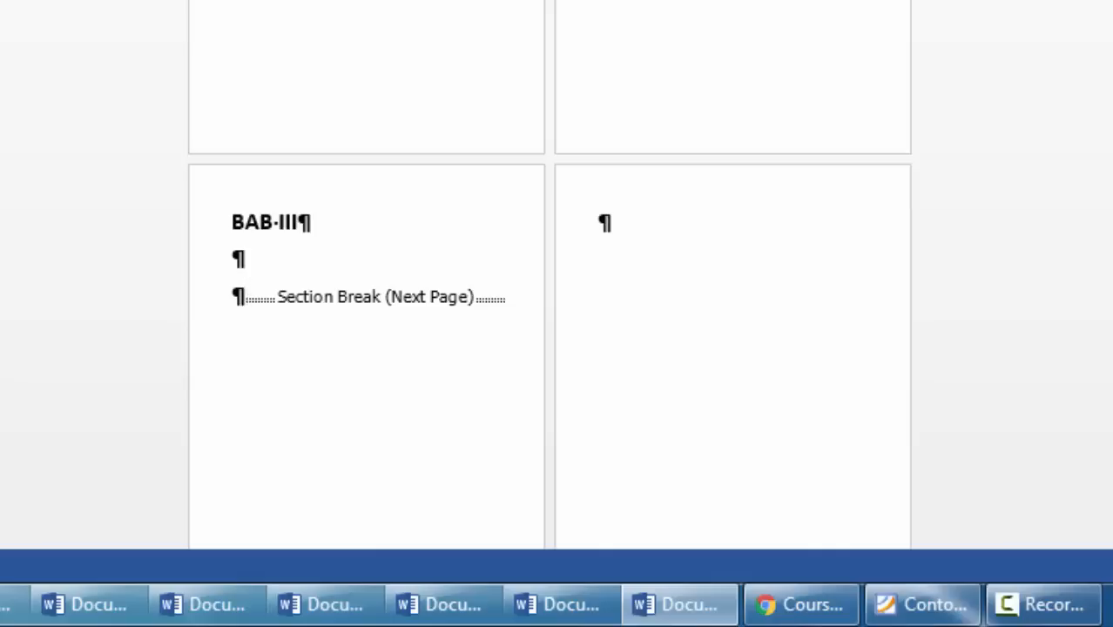
Type test text 'AAAAA' on the empty line under BAB III, then delete it.
left_click(234, 258)
type("AA")
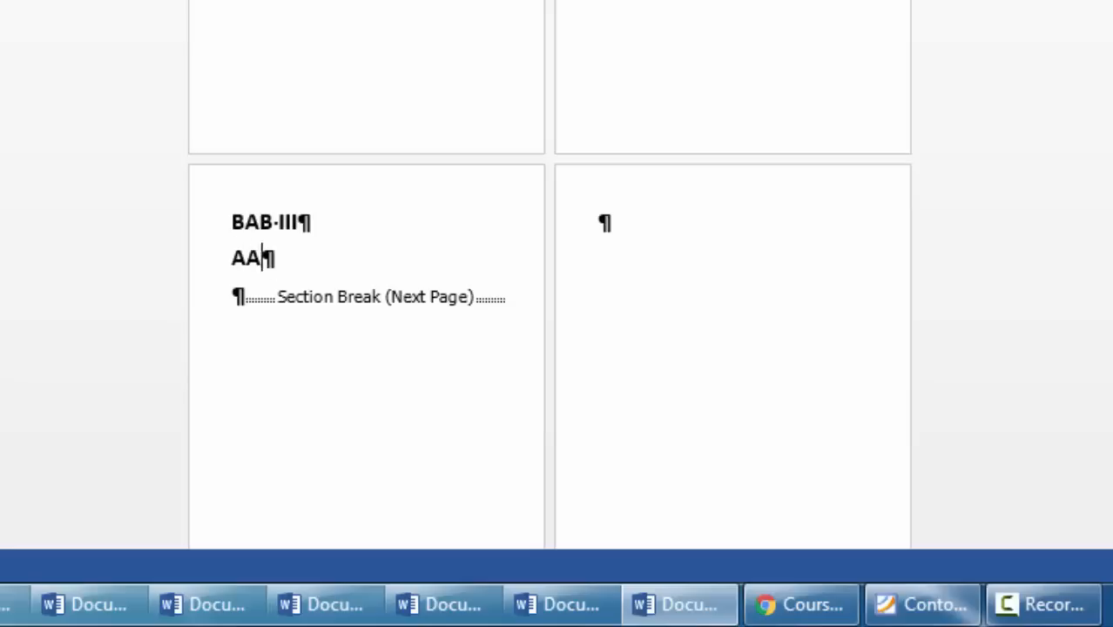
type("AAA")
key("Home")
key("Delete")
key("Delete")
key("Delete")
key("Delete")
key("End")
key("BackSpace")
Delete the section break after BAB III, leaving only empty lines below it.
key("Down")
key("Right")
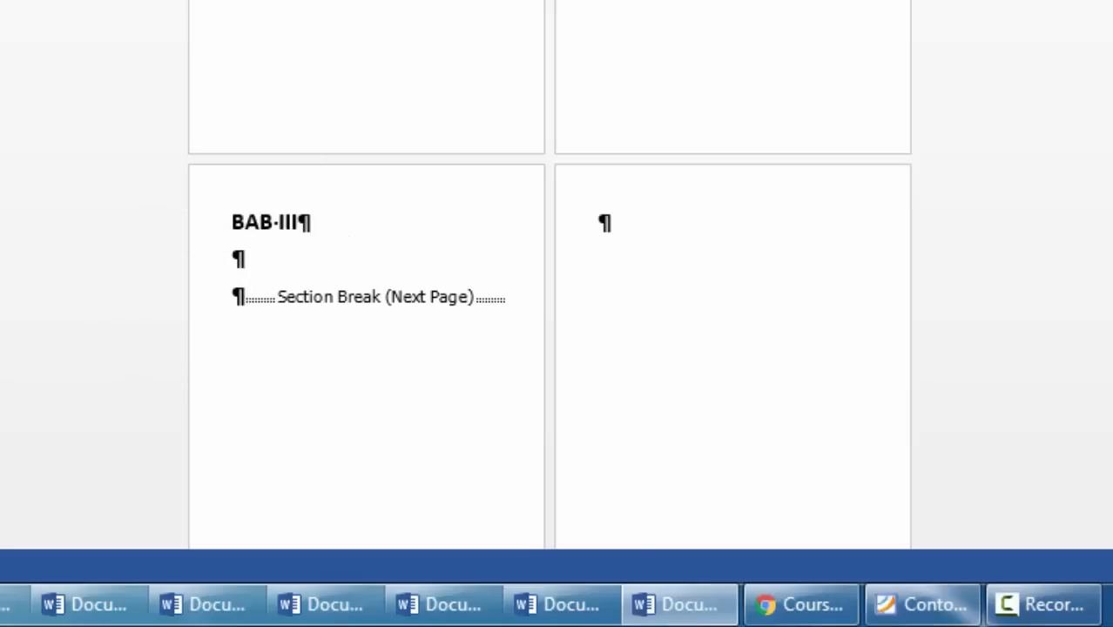
key("Delete")
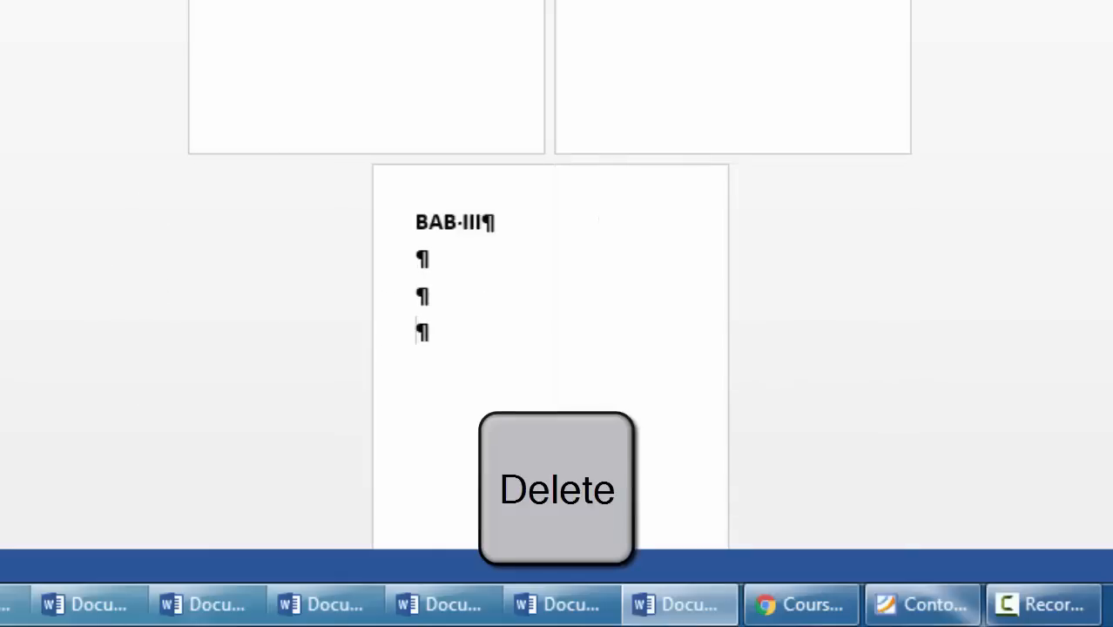
left_click_drag(418, 333, 418, 259)
left_click(418, 333)
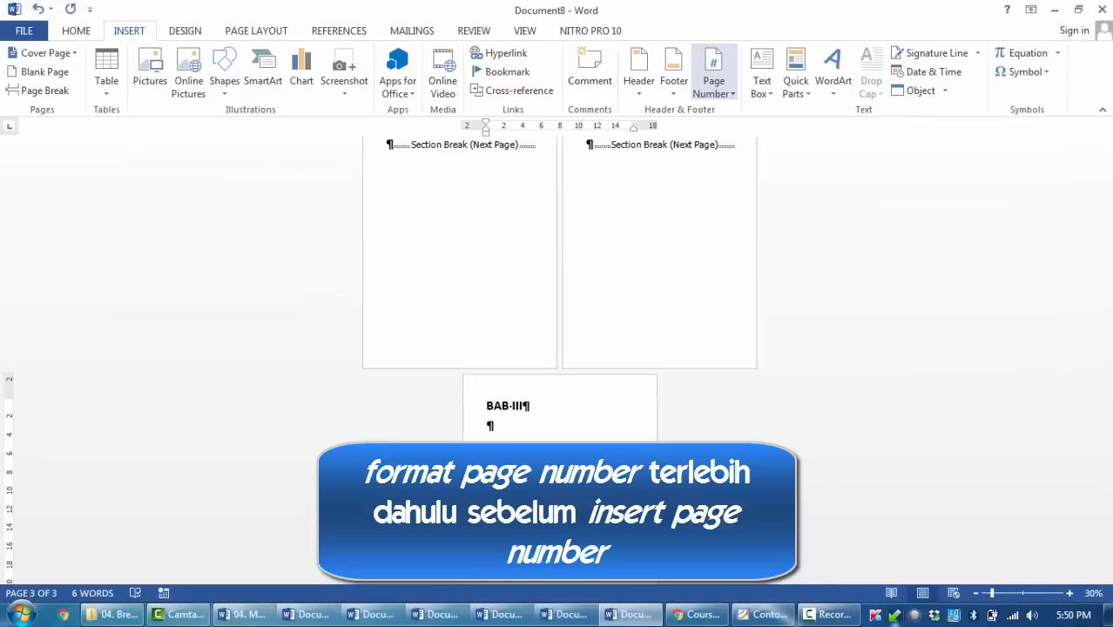
left_click(713, 74)
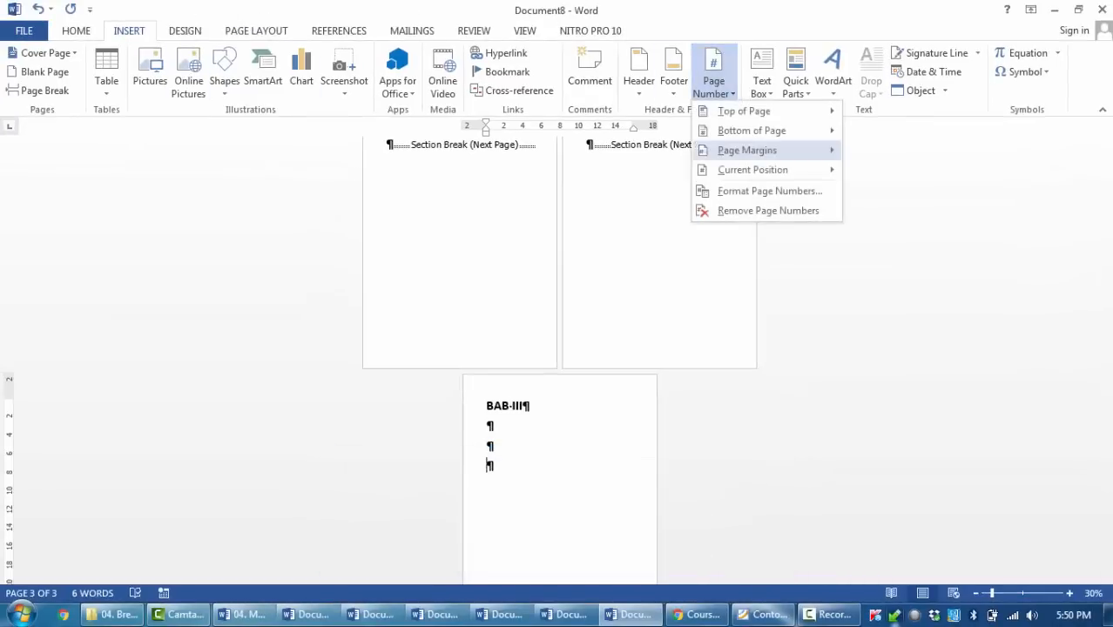
left_click(770, 191)
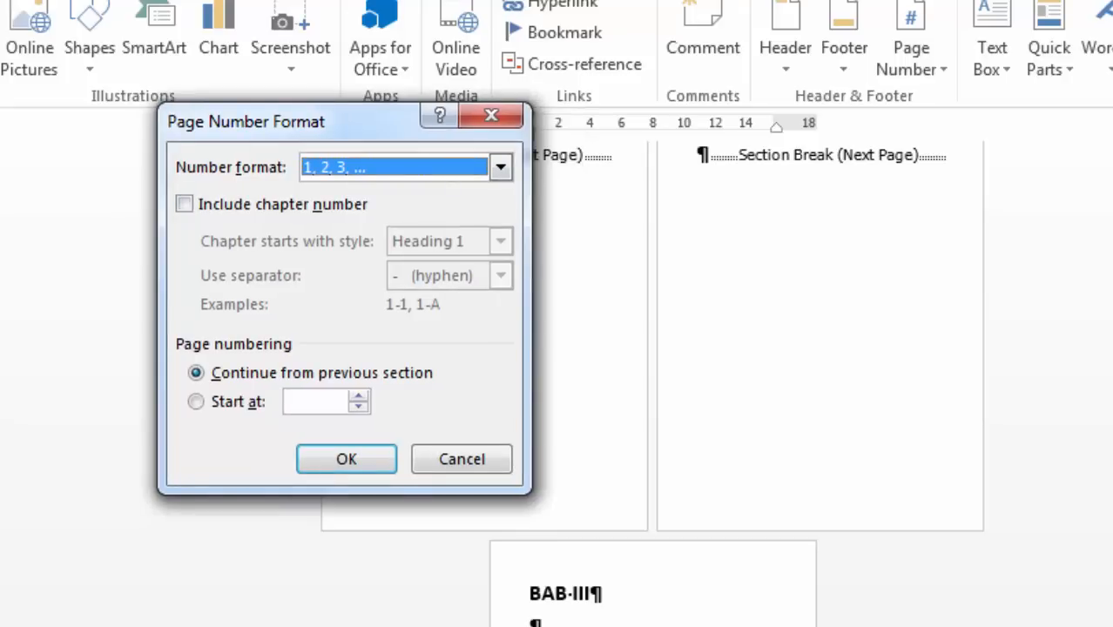
left_click_drag(348, 121, 395, 133)
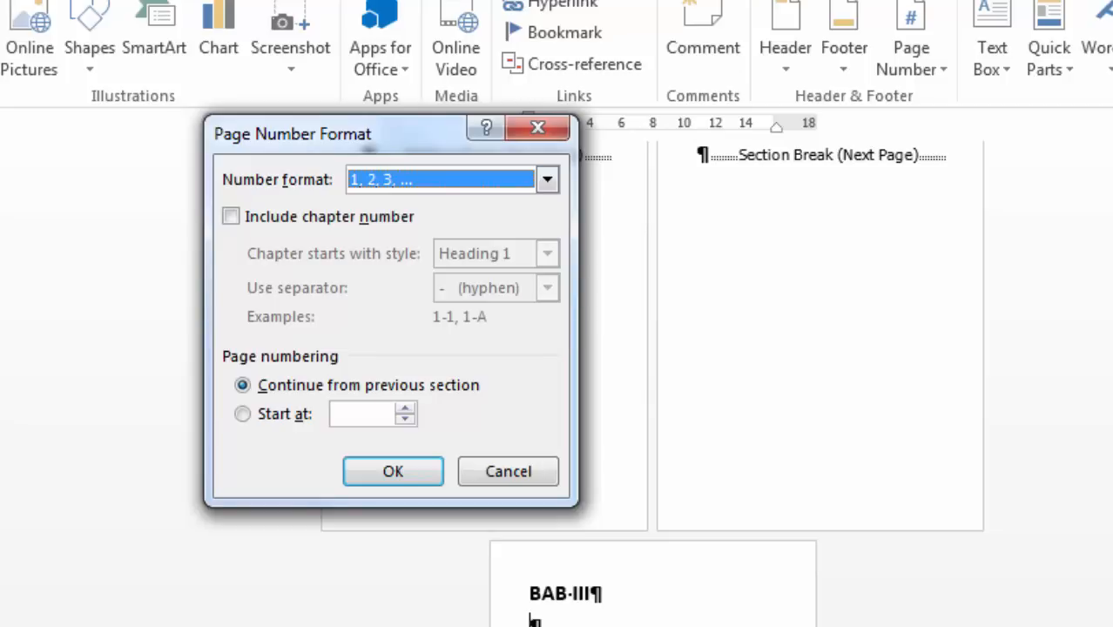
left_click(547, 180)
left_click(435, 257)
left_click(547, 179)
left_click(435, 205)
left_click(547, 179)
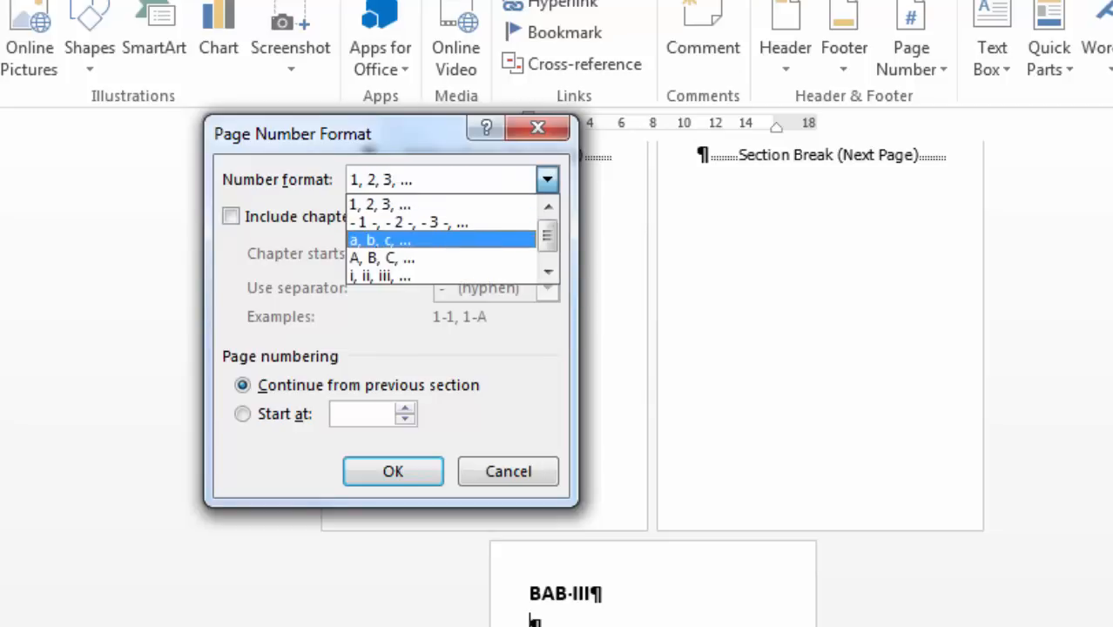
left_click(435, 239)
left_click(546, 180)
left_click(435, 275)
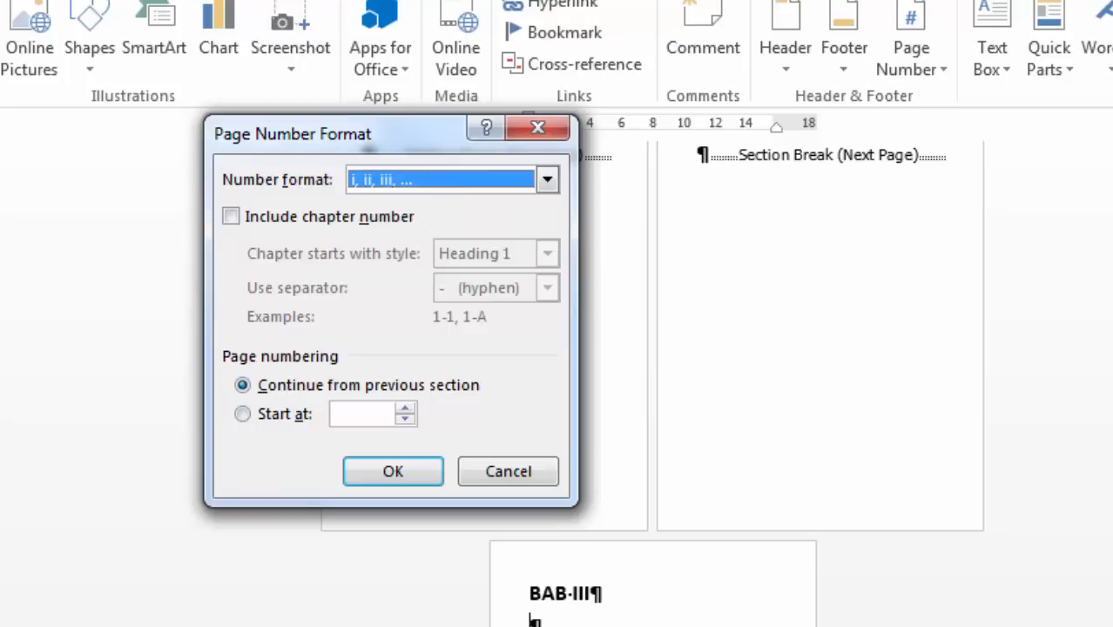
left_click(243, 414)
left_click(243, 385)
left_click(243, 414)
left_click(243, 385)
left_click(243, 414)
left_click(243, 385)
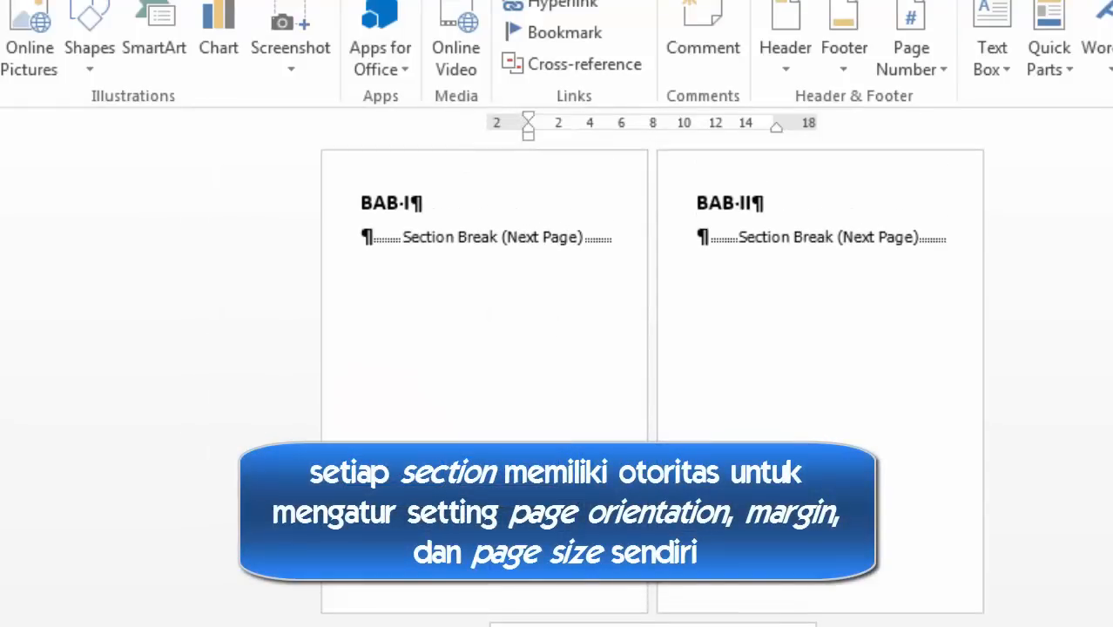
left_click(375, 236)
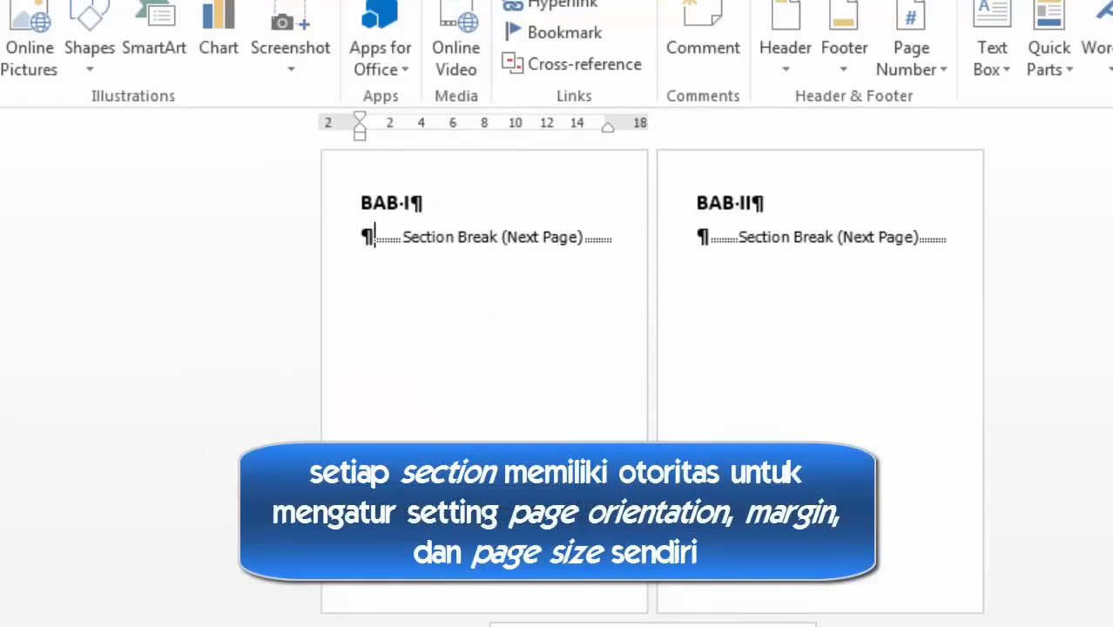
Add blank lines above the section breaks under BAB I and BAB II.
key("Return")
key("Return")
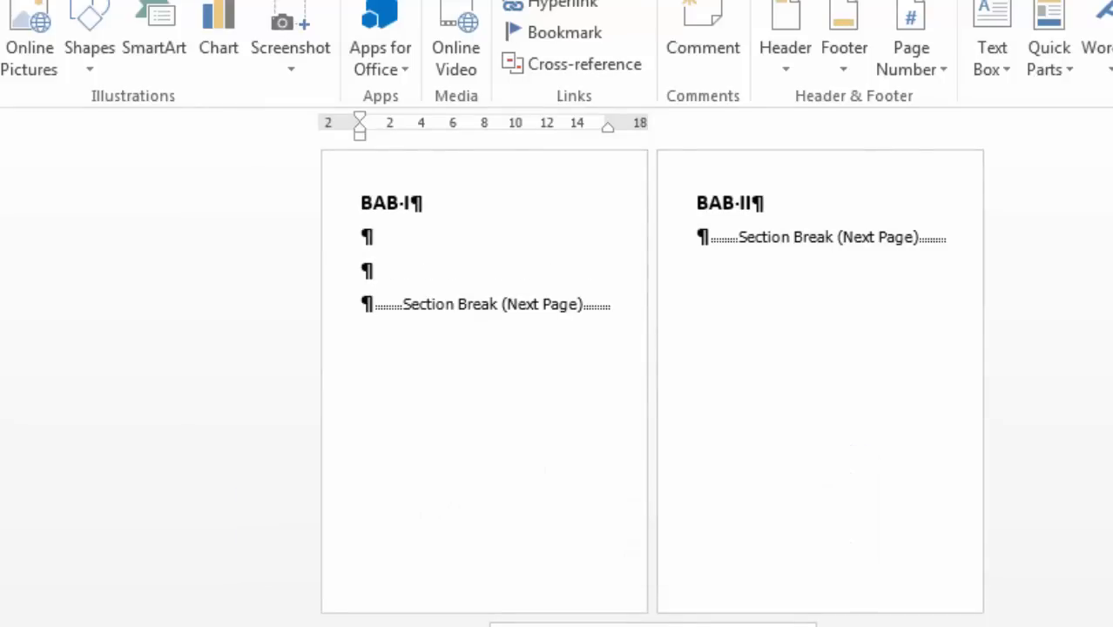
left_click(711, 237)
key("Return")
key("Return")
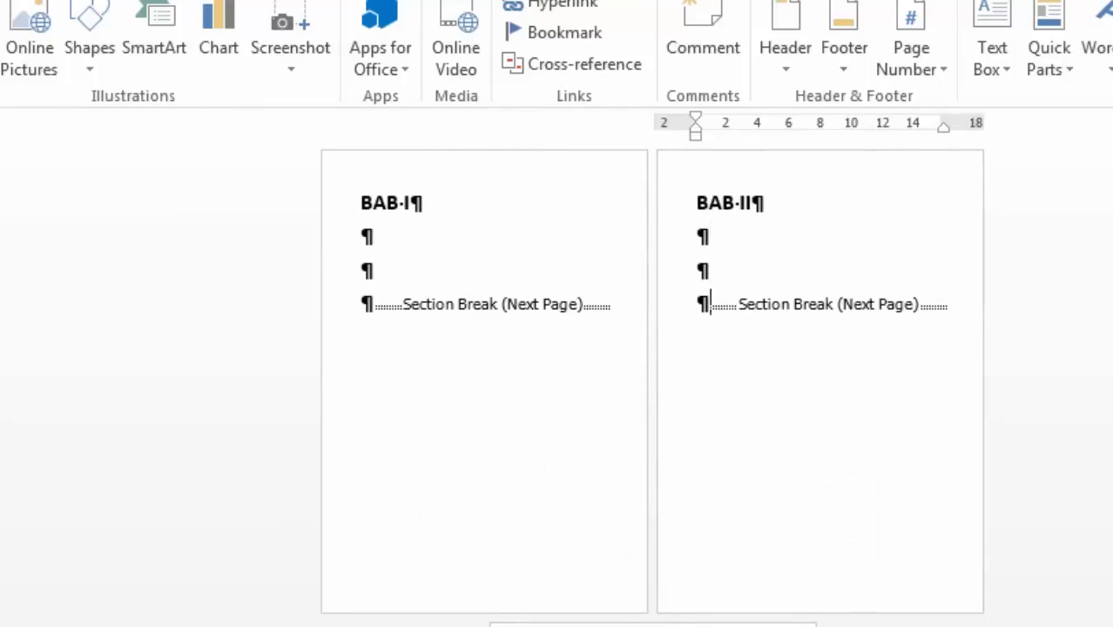
scroll(652, 374, "down", 4)
scroll(652, 375, "up", 3)
Check the two blank lines under each heading, then open the page header for editing.
left_click(362, 219)
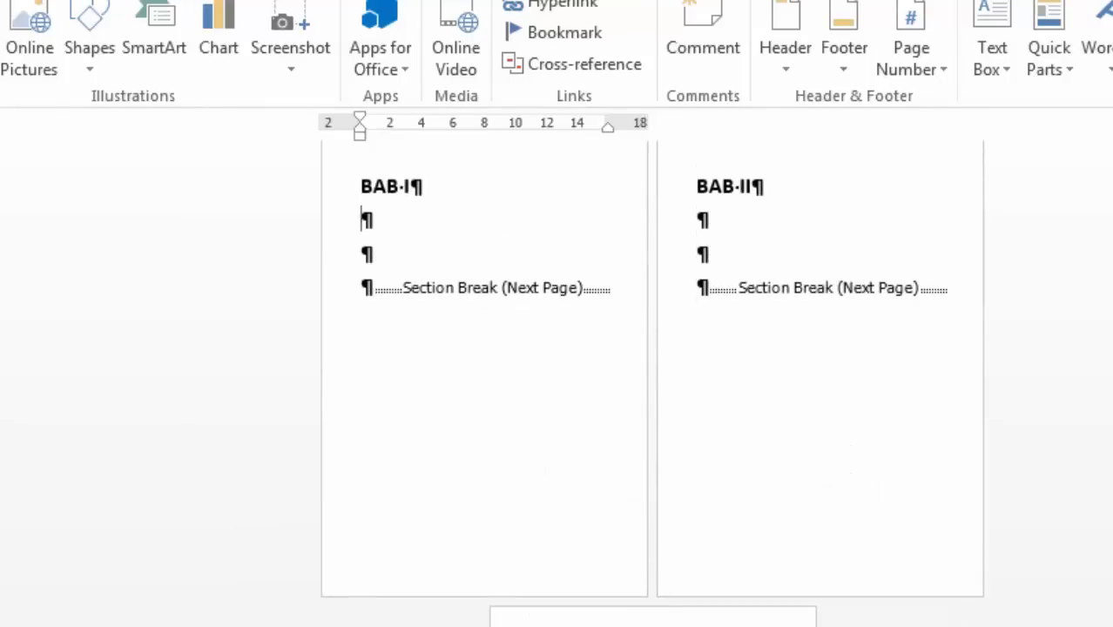
left_click(367, 254)
left_click(703, 219)
scroll(652, 374, "up", 1)
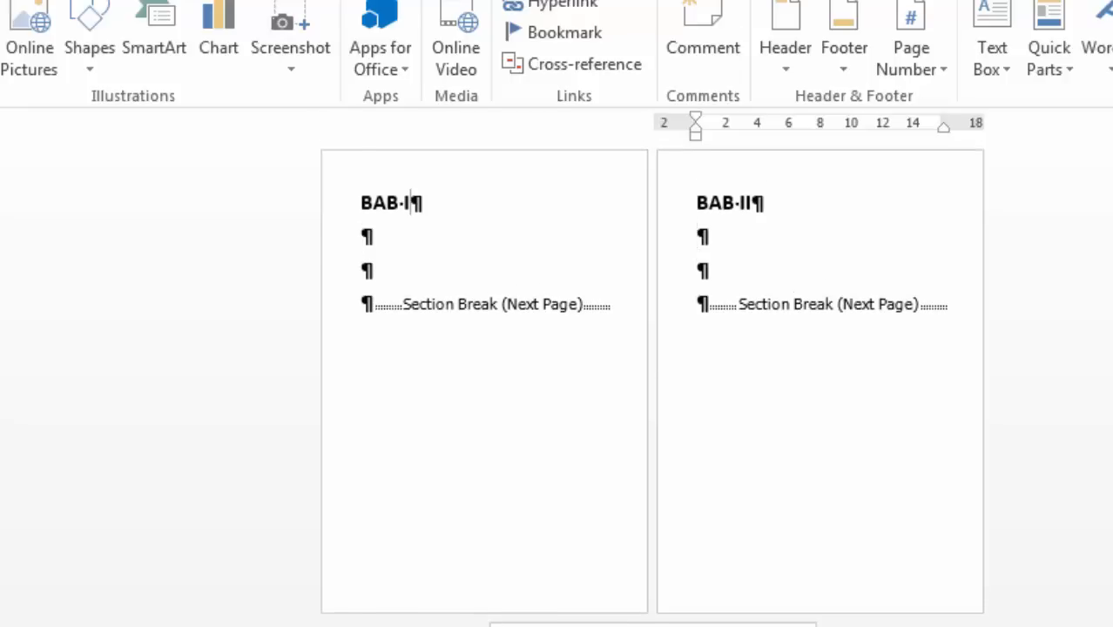
double_click(375, 173)
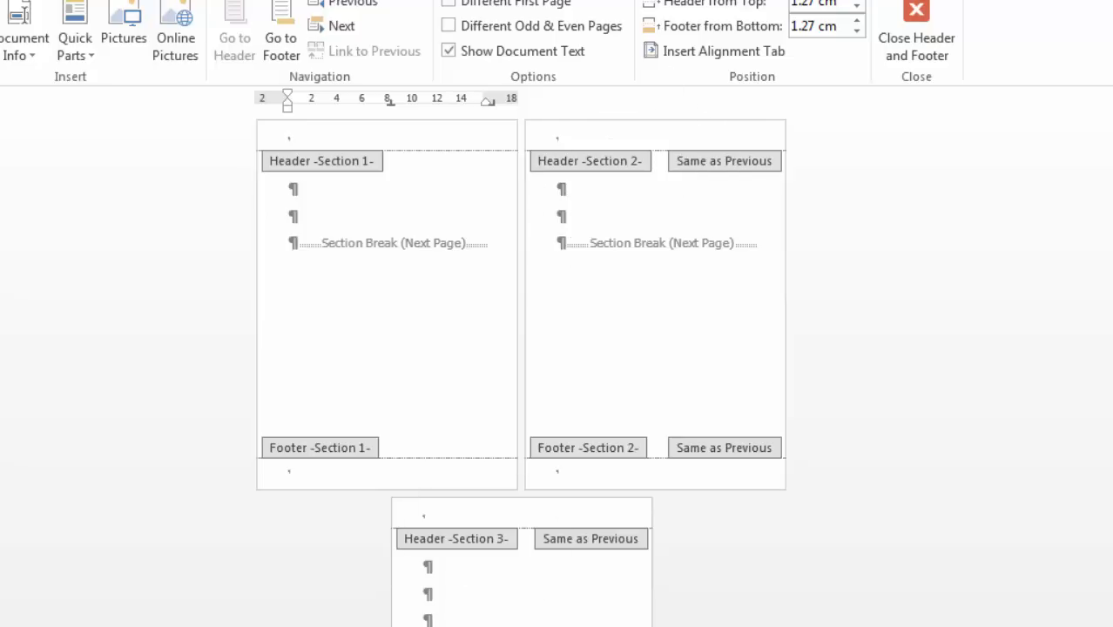
Extend BAB I to two pages and tick Different First Page for sections 1 and 2.
key("Escape")
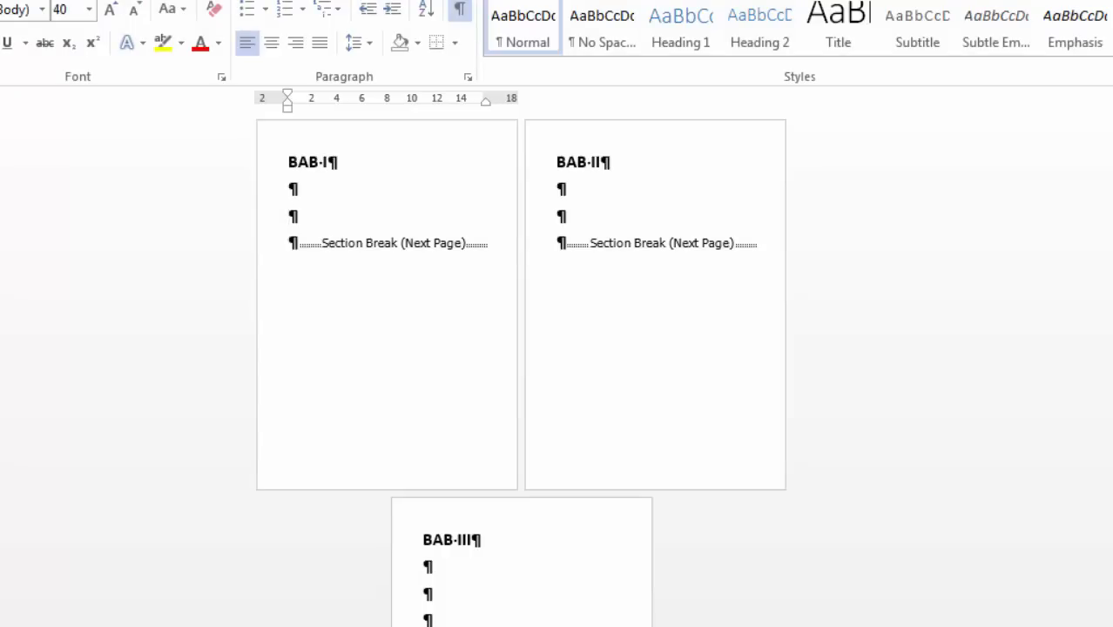
key("Return")
key("Return")
key("Return")
key("Return")
key("Return")
key("Return")
key("Return")
key("Return")
key("Return")
key("Return")
key("Return")
key("Return")
key("Return")
double_click(374, 137)
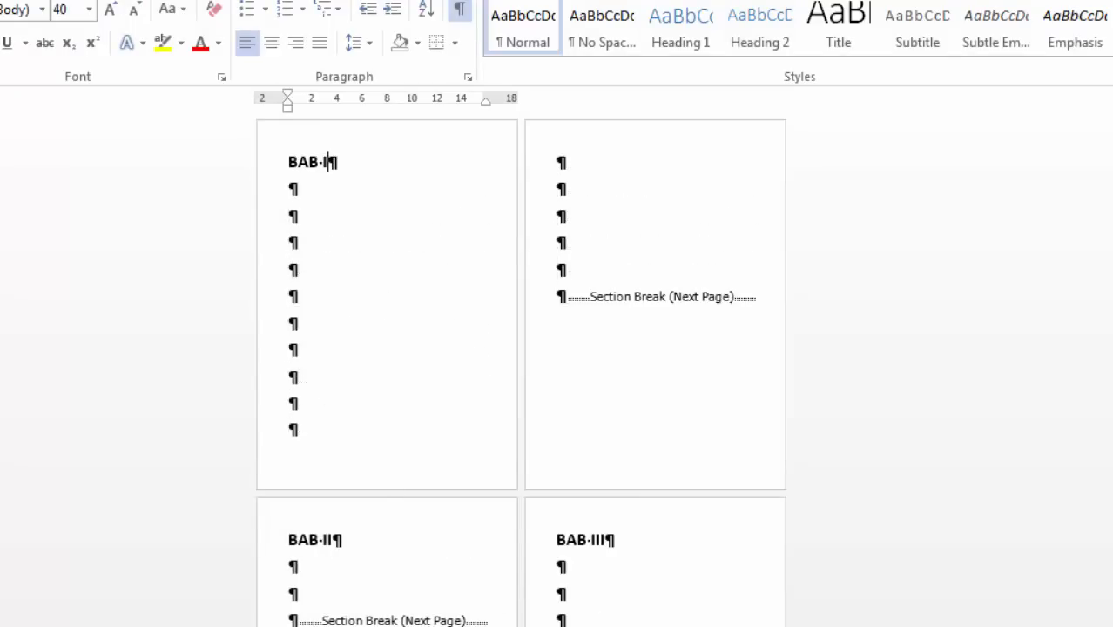
left_click(447, 2)
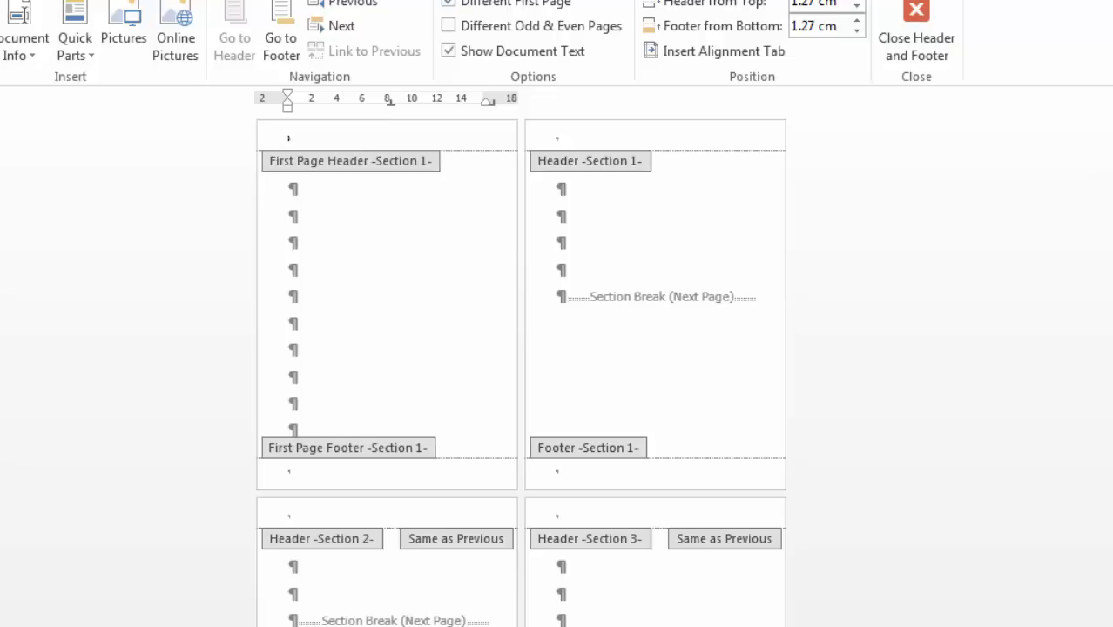
left_click(374, 516)
left_click(448, 2)
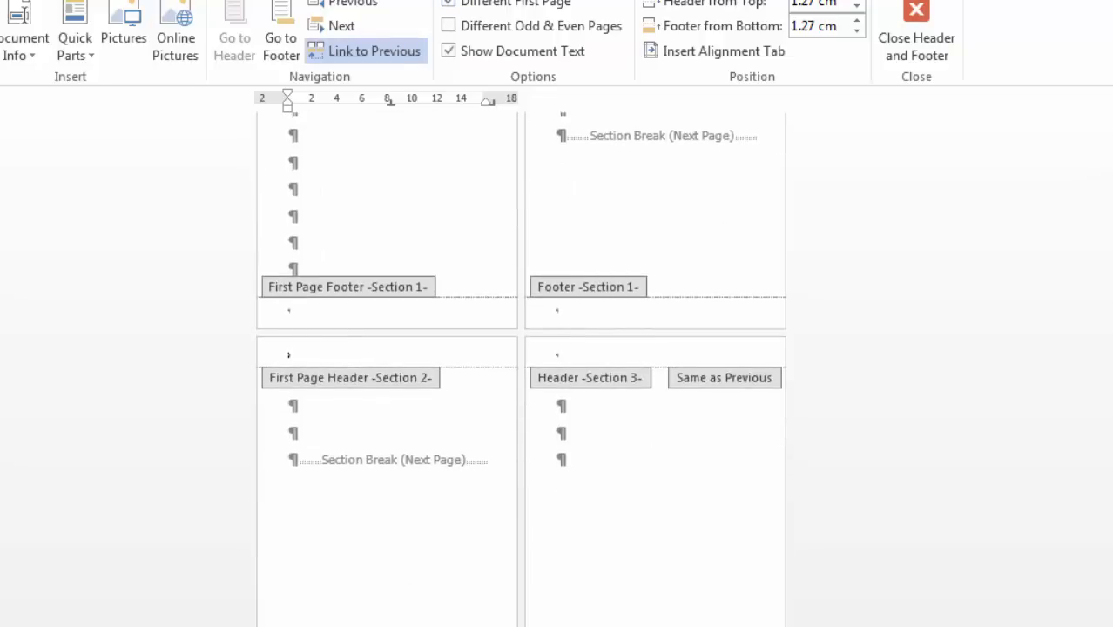
Add blank lines so BAB II spans two pages, then reopen section 1's first-page header.
double_click(298, 406)
key("Return")
key("Return")
key("Return")
key("Return")
key("Return")
key("Return")
key("Return")
key("Return")
key("Return")
key("Return")
key("Return")
key("Return")
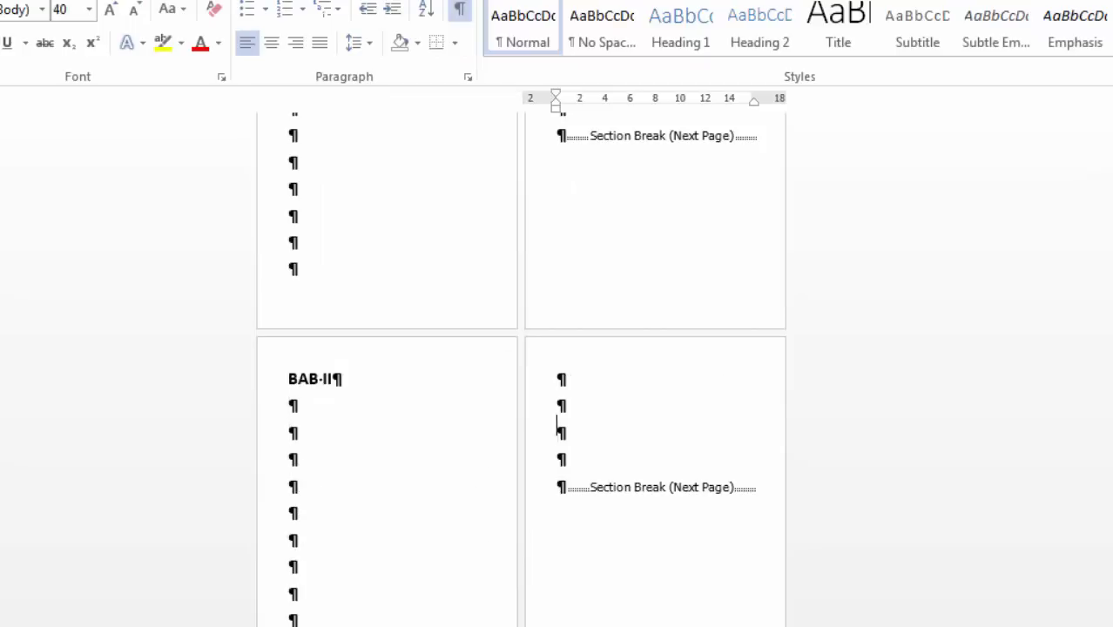
key("Return")
scroll(521, 370, "up", 3)
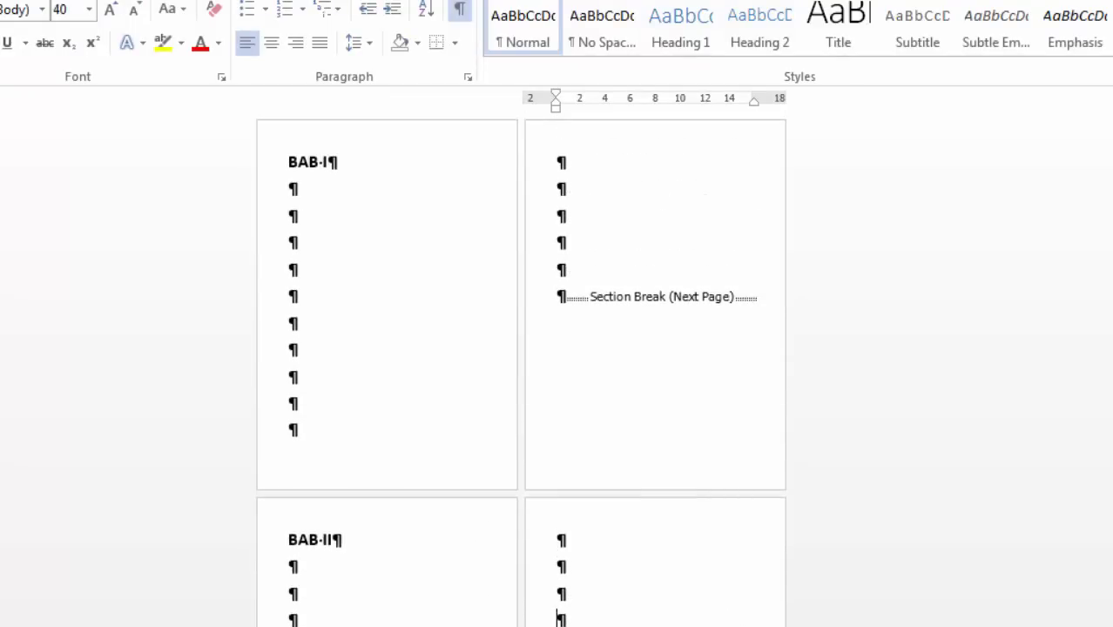
double_click(296, 138)
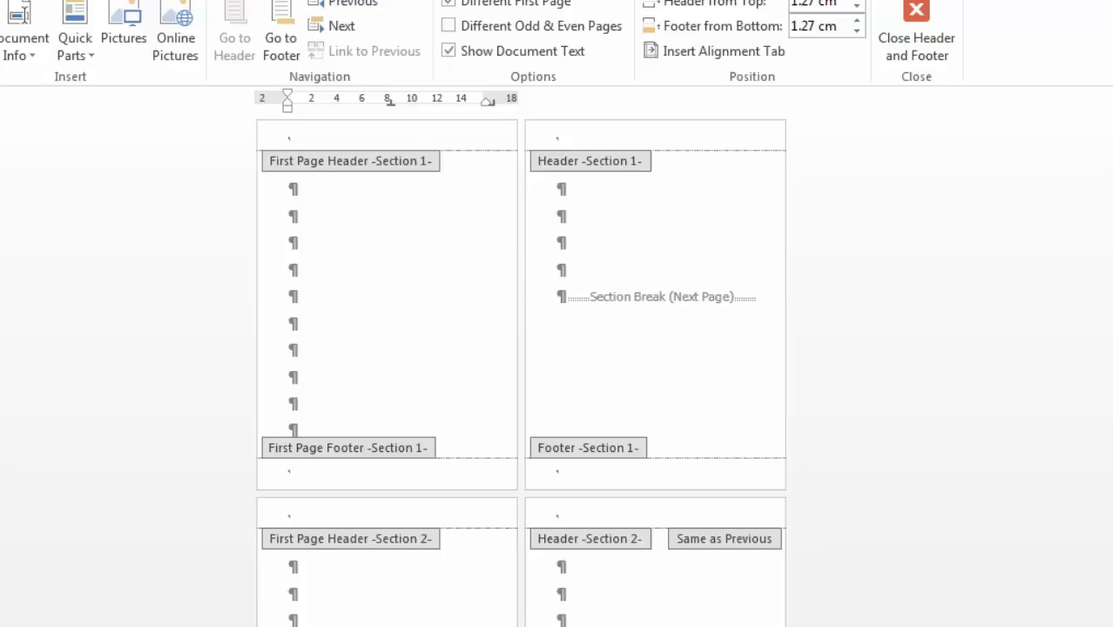
Type 'JAJAJAJAJAJ' in section 1's first-page header and enlarge it with Ctrl+].
type("xxxxxxxxxxx")
key("shift+Home")
key("ctrl+bracketright")
key("ctrl+bracketright")
key("ctrl+bracketright")
key("ctrl+bracketright")
key("ctrl+bracketright")
key("ctrl+bracketright")
key("ctrl+bracketright")
key("ctrl+bracketright")
key("ctrl+bracketright")
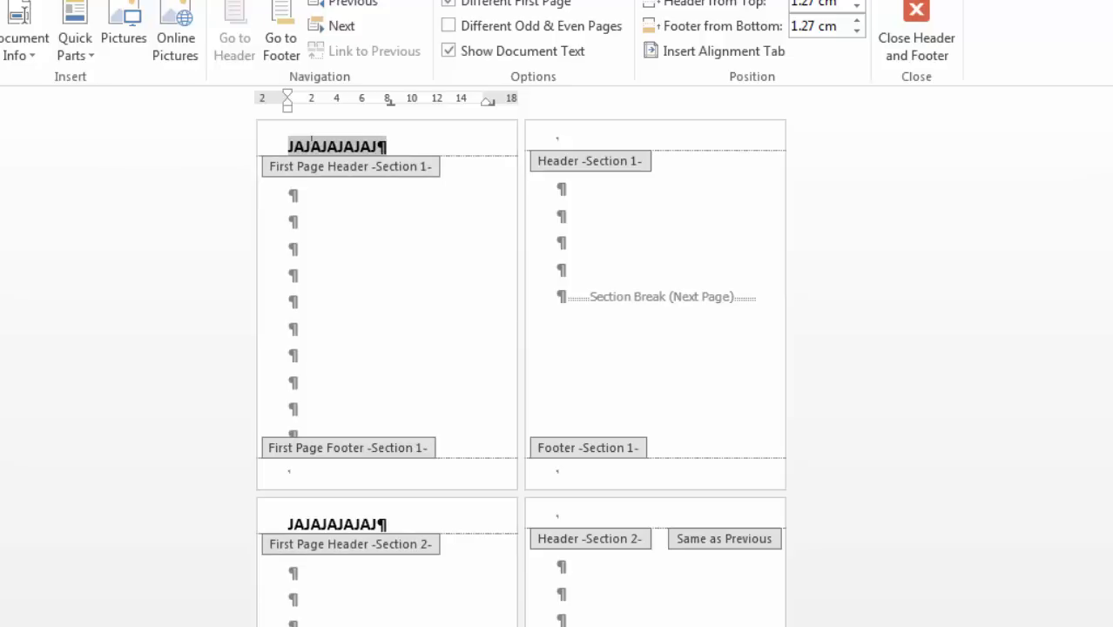
left_click(380, 146)
Move into section 2's first-page header and scroll down through the document.
left_click(379, 525)
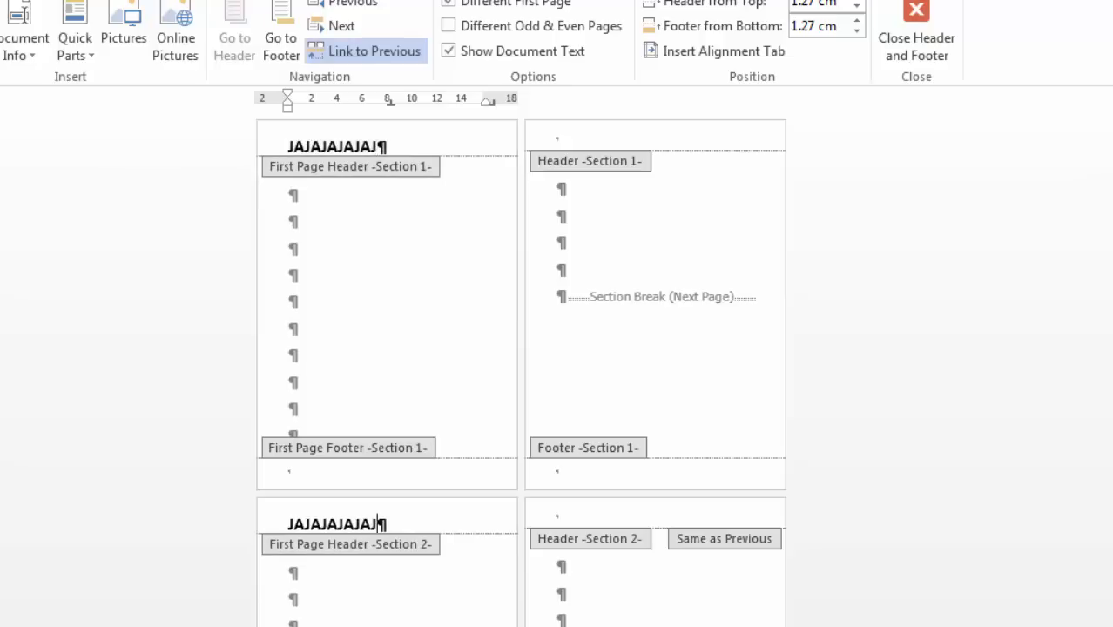
scroll(520, 369, "down", 10)
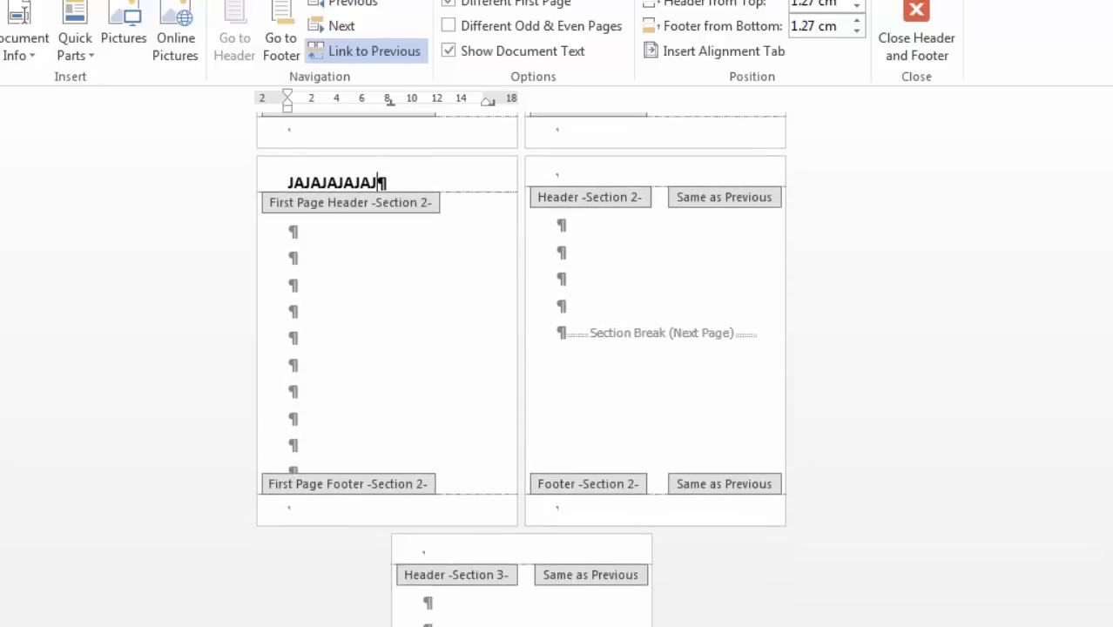
scroll(521, 369, "down", 1)
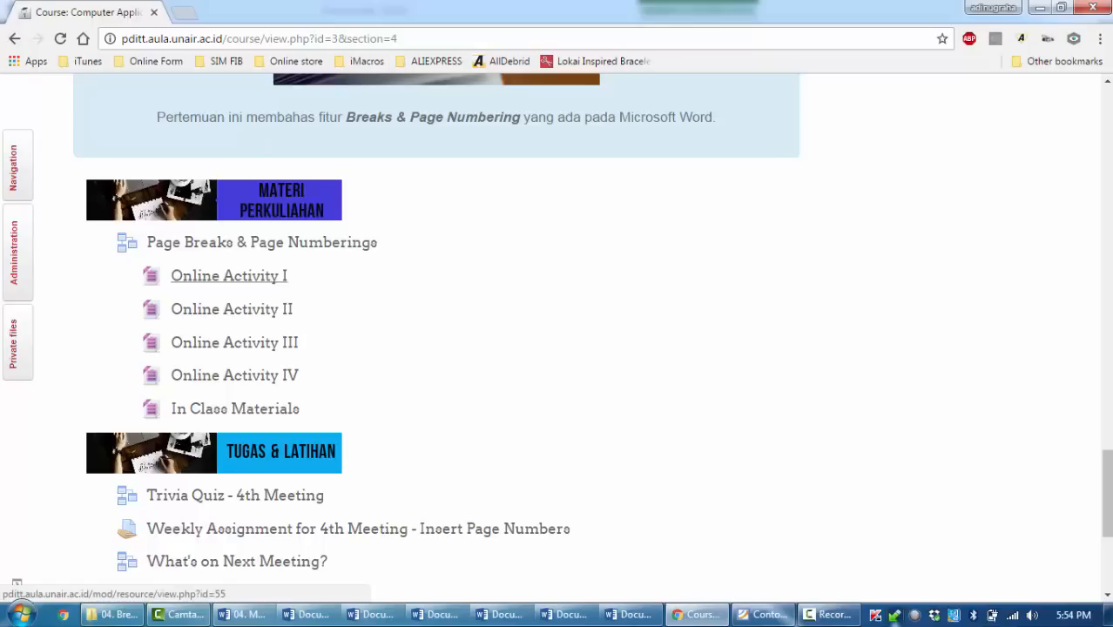
left_click_drag(139, 272, 301, 376)
left_click(383, 349)
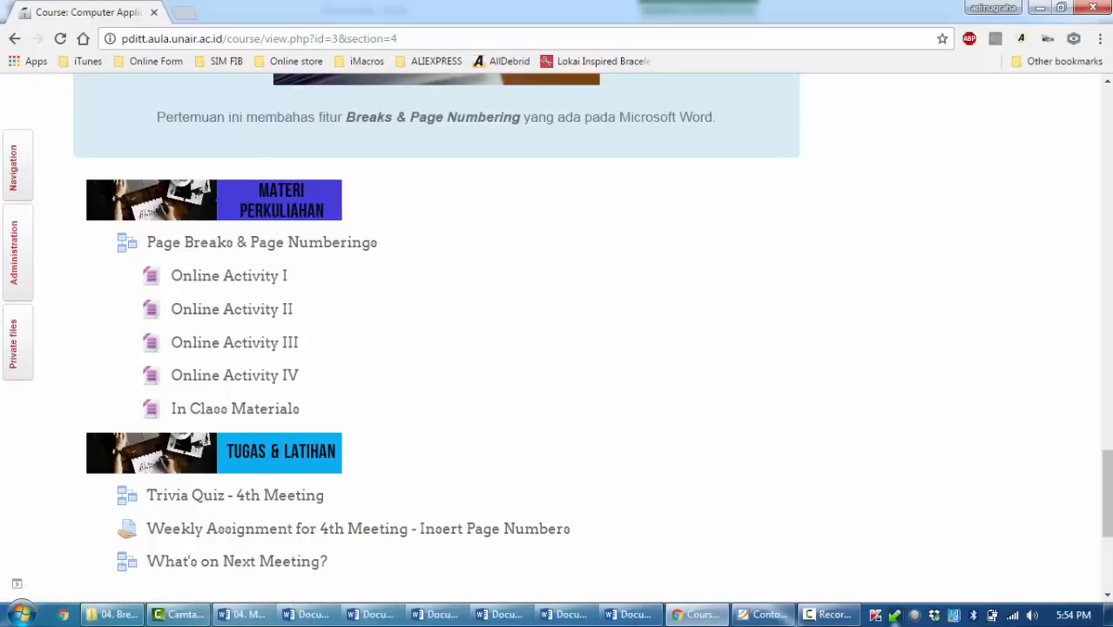